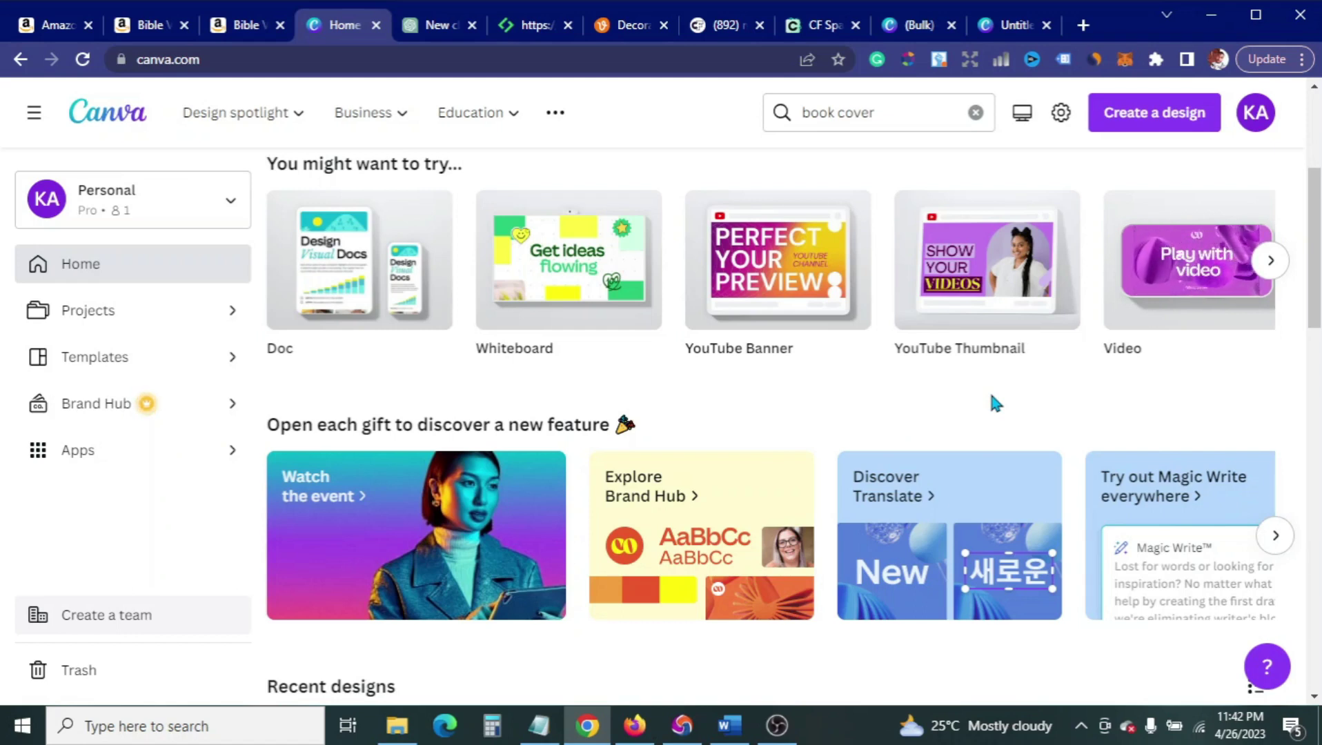
Step: Examine the Amazon listing of the Bible Verse Coloring Book For Girls, including its cover, ratings, dimensions and best sellers rank
{"action": "left_click", "coordinate": [236, 28]}
{"action": "scroll", "coordinate": [281, 461], "scroll_direction": "down", "scroll_amount": 3}
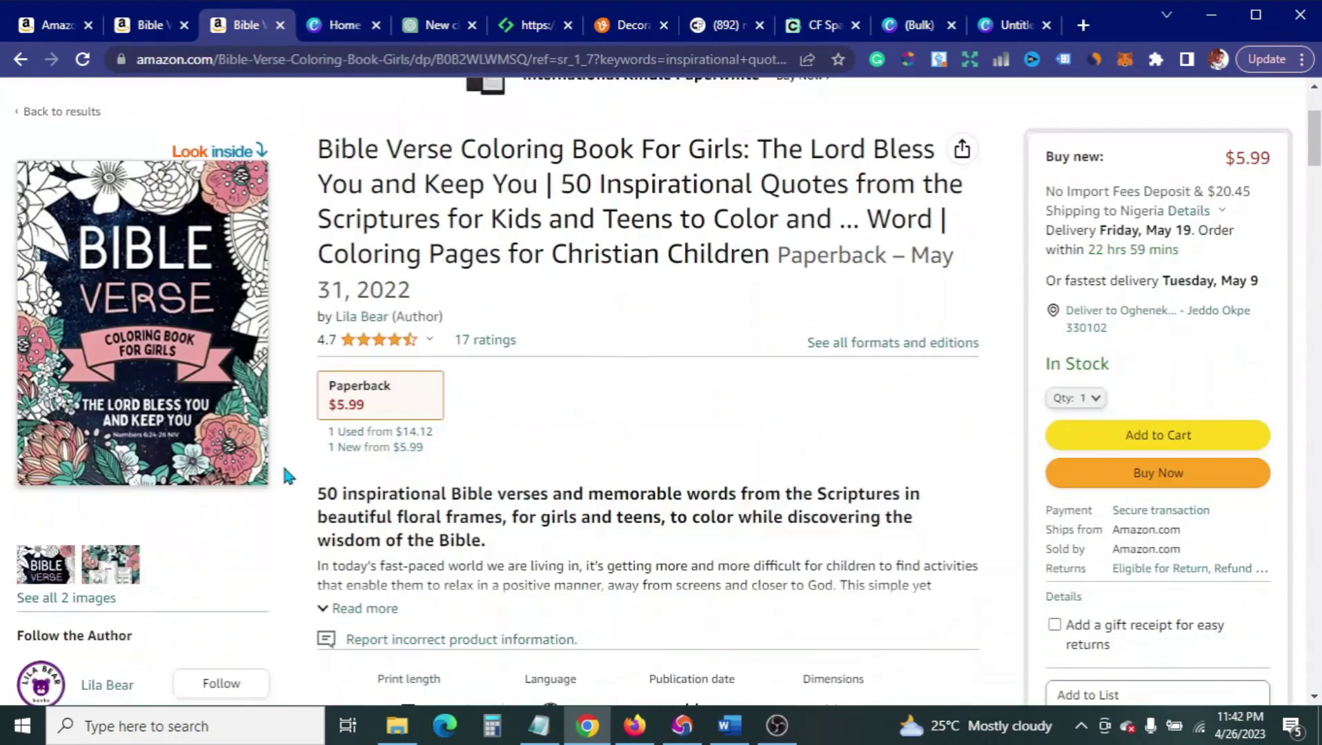
{"action": "scroll", "coordinate": [552, 490], "scroll_direction": "up", "scroll_amount": 1}
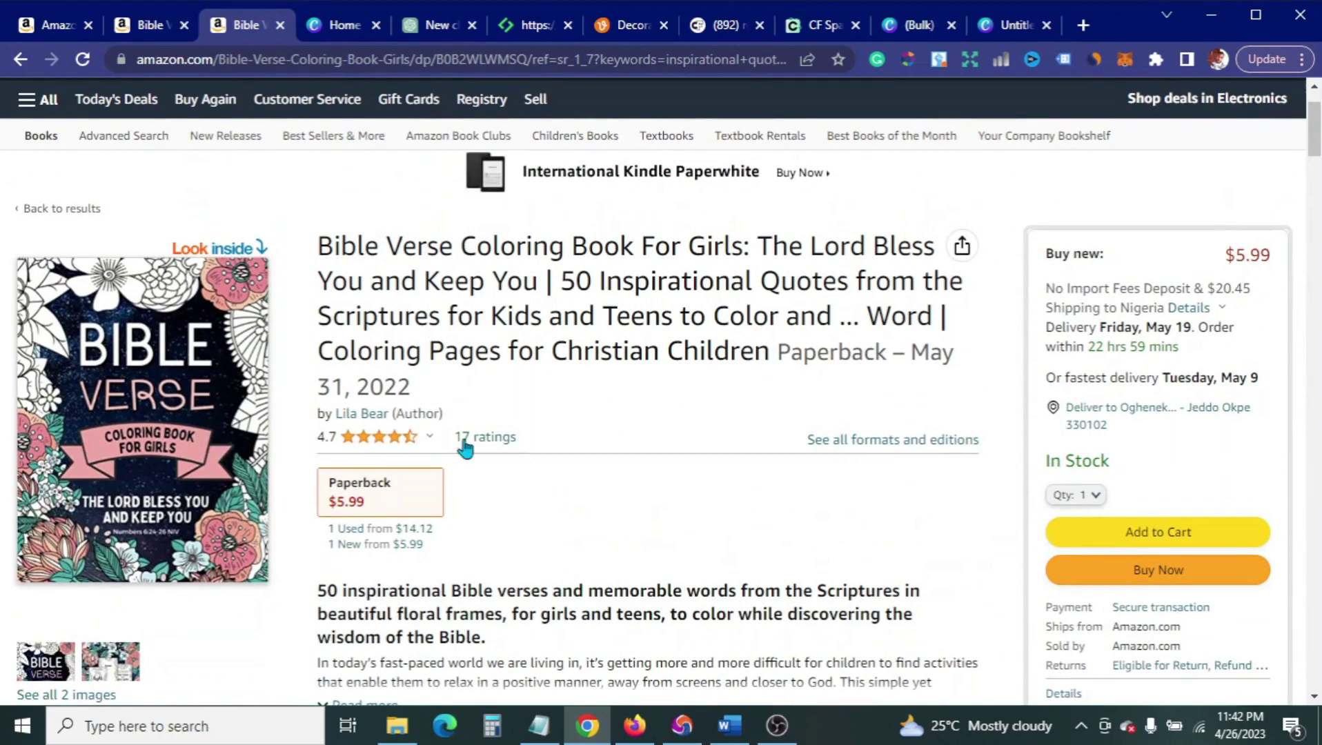
{"action": "scroll", "coordinate": [207, 427], "scroll_direction": "down", "scroll_amount": 2}
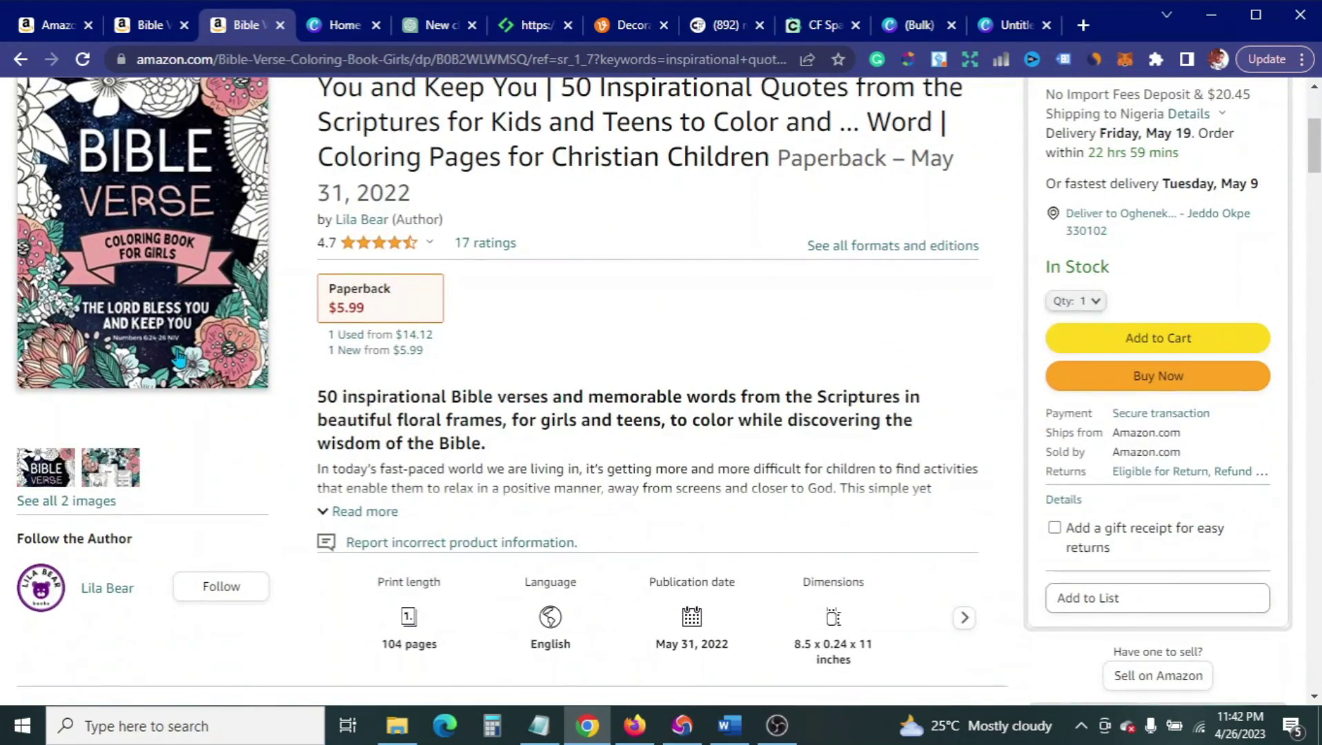
{"action": "scroll", "coordinate": [178, 362], "scroll_direction": "up", "scroll_amount": 1}
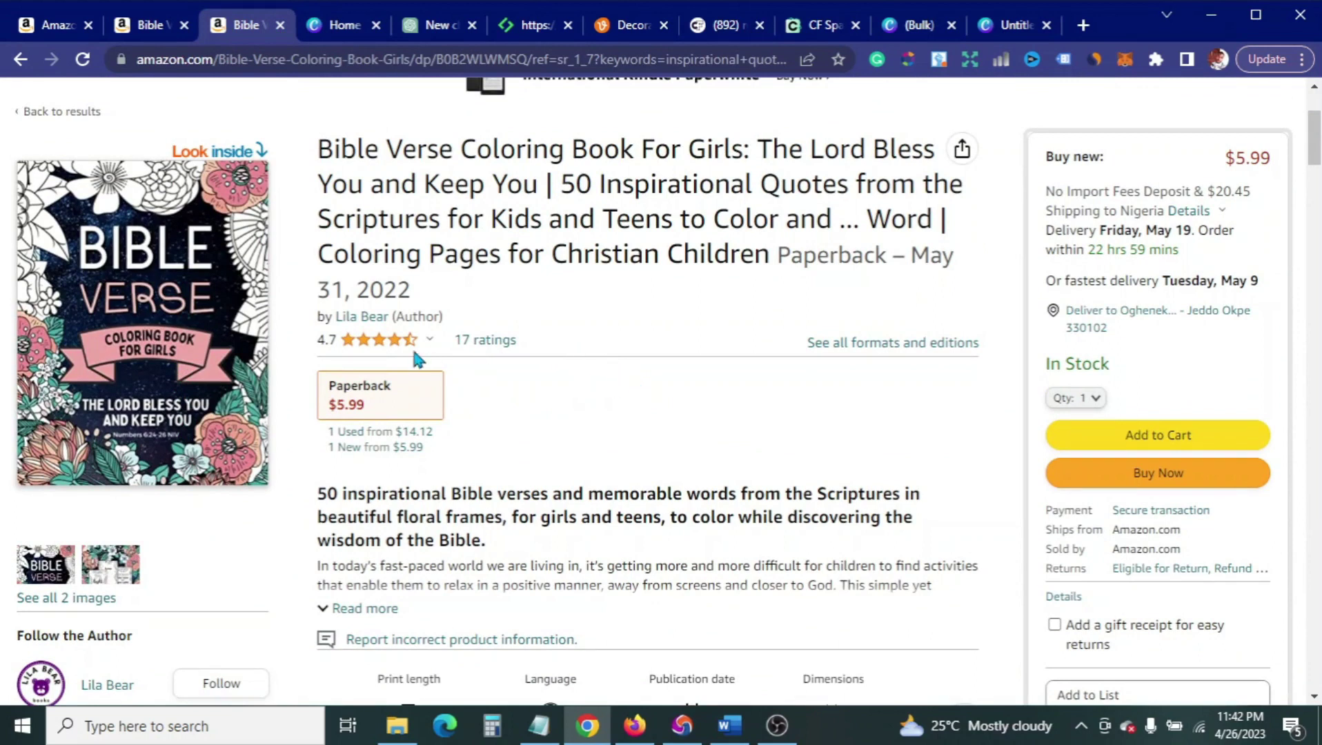
{"action": "scroll", "coordinate": [485, 395], "scroll_direction": "down", "scroll_amount": 5}
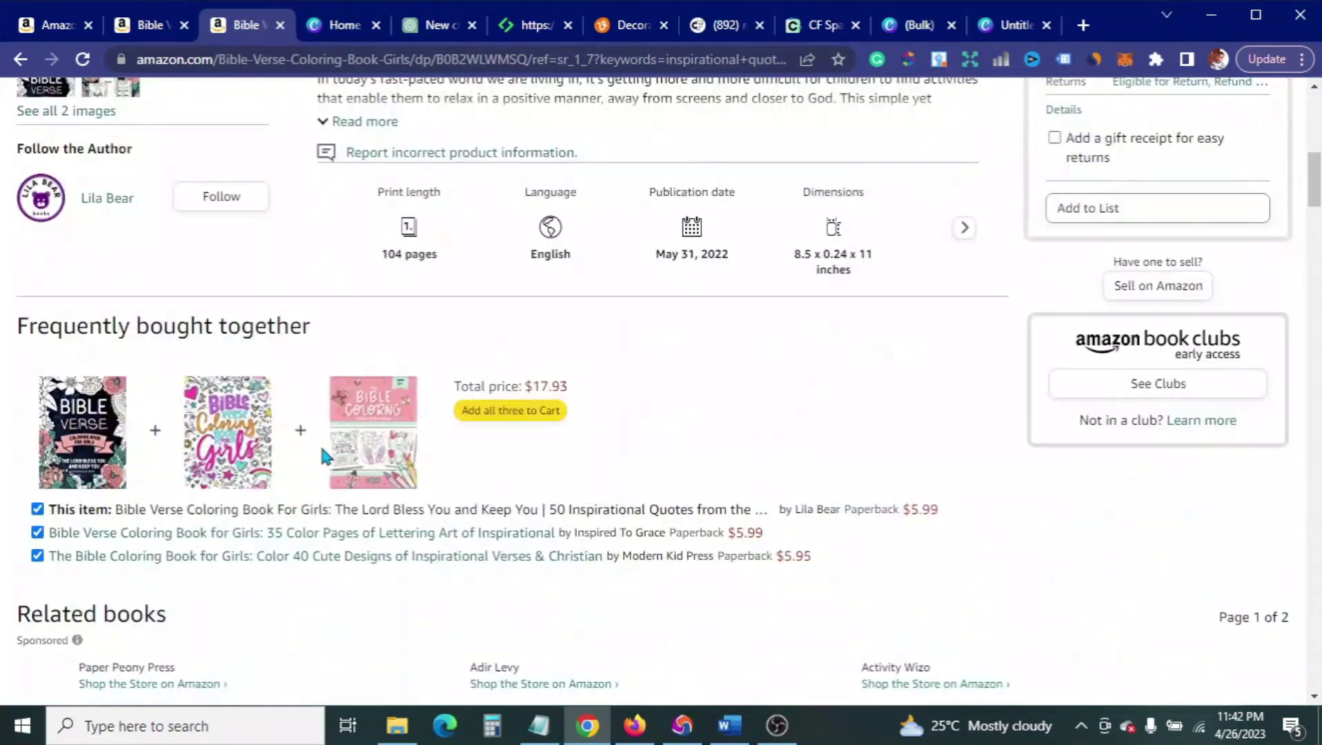
{"action": "scroll", "coordinate": [319, 442], "scroll_direction": "down", "scroll_amount": 15}
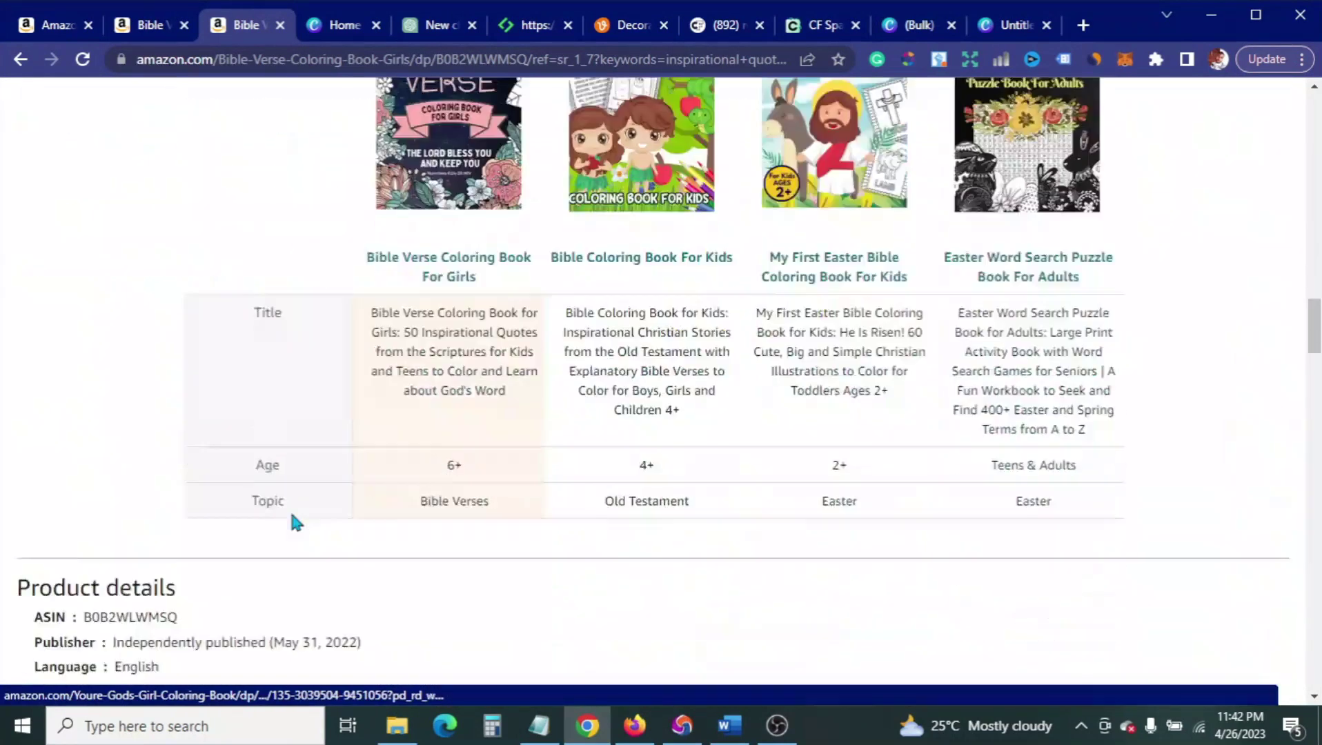
{"action": "scroll", "coordinate": [293, 523], "scroll_direction": "down", "scroll_amount": 5}
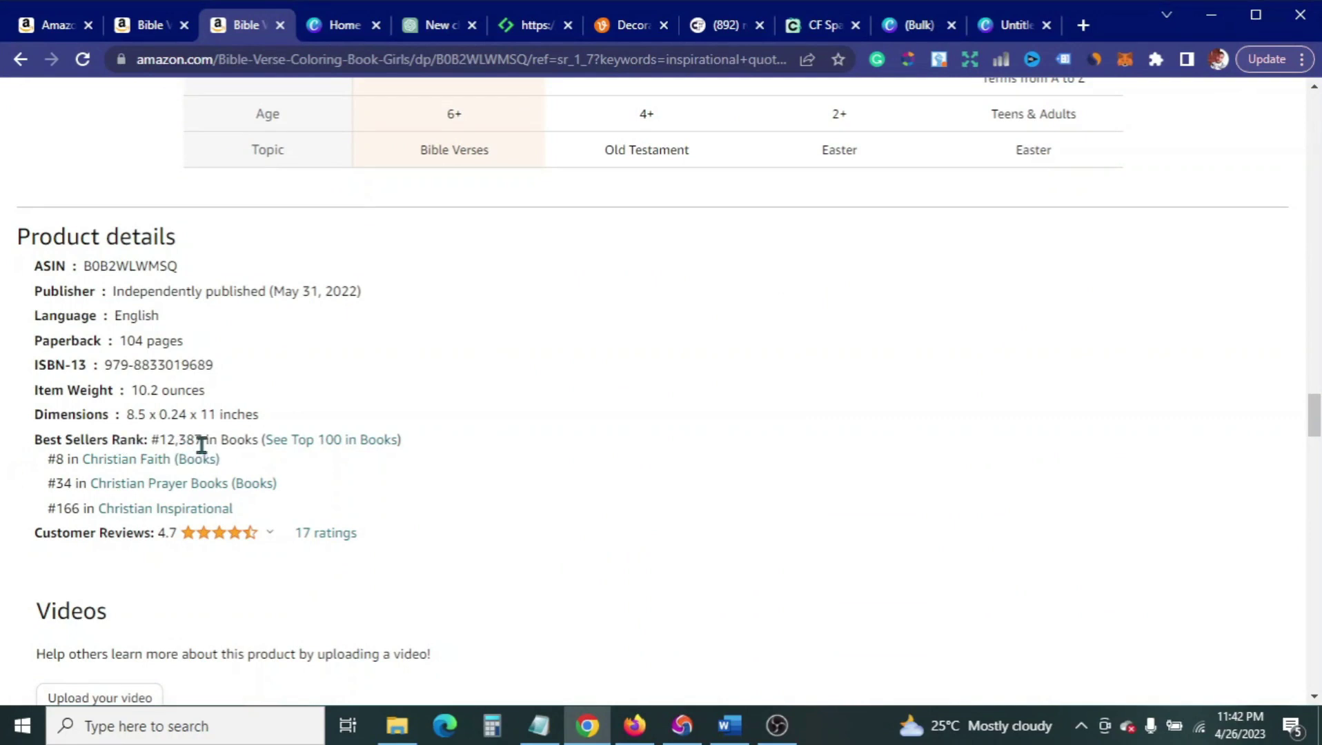
{"action": "scroll", "coordinate": [207, 442], "scroll_direction": "up", "scroll_amount": 15}
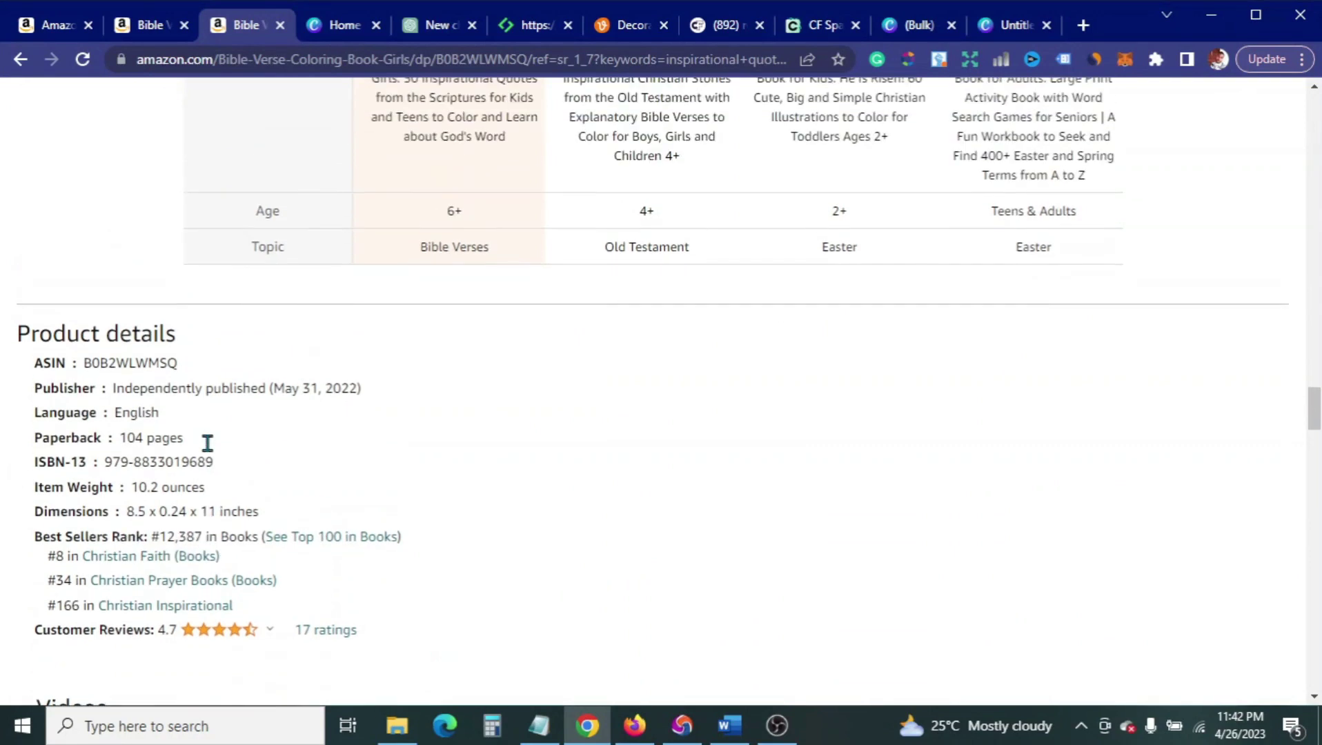
{"action": "scroll", "coordinate": [207, 442], "scroll_direction": "down", "scroll_amount": 5}
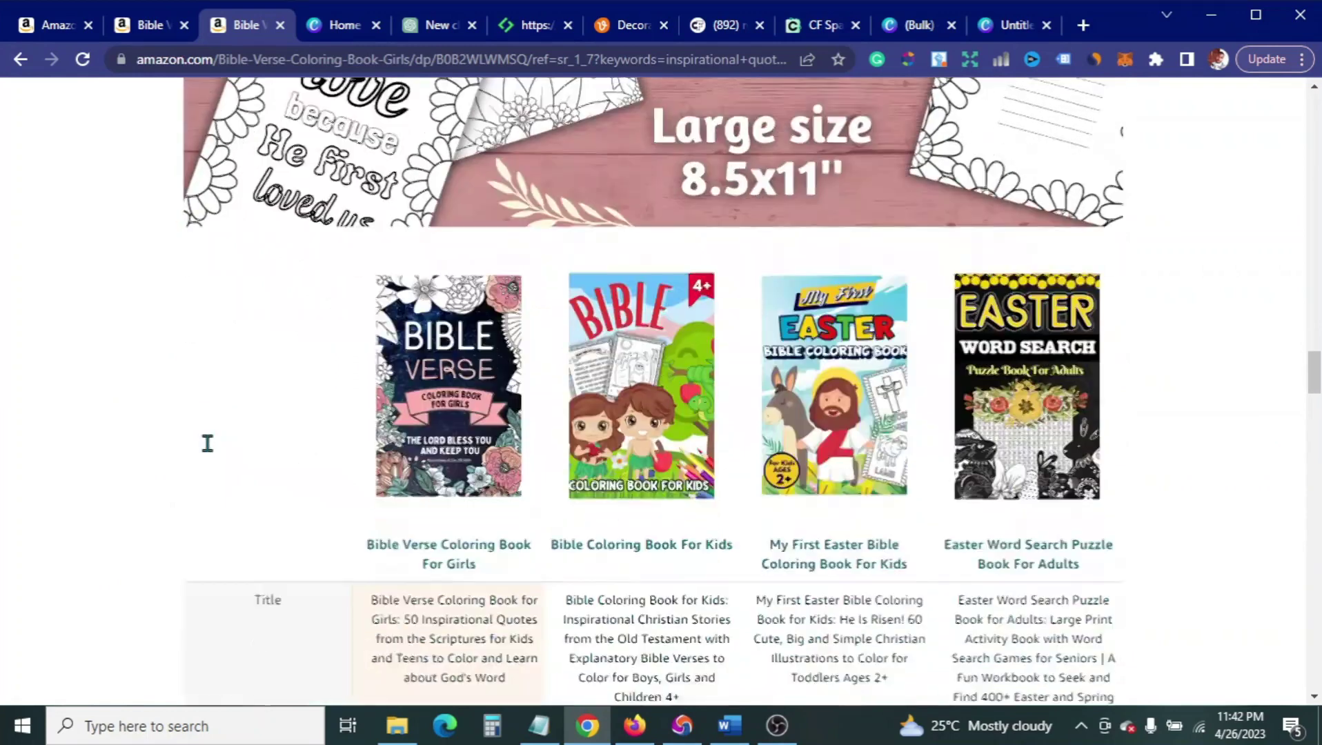
{"action": "scroll", "coordinate": [203, 439], "scroll_direction": "up", "scroll_amount": 12}
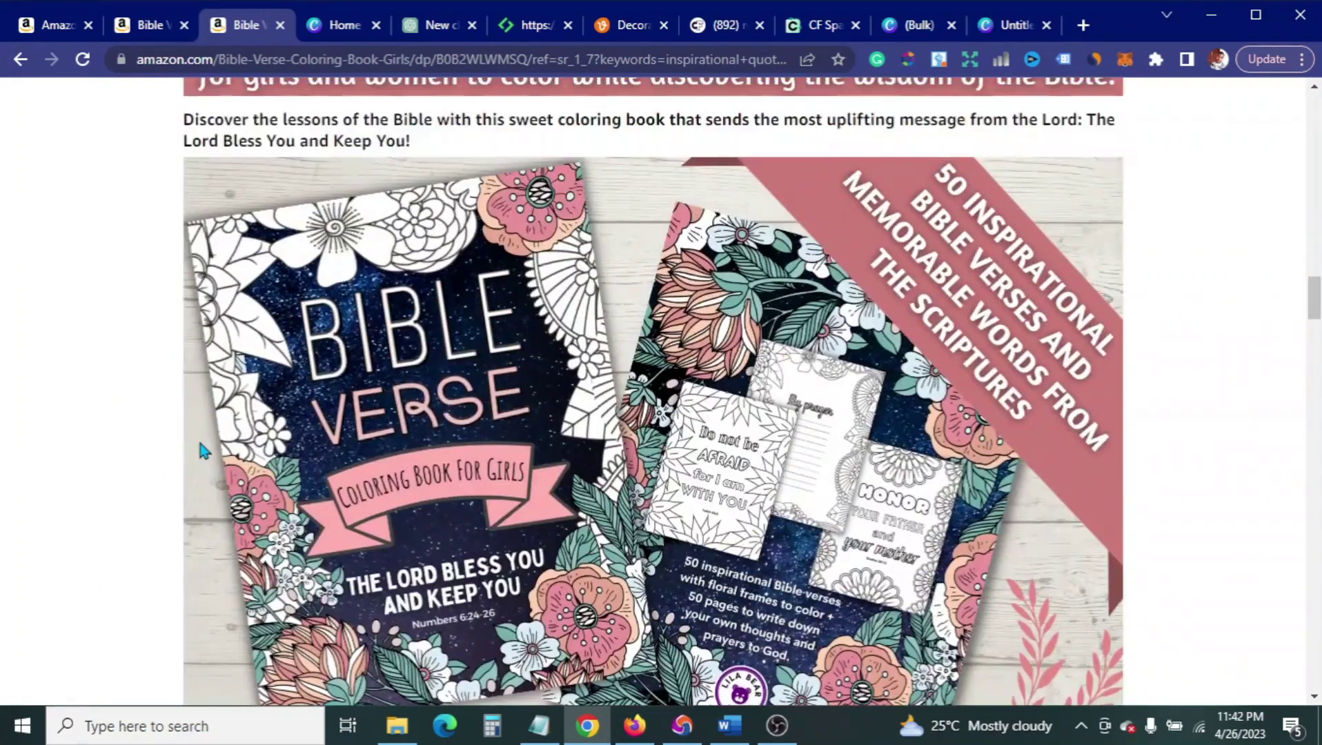
{"action": "scroll", "coordinate": [202, 446], "scroll_direction": "up", "scroll_amount": 20}
{"action": "scroll", "coordinate": [202, 451], "scroll_direction": "up", "scroll_amount": 20}
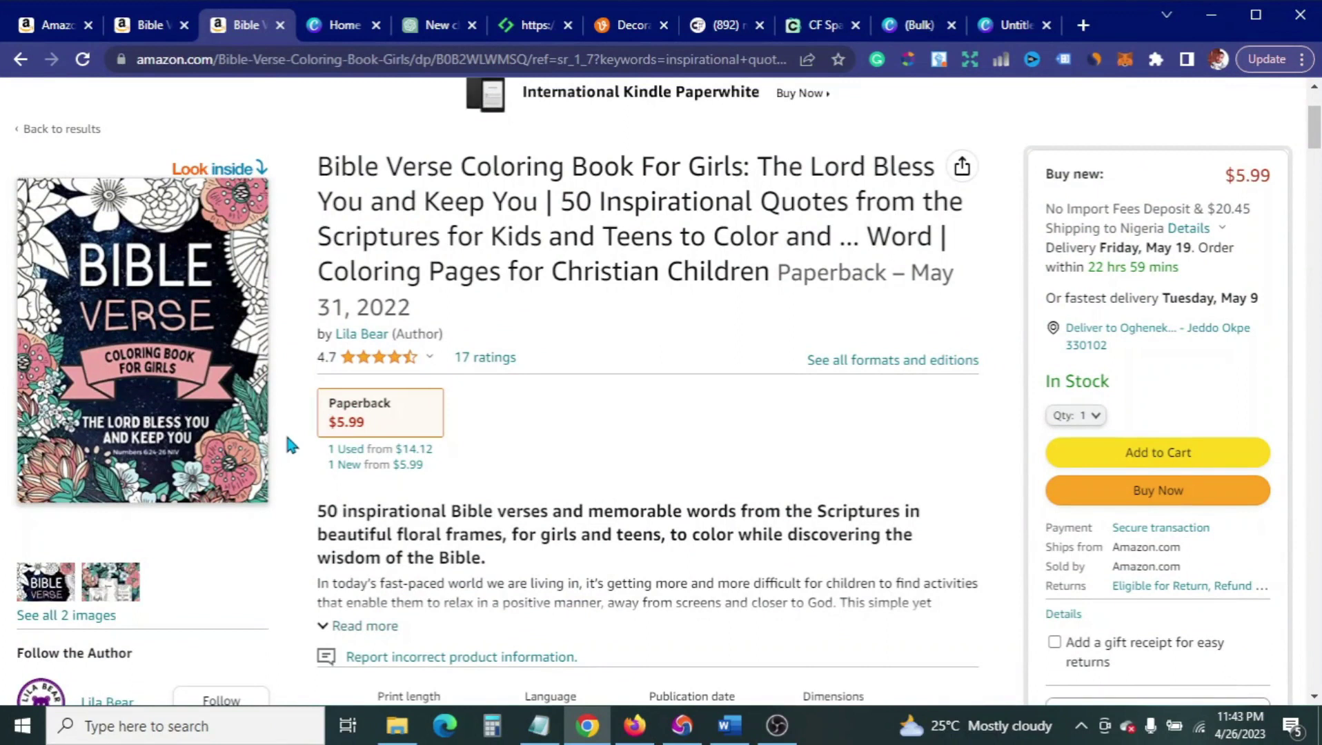
{"action": "scroll", "coordinate": [287, 443], "scroll_direction": "up", "scroll_amount": 1}
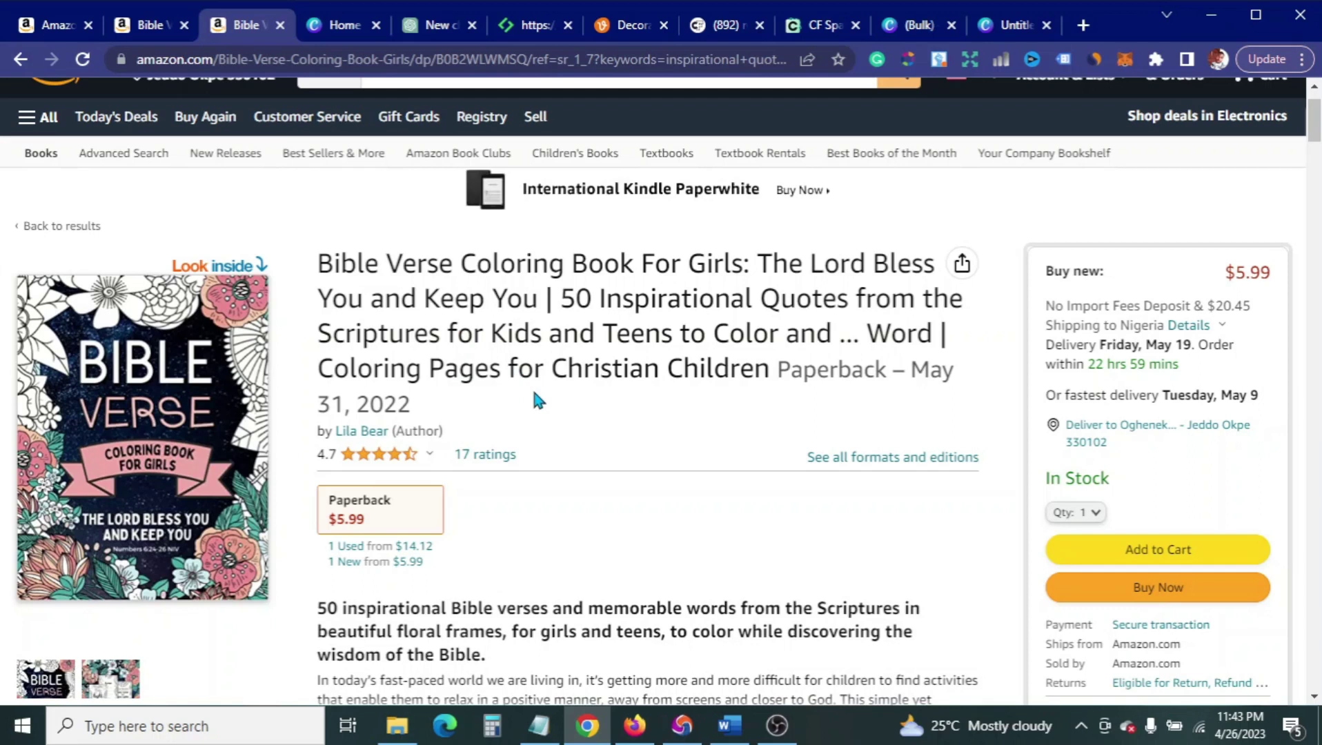
Step: Switch to Canva and search its templates for "book cover"
{"action": "left_click", "coordinate": [336, 26]}
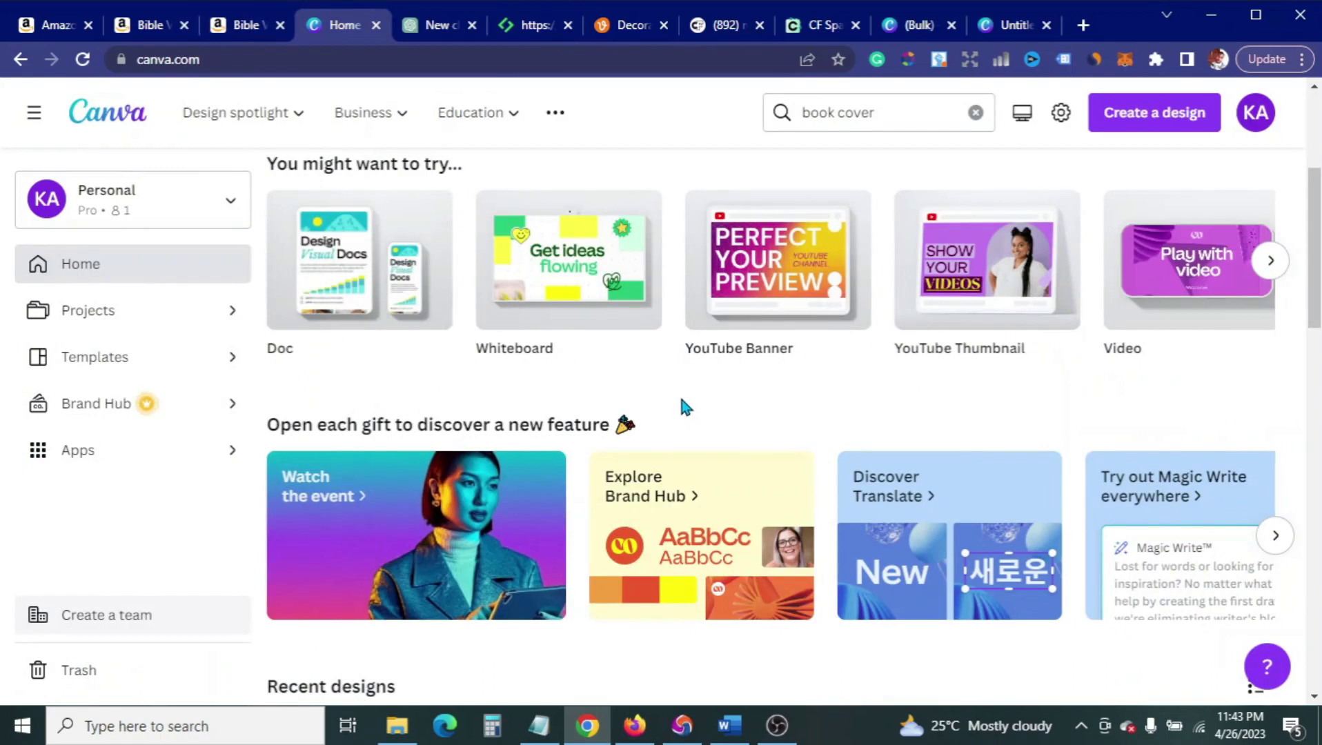
{"action": "left_click", "coordinate": [785, 118]}
{"action": "key", "text": "Return"}
Step: Browse the book cover templates and compare their styles and layouts
{"action": "scroll", "coordinate": [642, 306], "scroll_direction": "down", "scroll_amount": 3}
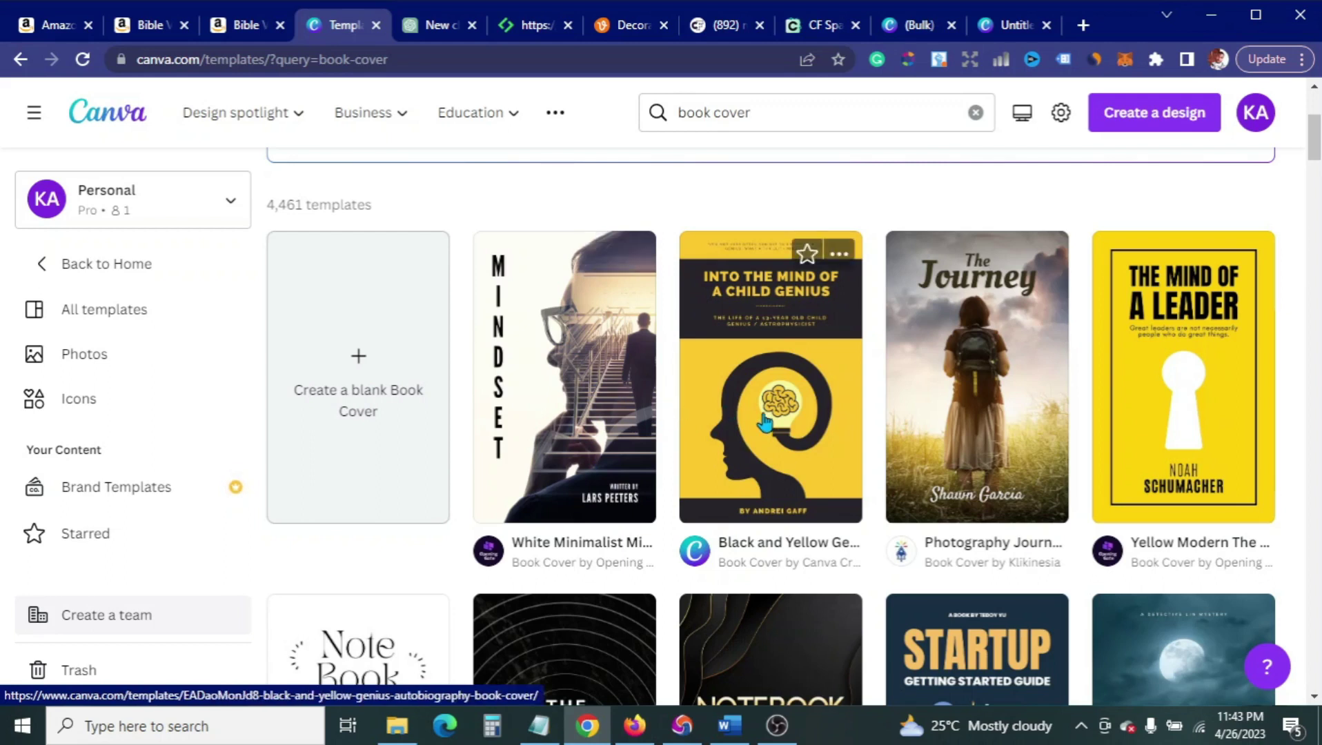
{"action": "scroll", "coordinate": [770, 425], "scroll_direction": "down", "scroll_amount": 3}
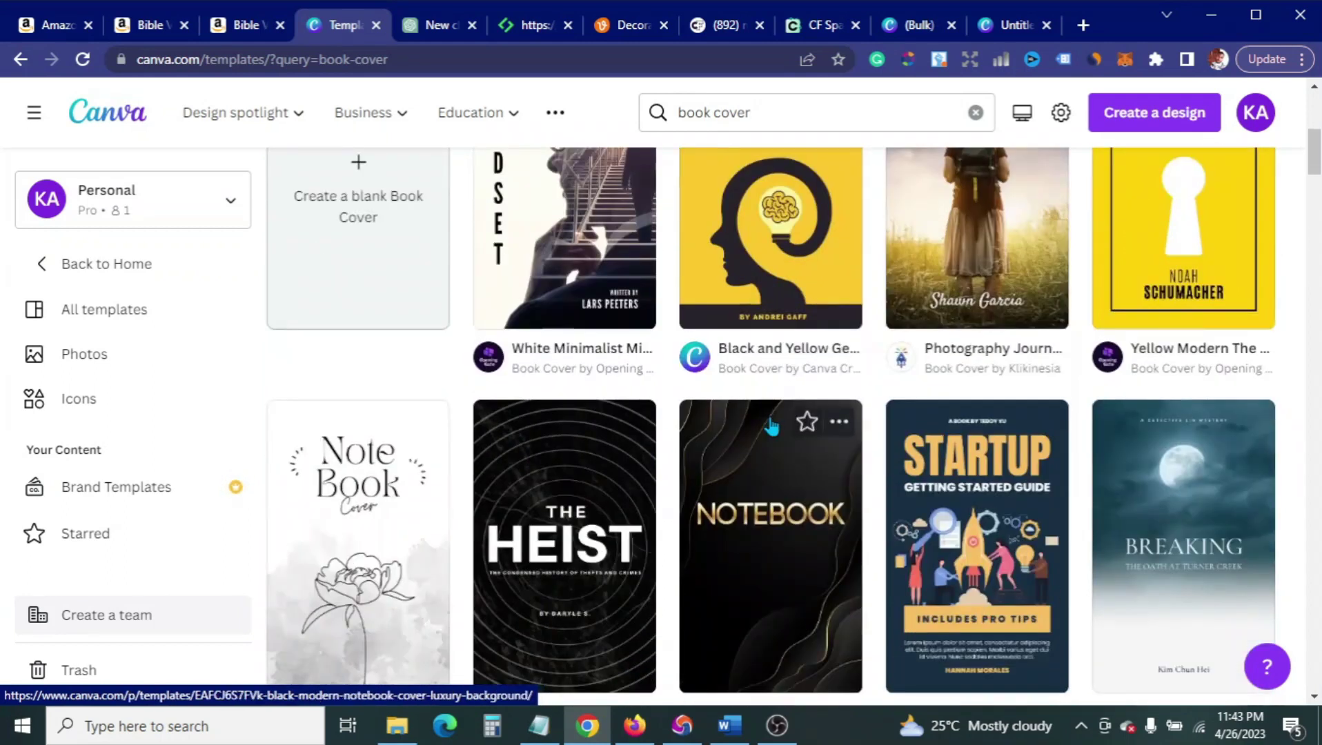
{"action": "scroll", "coordinate": [771, 428], "scroll_direction": "down", "scroll_amount": 3}
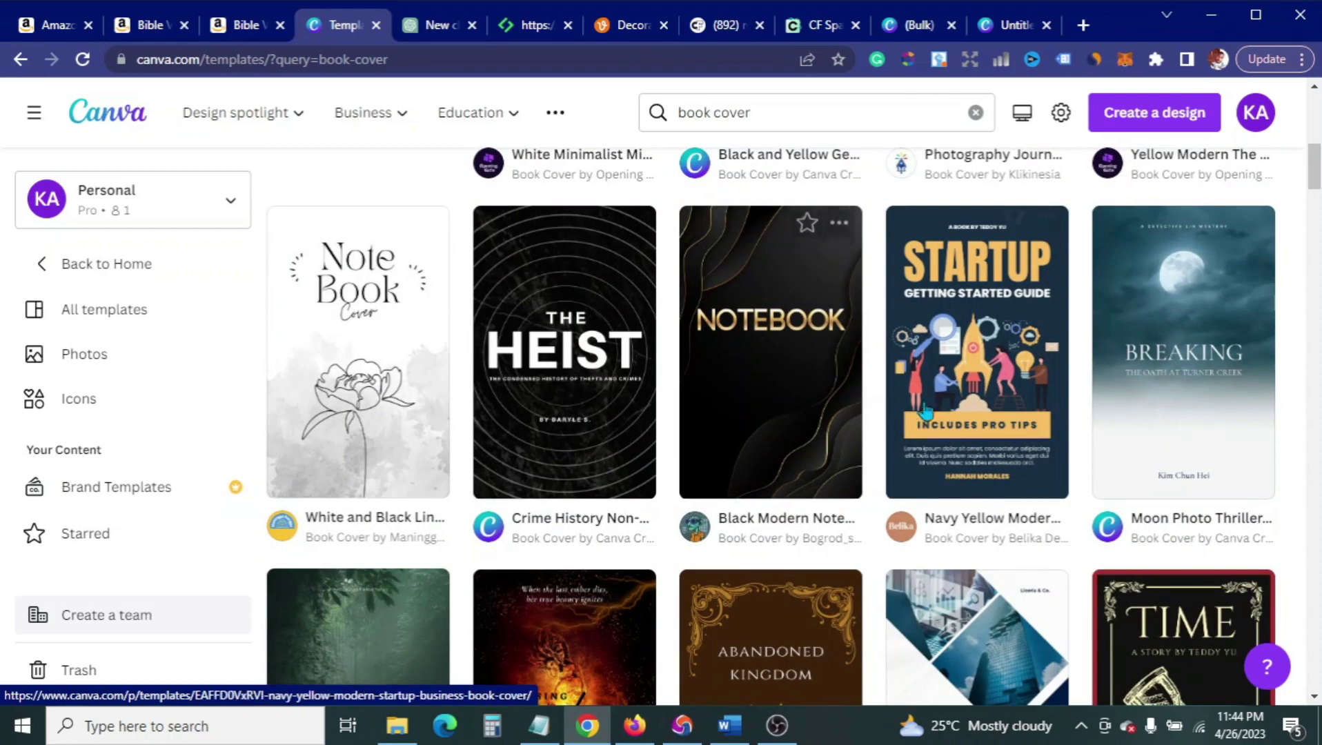
{"action": "scroll", "coordinate": [769, 429], "scroll_direction": "down", "scroll_amount": 1}
{"action": "scroll", "coordinate": [769, 430], "scroll_direction": "down", "scroll_amount": 3}
{"action": "scroll", "coordinate": [769, 430], "scroll_direction": "up", "scroll_amount": 5}
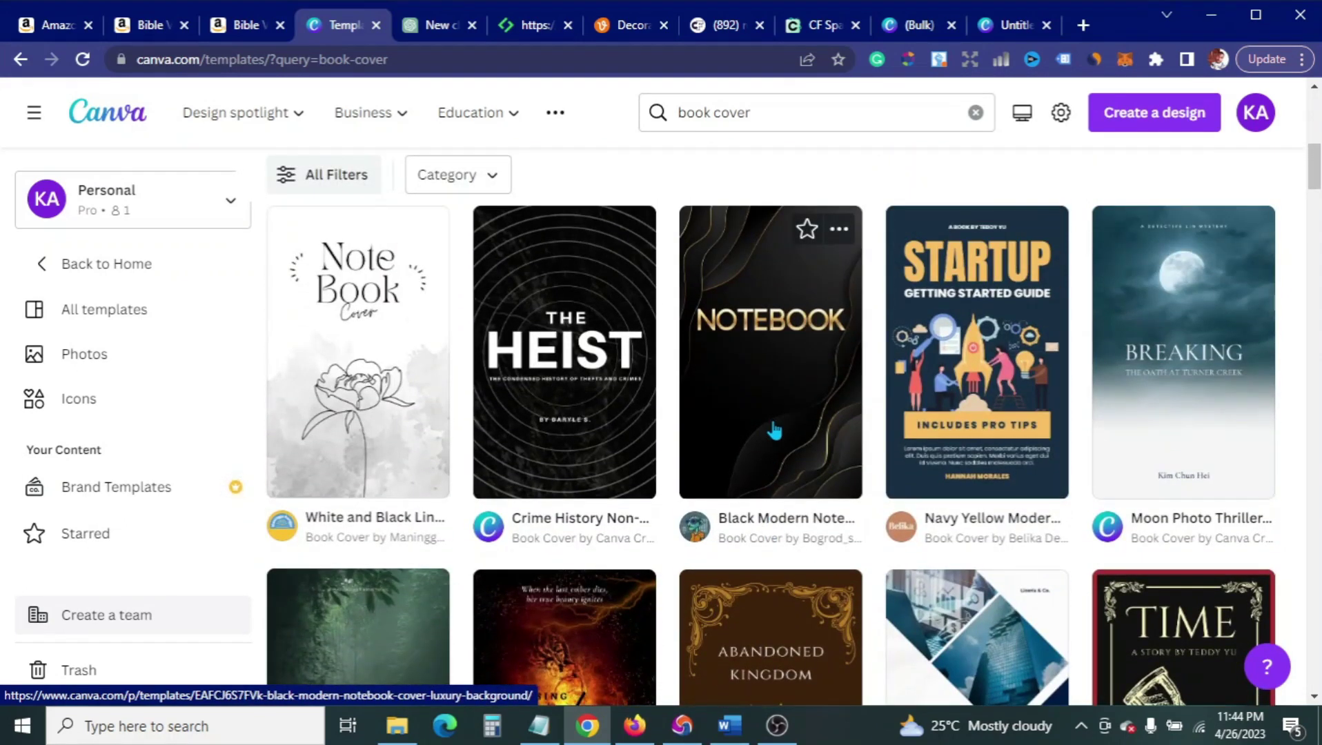
{"action": "scroll", "coordinate": [924, 435], "scroll_direction": "down", "scroll_amount": 1}
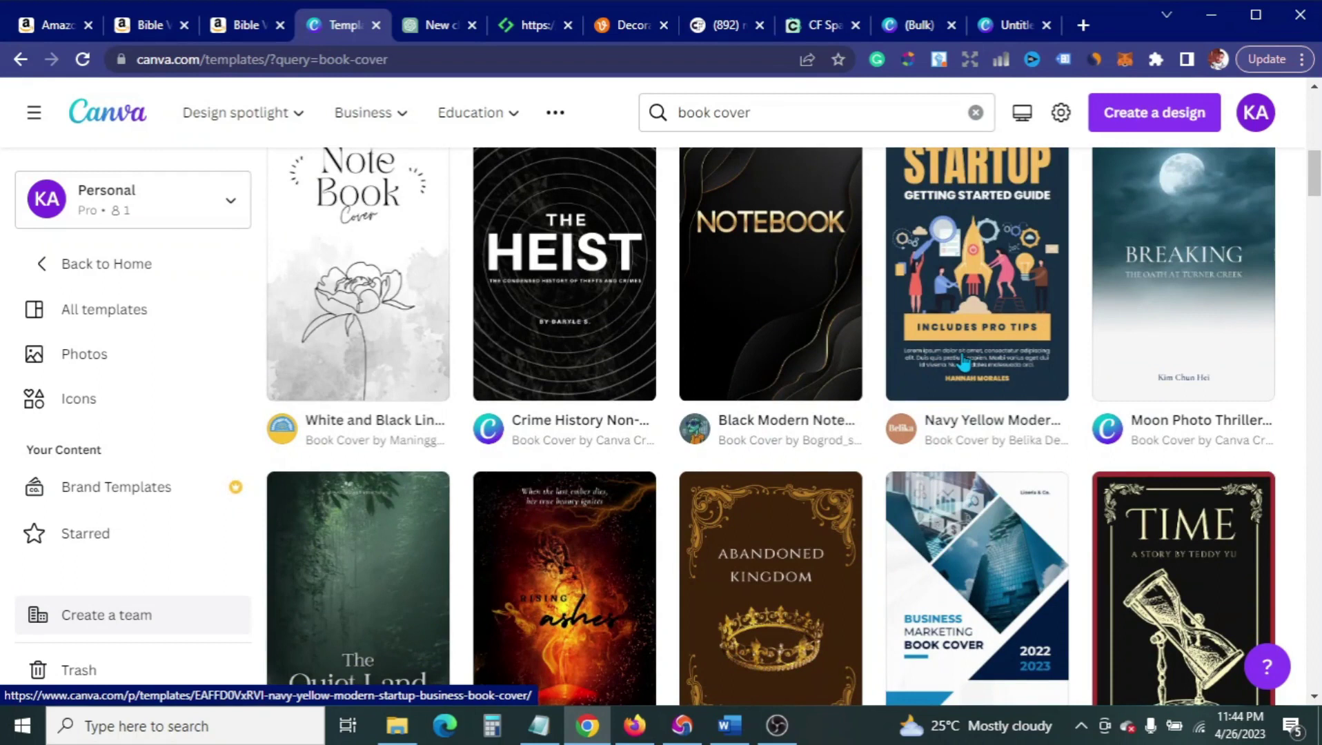
{"action": "scroll", "coordinate": [793, 473], "scroll_direction": "down", "scroll_amount": 2}
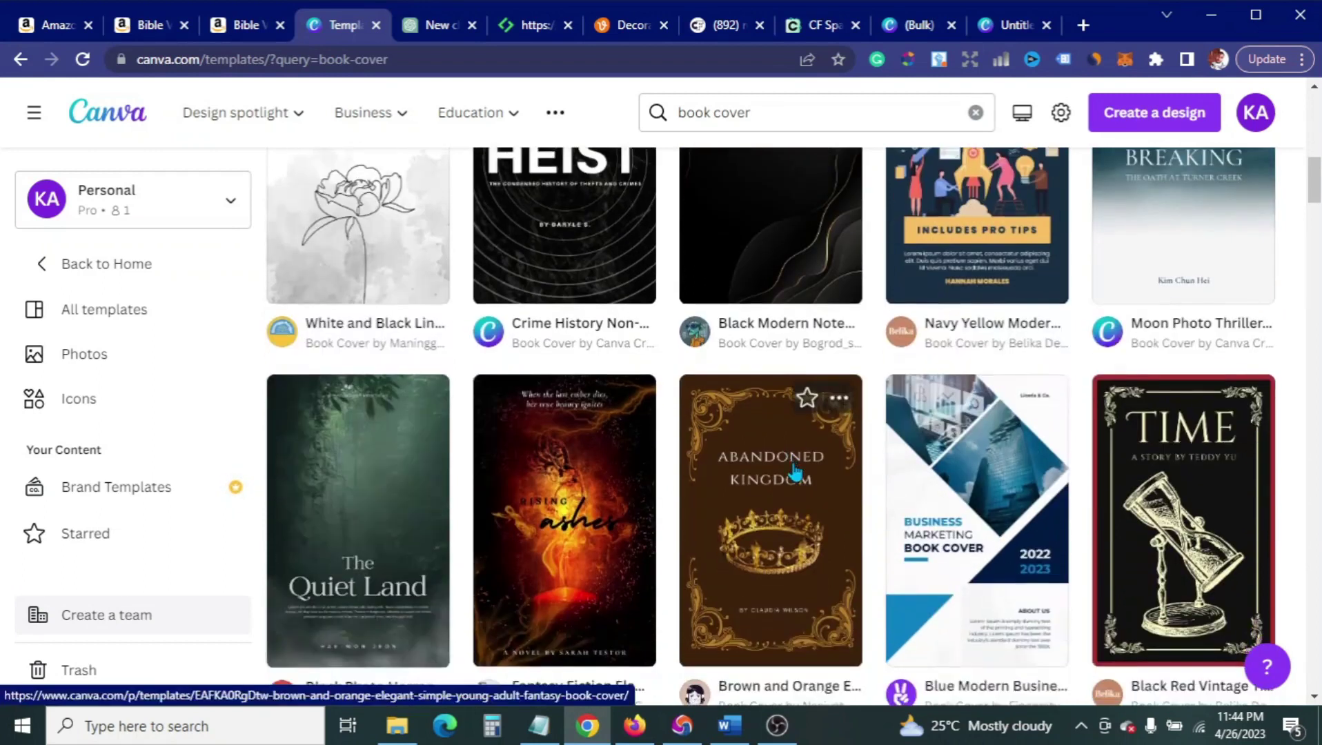
{"action": "scroll", "coordinate": [792, 472], "scroll_direction": "up", "scroll_amount": 4}
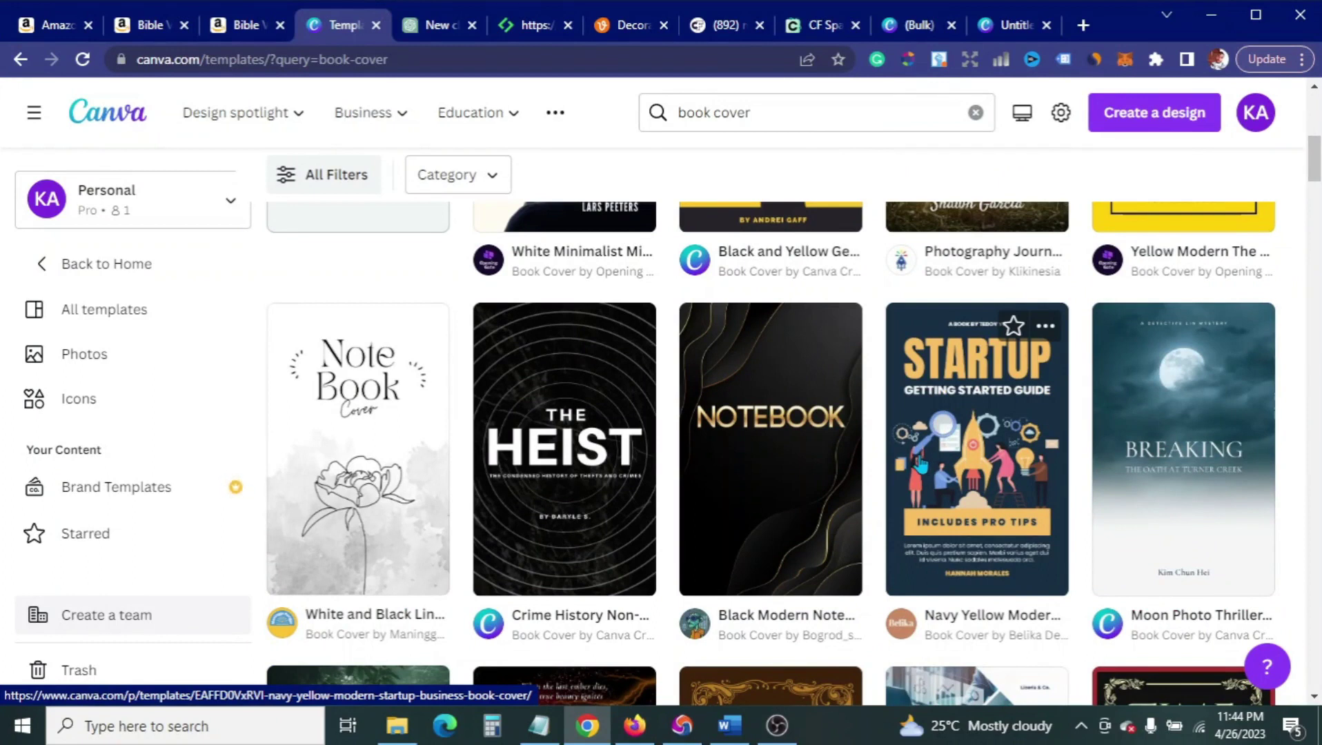
{"action": "scroll", "coordinate": [920, 464], "scroll_direction": "up", "scroll_amount": 4}
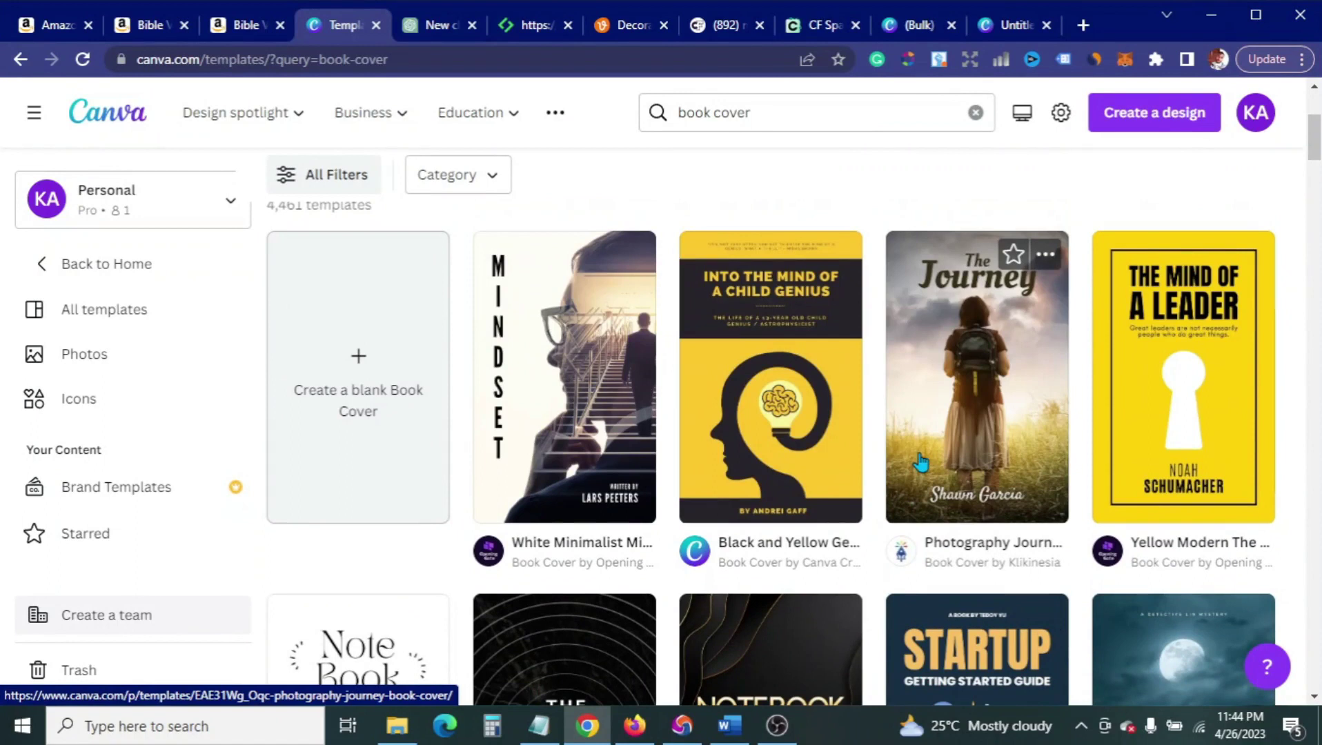
{"action": "scroll", "coordinate": [920, 464], "scroll_direction": "up", "scroll_amount": 3}
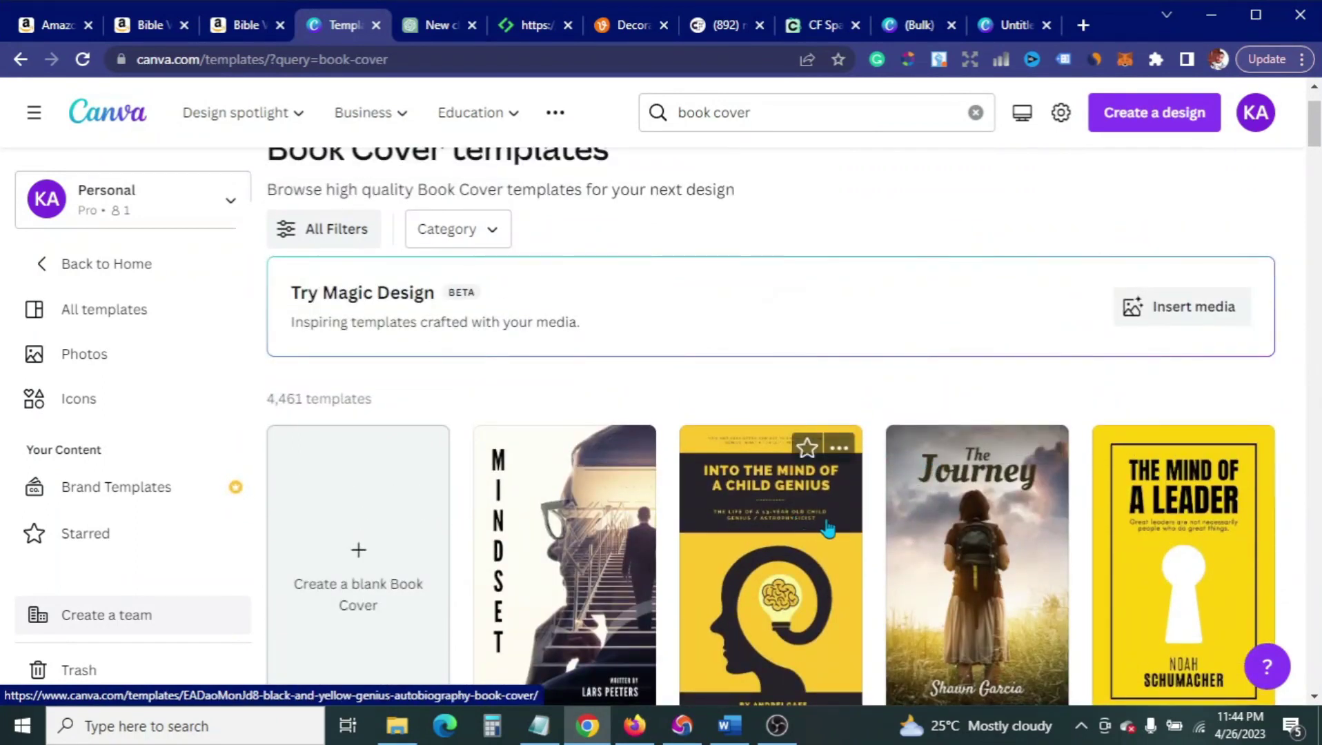
{"action": "scroll", "coordinate": [841, 551], "scroll_direction": "down", "scroll_amount": 3}
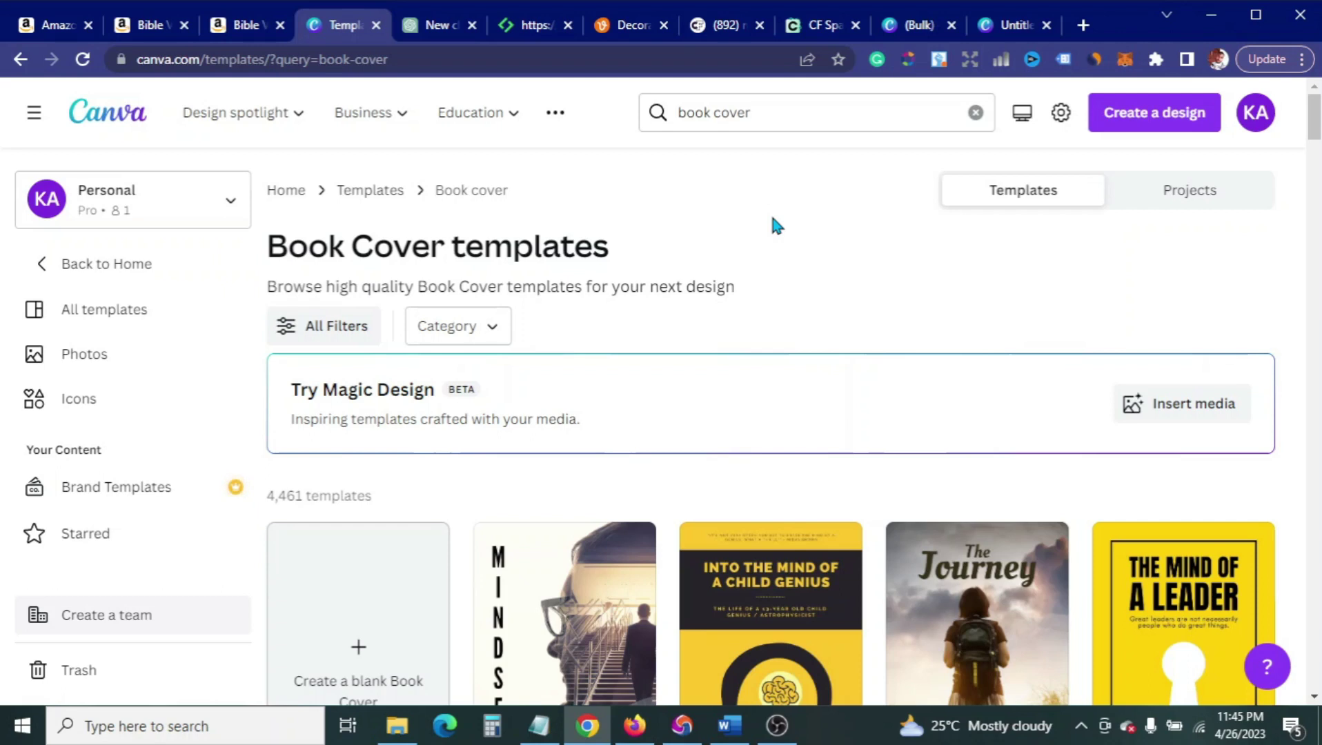
Step: Search Google in a new browser tab for "amazon kdp book cover template" and open the KDP Cover Calculator
{"action": "left_click", "coordinate": [1083, 27]}
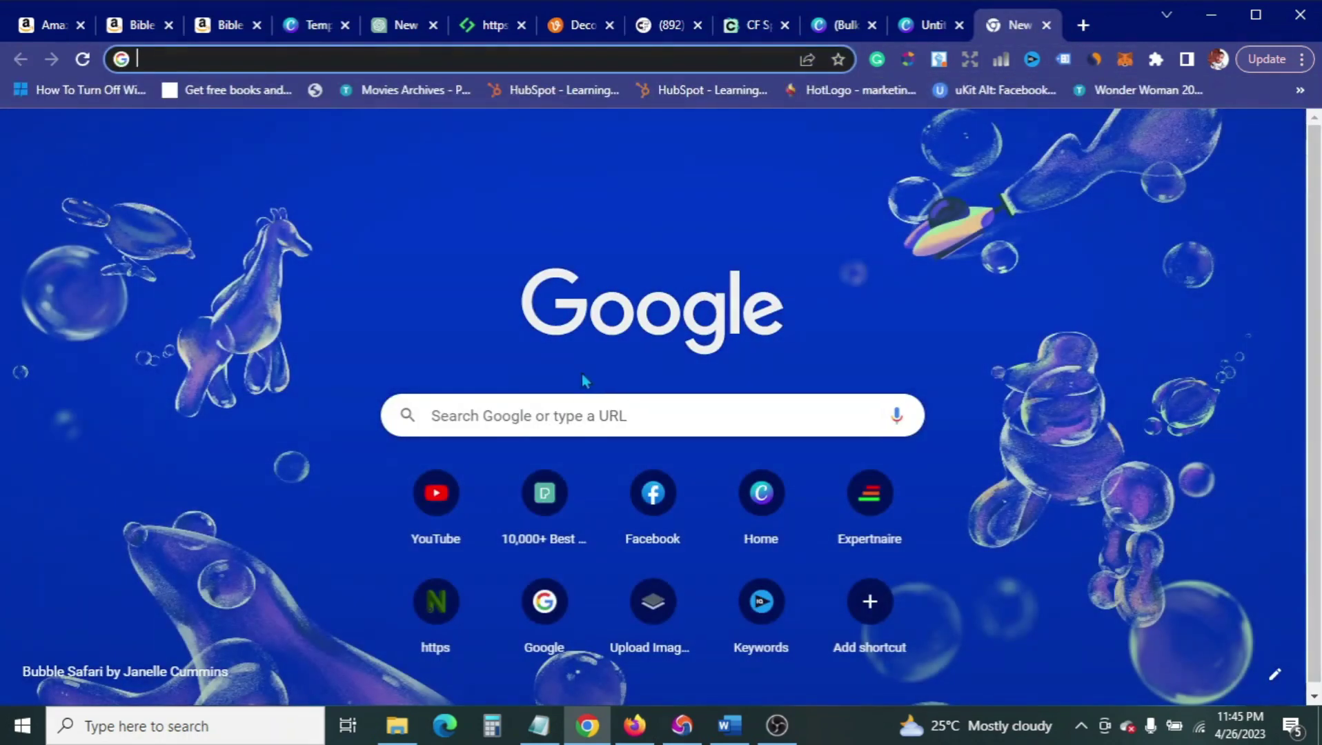
{"action": "left_click", "coordinate": [584, 415]}
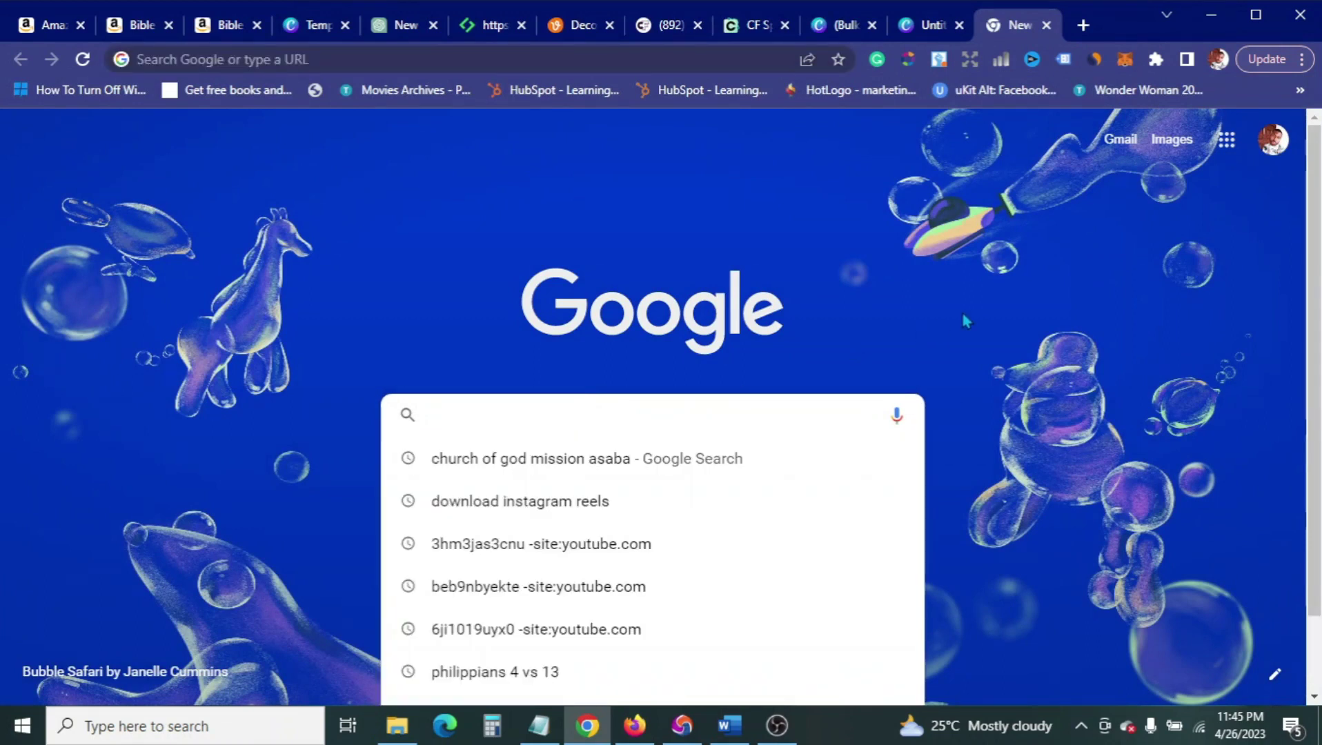
{"action": "type", "text": "am"}
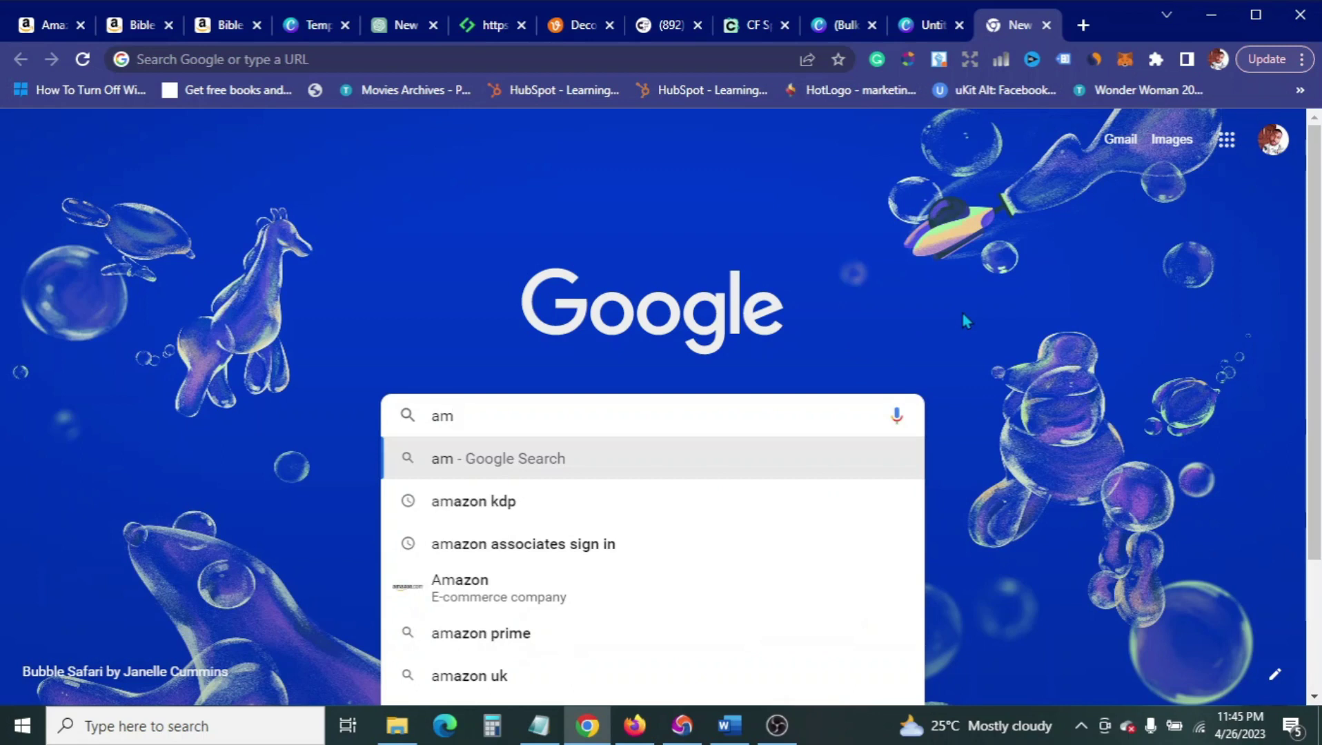
{"action": "type", "text": "azon kdp book"}
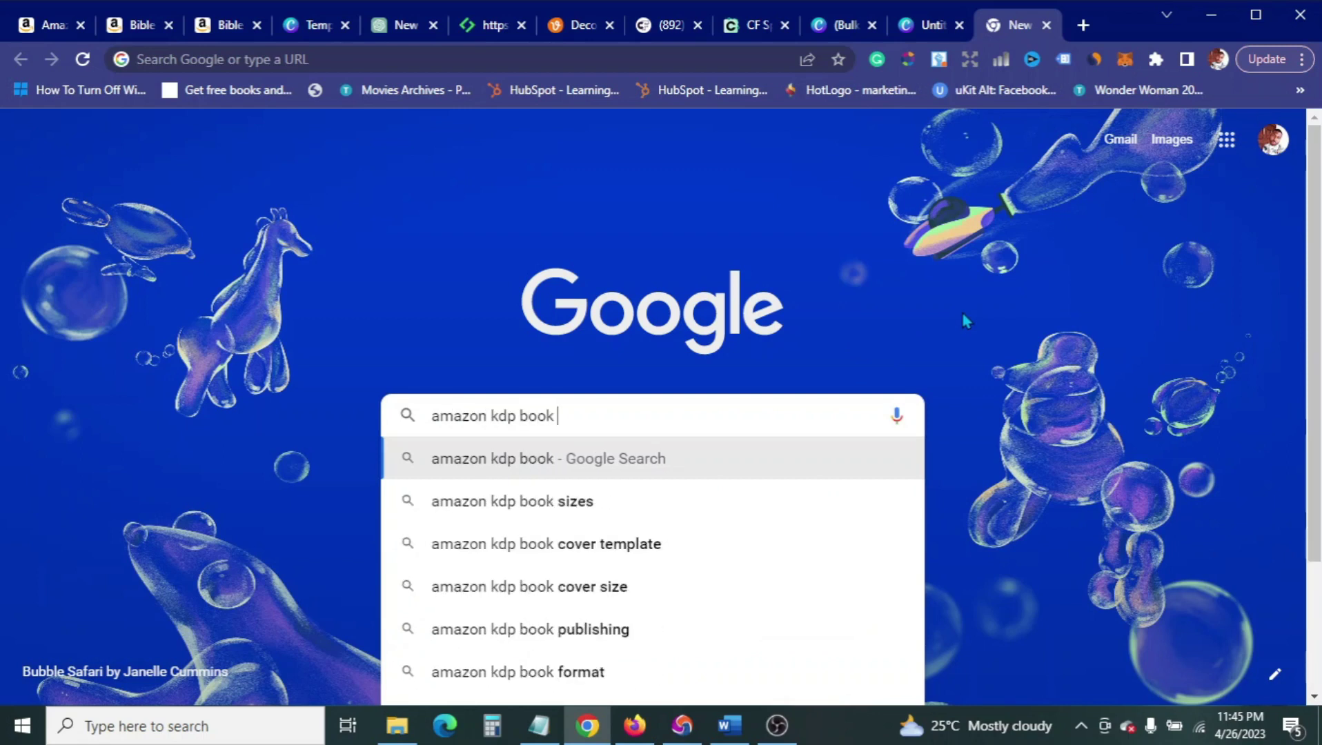
{"action": "left_click", "coordinate": [630, 545]}
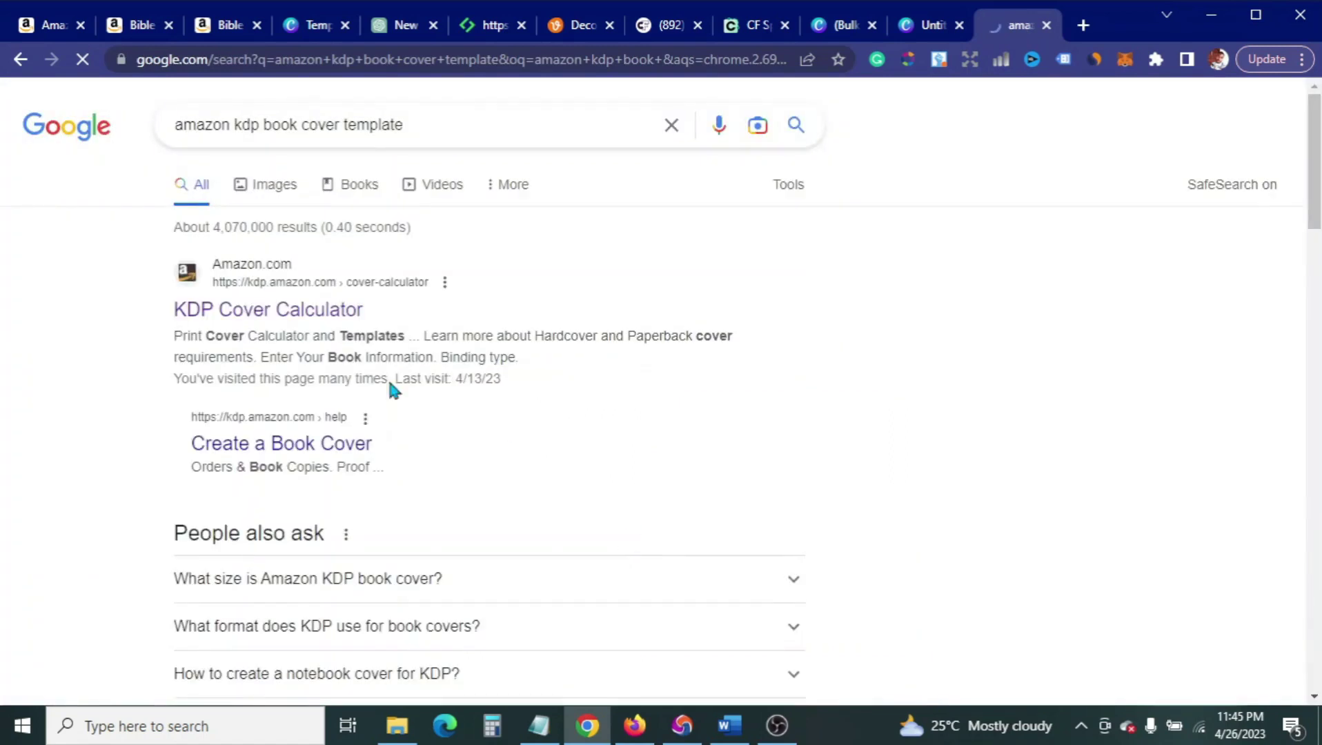
{"action": "left_click", "coordinate": [308, 323]}
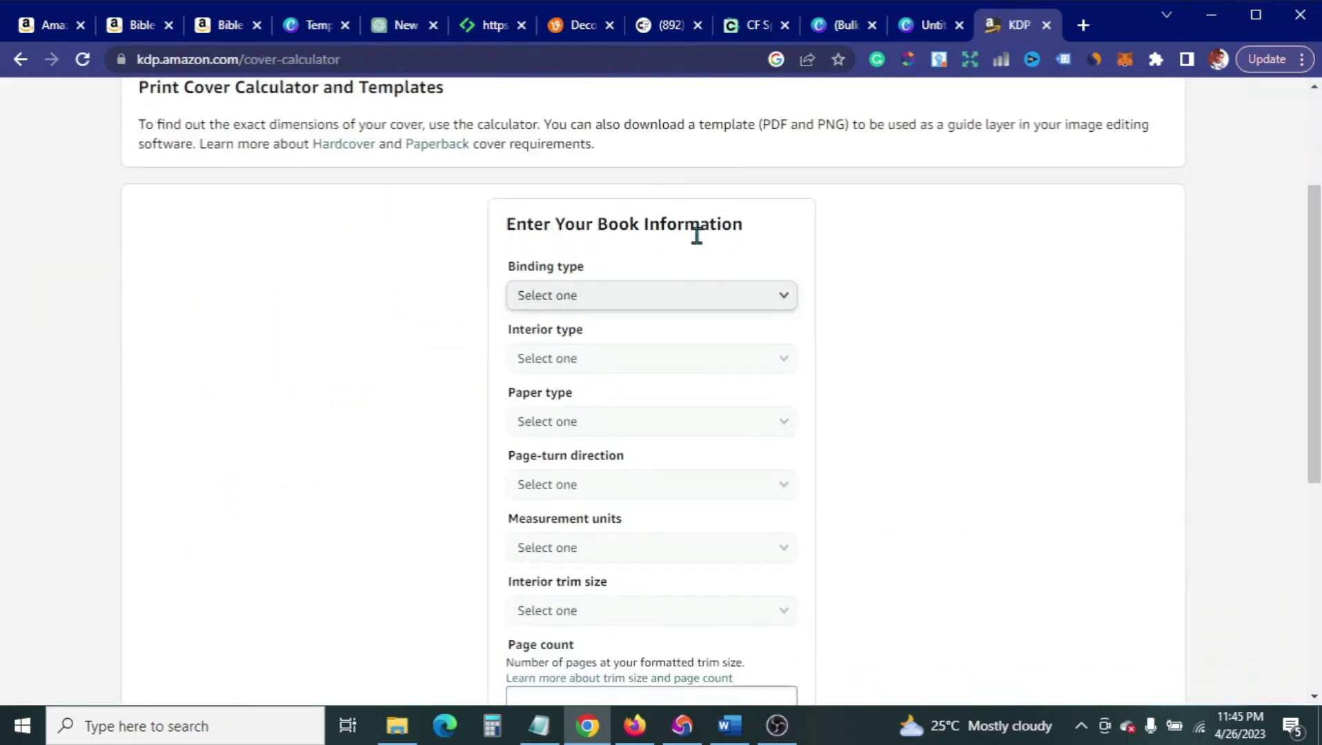
Step: Set the book's binding type to Paperback and its interior type to Black & white in the cover calculator
{"action": "left_click", "coordinate": [590, 306]}
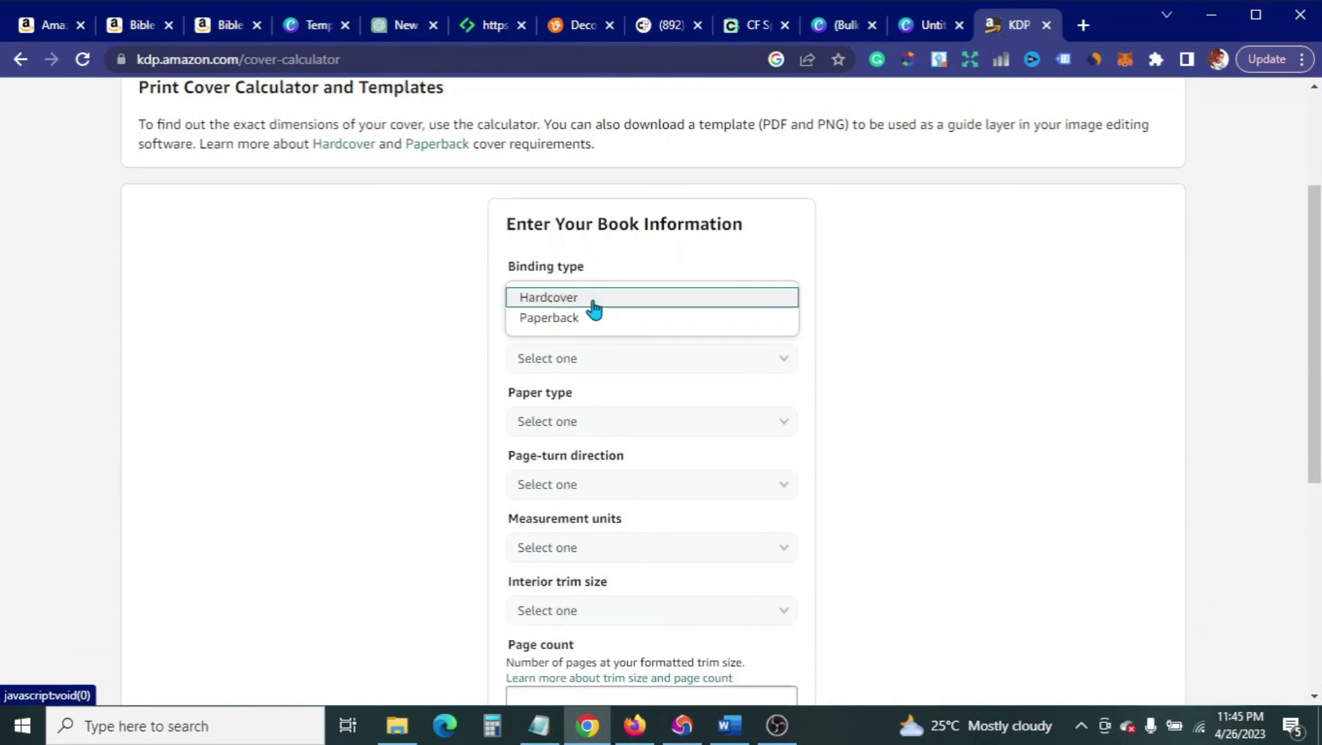
{"action": "left_click", "coordinate": [587, 319]}
{"action": "scroll", "coordinate": [424, 322], "scroll_direction": "down", "scroll_amount": 1}
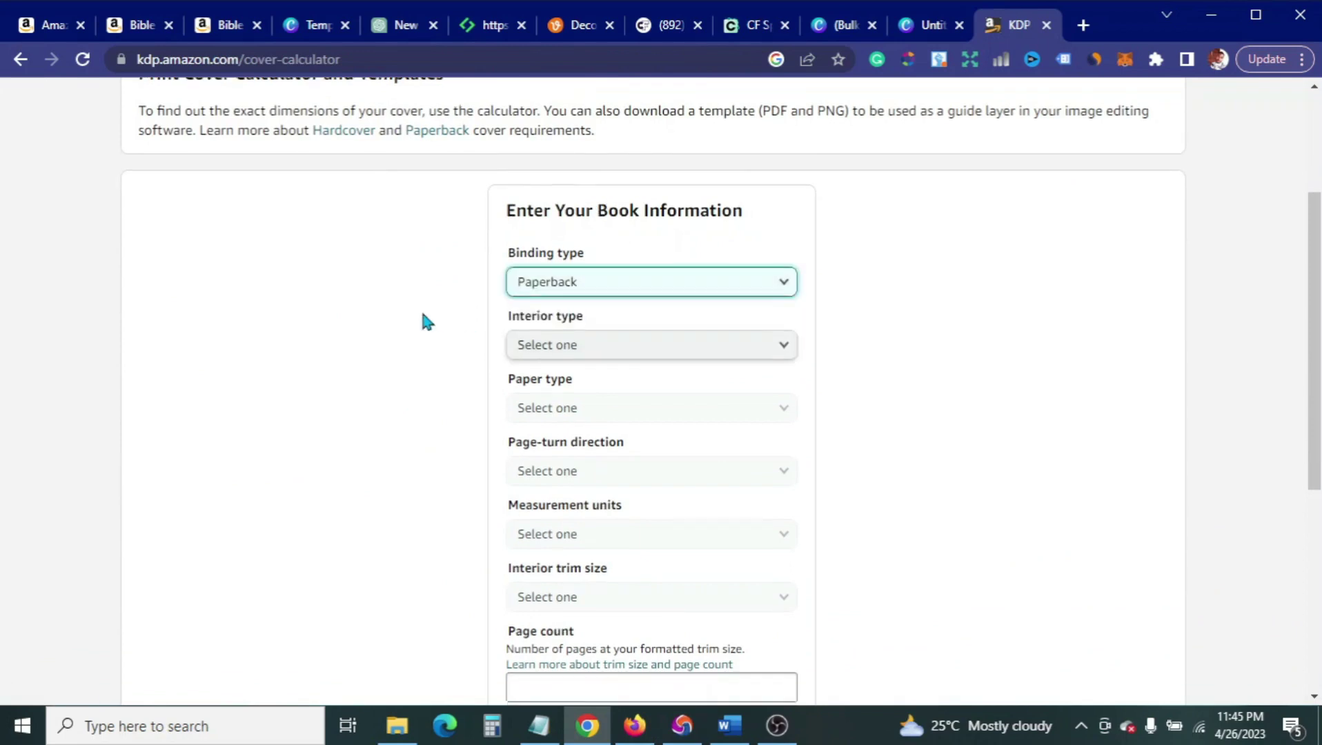
{"action": "scroll", "coordinate": [424, 322], "scroll_direction": "down", "scroll_amount": 1}
{"action": "left_click", "coordinate": [575, 272]}
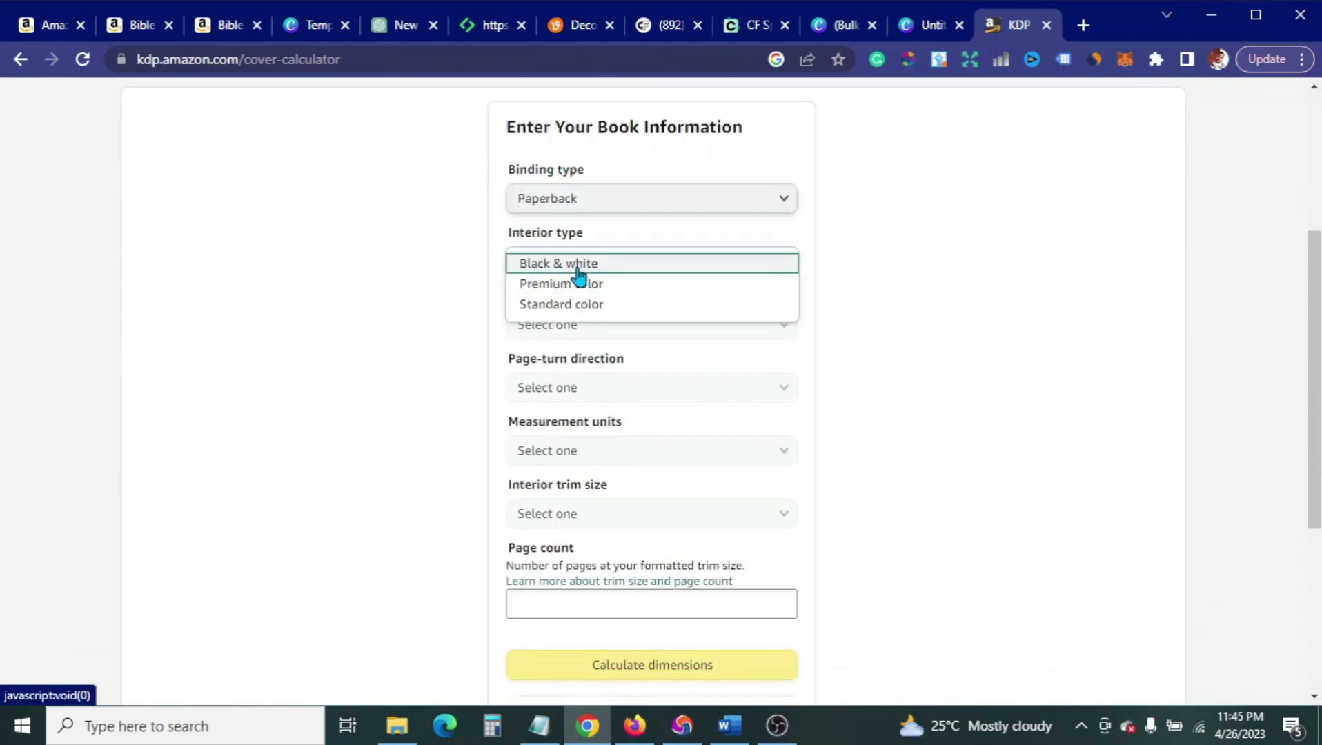
{"action": "left_click", "coordinate": [570, 266]}
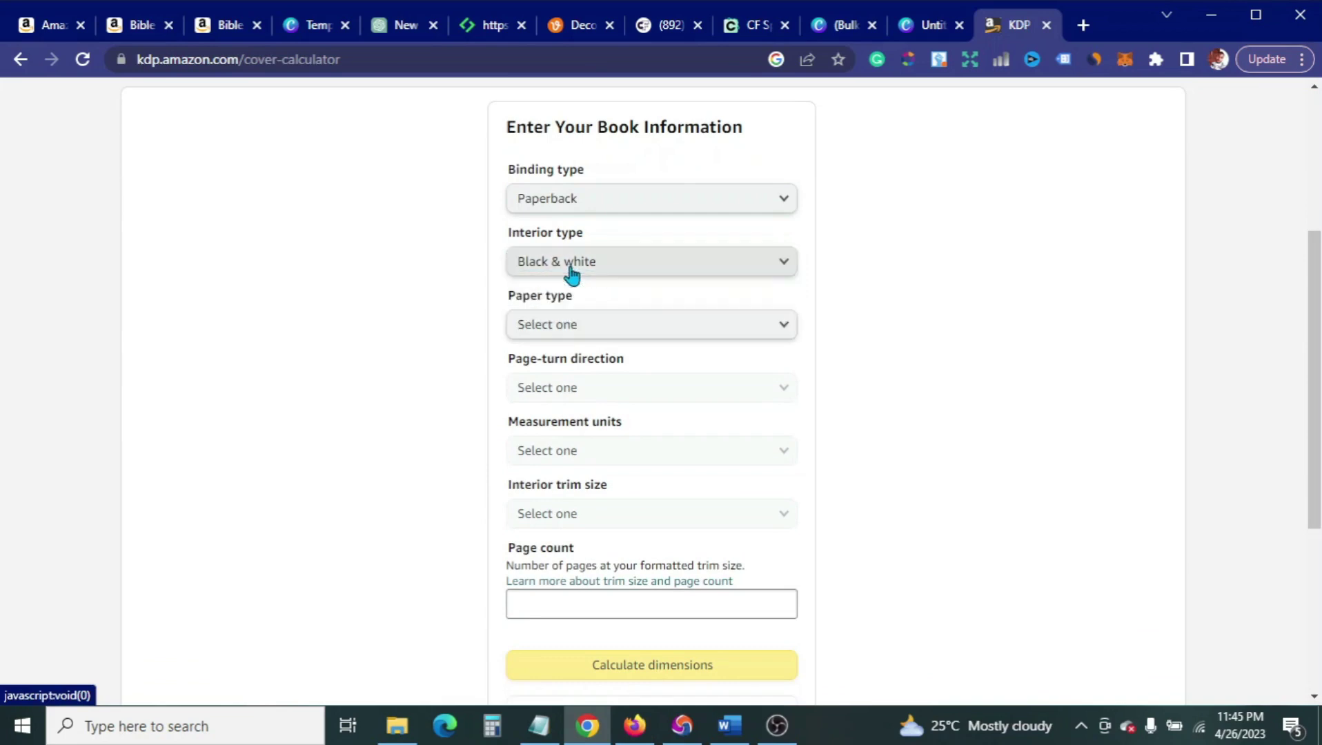
Step: Set the book's paper type to White paper and its page-turn direction to Right to Left
{"action": "left_click", "coordinate": [532, 330]}
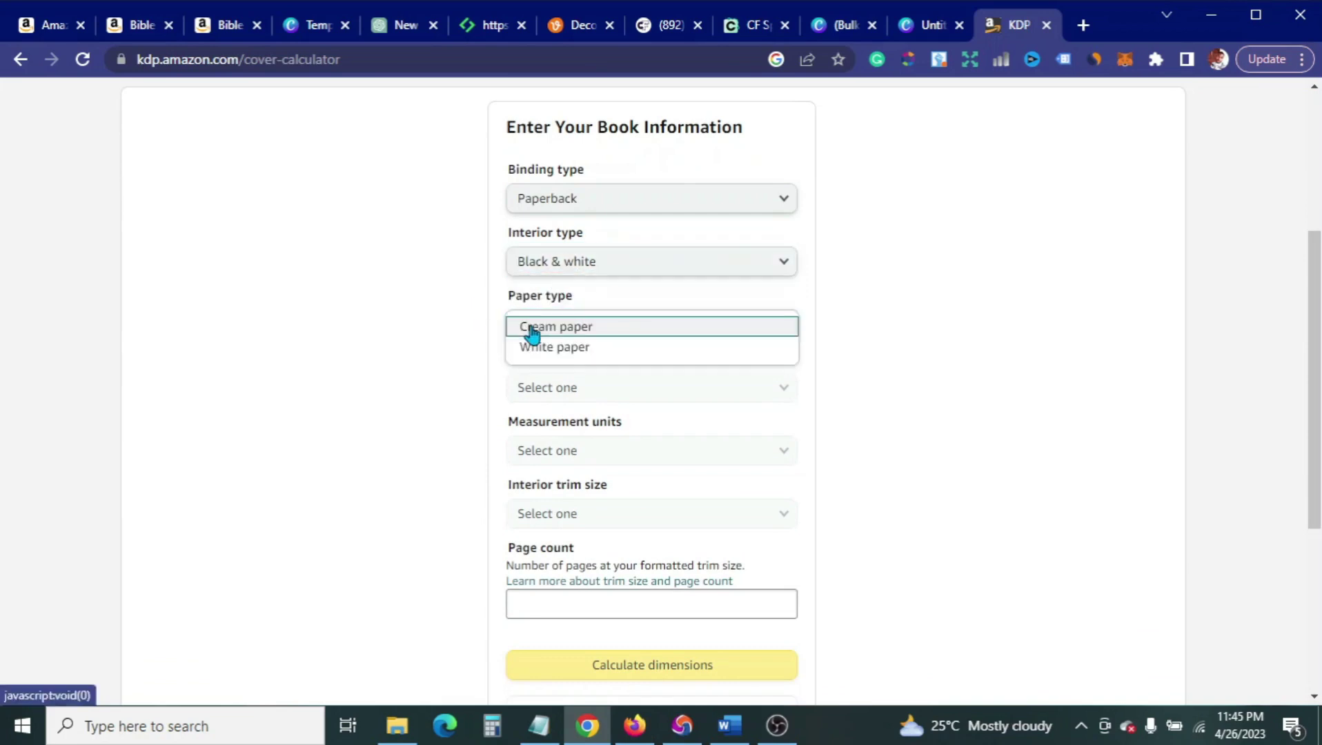
{"action": "left_click", "coordinate": [534, 331]}
{"action": "left_click", "coordinate": [573, 330]}
{"action": "left_click", "coordinate": [565, 347]}
{"action": "scroll", "coordinate": [459, 341], "scroll_direction": "down", "scroll_amount": 1}
{"action": "left_click", "coordinate": [582, 297]}
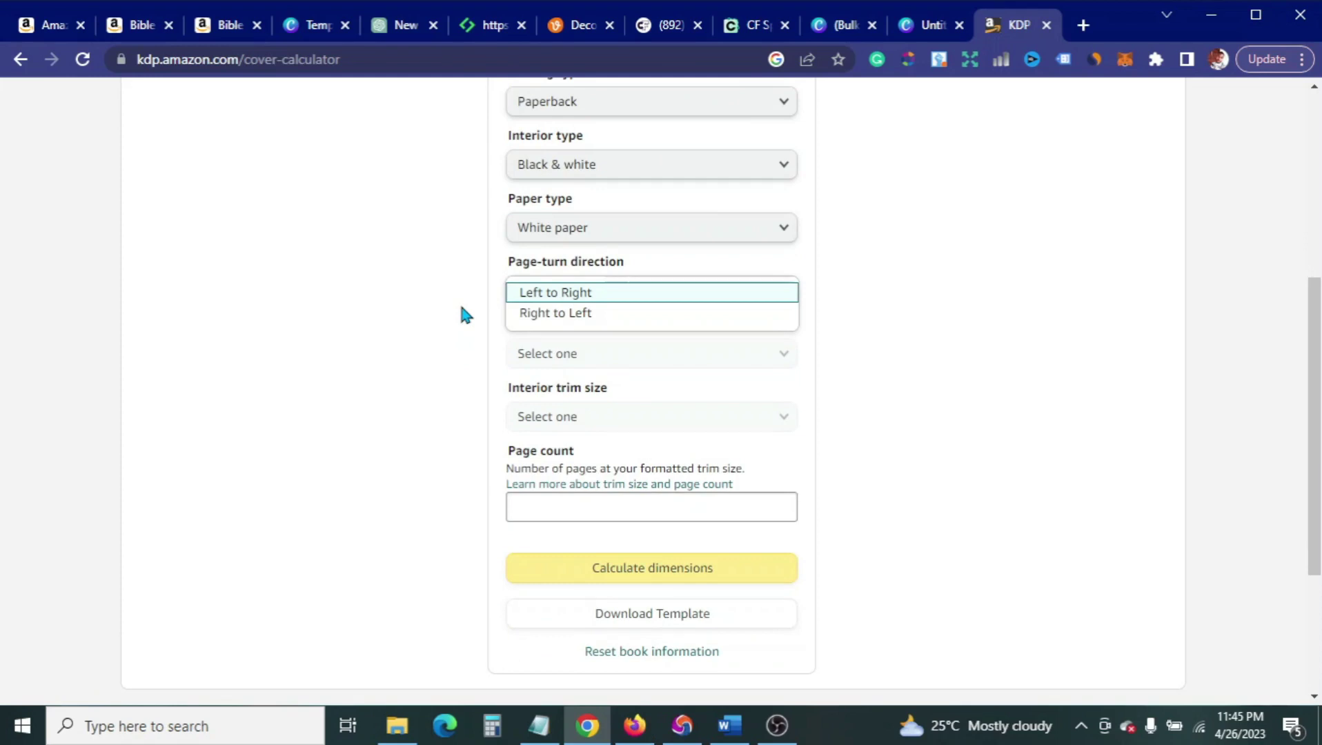
{"action": "left_click", "coordinate": [543, 314]}
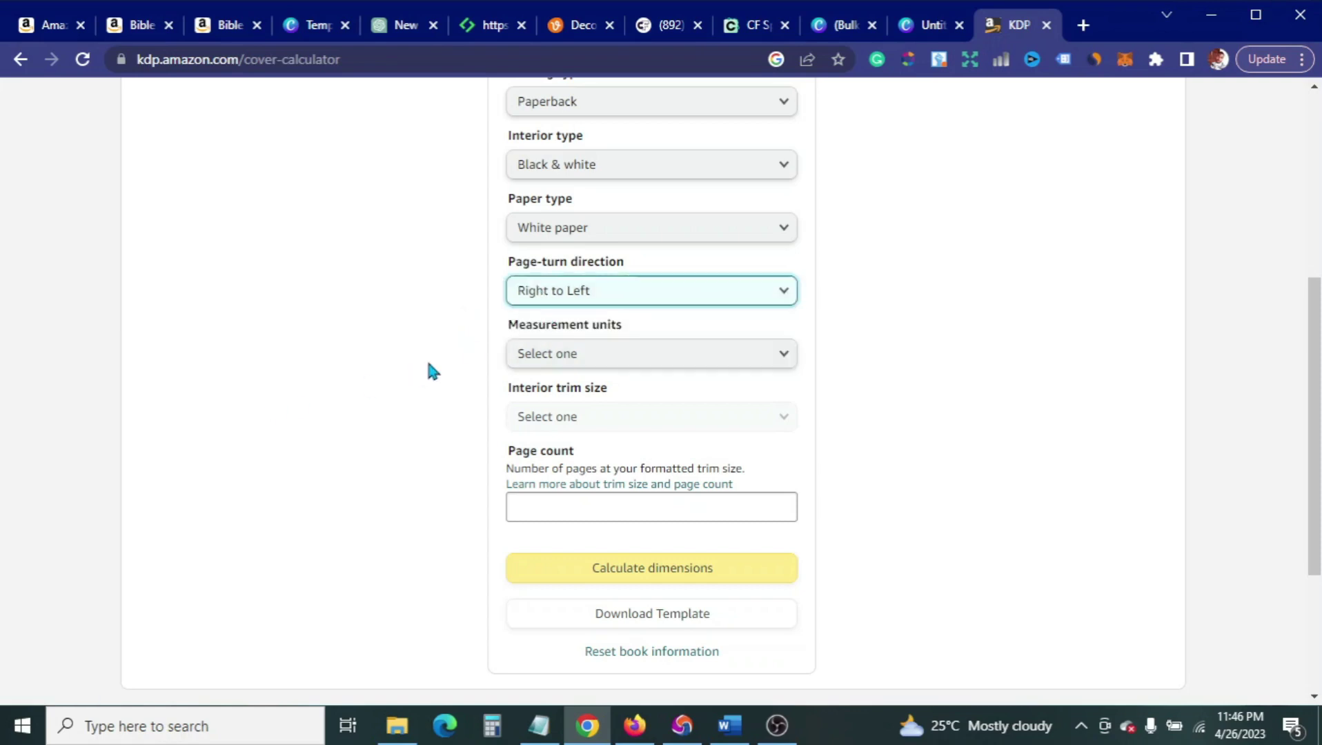
Step: Set the measurement units to Inches and the interior trim size to 8.5 x 11 in
{"action": "scroll", "coordinate": [438, 355], "scroll_direction": "down", "scroll_amount": 3}
{"action": "scroll", "coordinate": [451, 345], "scroll_direction": "up", "scroll_amount": 3}
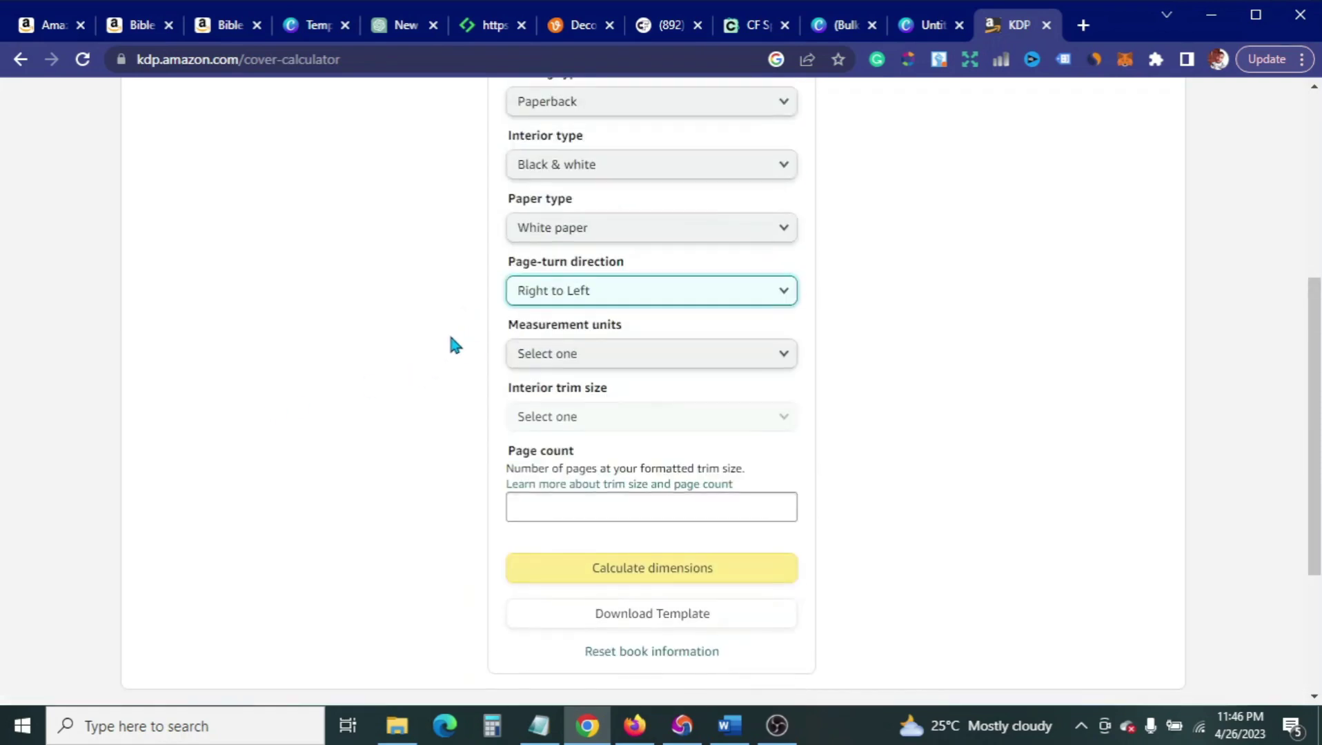
{"action": "left_click", "coordinate": [519, 359]}
{"action": "left_click", "coordinate": [540, 357]}
{"action": "scroll", "coordinate": [460, 348], "scroll_direction": "down", "scroll_amount": 1}
{"action": "left_click", "coordinate": [579, 325]}
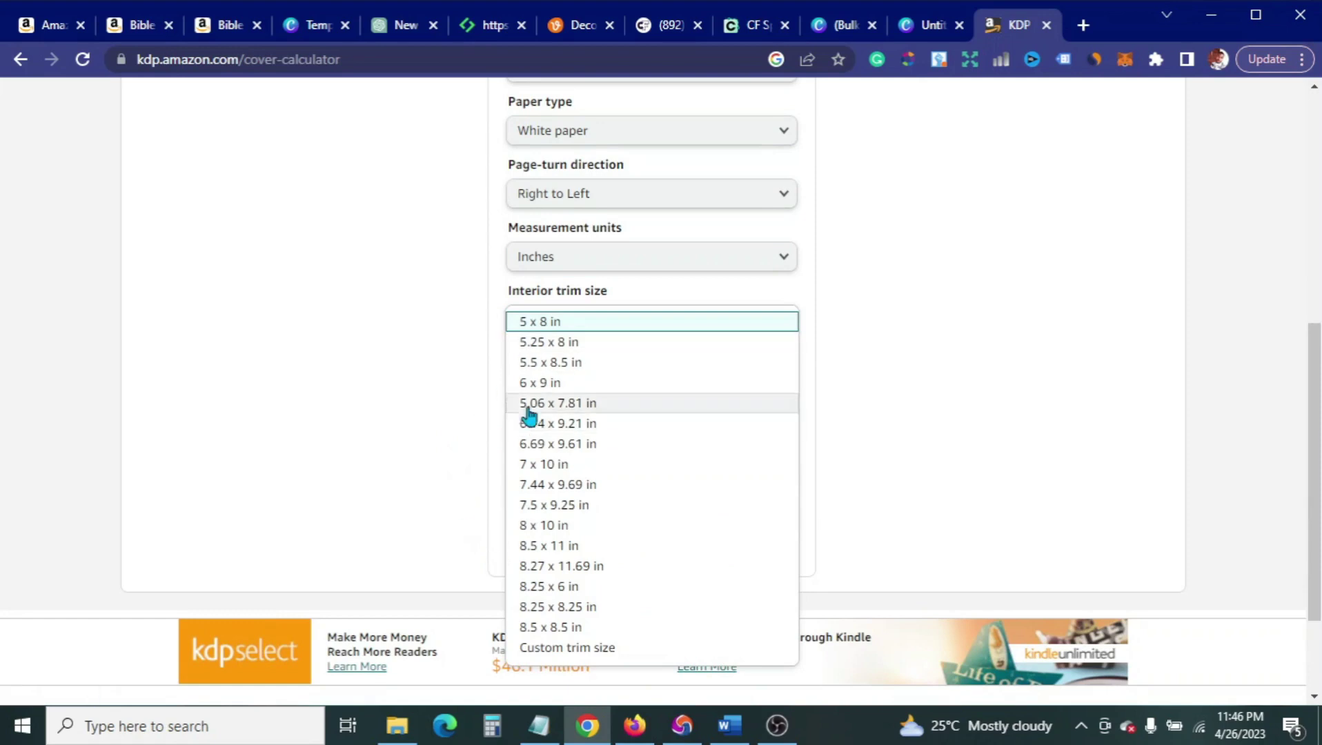
{"action": "left_click", "coordinate": [522, 547]}
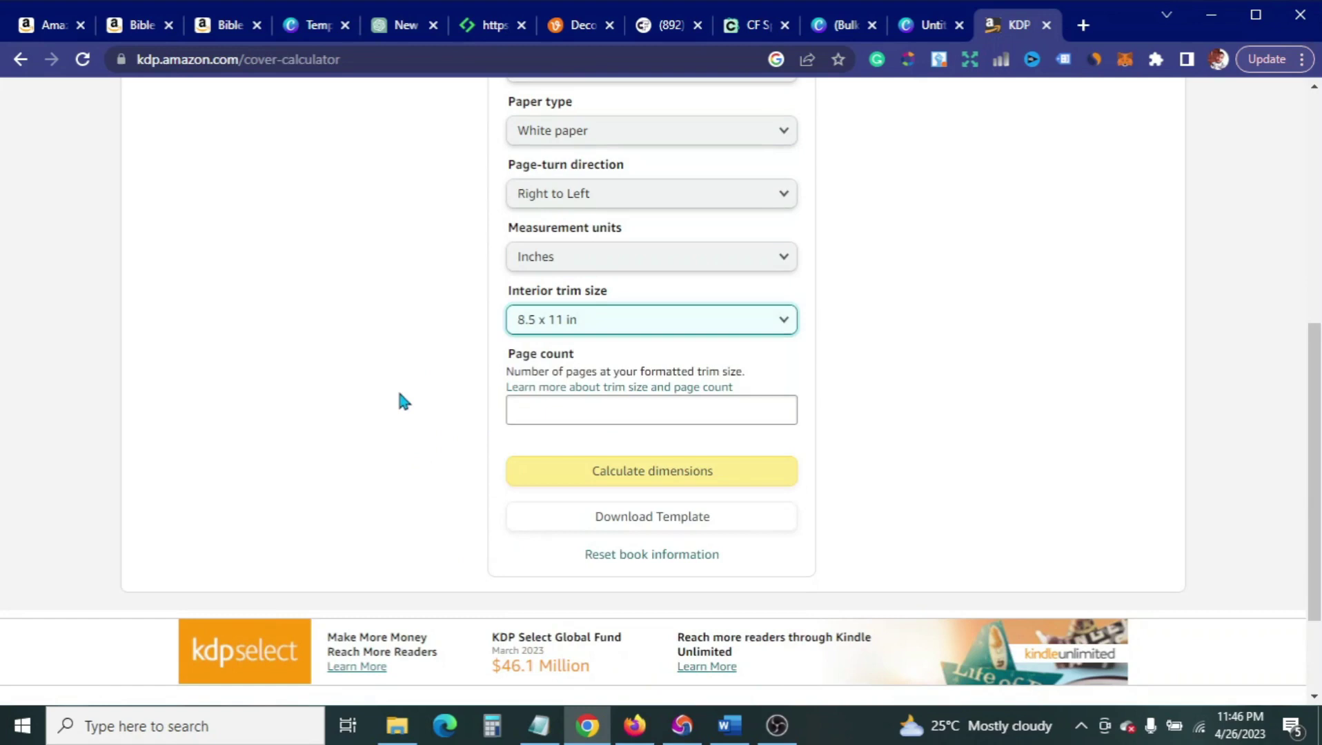
Step: Enter a page count of 100 and calculate the cover dimensions
{"action": "left_click", "coordinate": [534, 408]}
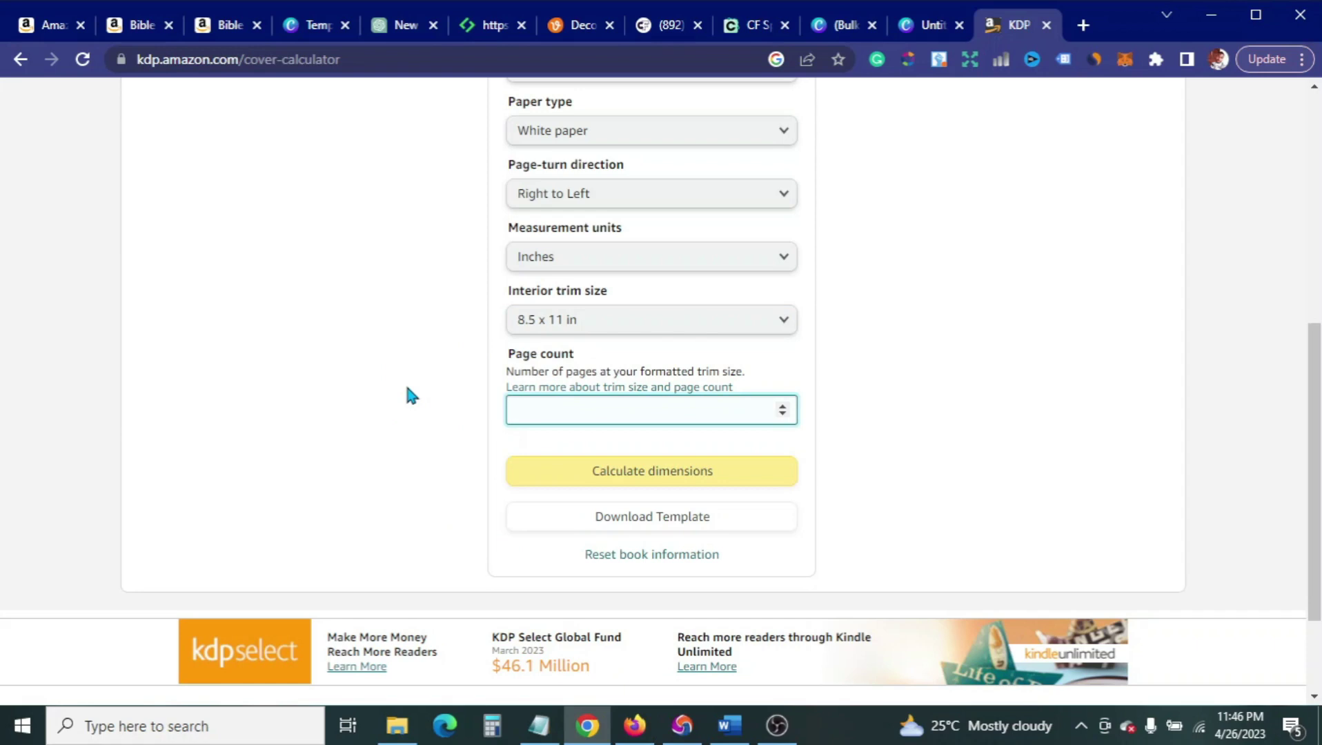
{"action": "type", "text": "100"}
{"action": "left_click", "coordinate": [782, 478]}
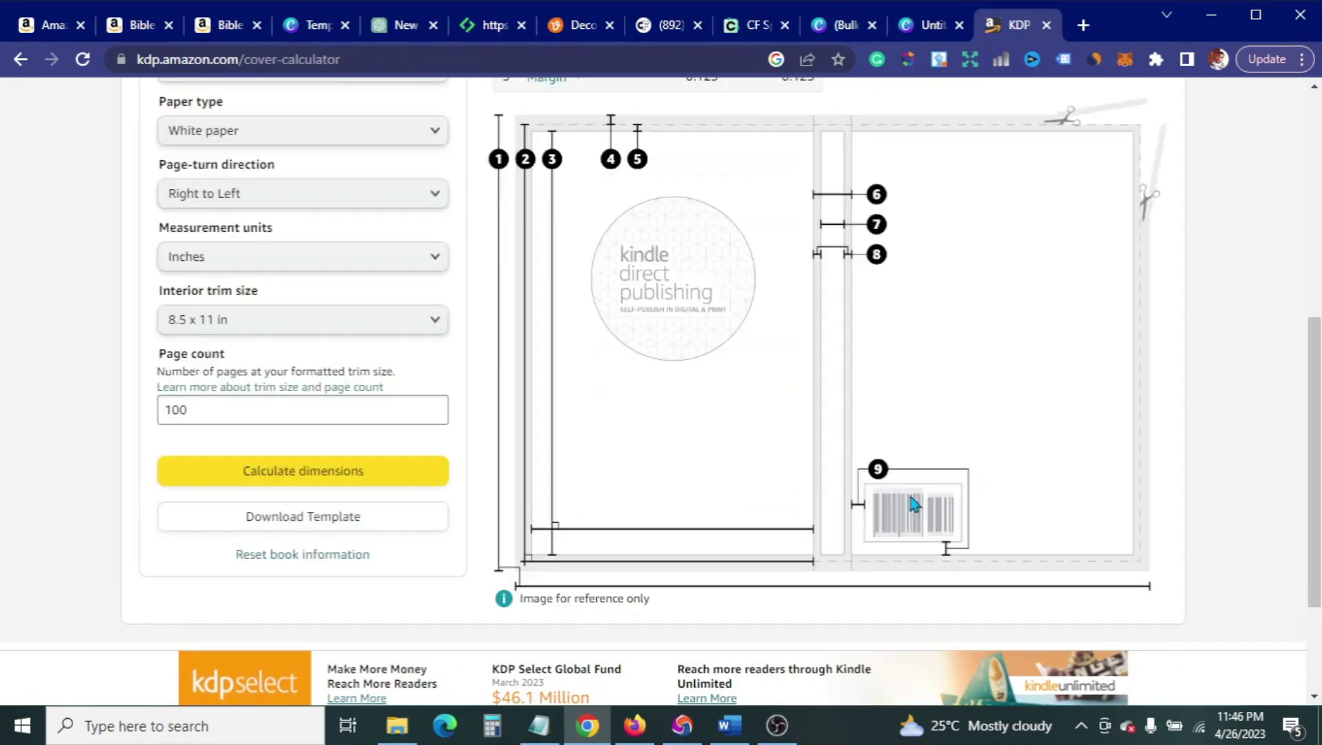
{"action": "scroll", "coordinate": [496, 468], "scroll_direction": "up", "scroll_amount": 3}
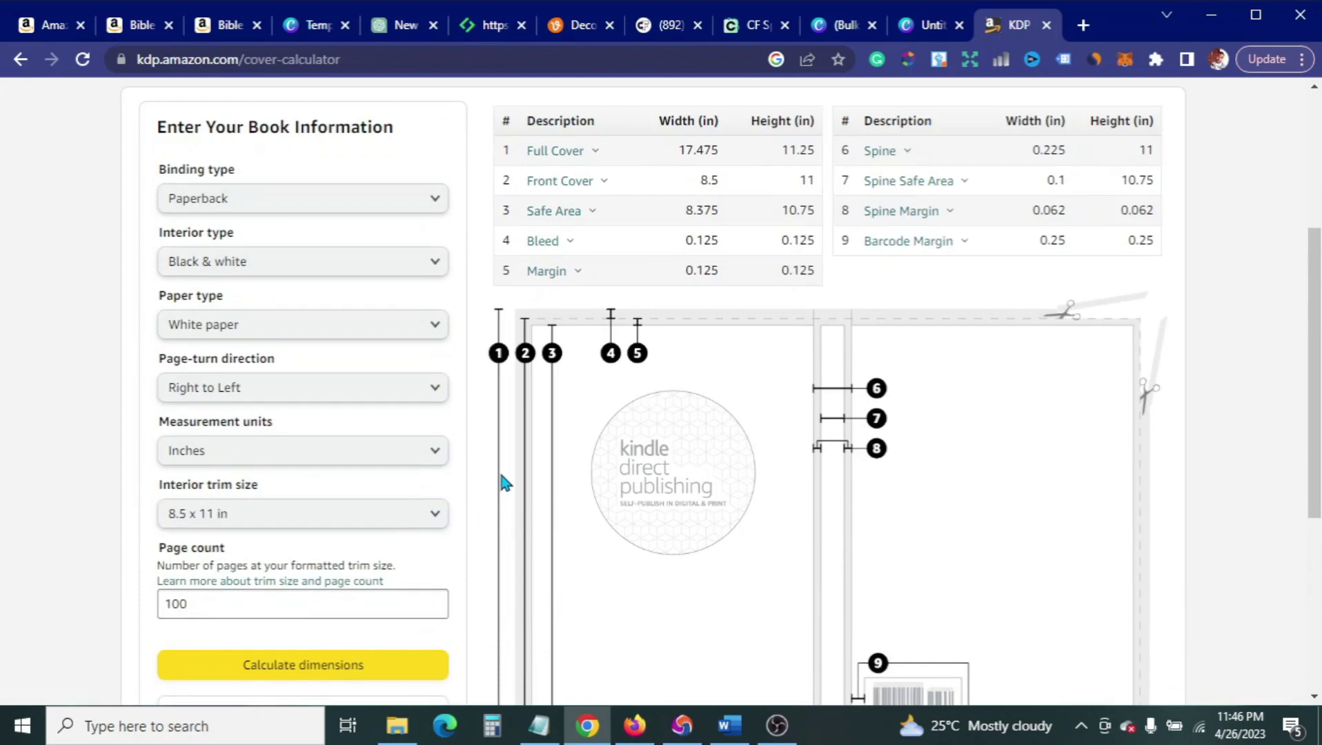
Step: Download the cover template for these settings and show the ZIP file in its folder
{"action": "scroll", "coordinate": [504, 481], "scroll_direction": "down", "scroll_amount": 3}
{"action": "left_click", "coordinate": [316, 528]}
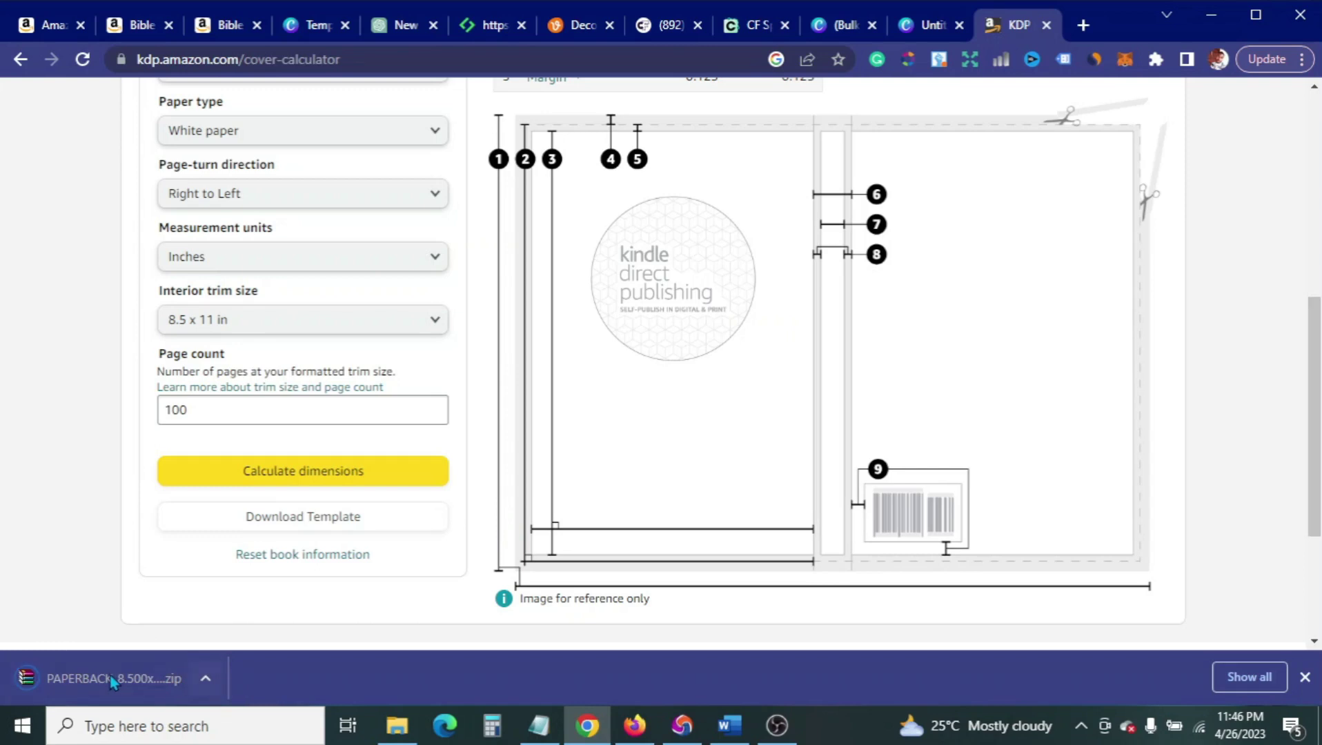
{"action": "left_click", "coordinate": [202, 677]}
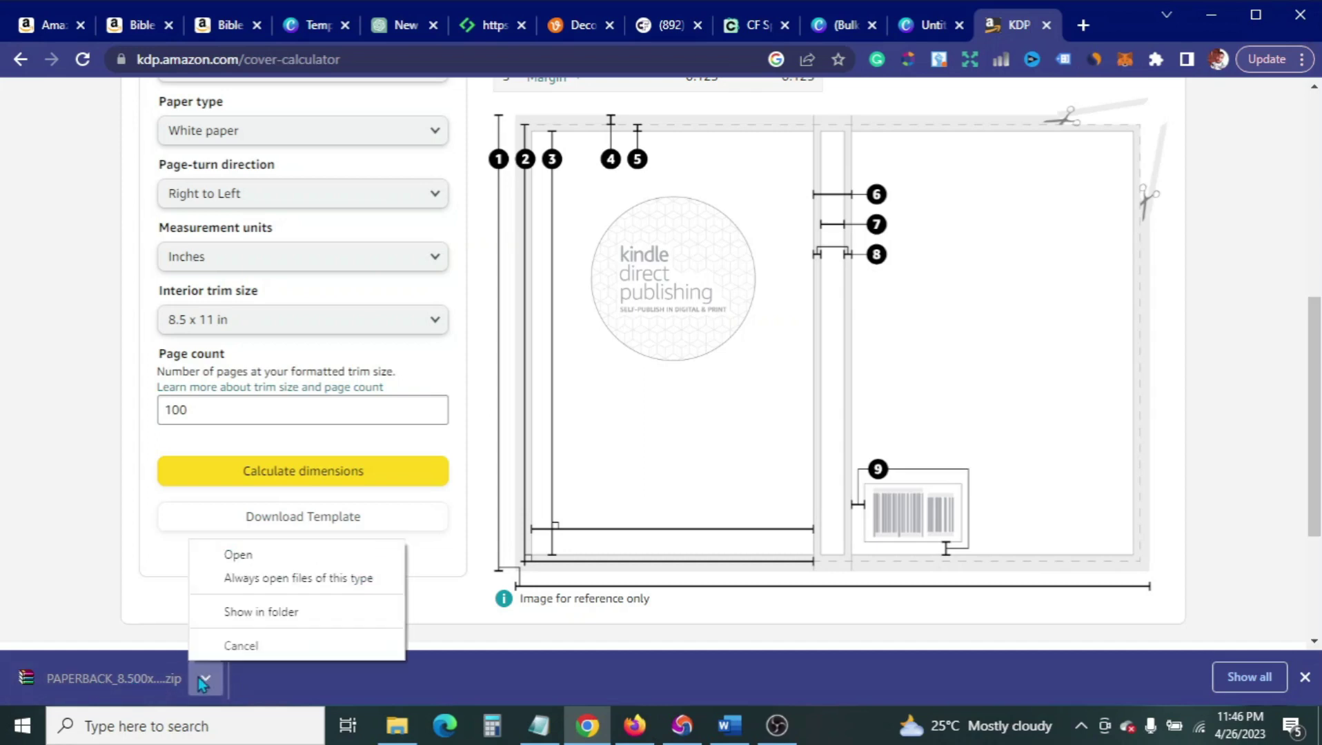
{"action": "left_click", "coordinate": [243, 616]}
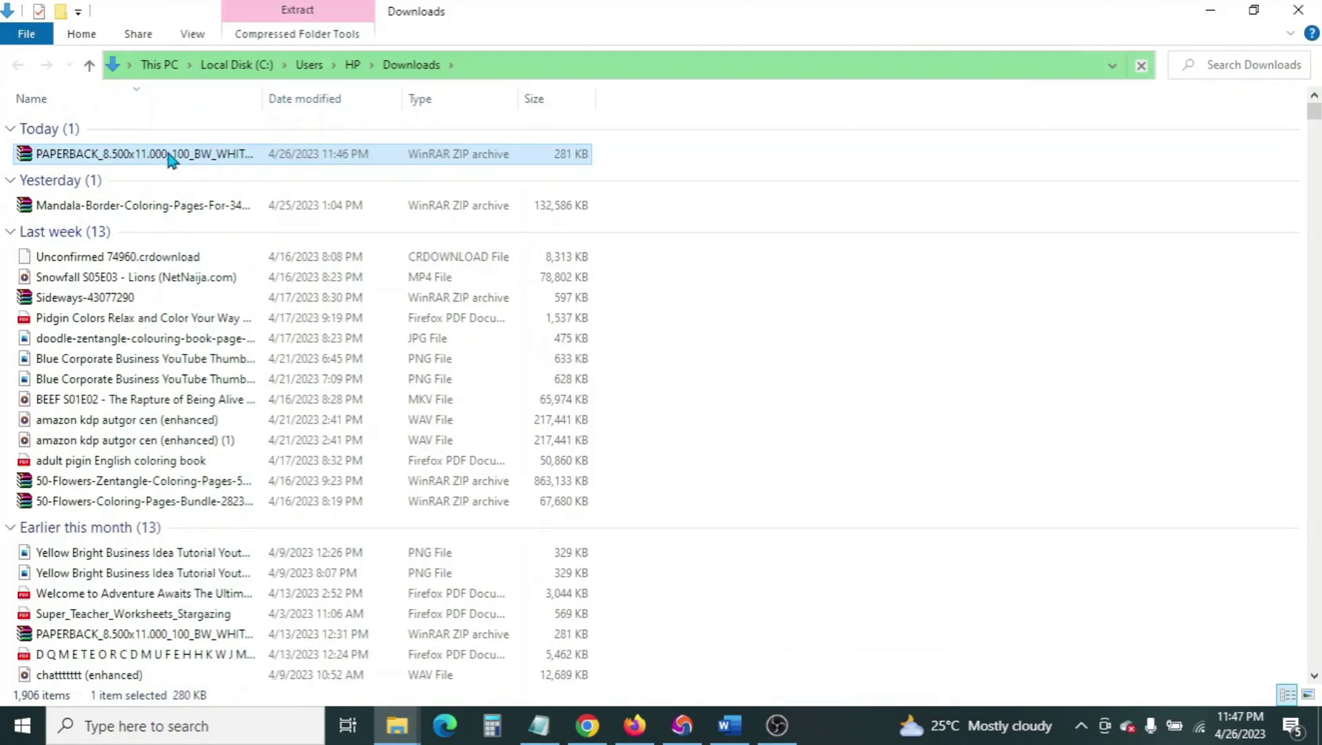
Step: Extract the downloaded paperback template archive into the filmora folder on the Desktop
{"action": "right_click", "coordinate": [166, 153]}
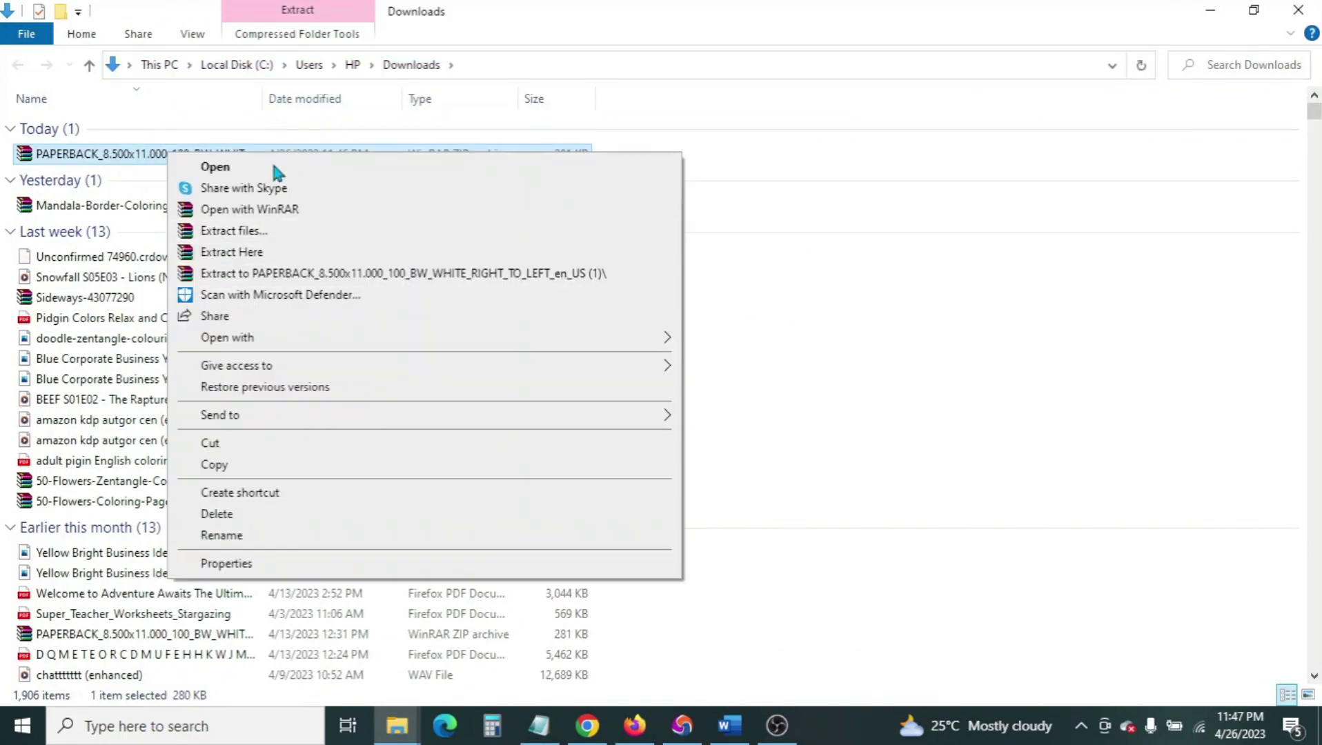
{"action": "left_click", "coordinate": [270, 232]}
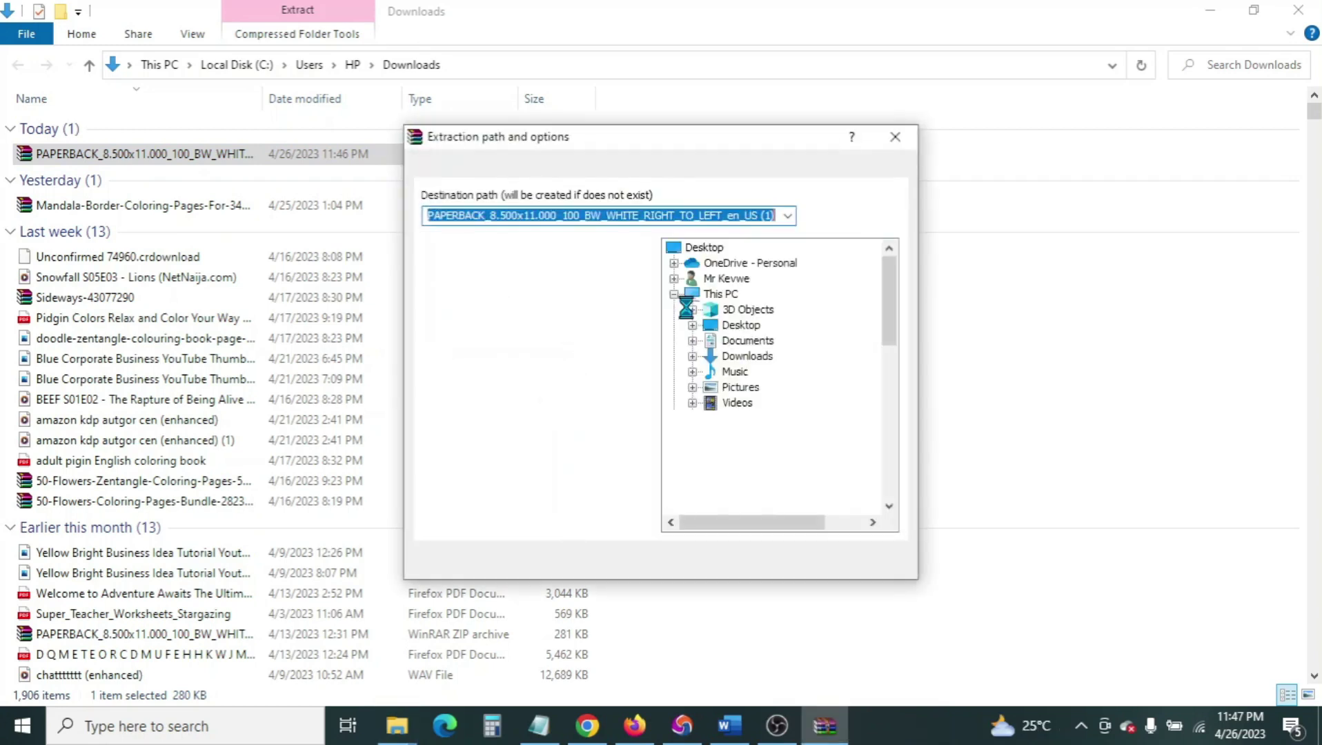
{"action": "scroll", "coordinate": [819, 364], "scroll_direction": "down", "scroll_amount": 3}
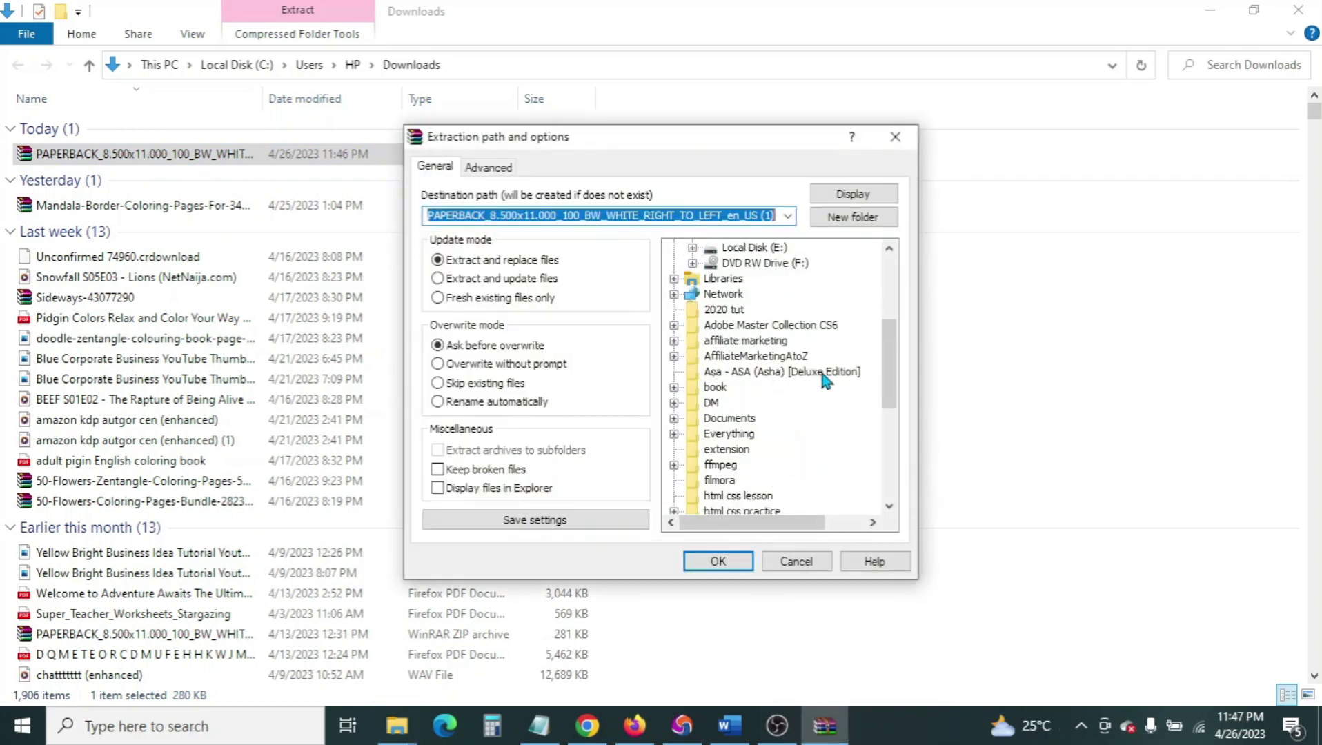
{"action": "scroll", "coordinate": [831, 390], "scroll_direction": "down", "scroll_amount": 1}
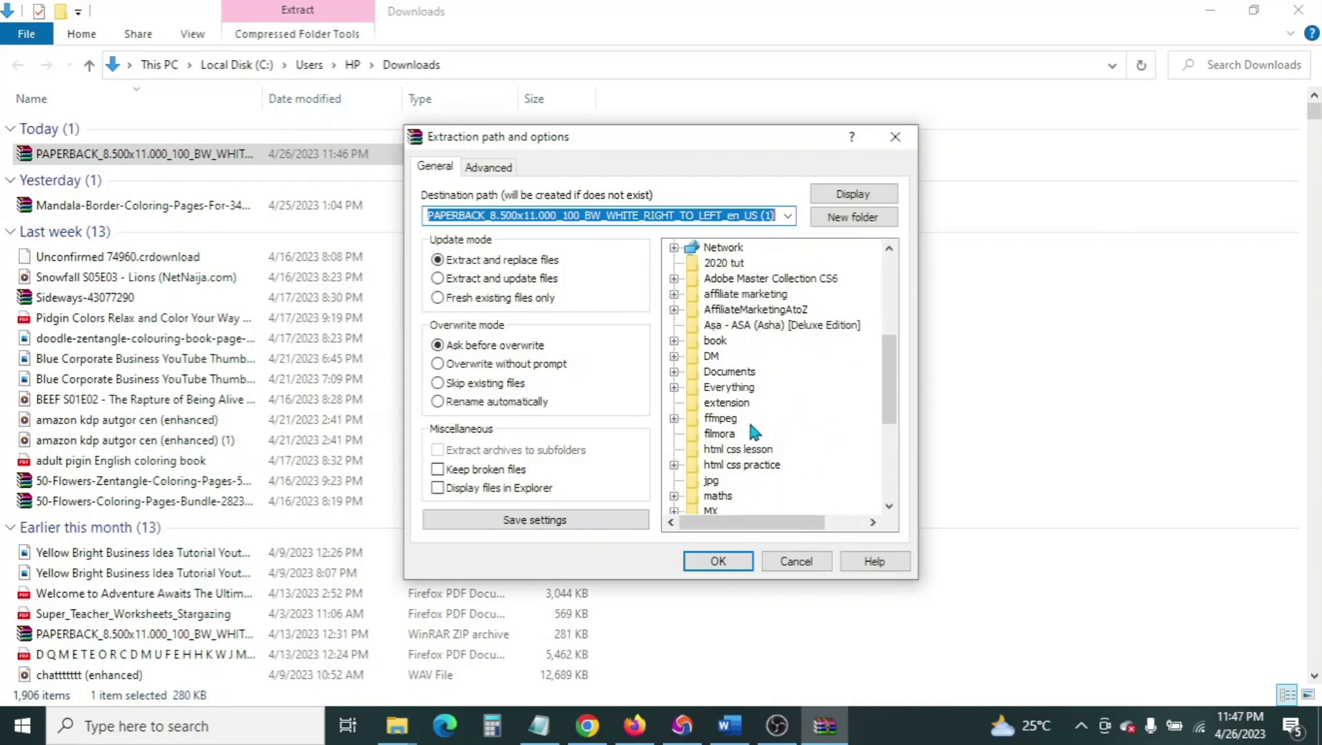
{"action": "left_click", "coordinate": [719, 435]}
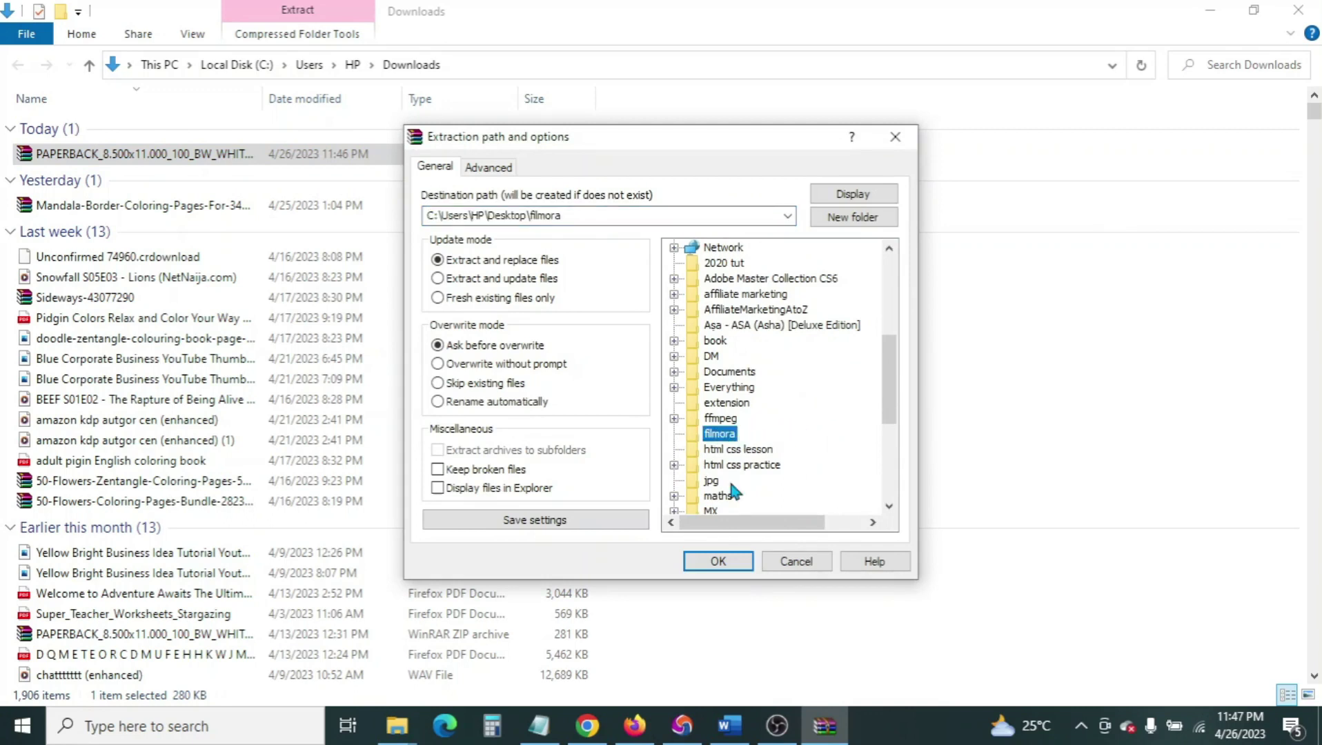
{"action": "left_click", "coordinate": [713, 564]}
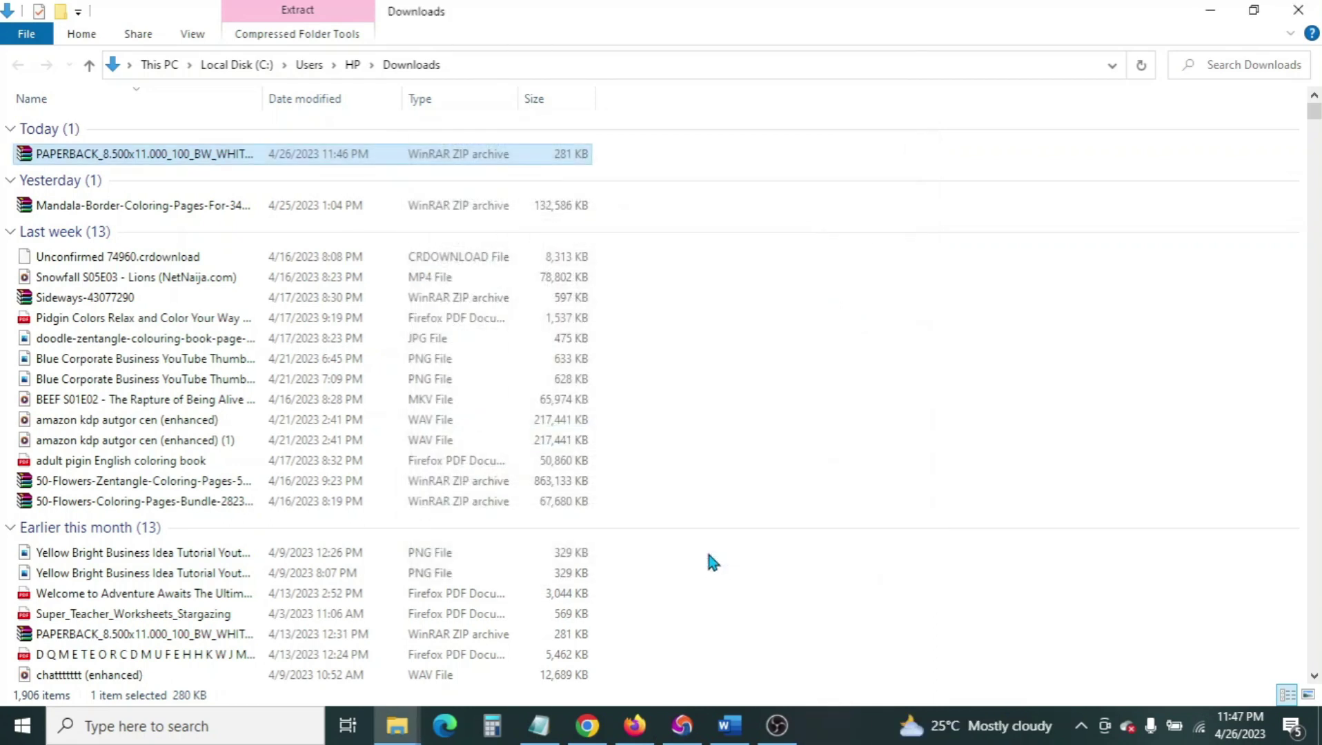
Step: Open the filmora folder from the desktop and examine the extracted cover template image's front, spine, back and barcode areas
{"action": "left_click", "coordinate": [1201, 11]}
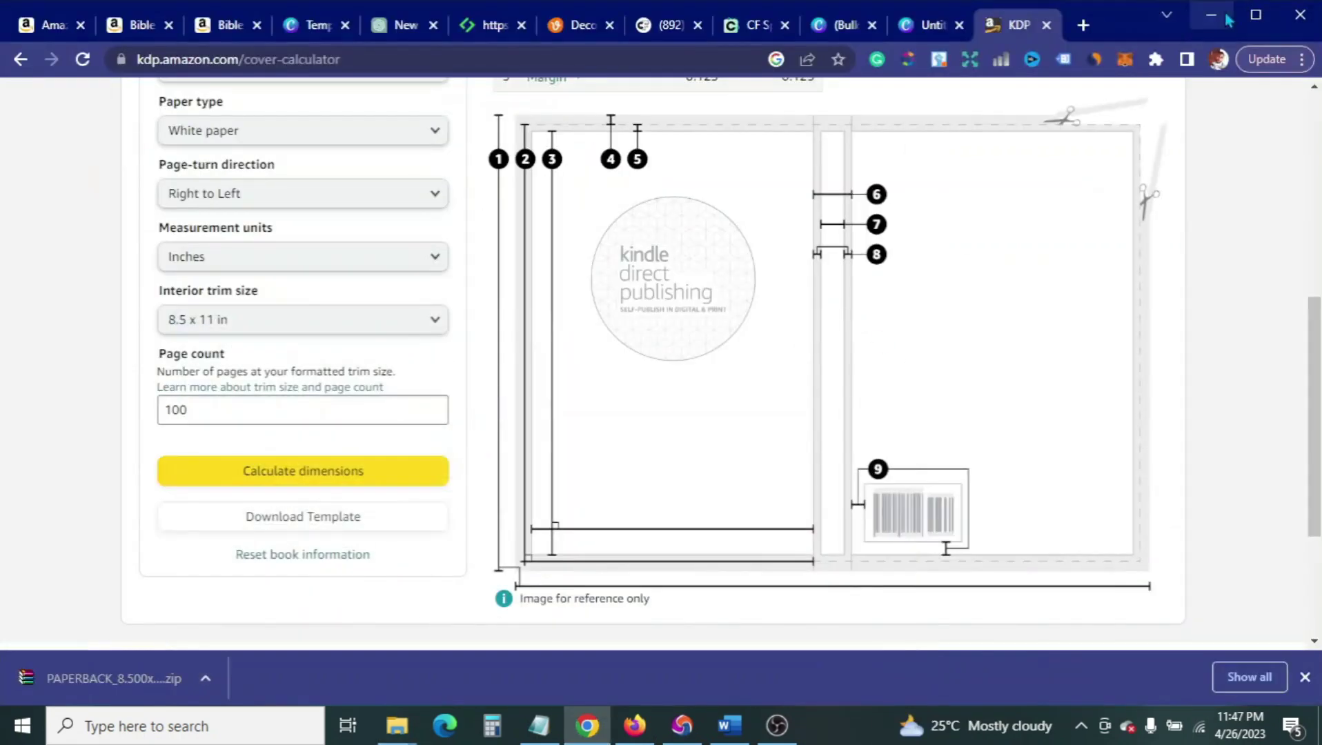
{"action": "left_click", "coordinate": [1212, 12]}
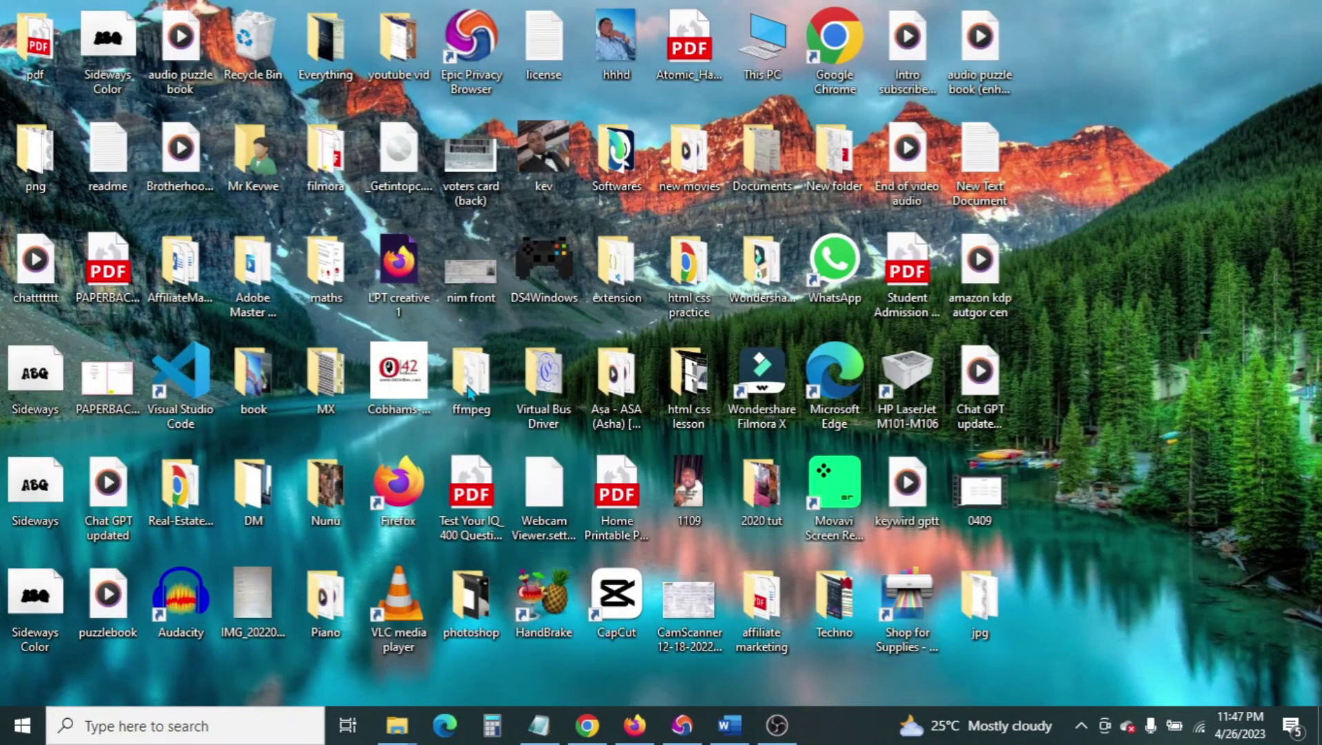
{"action": "double_click", "coordinate": [326, 159]}
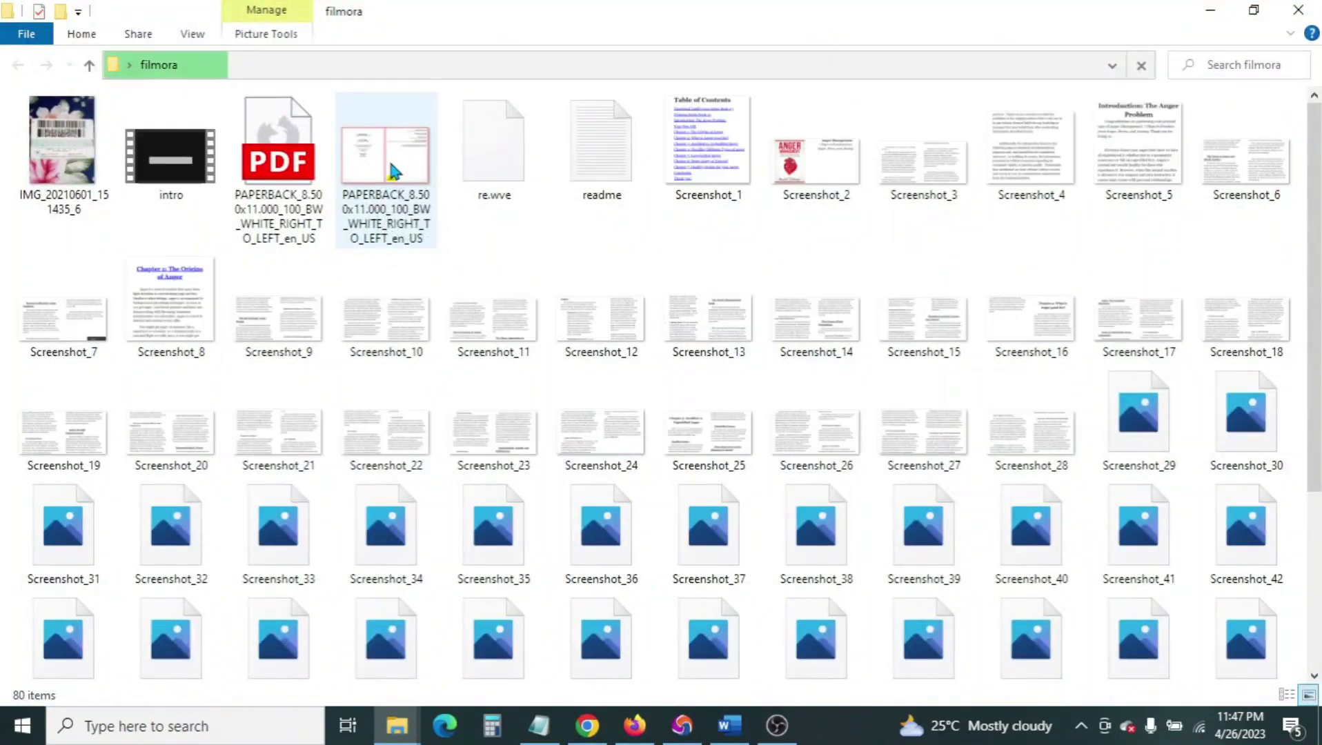
{"action": "left_click", "coordinate": [392, 171]}
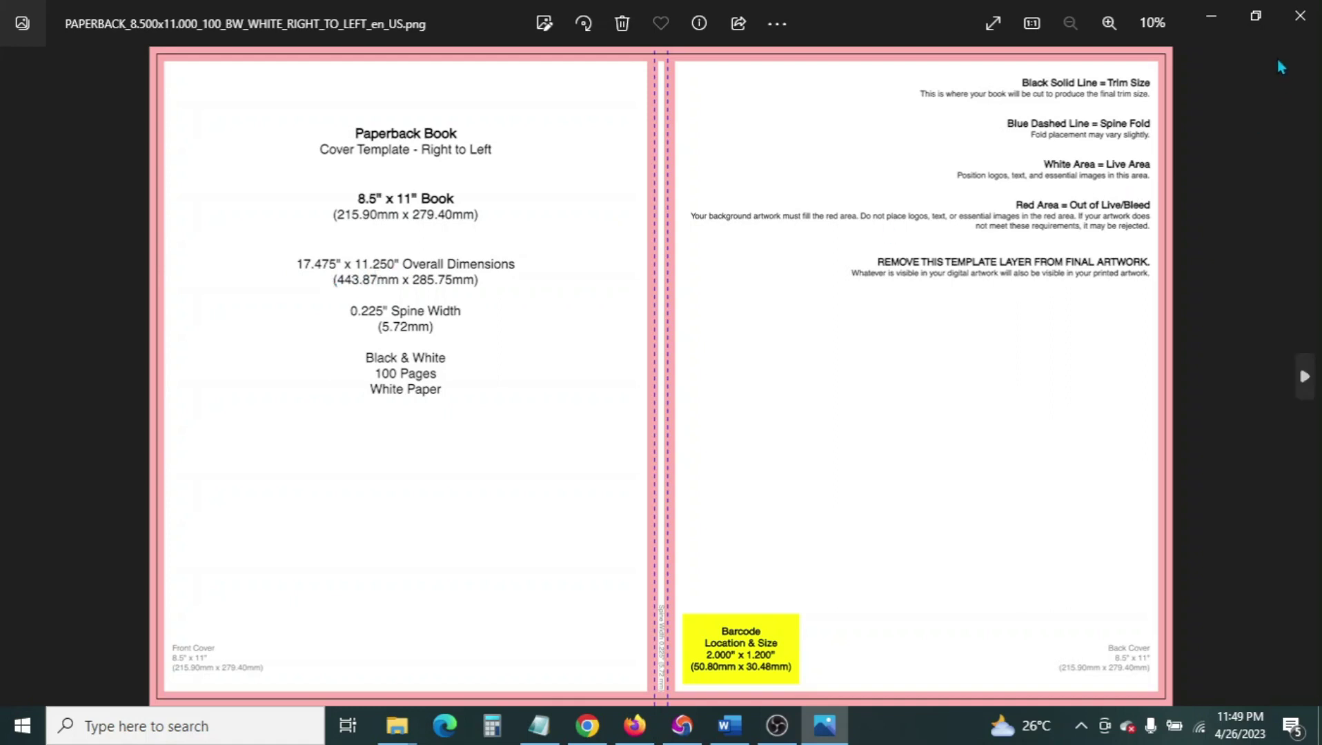
{"action": "left_click", "coordinate": [1225, 24]}
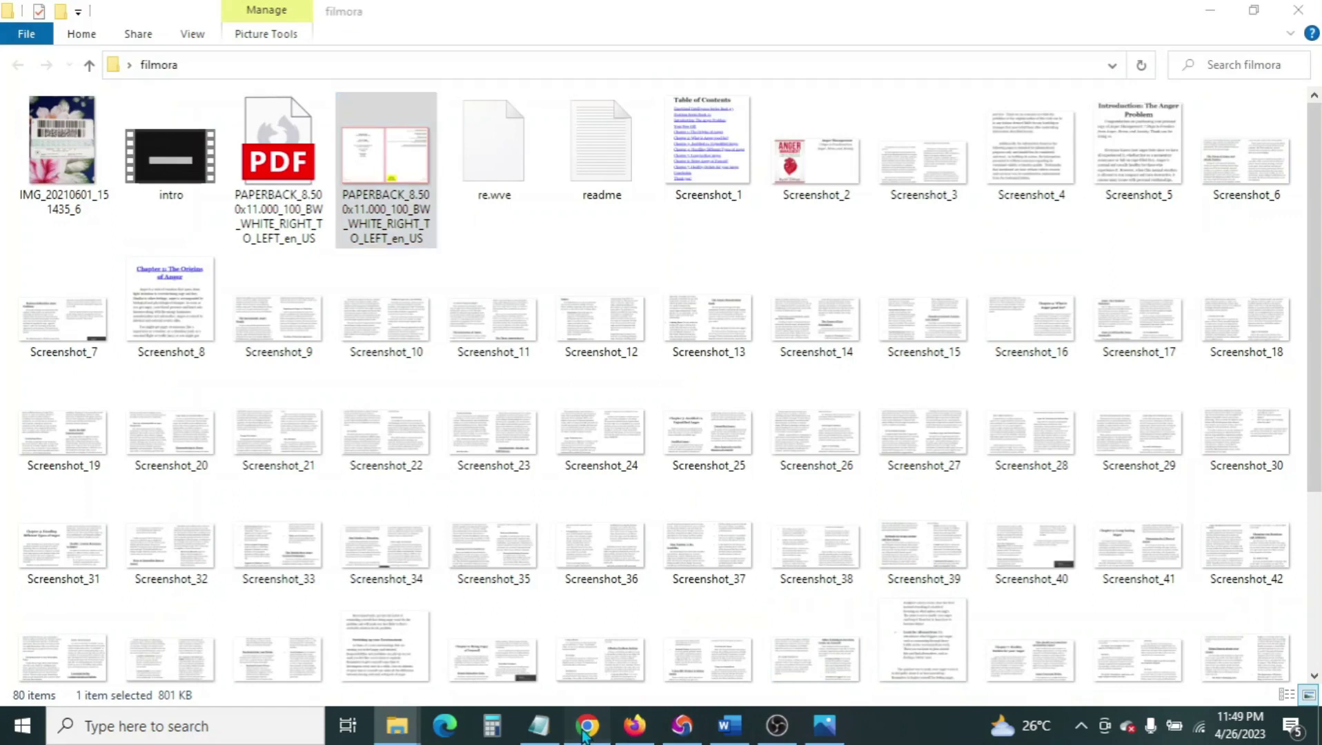
Step: Switch to Canva in the browser and create a new custom-size design of 17.475 × 11.25 in
{"action": "left_click", "coordinate": [587, 726]}
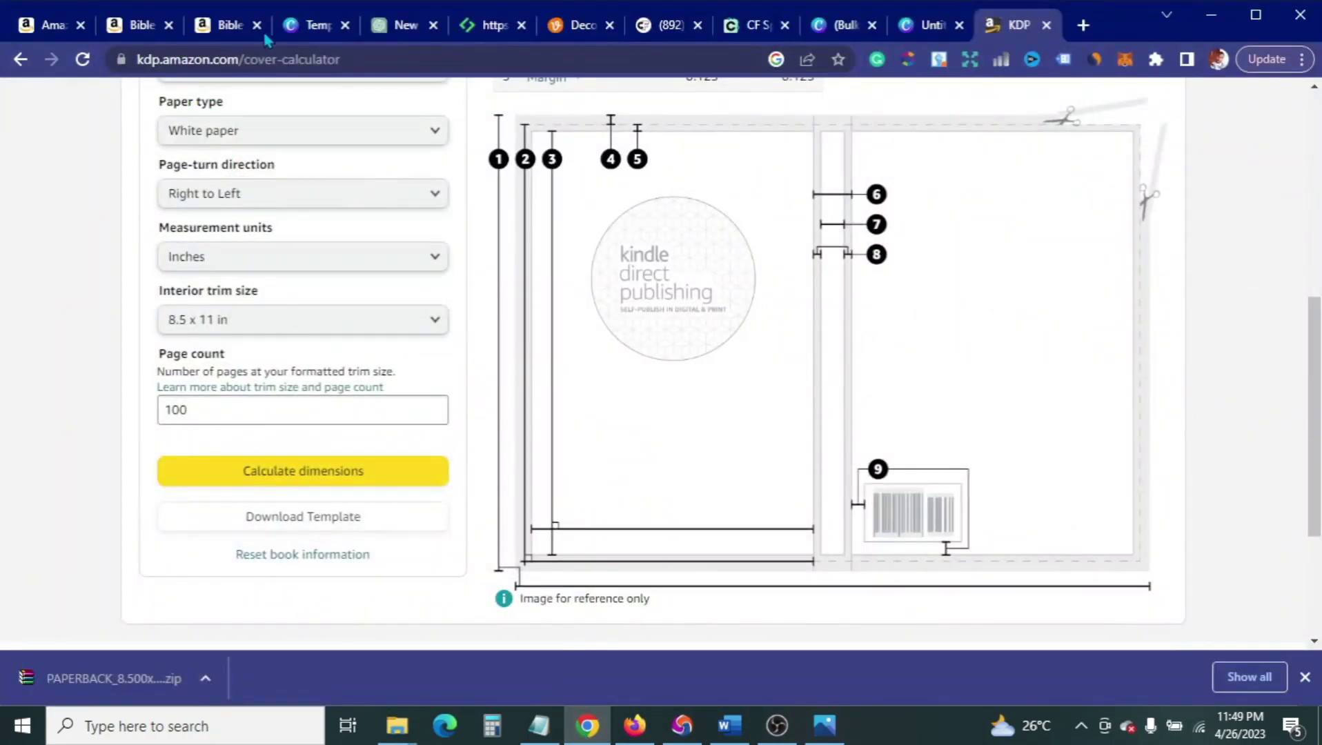
{"action": "left_click", "coordinate": [303, 28]}
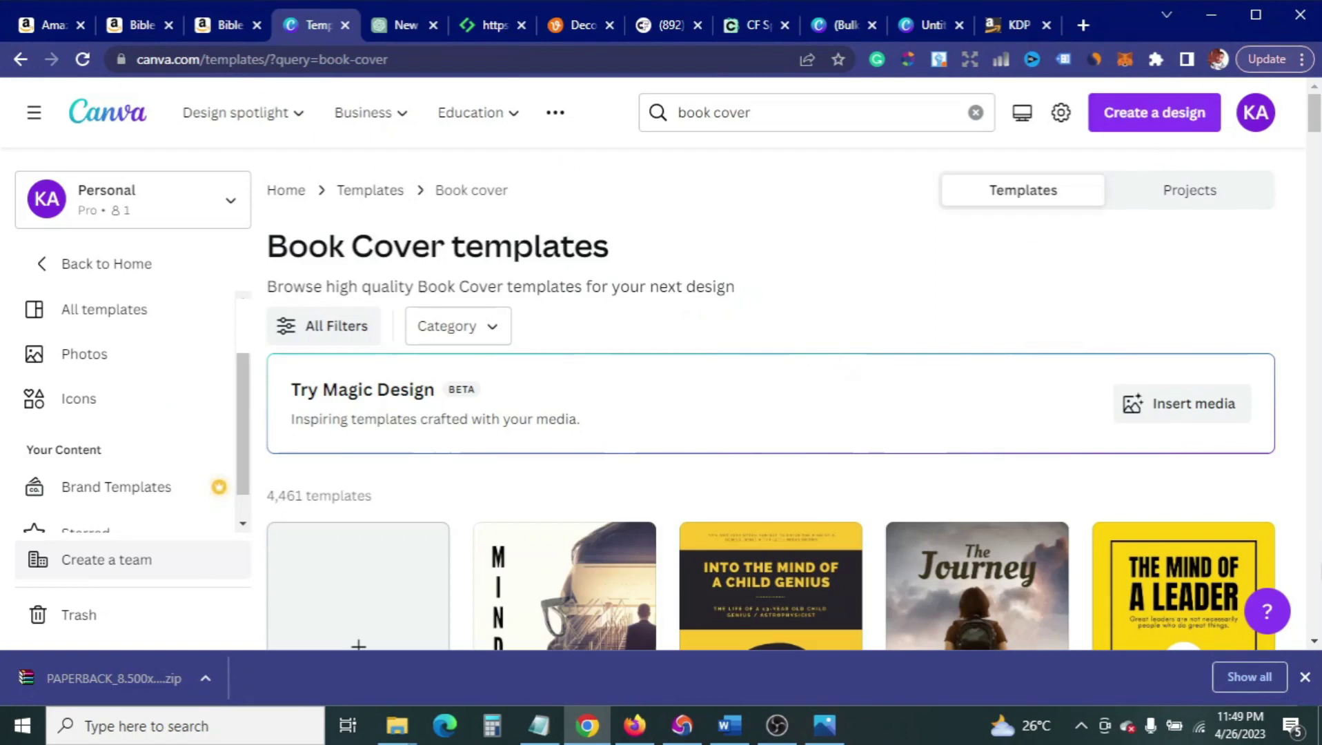
{"action": "left_click", "coordinate": [1305, 678]}
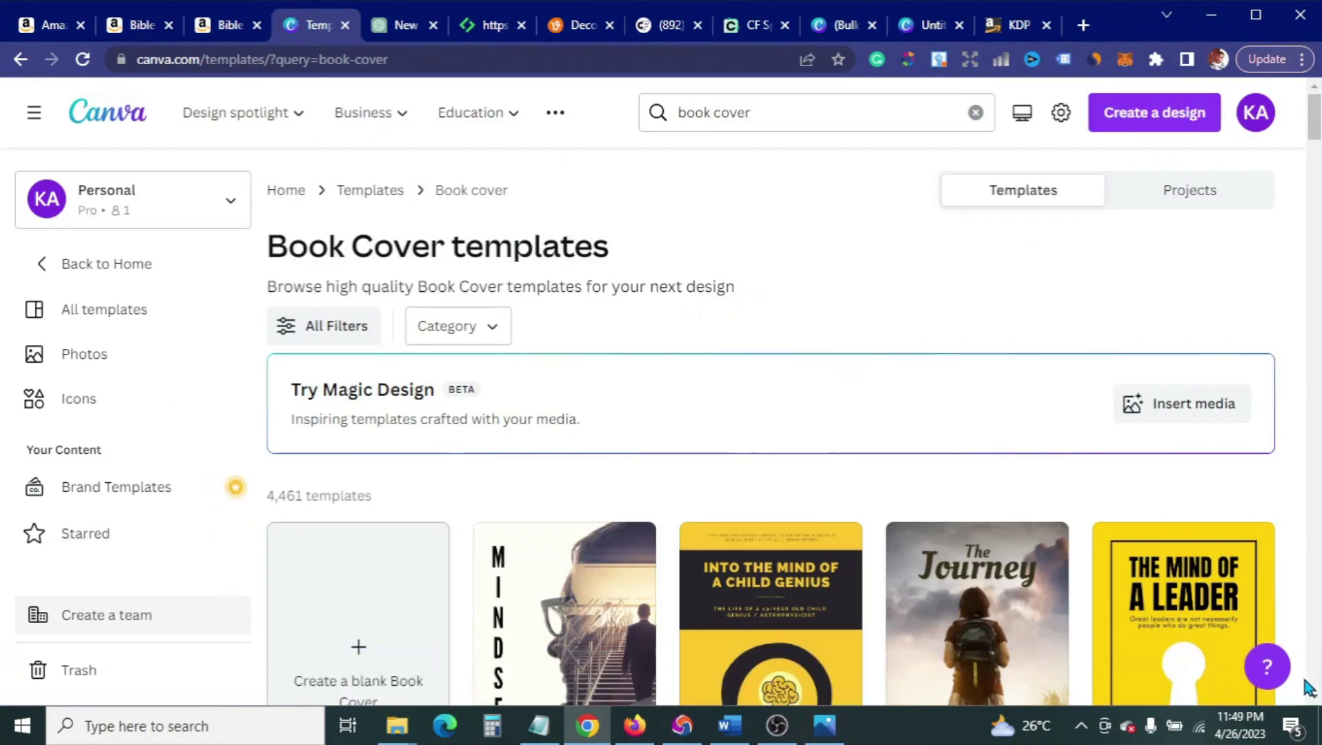
{"action": "left_click", "coordinate": [1161, 115]}
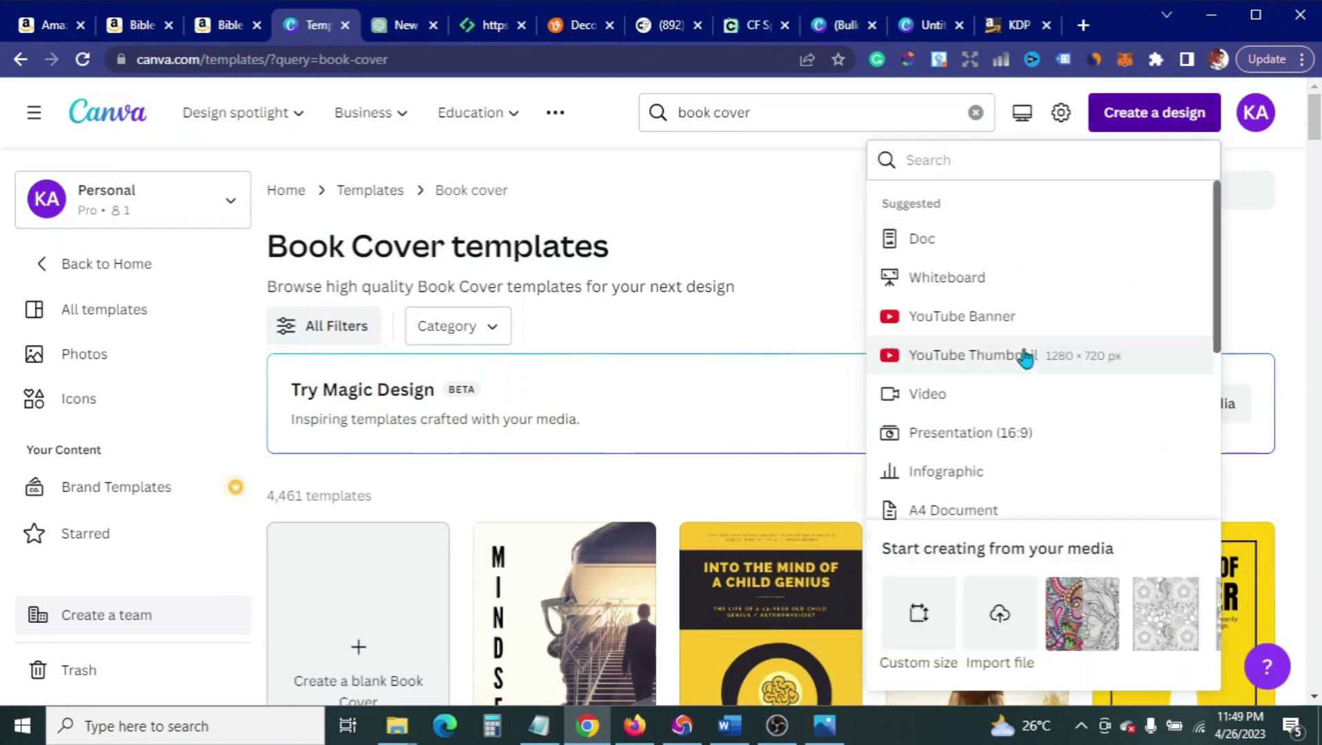
{"action": "left_click", "coordinate": [919, 640]}
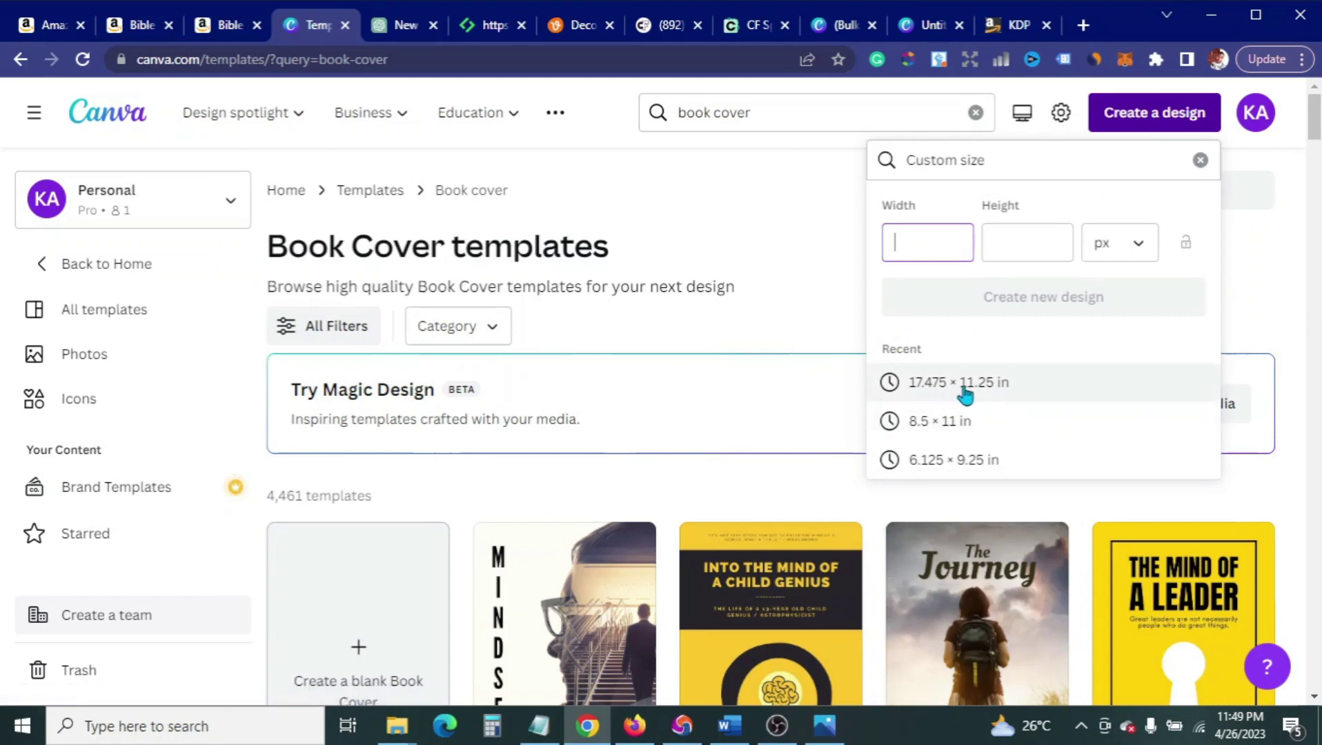
{"action": "left_click", "coordinate": [1131, 254]}
{"action": "left_click", "coordinate": [1100, 338]}
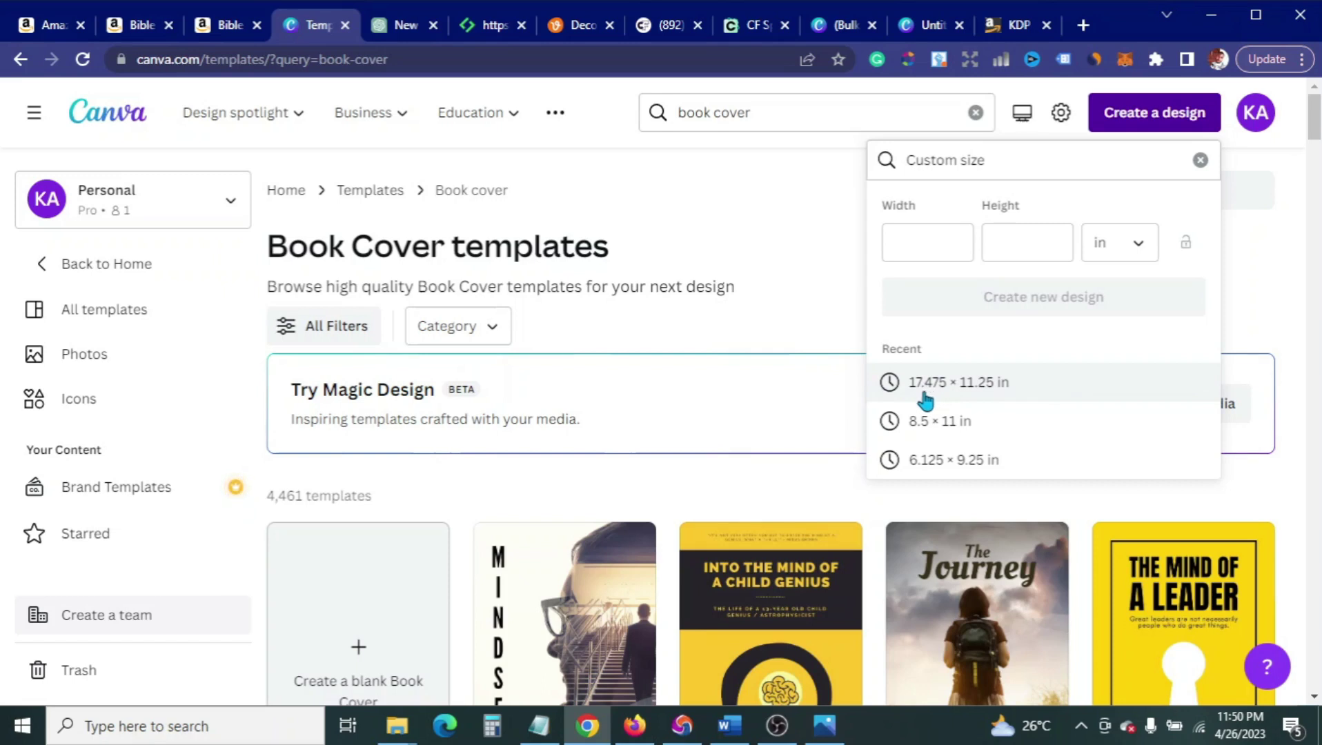
{"action": "left_click", "coordinate": [978, 394]}
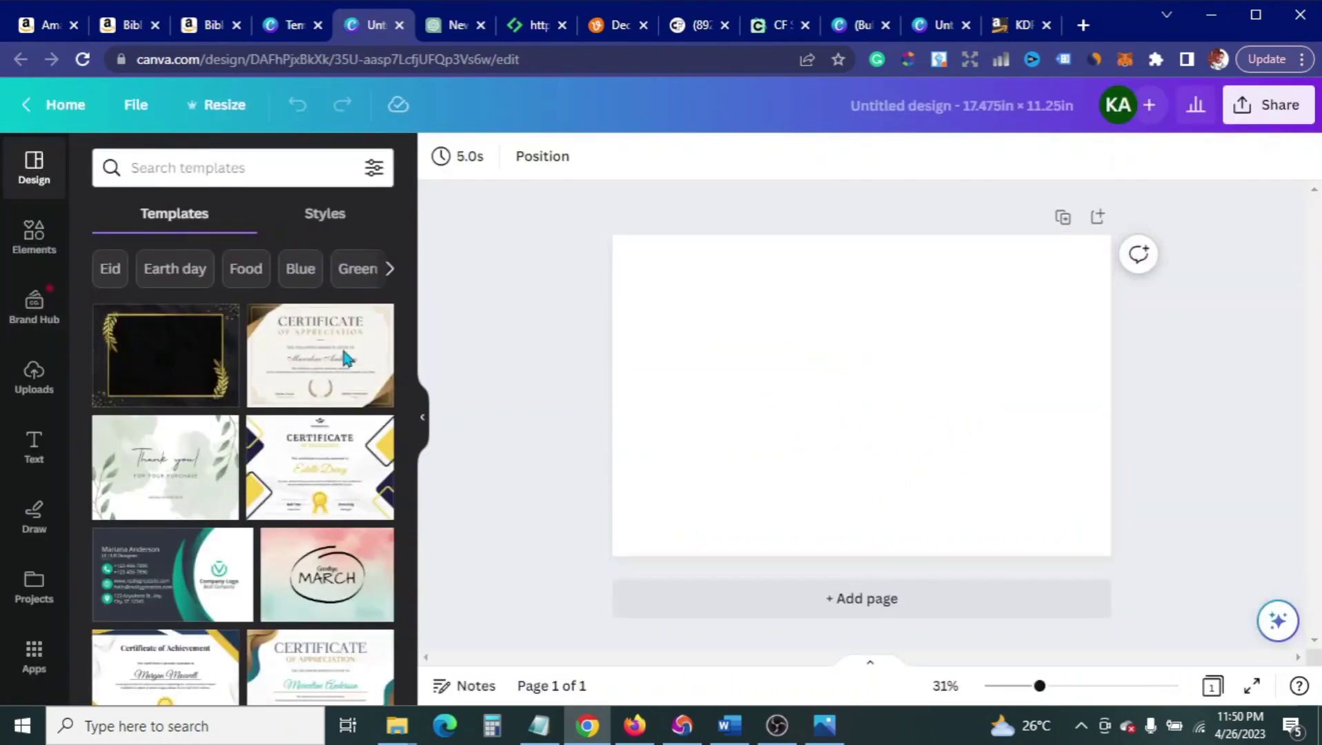
Step: Upload the extracted KDP cover template from the Desktop's filmora folder to the Canva uploads
{"action": "left_click", "coordinate": [35, 376]}
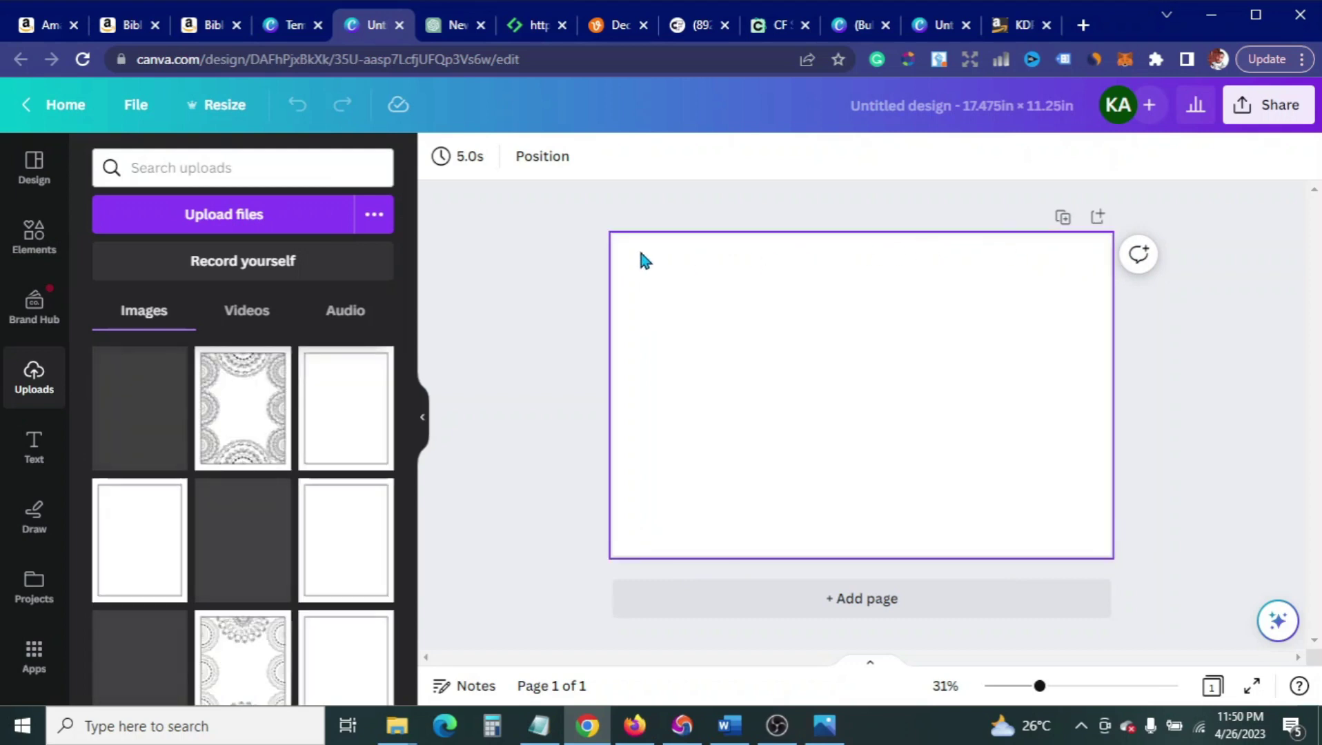
{"action": "left_click", "coordinate": [231, 213]}
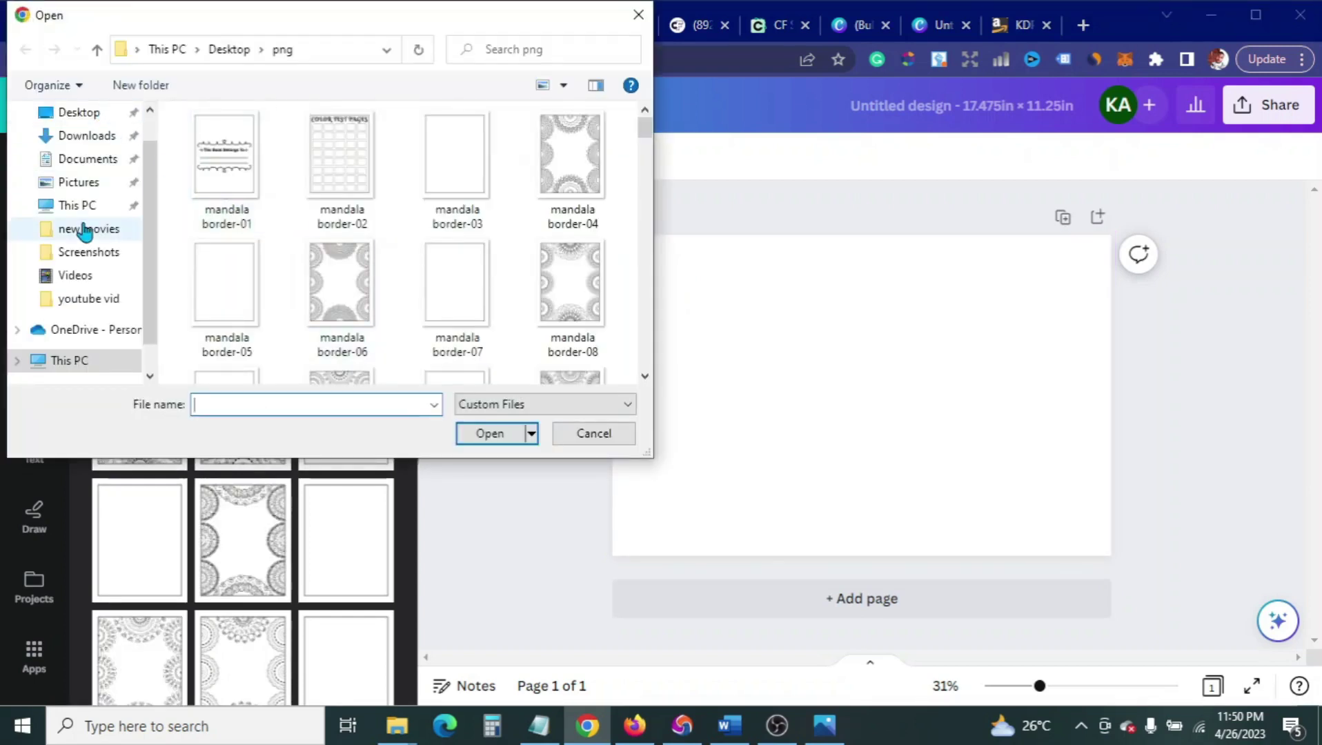
{"action": "left_click", "coordinate": [81, 112]}
{"action": "scroll", "coordinate": [523, 252], "scroll_direction": "down", "scroll_amount": 1}
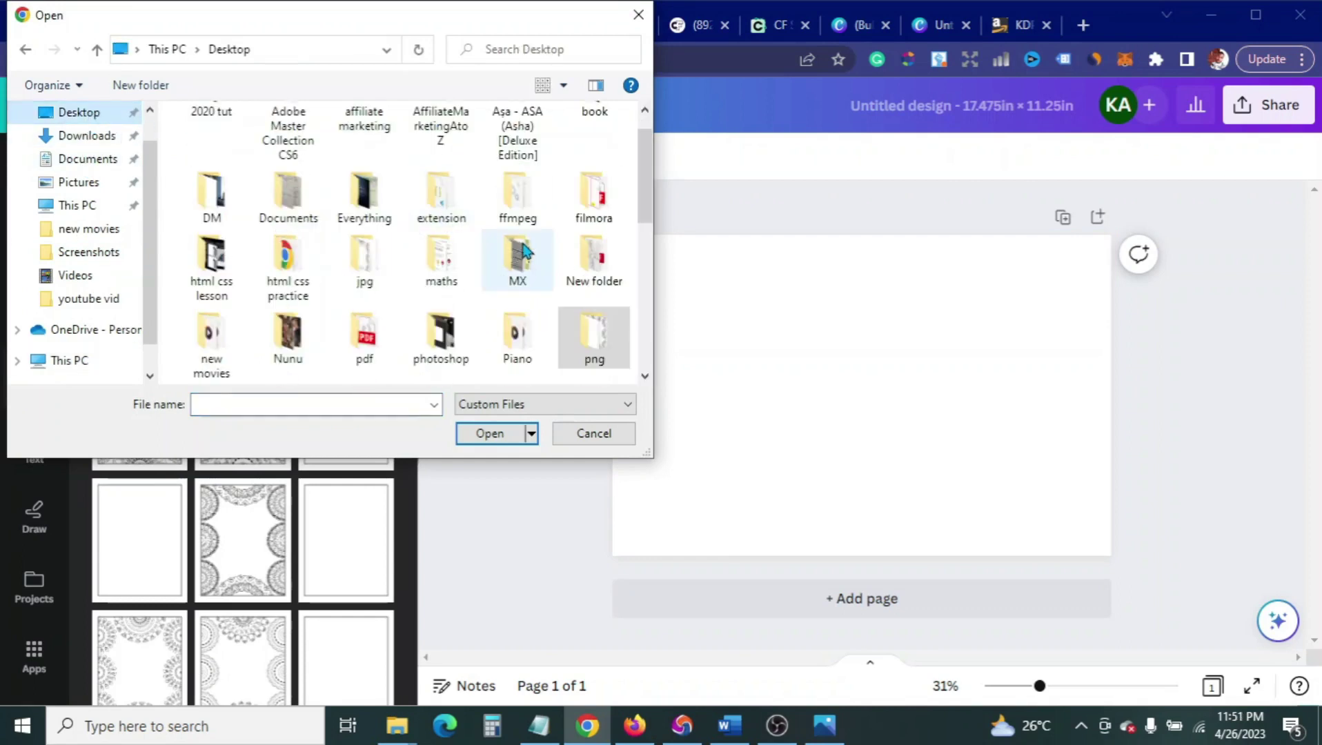
{"action": "double_click", "coordinate": [570, 210]}
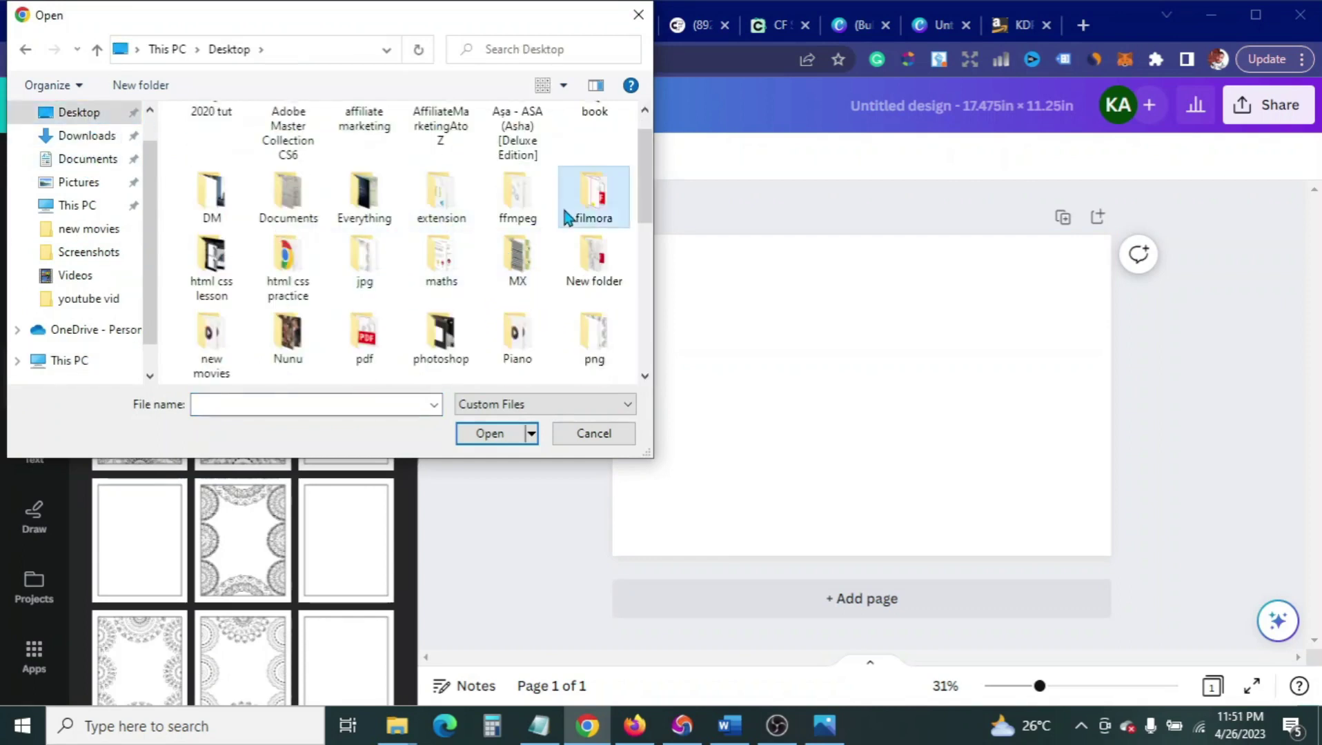
{"action": "left_click", "coordinate": [457, 228]}
{"action": "left_click", "coordinate": [481, 432]}
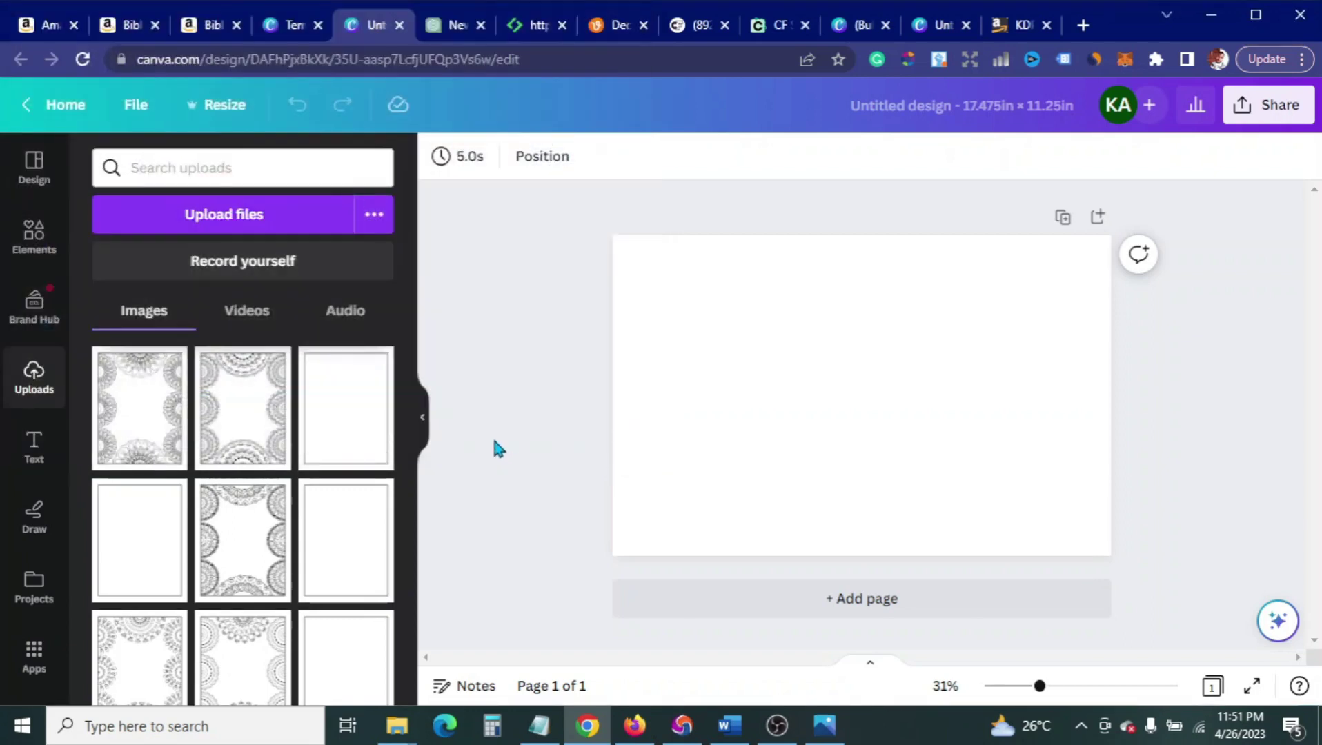
Step: Place the uploaded KDP cover template on the page and enlarge it to fill the whole canvas
{"action": "left_click_drag", "start_coordinate": [231, 434], "coordinate": [726, 322]}
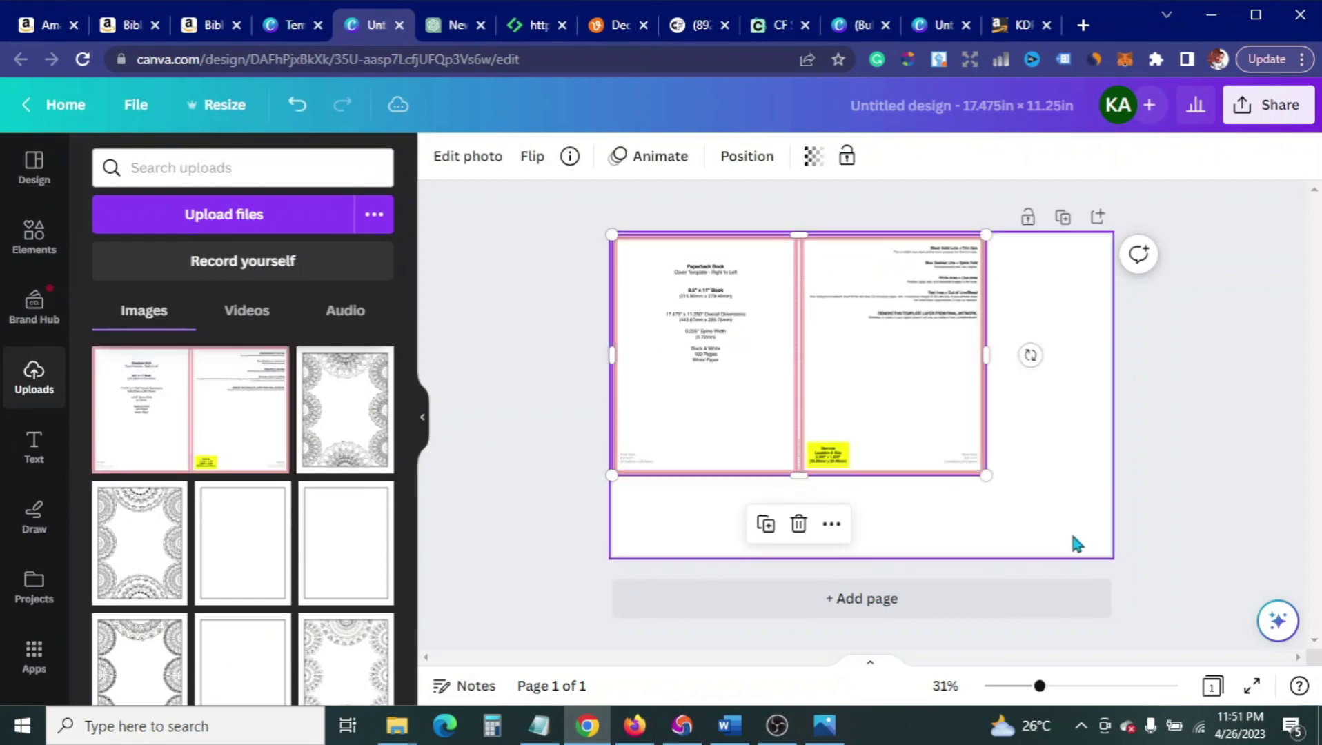
{"action": "left_click_drag", "start_coordinate": [987, 475], "coordinate": [1113, 550]}
{"action": "left_click", "coordinate": [1192, 560]}
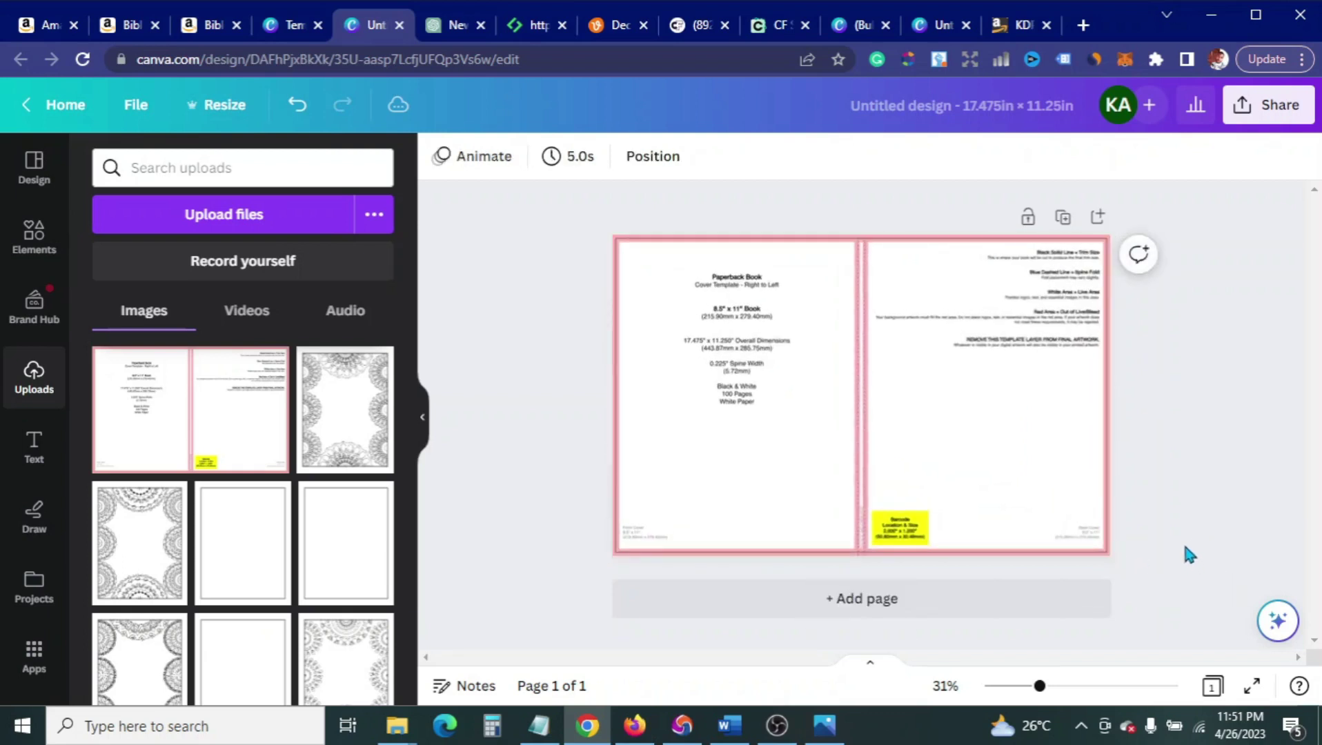
Step: Flip the cover template image horizontally so the barcode area sits on the left half
{"action": "left_click", "coordinate": [808, 447]}
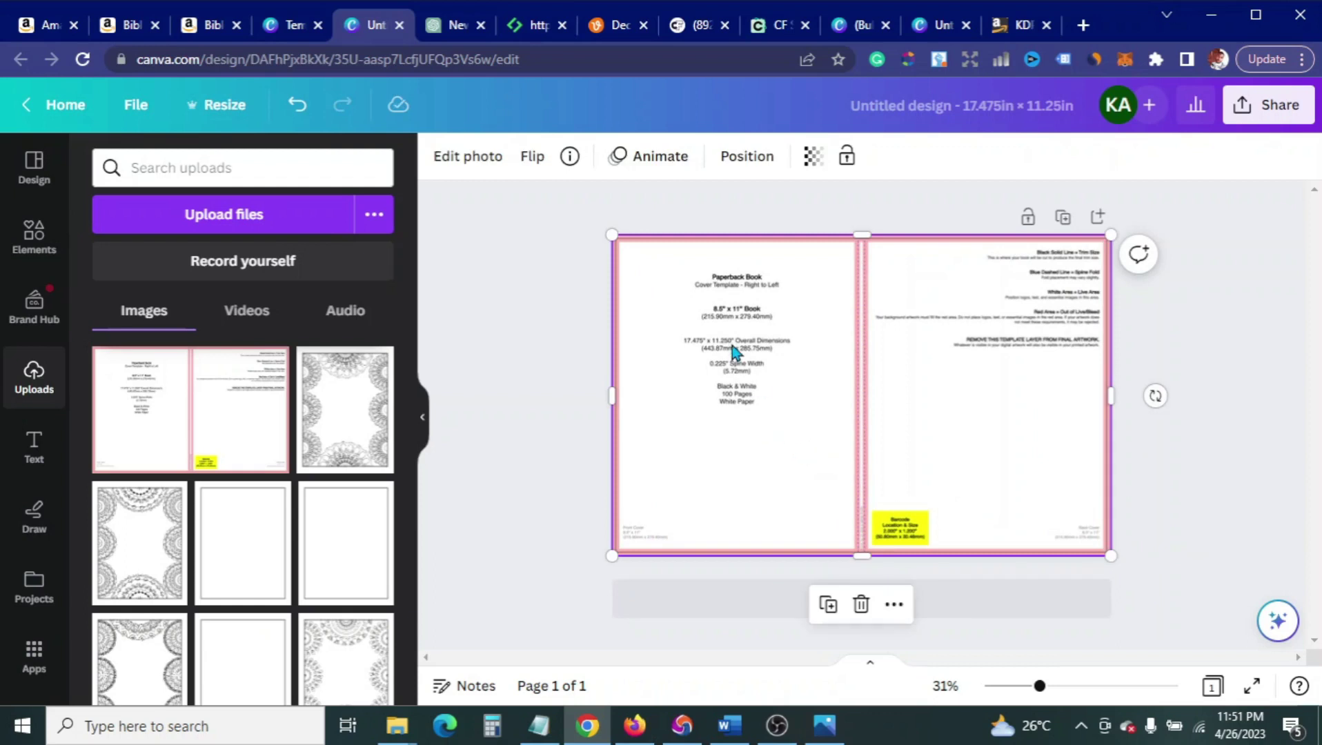
{"action": "left_click", "coordinate": [533, 159]}
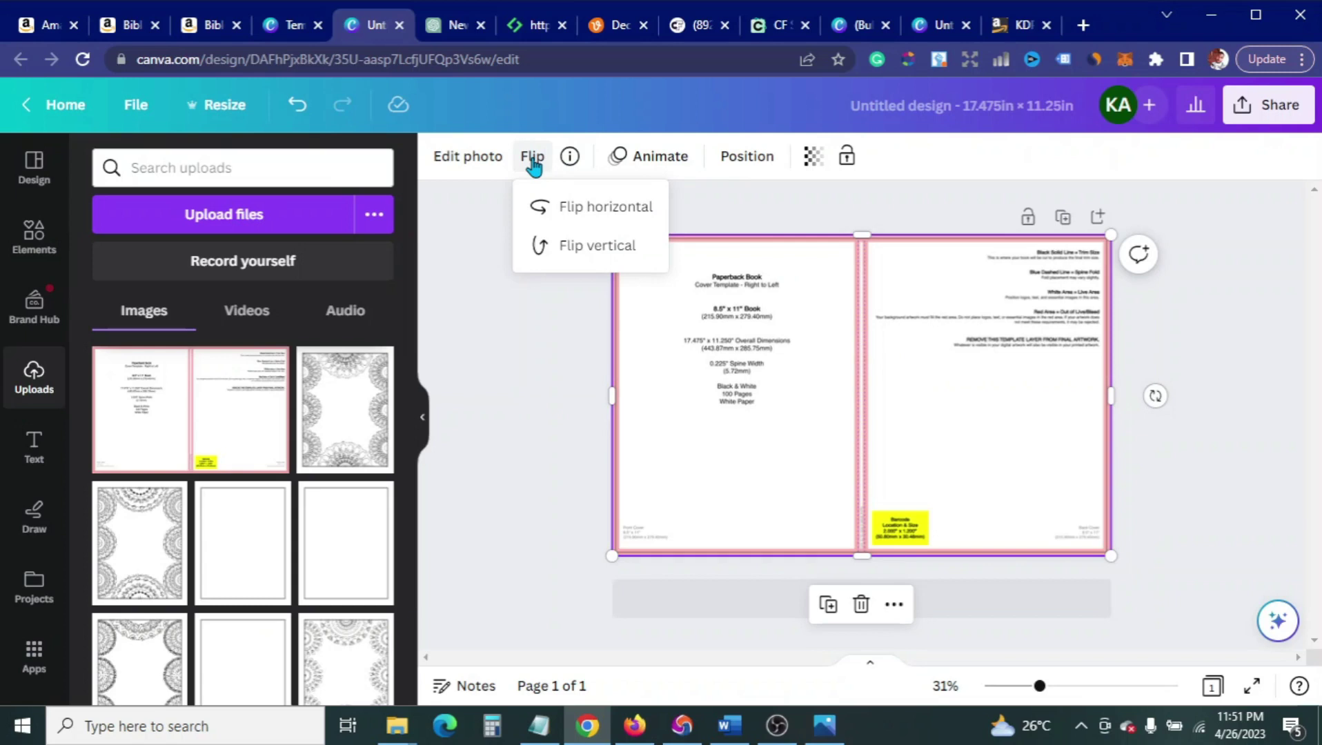
{"action": "left_click", "coordinate": [549, 206]}
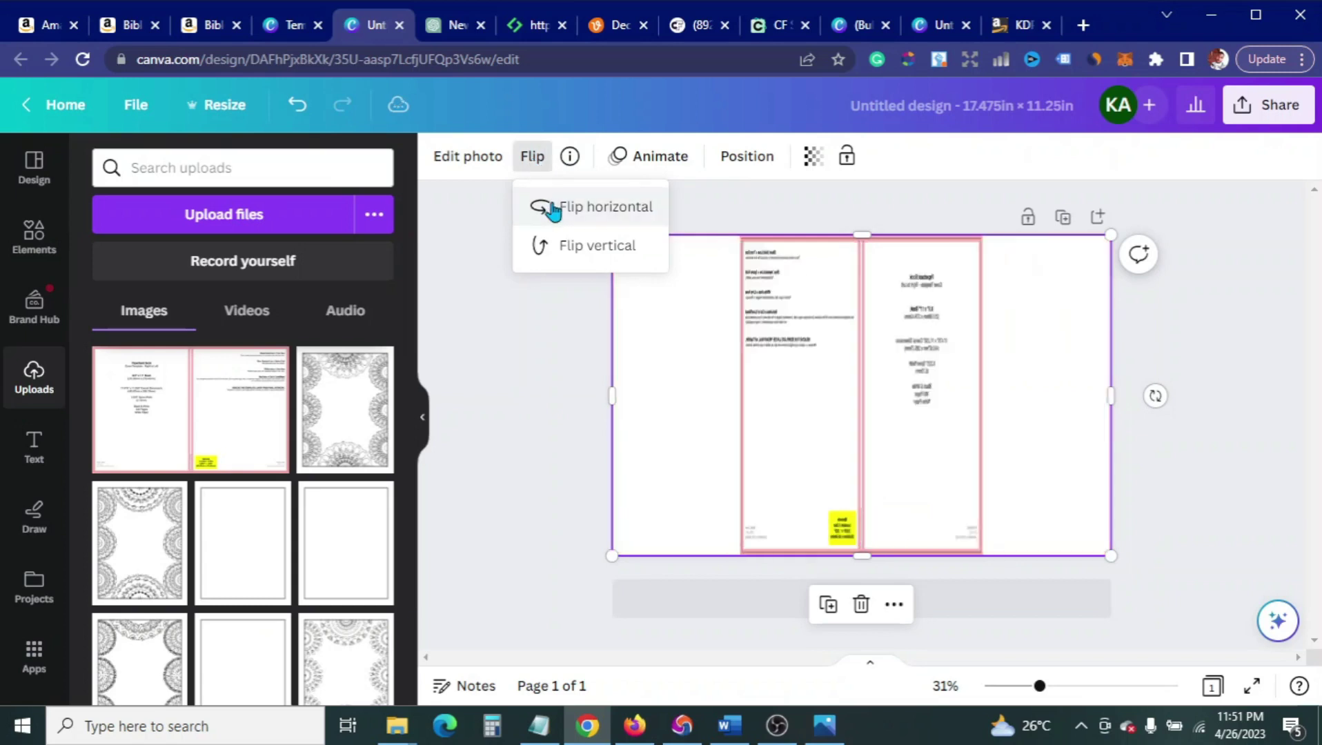
{"action": "left_click", "coordinate": [528, 496]}
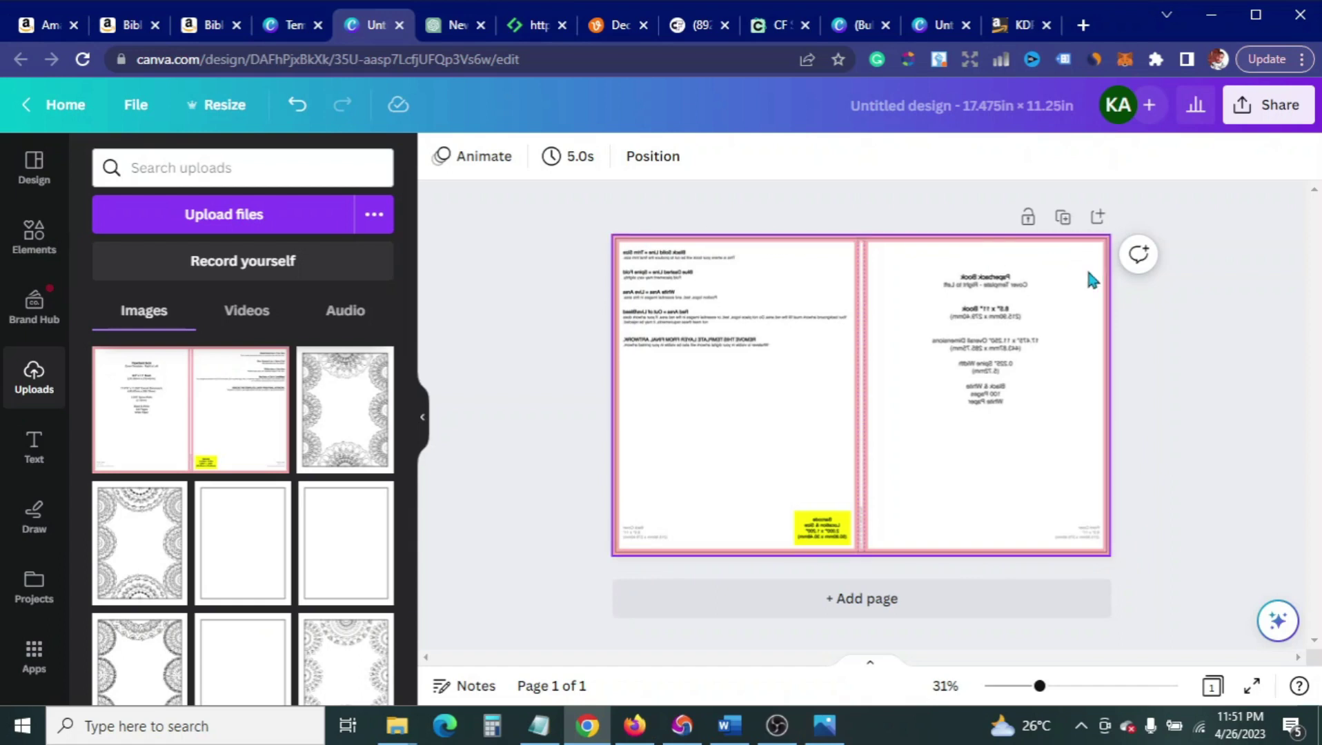
Step: Check the Bible verse coloring book cover on Amazon, then in Canva cover the template's spine and right half with a pink square shape
{"action": "left_click", "coordinate": [206, 34]}
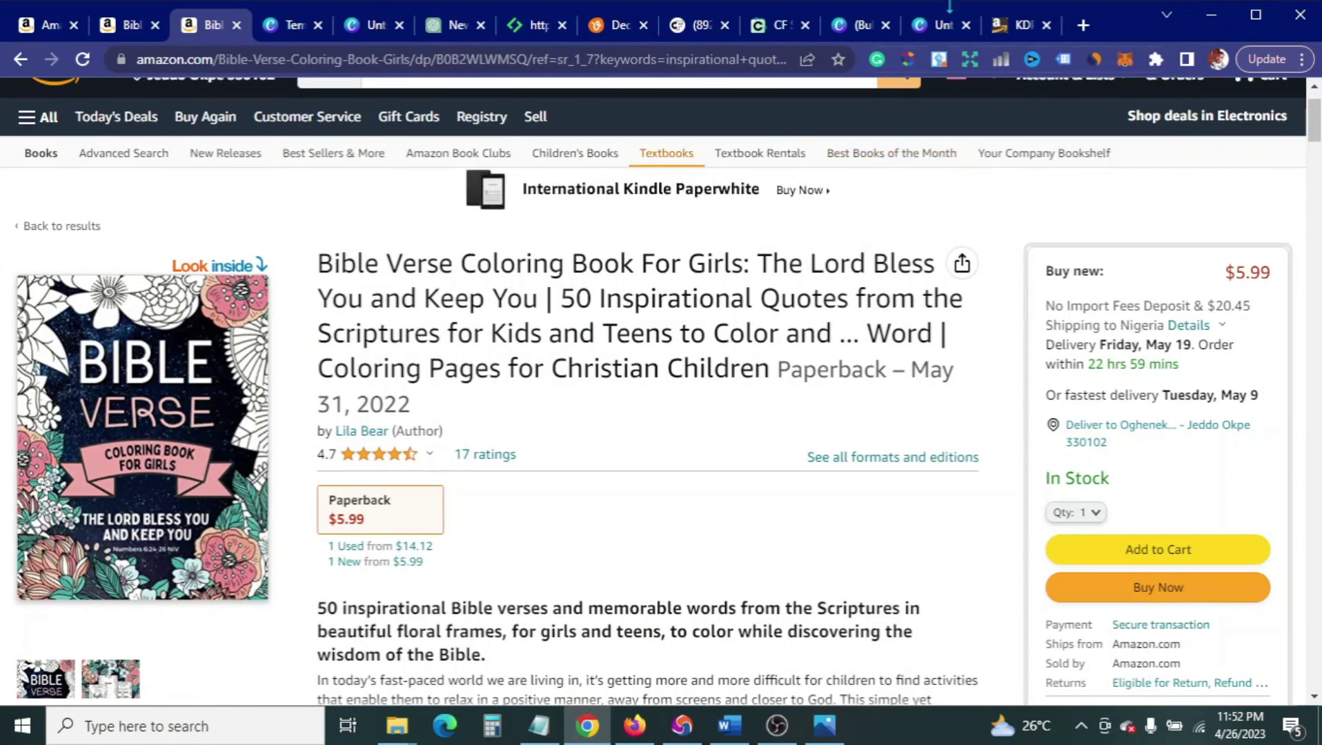
{"action": "left_click", "coordinate": [369, 29]}
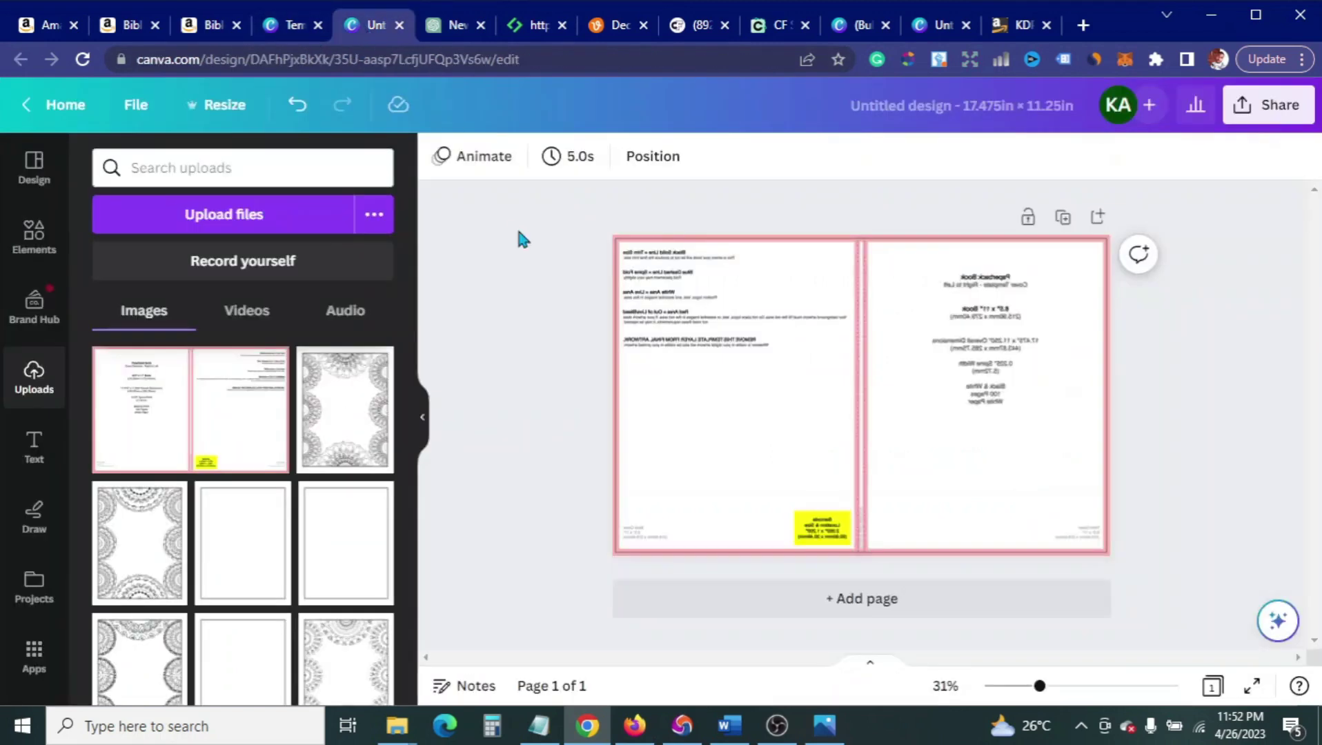
{"action": "left_click", "coordinate": [35, 254]}
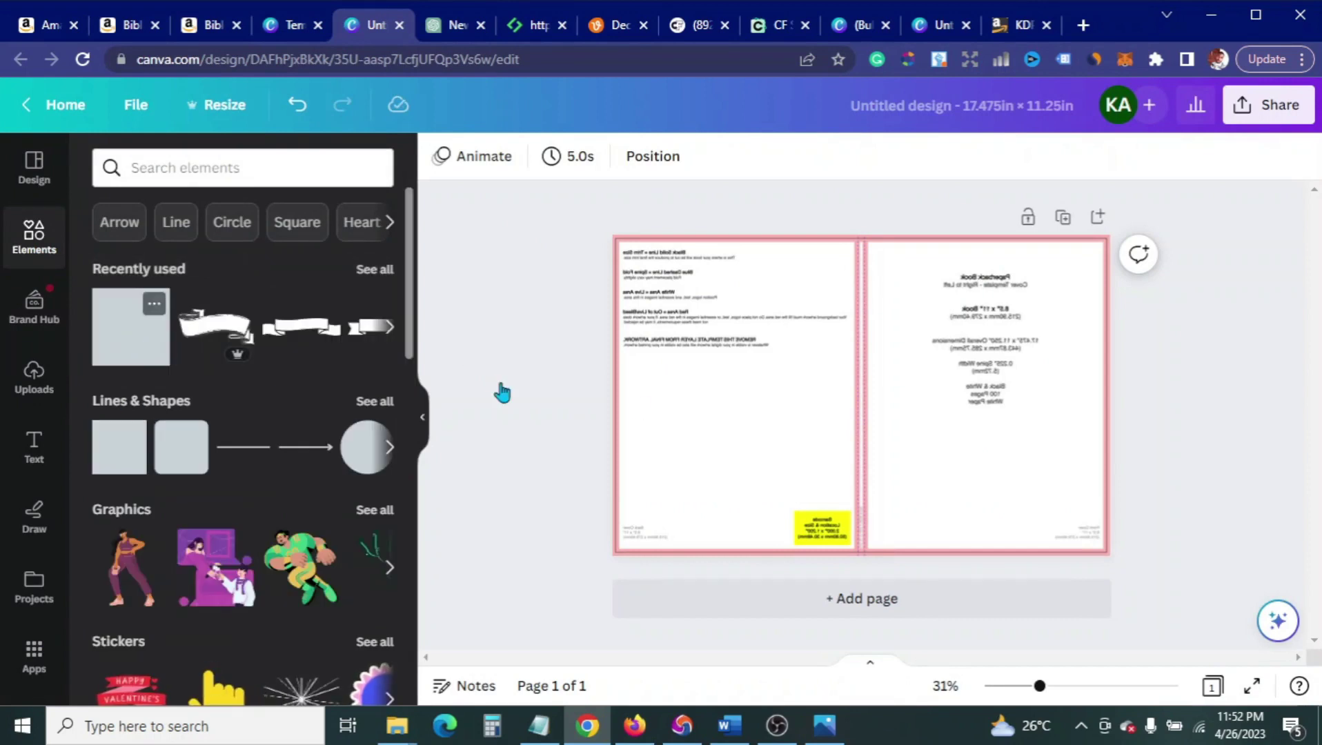
{"action": "key", "text": "ctrl+v"}
{"action": "left_click_drag", "start_coordinate": [824, 423], "coordinate": [867, 312]}
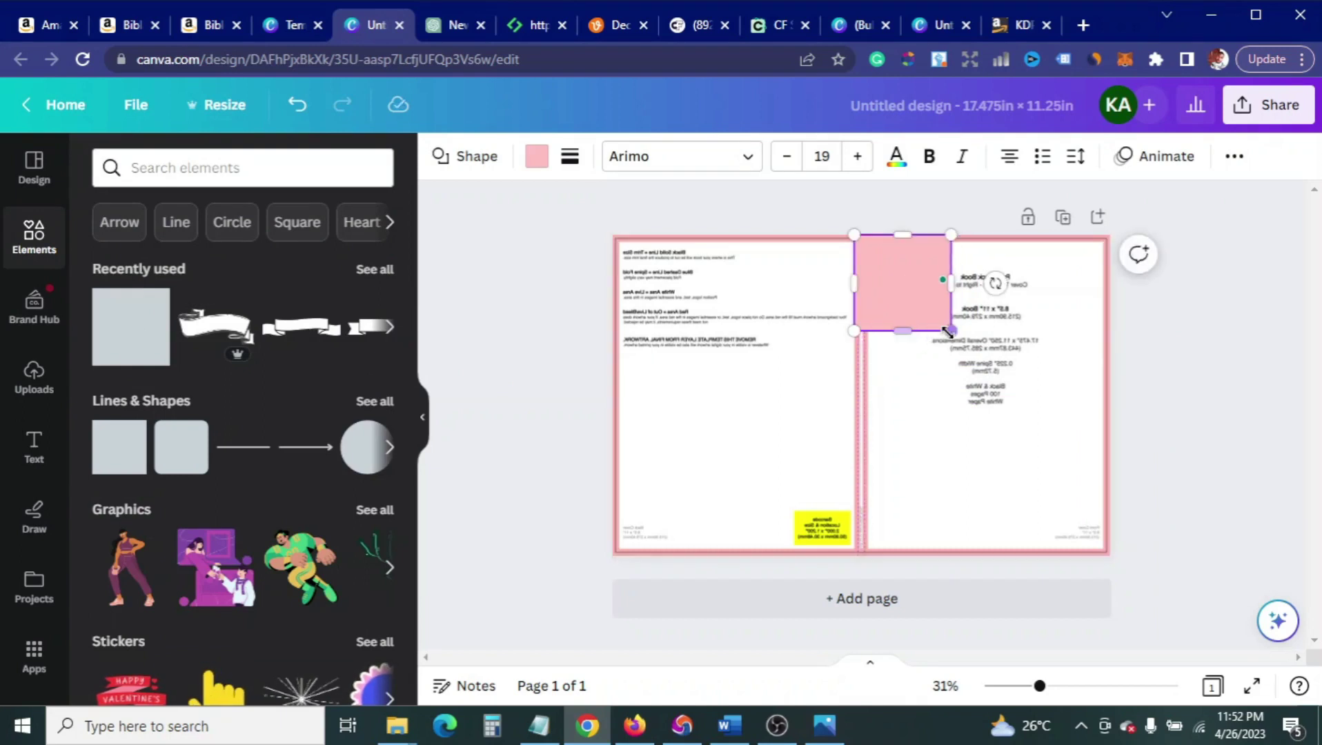
{"action": "left_click_drag", "start_coordinate": [949, 331], "coordinate": [1116, 566]}
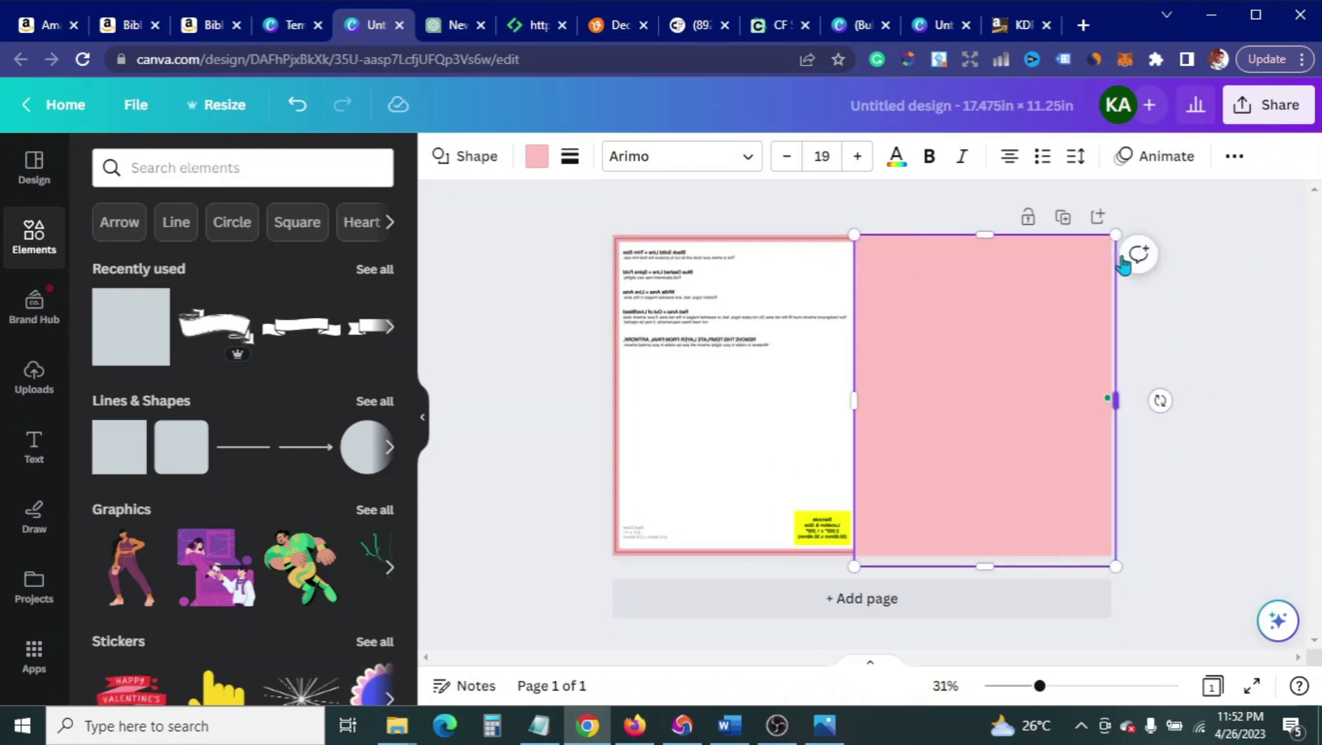
{"action": "left_click_drag", "start_coordinate": [1115, 233], "coordinate": [1122, 228]}
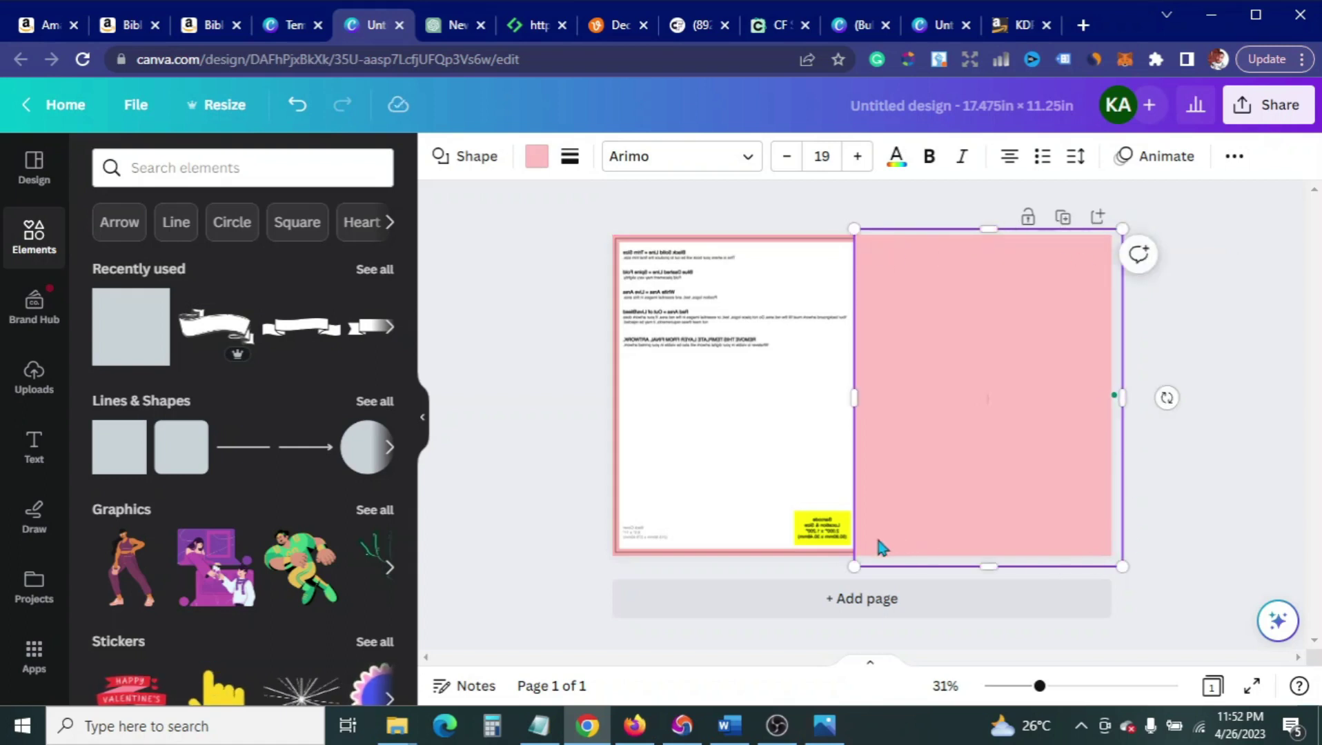
{"action": "left_click", "coordinate": [1170, 499]}
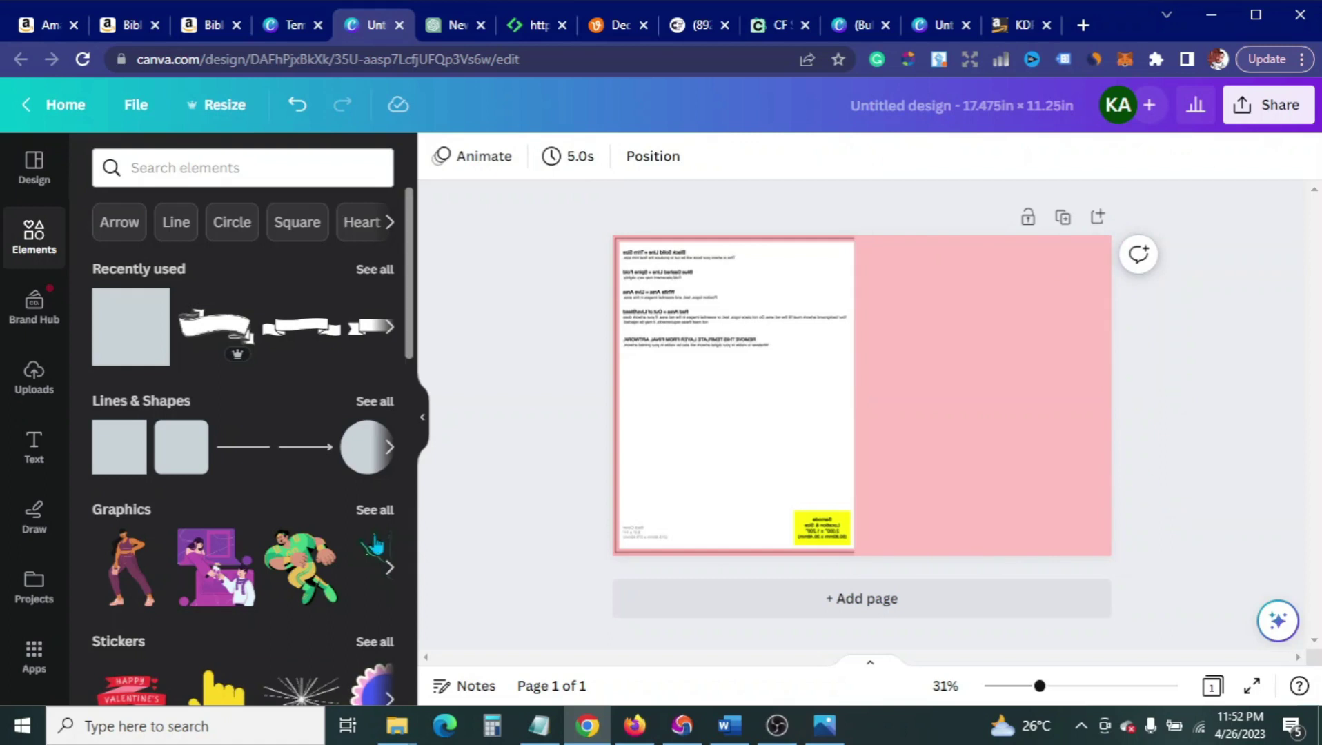
Step: Search the elements for "flower border" and limit the results to graphics
{"action": "left_click", "coordinate": [160, 174]}
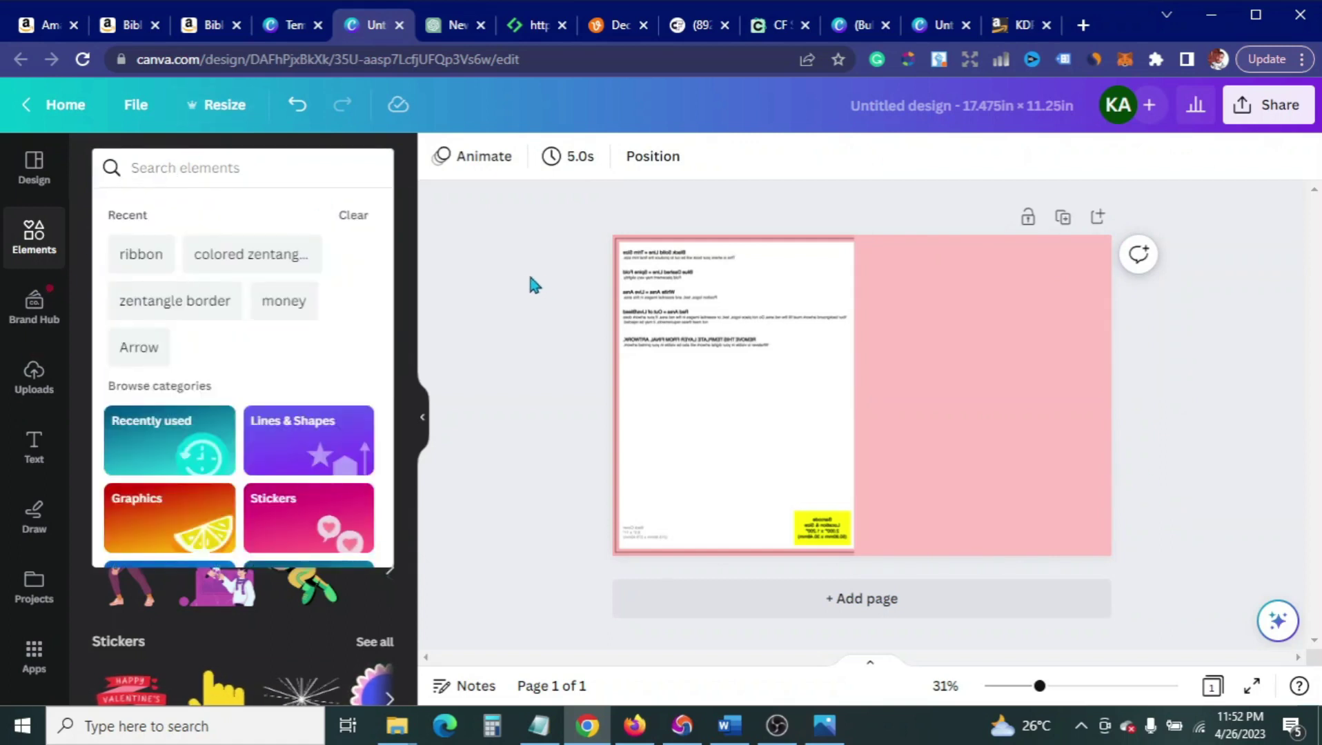
{"action": "type", "text": "f"}
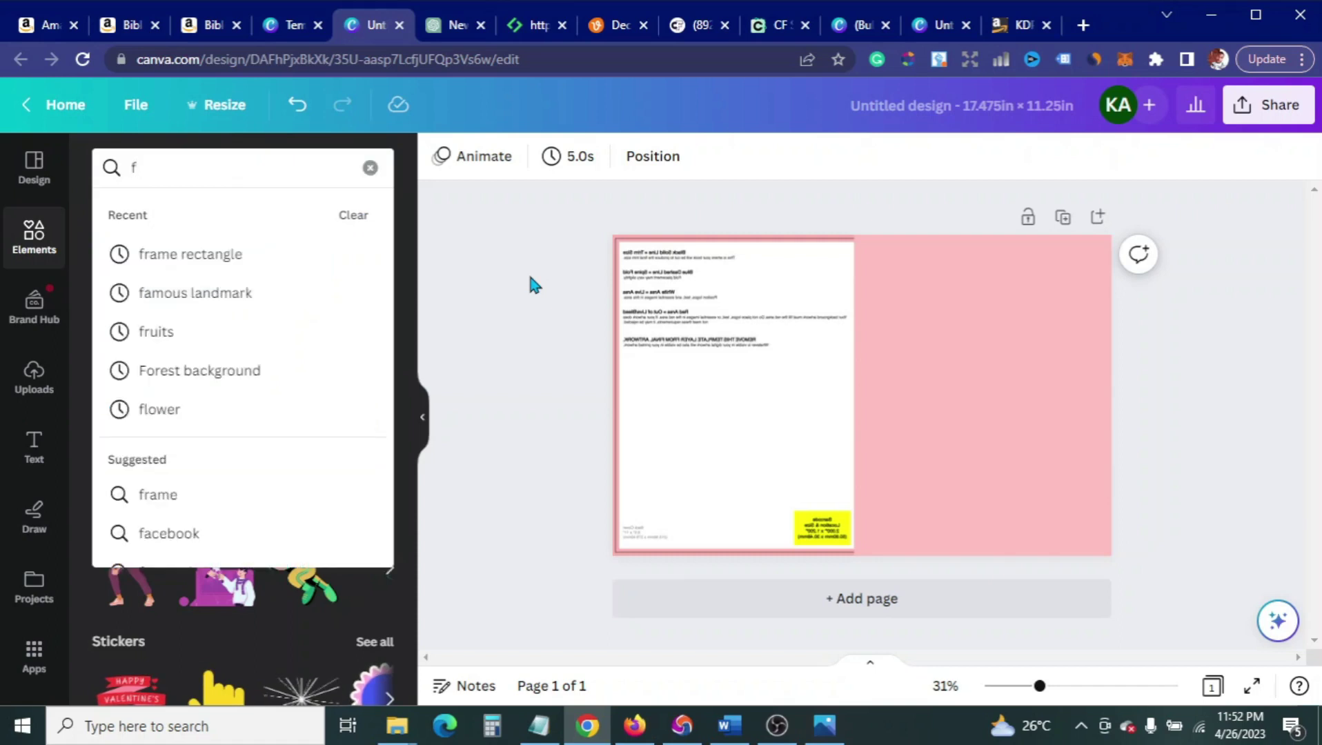
{"action": "type", "text": "lower"}
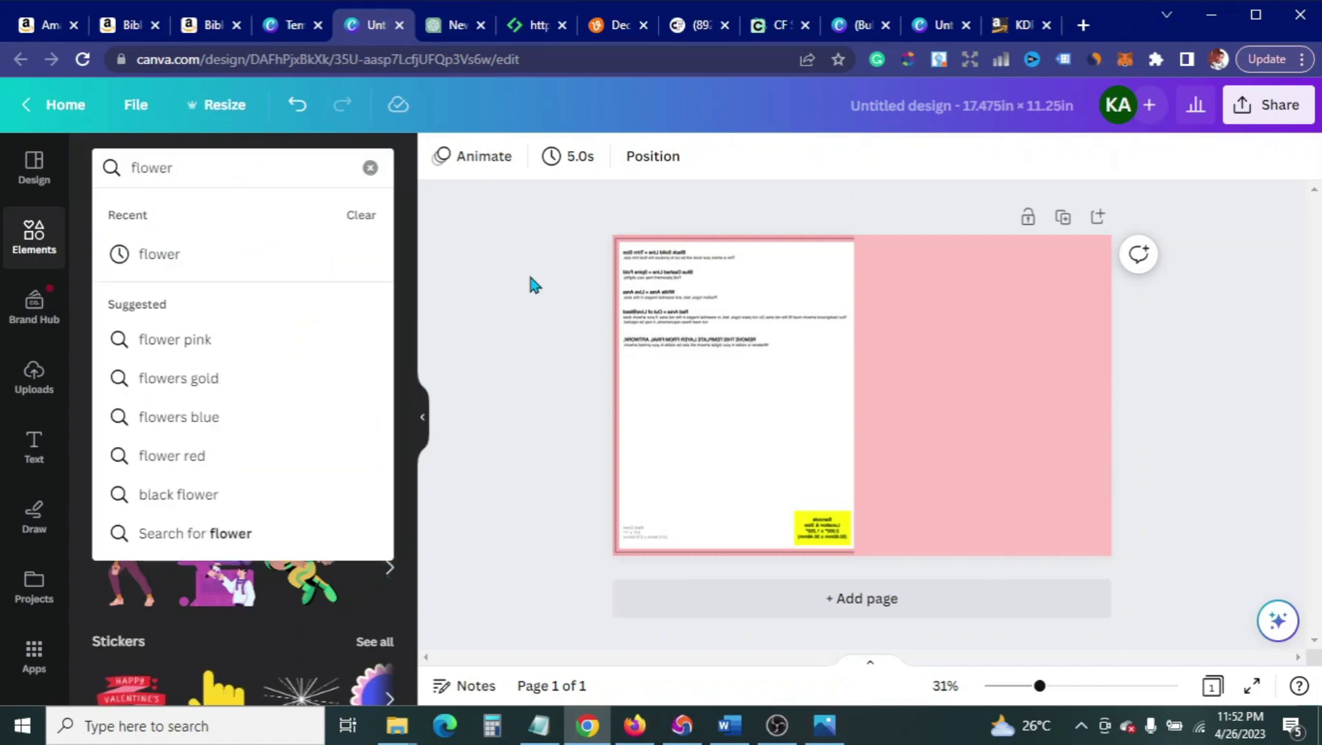
{"action": "type", "text": " bo"}
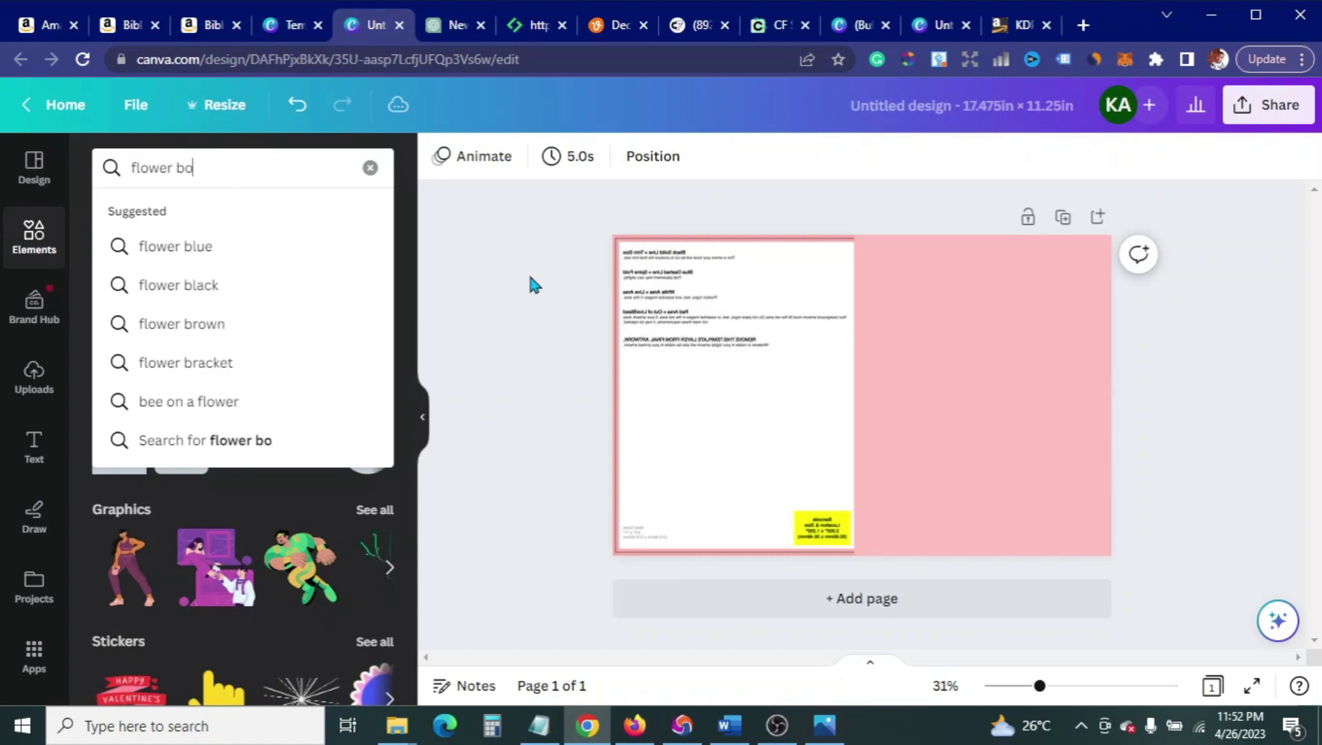
{"action": "type", "text": "rder"}
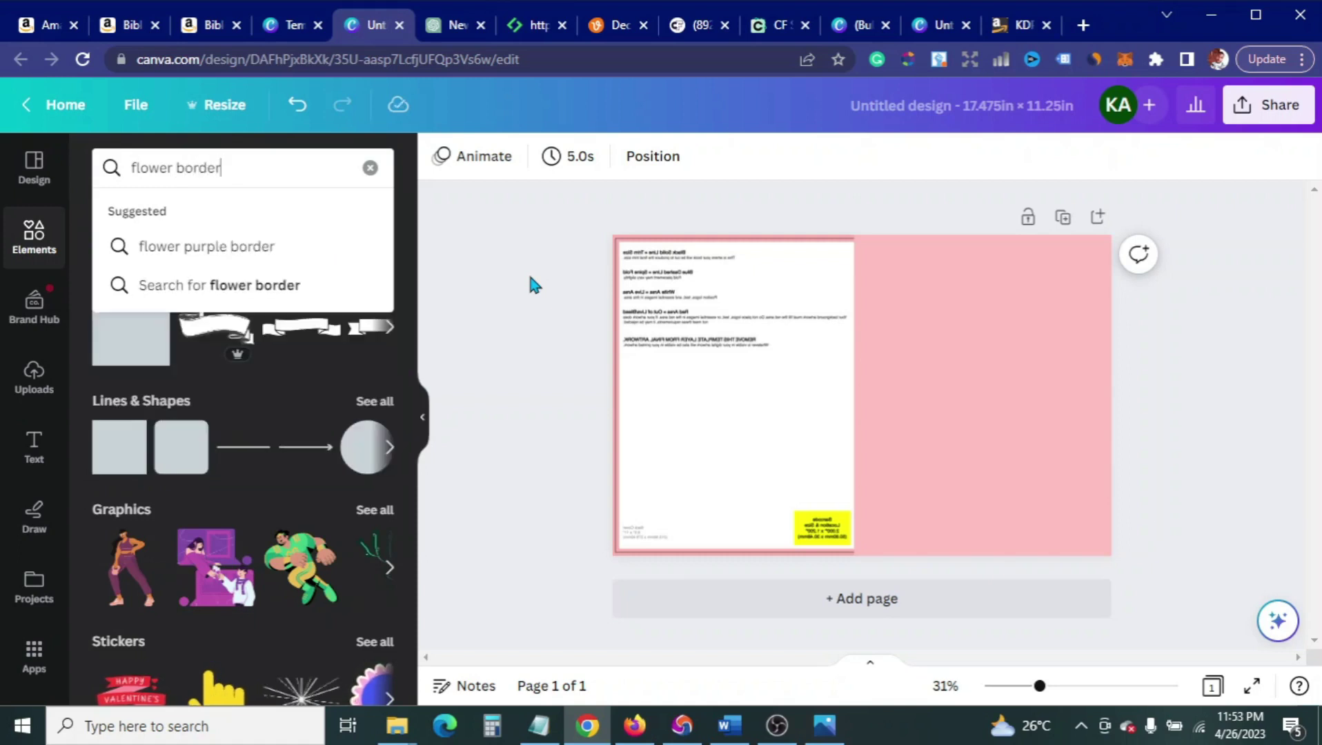
{"action": "key", "text": "Return"}
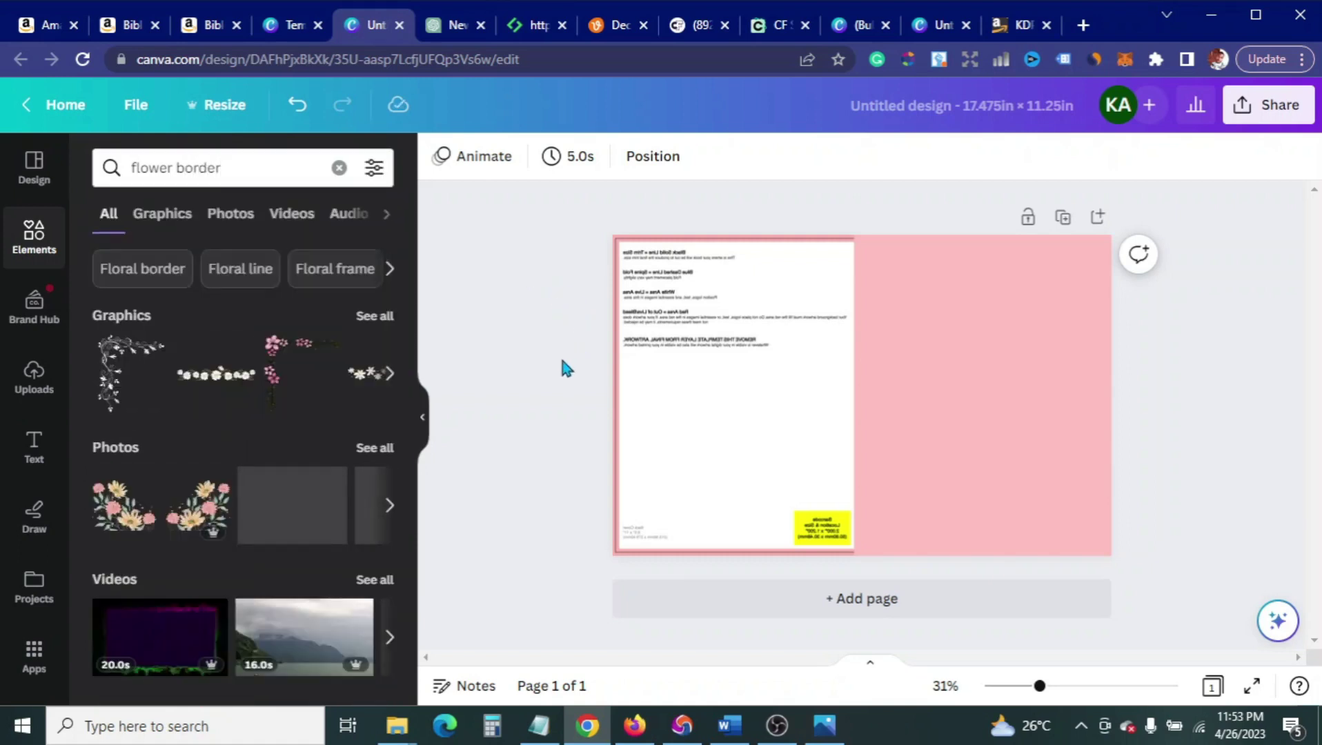
{"action": "left_click", "coordinate": [163, 213]}
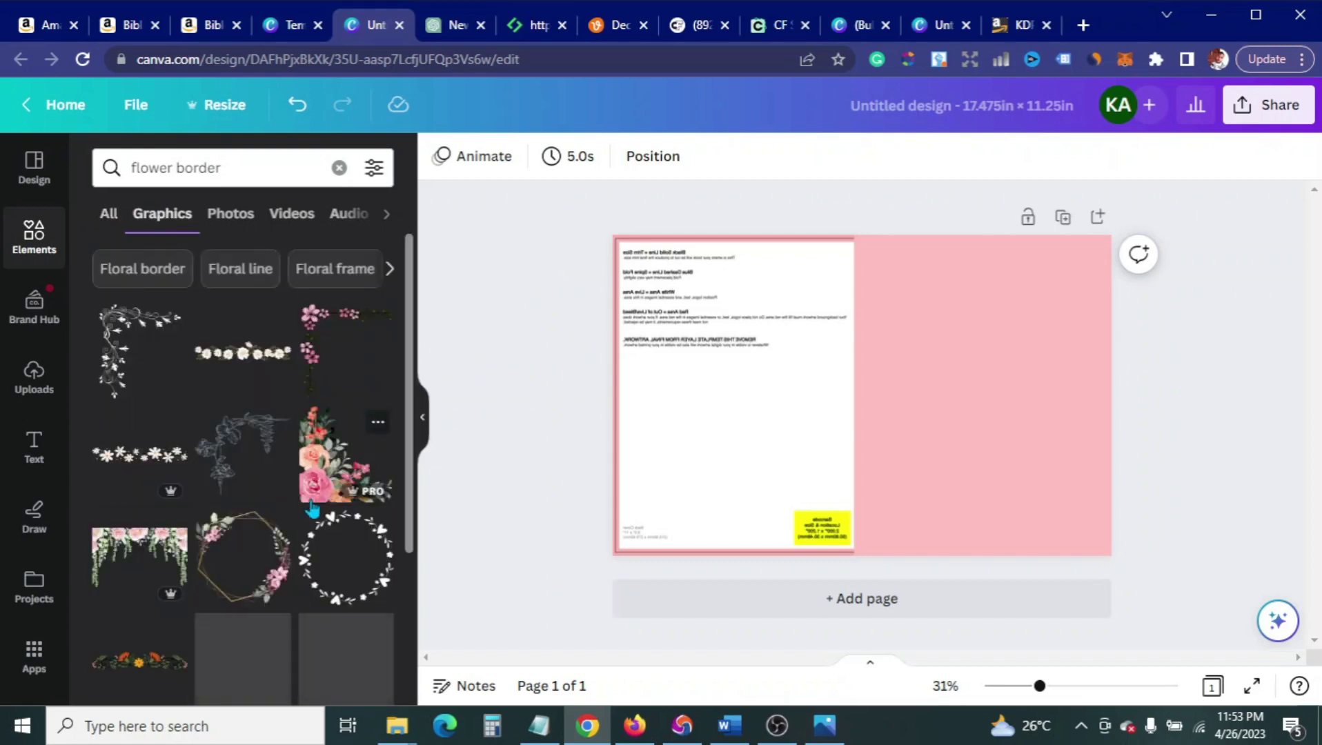
Step: Insert the pink rose corner graphic and shrink it into the lower-left corner of the pink front cover
{"action": "scroll", "coordinate": [312, 509], "scroll_direction": "down", "scroll_amount": 3}
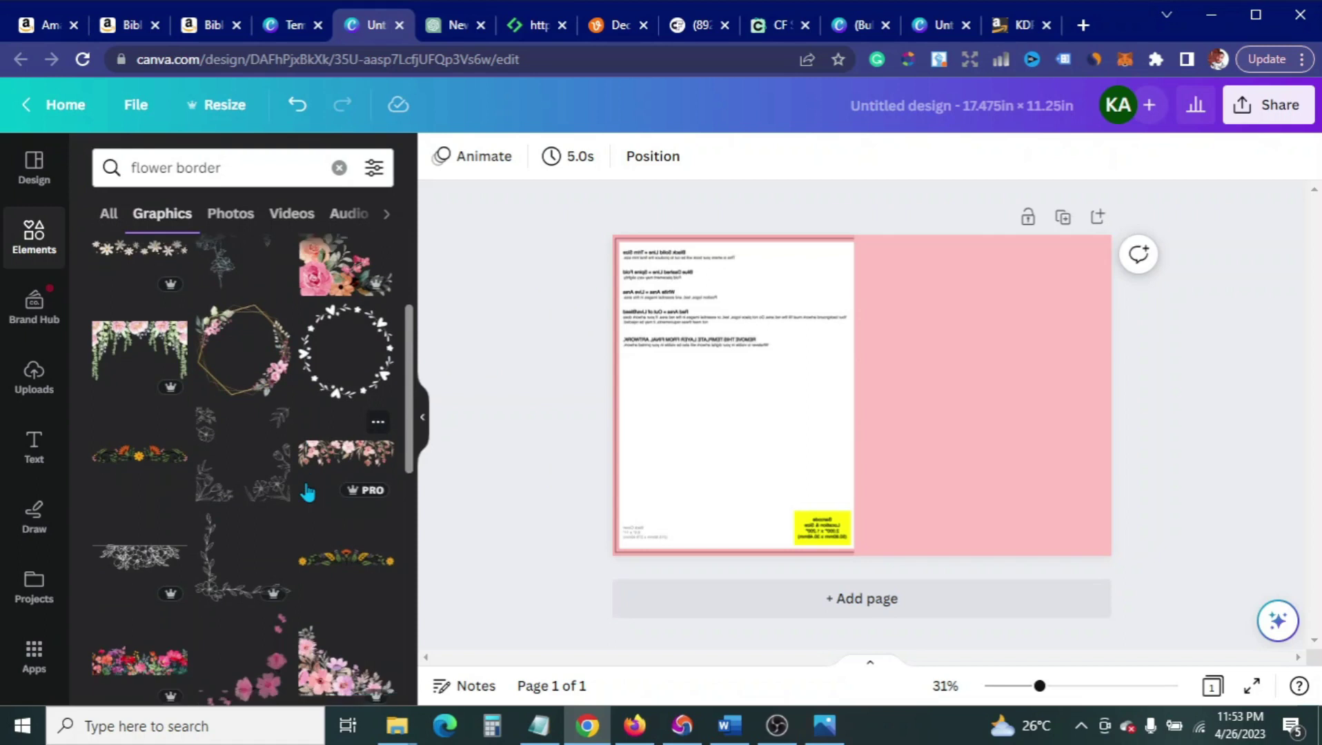
{"action": "scroll", "coordinate": [308, 493], "scroll_direction": "down", "scroll_amount": 4}
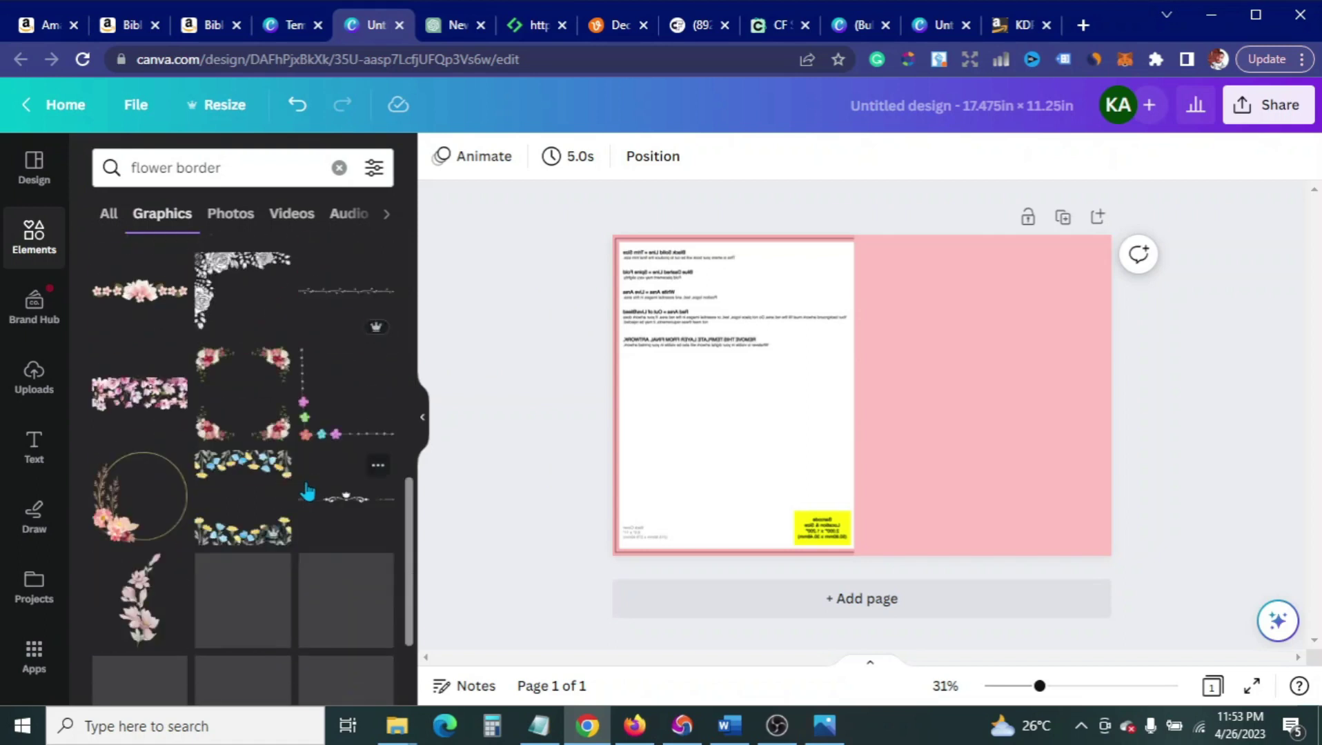
{"action": "scroll", "coordinate": [307, 493], "scroll_direction": "down", "scroll_amount": 3}
{"action": "scroll", "coordinate": [308, 493], "scroll_direction": "down", "scroll_amount": 3}
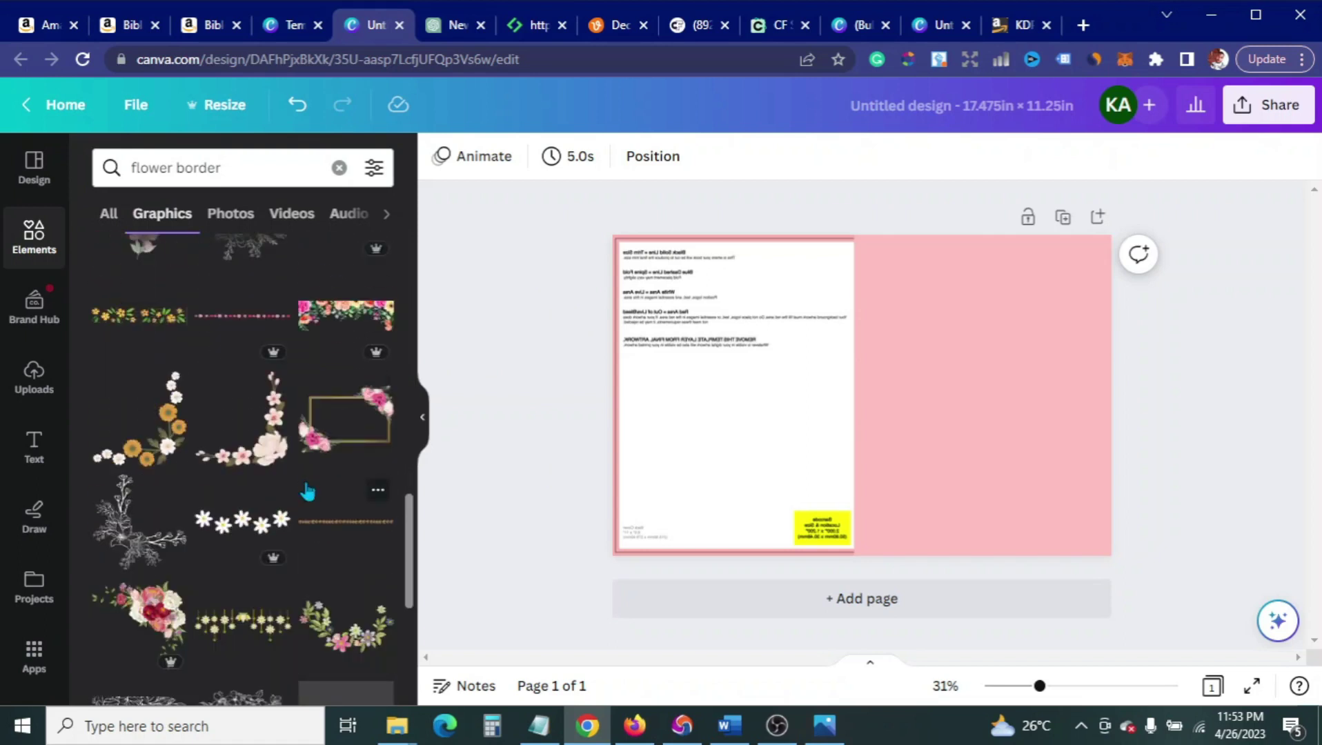
{"action": "scroll", "coordinate": [307, 493], "scroll_direction": "down", "scroll_amount": 6}
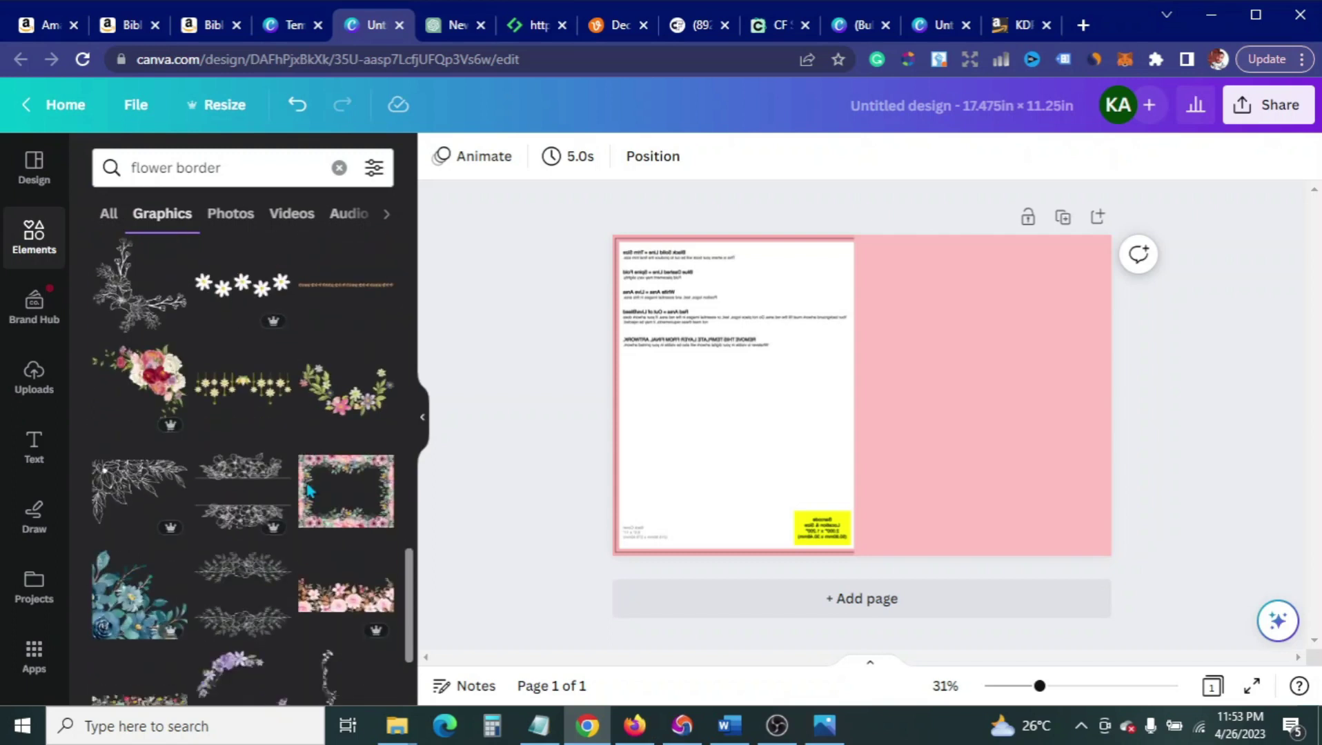
{"action": "scroll", "coordinate": [307, 492], "scroll_direction": "up", "scroll_amount": 12}
{"action": "left_click", "coordinate": [307, 493]}
{"action": "left_click_drag", "start_coordinate": [794, 454], "coordinate": [910, 486]}
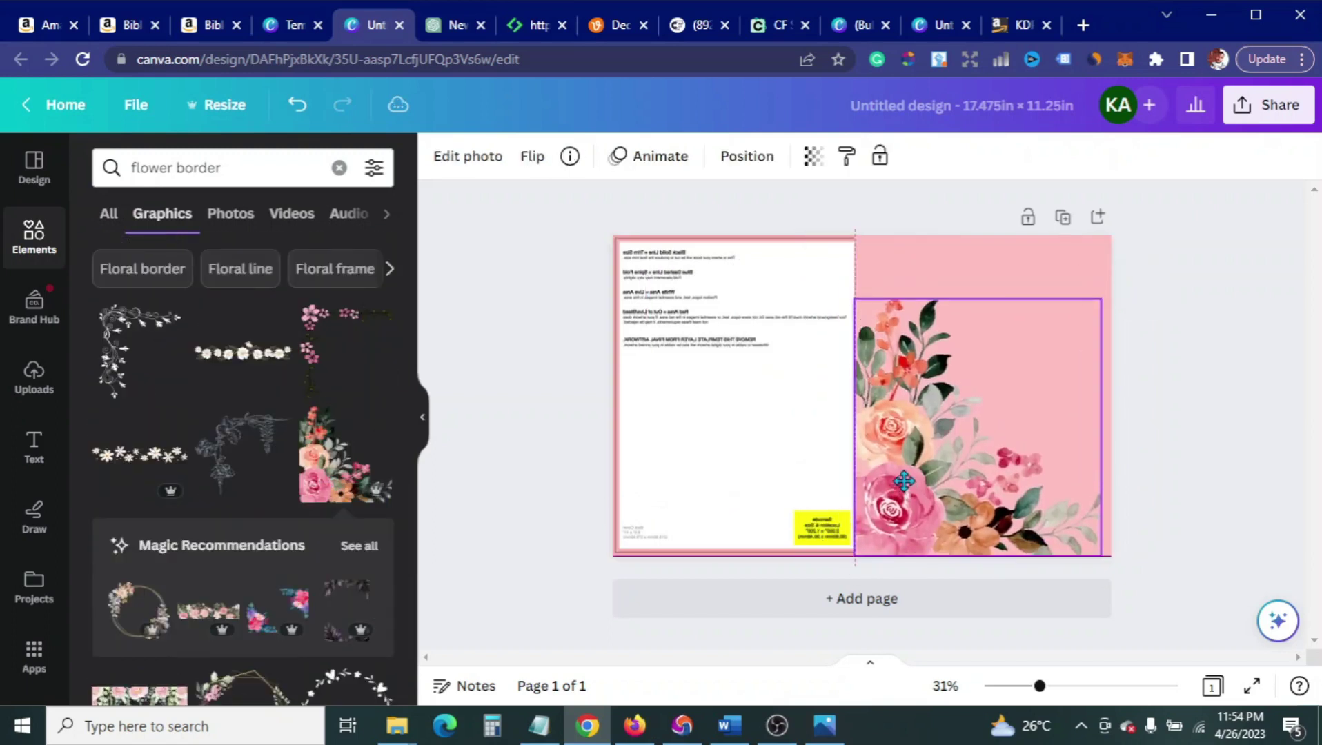
{"action": "left_click_drag", "start_coordinate": [1099, 300], "coordinate": [993, 411]}
{"action": "mouse_move", "coordinate": [945, 520]}
{"action": "left_mouse_down"}
{"action": "mouse_move", "coordinate": [951, 510]}
{"action": "mouse_move", "coordinate": [946, 521]}
{"action": "left_mouse_up"}
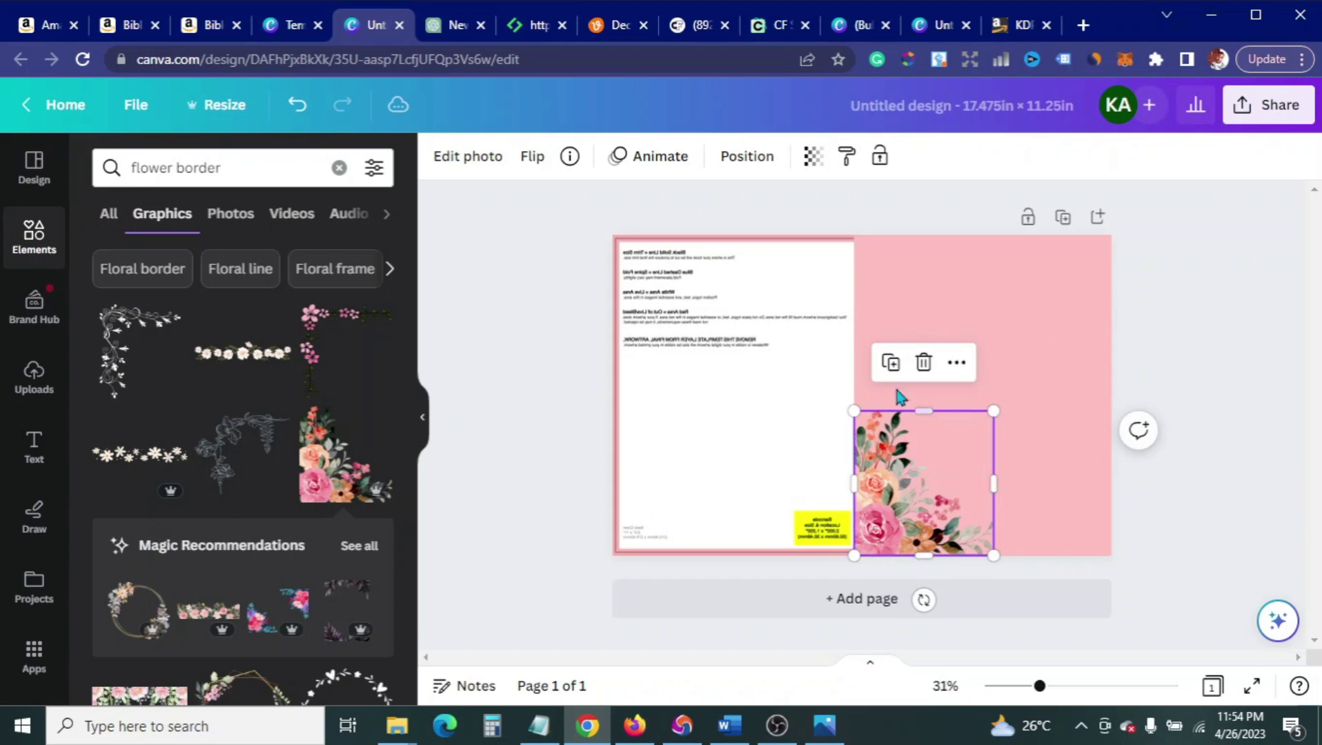
Step: Duplicate the rose corner graphic, flip the copy horizontally and vertically, and place it in the front cover's upper-right corner
{"action": "left_click", "coordinate": [890, 363]}
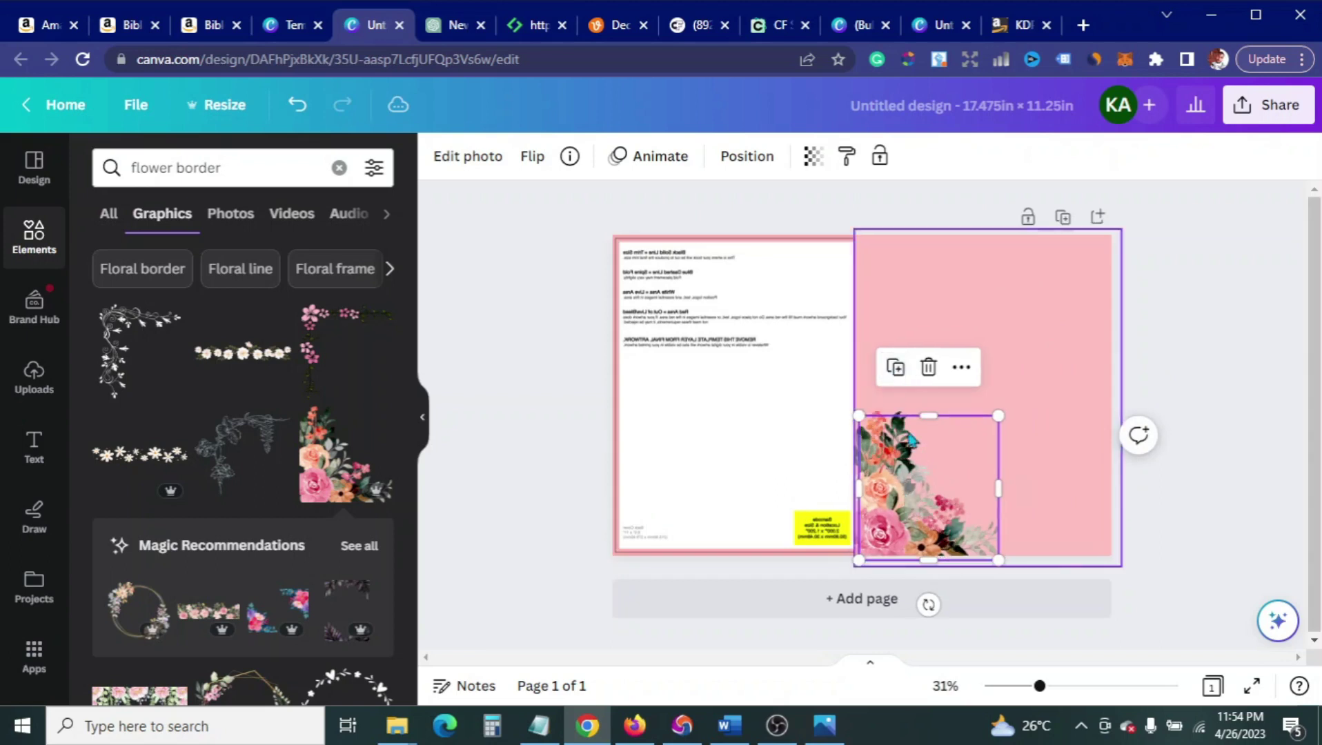
{"action": "left_click_drag", "start_coordinate": [910, 480], "coordinate": [952, 351]}
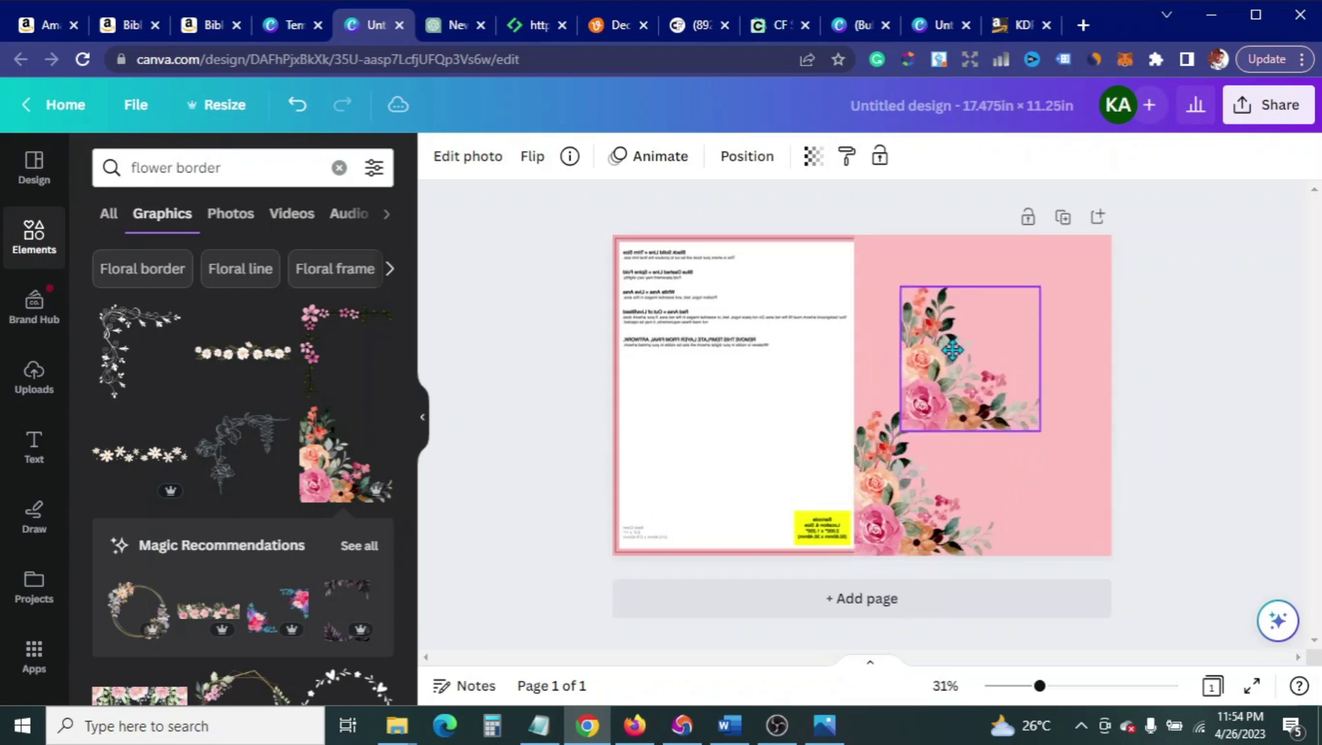
{"action": "left_click", "coordinate": [537, 157]}
{"action": "left_click", "coordinate": [577, 210]}
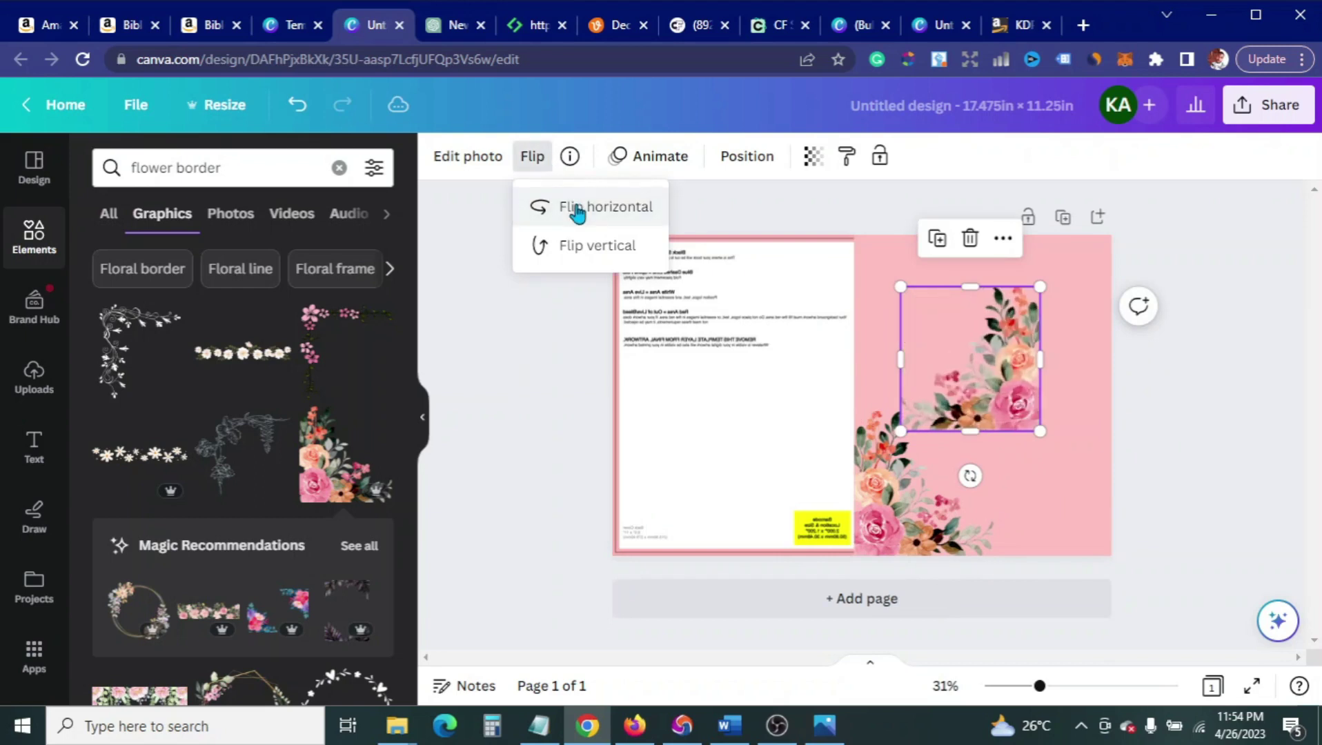
{"action": "left_click", "coordinate": [586, 254]}
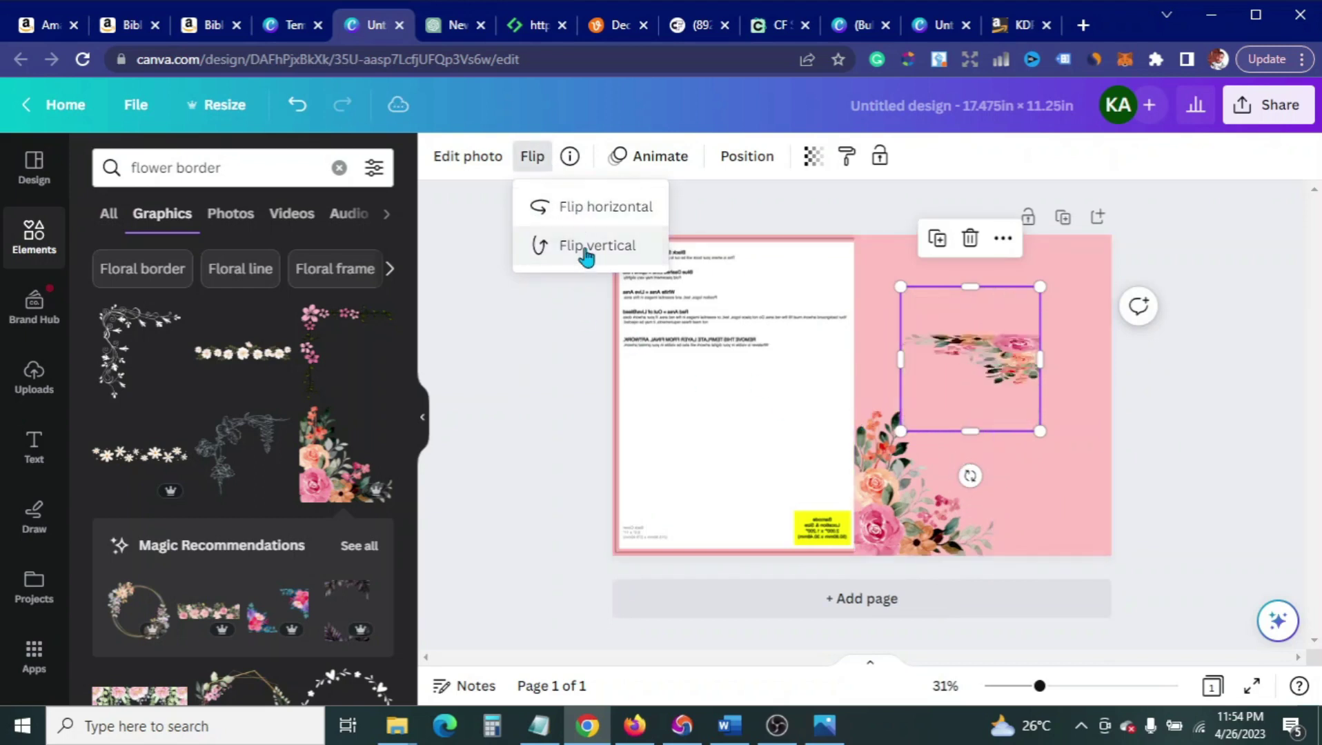
{"action": "left_click_drag", "start_coordinate": [1006, 350], "coordinate": [1076, 298]}
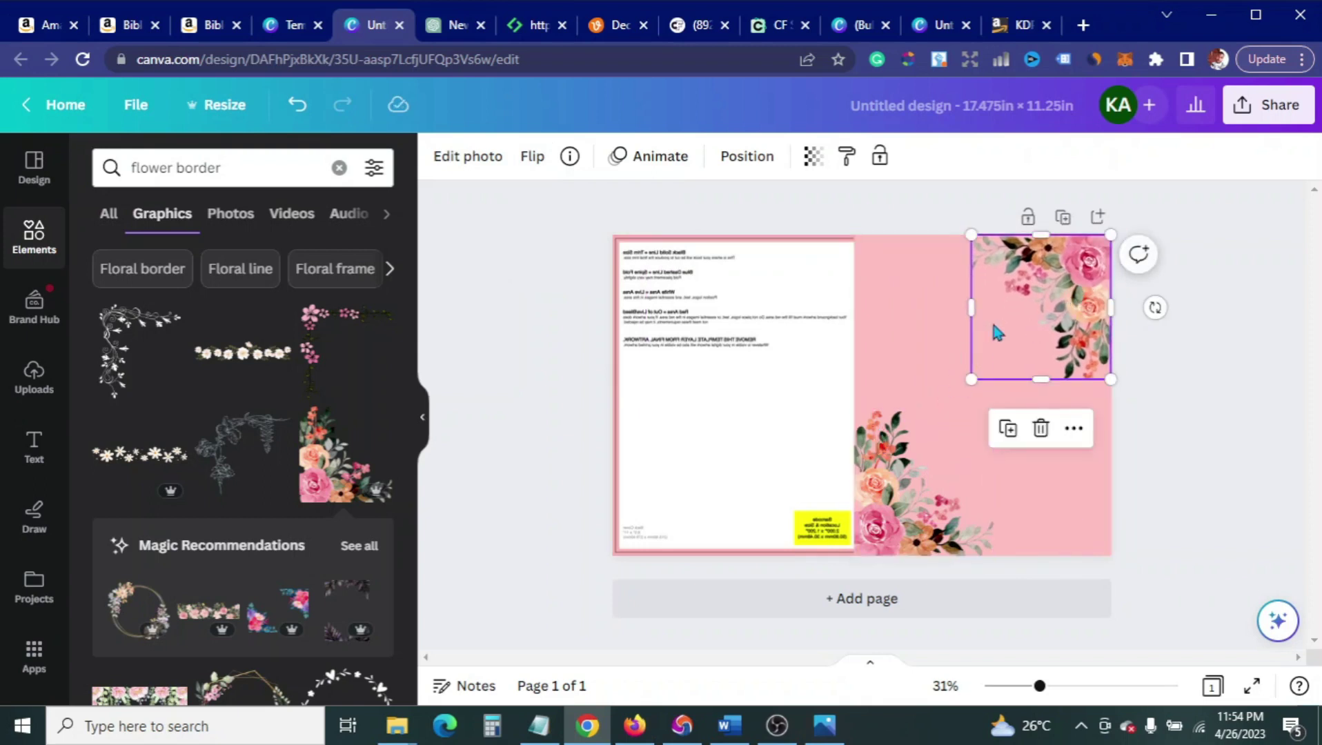
Step: Duplicate the lower-left rose graphic again, flip the copy vertically, and fit it into the front cover's upper-left corner
{"action": "left_click", "coordinate": [899, 492]}
{"action": "left_click_drag", "start_coordinate": [910, 507], "coordinate": [922, 359]}
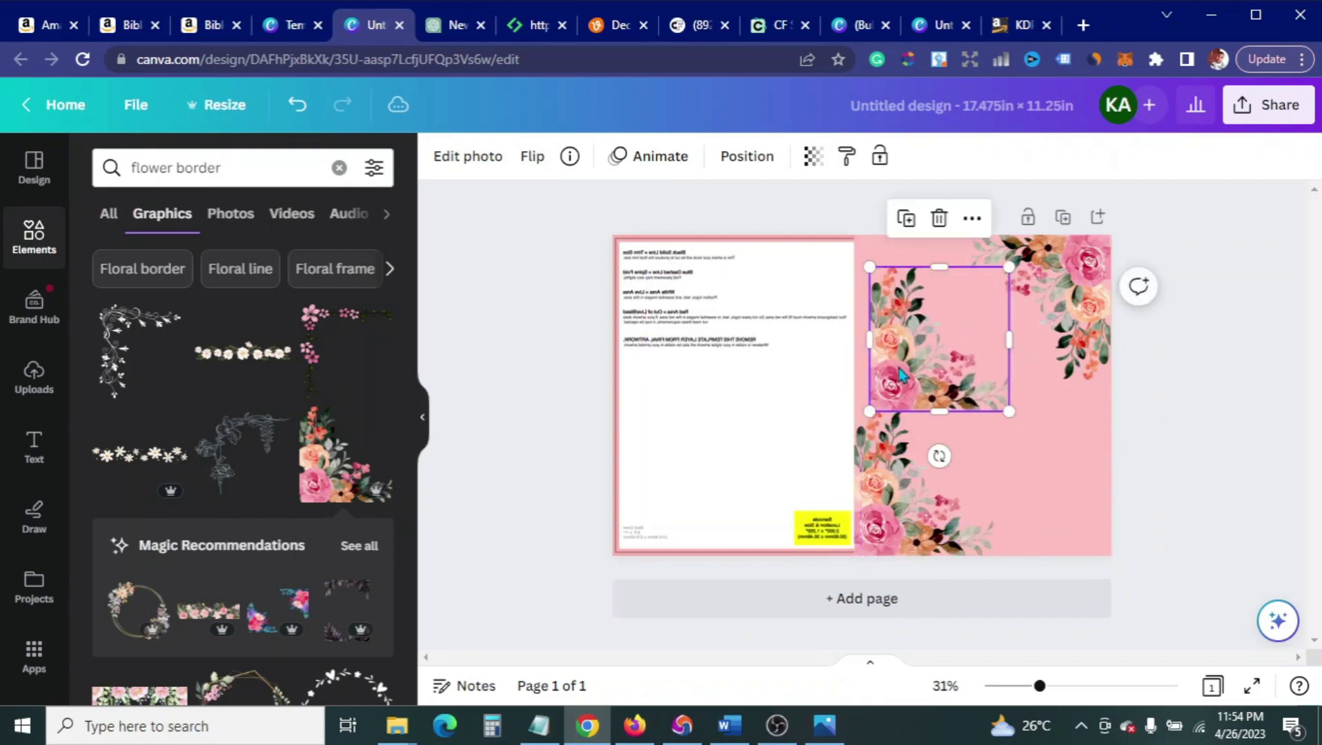
{"action": "left_click", "coordinate": [533, 158]}
{"action": "left_click", "coordinate": [561, 206]}
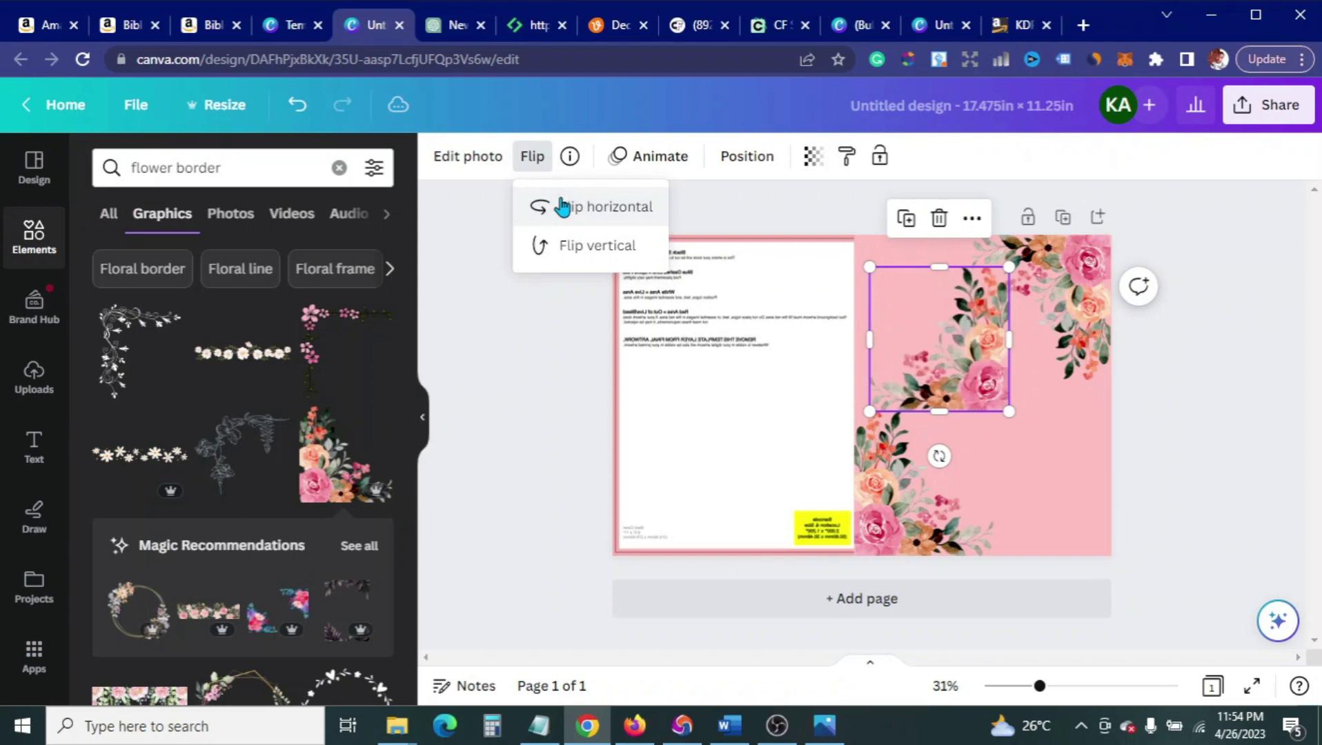
{"action": "left_click", "coordinate": [561, 258]}
{"action": "left_click", "coordinate": [543, 206]}
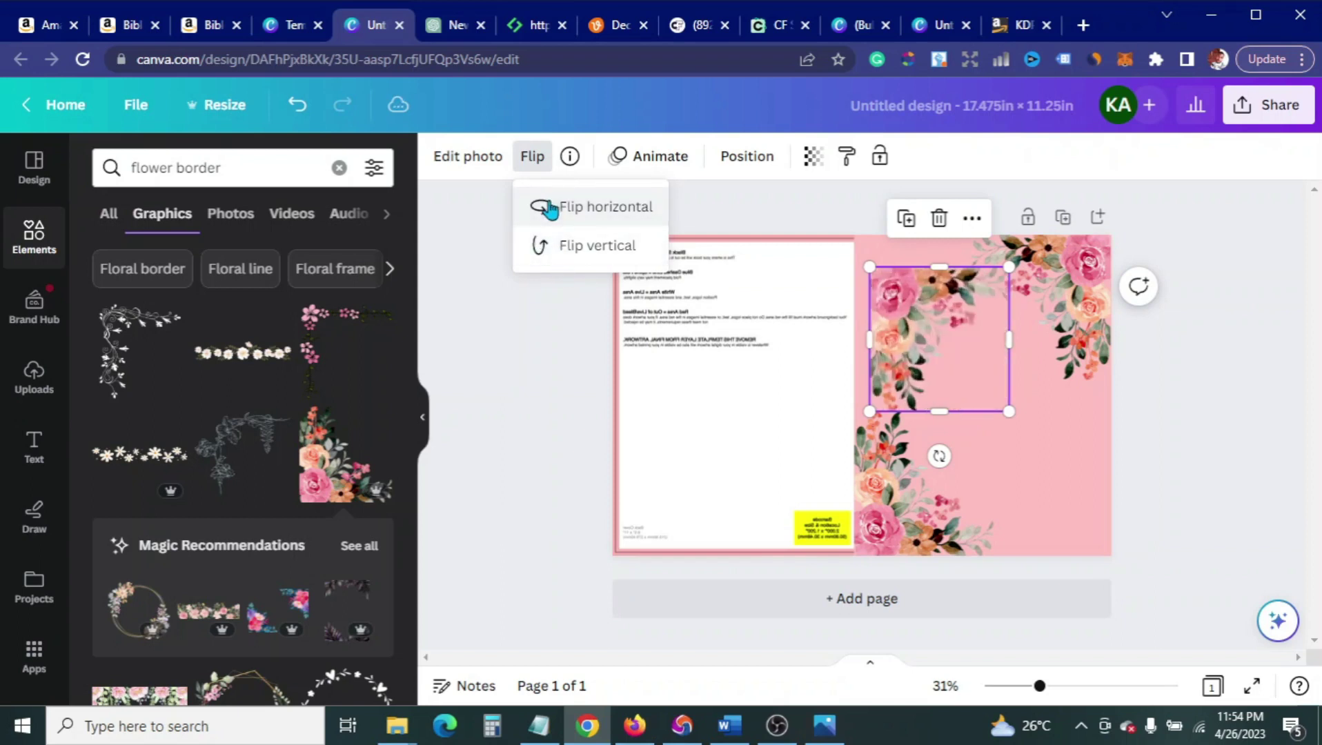
{"action": "left_click", "coordinate": [921, 331]}
{"action": "left_click_drag", "start_coordinate": [921, 331], "coordinate": [903, 302]}
{"action": "left_click", "coordinate": [554, 359]}
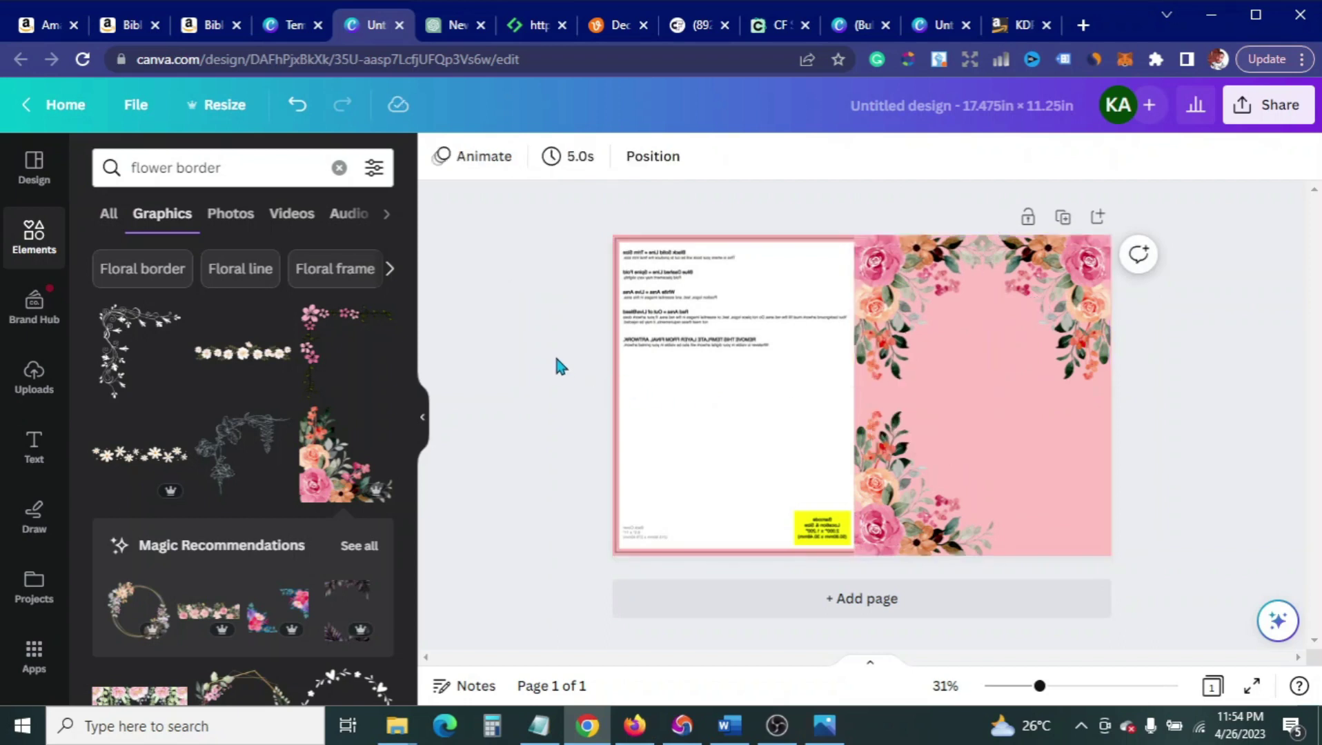
Step: Duplicate the upper-right rose graphic, flip the copy vertically, and place it in the front cover's lower-right corner
{"action": "left_click", "coordinate": [1093, 322]}
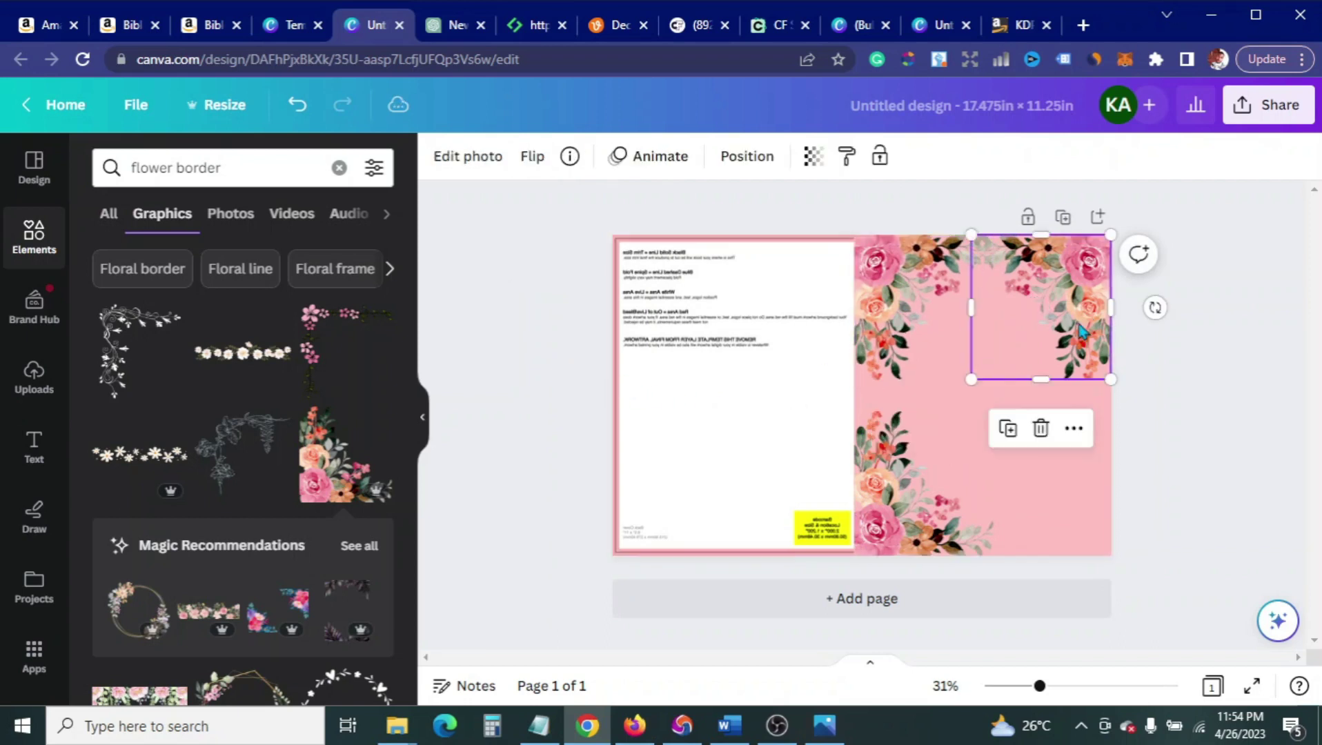
{"action": "left_click", "coordinate": [1024, 429]}
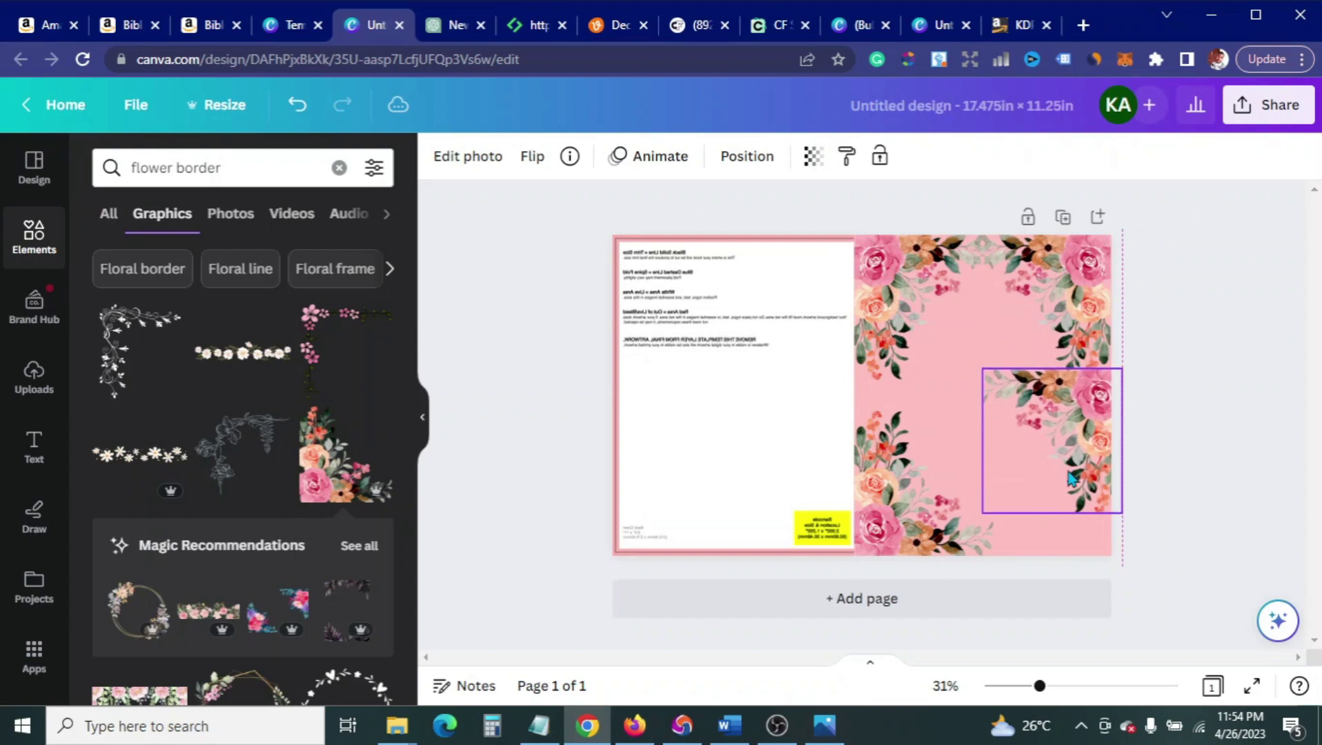
{"action": "left_click", "coordinate": [533, 157]}
{"action": "left_click", "coordinate": [626, 244]}
{"action": "left_click_drag", "start_coordinate": [1086, 473], "coordinate": [1089, 519]}
{"action": "left_click", "coordinate": [556, 427]}
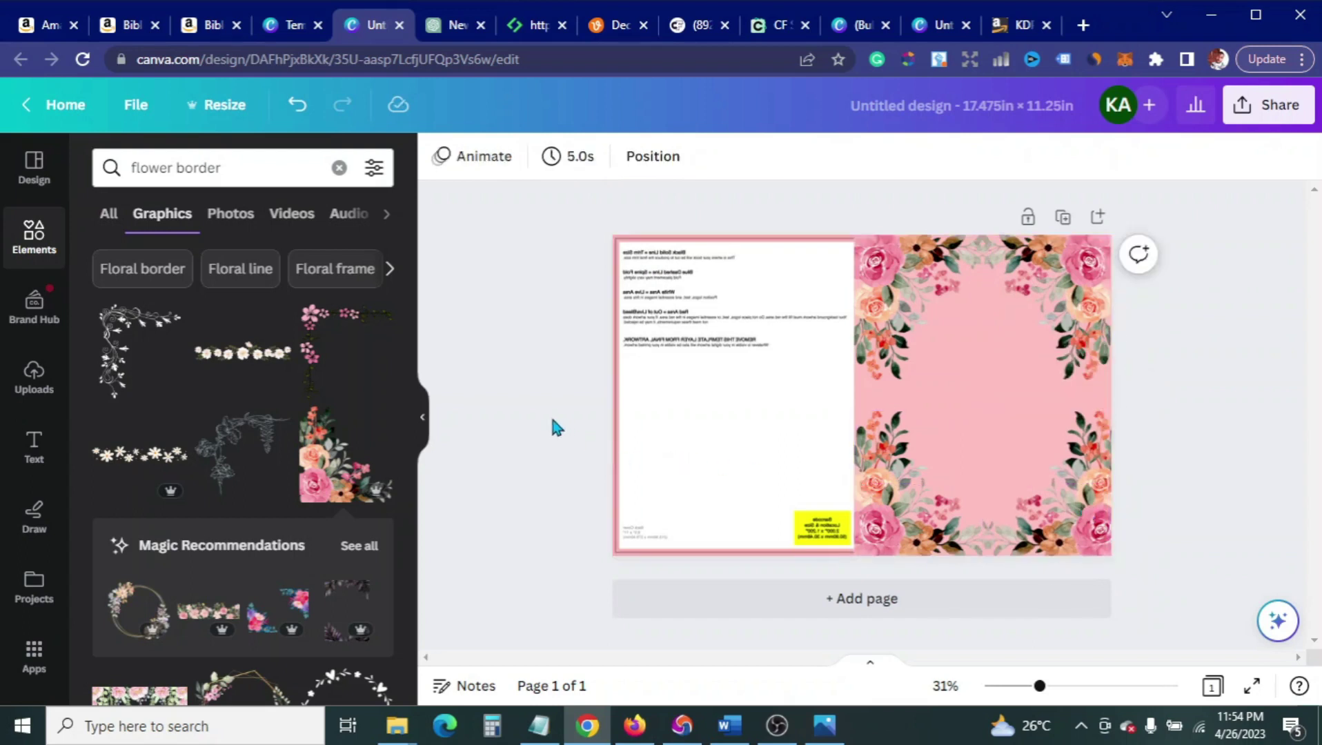
Step: Try orange and beige photo colors on the front cover's background rectangle and settle on the deeper rose pink
{"action": "left_click", "coordinate": [978, 400]}
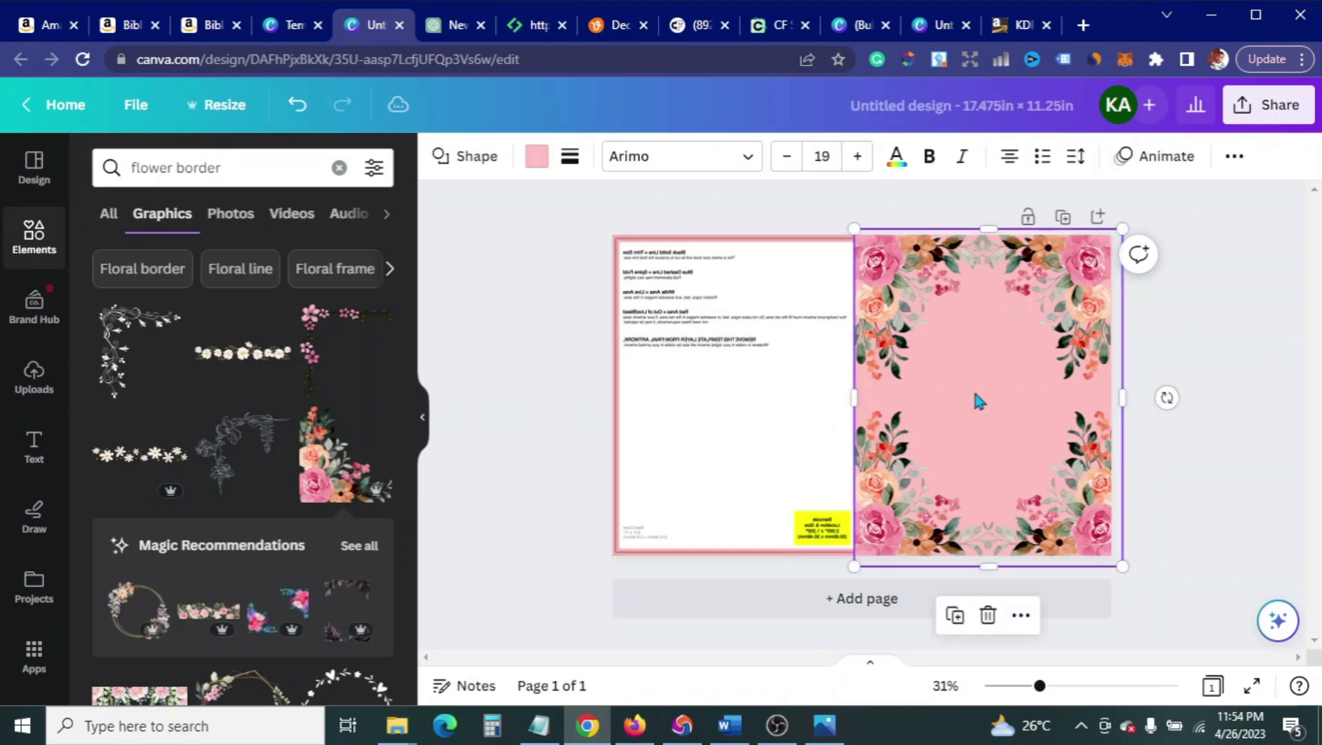
{"action": "left_click", "coordinate": [536, 164]}
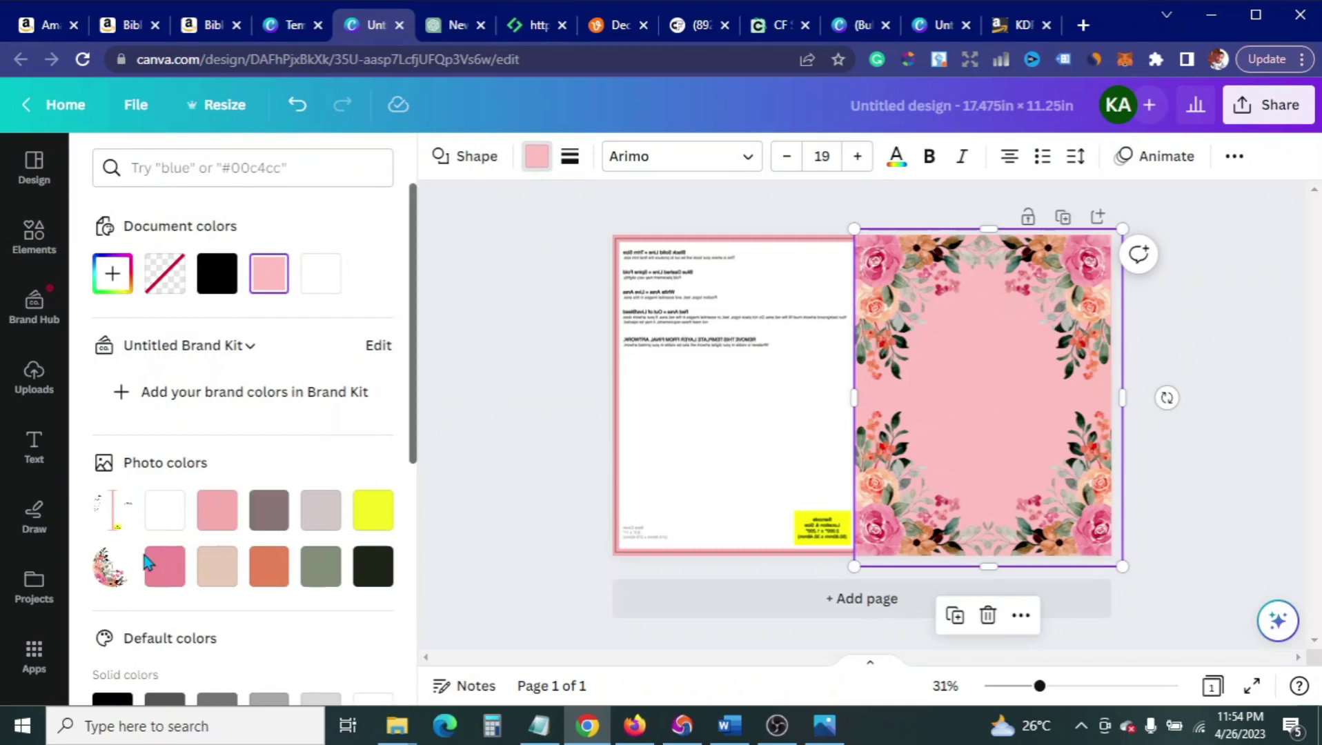
{"action": "left_click", "coordinate": [155, 573]}
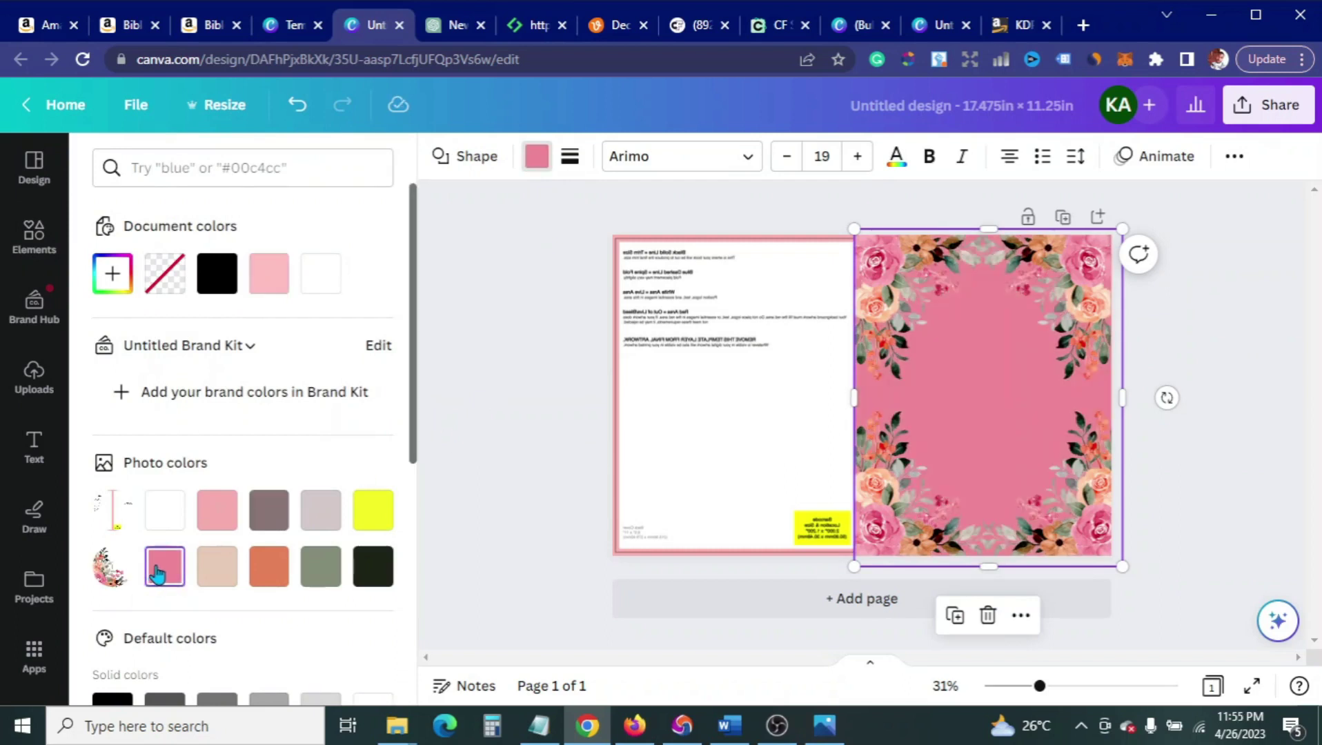
{"action": "left_click", "coordinate": [259, 571]}
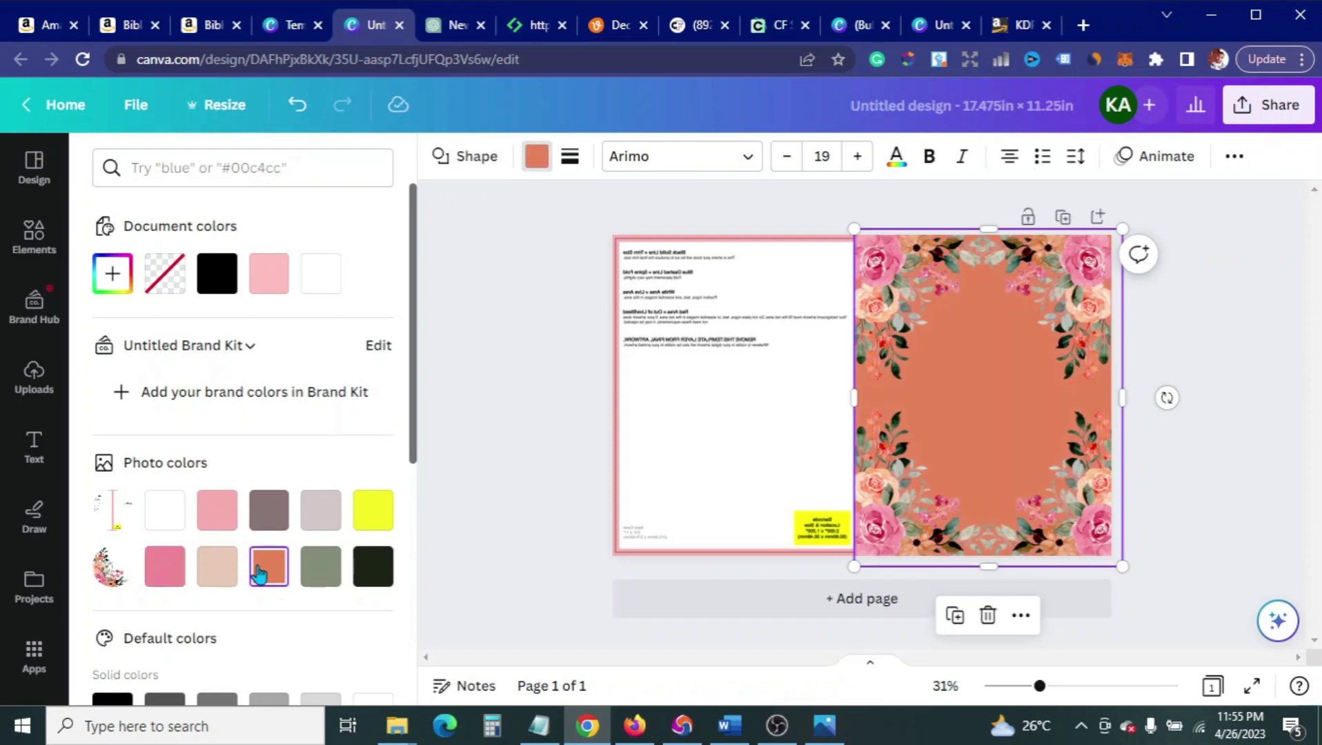
{"action": "left_click", "coordinate": [216, 576]}
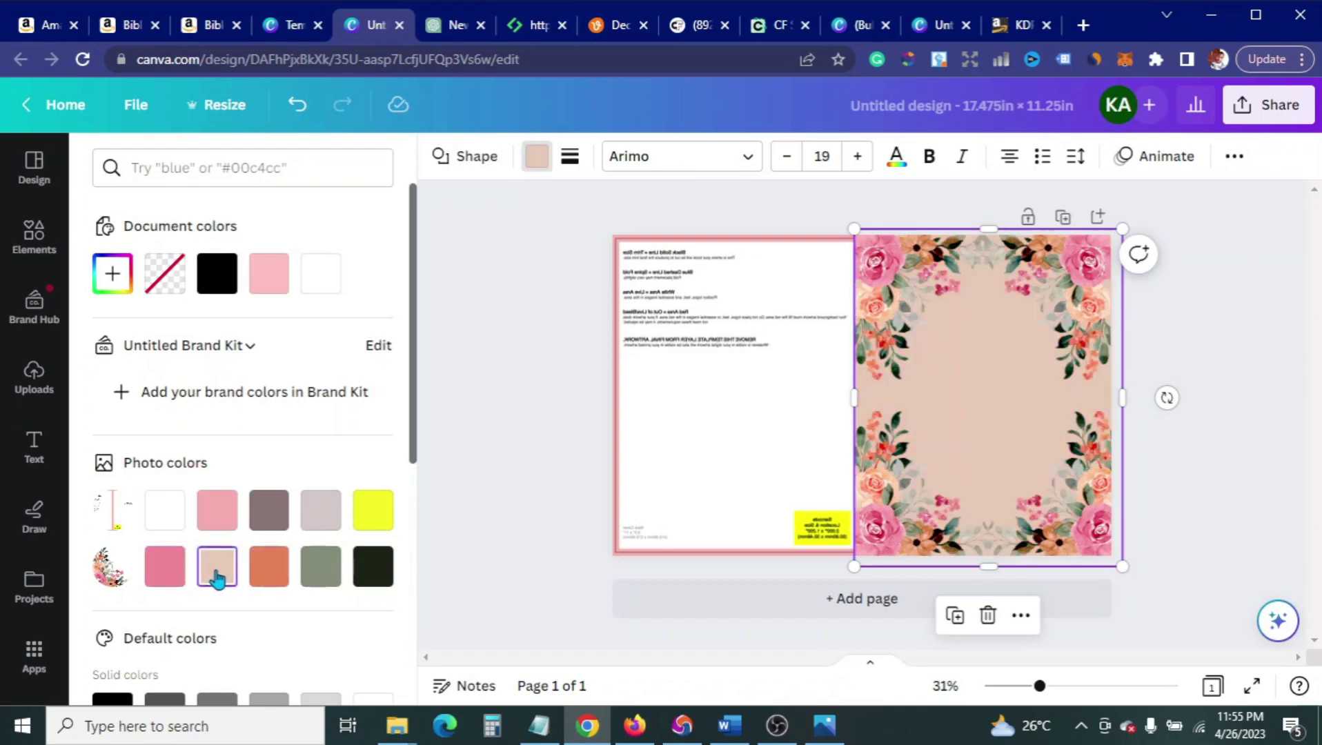
{"action": "left_click", "coordinate": [173, 578]}
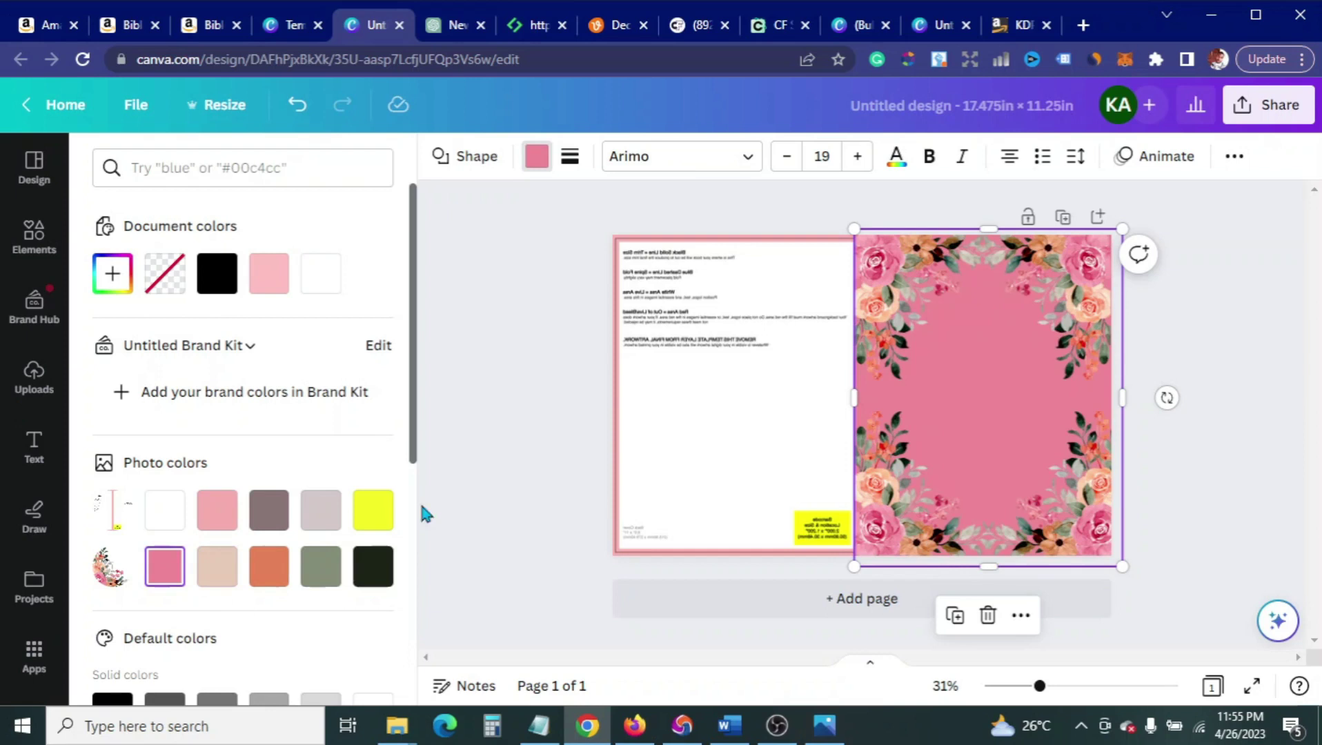
{"action": "left_click", "coordinate": [503, 449]}
Step: Enlarge the rose corner graphics on the front cover slightly, sizing the upper-left one to about 5.1 × 5.3 in
{"action": "left_click", "coordinate": [1023, 496]}
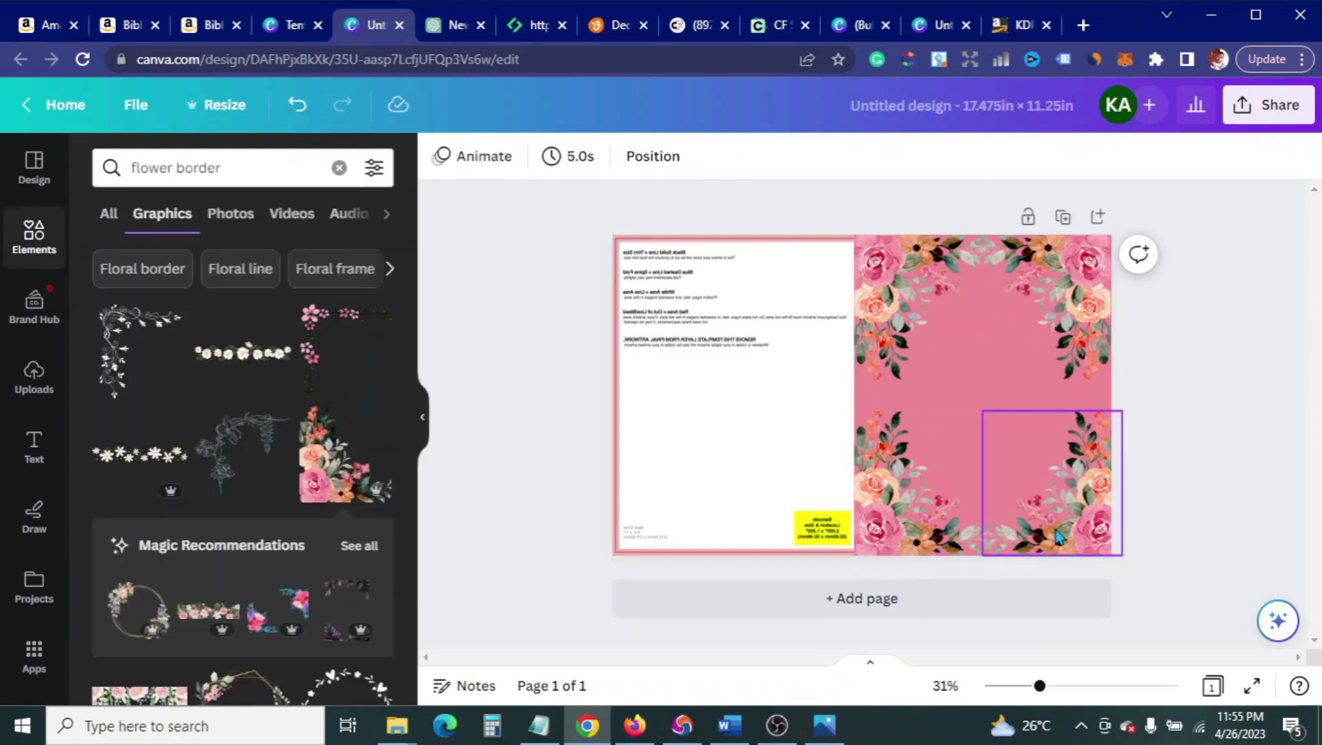
{"action": "left_click_drag", "start_coordinate": [986, 413], "coordinate": [905, 461]}
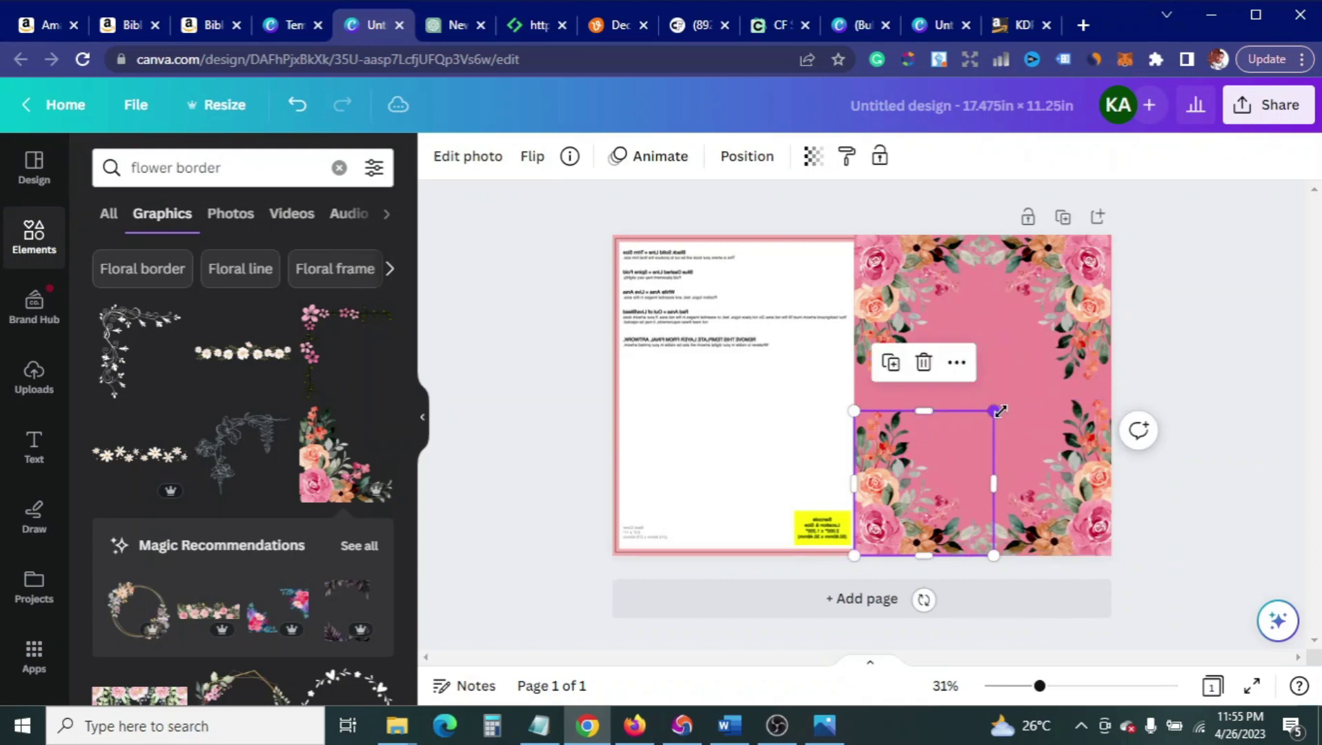
{"action": "left_click_drag", "start_coordinate": [1003, 411], "coordinate": [1008, 406]}
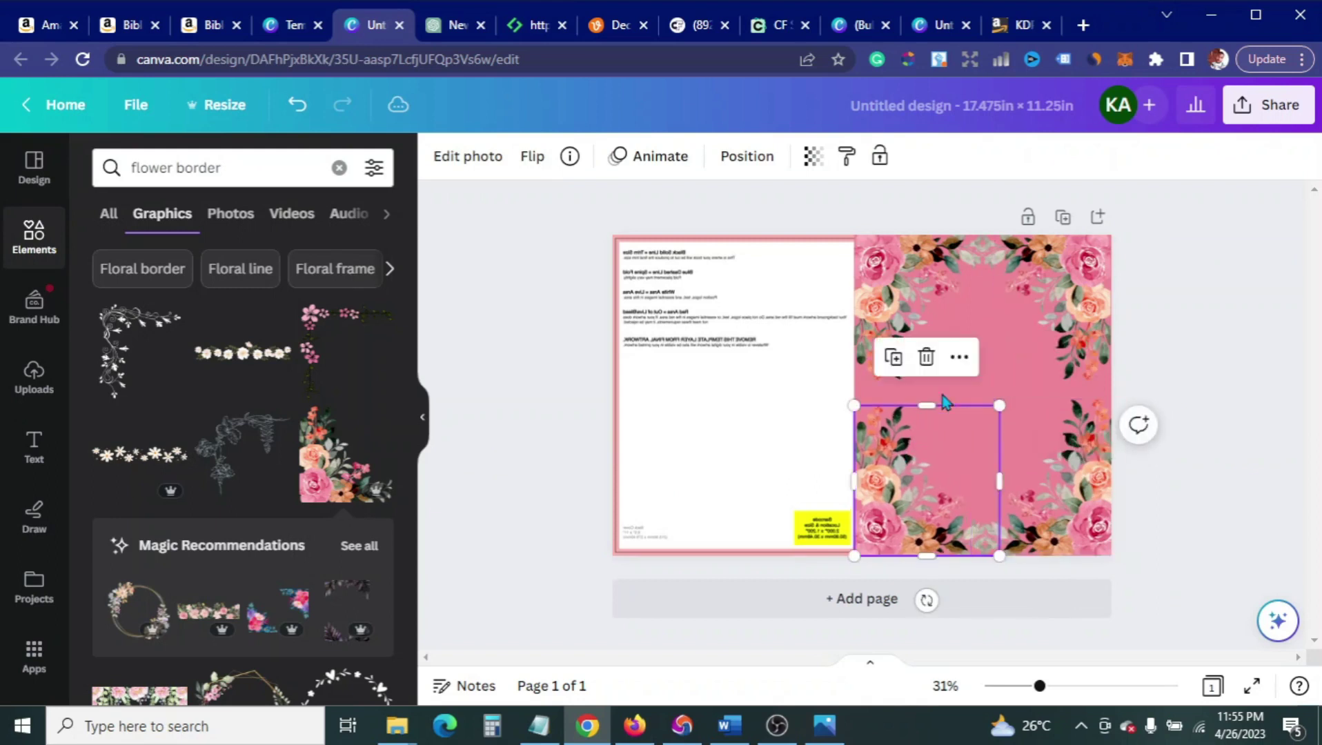
{"action": "left_click", "coordinate": [1070, 338]}
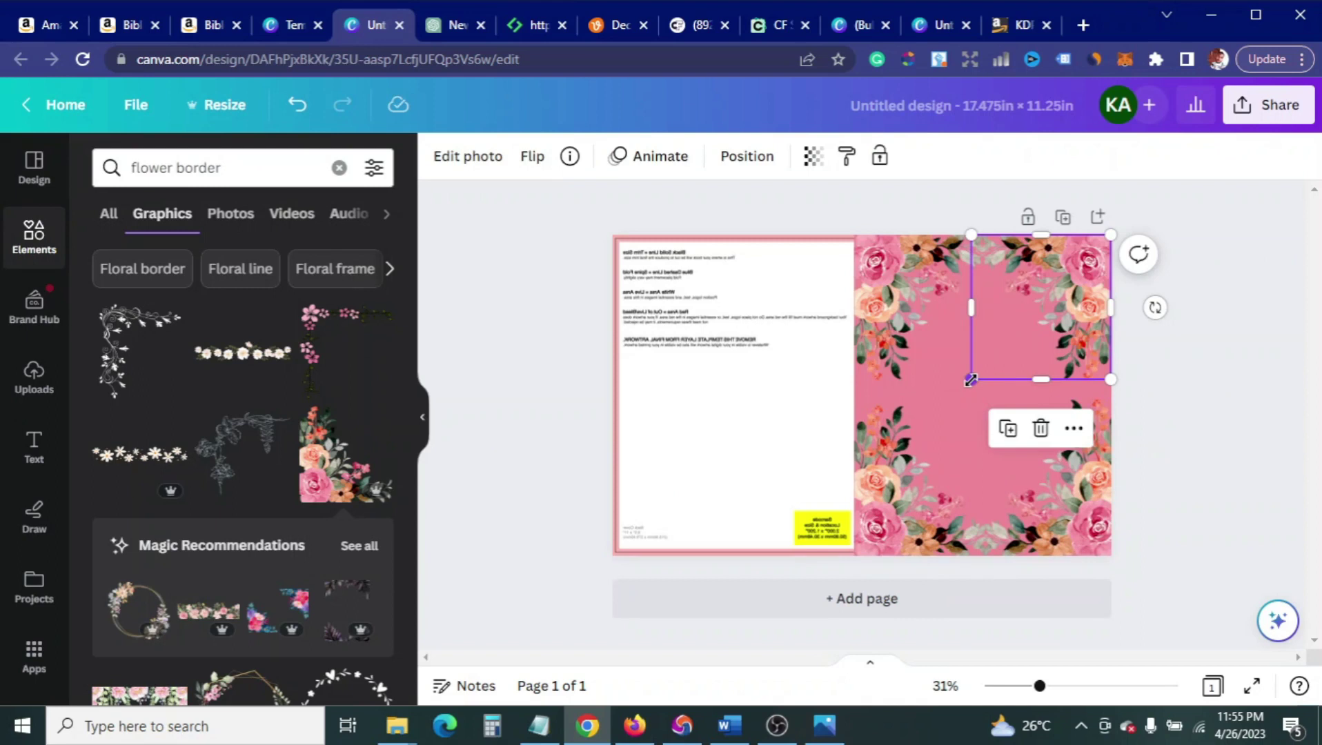
{"action": "left_click_drag", "start_coordinate": [969, 380], "coordinate": [1000, 386]}
{"action": "left_click", "coordinate": [968, 378]}
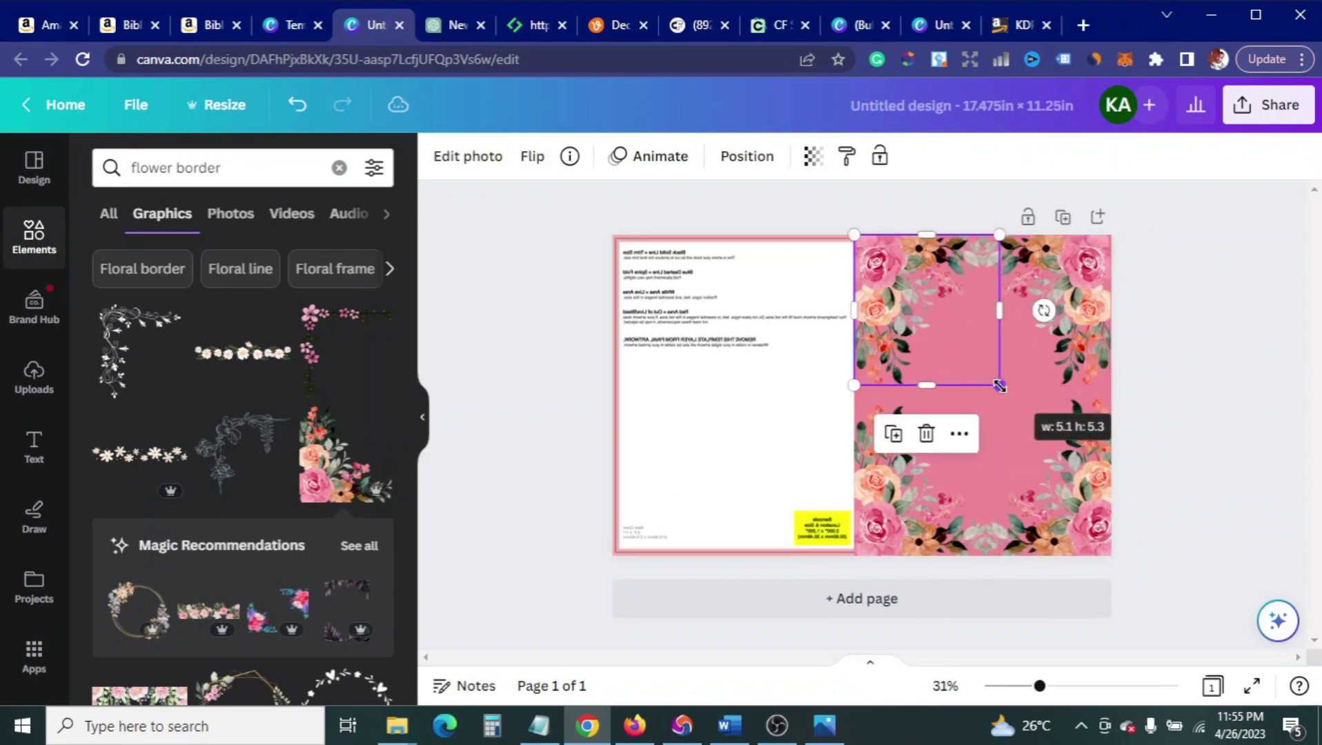
{"action": "left_click", "coordinate": [570, 374]}
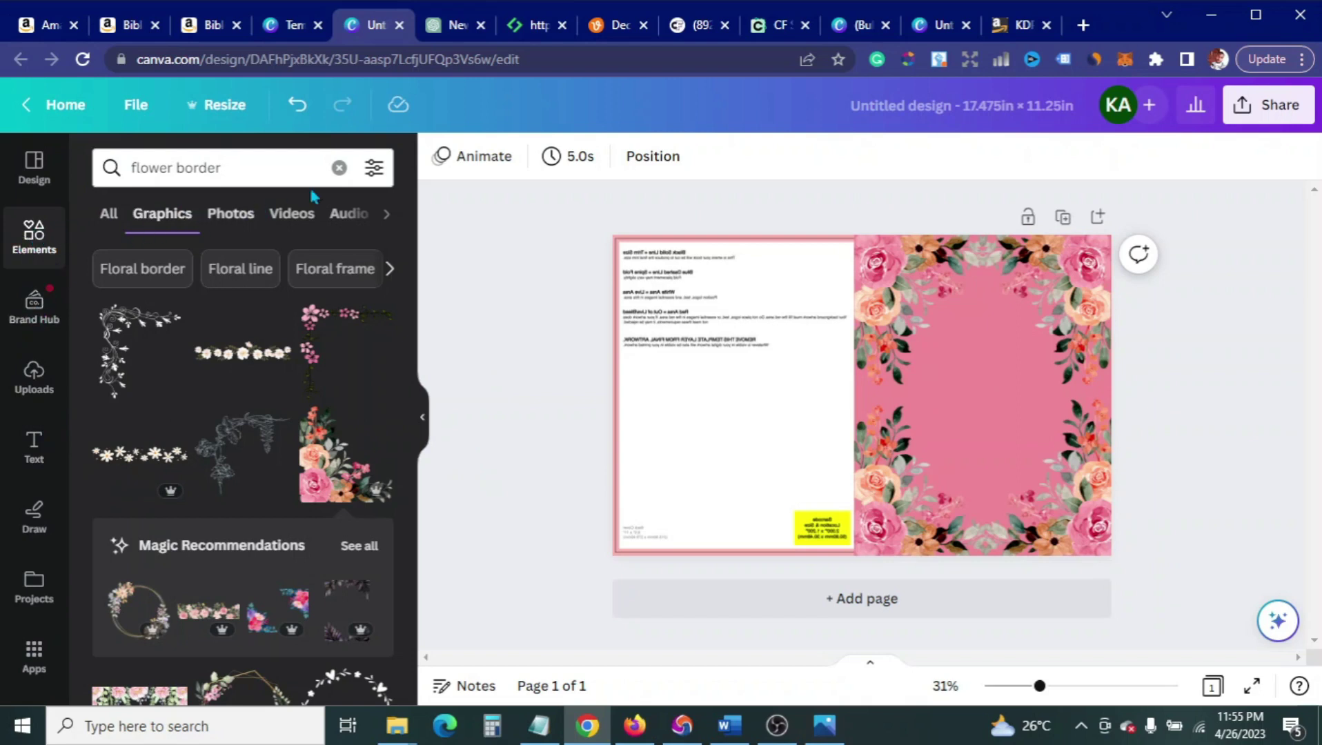
Step: Search the elements for "ribbon", limit the results to graphics, and look through them for a title banner
{"action": "left_click", "coordinate": [339, 168]}
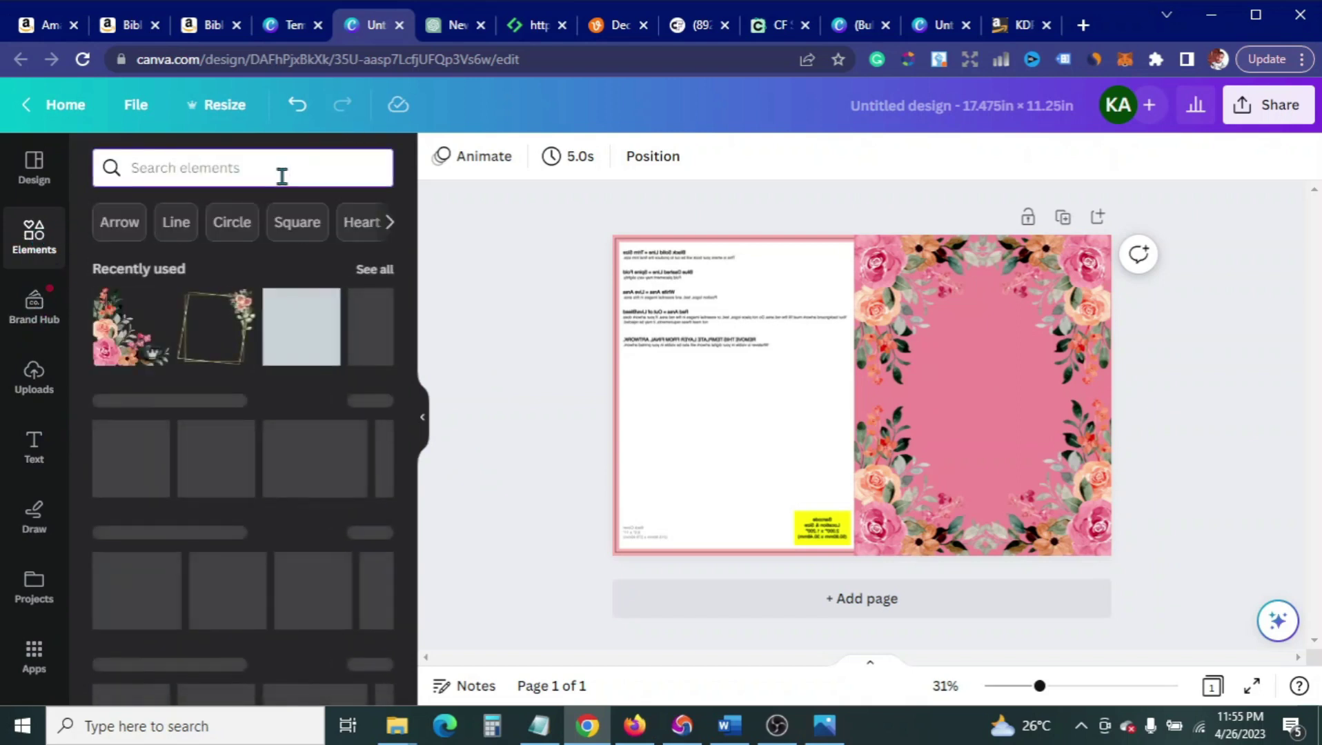
{"action": "type", "text": "r"}
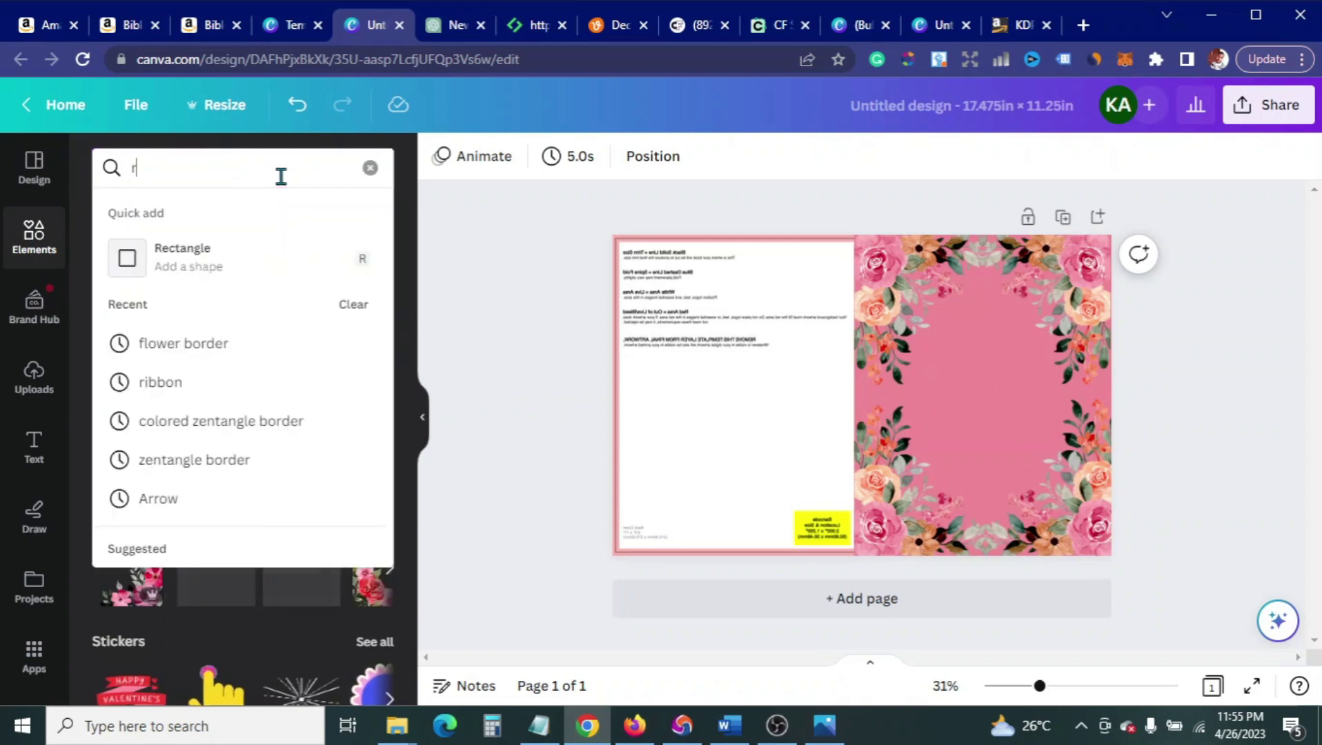
{"action": "type", "text": "ibb"}
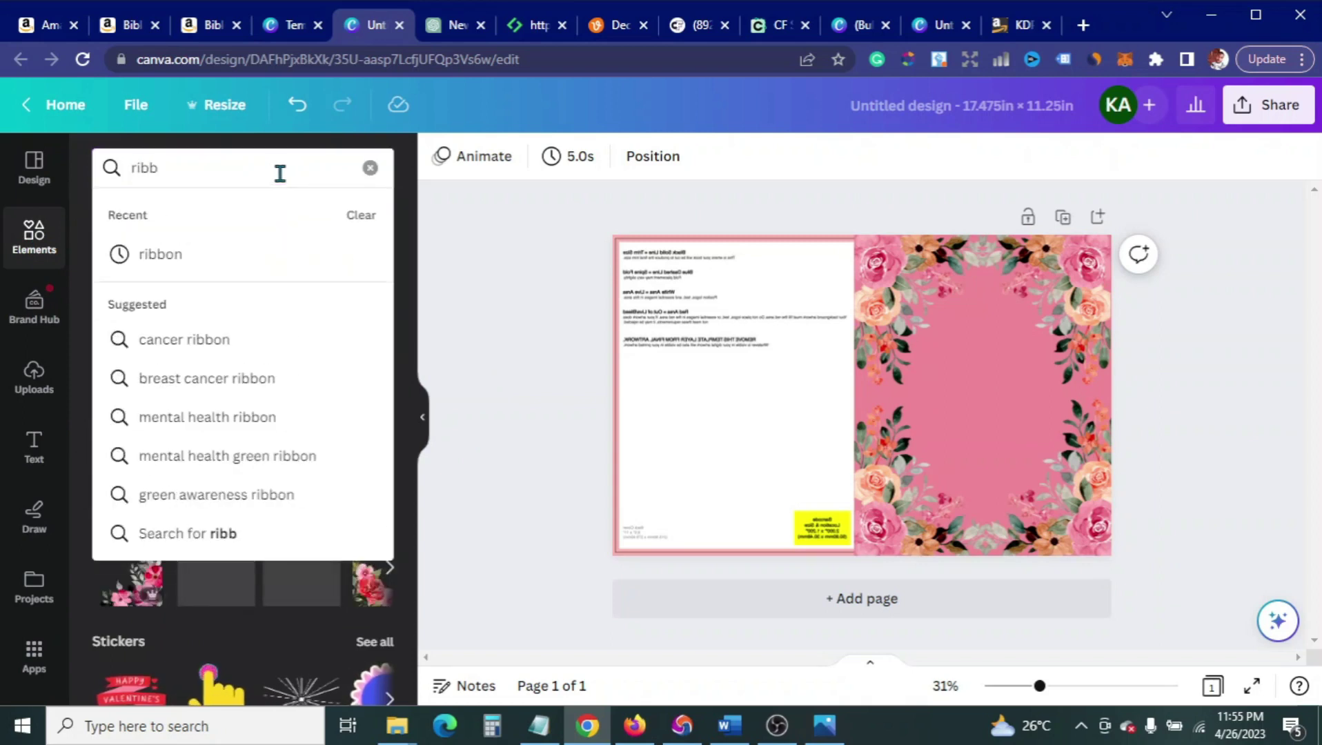
{"action": "left_click", "coordinate": [250, 256]}
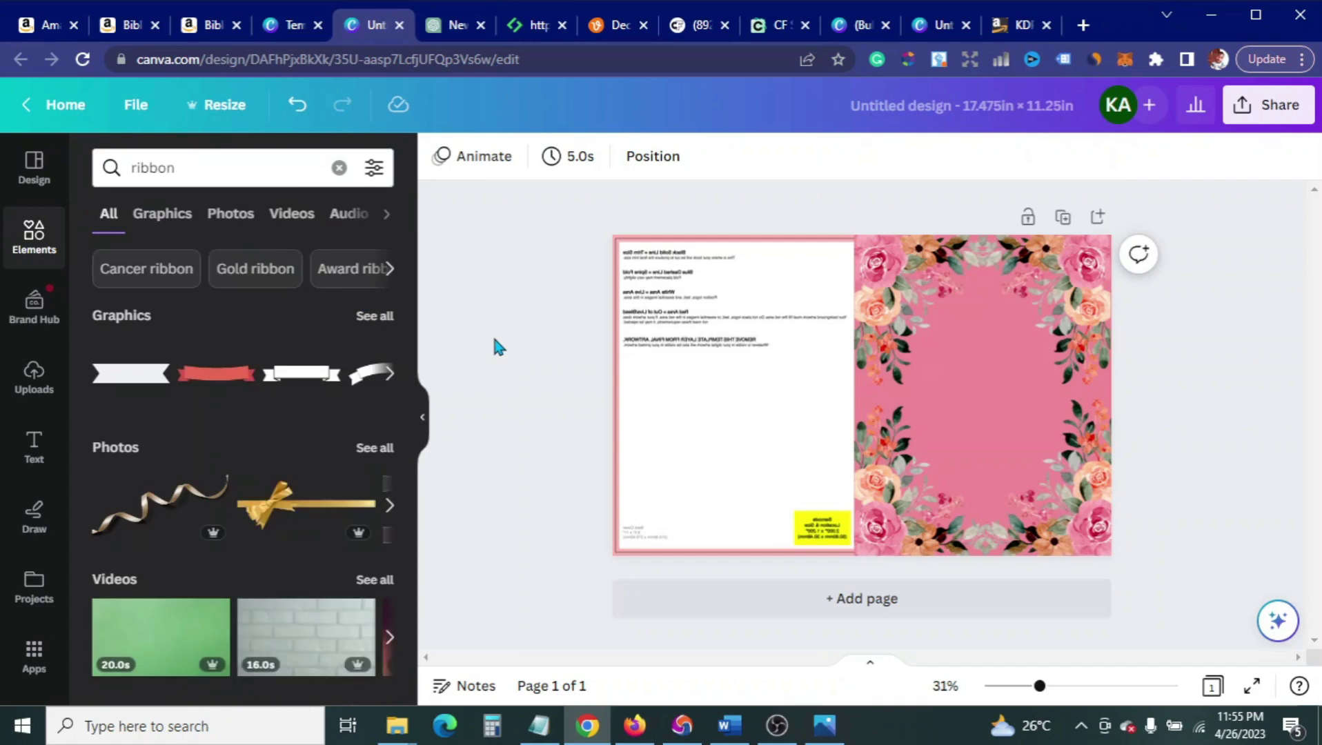
{"action": "left_click", "coordinate": [171, 215]}
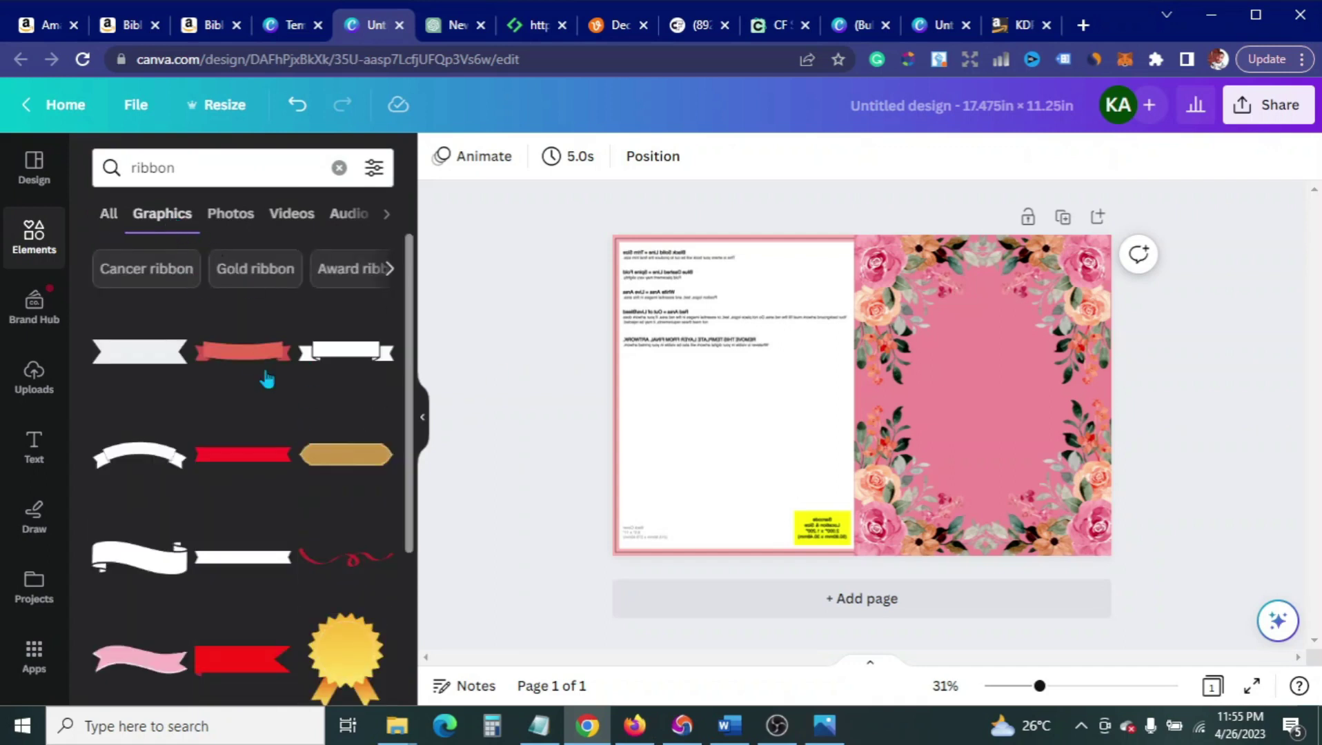
{"action": "scroll", "coordinate": [266, 378], "scroll_direction": "down", "scroll_amount": 7}
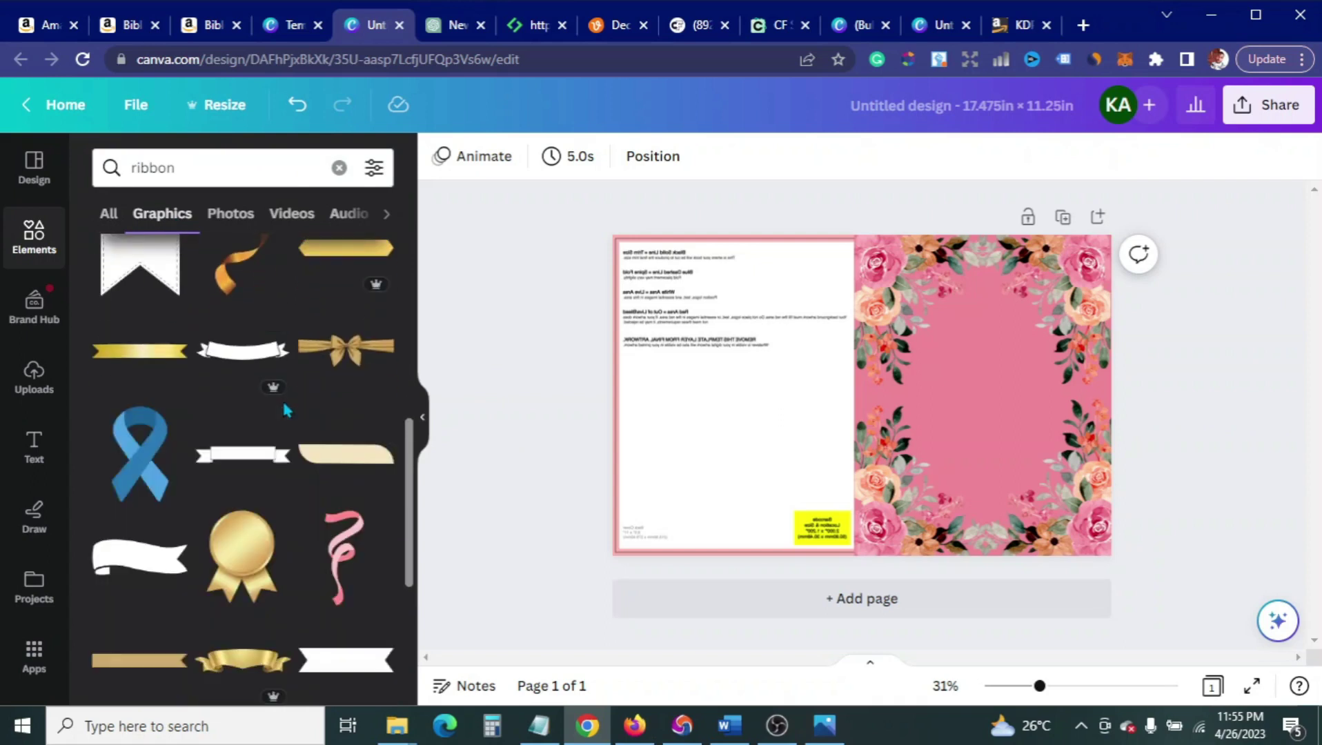
{"action": "scroll", "coordinate": [285, 408], "scroll_direction": "down", "scroll_amount": 4}
{"action": "scroll", "coordinate": [285, 412], "scroll_direction": "down", "scroll_amount": 3}
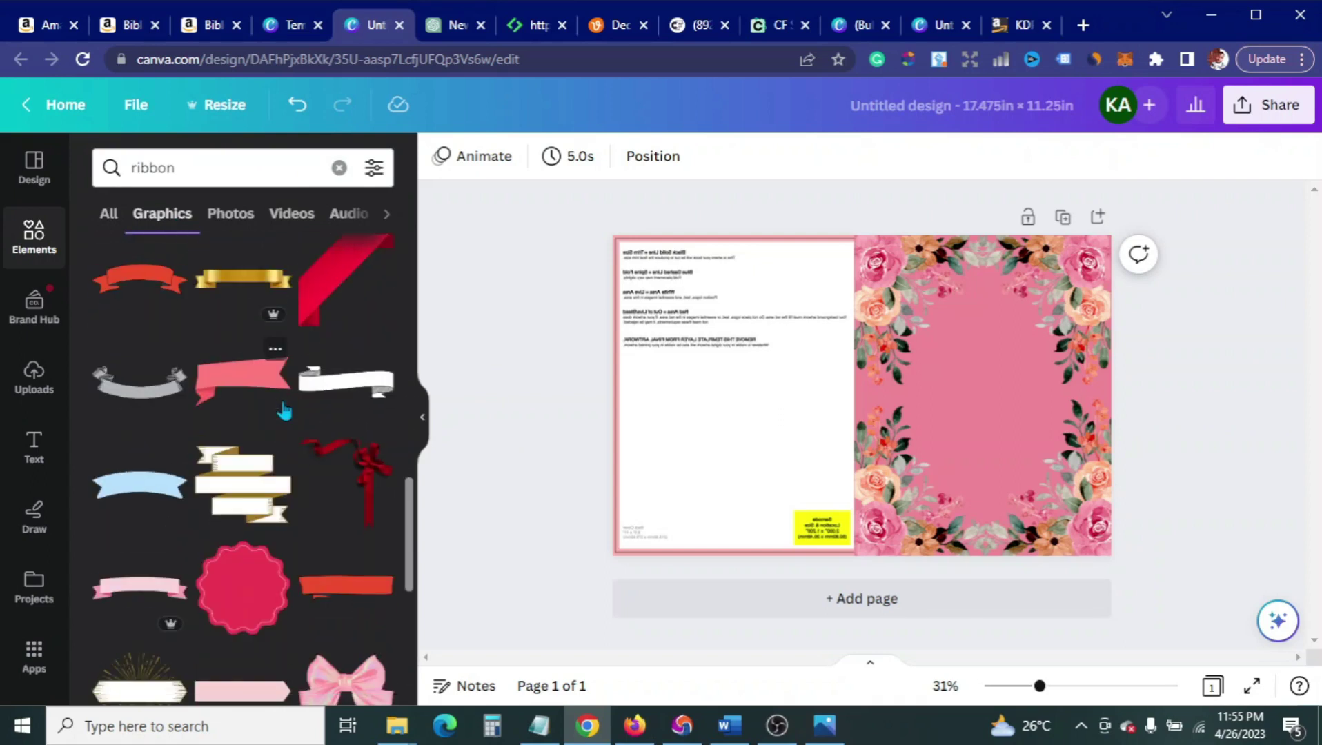
{"action": "scroll", "coordinate": [283, 411], "scroll_direction": "down", "scroll_amount": 8}
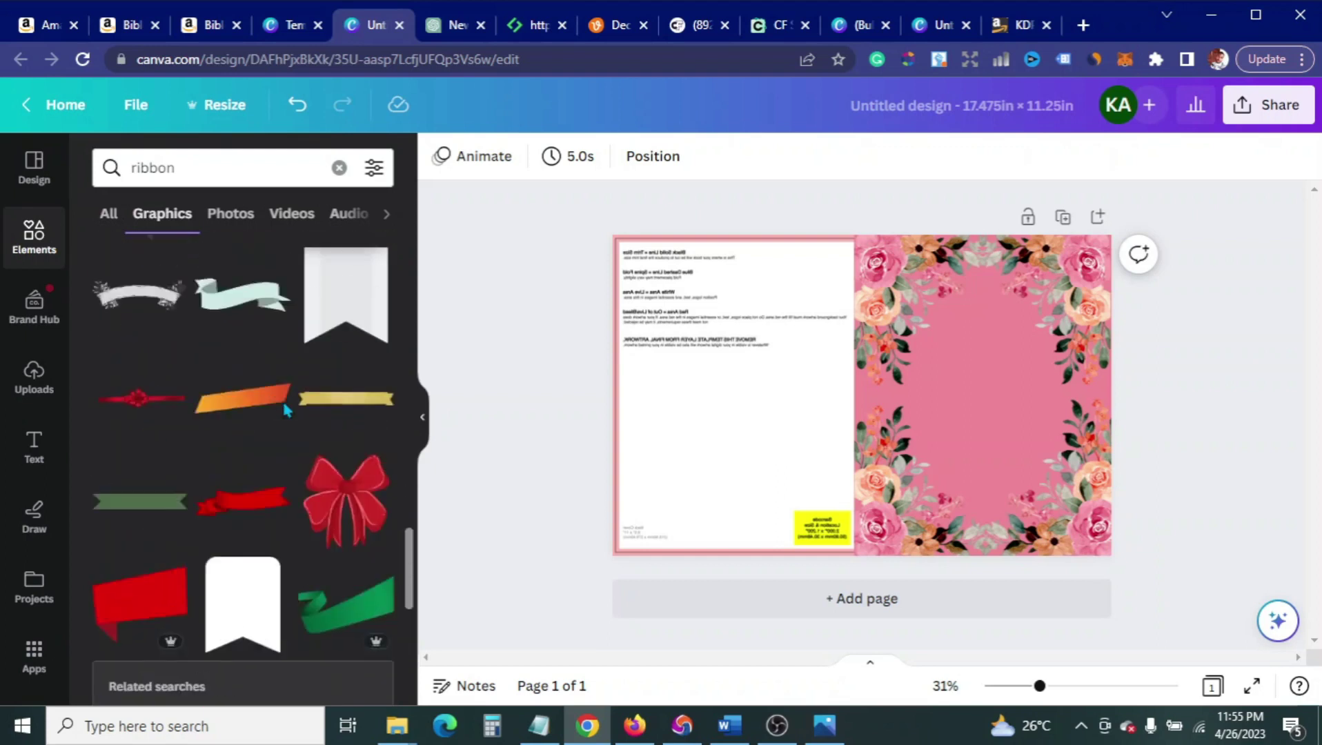
{"action": "scroll", "coordinate": [284, 411], "scroll_direction": "down", "scroll_amount": 3}
{"action": "scroll", "coordinate": [283, 411], "scroll_direction": "down", "scroll_amount": 3}
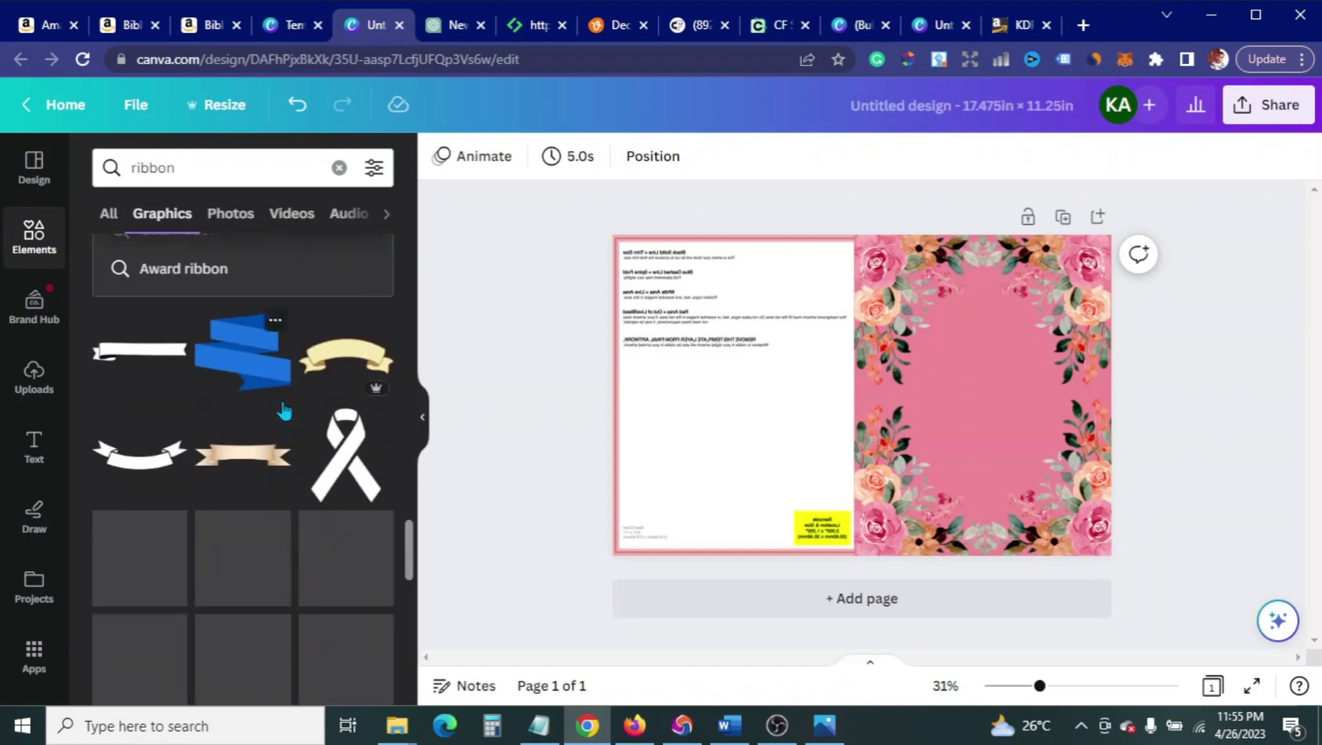
{"action": "scroll", "coordinate": [283, 407], "scroll_direction": "down", "scroll_amount": 1}
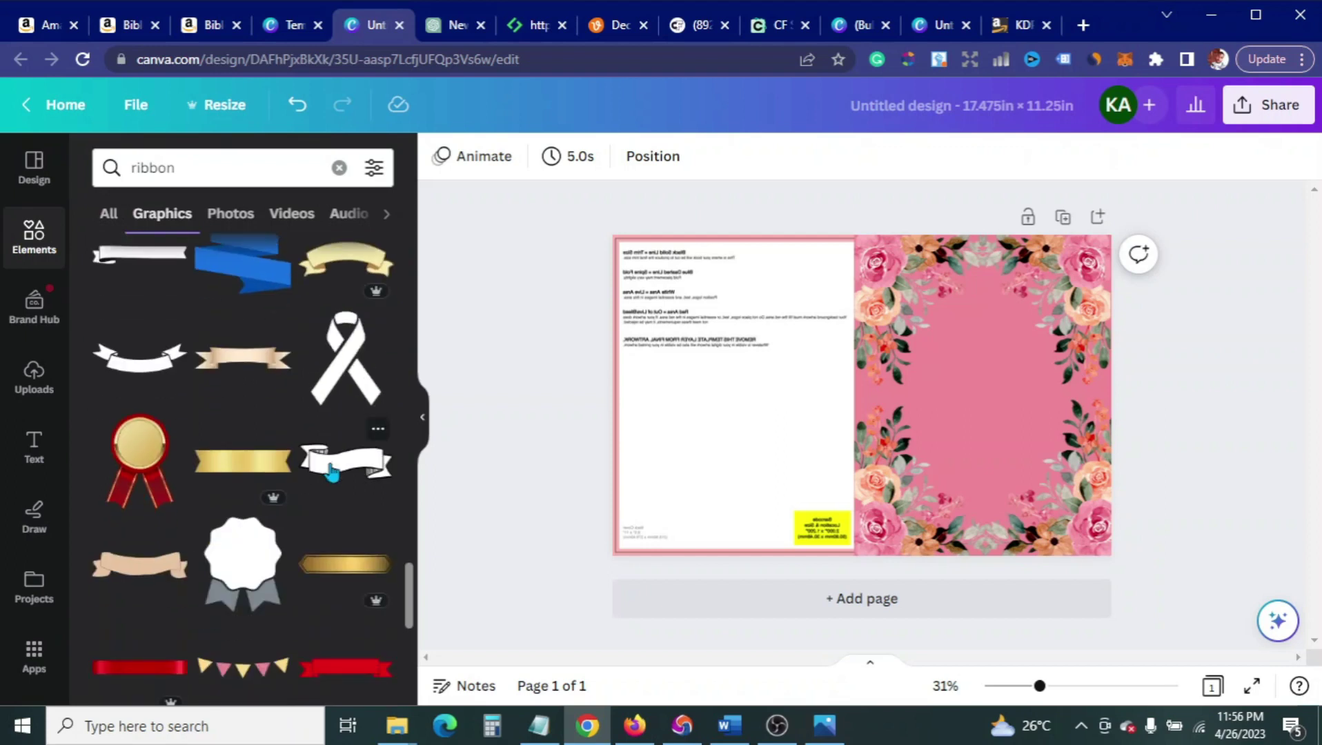
Step: Try the black-outlined white ribbon banner on the cover and delete it
{"action": "left_click", "coordinate": [322, 465]}
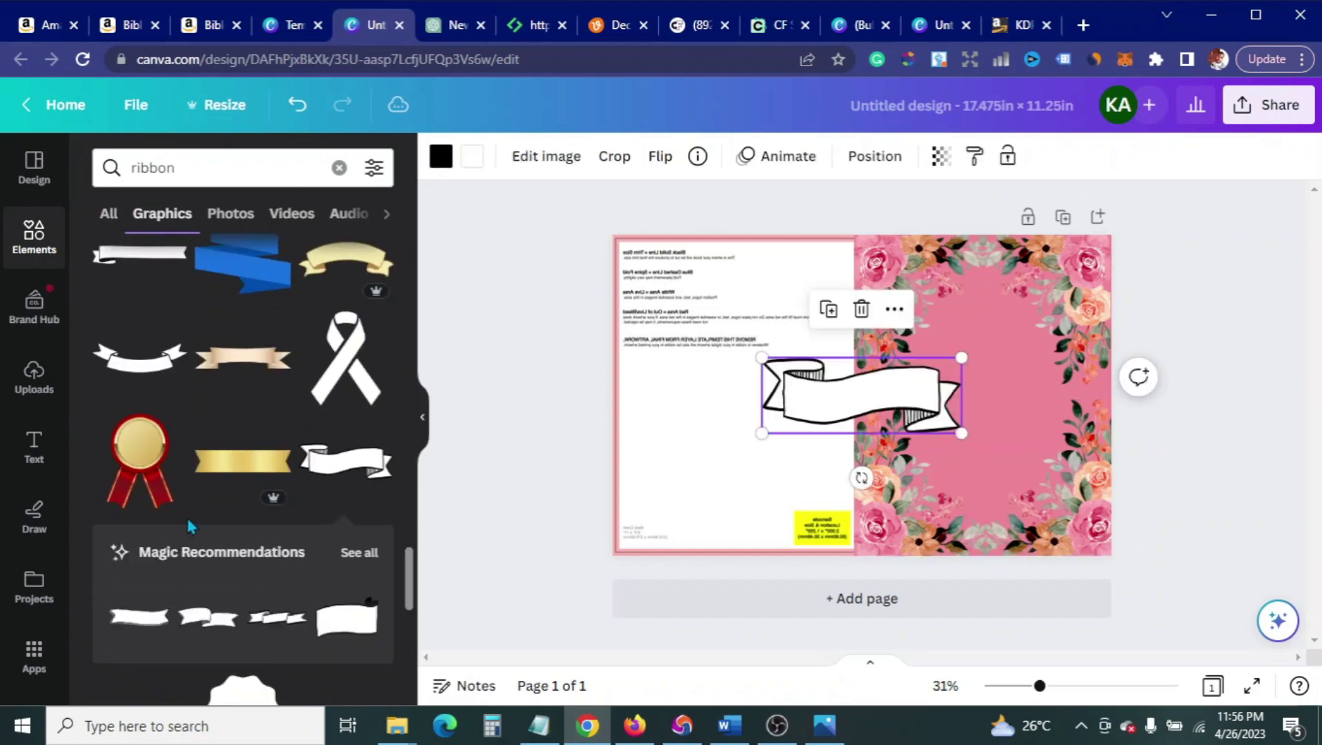
{"action": "scroll", "coordinate": [189, 524], "scroll_direction": "down", "scroll_amount": 8}
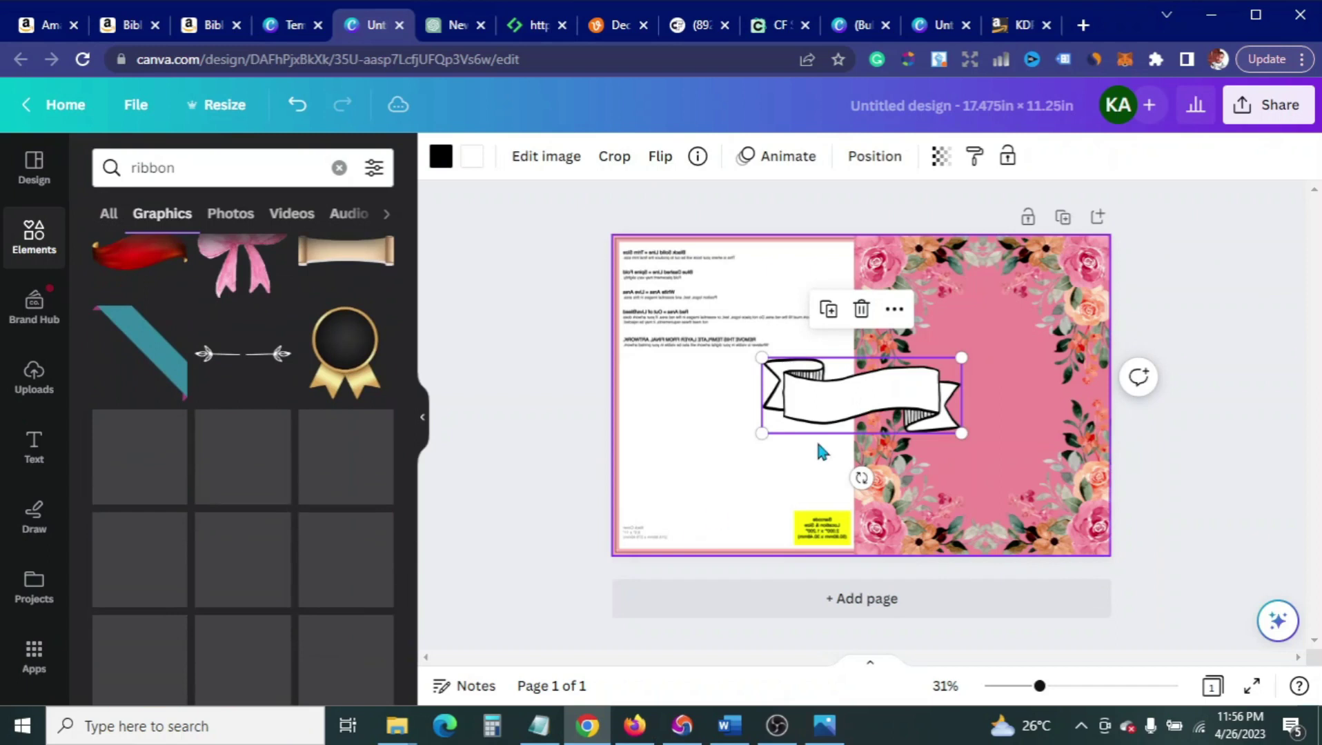
{"action": "scroll", "coordinate": [374, 508], "scroll_direction": "down", "scroll_amount": 4}
{"action": "left_click", "coordinate": [861, 309]}
Step: Compare the ribbon graphics with the banner on the reference book's Amazon cover and place the cream ribbon on the lower front cover
{"action": "scroll", "coordinate": [271, 524], "scroll_direction": "down", "scroll_amount": 5}
{"action": "scroll", "coordinate": [272, 524], "scroll_direction": "down", "scroll_amount": 5}
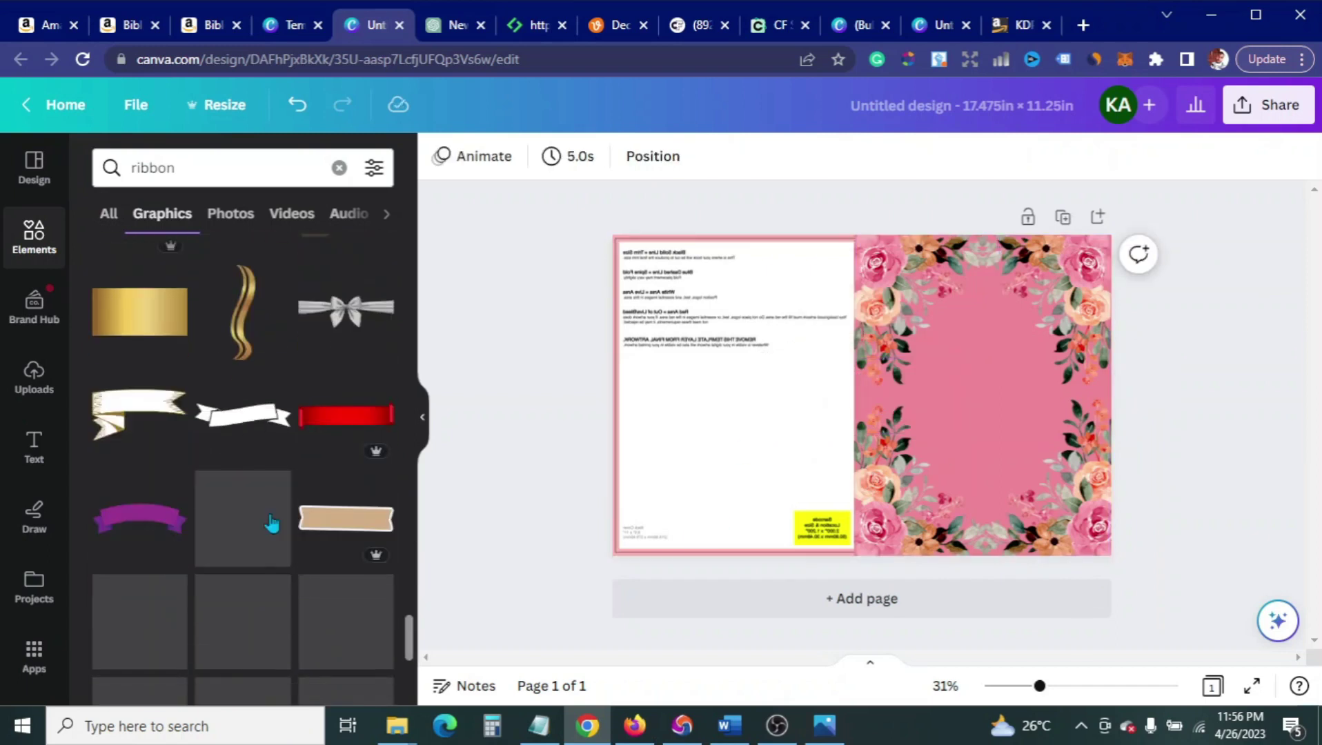
{"action": "scroll", "coordinate": [271, 525], "scroll_direction": "down", "scroll_amount": 4}
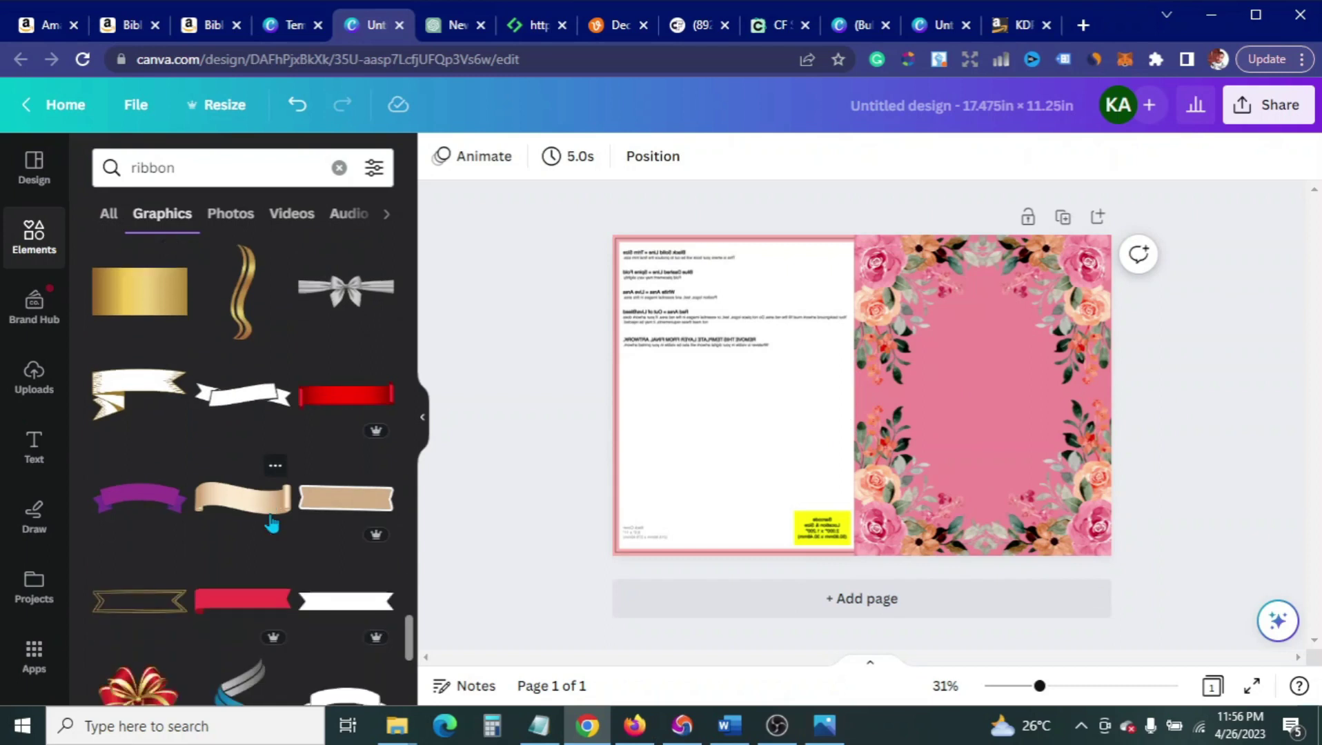
{"action": "scroll", "coordinate": [271, 520], "scroll_direction": "down", "scroll_amount": 6}
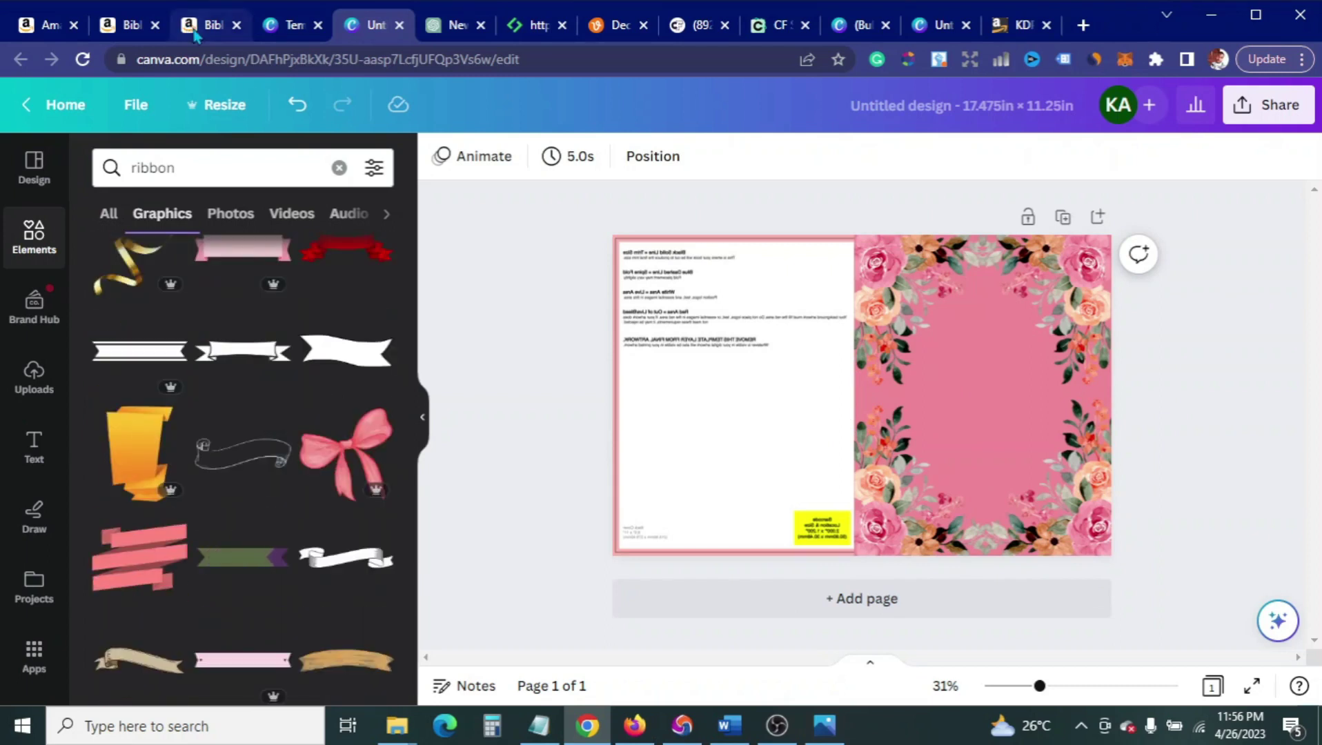
{"action": "key", "text": "ctrl+3"}
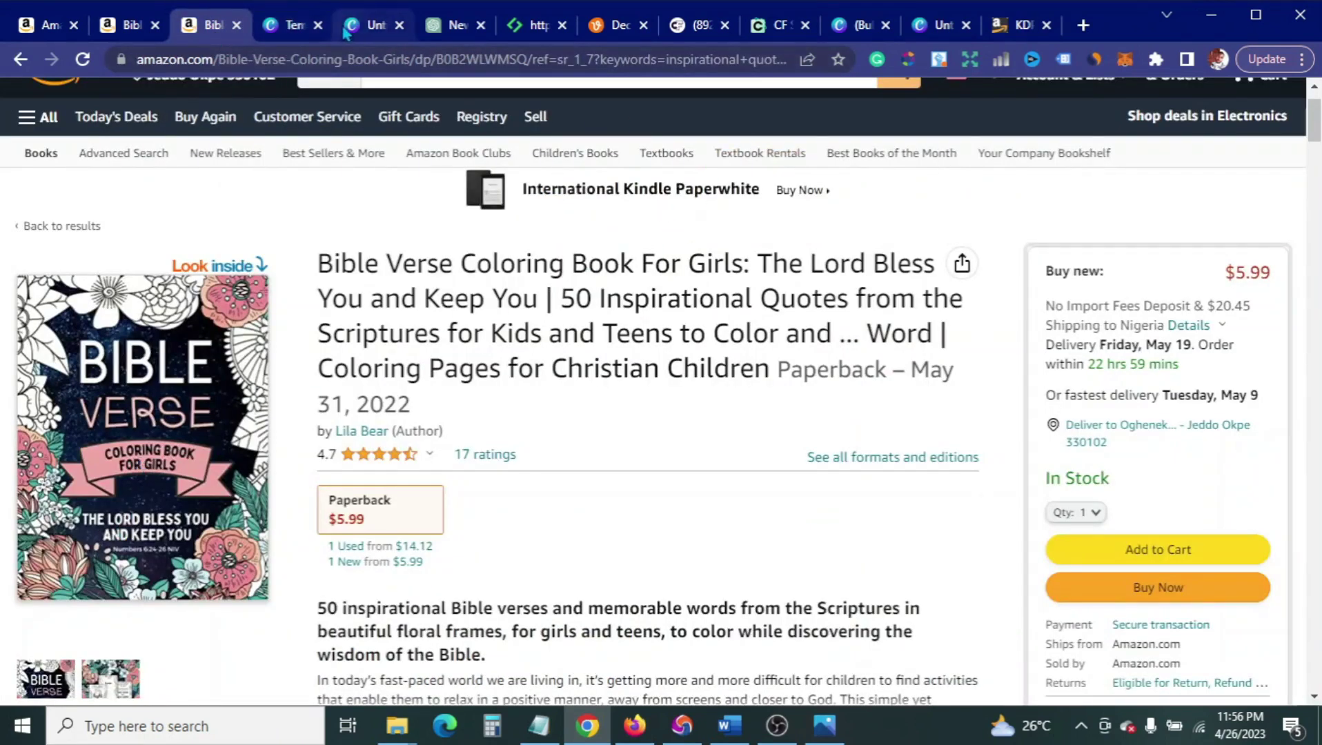
{"action": "left_click", "coordinate": [366, 26]}
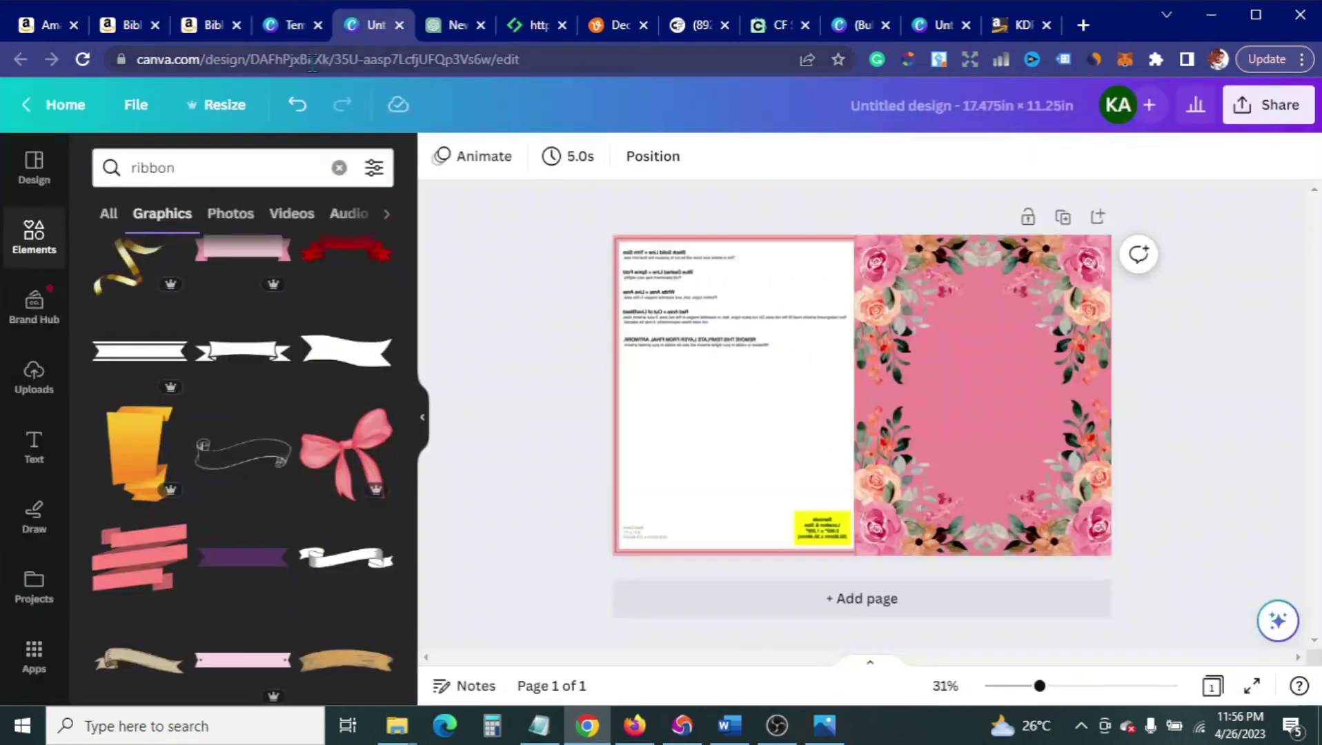
{"action": "scroll", "coordinate": [232, 441], "scroll_direction": "down", "scroll_amount": 5}
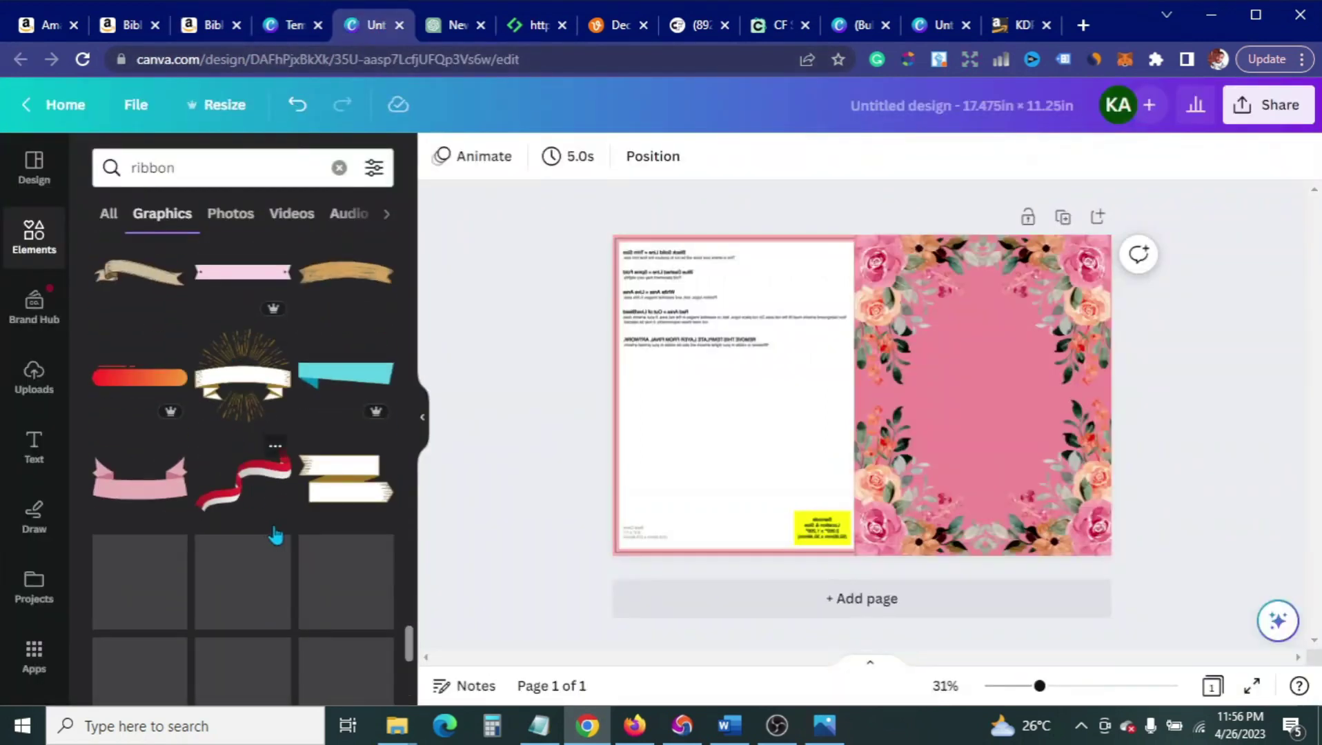
{"action": "scroll", "coordinate": [271, 533], "scroll_direction": "down", "scroll_amount": 7}
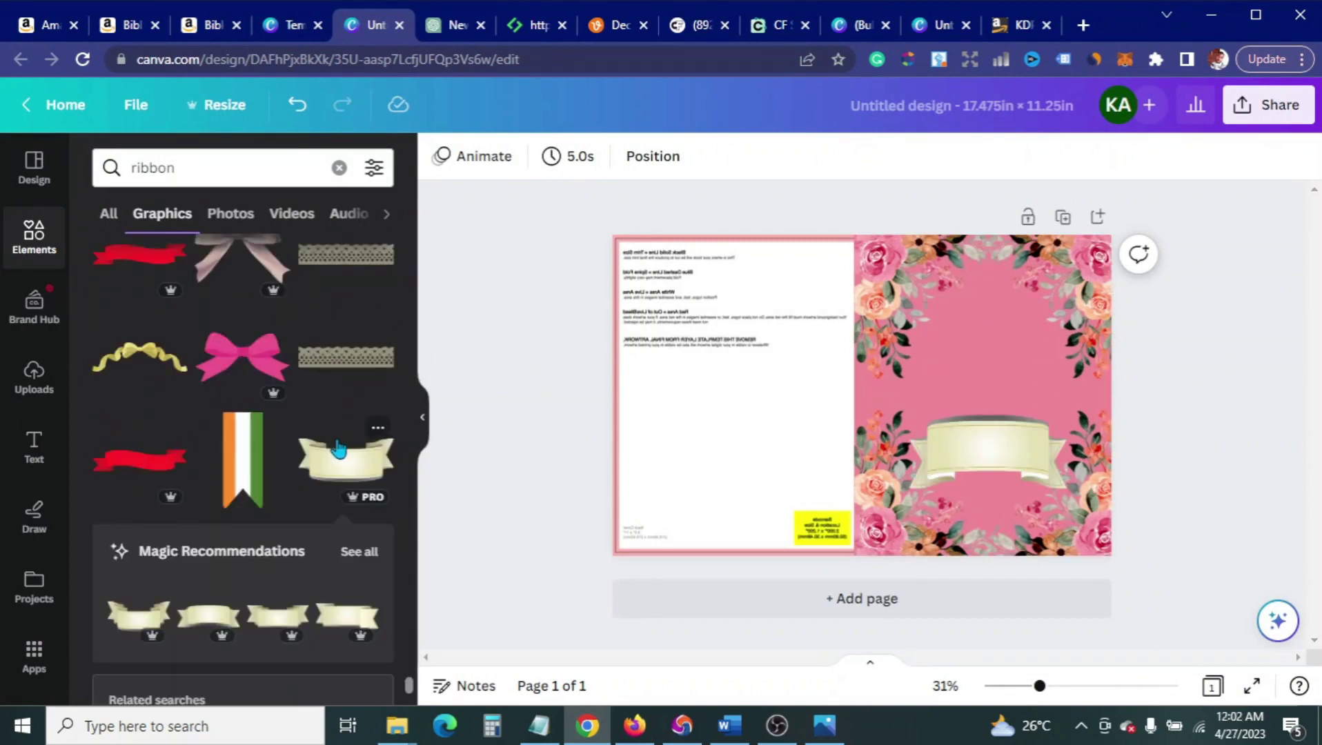
Step: Look through more ribbon graphics for alternatives to the cream banner
{"action": "scroll", "coordinate": [338, 448], "scroll_direction": "down", "scroll_amount": 8}
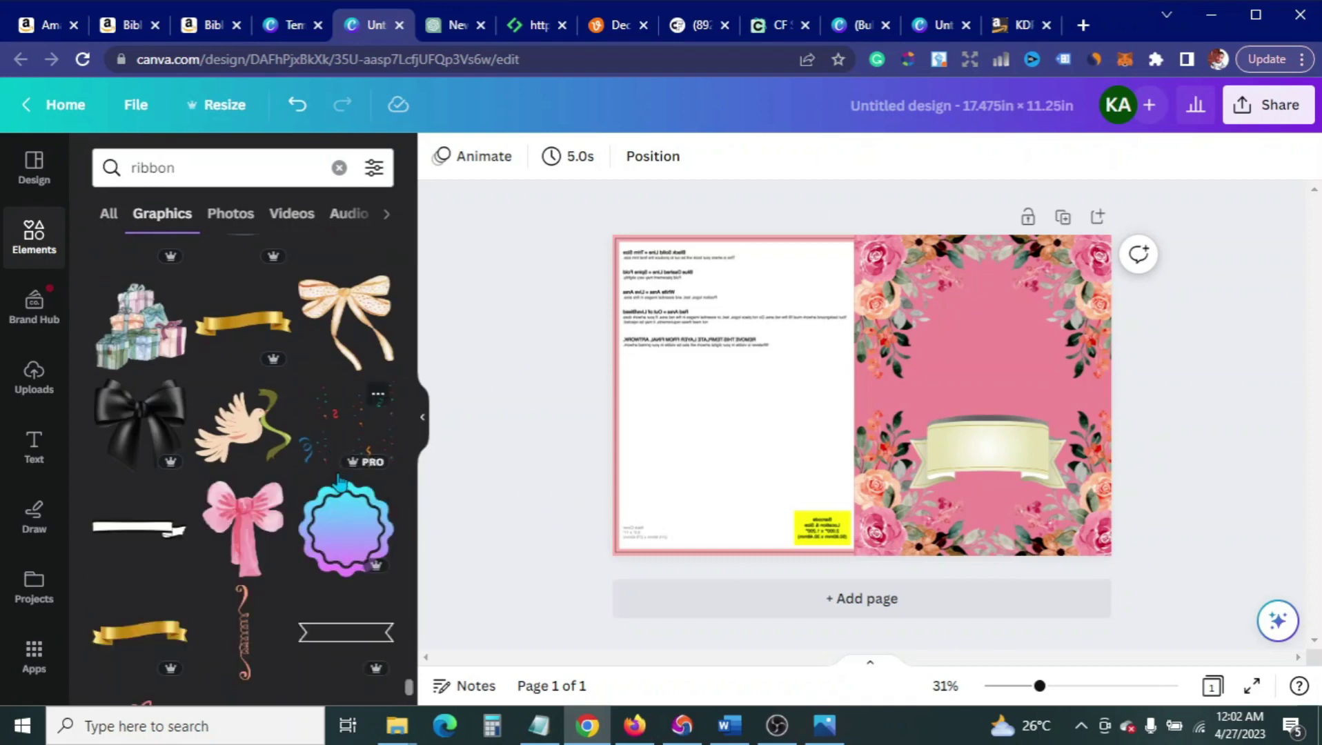
{"action": "scroll", "coordinate": [332, 561], "scroll_direction": "down", "scroll_amount": 4}
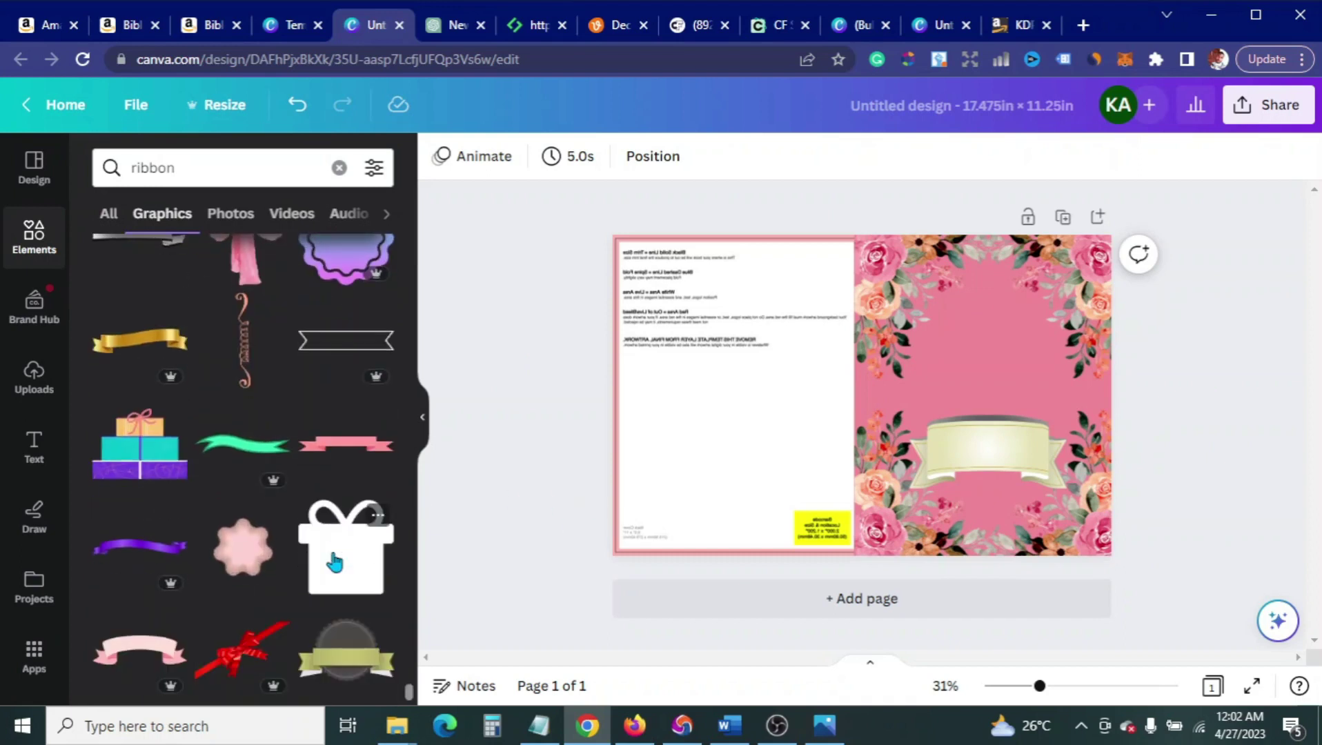
{"action": "scroll", "coordinate": [334, 562], "scroll_direction": "down", "scroll_amount": 5}
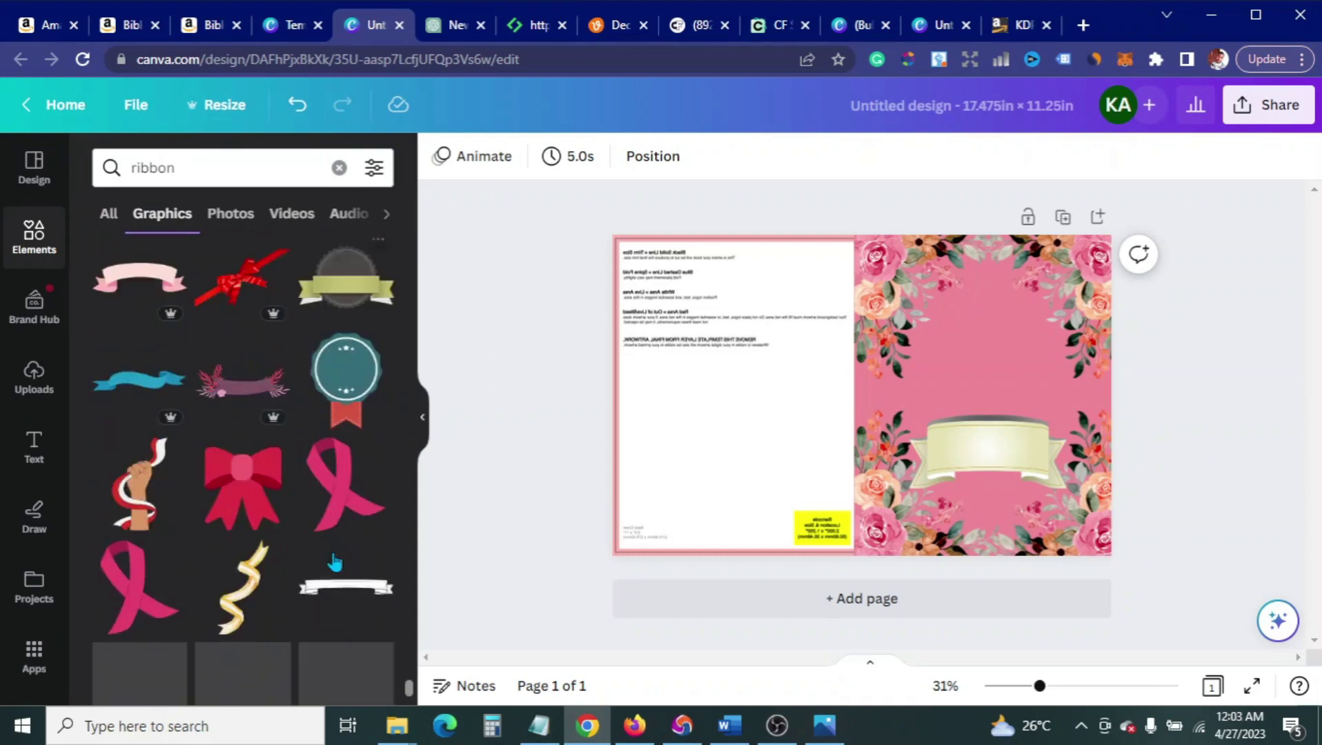
{"action": "scroll", "coordinate": [338, 561], "scroll_direction": "up", "scroll_amount": 4}
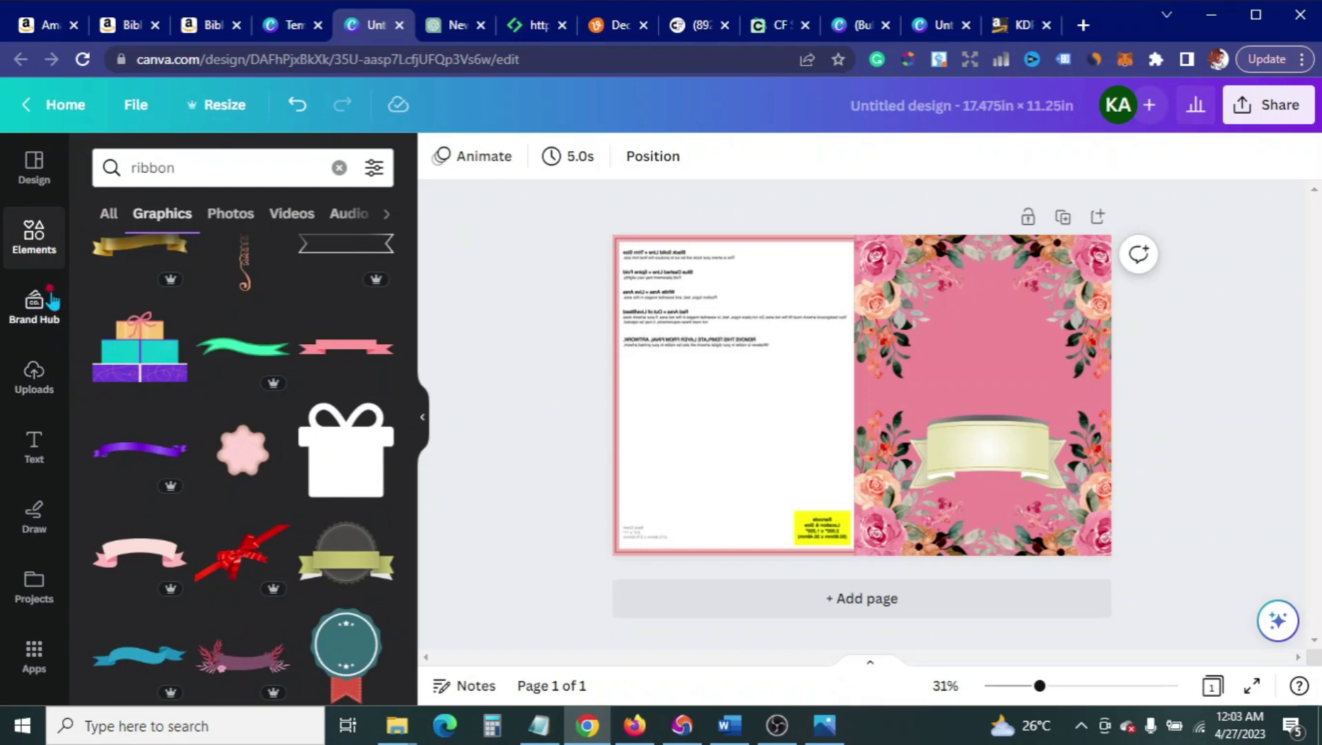
Step: Browse the text font combinations and add the recently used "cold, smooth & tasty." design to the cover
{"action": "left_click", "coordinate": [34, 445]}
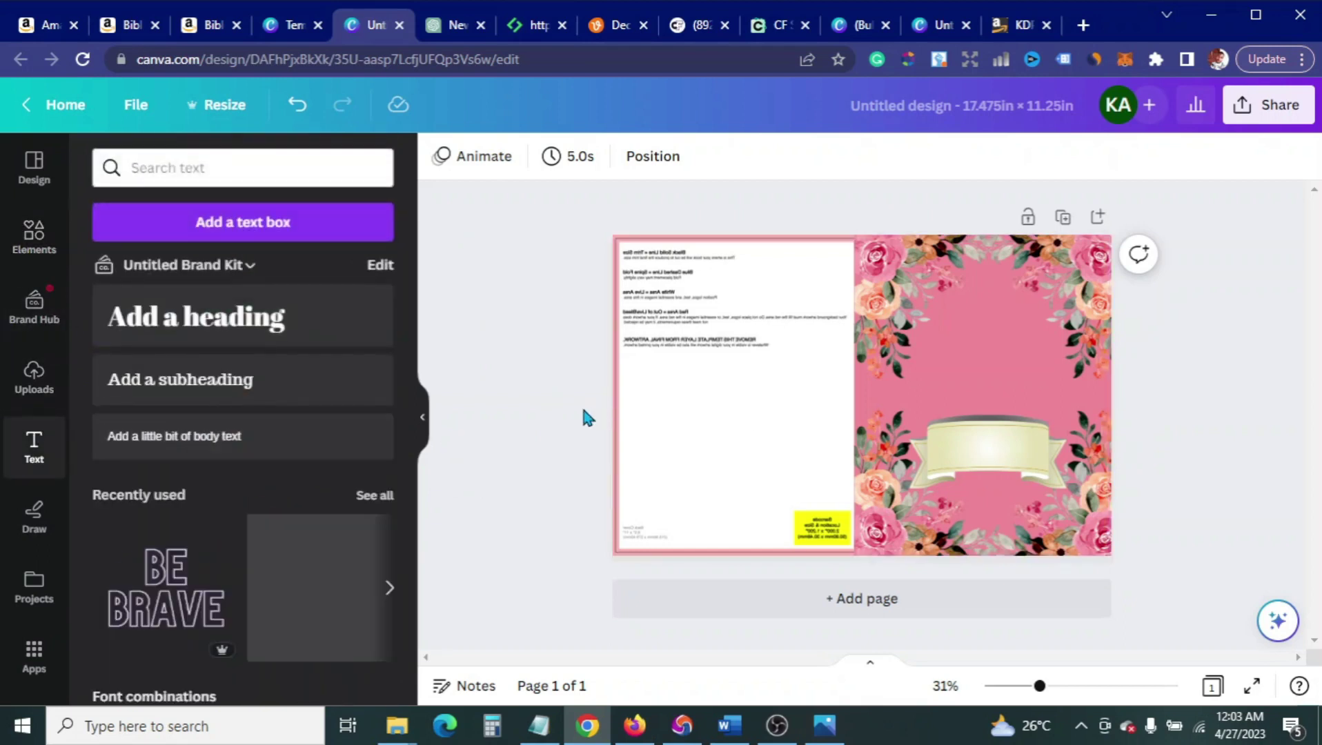
{"action": "scroll", "coordinate": [340, 497], "scroll_direction": "down", "scroll_amount": 5}
{"action": "scroll", "coordinate": [341, 497], "scroll_direction": "down", "scroll_amount": 4}
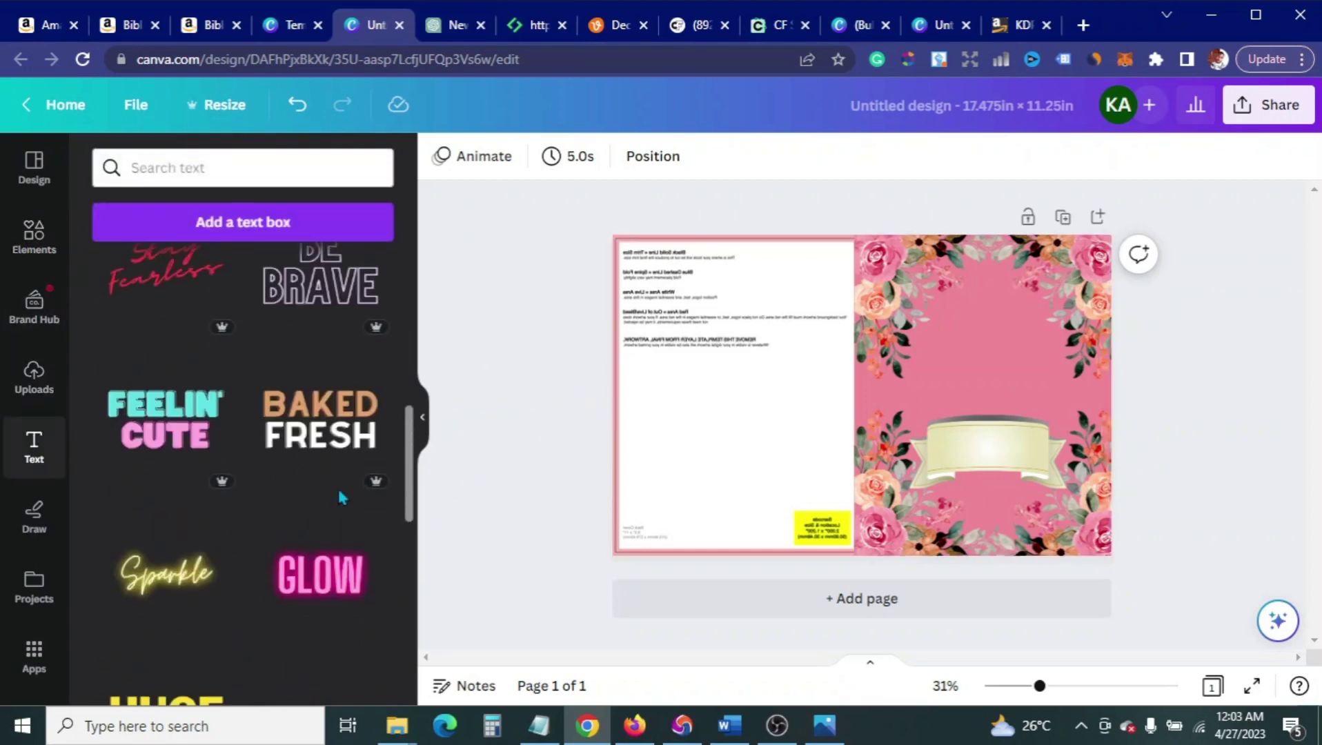
{"action": "scroll", "coordinate": [340, 497], "scroll_direction": "up", "scroll_amount": 9}
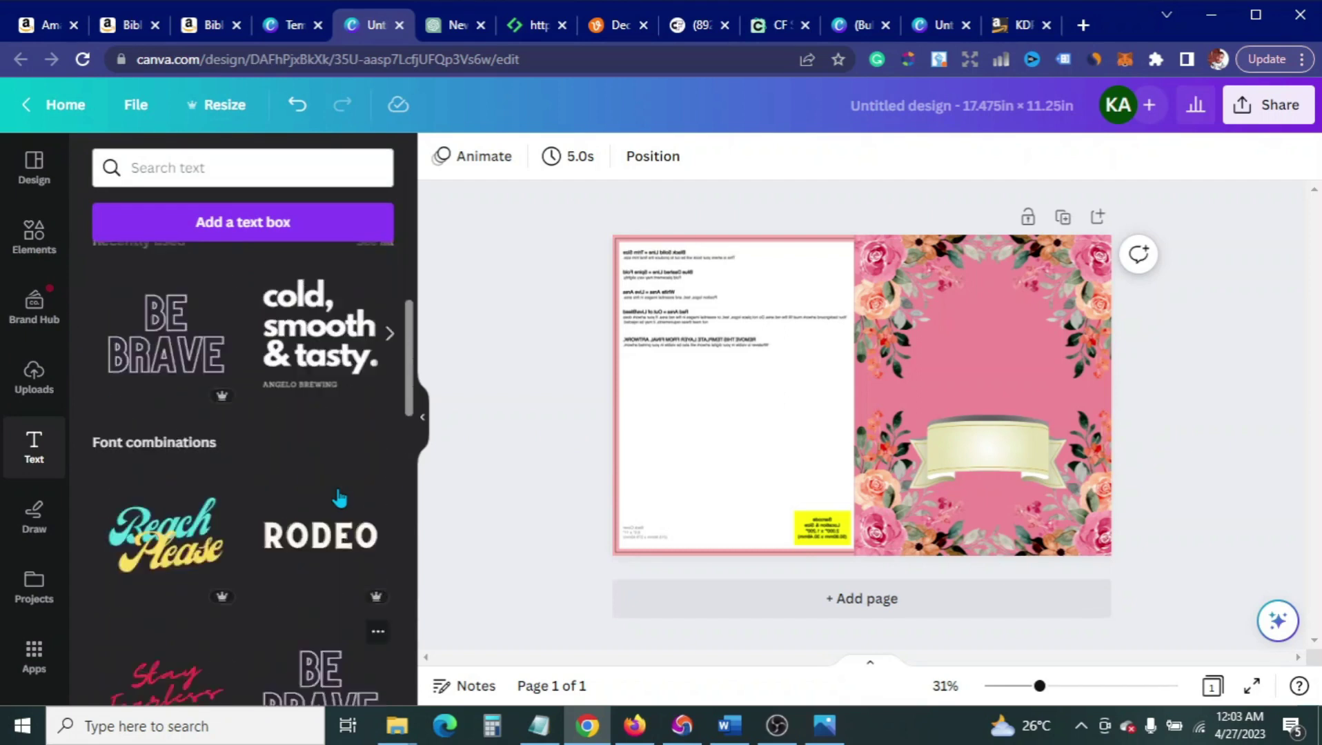
{"action": "scroll", "coordinate": [338, 504], "scroll_direction": "down", "scroll_amount": 8}
{"action": "scroll", "coordinate": [324, 495], "scroll_direction": "down", "scroll_amount": 4}
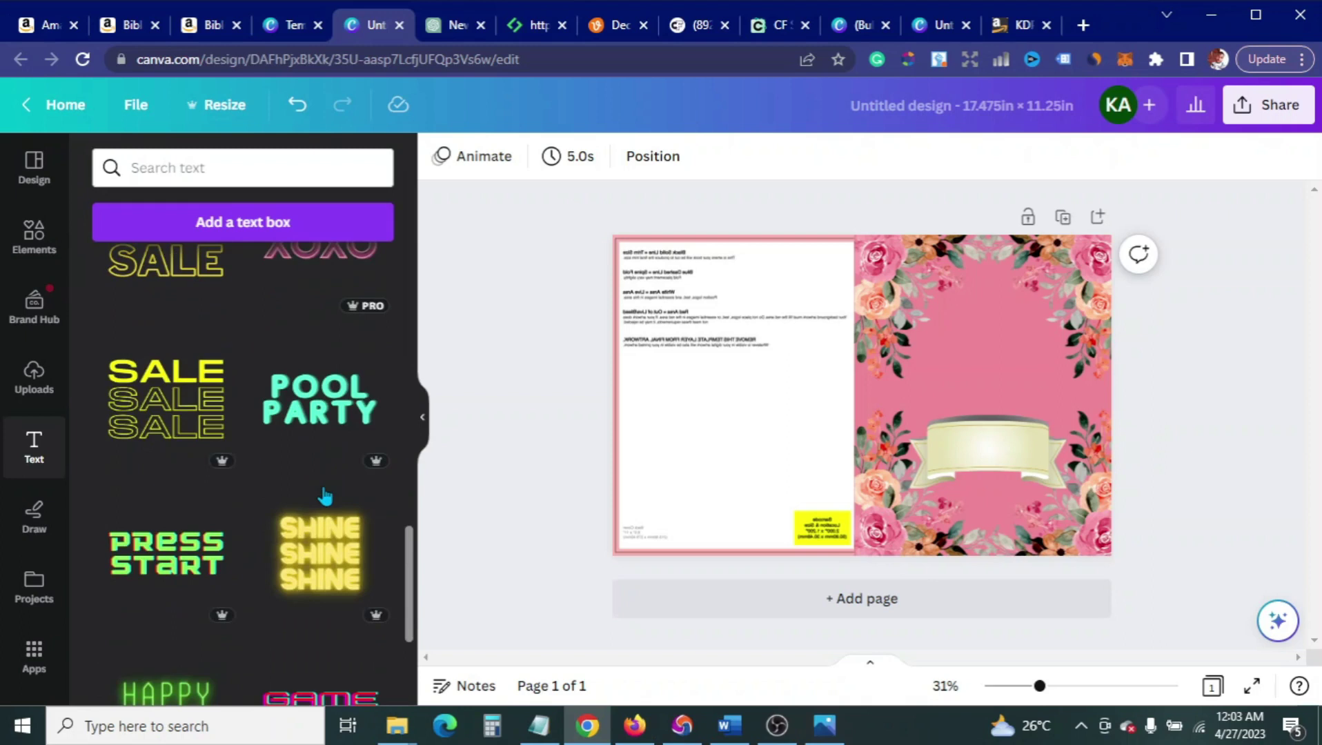
{"action": "scroll", "coordinate": [324, 495], "scroll_direction": "up", "scroll_amount": 10}
{"action": "scroll", "coordinate": [324, 496], "scroll_direction": "up", "scroll_amount": 3}
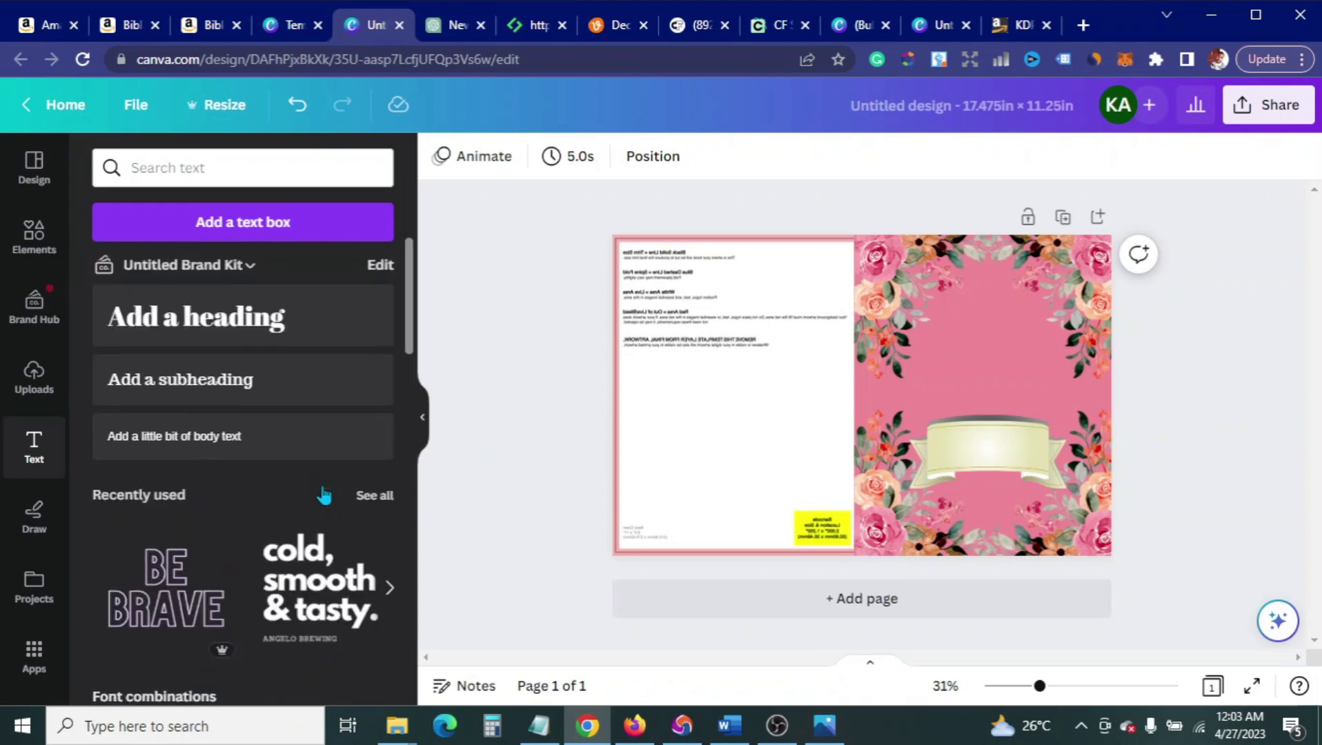
{"action": "left_click", "coordinate": [321, 579]}
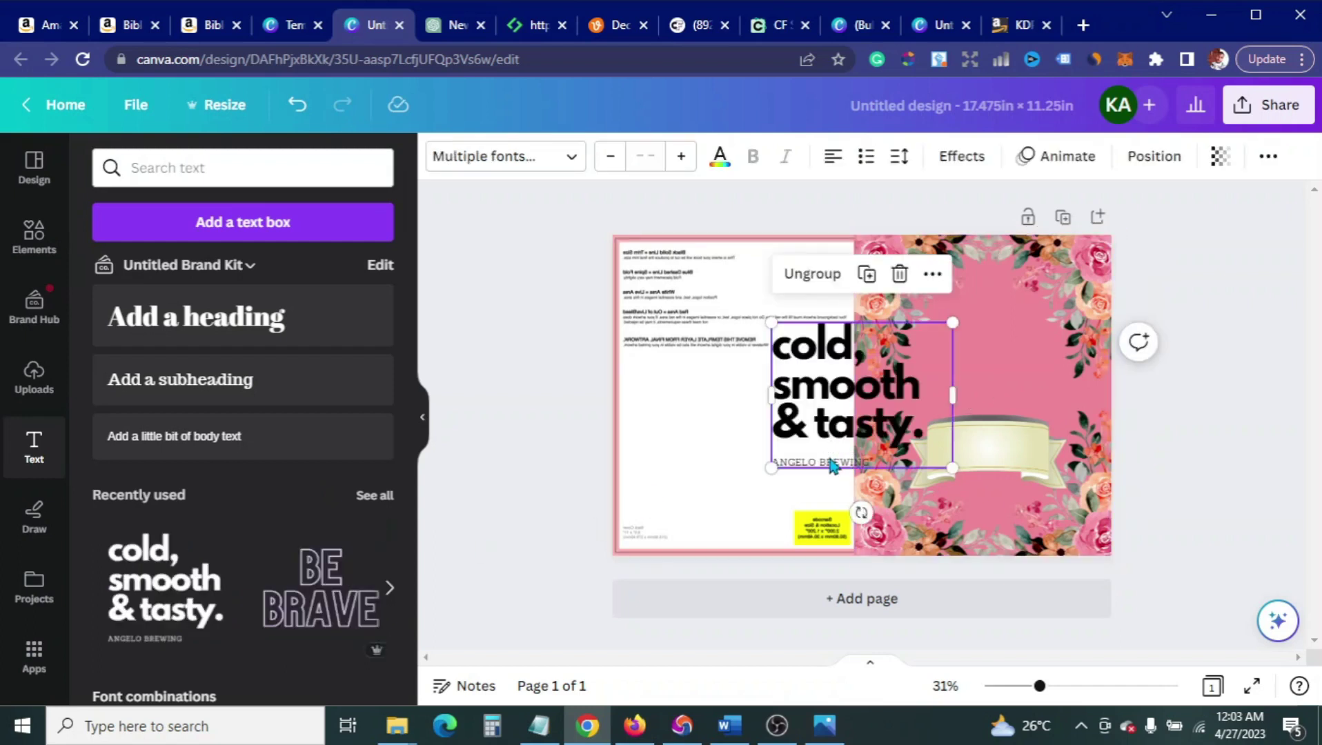
Step: Delete the "ANGELO BREWING" line, move the remaining heading above the cream ribbon on the front cover and center-align it
{"action": "left_click", "coordinate": [832, 463]}
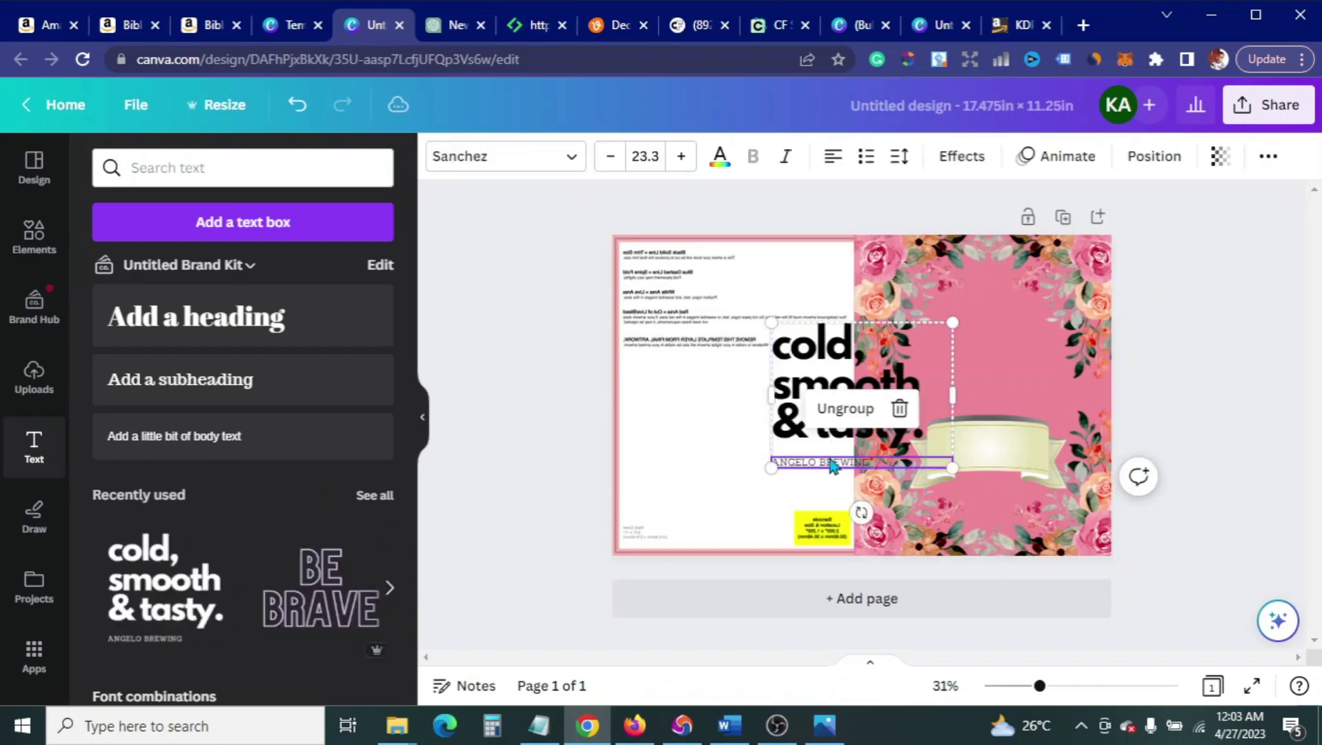
{"action": "left_click", "coordinate": [899, 409]}
{"action": "left_click_drag", "start_coordinate": [852, 398], "coordinate": [990, 351]}
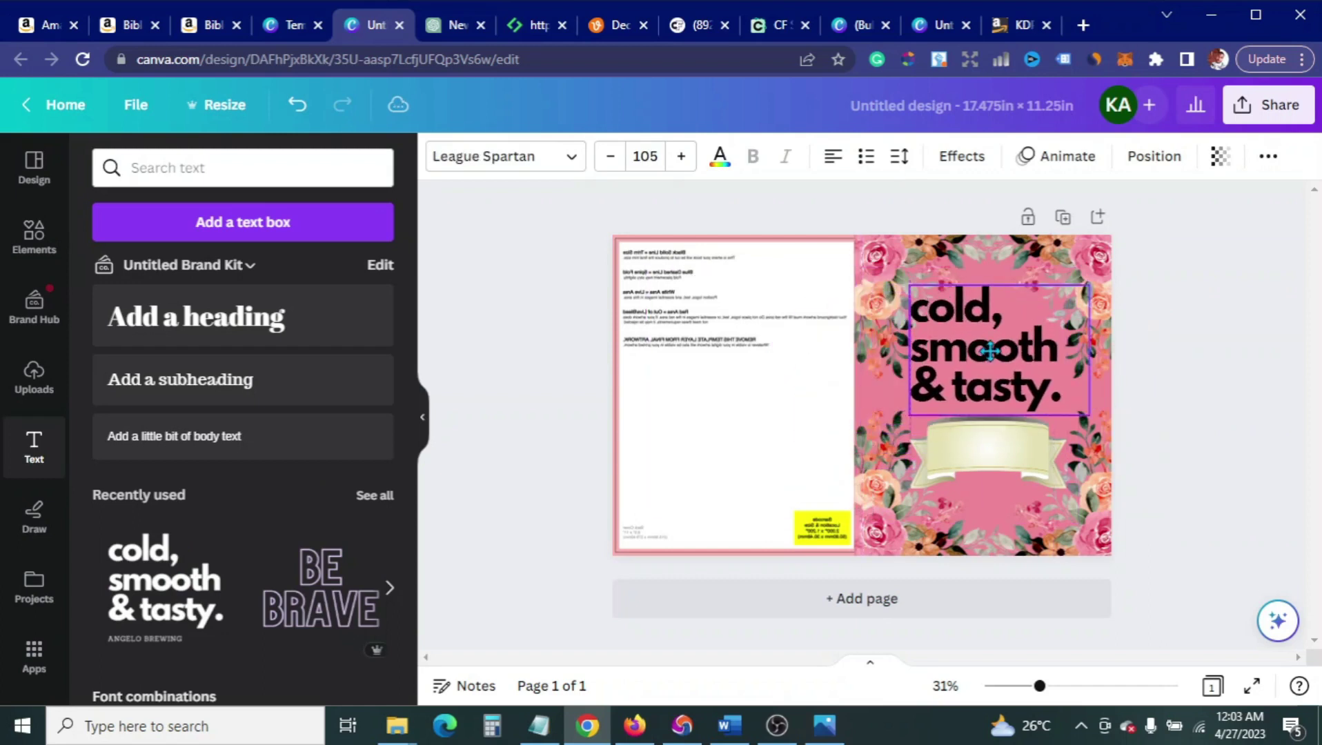
{"action": "left_click", "coordinate": [834, 162]}
{"action": "left_click_drag", "start_coordinate": [968, 342], "coordinate": [964, 341]}
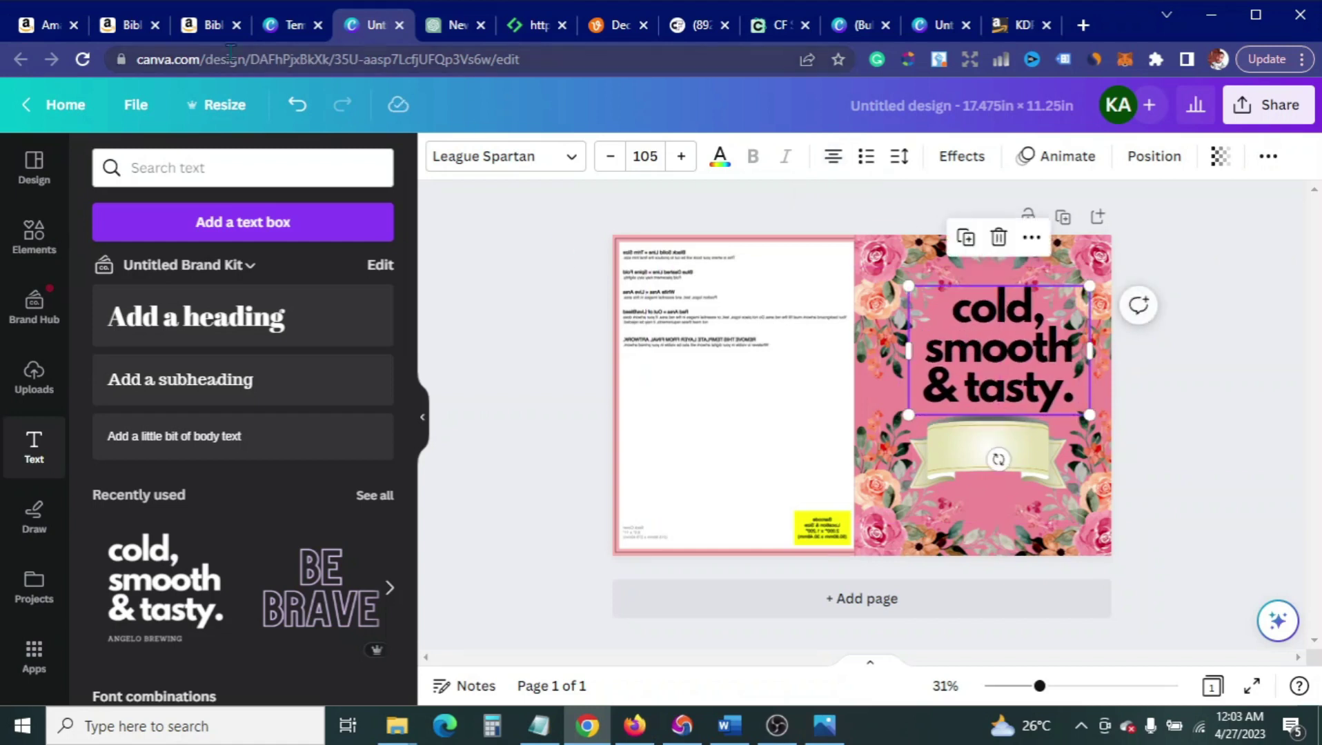
Step: Check the title on the reference Amazon cover, replace the heading with "BIBLE VERSE" on two lines, and align it above the ribbon
{"action": "left_click", "coordinate": [211, 26]}
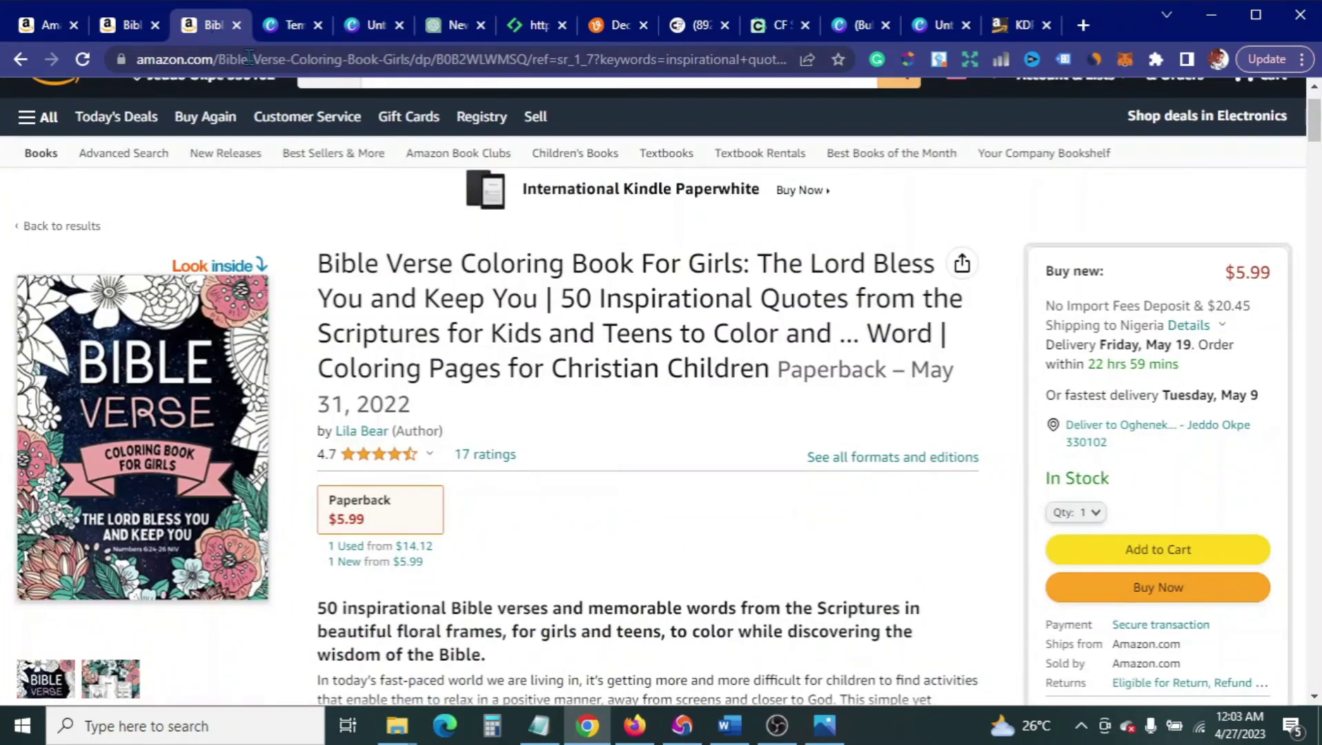
{"action": "left_click", "coordinate": [362, 28]}
{"action": "double_click", "coordinate": [997, 371]}
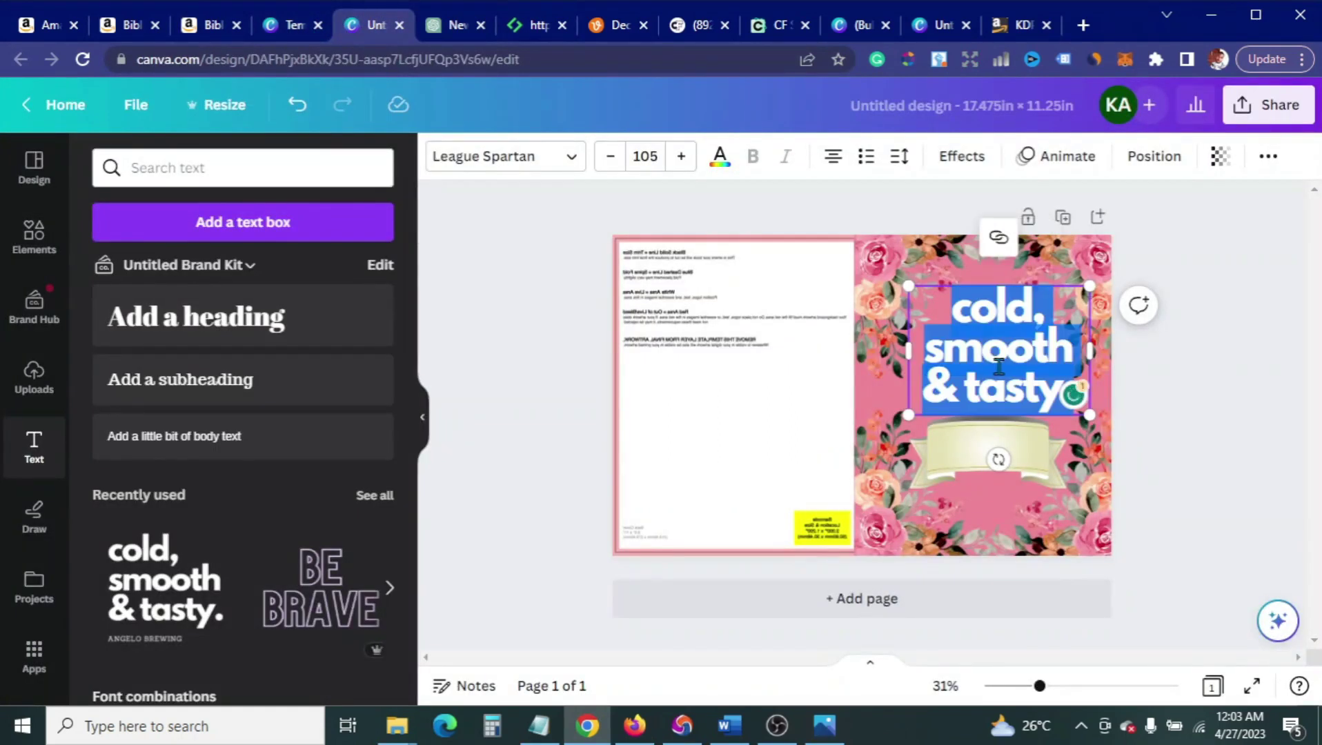
{"action": "type", "text": "NB"}
{"action": "key", "text": "BackSpace"}
{"action": "key", "text": "BackSpace"}
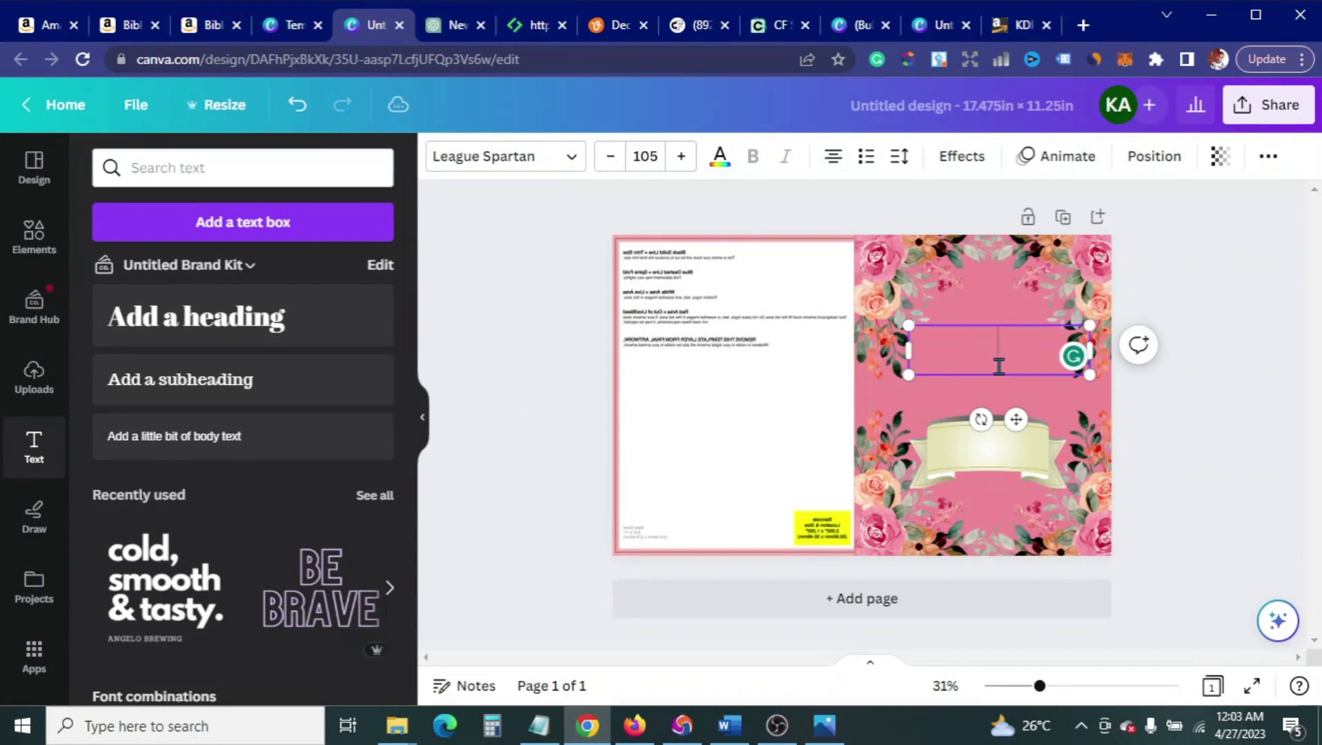
{"action": "type", "text": "BIBLE"}
{"action": "key", "text": "Return"}
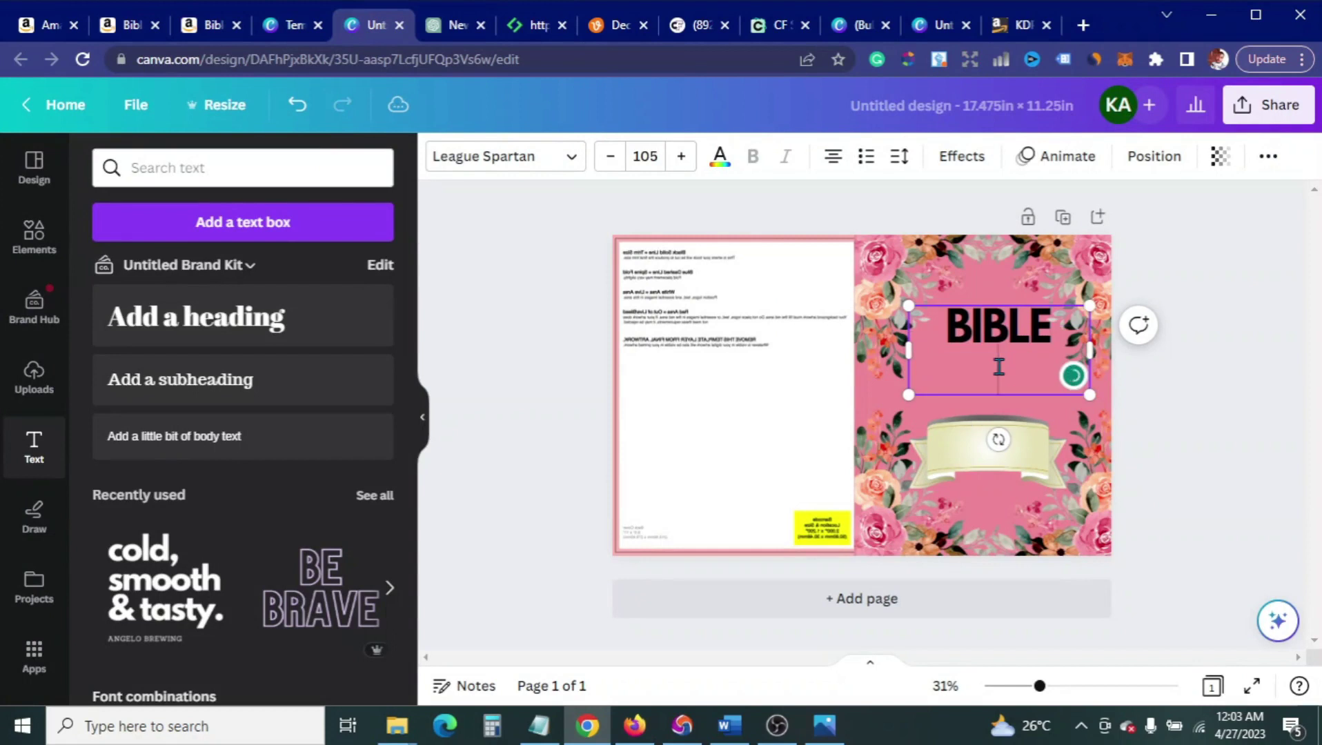
{"action": "type", "text": "VERSE"}
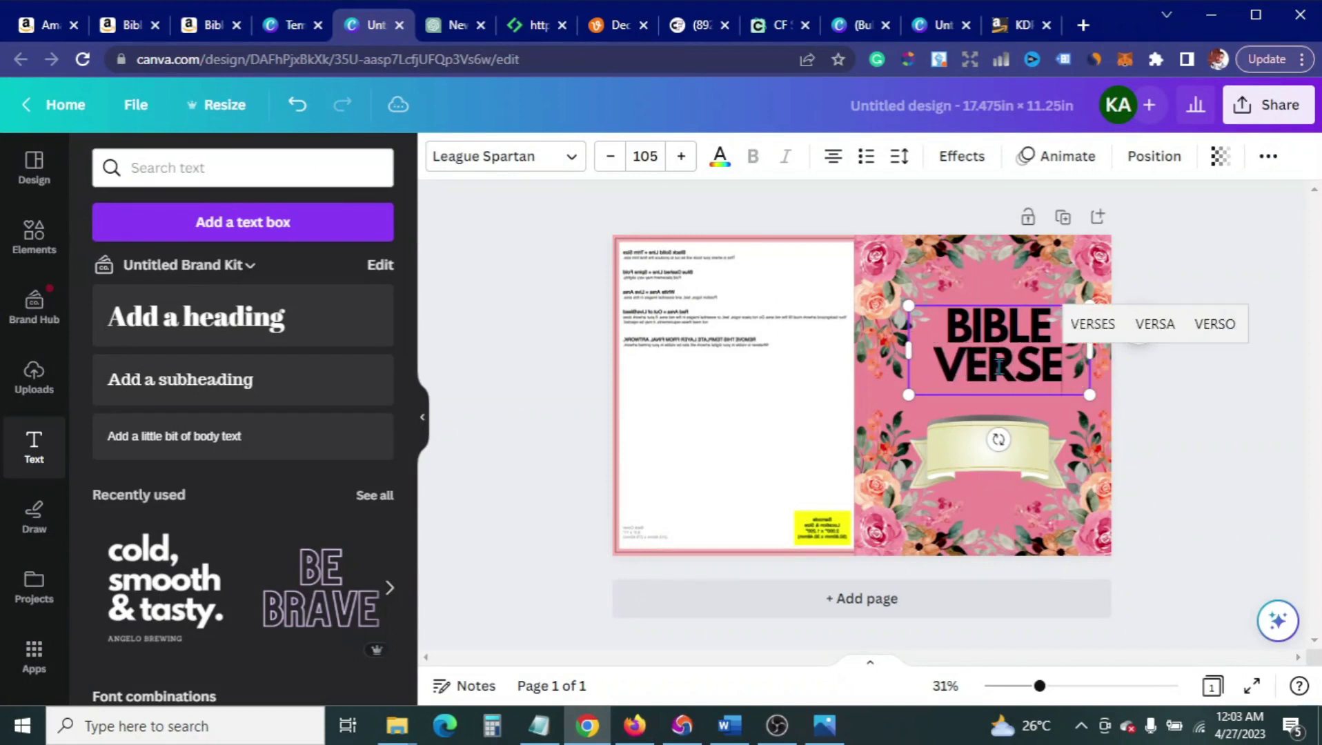
{"action": "left_click_drag", "start_coordinate": [1064, 395], "coordinate": [1051, 402]}
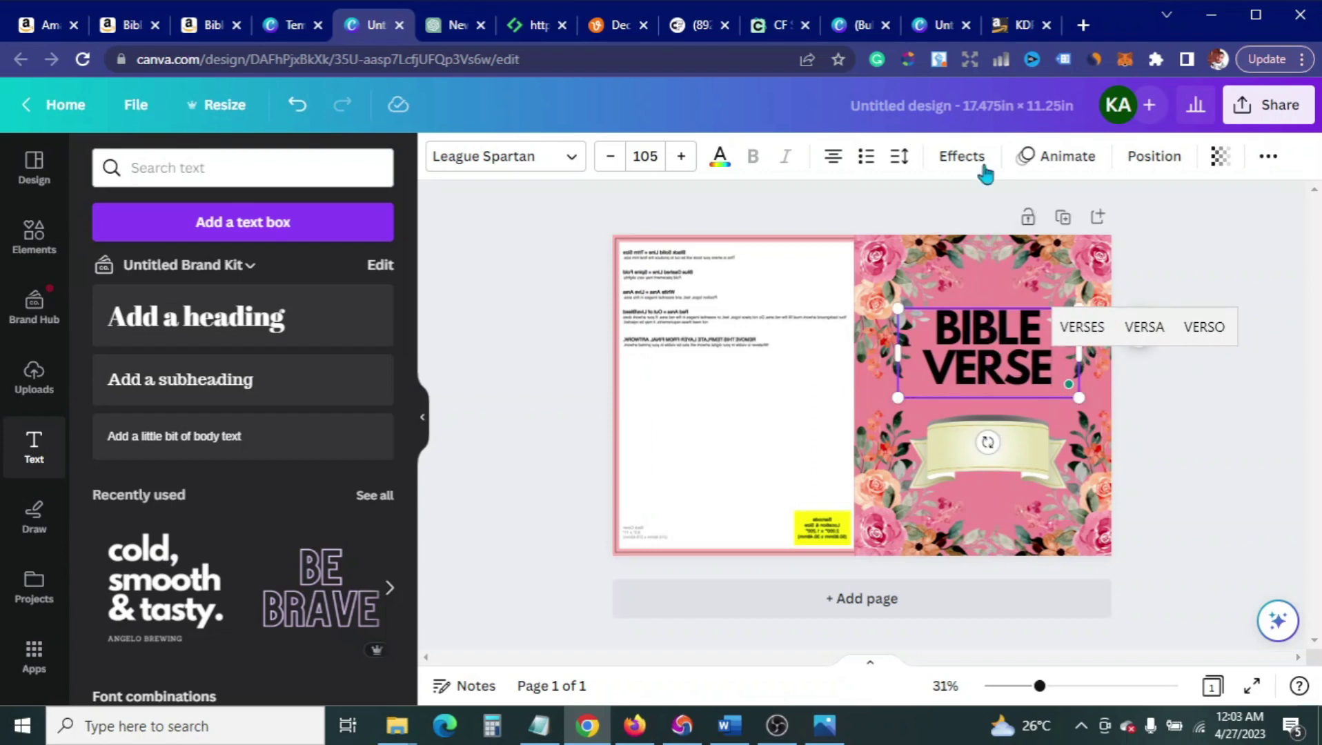
Step: Set the title's letter spacing to 47 and its line spacing to 1.14
{"action": "left_click", "coordinate": [901, 161]}
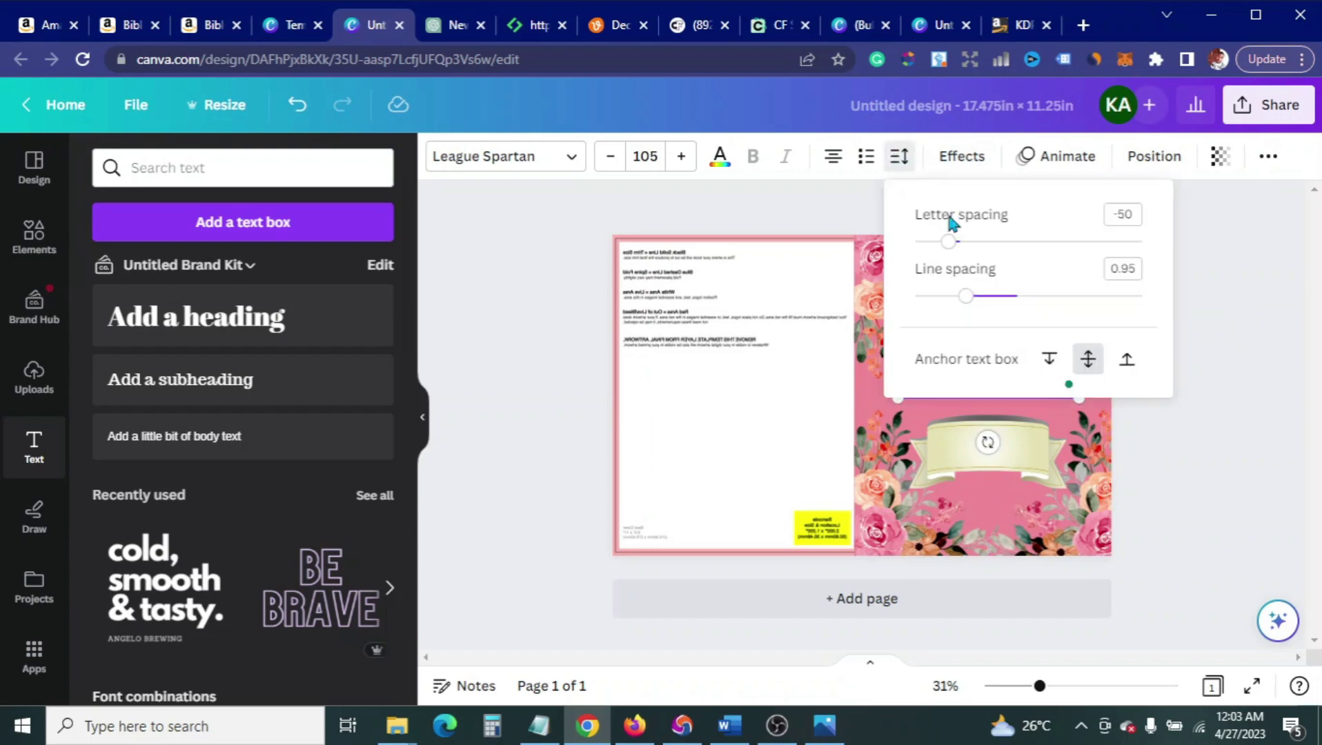
{"action": "left_click_drag", "start_coordinate": [969, 299], "coordinate": [985, 301]}
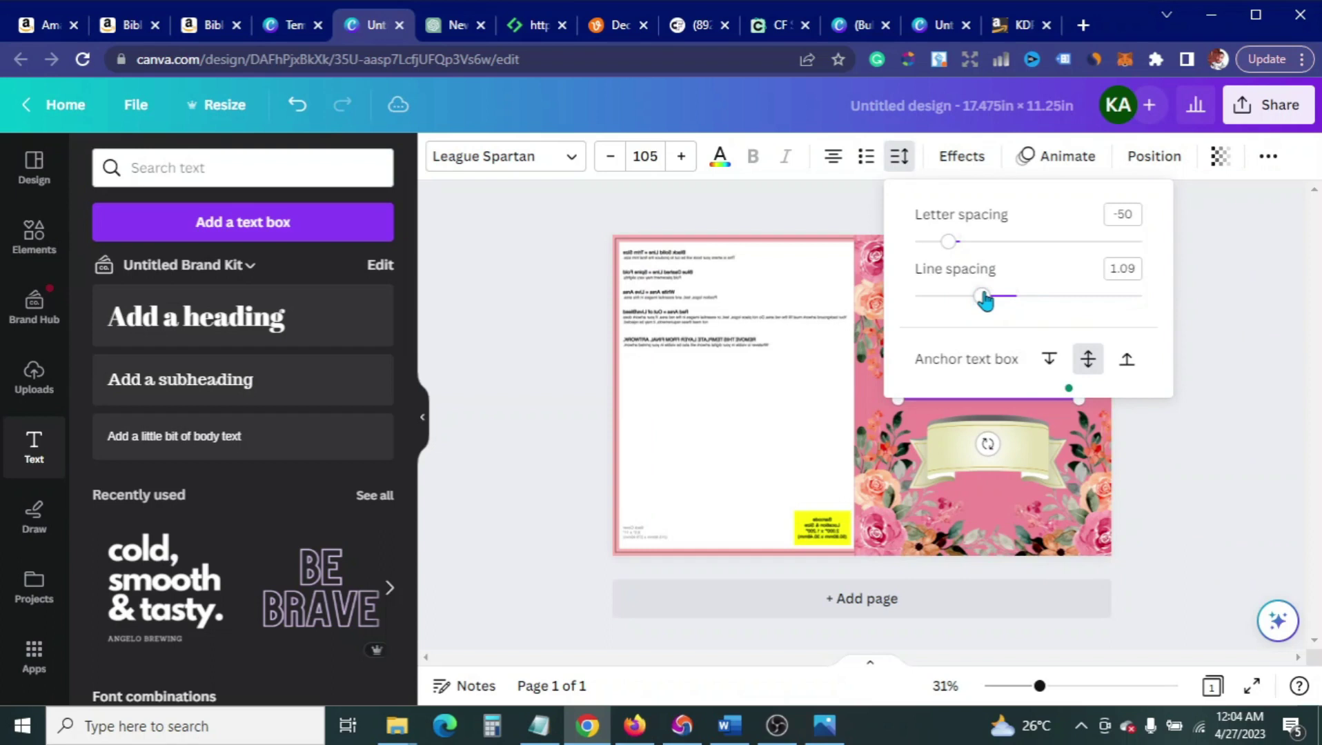
{"action": "left_click_drag", "start_coordinate": [948, 247], "coordinate": [973, 250]}
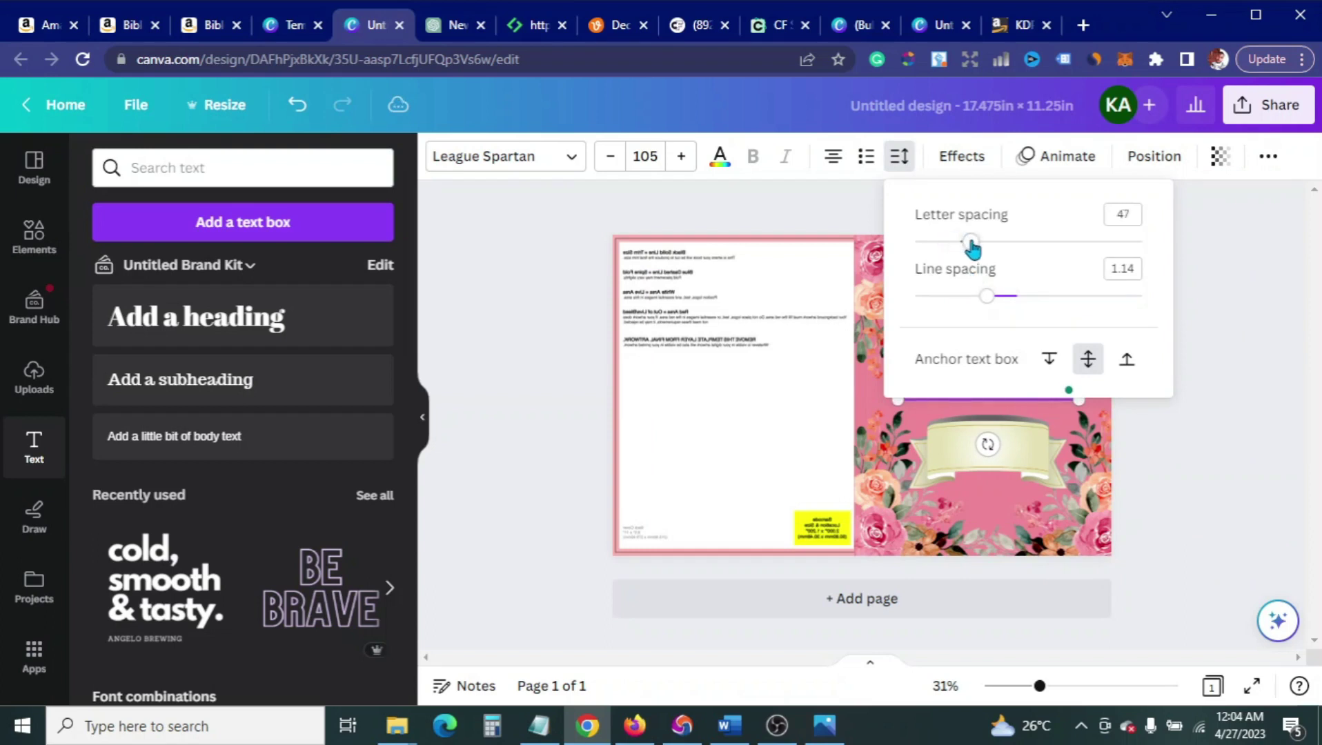
{"action": "left_click", "coordinate": [514, 324]}
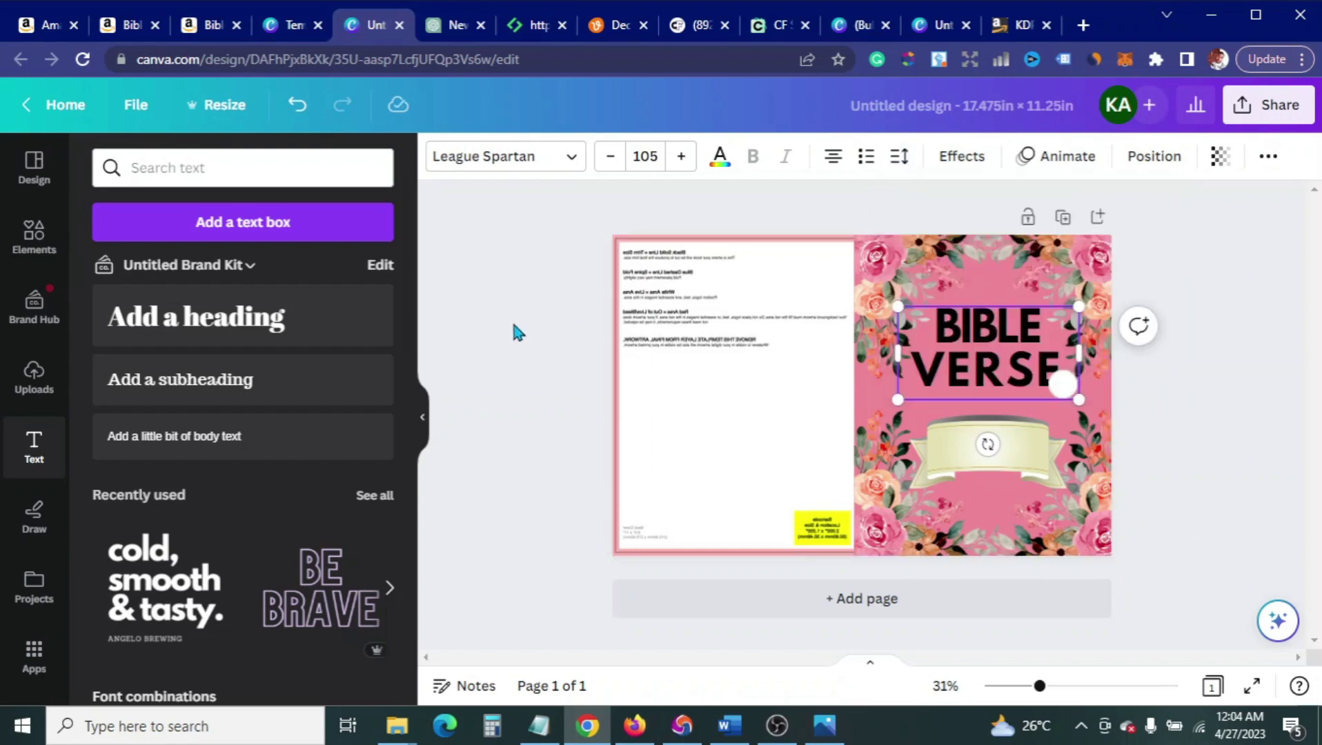
Step: Select both words of the title and set their letter spacing to 205 and line spacing to 1.41
{"action": "left_click", "coordinate": [1214, 417]}
{"action": "left_click", "coordinate": [938, 336]}
{"action": "left_click_drag", "start_coordinate": [935, 328], "coordinate": [1063, 380]}
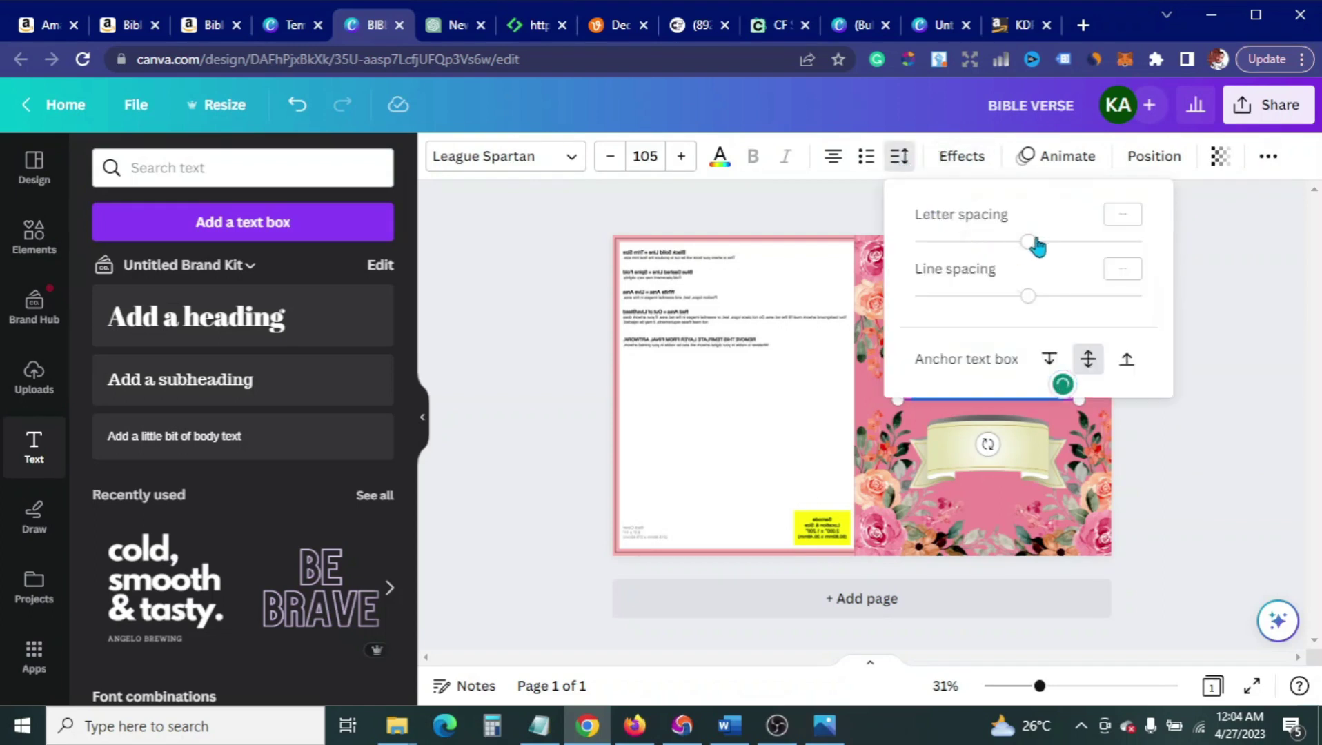
{"action": "left_click_drag", "start_coordinate": [1029, 243], "coordinate": [1009, 245]}
{"action": "left_click_drag", "start_coordinate": [1027, 296], "coordinate": [1020, 303]}
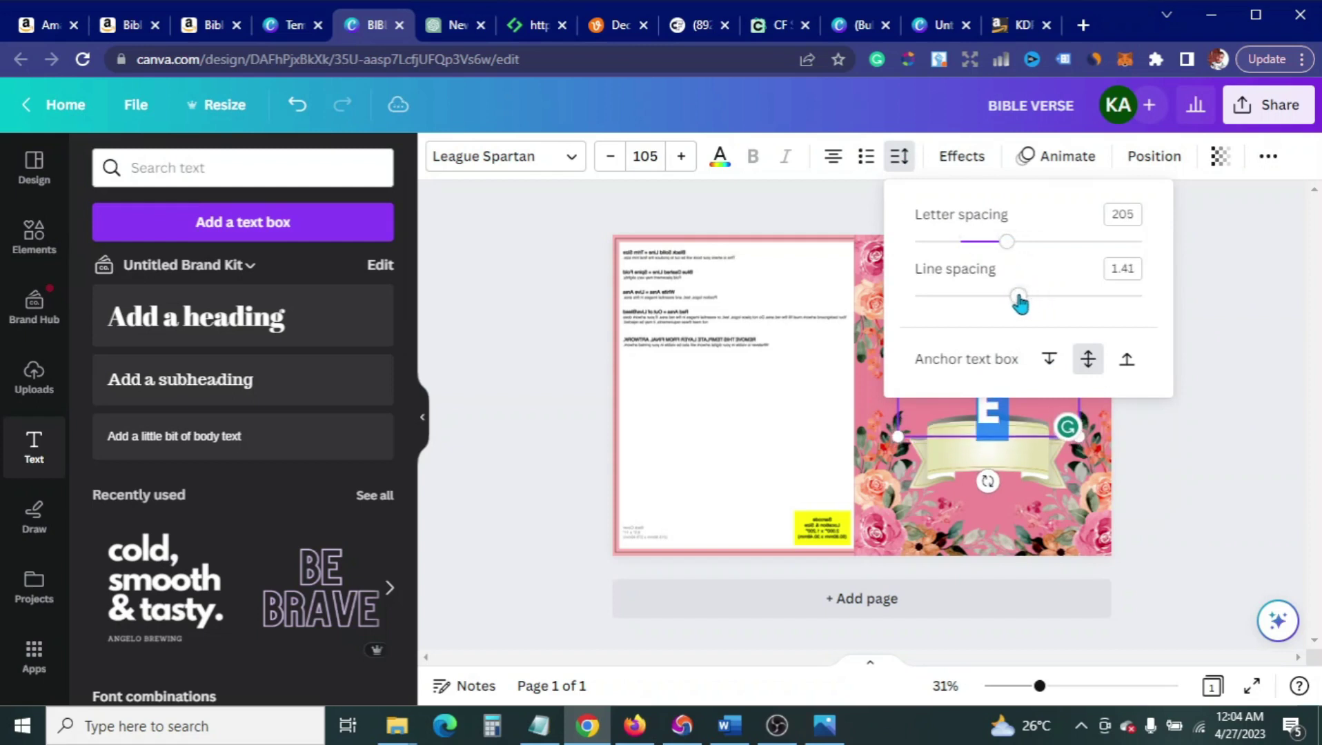
{"action": "left_click", "coordinate": [571, 355]}
Step: Widen the title's text box so "VERSE" fits on one line, and center the title above the ribbon
{"action": "left_click_drag", "start_coordinate": [1080, 353], "coordinate": [1090, 353]}
{"action": "key", "text": "shift+Left"}
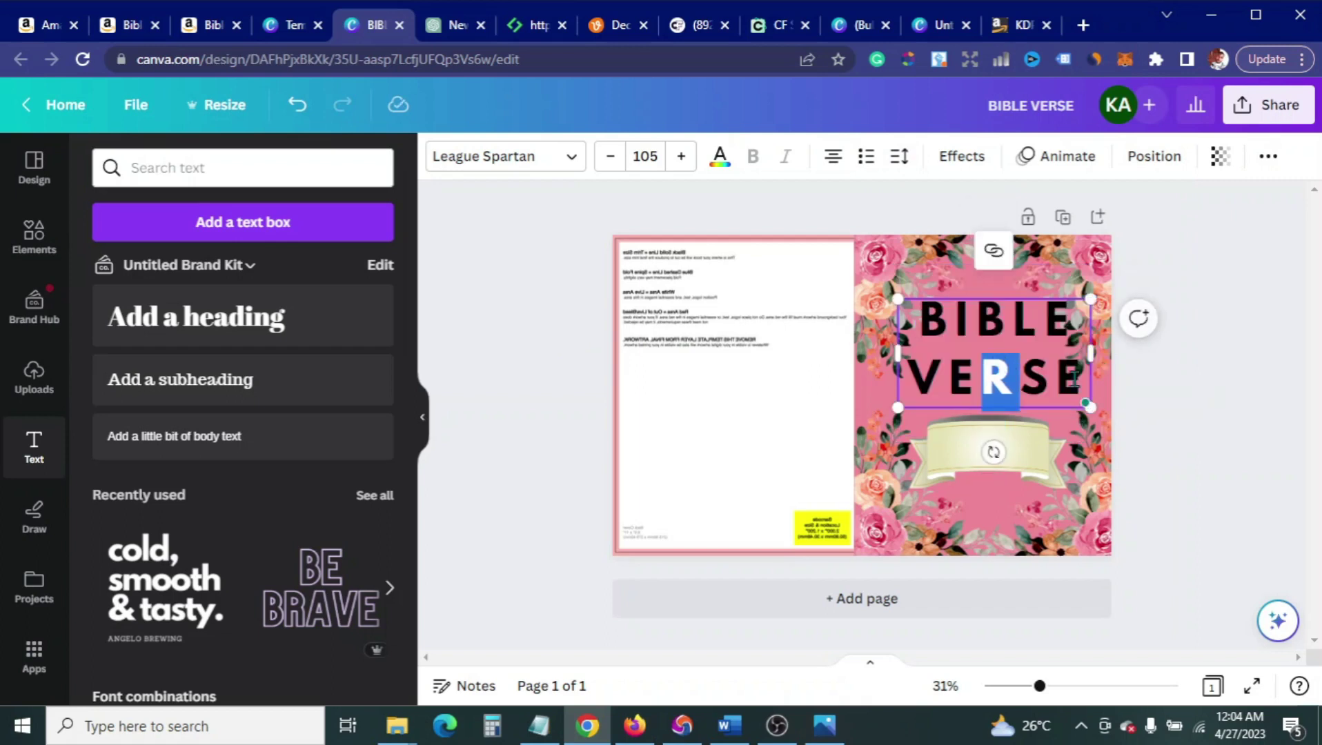
{"action": "left_click", "coordinate": [1204, 426]}
{"action": "left_click_drag", "start_coordinate": [1014, 377], "coordinate": [1008, 384]}
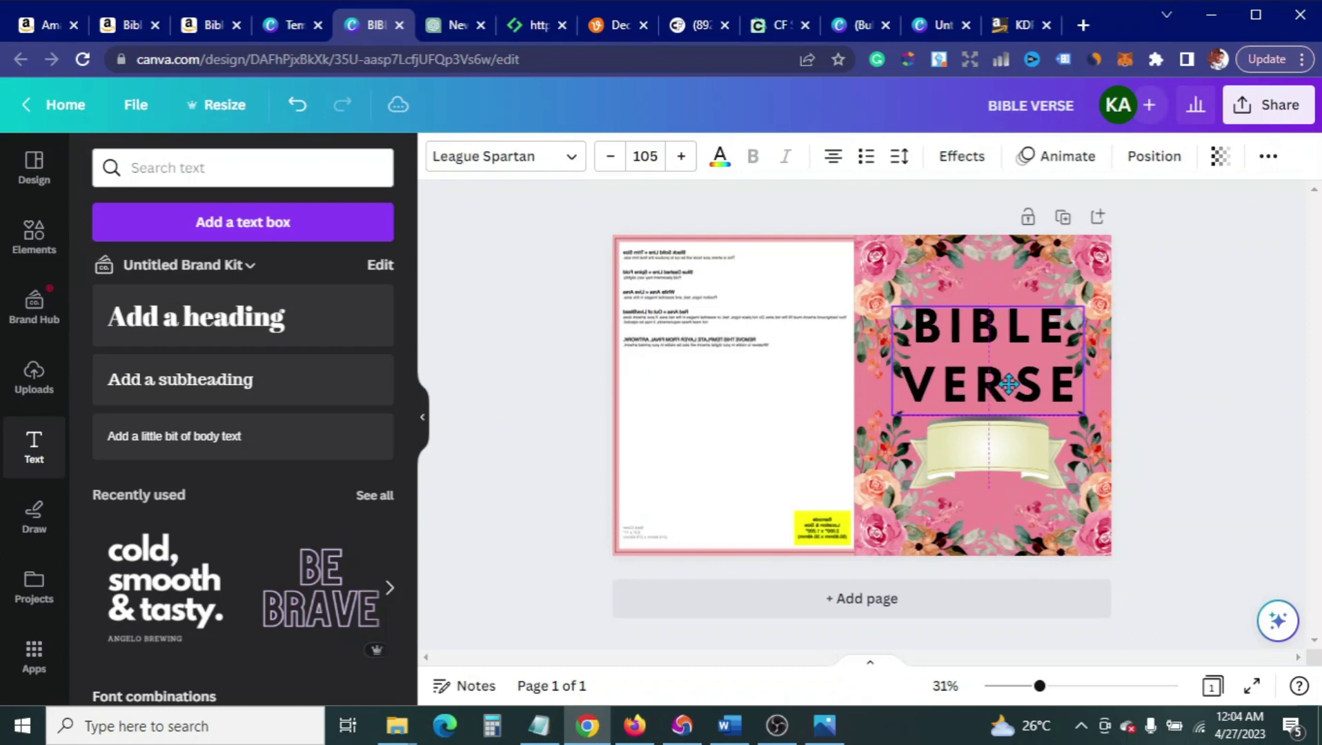
{"action": "left_click", "coordinate": [900, 157]}
{"action": "key", "text": "Escape"}
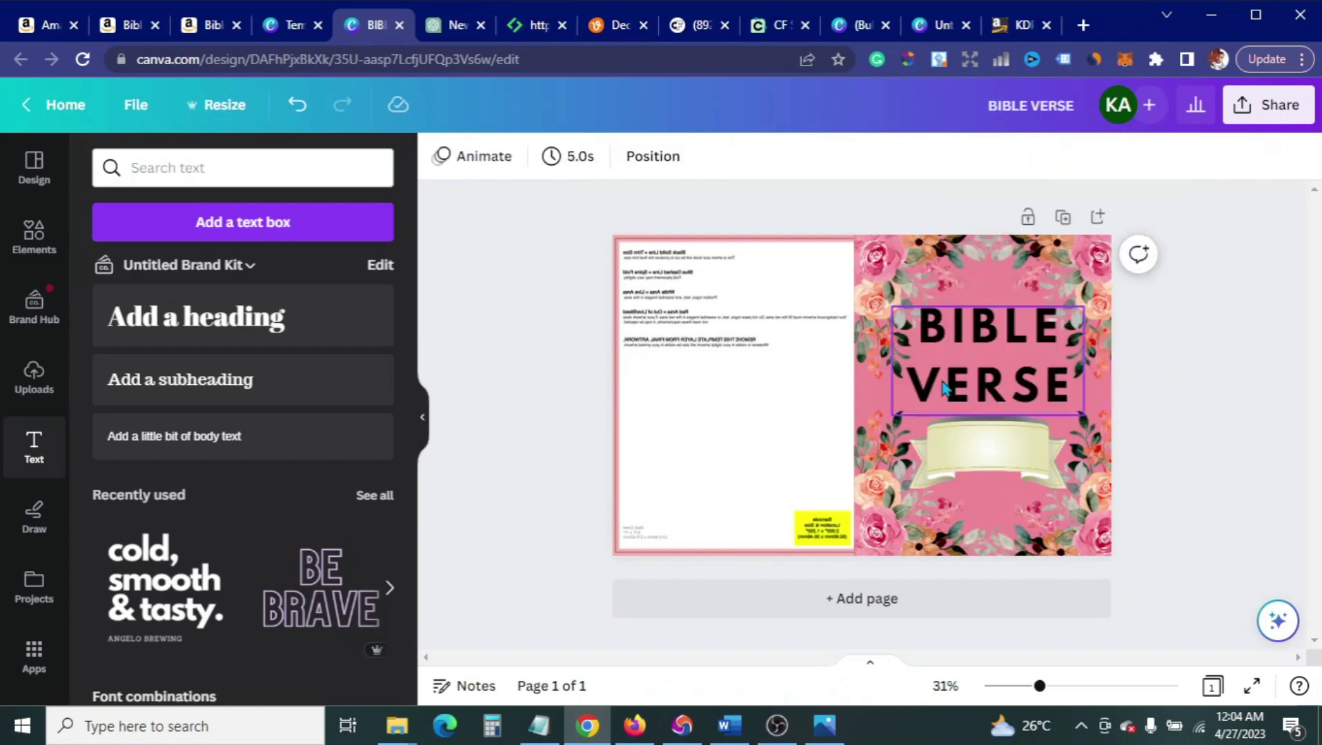
Step: Color the title word "BIBLE" white and the word "VERSE" with the near-black green from the photo colors
{"action": "left_click", "coordinate": [1051, 339]}
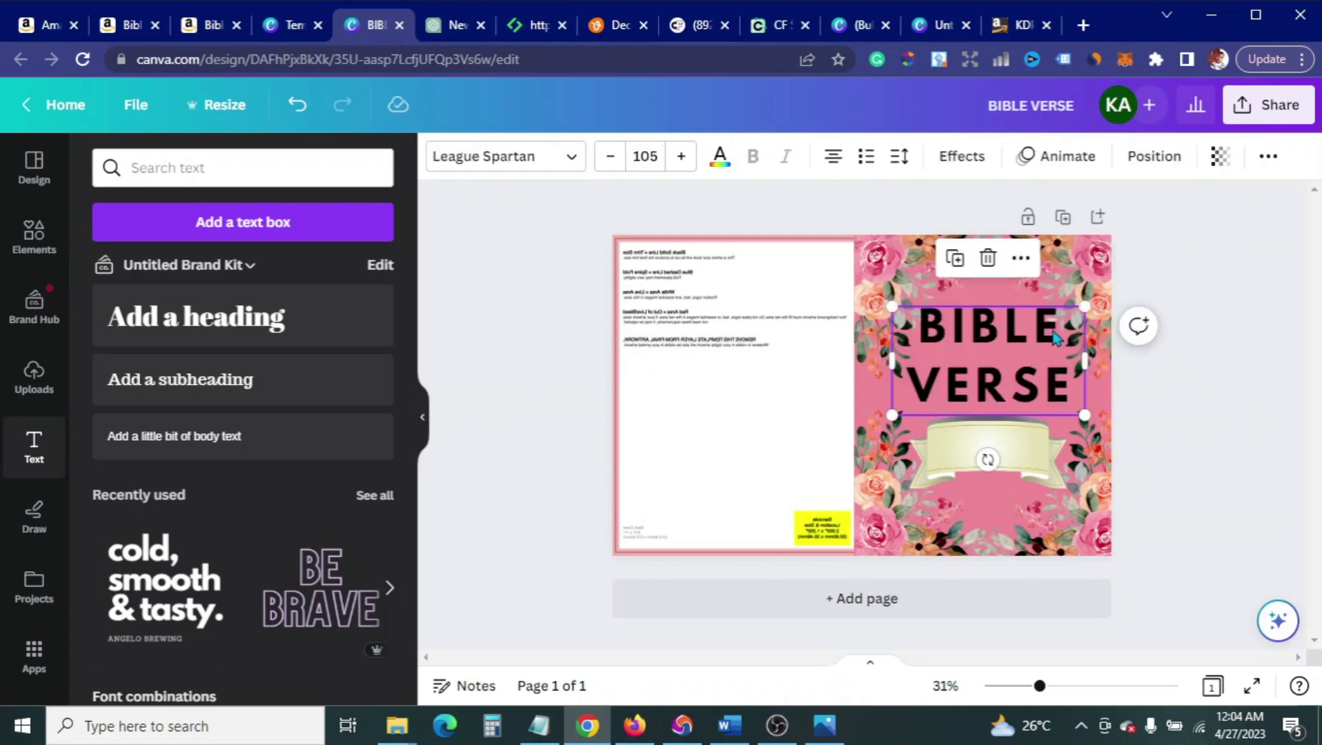
{"action": "left_click_drag", "start_coordinate": [1063, 333], "coordinate": [927, 327]}
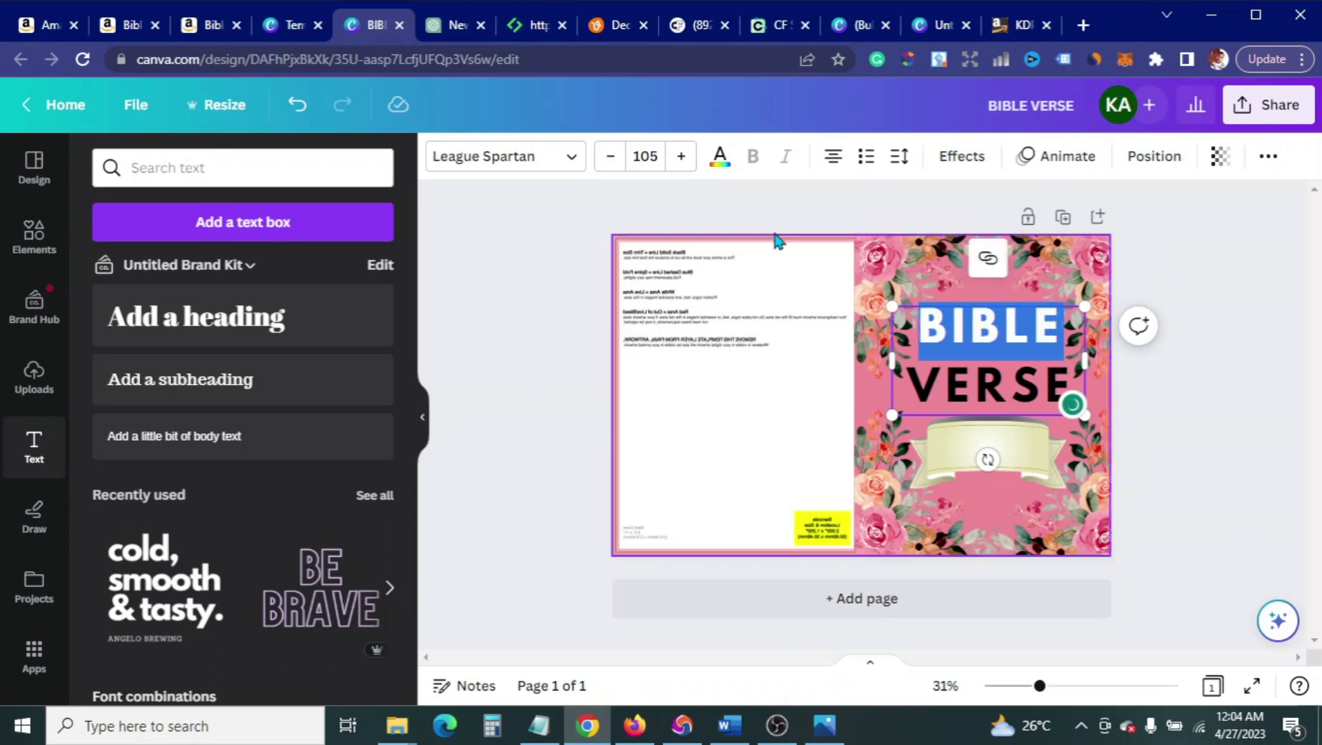
{"action": "left_click", "coordinate": [718, 158]}
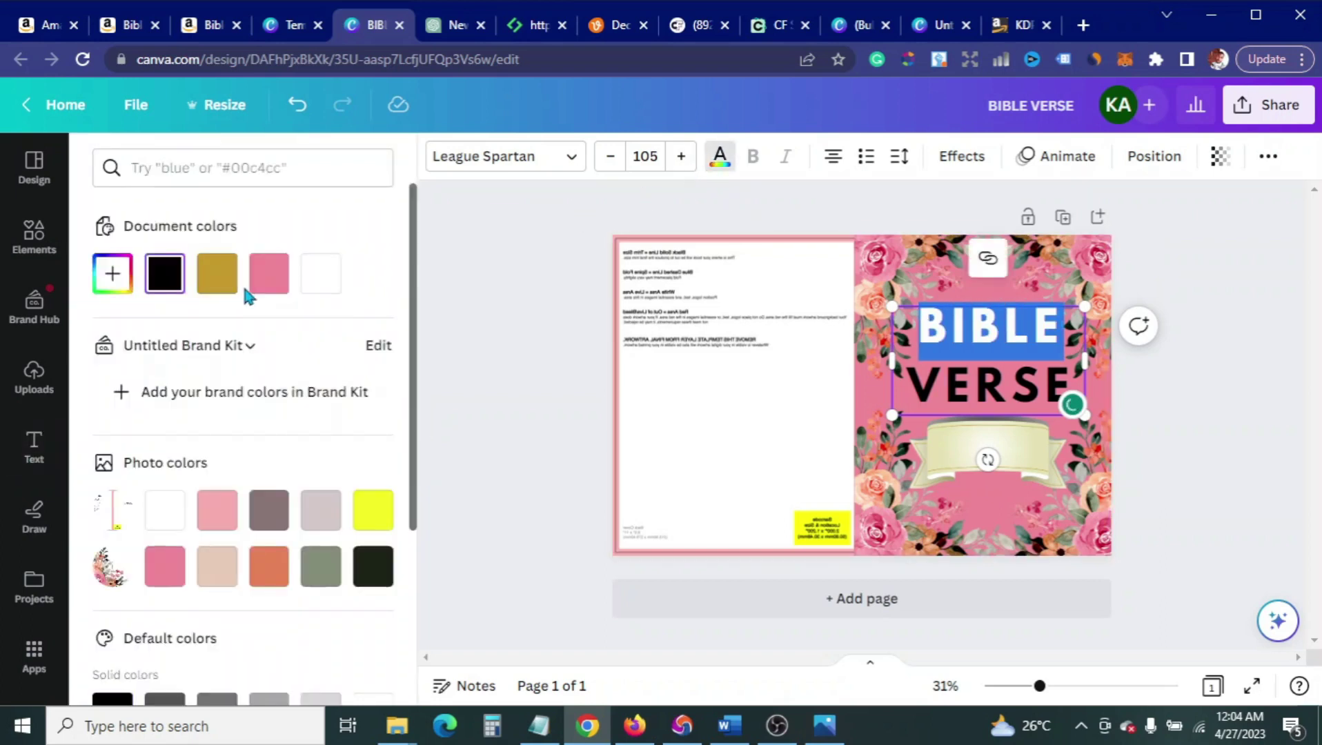
{"action": "left_click", "coordinate": [323, 274]}
{"action": "left_click", "coordinate": [952, 391]}
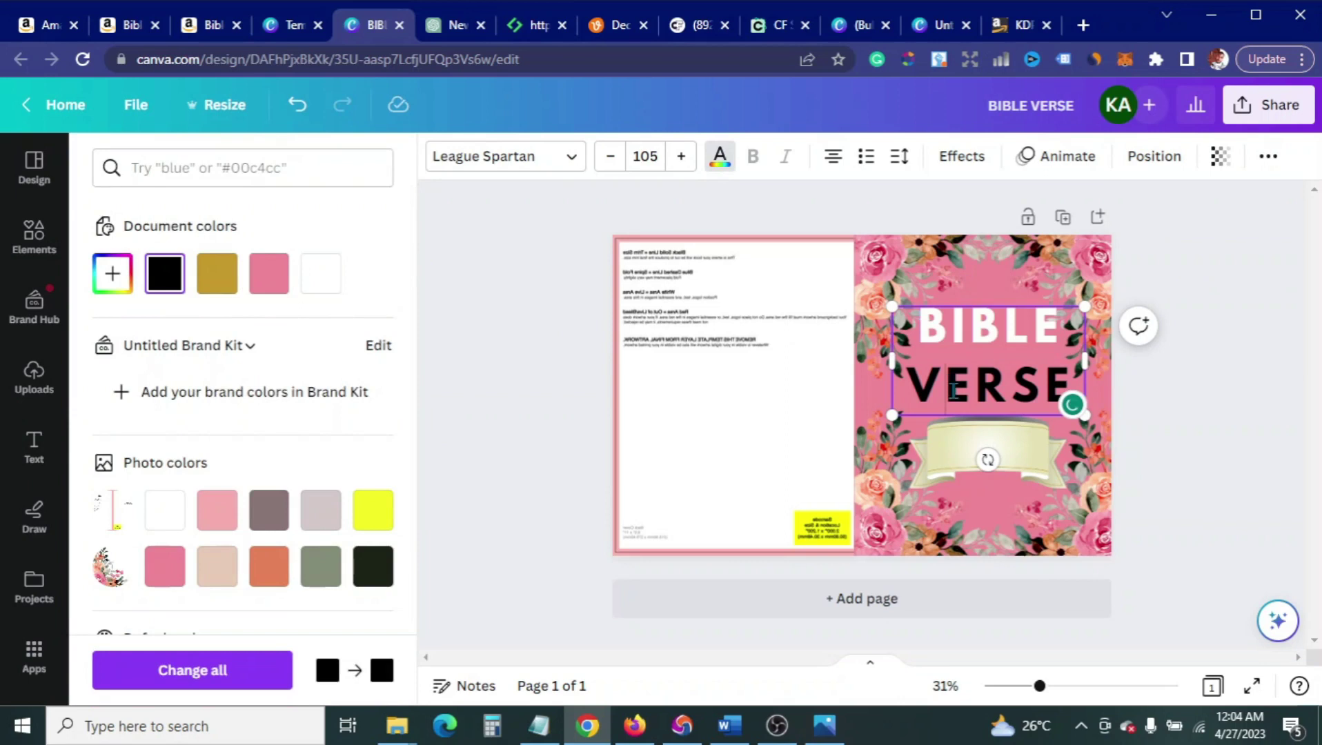
{"action": "left_click_drag", "start_coordinate": [930, 377], "coordinate": [1077, 383]}
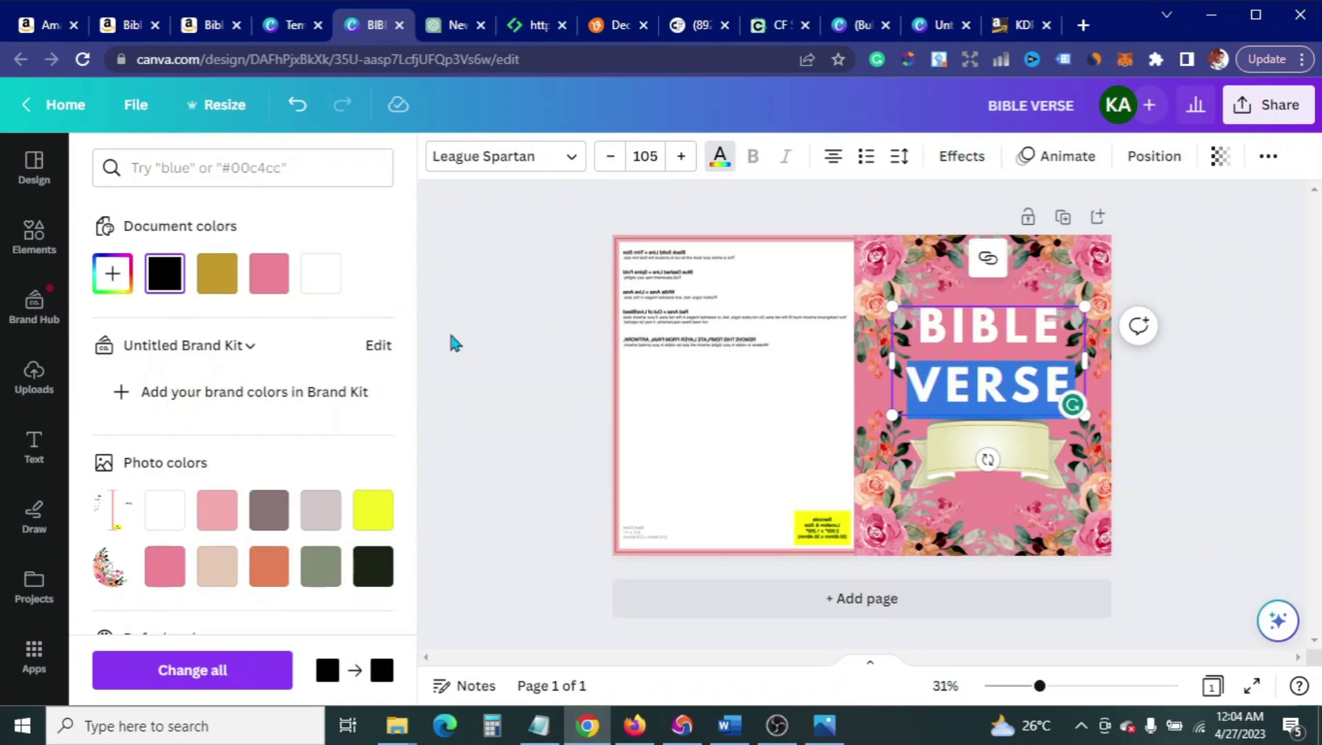
{"action": "left_click", "coordinate": [373, 567]}
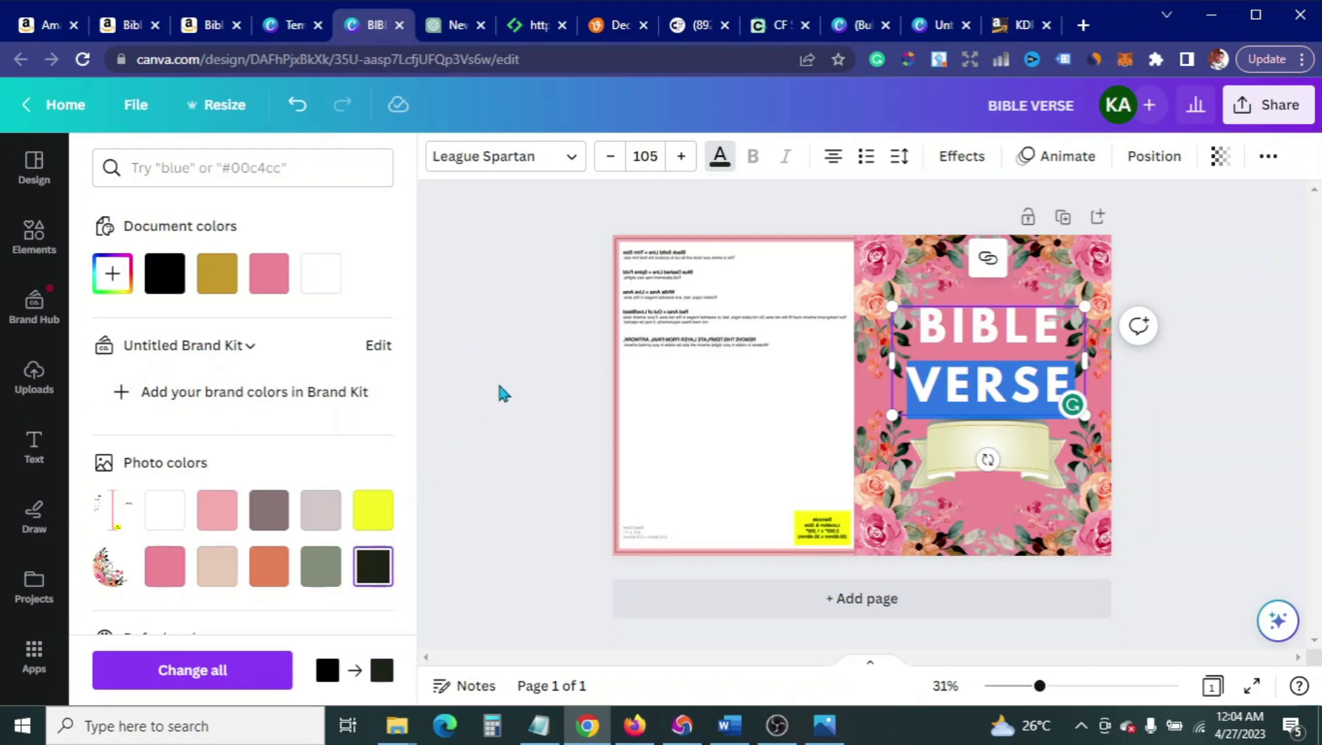
Step: Select both words of the title and set their letter spacing to 73
{"action": "left_click_drag", "start_coordinate": [915, 323], "coordinate": [990, 459]}
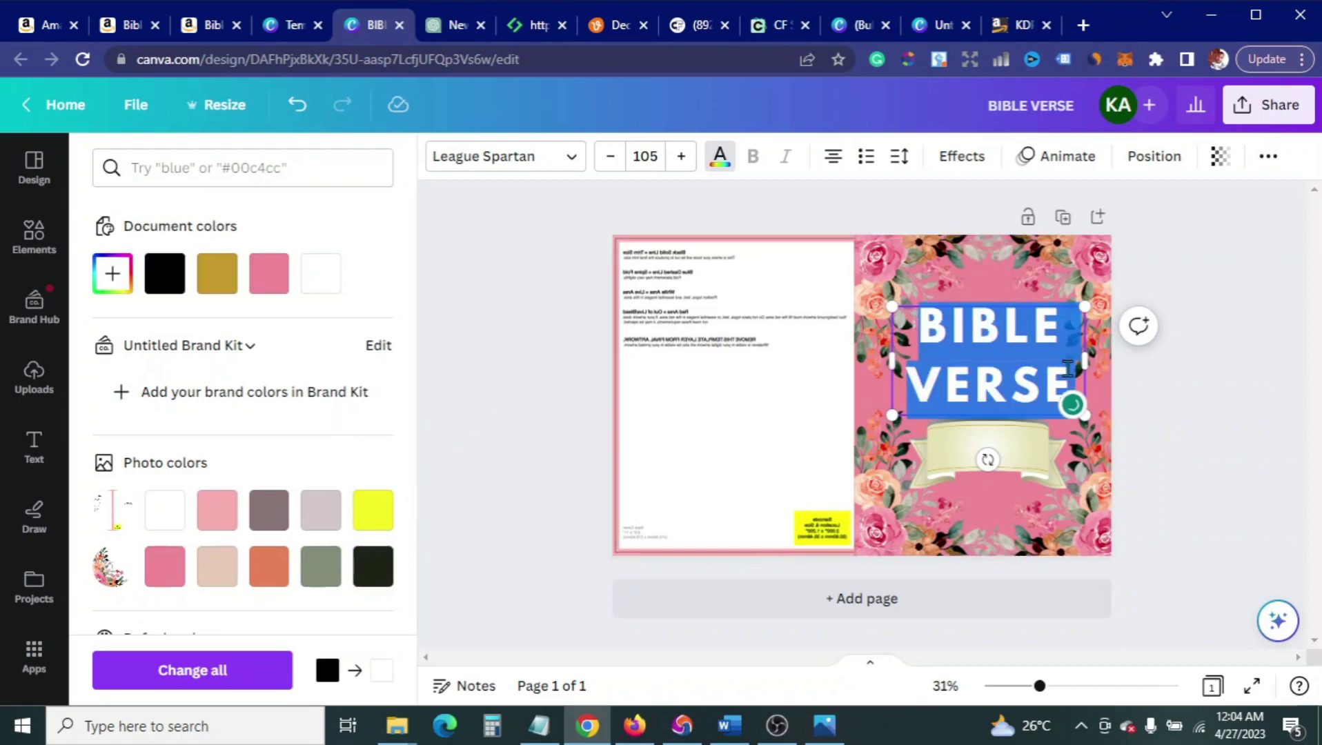
{"action": "left_click", "coordinate": [906, 171]}
{"action": "left_click_drag", "start_coordinate": [993, 245], "coordinate": [976, 243]}
{"action": "left_click", "coordinate": [533, 288]}
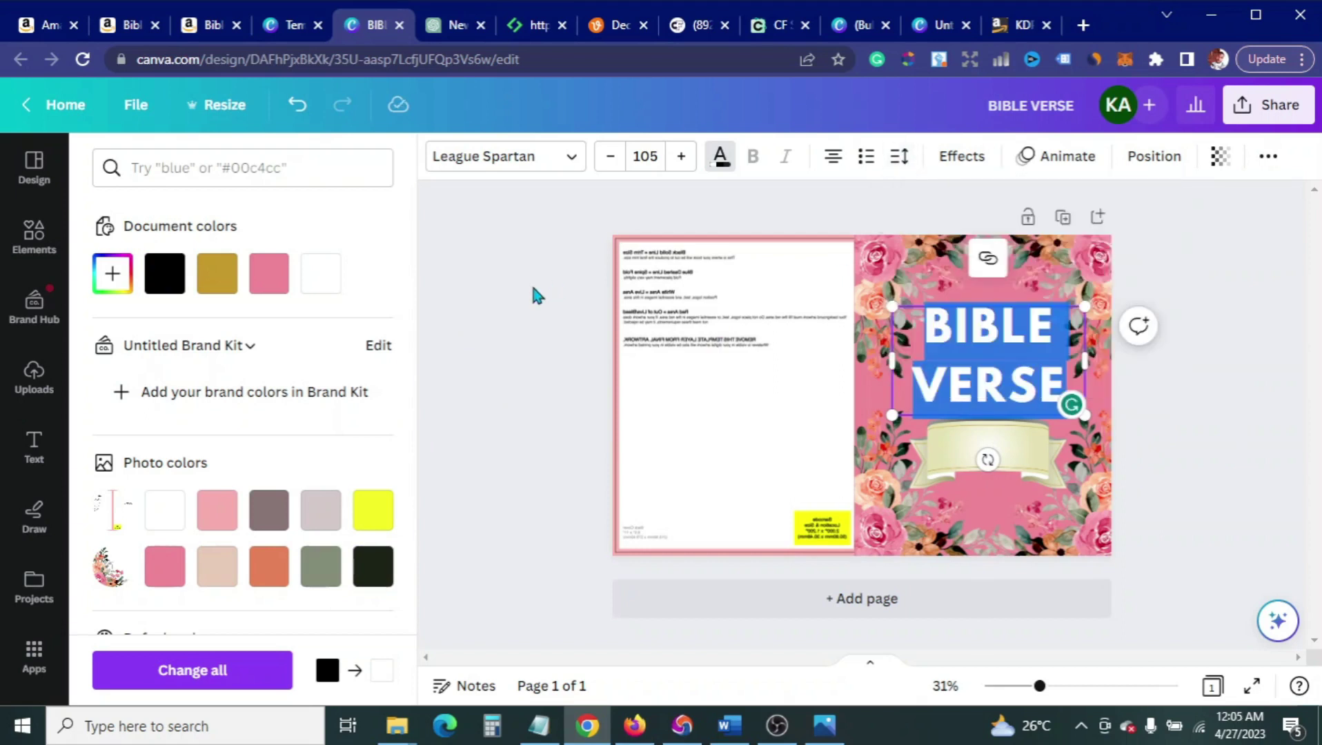
Step: Try the Outline, Shadow and Lift text effects on the title, and apply the Glitch effect
{"action": "left_click", "coordinate": [952, 162]}
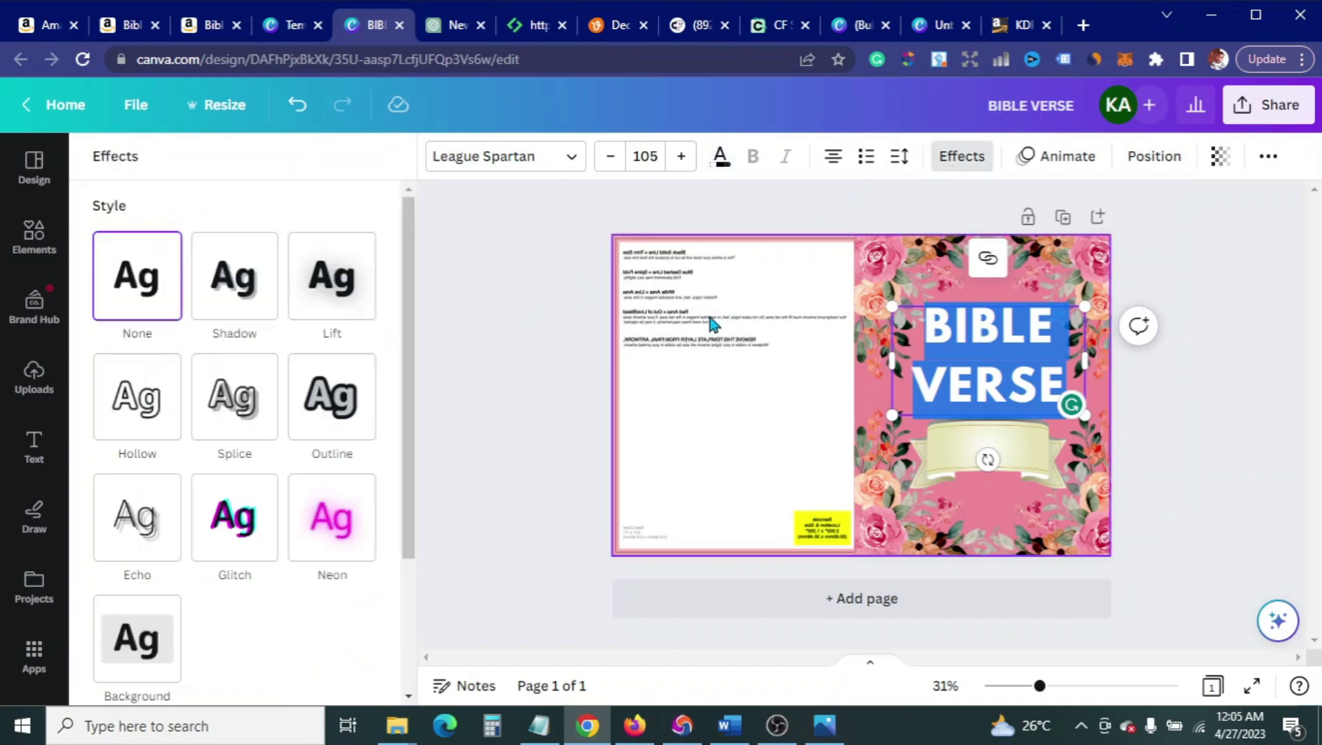
{"action": "left_click", "coordinate": [354, 411]}
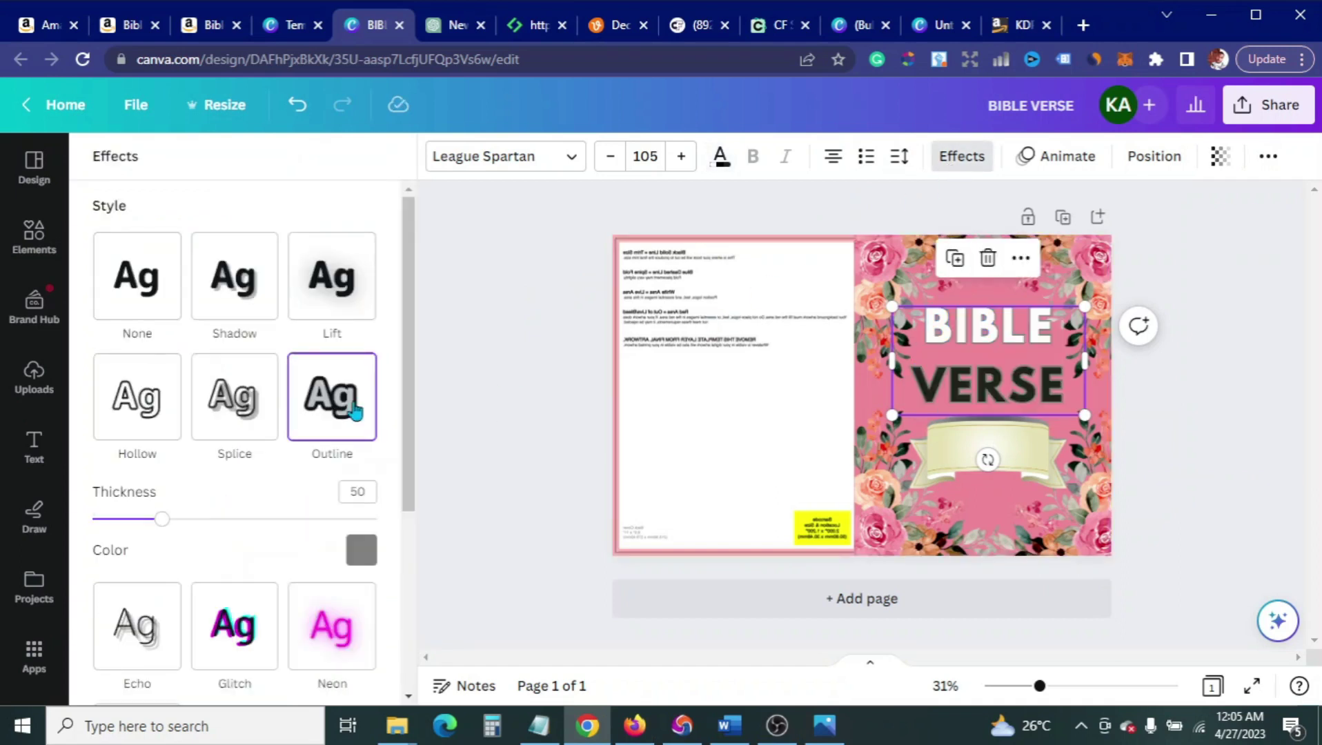
{"action": "left_click", "coordinate": [261, 312]}
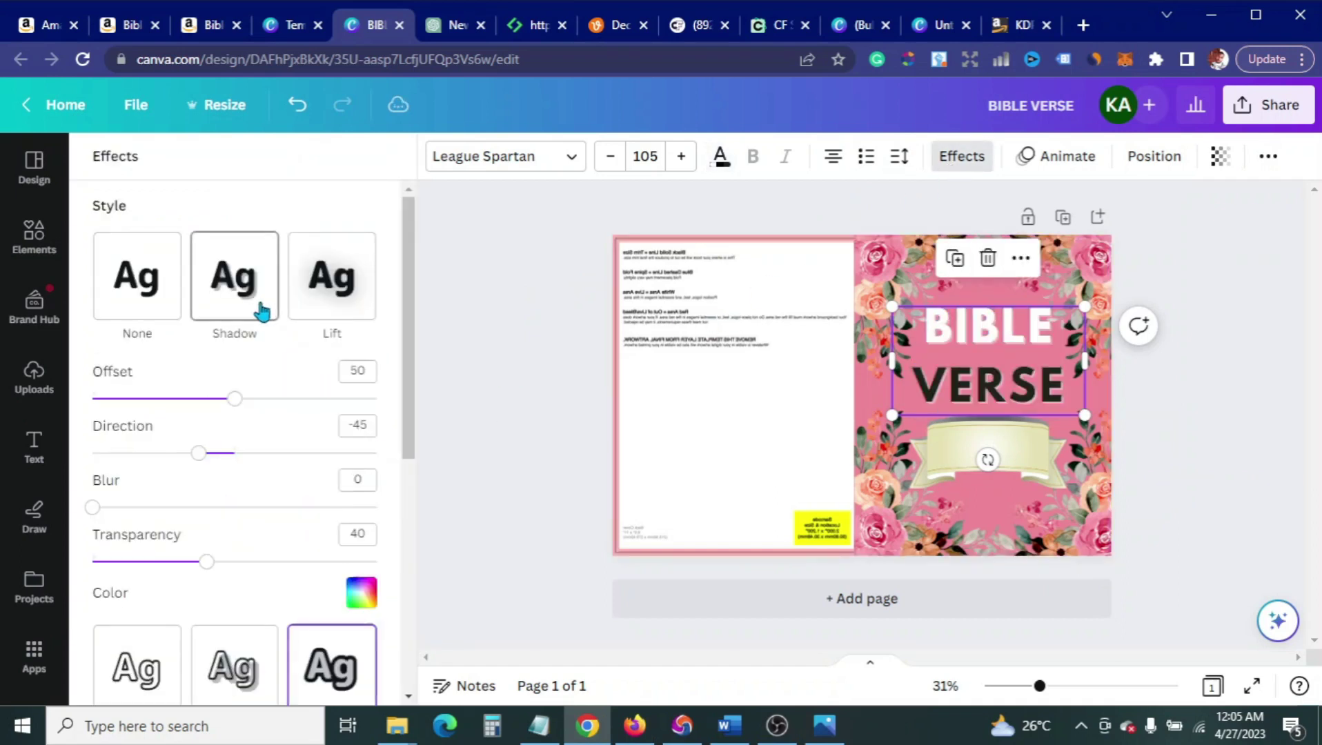
{"action": "left_click", "coordinate": [159, 304]}
{"action": "left_click", "coordinate": [341, 312]}
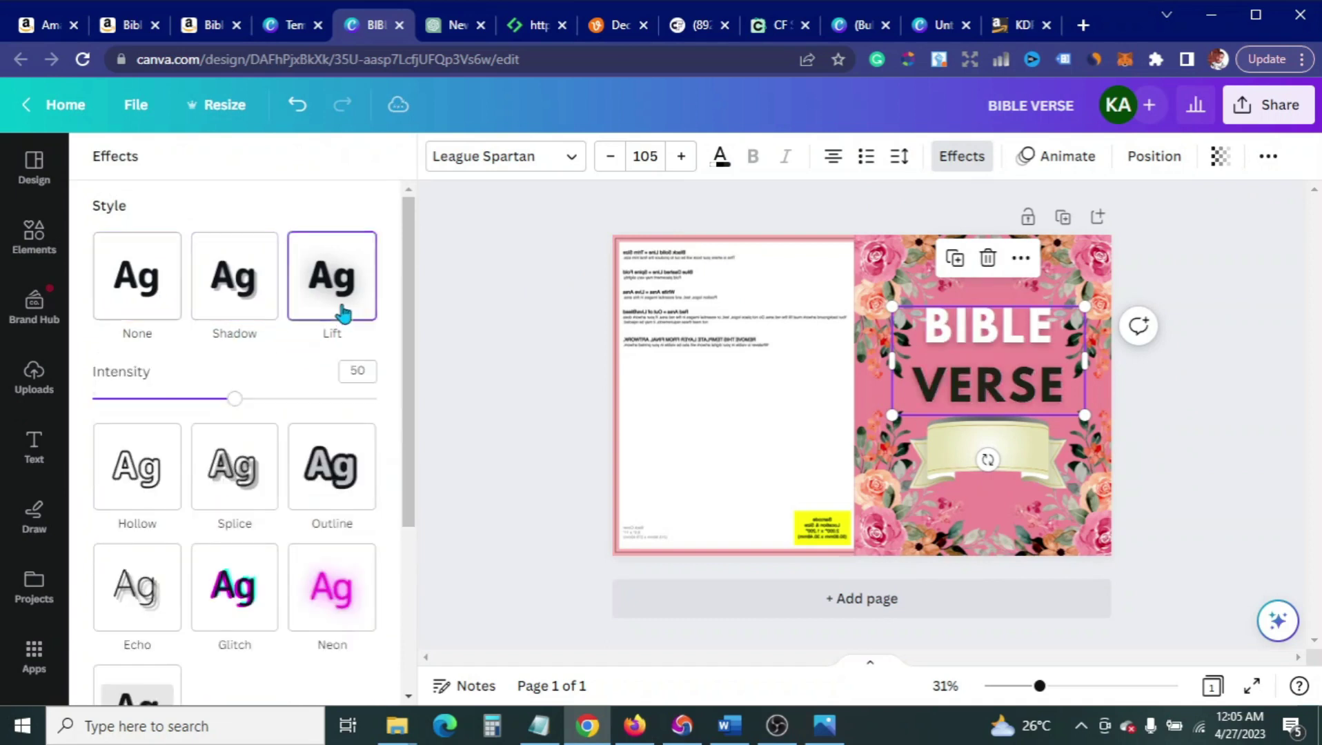
{"action": "left_click", "coordinate": [250, 599]}
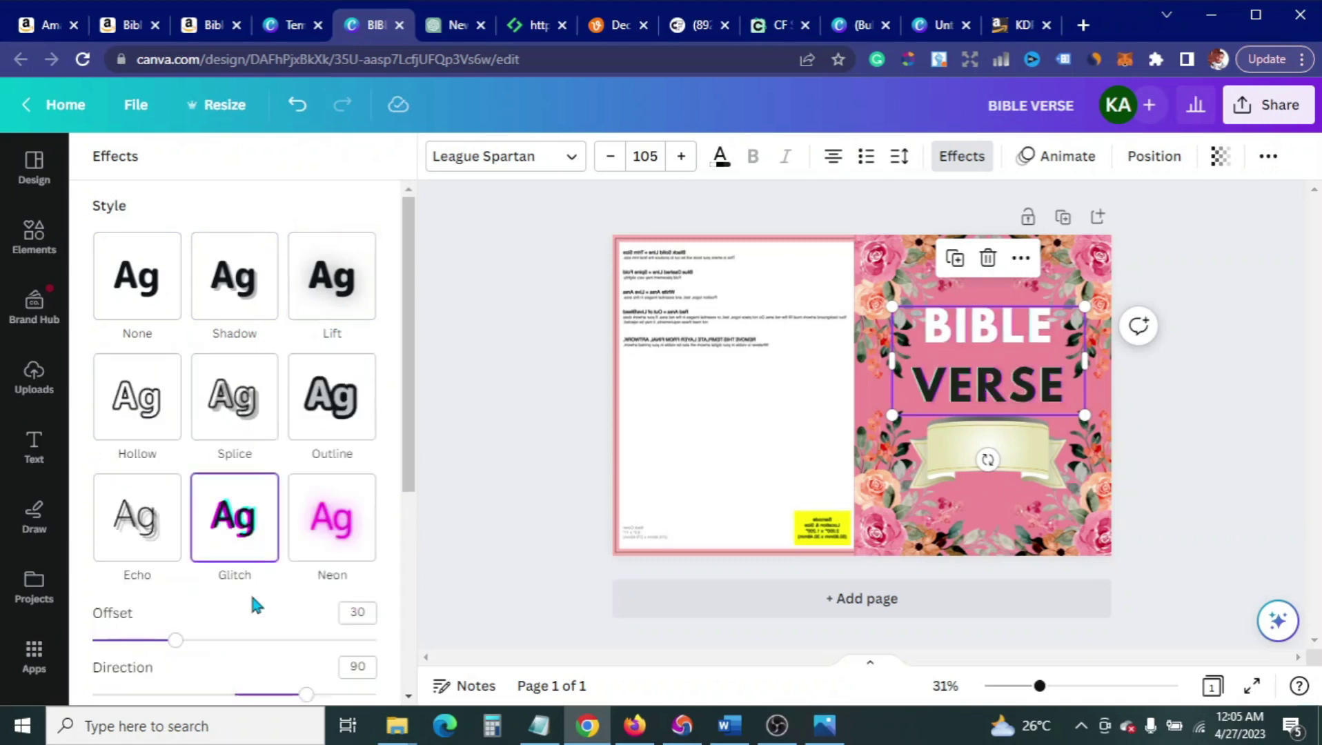
Step: Set the title's font size to 106 and its line spacing to 1.18
{"action": "left_click", "coordinate": [897, 159]}
{"action": "left_click_drag", "start_coordinate": [1013, 301], "coordinate": [1004, 300]}
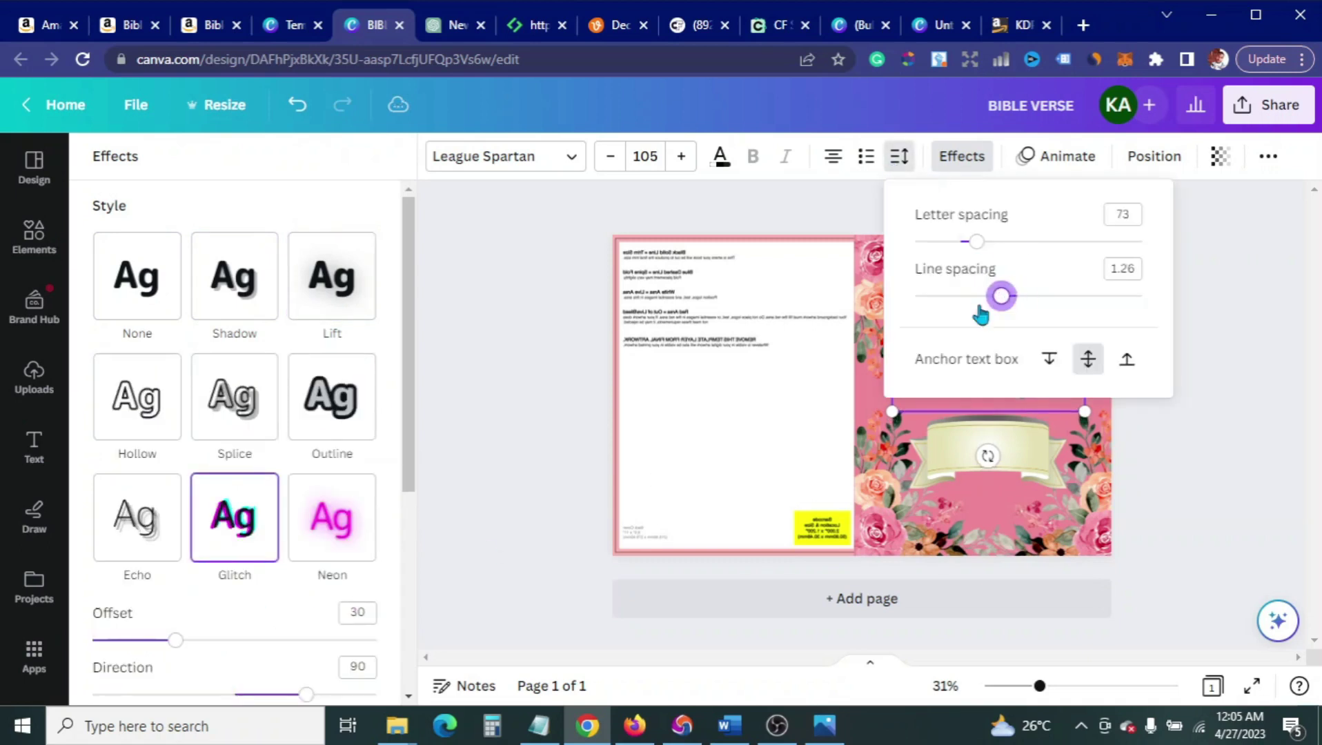
{"action": "left_click", "coordinate": [587, 379]}
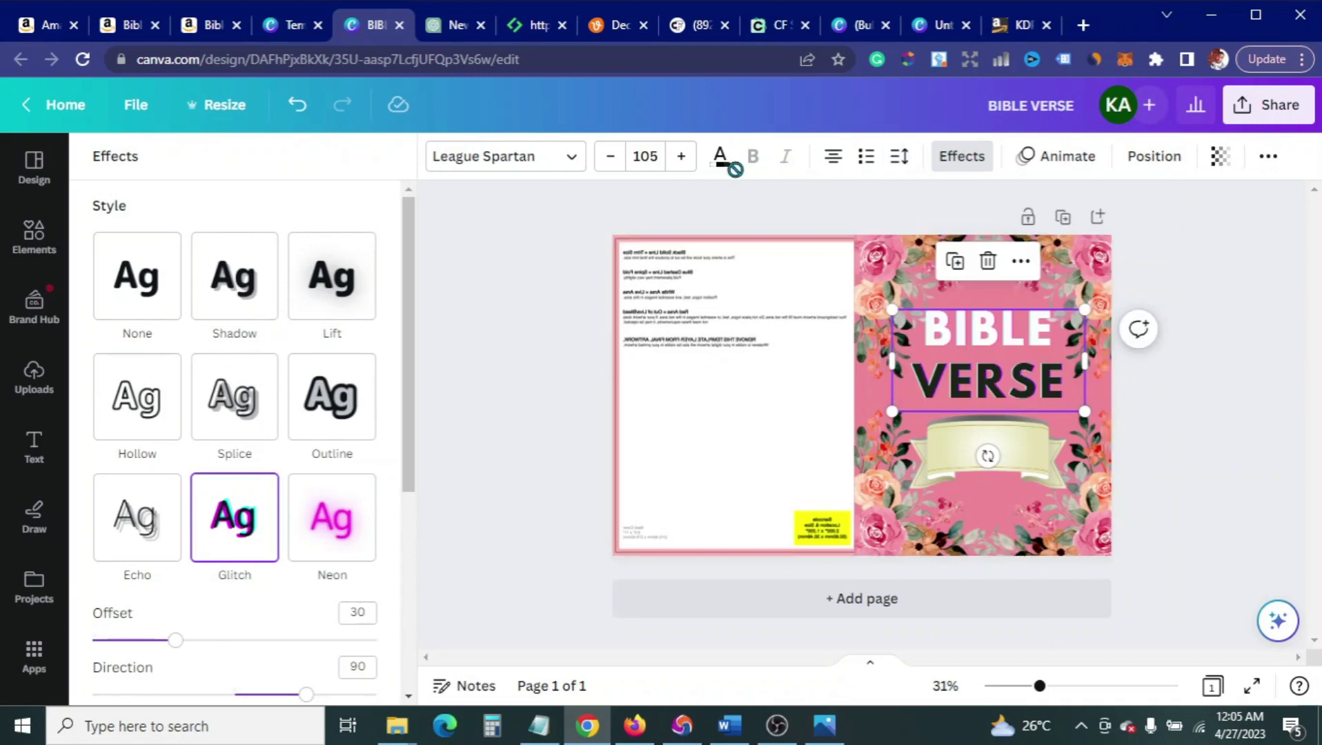
{"action": "left_click", "coordinate": [678, 160]}
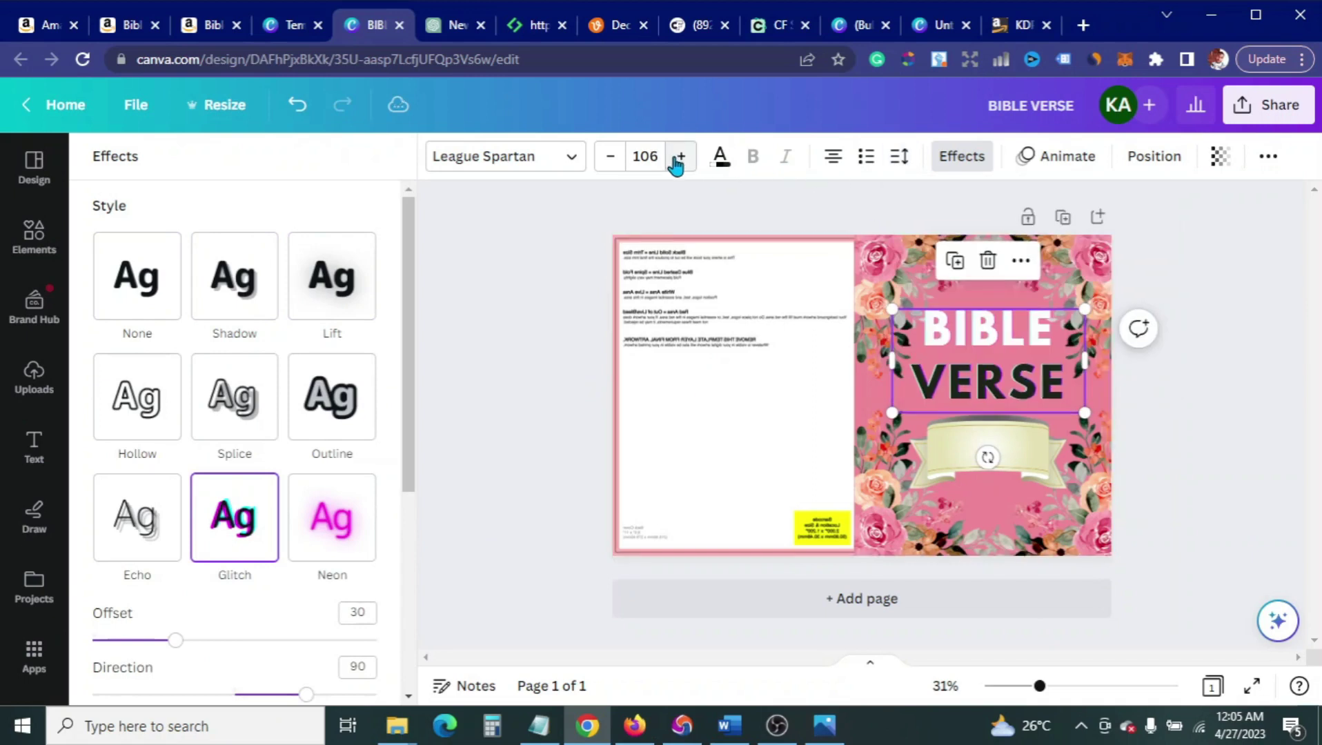
{"action": "left_click", "coordinate": [893, 162]}
{"action": "left_click_drag", "start_coordinate": [999, 300], "coordinate": [992, 297]}
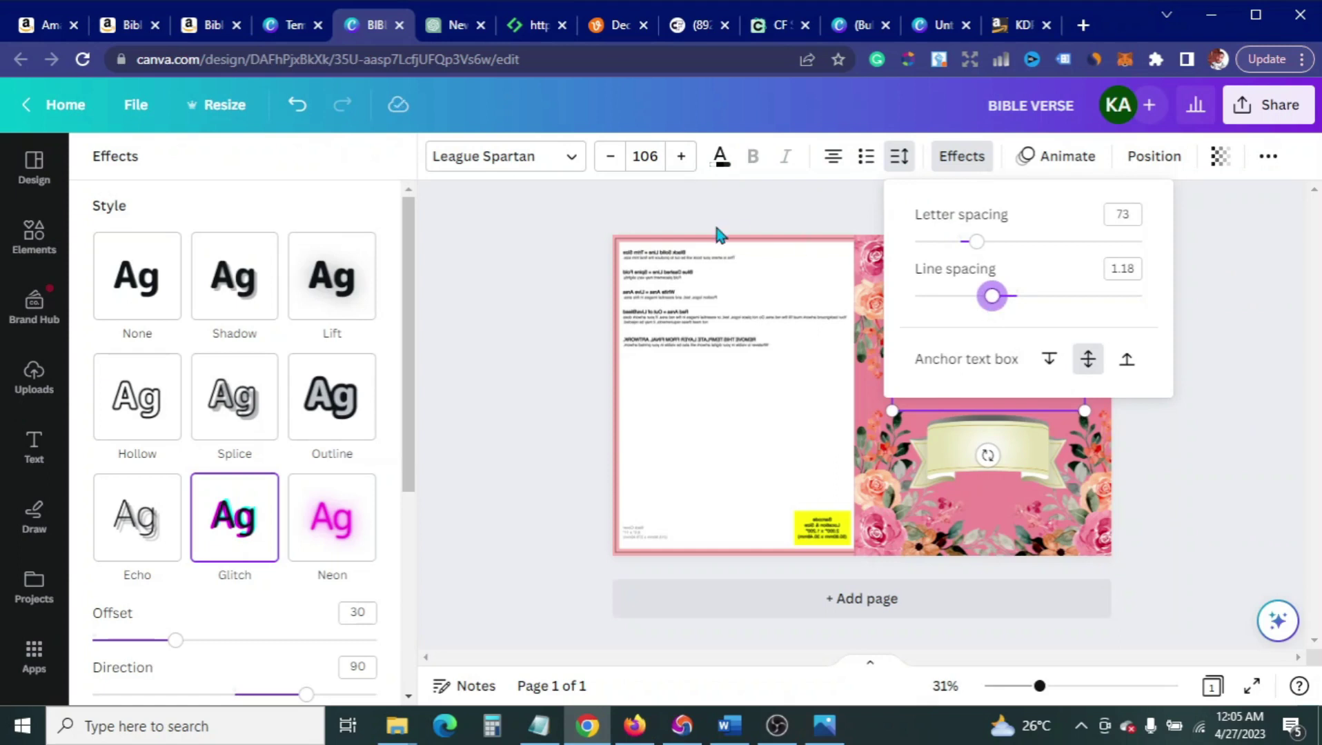
{"action": "left_click", "coordinate": [504, 264]}
Step: Narrow the title's text box to fit closely around "VERSE", and center the title above the ribbon
{"action": "left_click", "coordinate": [983, 395]}
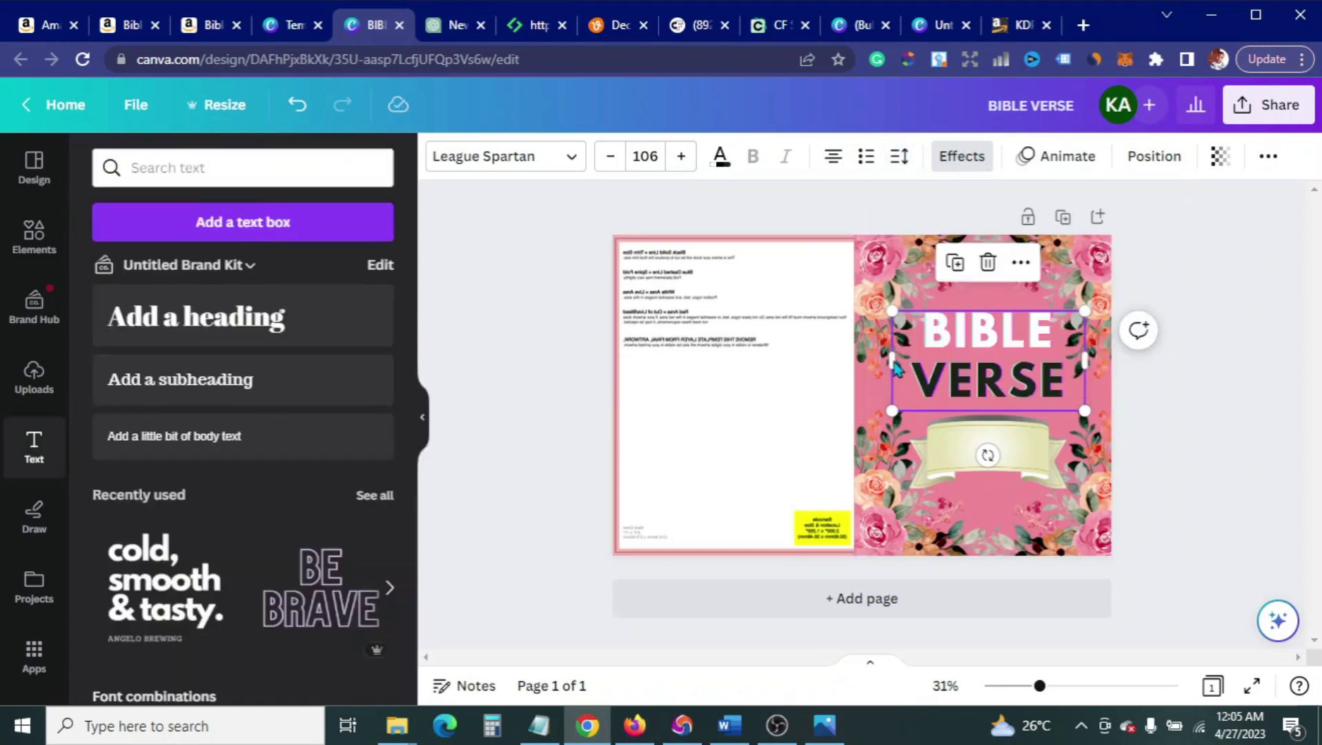
{"action": "left_click_drag", "start_coordinate": [894, 369], "coordinate": [927, 366]}
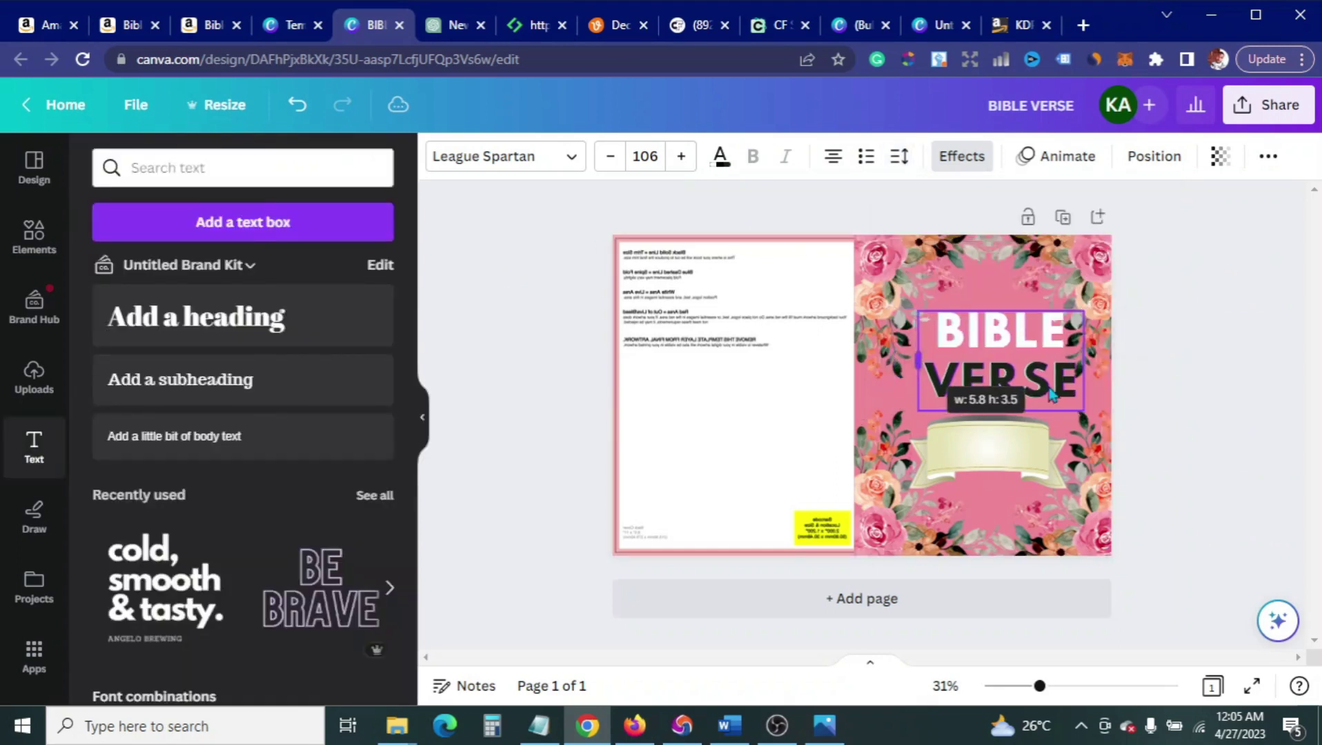
{"action": "left_click_drag", "start_coordinate": [1022, 379], "coordinate": [1009, 377]}
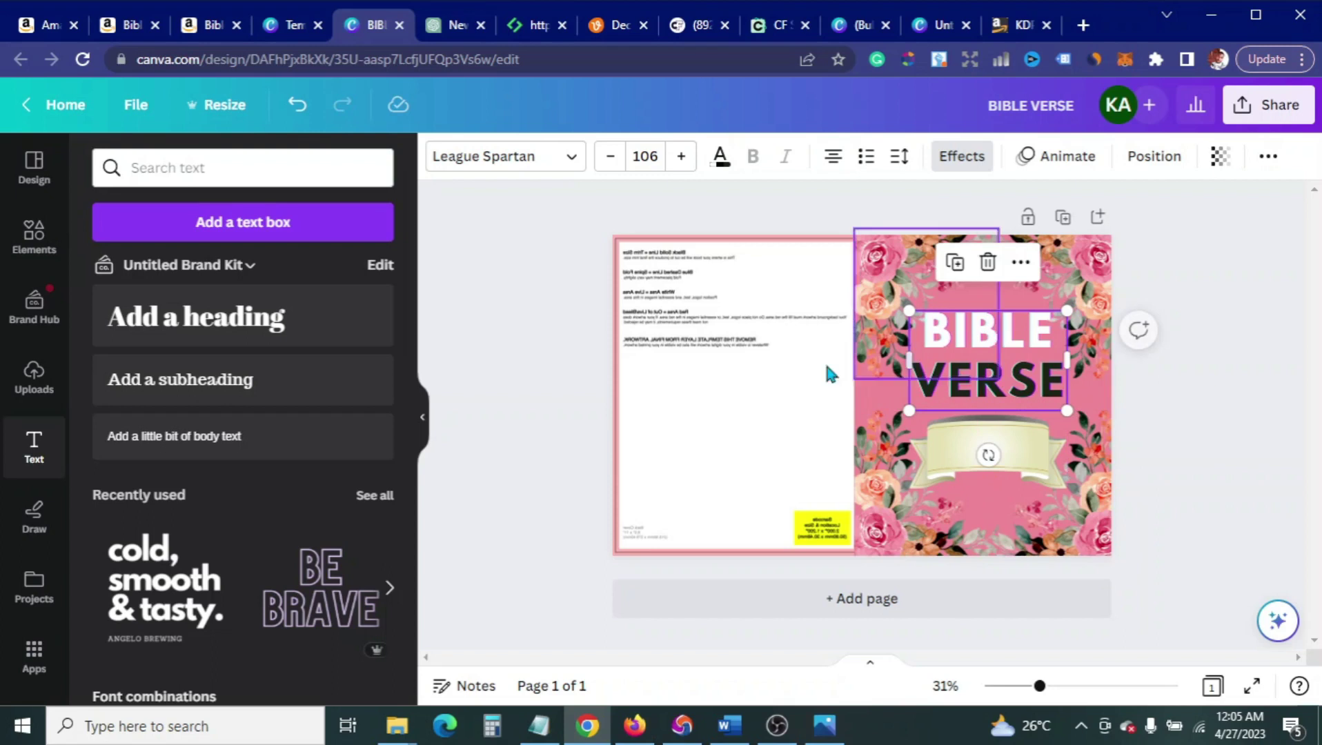
{"action": "left_click", "coordinate": [527, 377]}
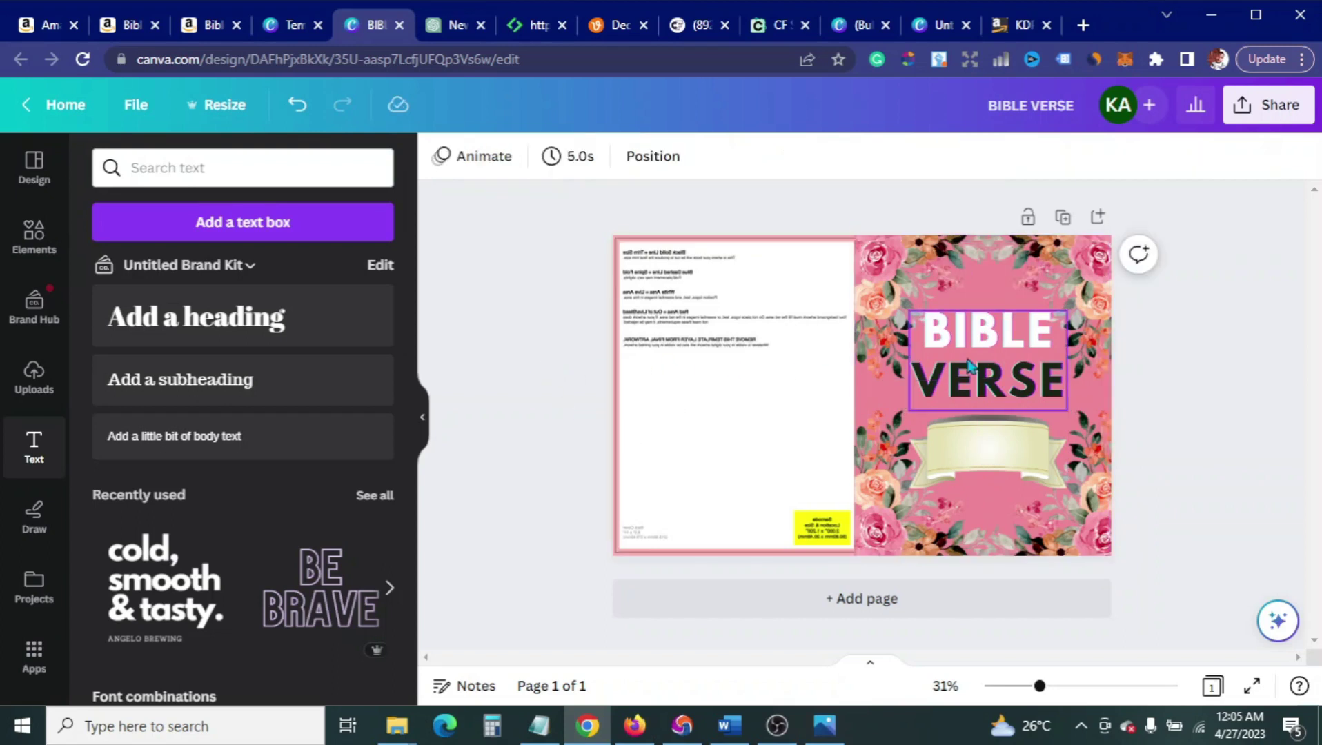
Step: Try the fonts Intro Rust, Archivo Black and Braggadocio on the title, and undo the font changes
{"action": "left_click", "coordinate": [980, 392]}
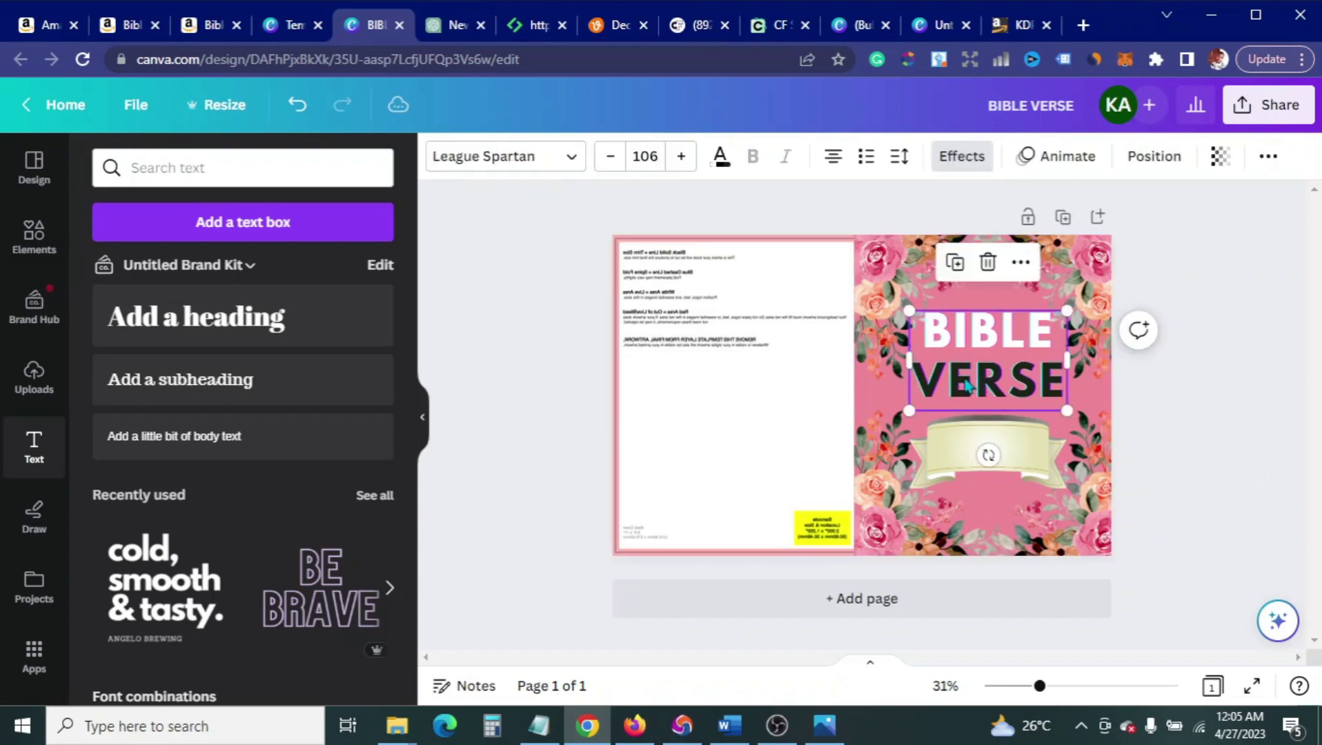
{"action": "left_click", "coordinate": [577, 159]}
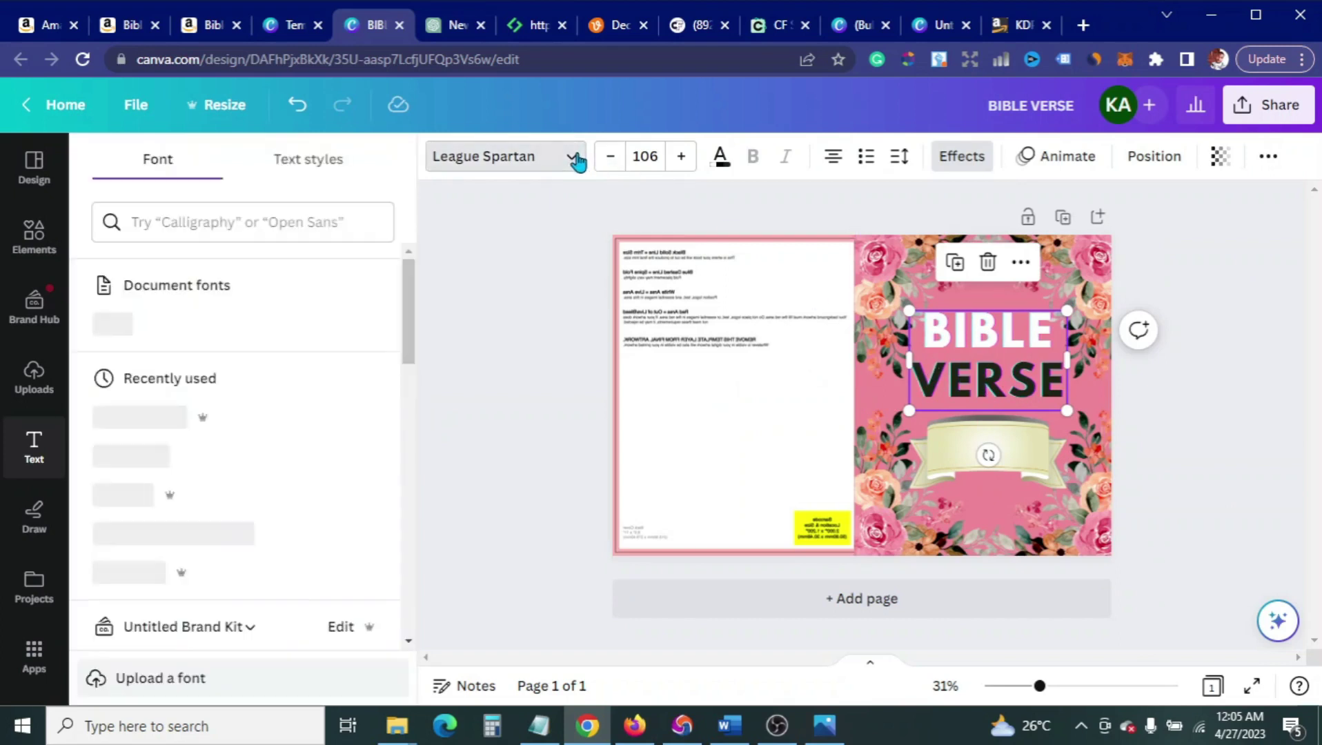
{"action": "left_click", "coordinate": [275, 455]}
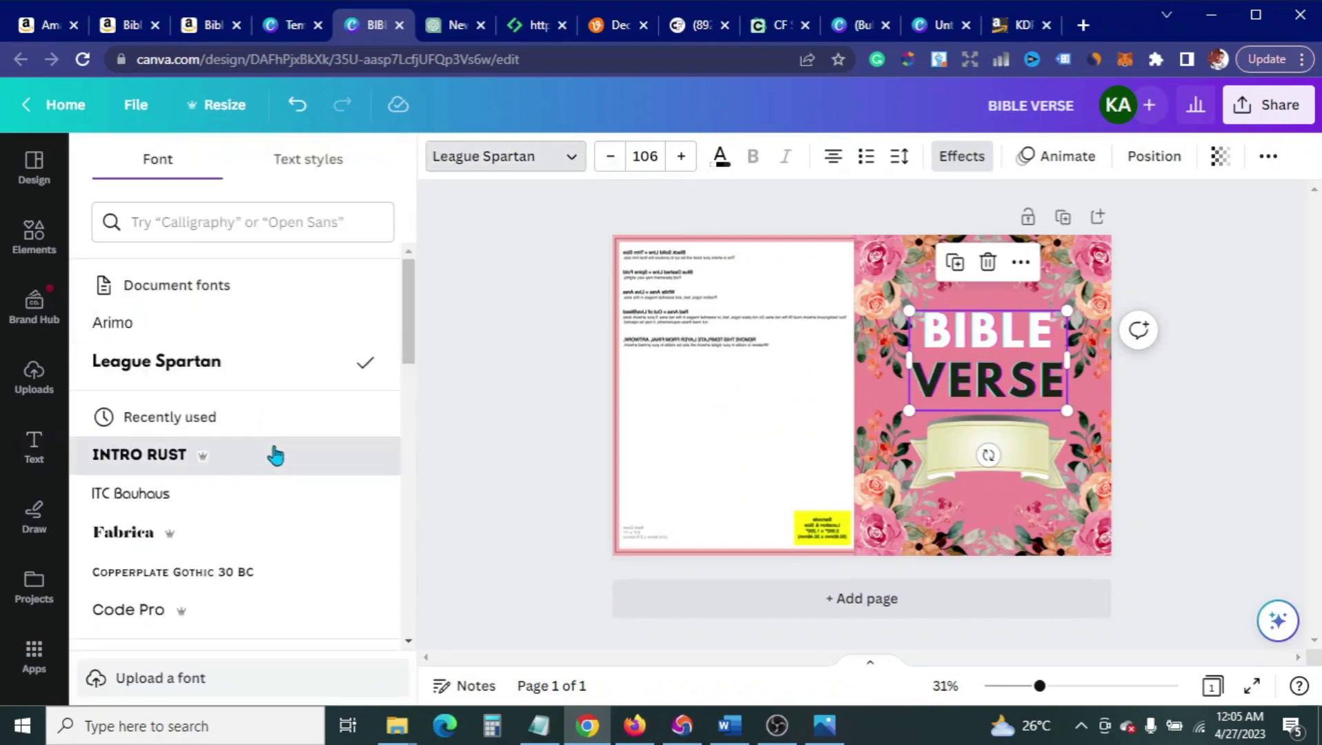
{"action": "scroll", "coordinate": [279, 532], "scroll_direction": "down", "scroll_amount": 5}
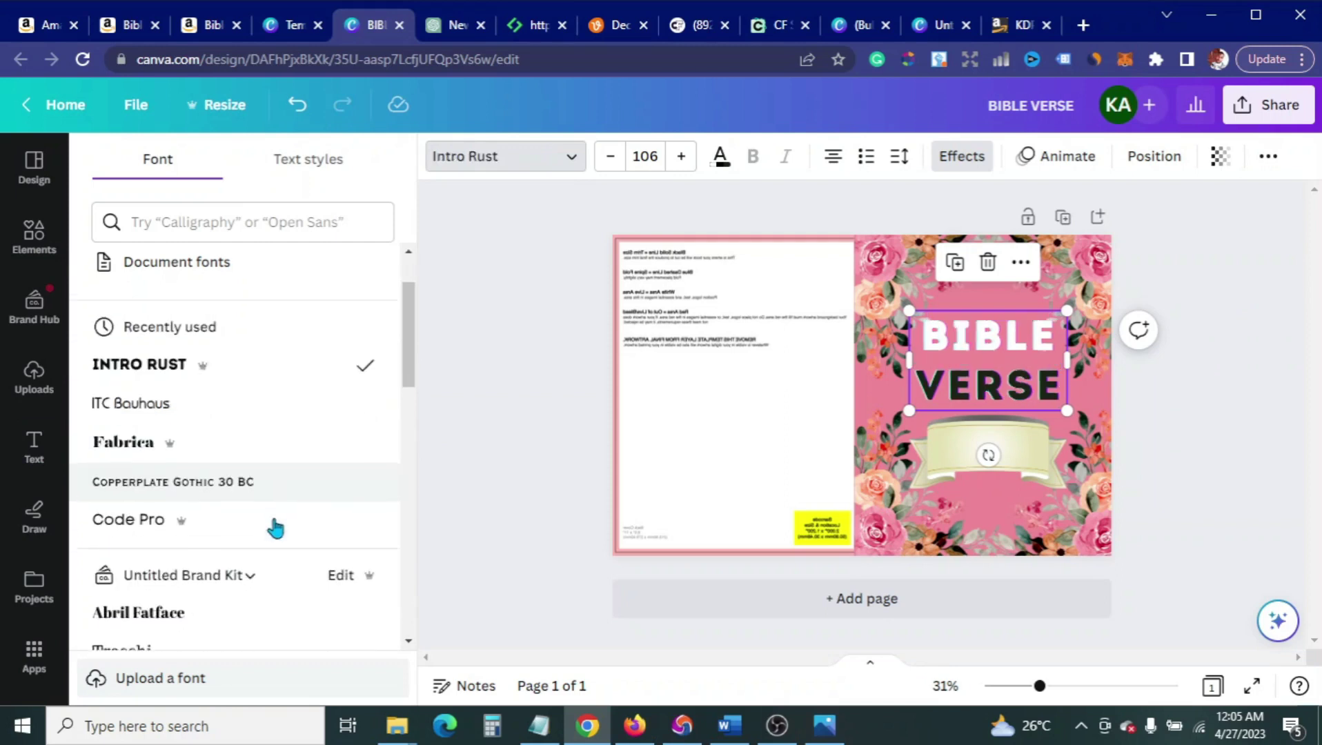
{"action": "scroll", "coordinate": [275, 527], "scroll_direction": "down", "scroll_amount": 5}
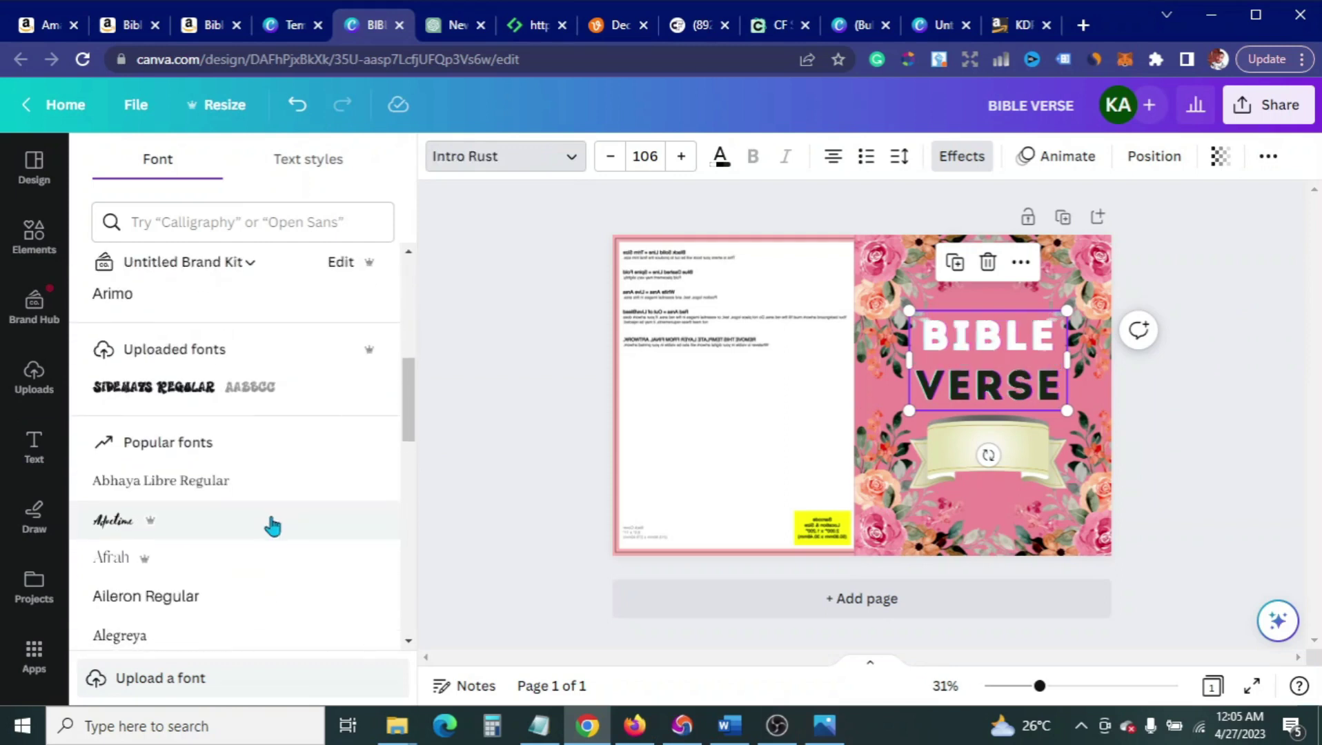
{"action": "left_click", "coordinate": [251, 433]}
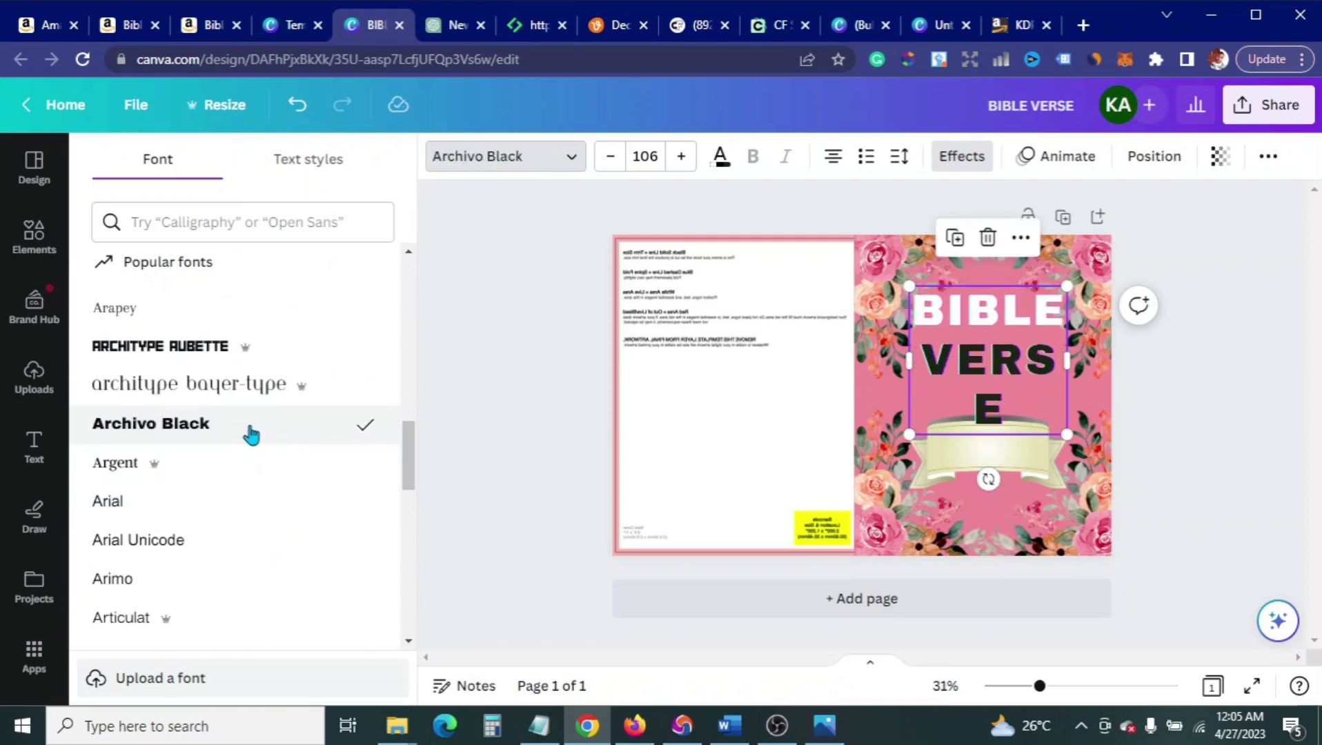
{"action": "scroll", "coordinate": [248, 438], "scroll_direction": "down", "scroll_amount": 8}
{"action": "left_click", "coordinate": [251, 409]}
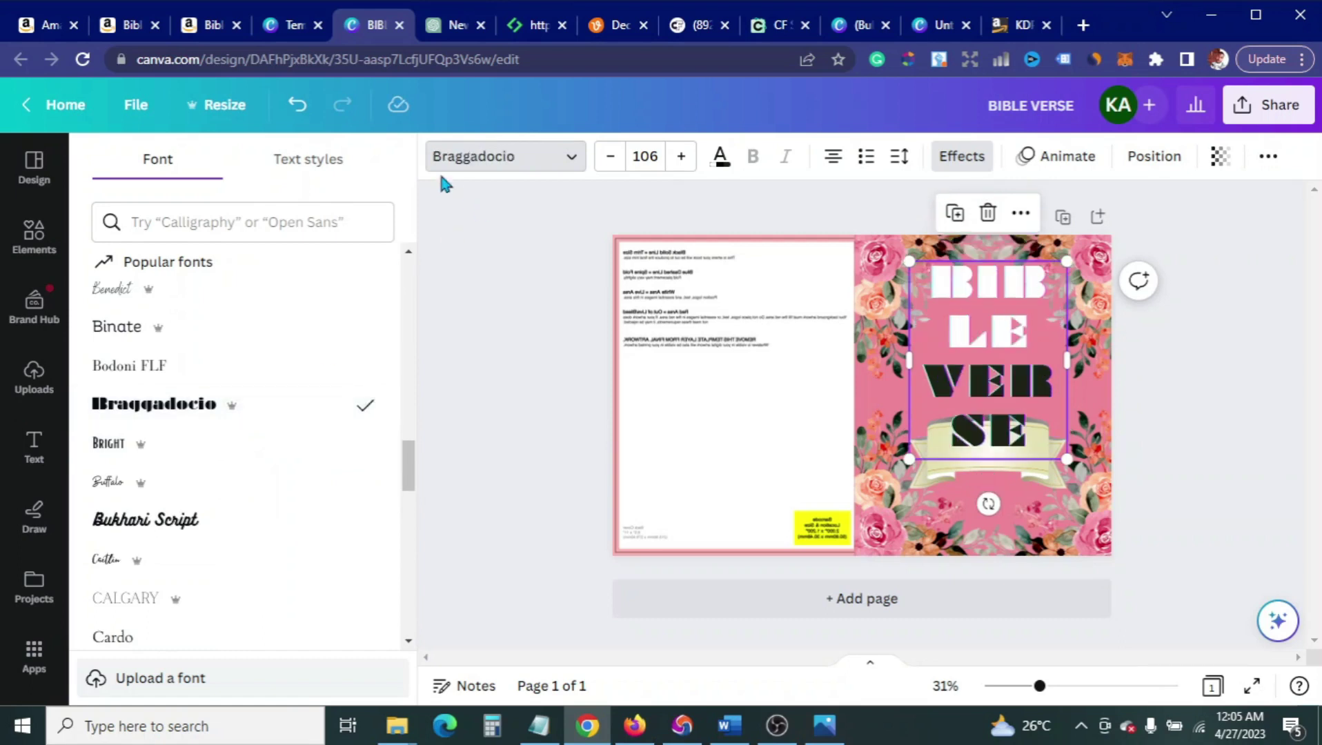
{"action": "left_click", "coordinate": [291, 109]}
{"action": "left_click", "coordinate": [292, 109]}
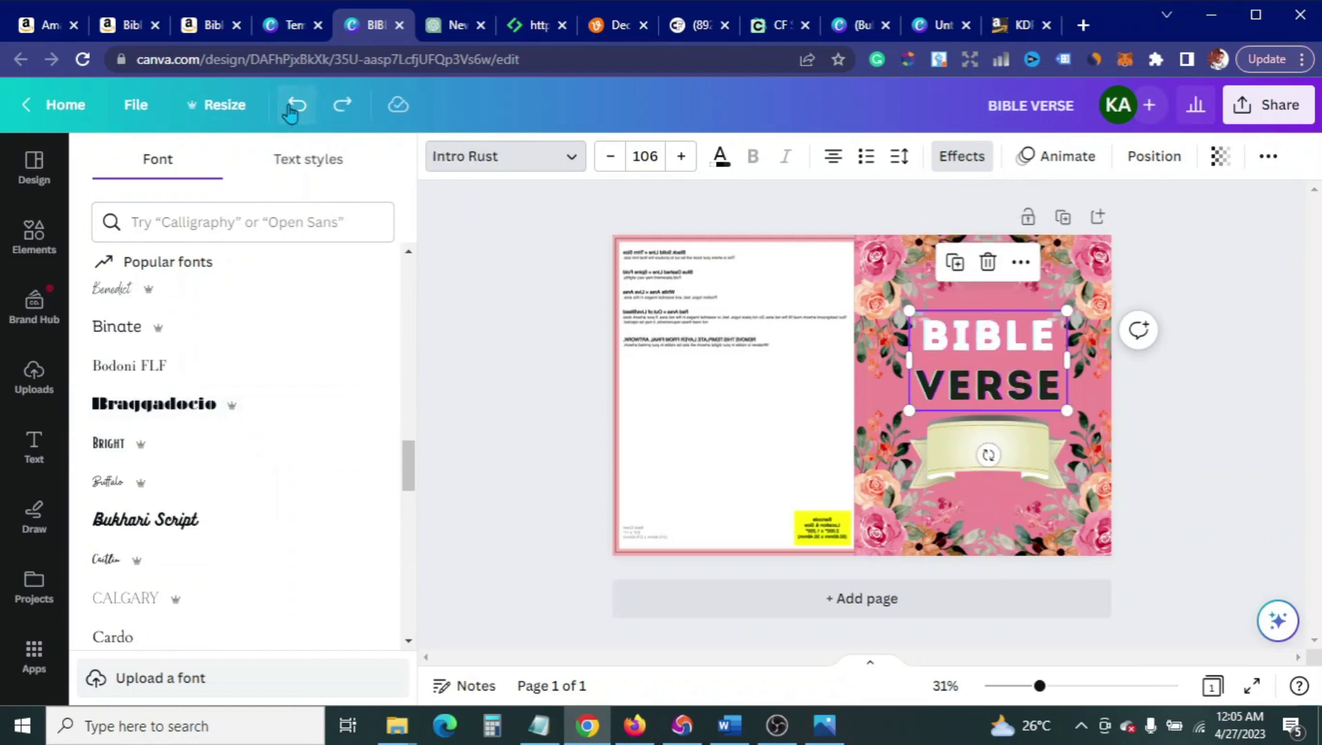
{"action": "left_click", "coordinate": [291, 109]}
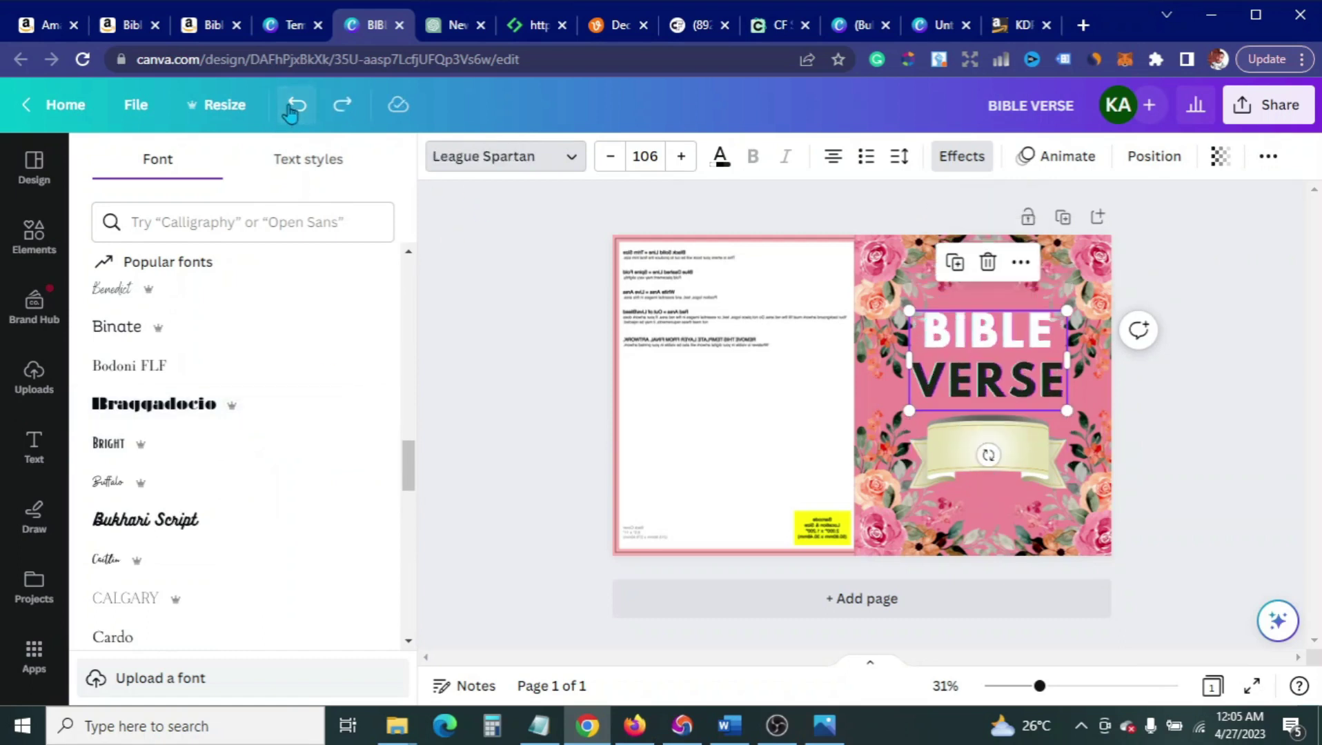
{"action": "left_click", "coordinate": [487, 338]}
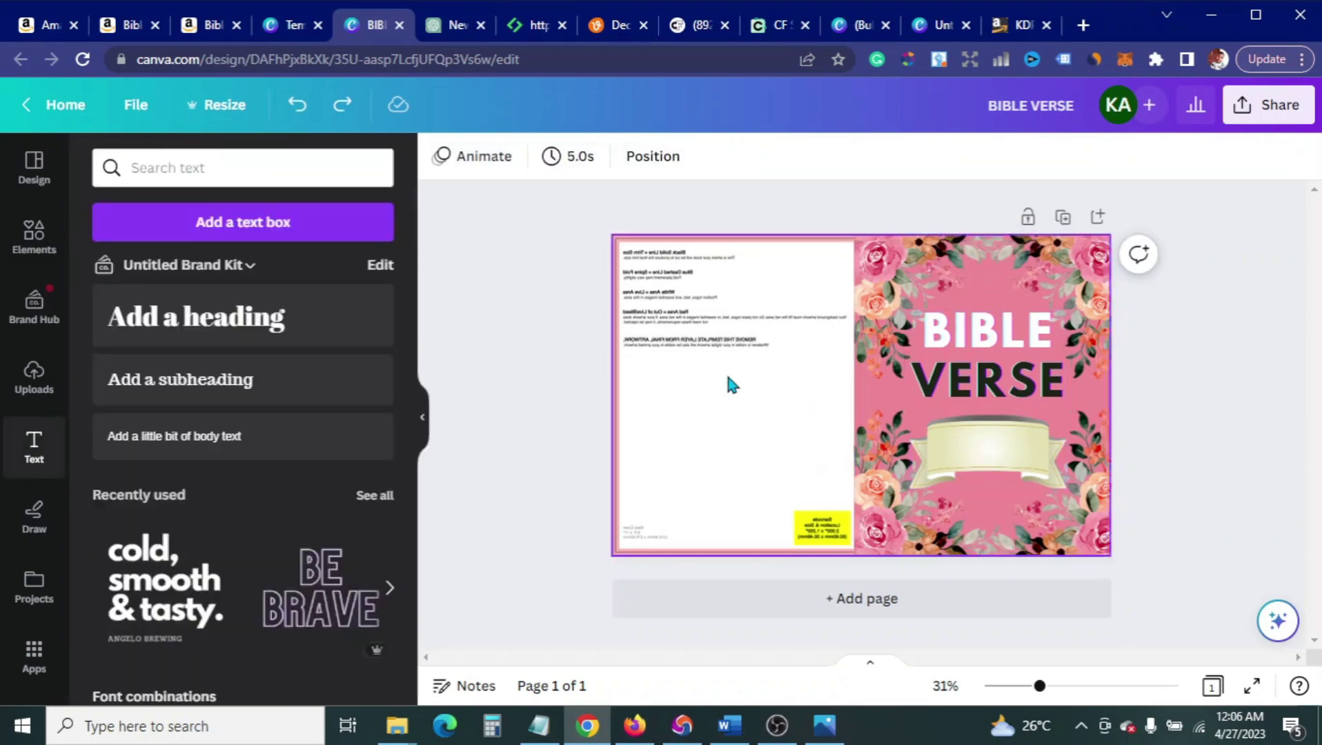
Step: Check the reference book's cover on Amazon, and add a subheading on the ribbon reading "coloring books" with "for girls" on a second line
{"action": "left_click", "coordinate": [209, 26]}
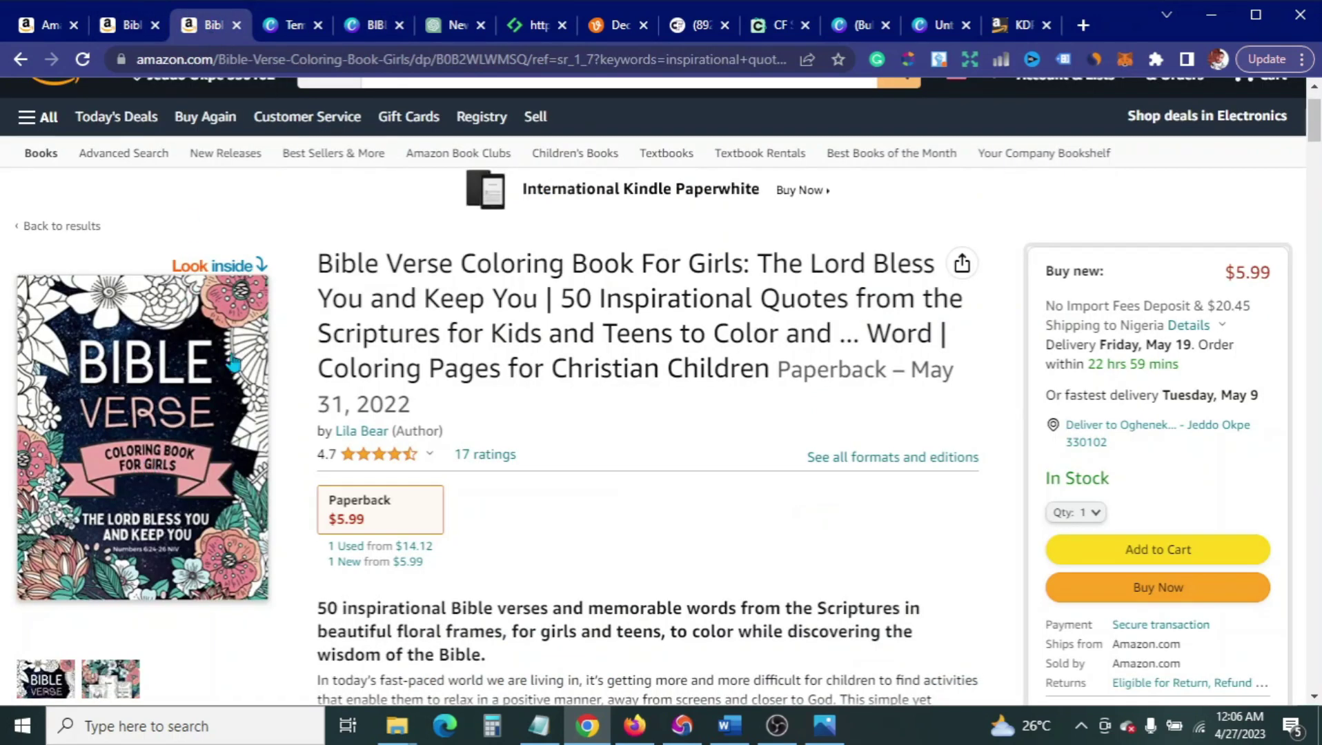
{"action": "left_click", "coordinate": [373, 27]}
{"action": "left_click", "coordinate": [134, 390]}
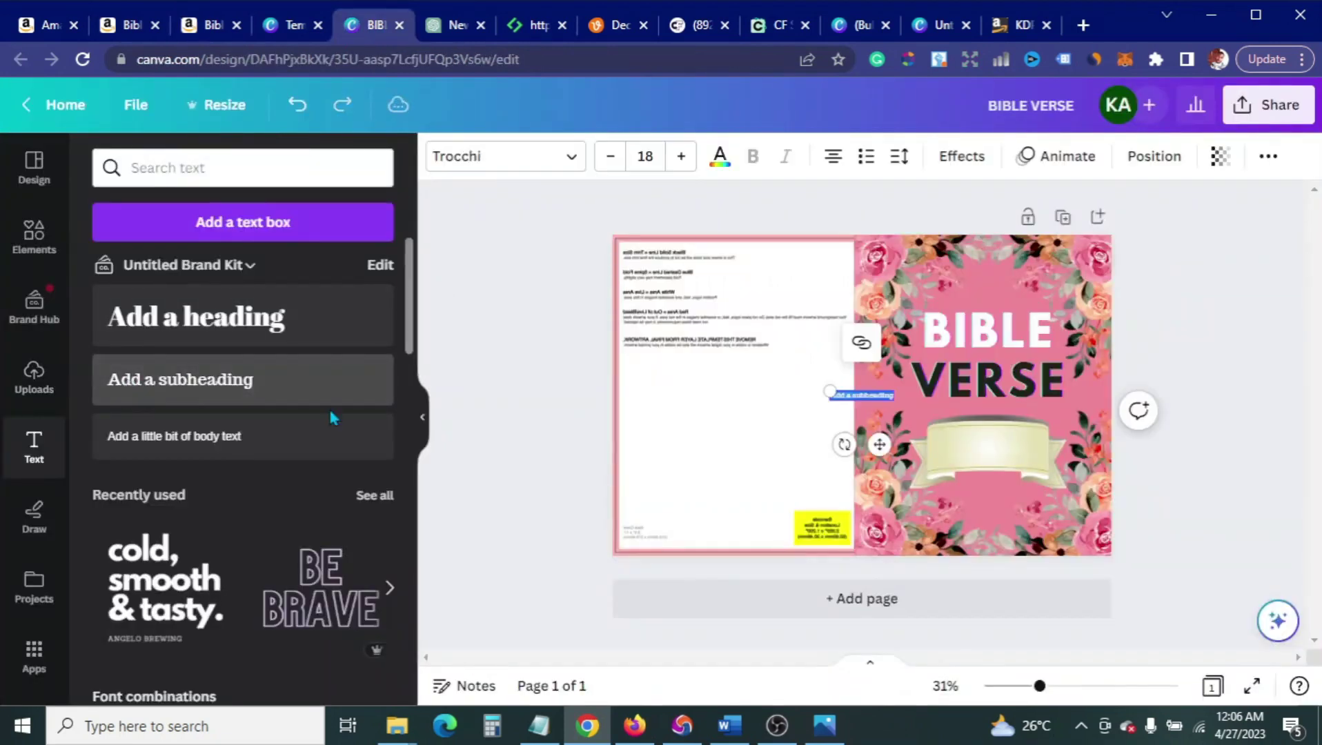
{"action": "left_click_drag", "start_coordinate": [874, 446], "coordinate": [994, 487]}
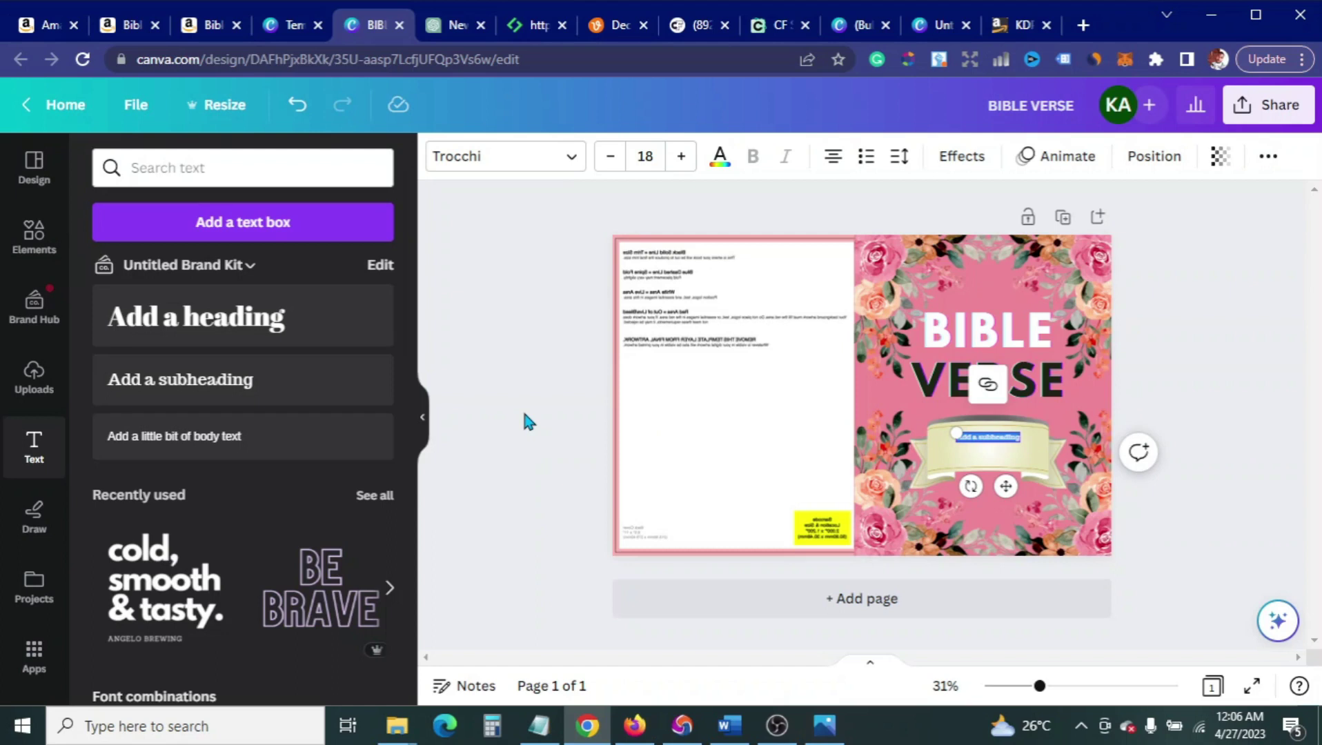
{"action": "type", "text": "Coloring books"}
{"action": "key", "text": "Return"}
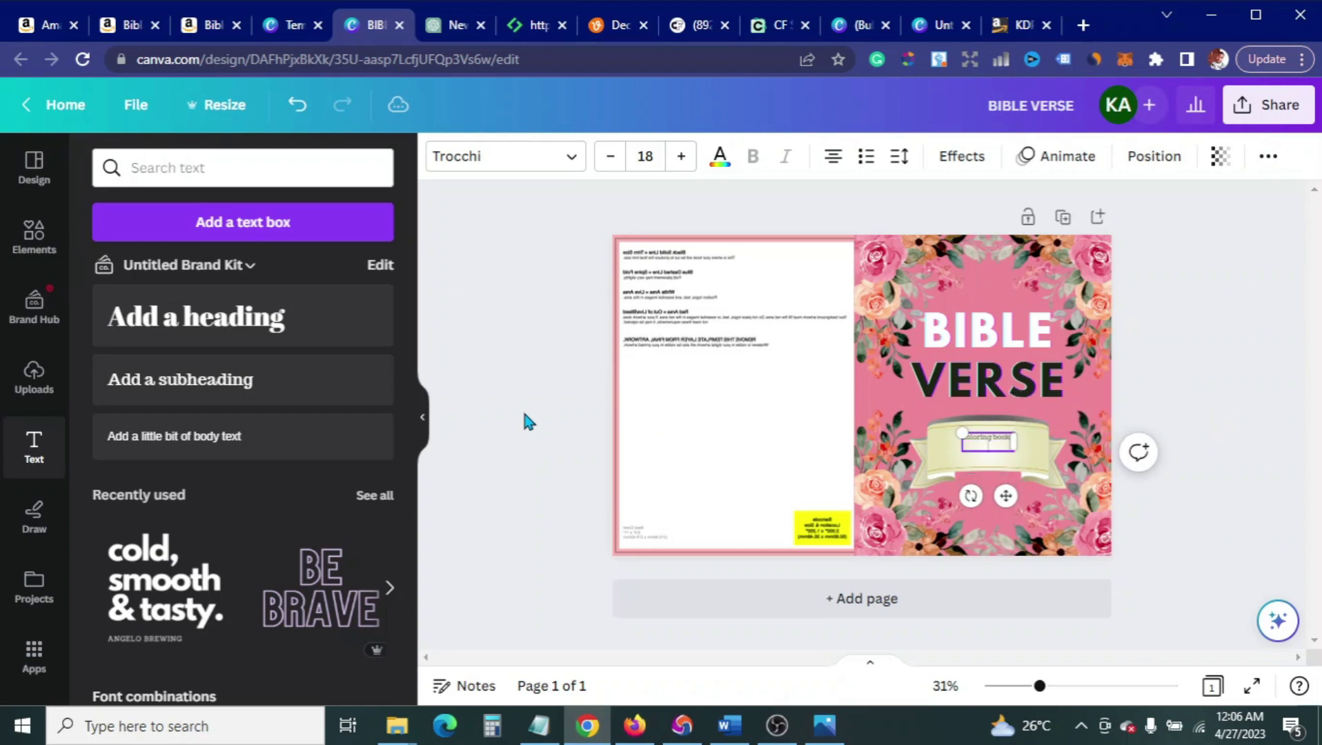
{"action": "type", "text": "for girls"}
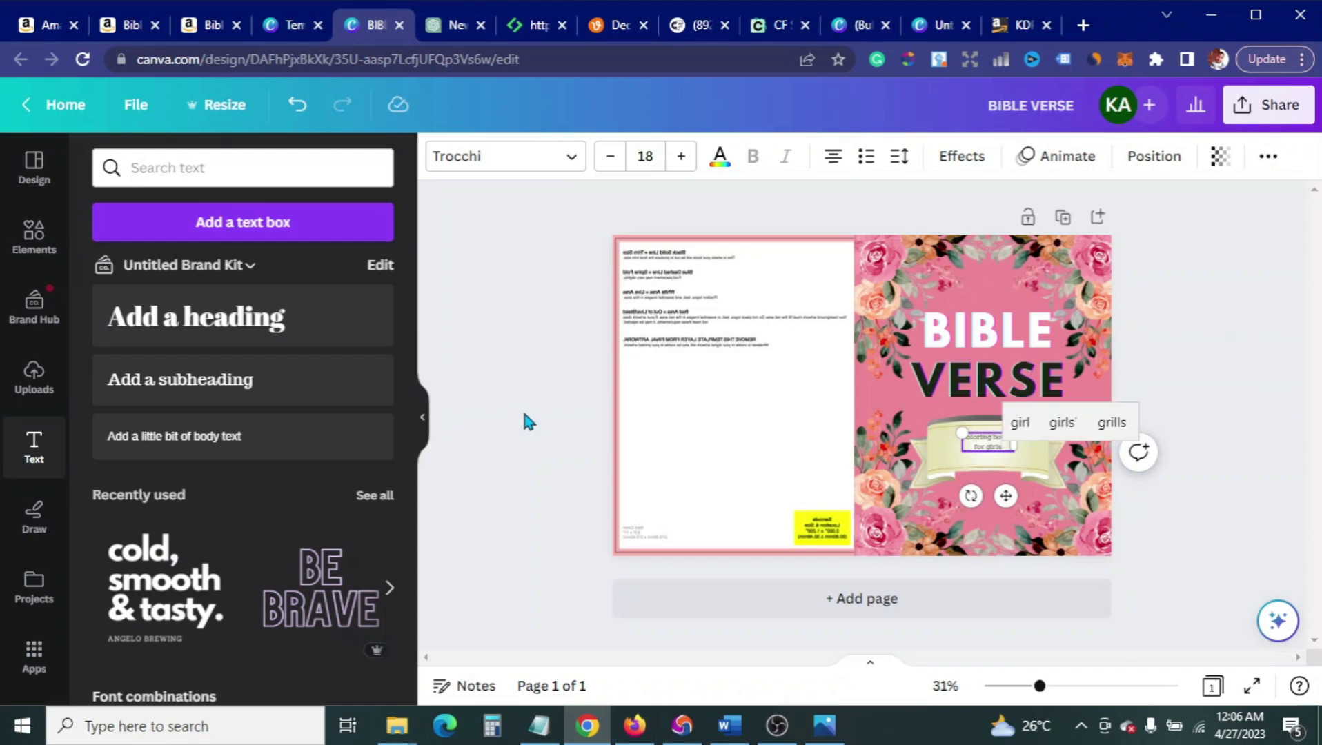
{"action": "left_click", "coordinate": [1190, 497]}
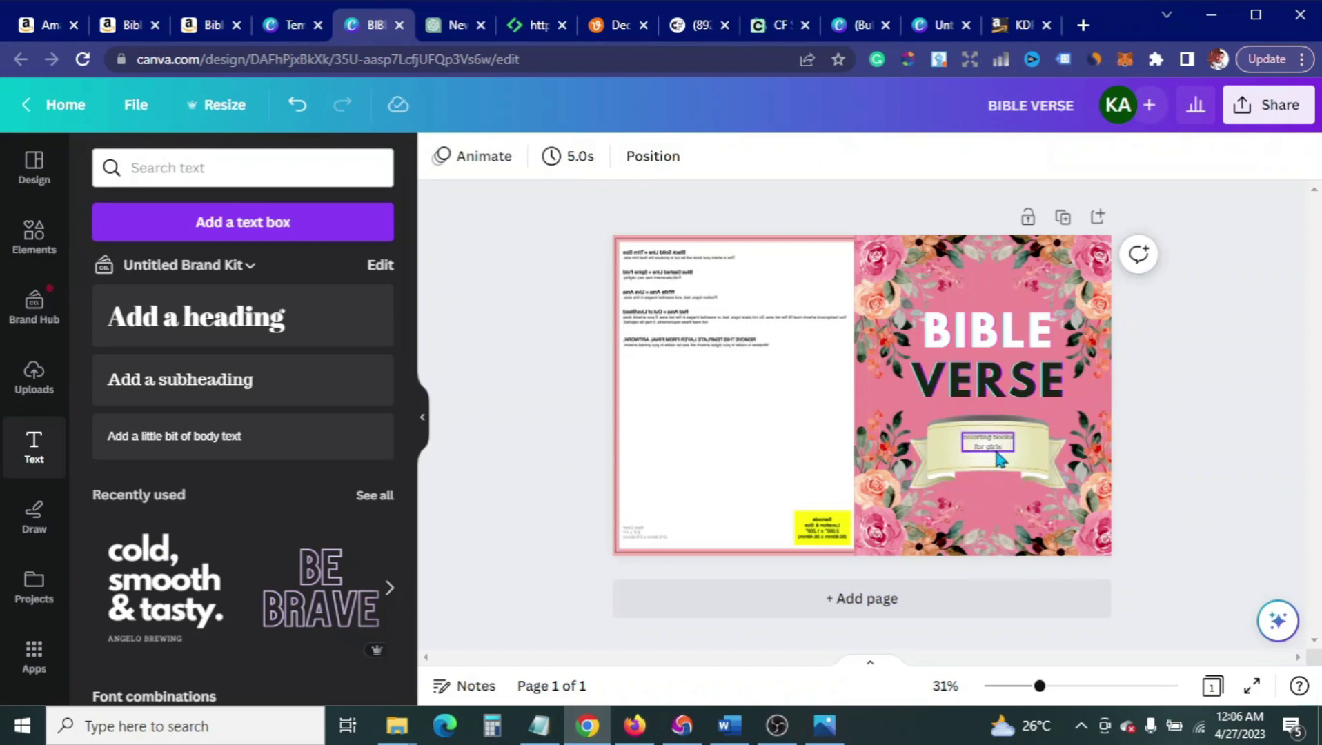
Step: Convert the ribbon subtitle to uppercase and set its font size to 25
{"action": "left_click", "coordinate": [1025, 440]}
{"action": "left_click", "coordinate": [1269, 162]}
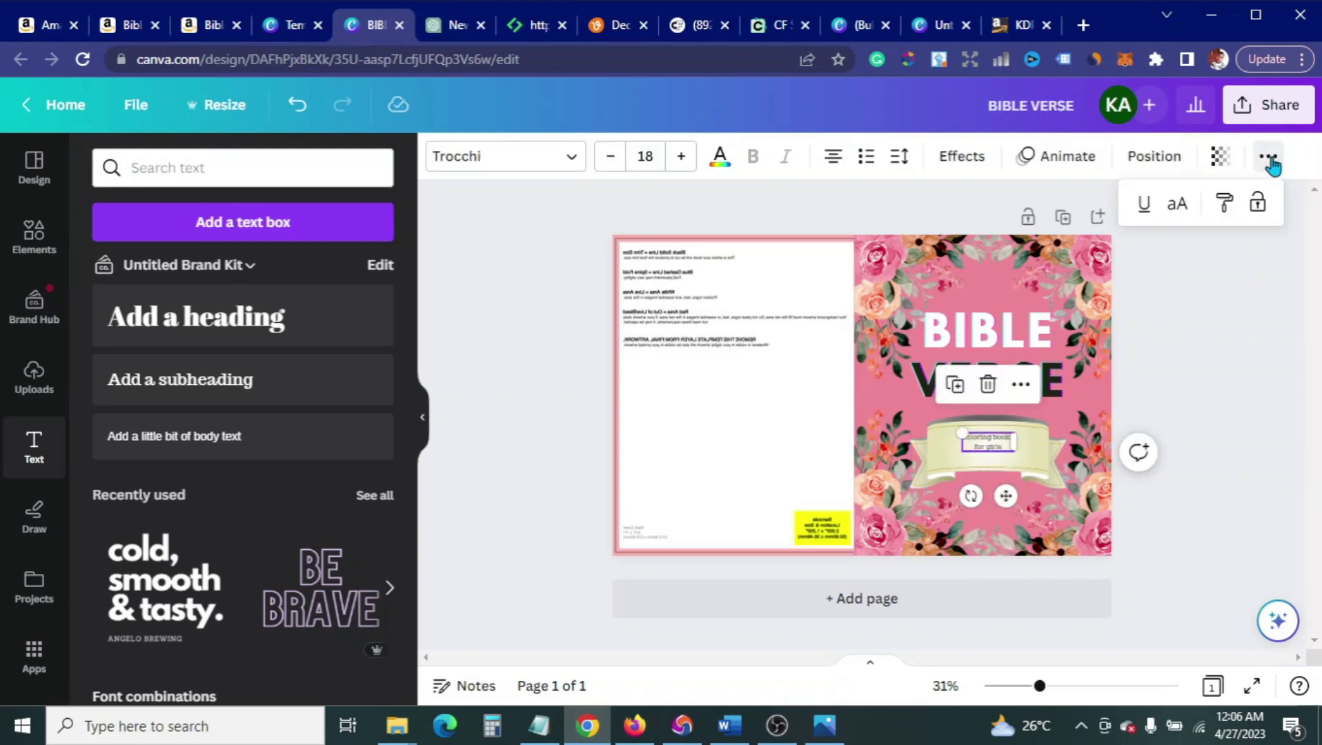
{"action": "left_click", "coordinate": [1177, 203]}
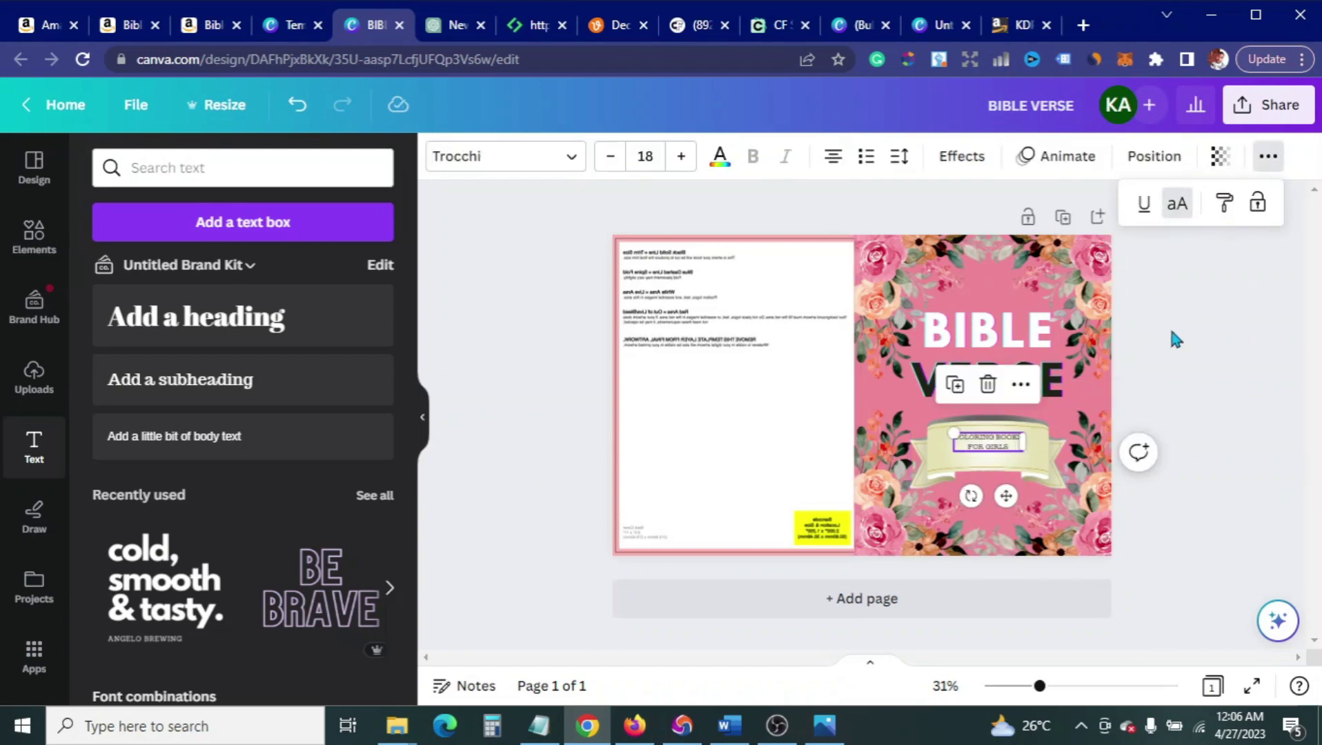
{"action": "left_click", "coordinate": [679, 158]}
{"action": "left_click", "coordinate": [679, 158]}
{"action": "left_click", "coordinate": [679, 158]}
{"action": "left_click", "coordinate": [679, 158]}
{"action": "left_click", "coordinate": [679, 158]}
{"action": "left_click", "coordinate": [679, 158]}
{"action": "left_click", "coordinate": [679, 158]}
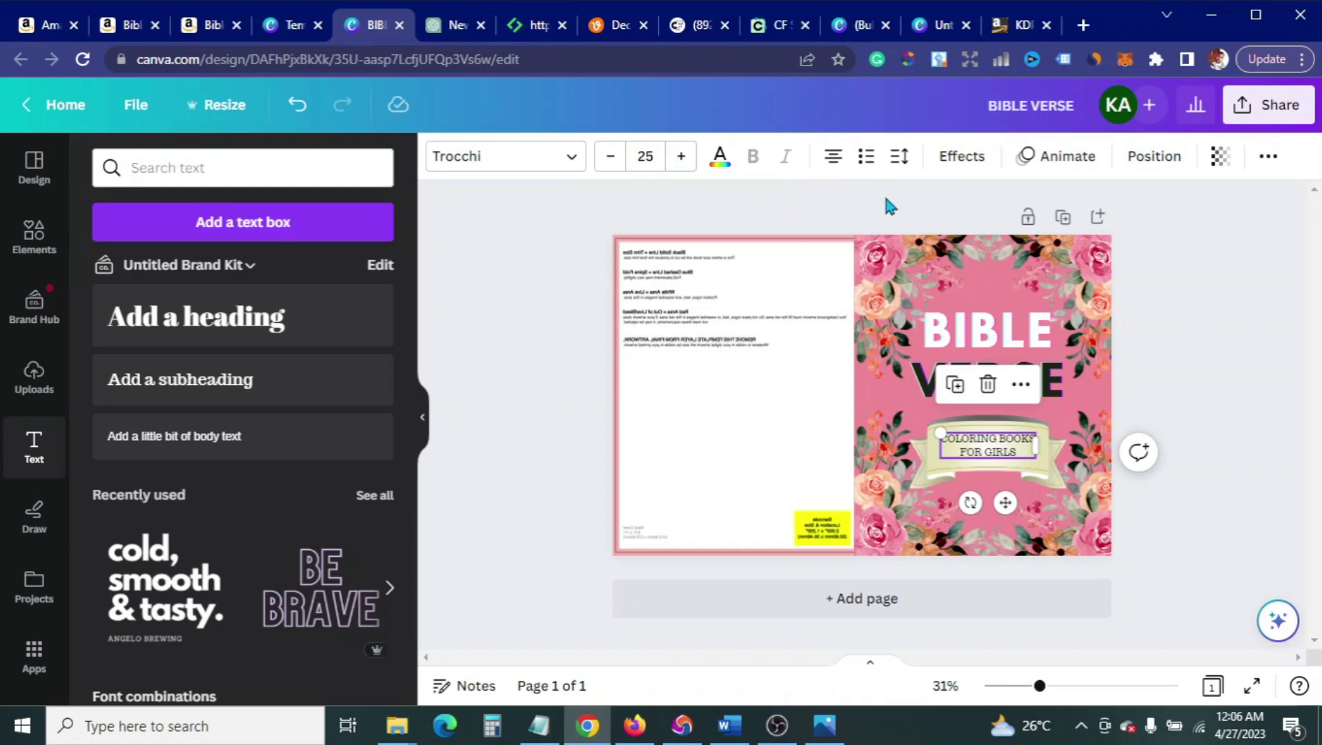
Step: Apply the Curve text shape to the ribbon subtitle with a curve value of 15
{"action": "left_click", "coordinate": [960, 157]}
{"action": "scroll", "coordinate": [252, 456], "scroll_direction": "down", "scroll_amount": 3}
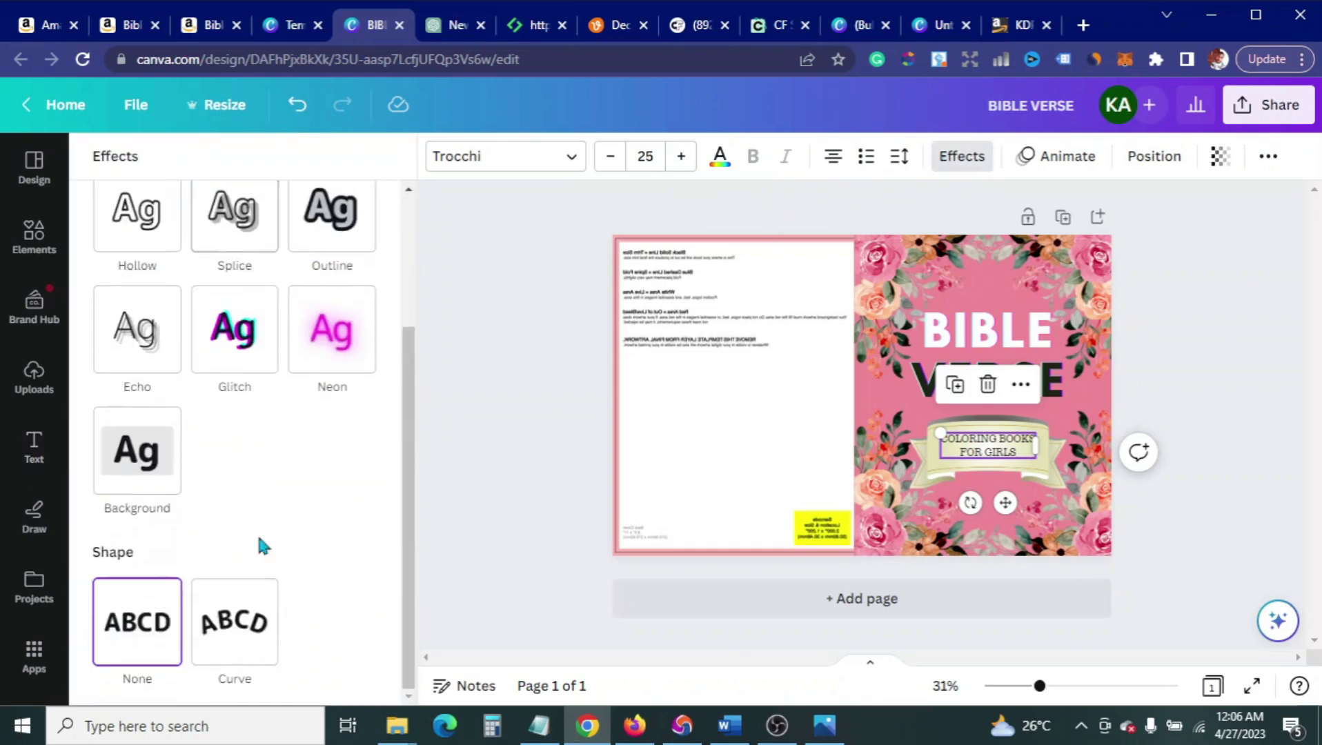
{"action": "left_click", "coordinate": [250, 623]}
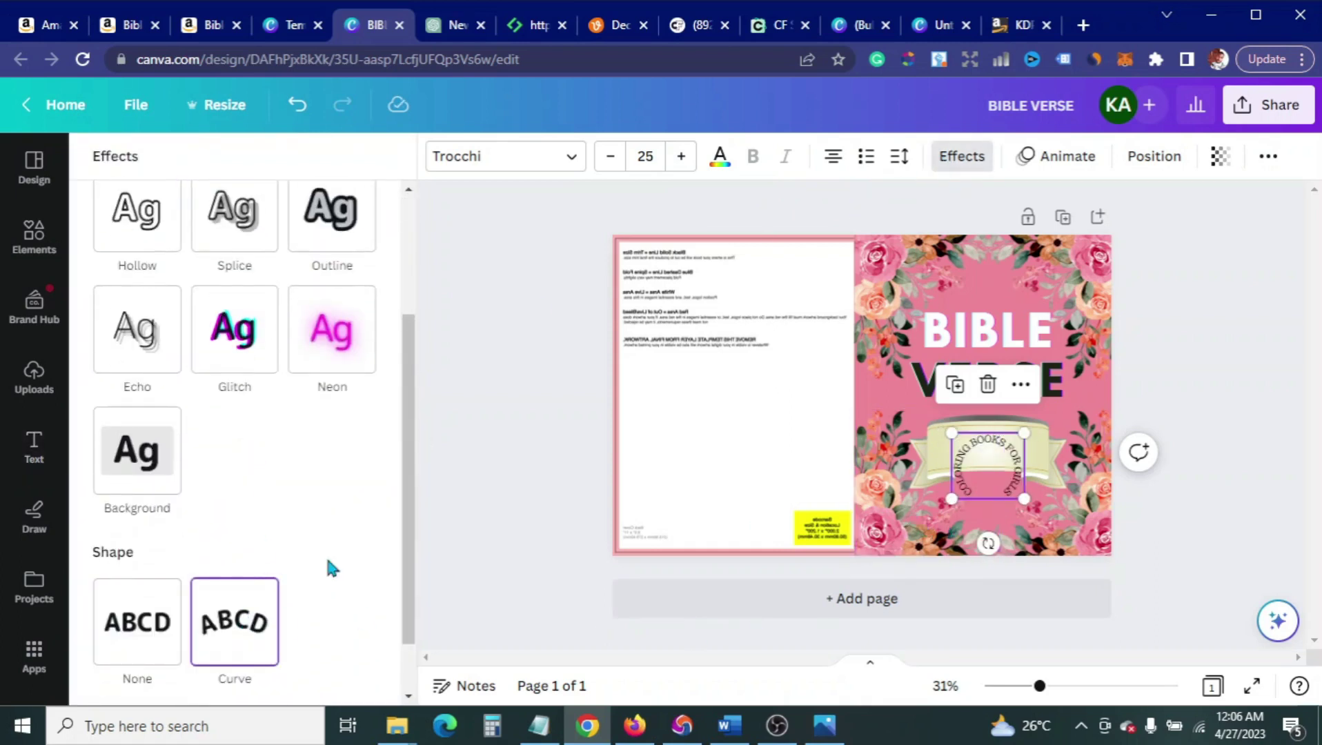
{"action": "scroll", "coordinate": [249, 607], "scroll_direction": "down", "scroll_amount": 1}
{"action": "left_click_drag", "start_coordinate": [340, 675], "coordinate": [256, 672]}
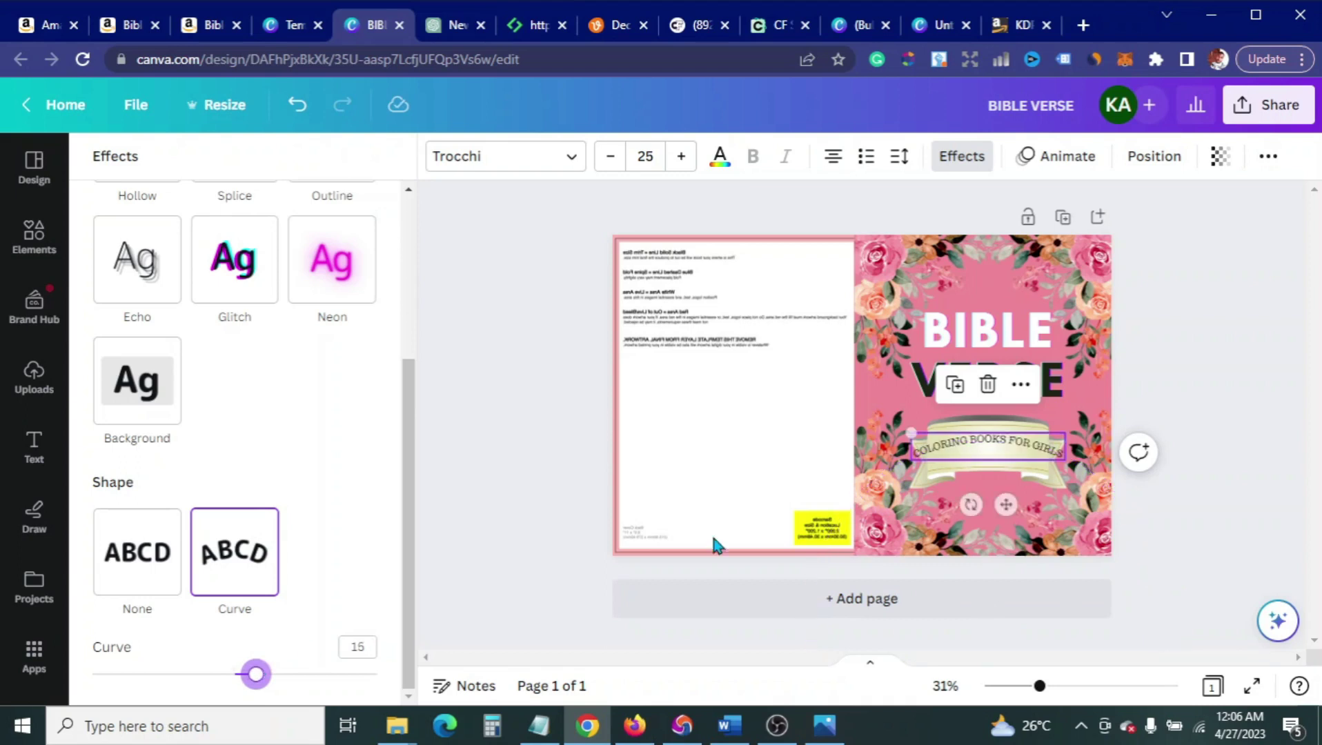
Step: Shift the curved subtitle slightly to the right on the ribbon banner
{"action": "left_click", "coordinate": [1007, 447]}
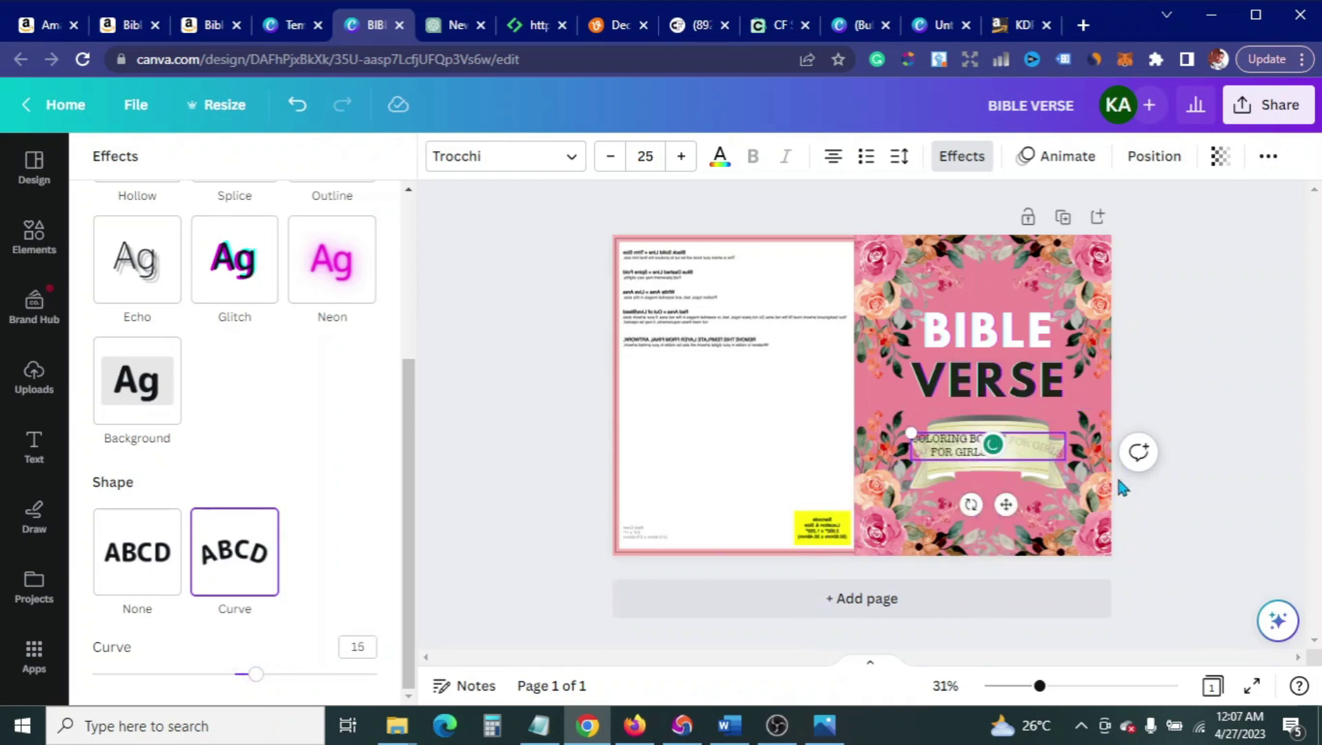
{"action": "left_click", "coordinate": [1175, 497]}
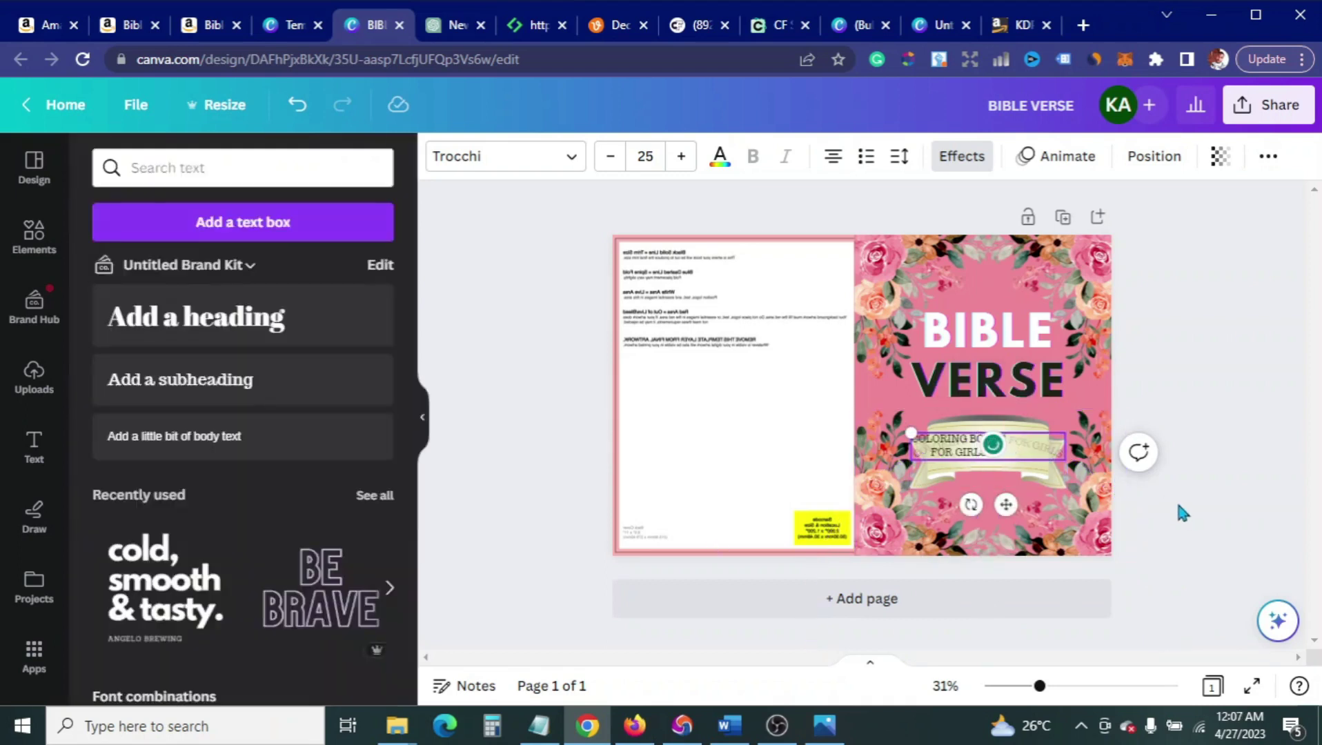
{"action": "left_click", "coordinate": [1017, 447]}
{"action": "left_click", "coordinate": [1017, 447]}
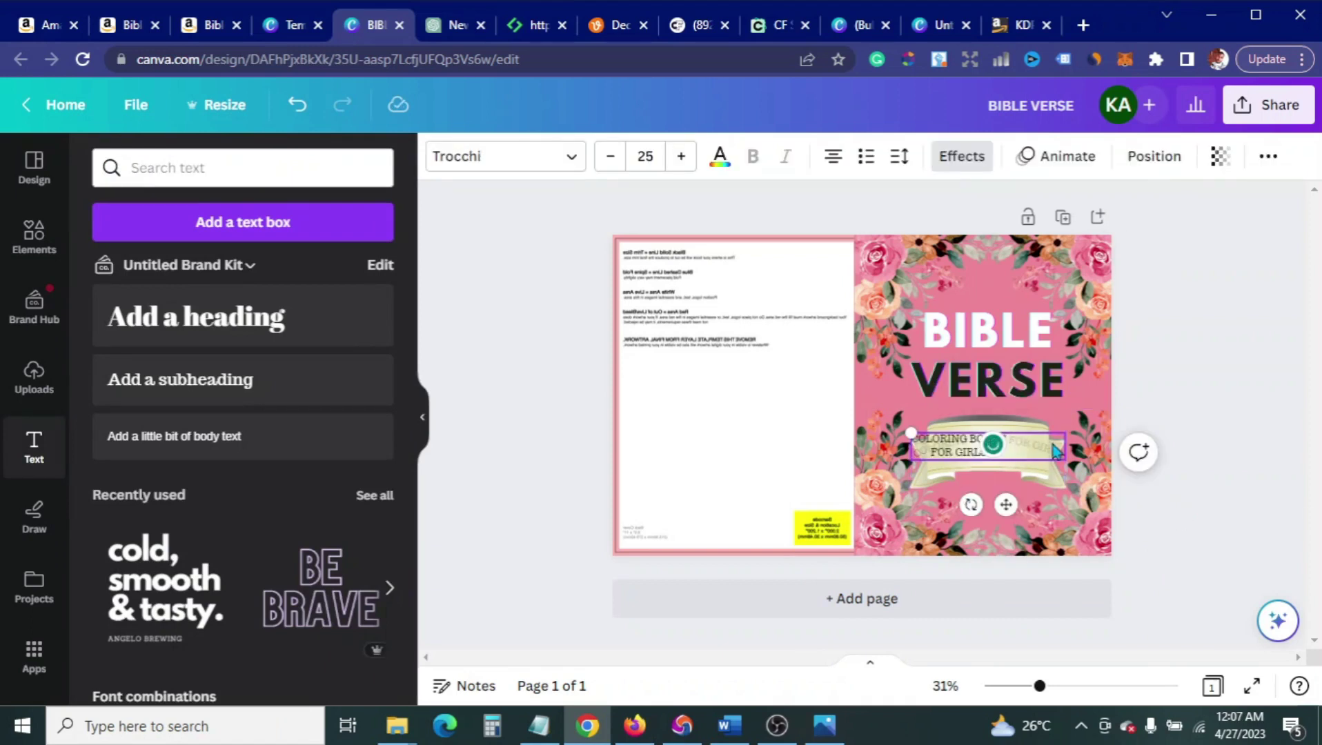
{"action": "left_click_drag", "start_coordinate": [1006, 504], "coordinate": [1033, 497]}
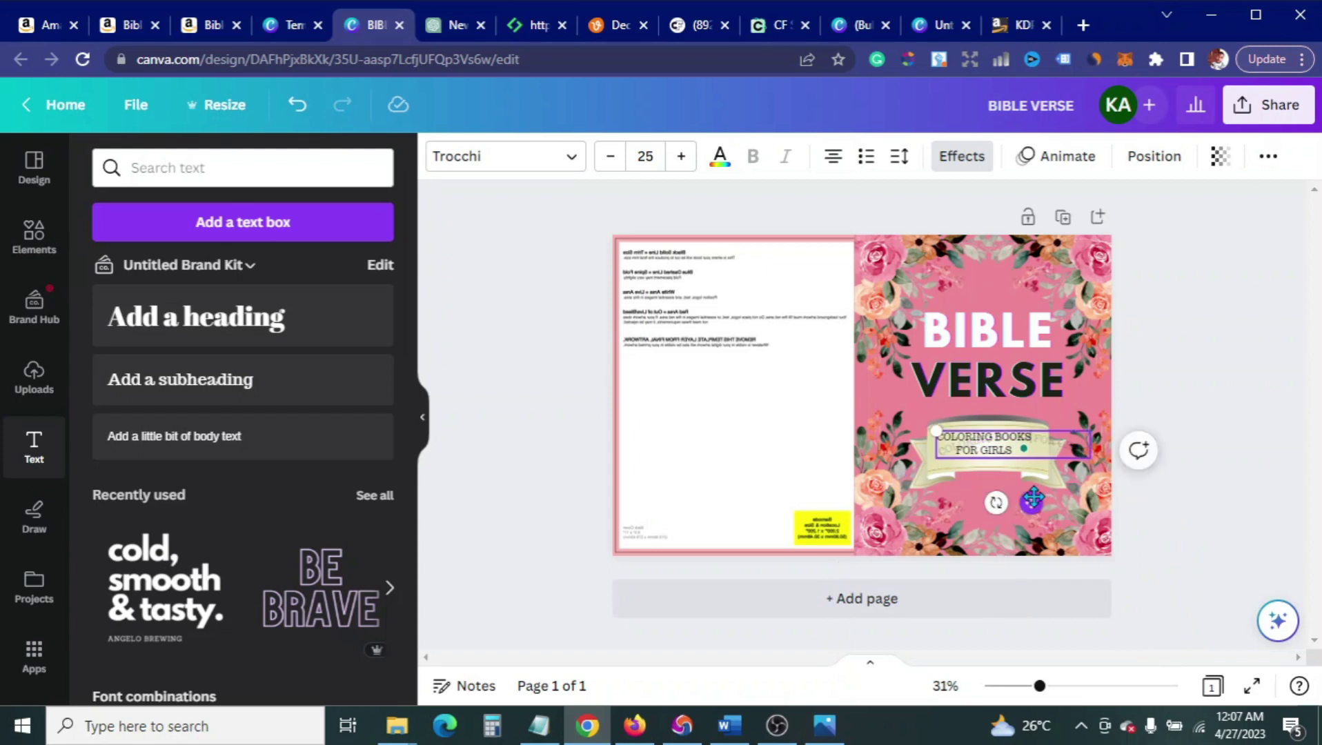
{"action": "left_click", "coordinate": [1192, 508]}
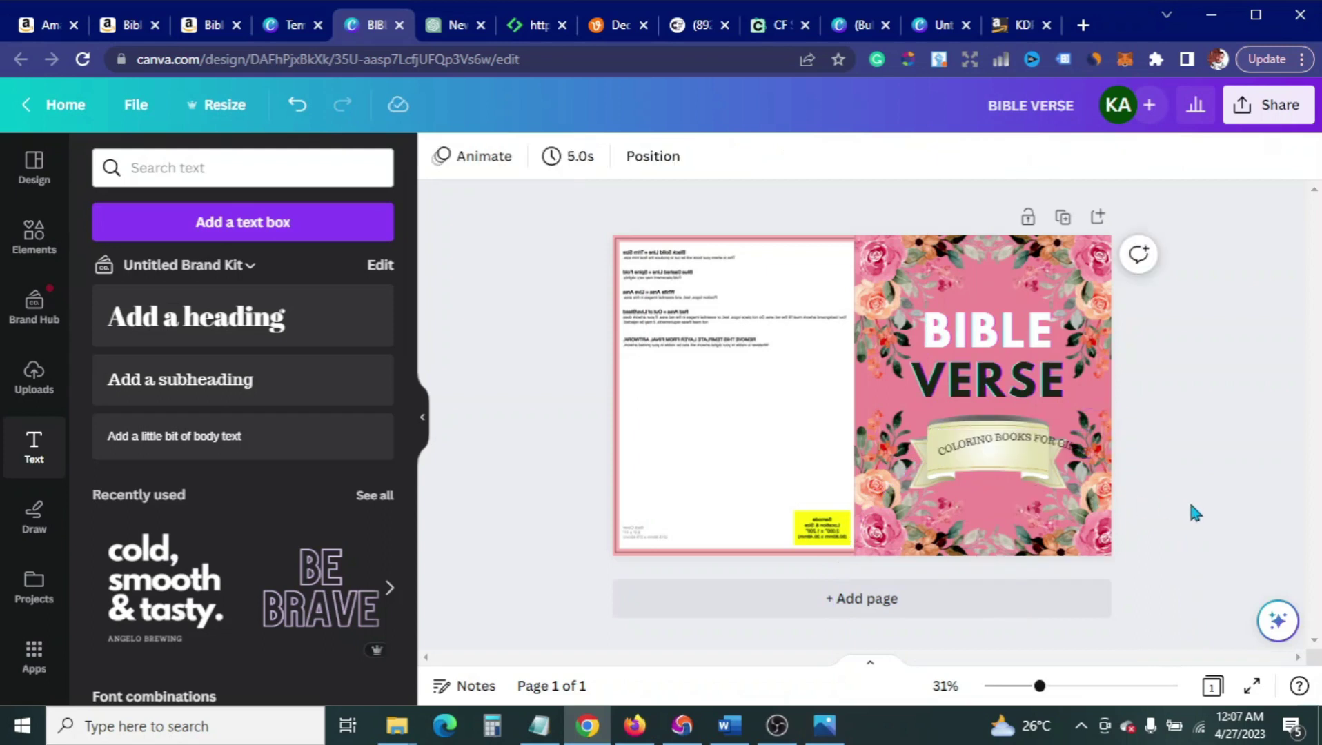
Step: Insert an extra line break before "FOR GIRLS" in the curved subtitle
{"action": "left_click", "coordinate": [1003, 447]}
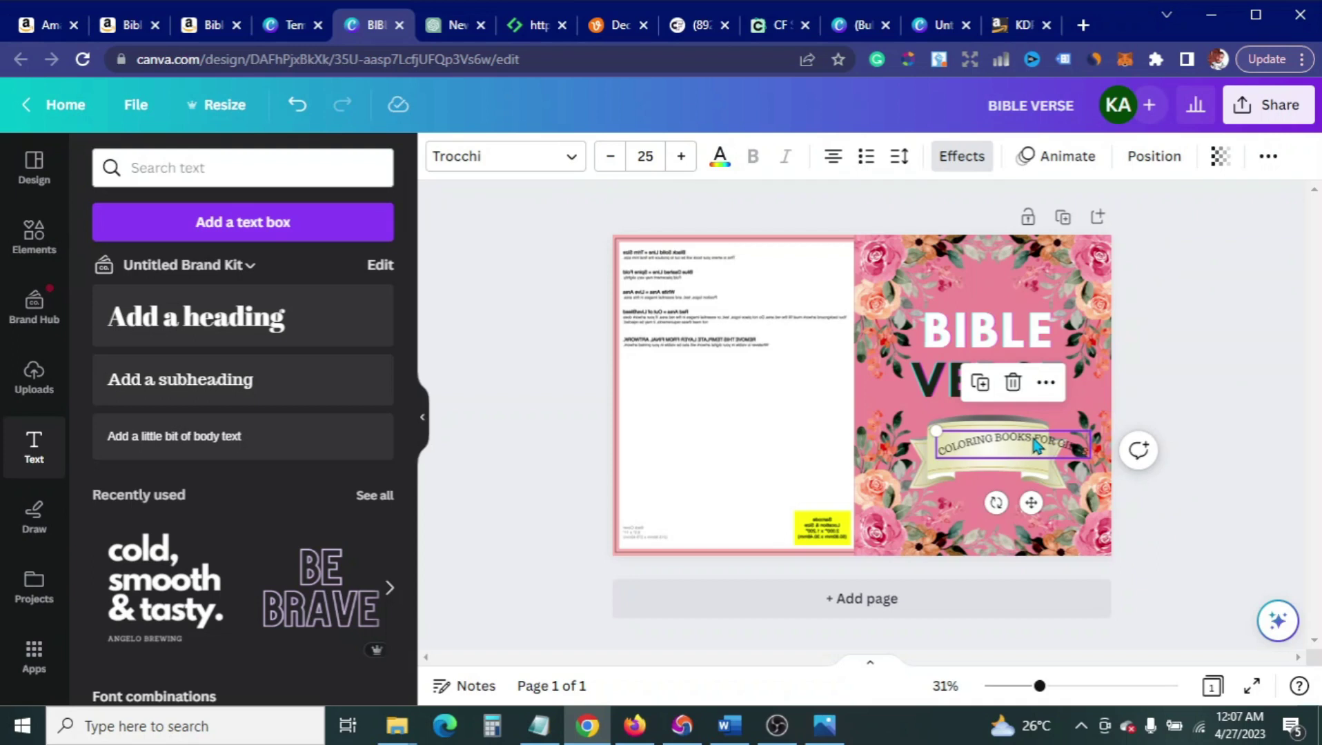
{"action": "left_click", "coordinate": [1035, 445]}
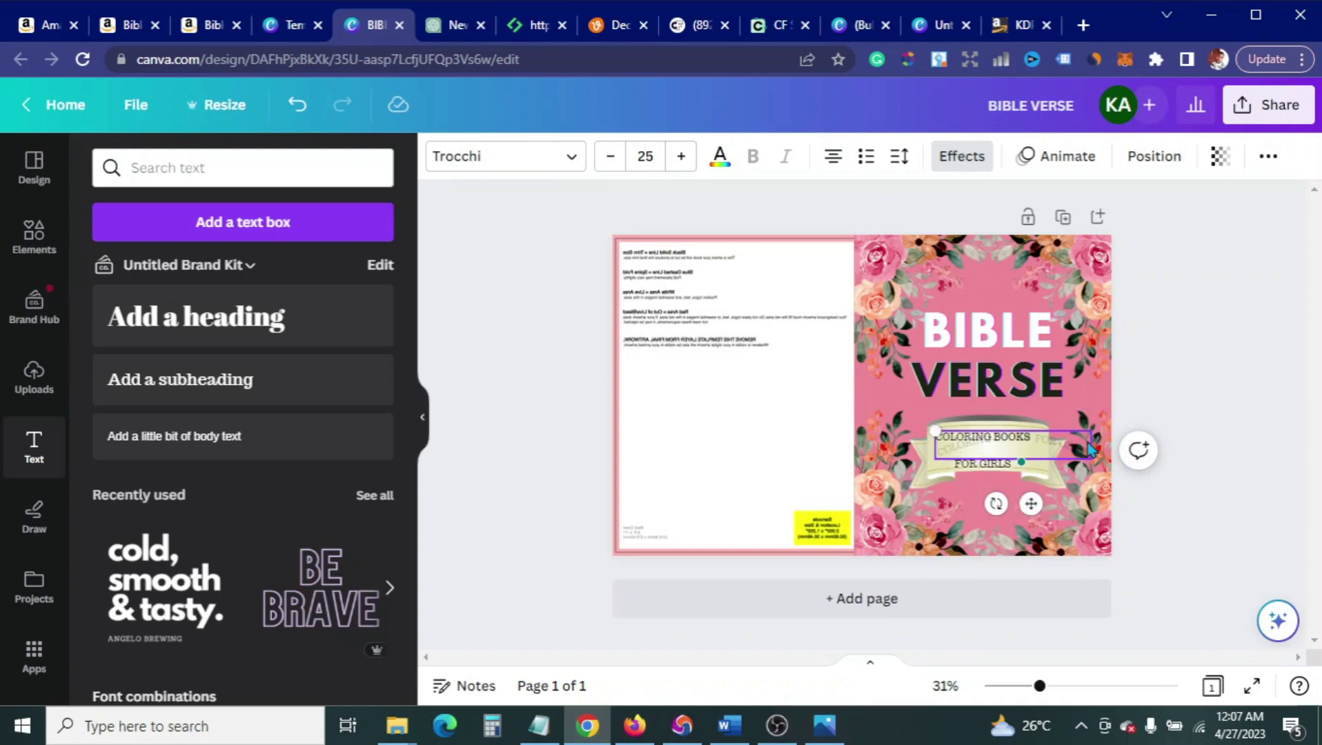
{"action": "left_click", "coordinate": [1224, 512]}
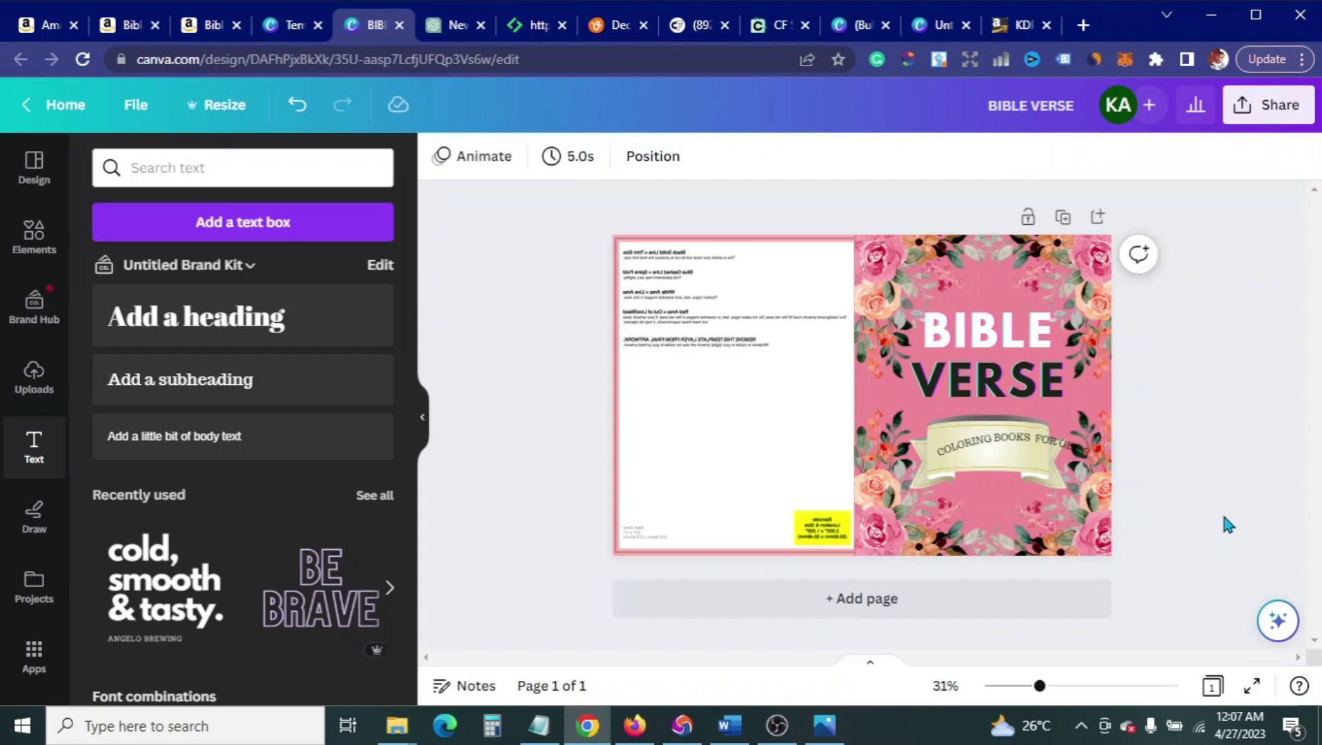
Step: Center the curved subtitle on the ribbon again and scale it down to a font size of about 17.6
{"action": "left_click", "coordinate": [995, 442]}
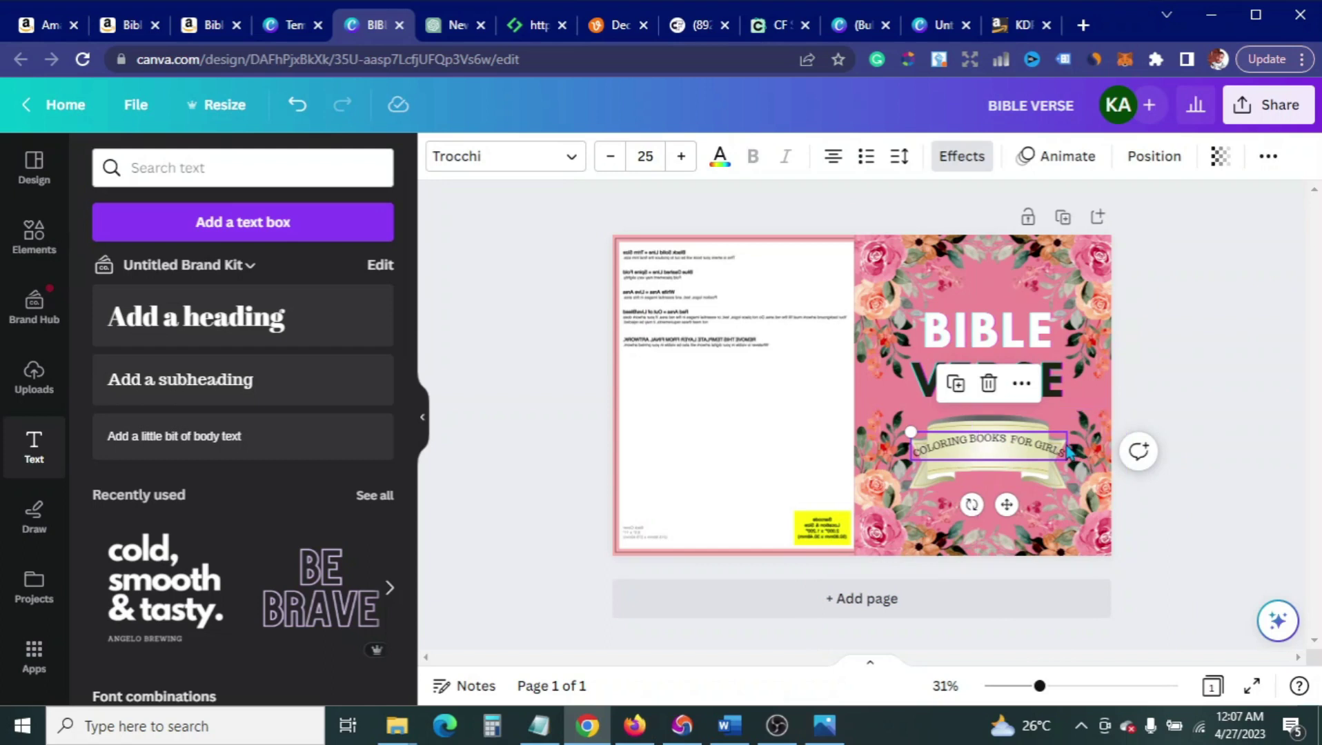
{"action": "left_click_drag", "start_coordinate": [911, 432], "coordinate": [956, 440]}
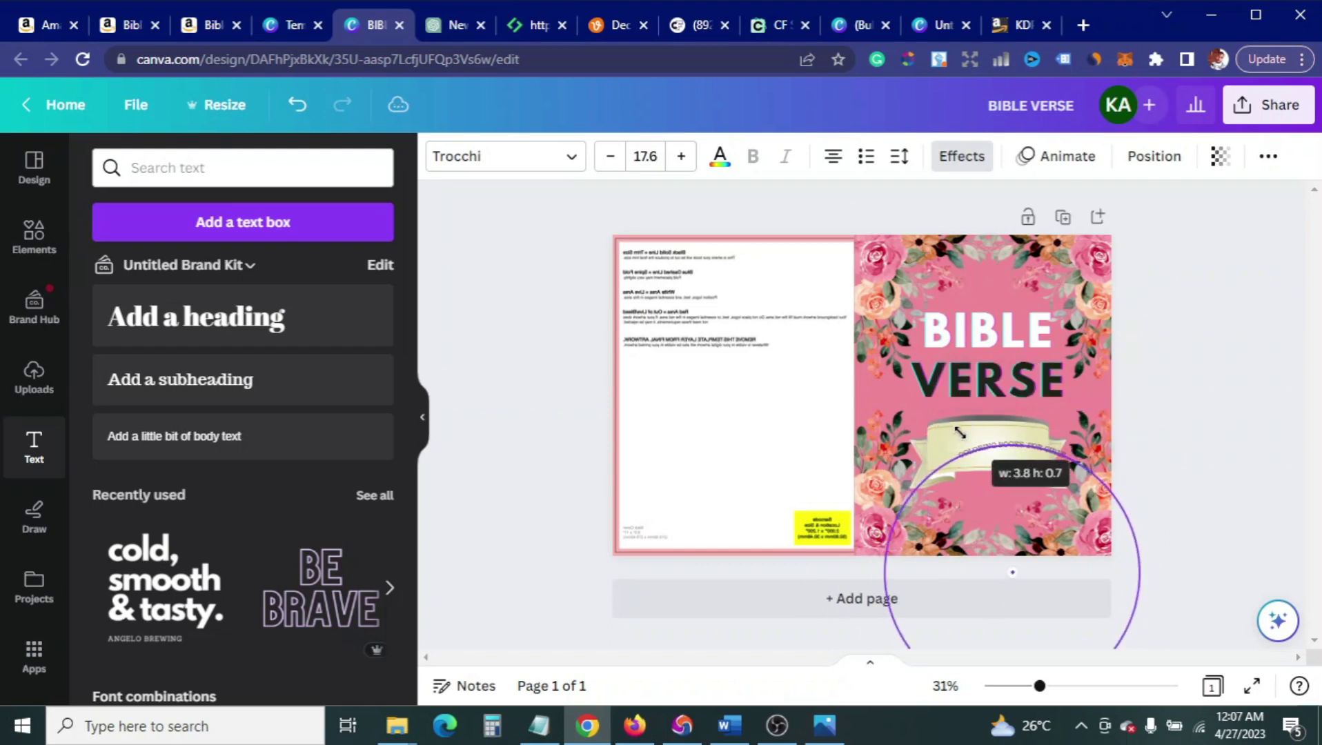
Step: Try replacing the curved ribbon text with a new subheading, and undo back to the flat COLORING BOOKS FOR GIRLS text
{"action": "left_click", "coordinate": [1011, 391]}
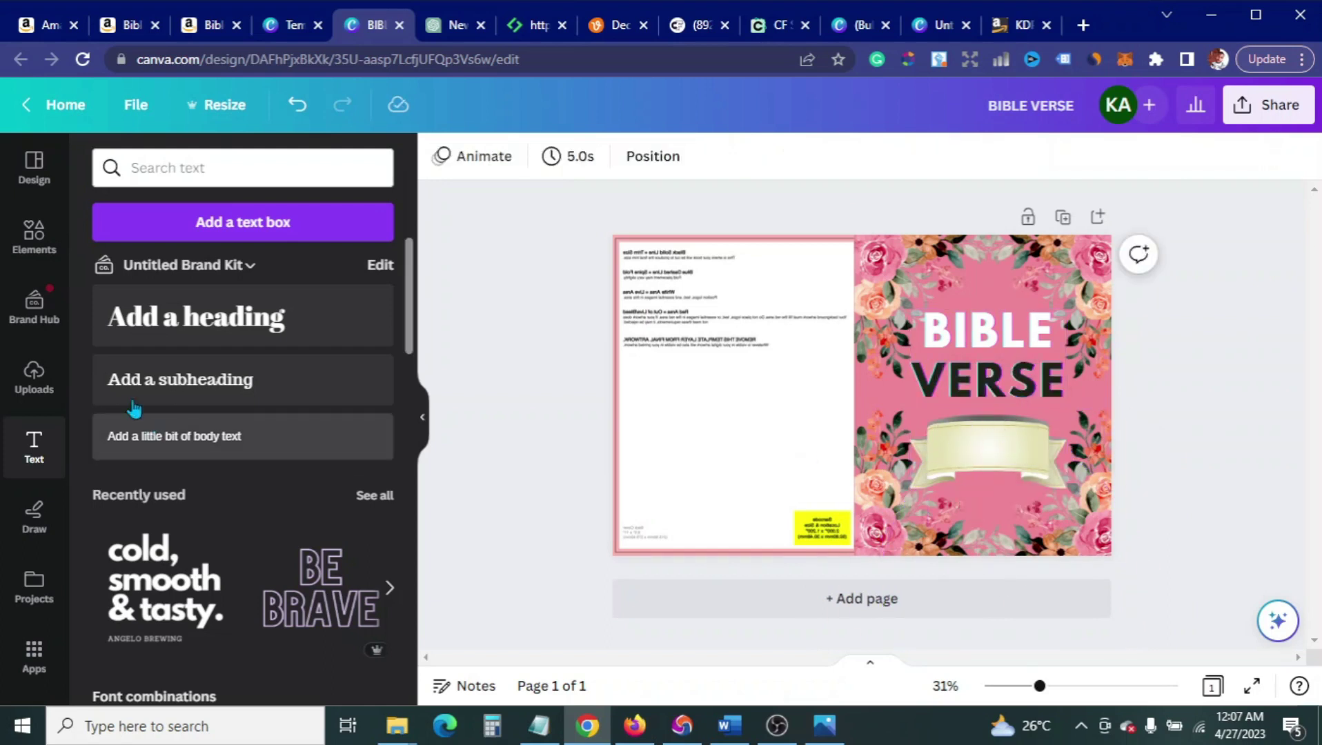
{"action": "left_click", "coordinate": [168, 397]}
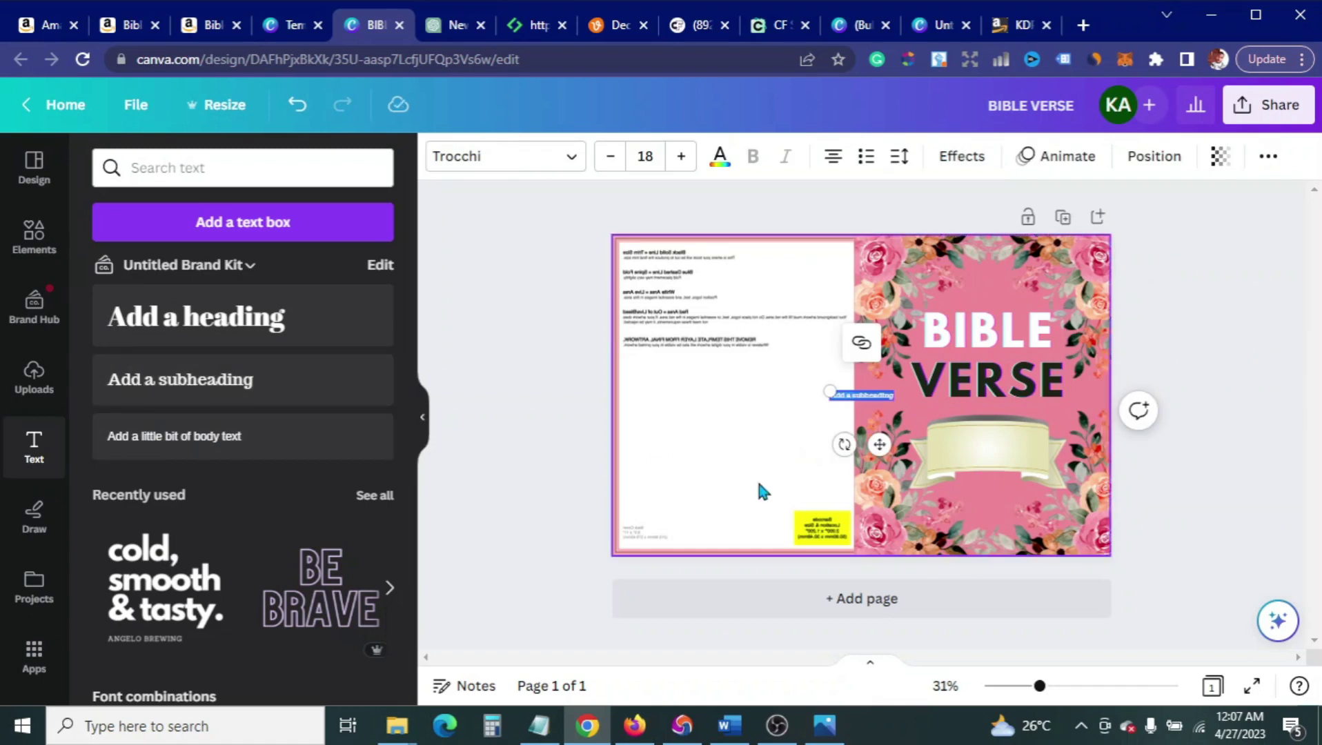
{"action": "left_click_drag", "start_coordinate": [879, 444], "coordinate": [1009, 488]}
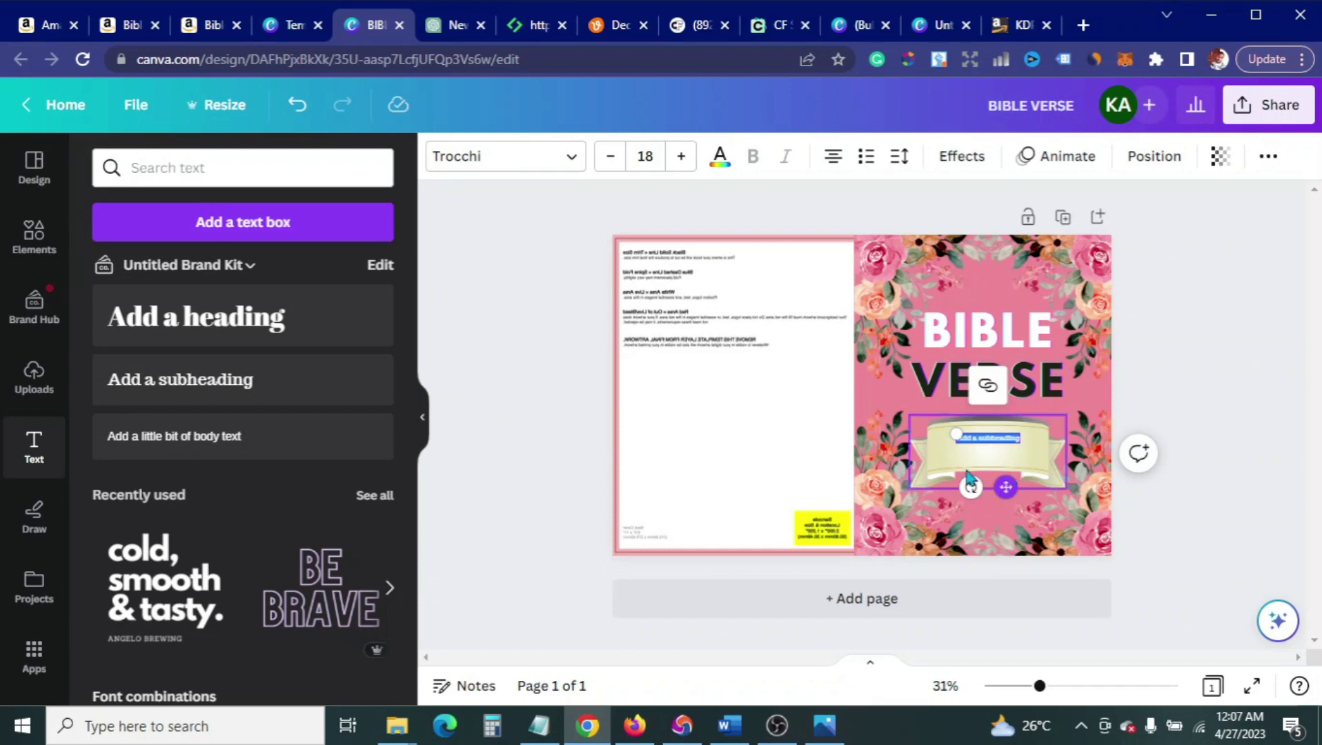
{"action": "left_click", "coordinate": [297, 106]}
{"action": "left_click", "coordinate": [298, 107]}
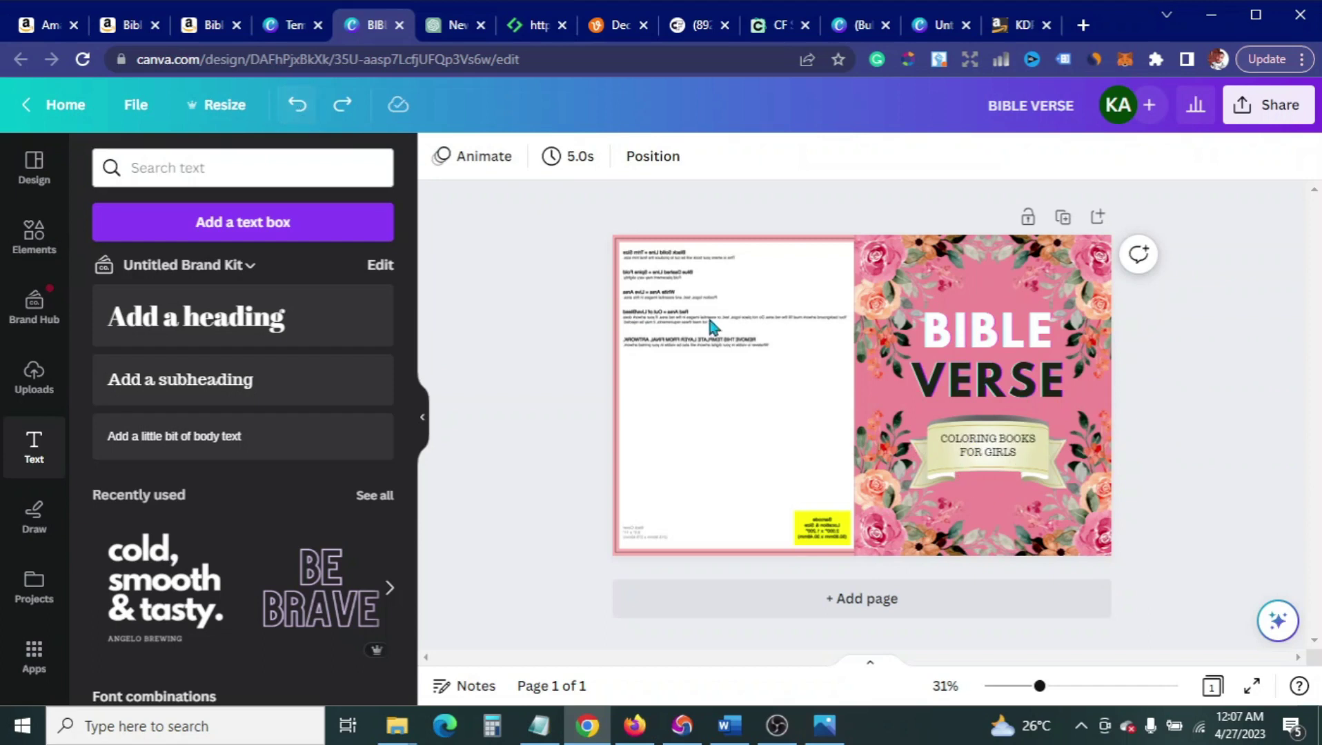
Step: Apply the Curve shape effect to the COLORING BOOKS FOR GIRLS text and enlarge it to about font size 30.8
{"action": "left_click", "coordinate": [966, 452]}
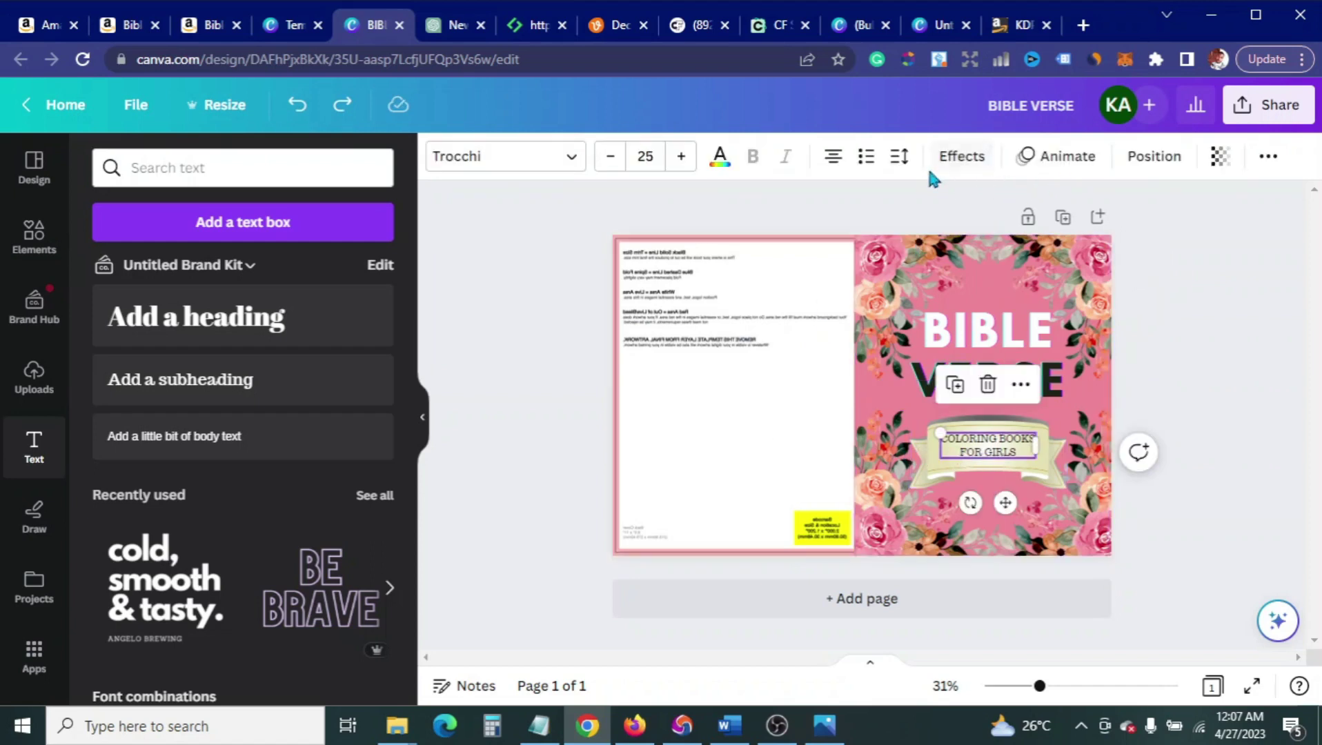
{"action": "left_click", "coordinate": [971, 160]}
{"action": "scroll", "coordinate": [231, 557], "scroll_direction": "down", "scroll_amount": 3}
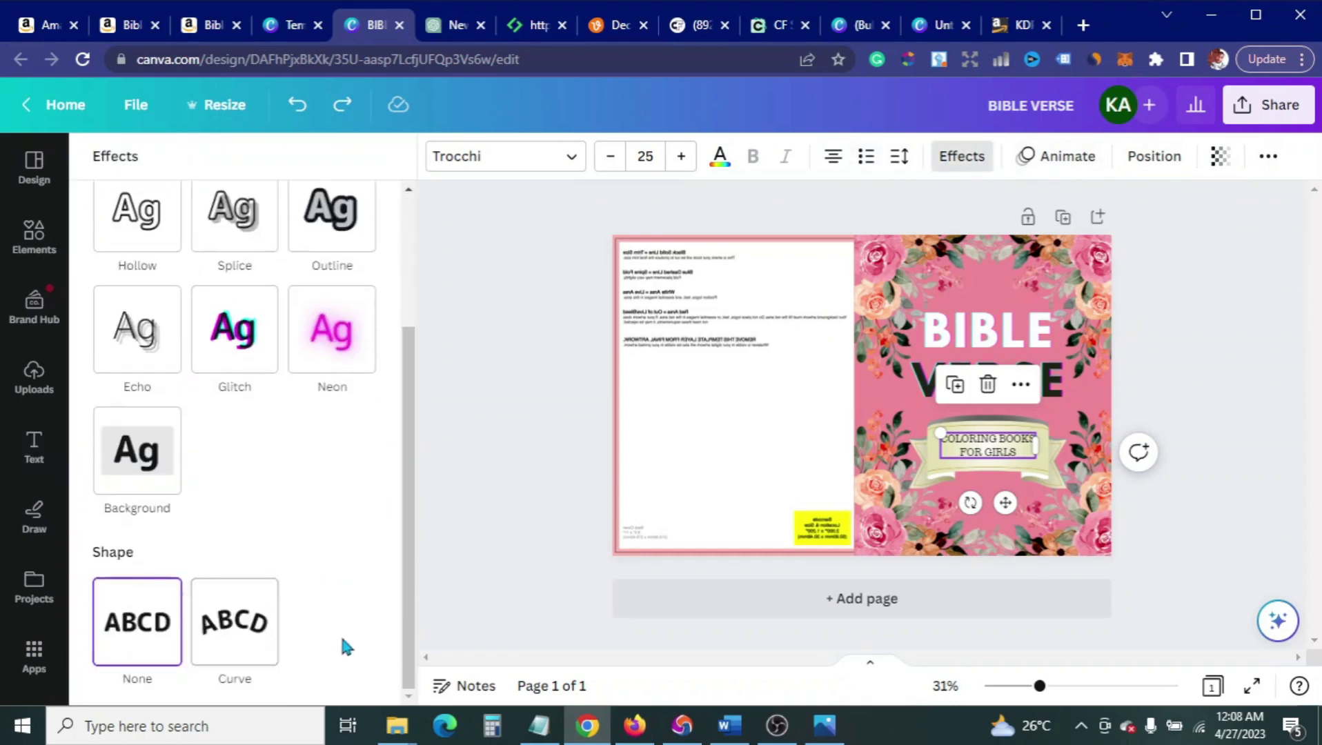
{"action": "left_click", "coordinate": [252, 623]}
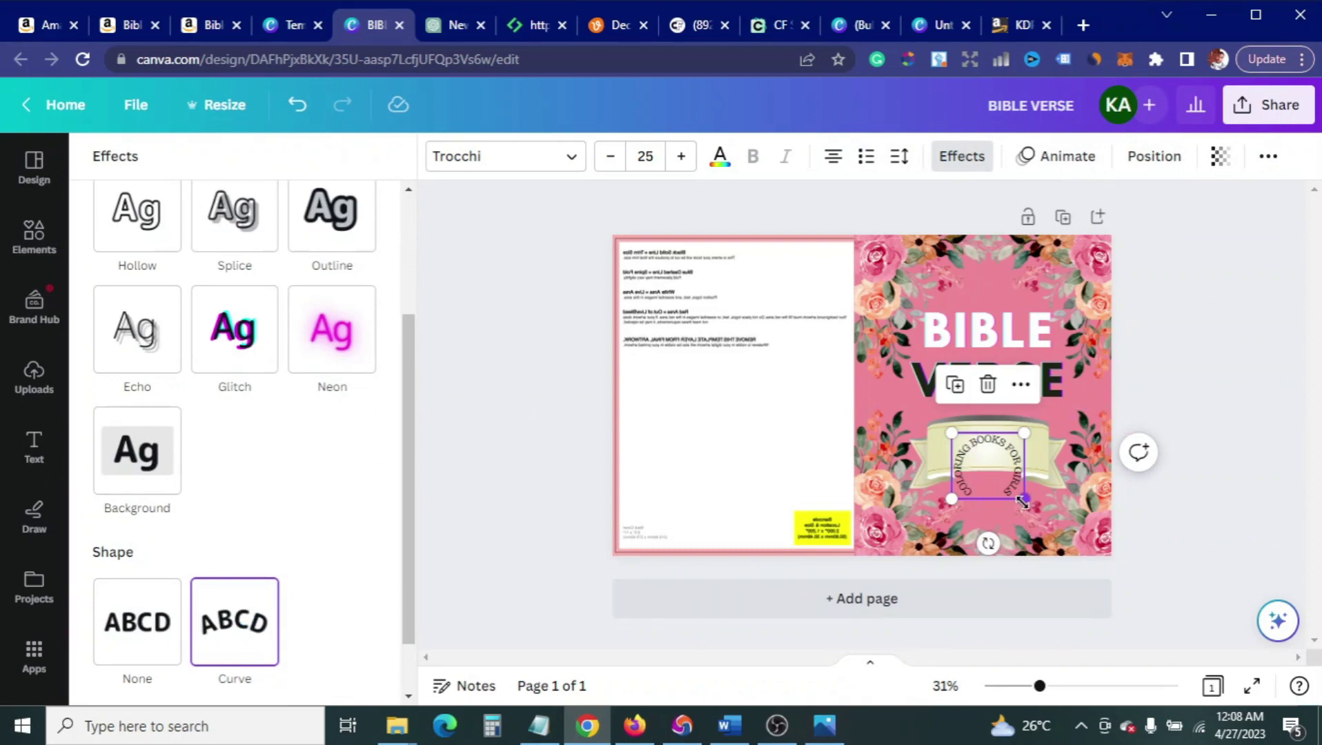
{"action": "left_click_drag", "start_coordinate": [1012, 488], "coordinate": [1057, 498]}
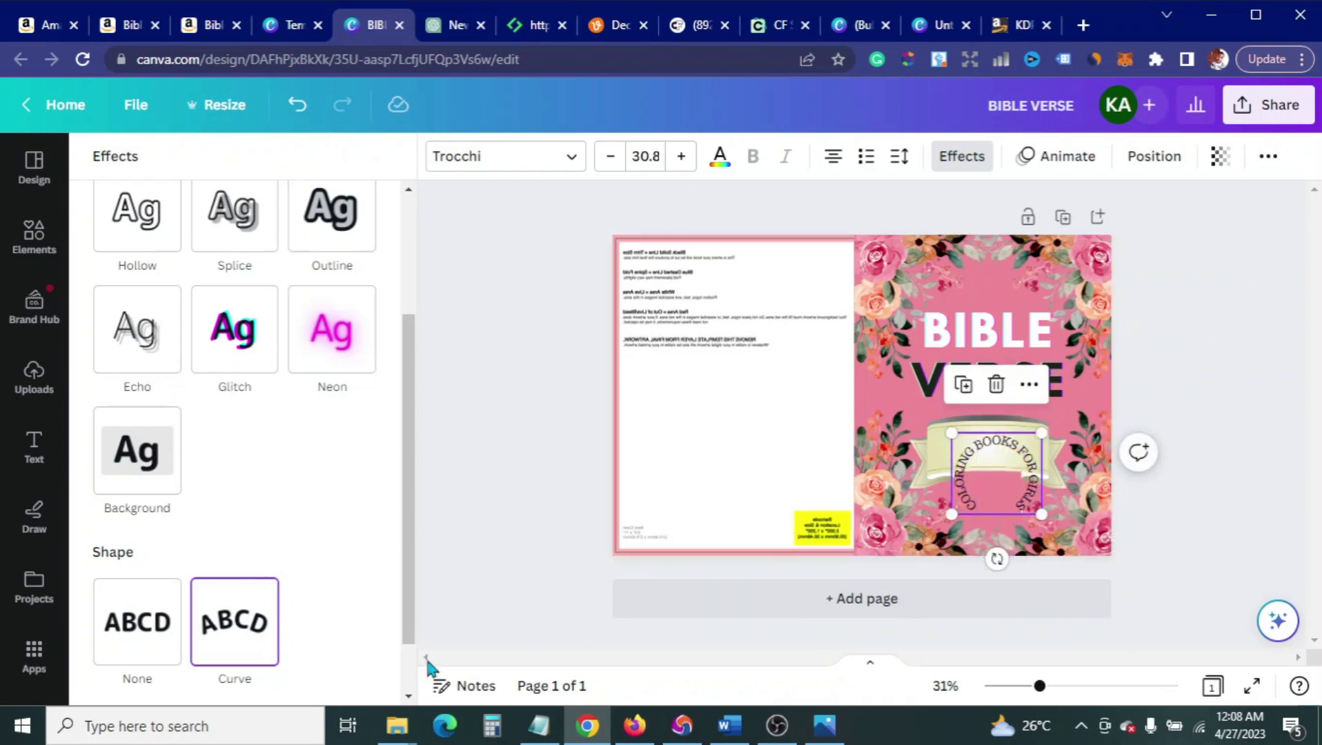
Step: Flatten the arc of the ribbon text by setting its curve amount to 8
{"action": "scroll", "coordinate": [337, 657], "scroll_direction": "down", "scroll_amount": 1}
{"action": "scroll", "coordinate": [337, 656], "scroll_direction": "down", "scroll_amount": 1}
{"action": "left_click_drag", "start_coordinate": [340, 674], "coordinate": [248, 671]}
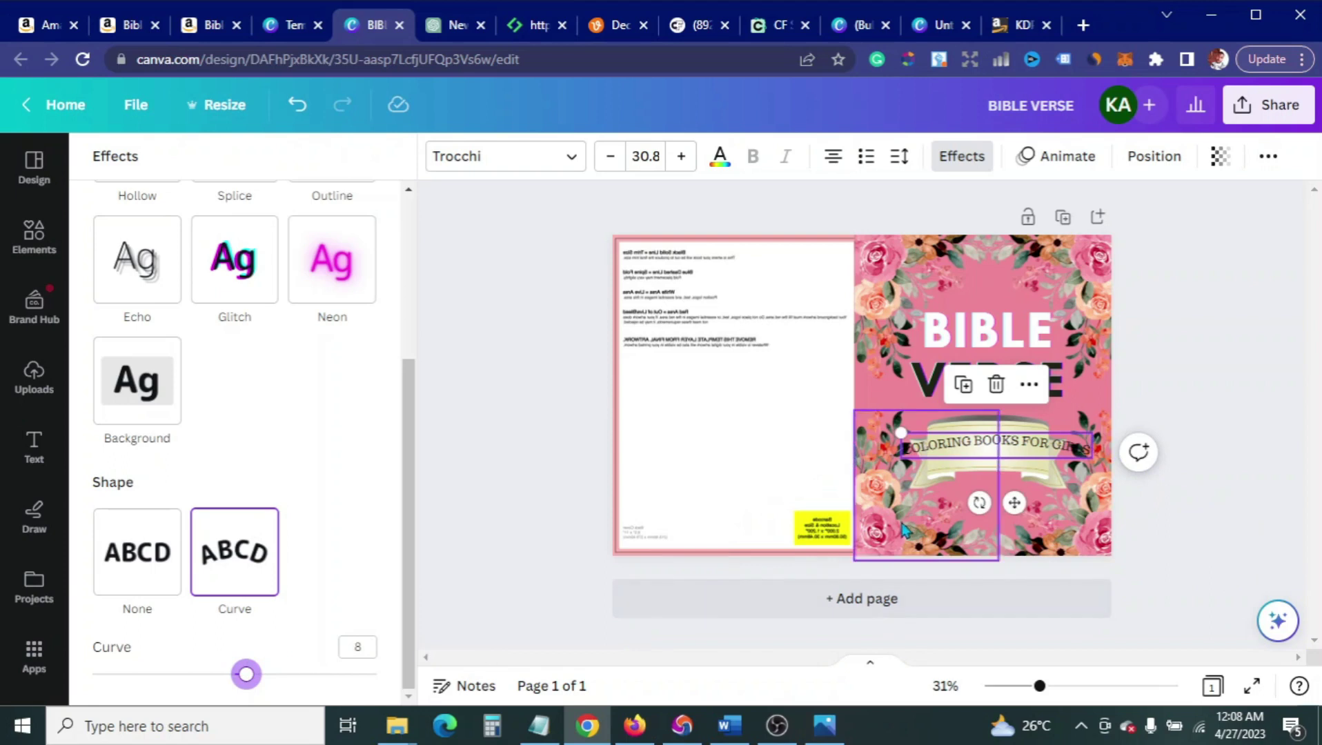
Step: Widen the gap between BOOKS and FOR, shrink the text to about font size 22.5 and position it along the ribbon's upper edge
{"action": "left_click", "coordinate": [1022, 449]}
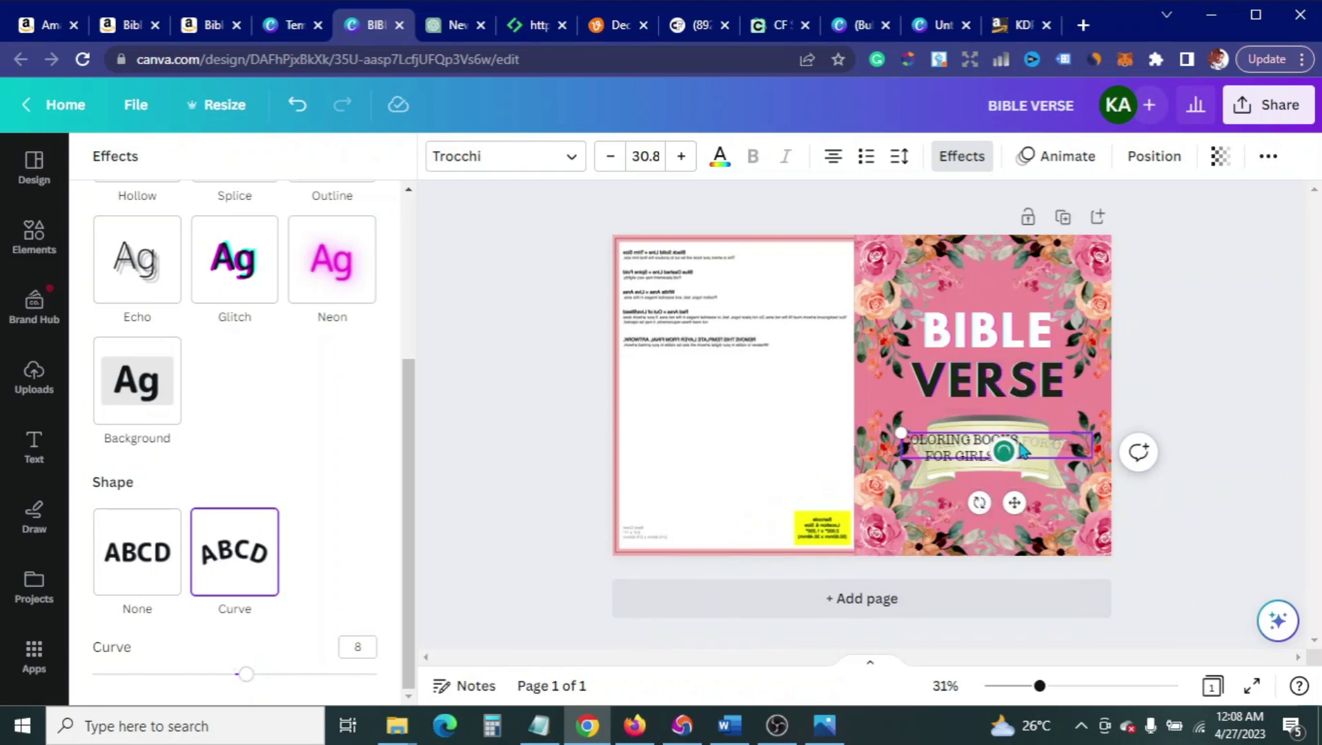
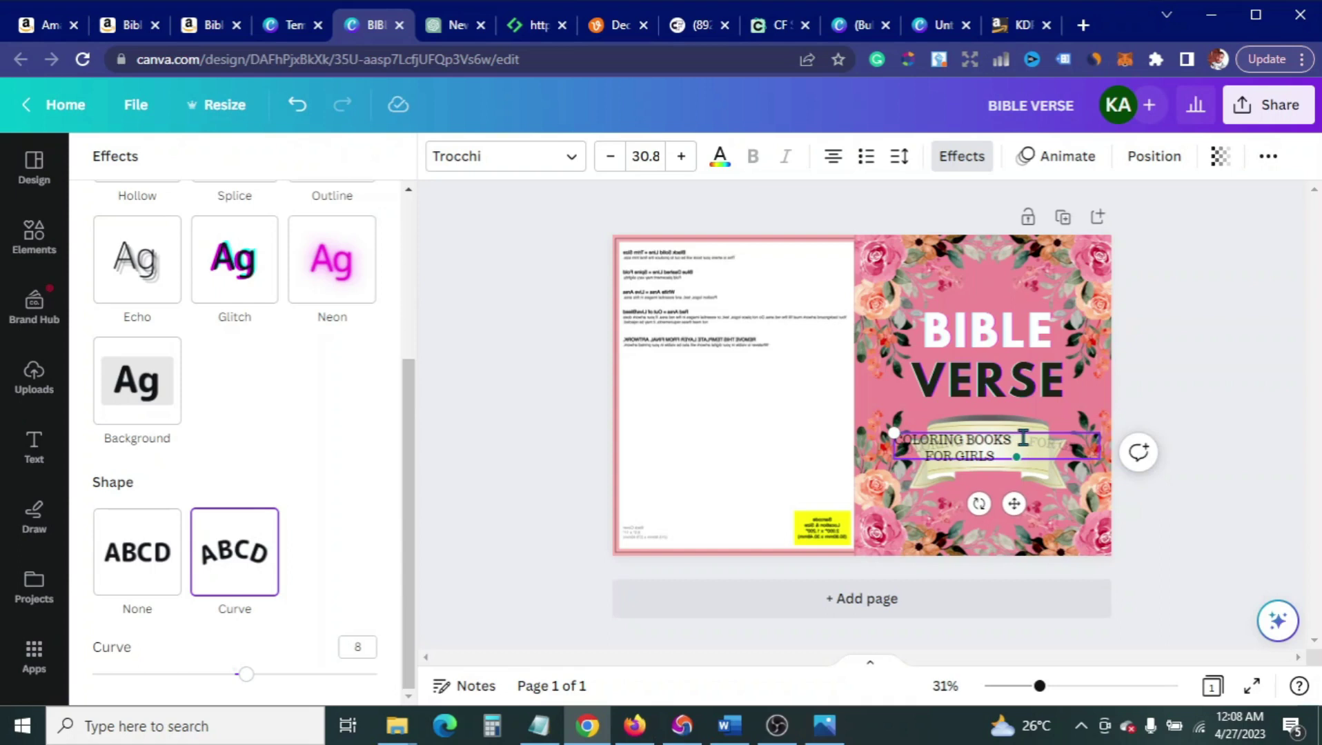
{"action": "left_click_drag", "start_coordinate": [1032, 433], "coordinate": [1035, 453]}
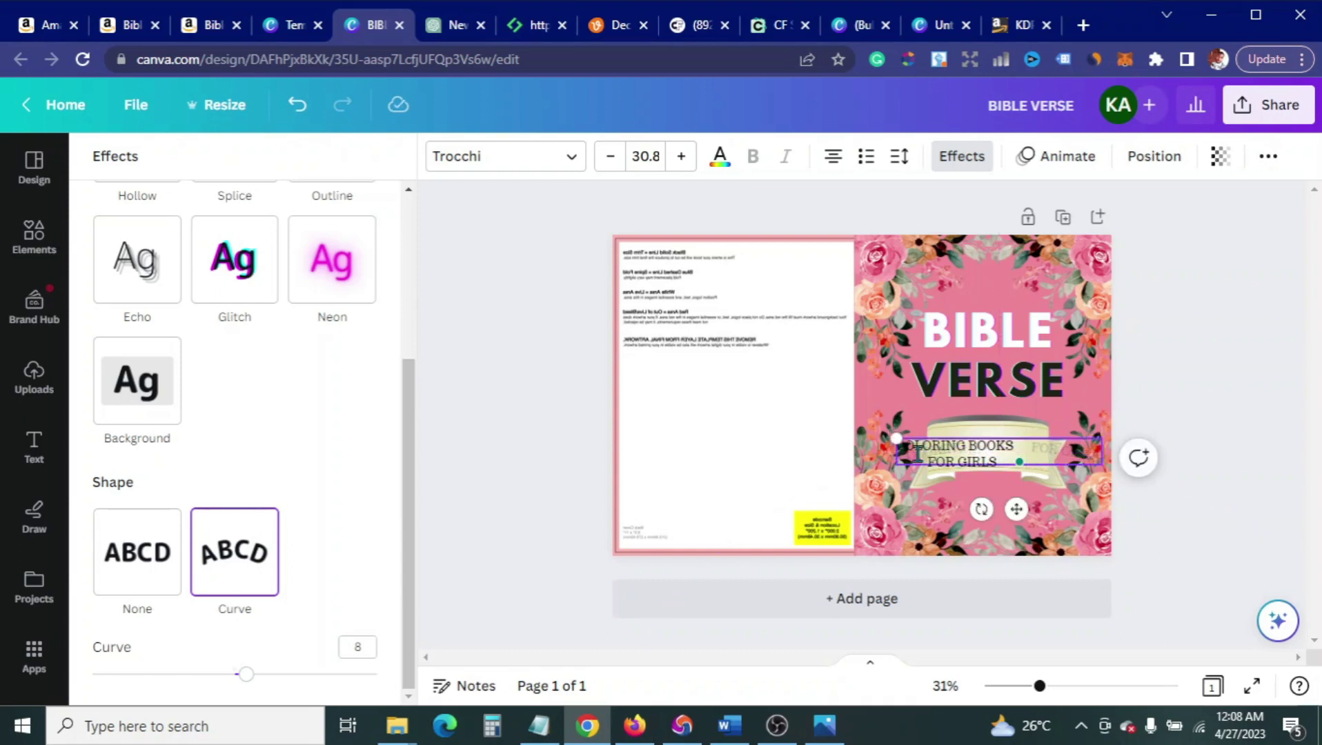
{"action": "left_click_drag", "start_coordinate": [899, 442], "coordinate": [951, 445]}
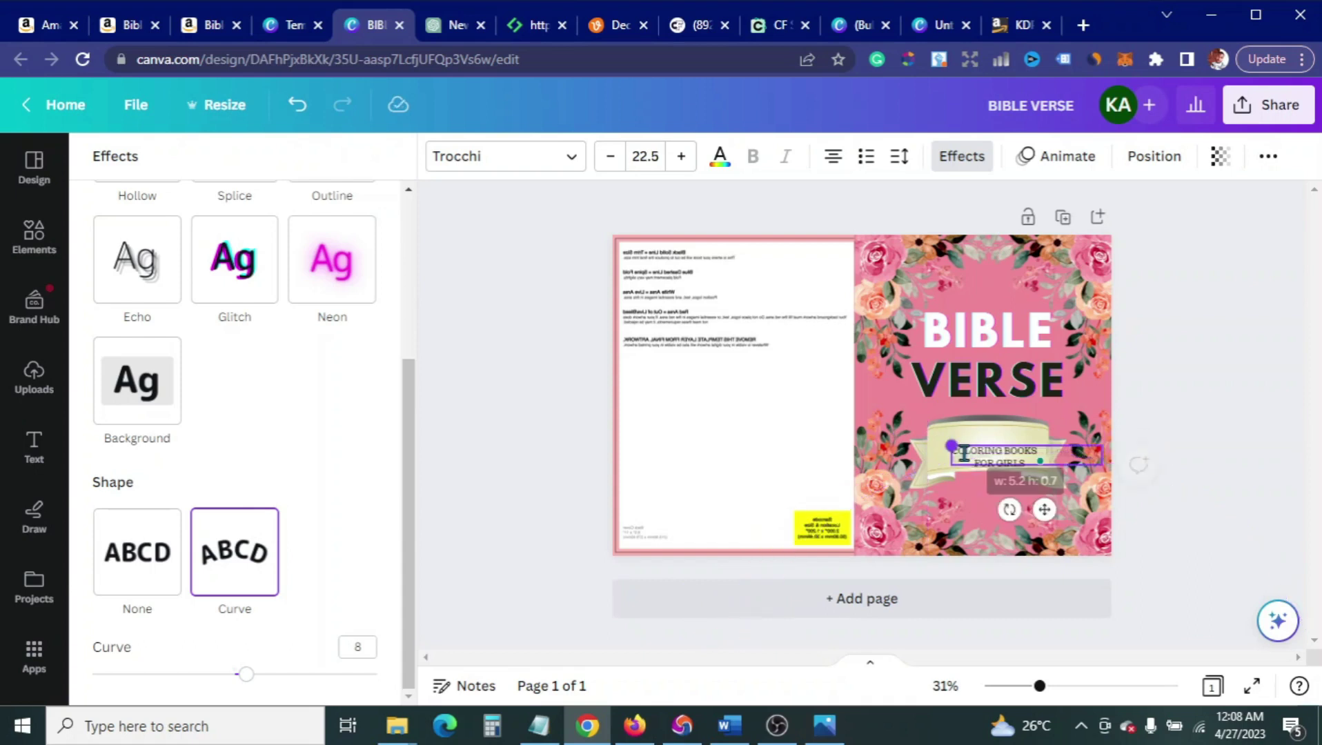
{"action": "left_click_drag", "start_coordinate": [1043, 509], "coordinate": [1019, 487]}
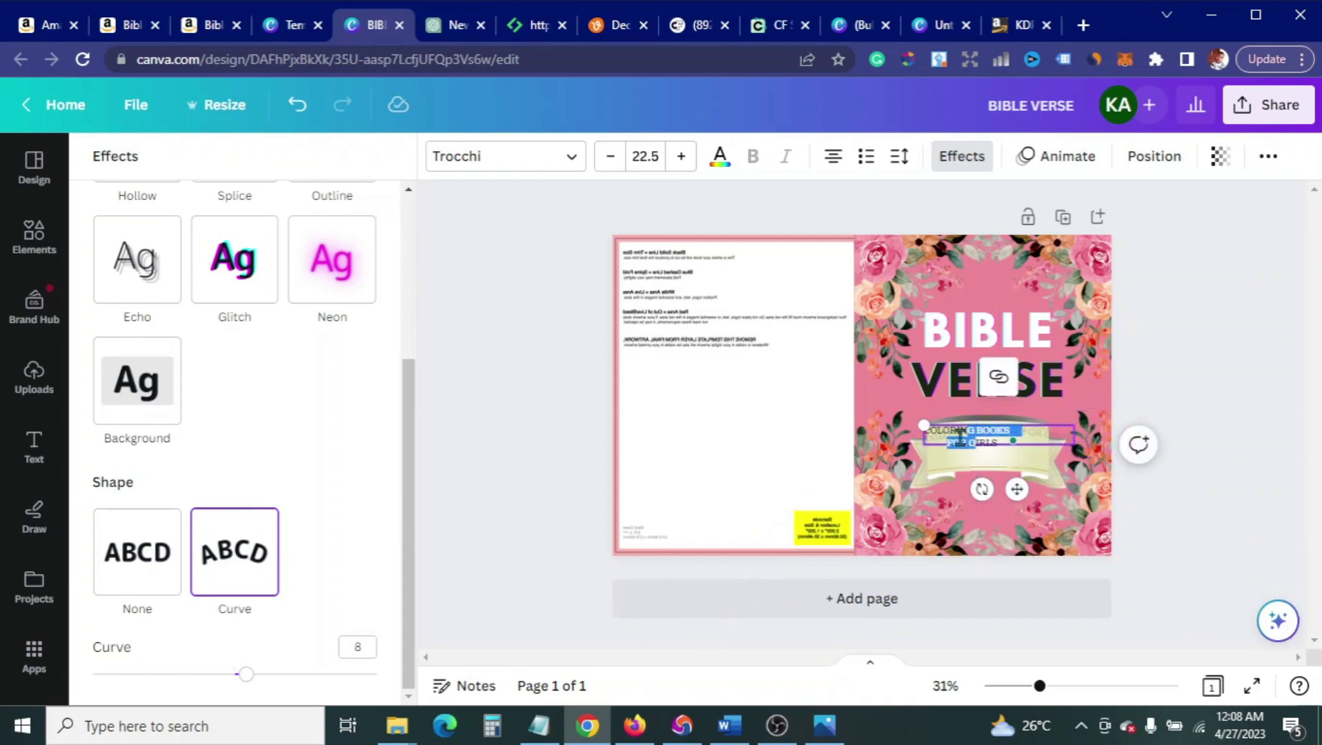
{"action": "left_click", "coordinate": [1221, 528]}
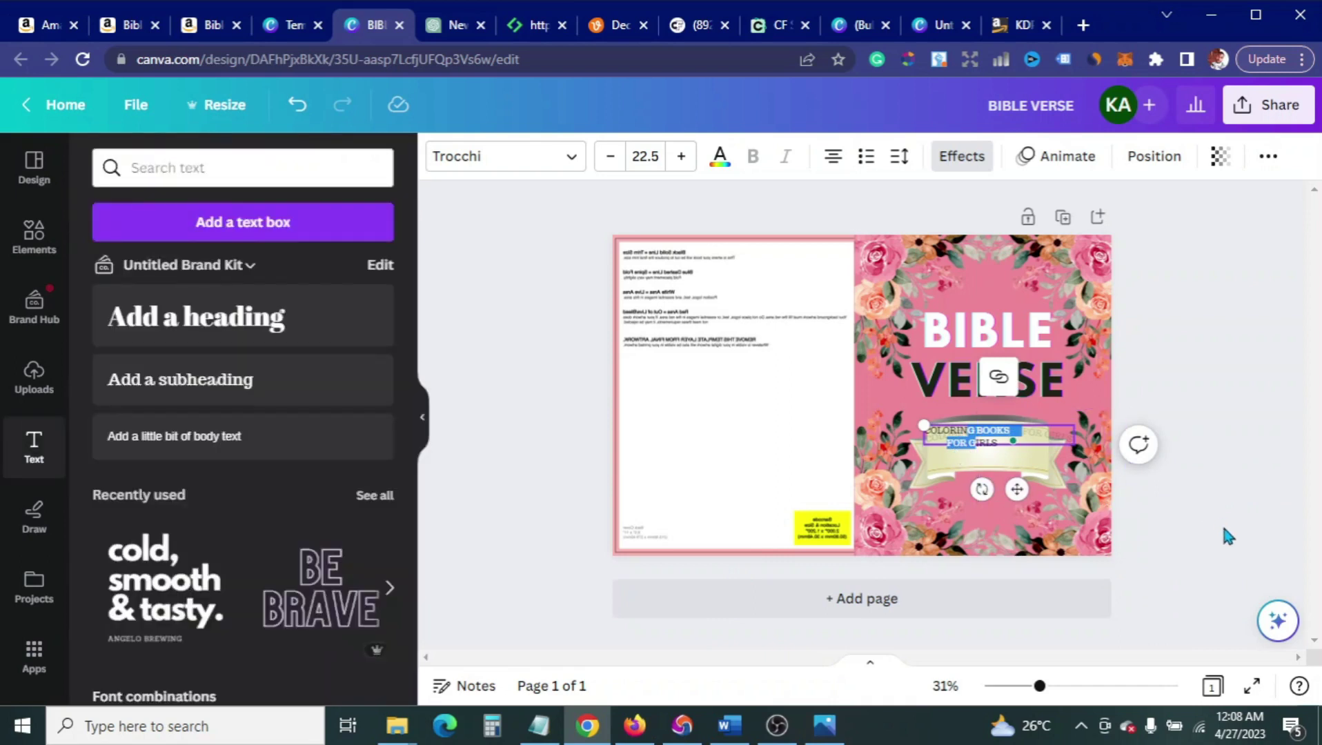
{"action": "left_click", "coordinate": [1221, 528]}
{"action": "left_click", "coordinate": [1002, 442]}
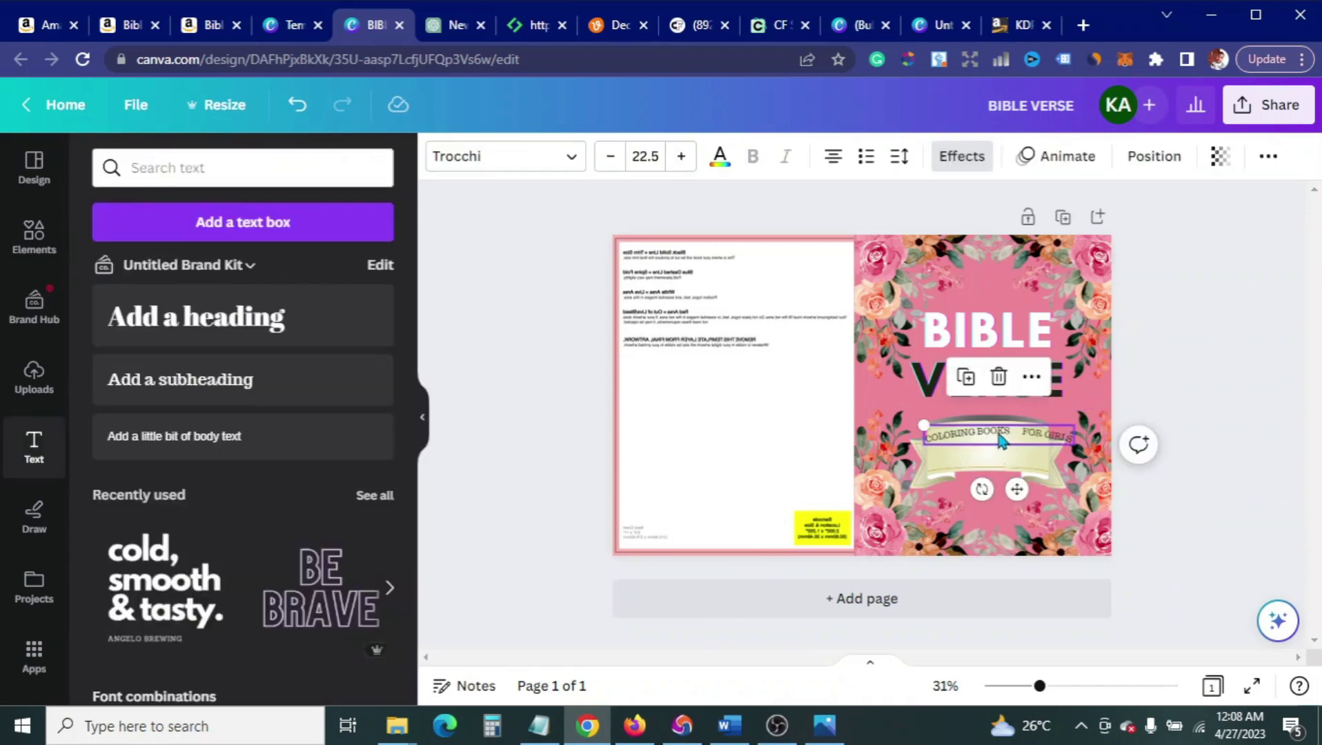
{"action": "double_click", "coordinate": [1021, 441]}
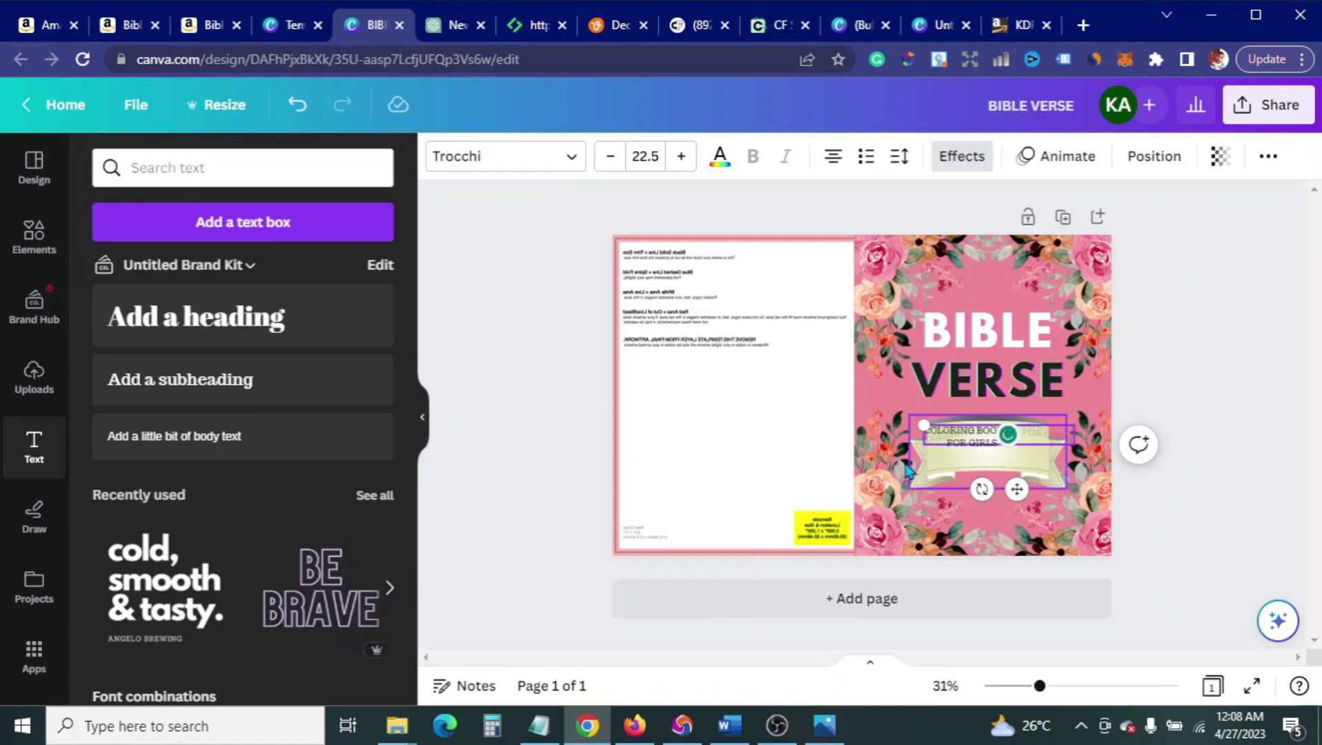
Step: Undo the ribbon text edits back to the flat lowercase wording at font size 18
{"action": "left_click", "coordinate": [298, 105]}
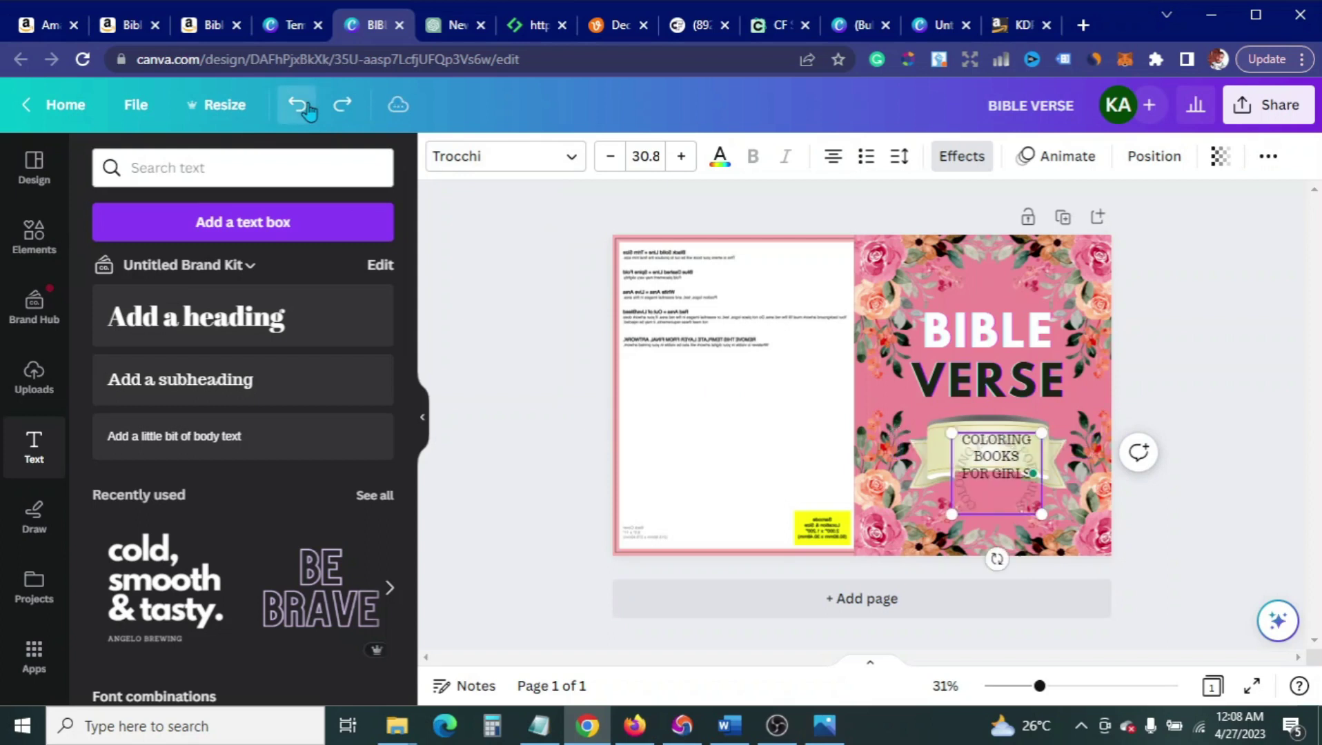
{"action": "left_click", "coordinate": [298, 105]}
{"action": "left_click", "coordinate": [298, 105]}
{"action": "left_click", "coordinate": [298, 105]}
{"action": "left_click", "coordinate": [306, 105]}
{"action": "left_click", "coordinate": [307, 106]}
{"action": "left_click", "coordinate": [306, 106]}
{"action": "left_click", "coordinate": [306, 105]}
{"action": "left_click", "coordinate": [306, 106]}
{"action": "left_click", "coordinate": [306, 106]}
{"action": "left_click", "coordinate": [1286, 534]}
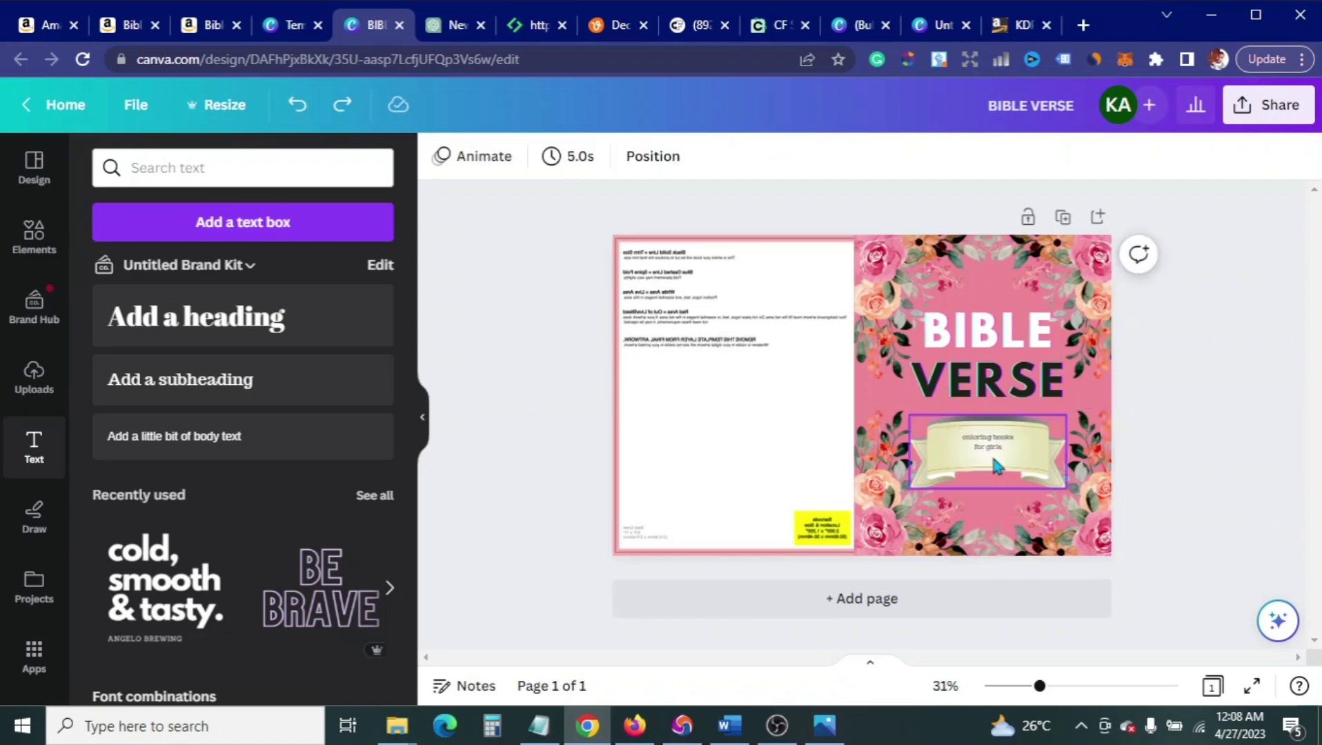
Step: Convert the "coloring books for girls" text on the ribbon to uppercase
{"action": "left_click", "coordinate": [980, 447]}
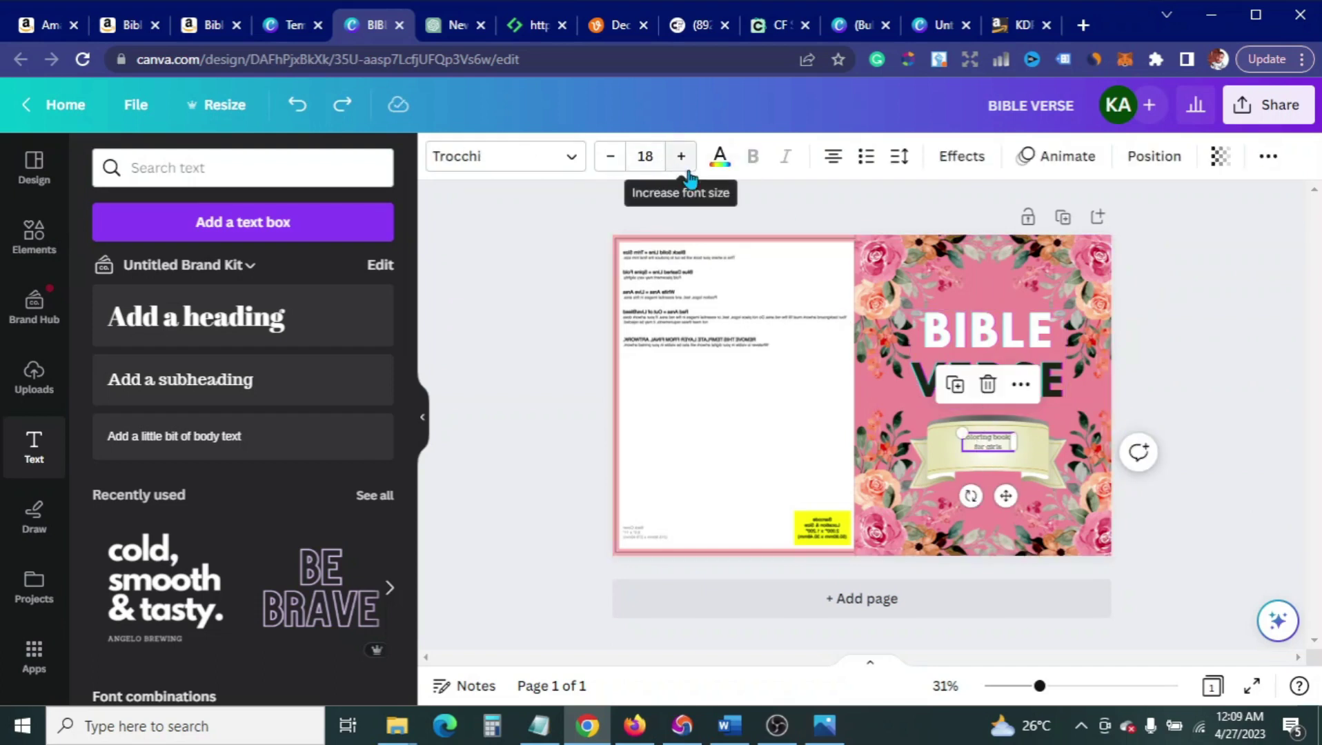
{"action": "left_click", "coordinate": [1264, 158]}
{"action": "left_click", "coordinate": [1181, 205]}
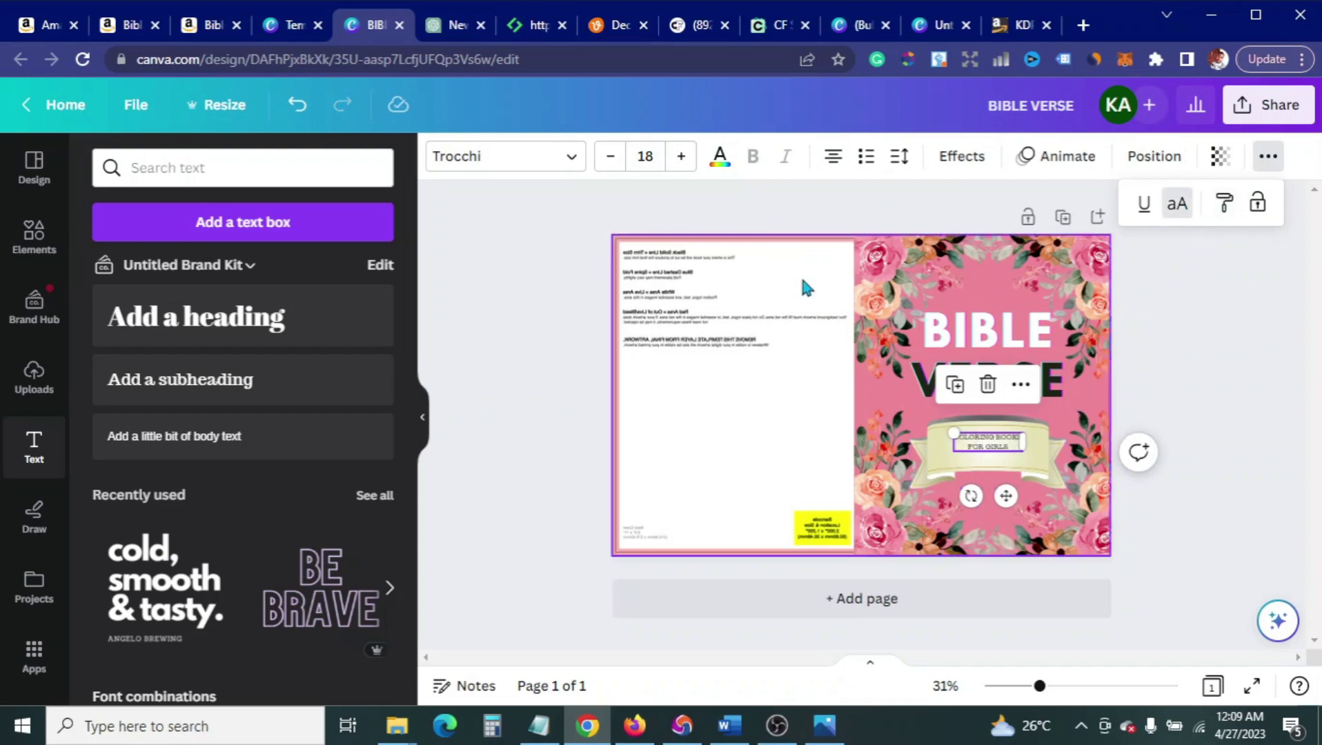
Step: Increase the ribbon text's font size to 27
{"action": "left_click", "coordinate": [683, 166]}
{"action": "left_click", "coordinate": [682, 165]}
{"action": "left_click", "coordinate": [683, 165]}
{"action": "left_click", "coordinate": [682, 166]}
{"action": "left_click", "coordinate": [682, 165]}
{"action": "left_click", "coordinate": [682, 166]}
{"action": "left_click", "coordinate": [683, 165]}
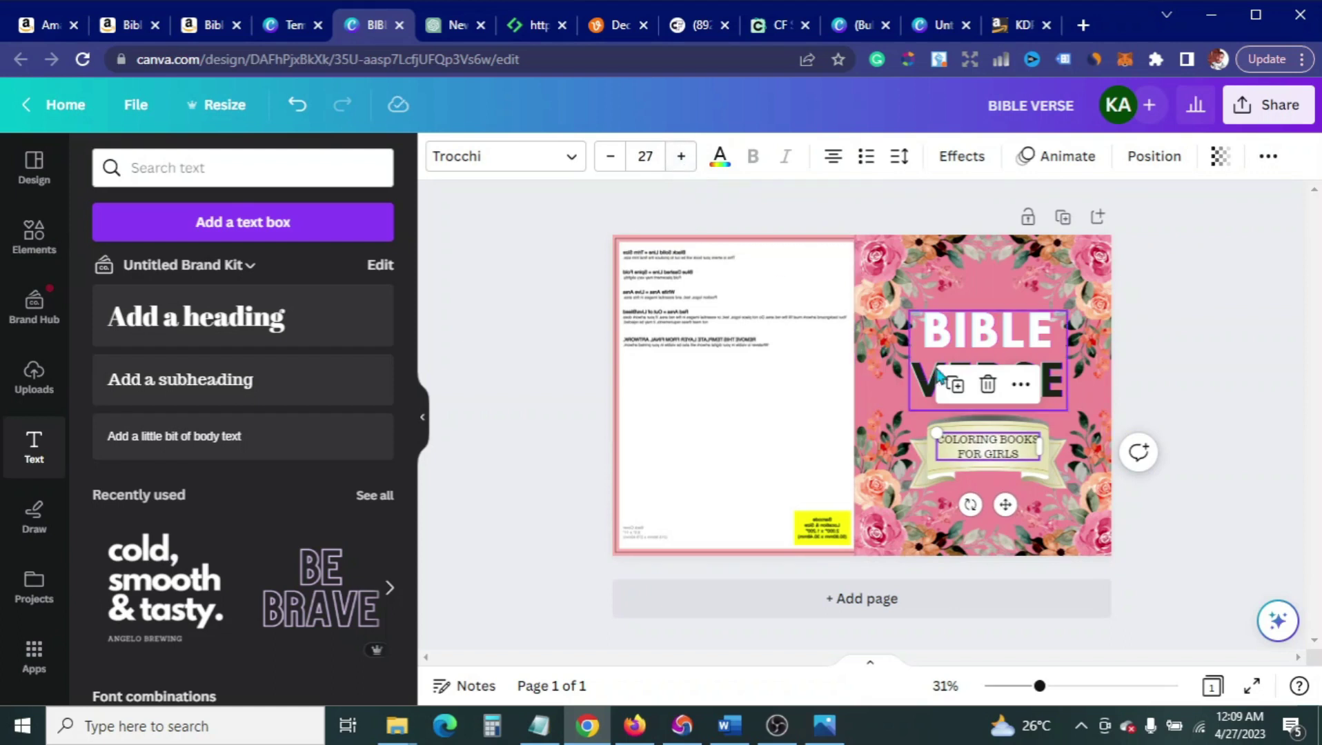
Step: Apply the Curve shape effect to the ribbon text and set its curve amount to 25
{"action": "left_click", "coordinate": [962, 157]}
{"action": "scroll", "coordinate": [392, 495], "scroll_direction": "down", "scroll_amount": 3}
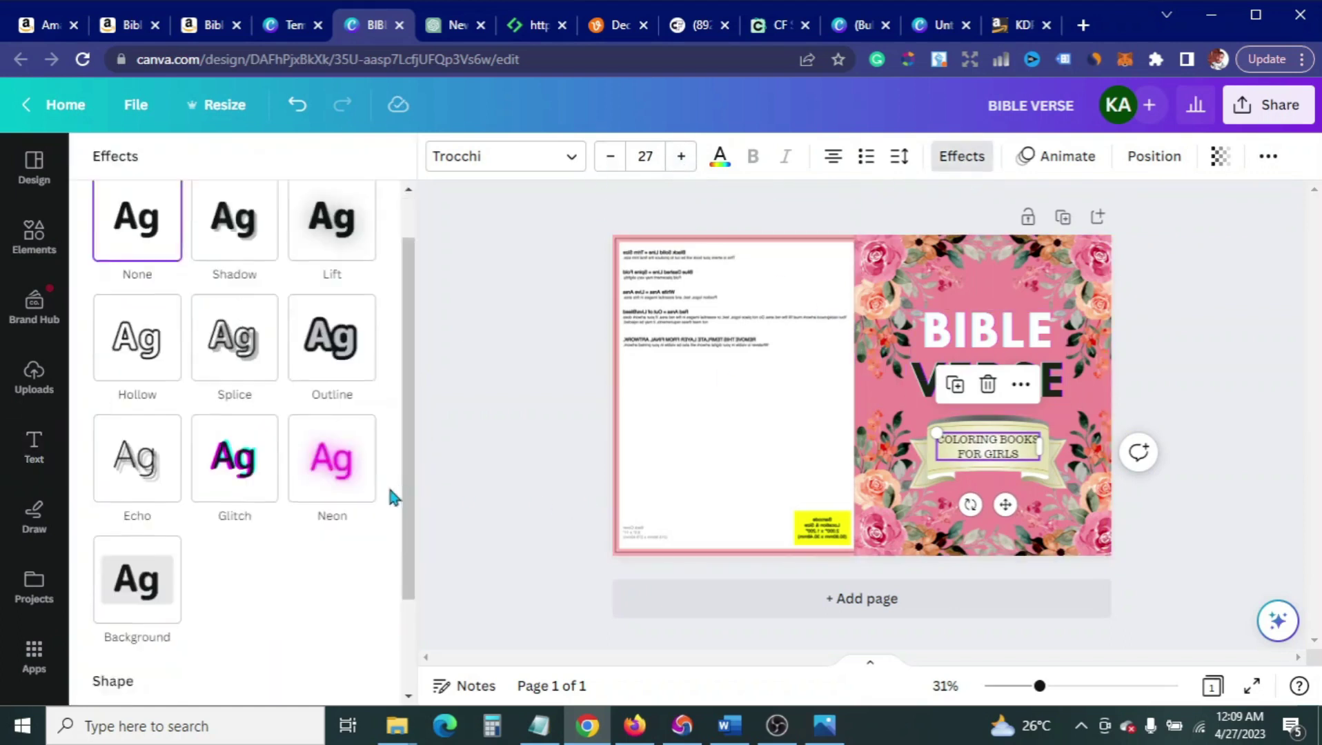
{"action": "left_click", "coordinate": [234, 650]}
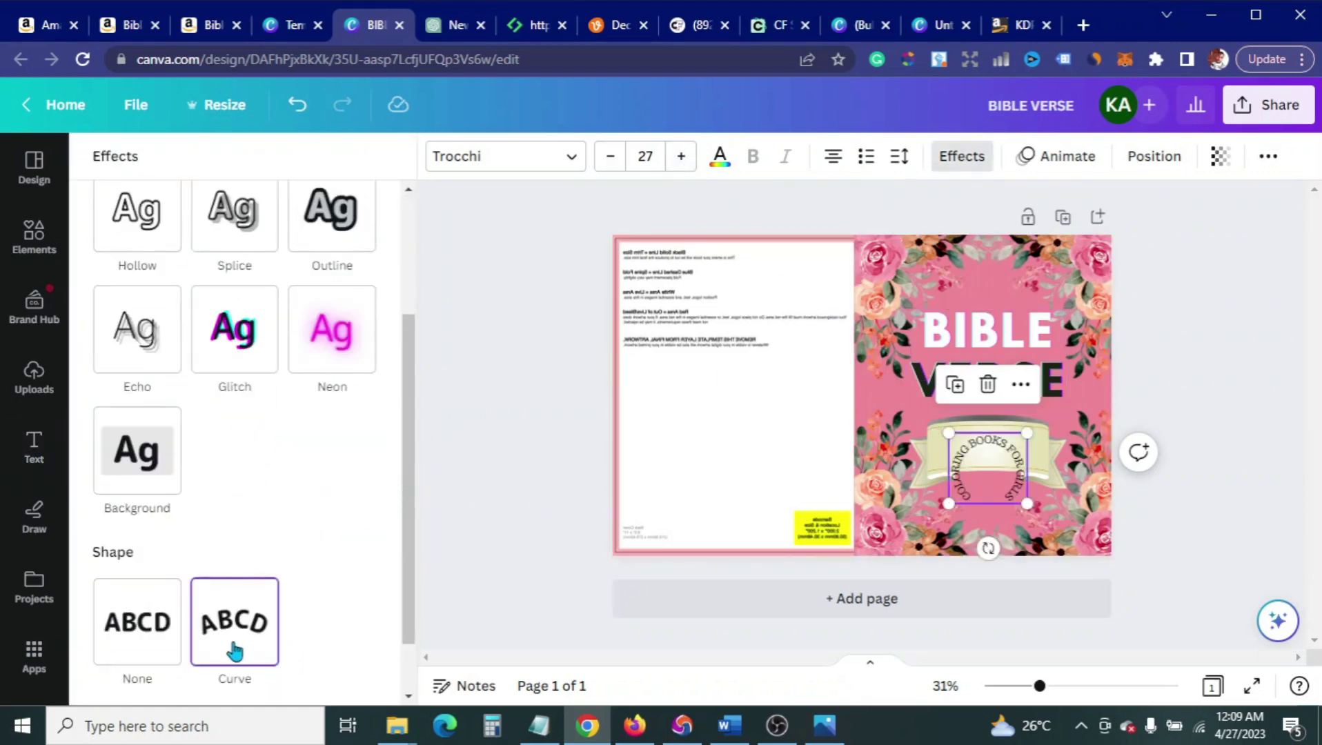
{"action": "scroll", "coordinate": [244, 648], "scroll_direction": "down", "scroll_amount": 1}
{"action": "mouse_move", "coordinate": [275, 674]}
{"action": "left_mouse_down"}
{"action": "mouse_move", "coordinate": [237, 676]}
{"action": "mouse_move", "coordinate": [269, 676]}
{"action": "left_mouse_up"}
{"action": "left_click", "coordinate": [238, 676]}
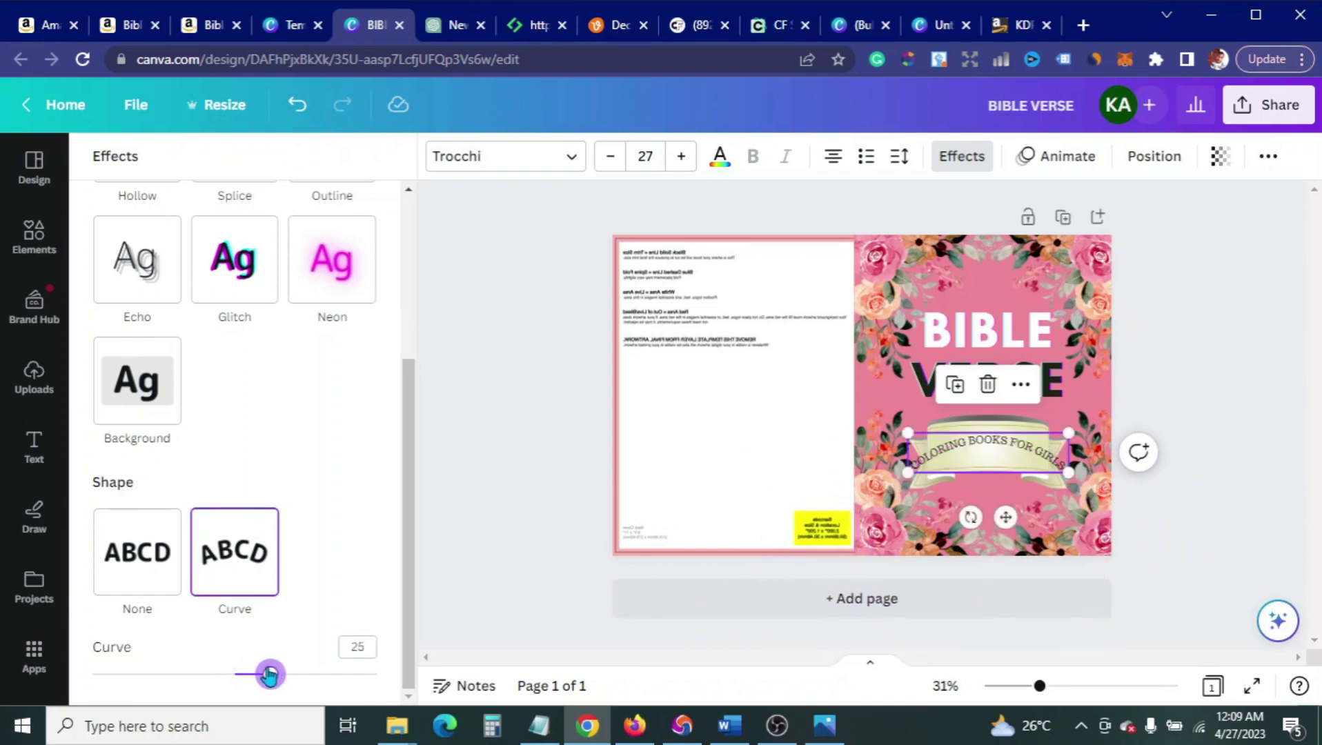
{"action": "left_click", "coordinate": [993, 452]}
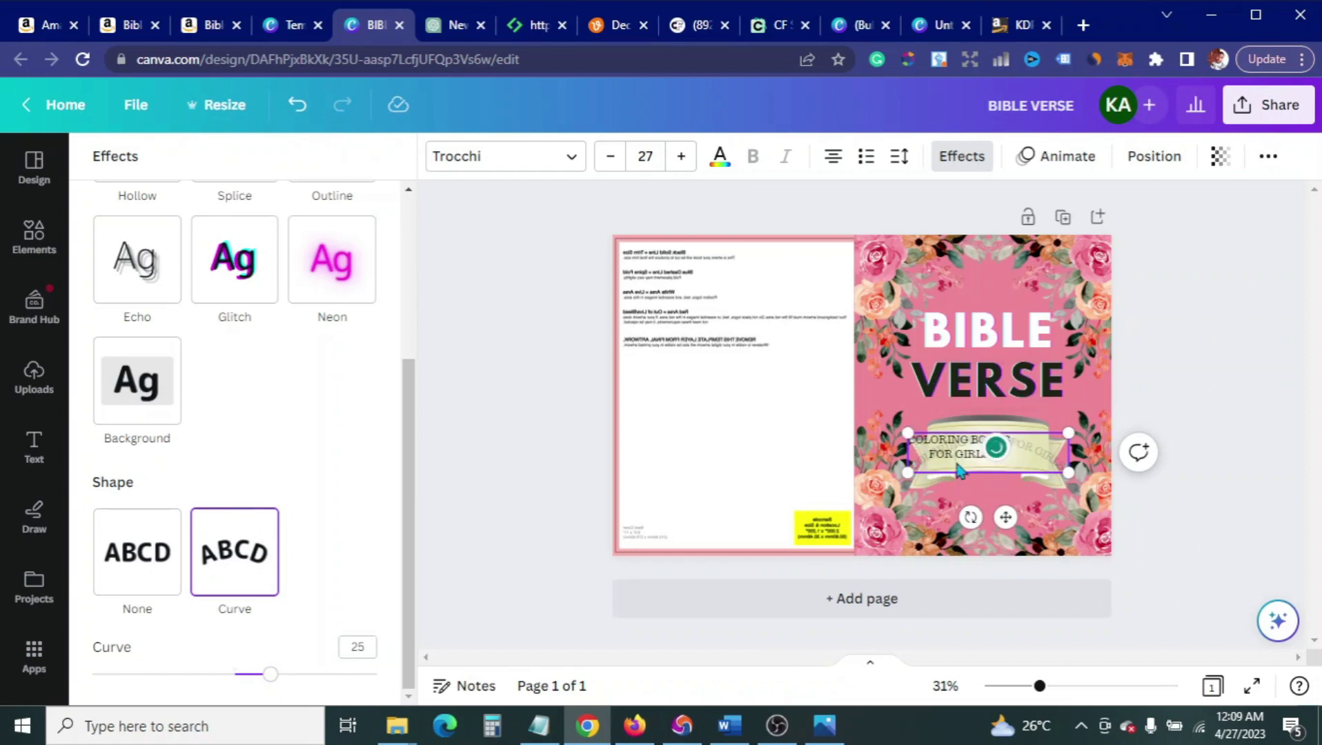
{"action": "left_click", "coordinate": [1230, 490]}
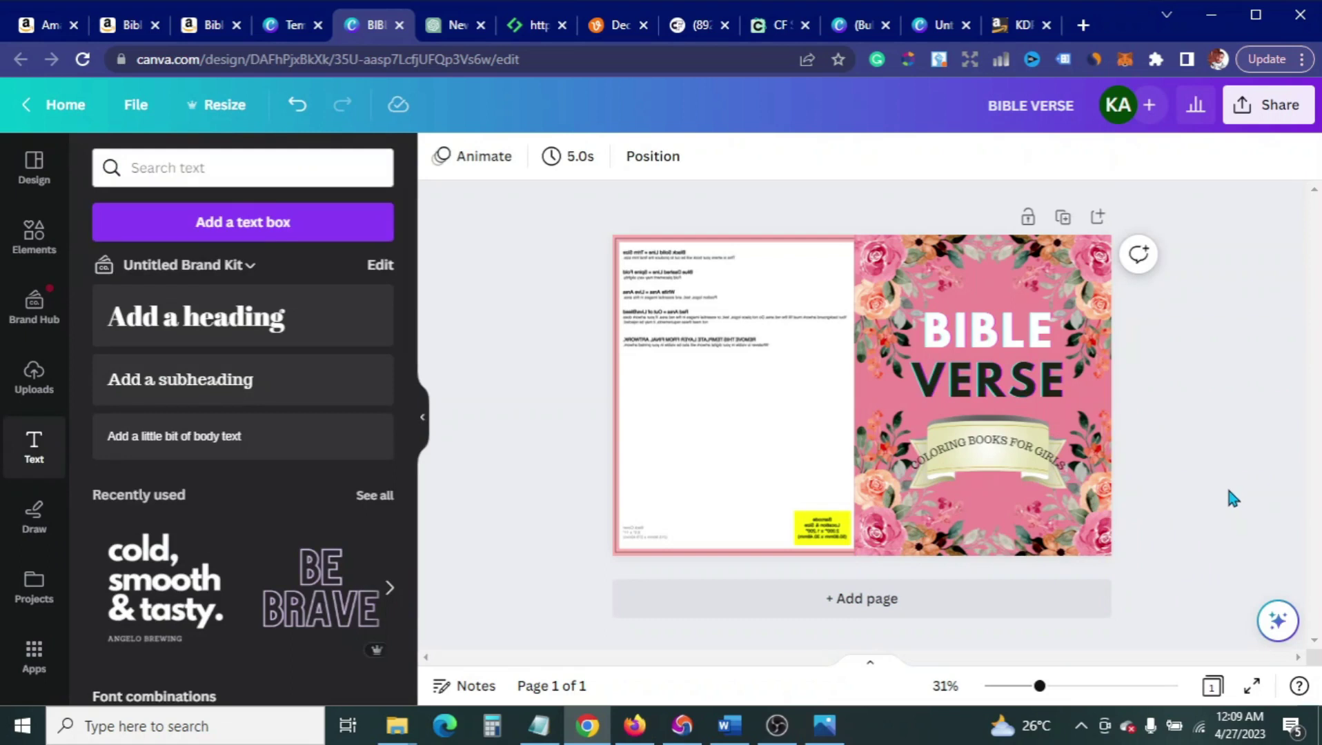
Step: Add an extra space between BOOKS and FOR in the curved ribbon text
{"action": "left_click", "coordinate": [1040, 456]}
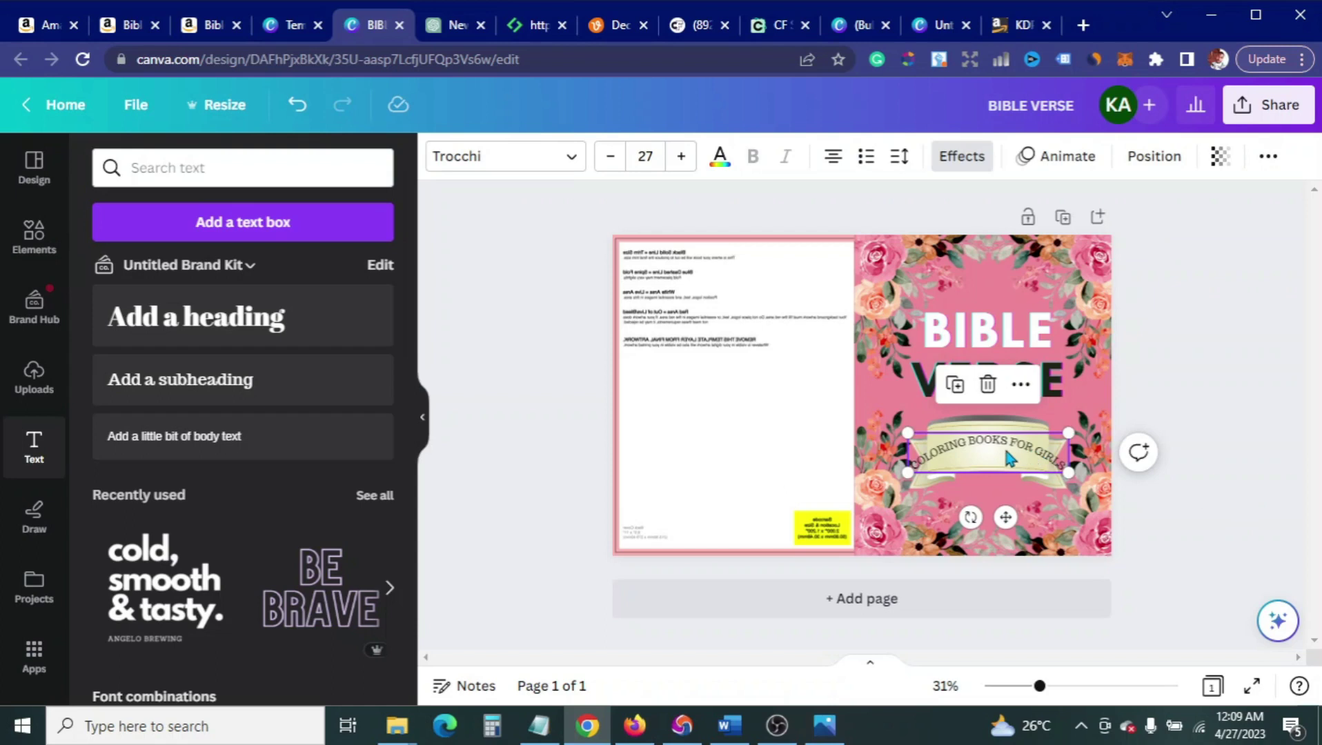
{"action": "double_click", "coordinate": [1011, 455]}
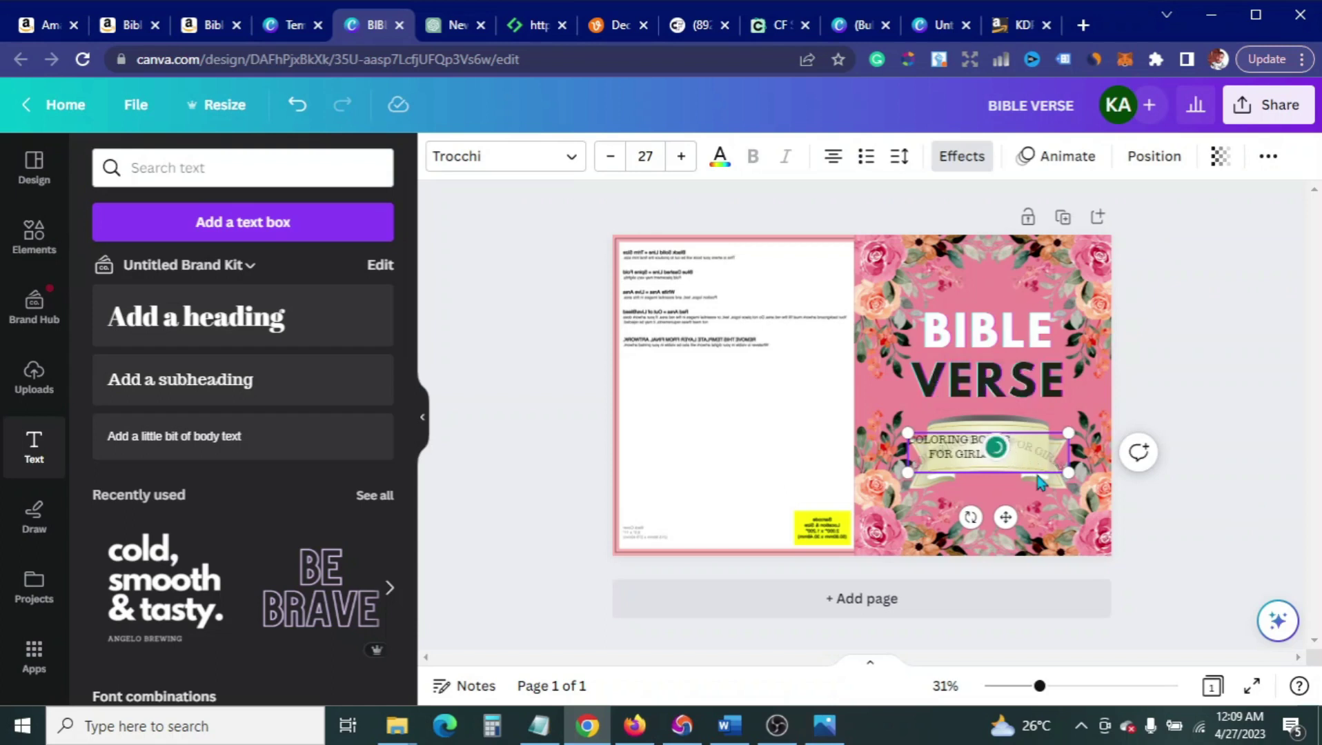
{"action": "left_click", "coordinate": [1178, 501]}
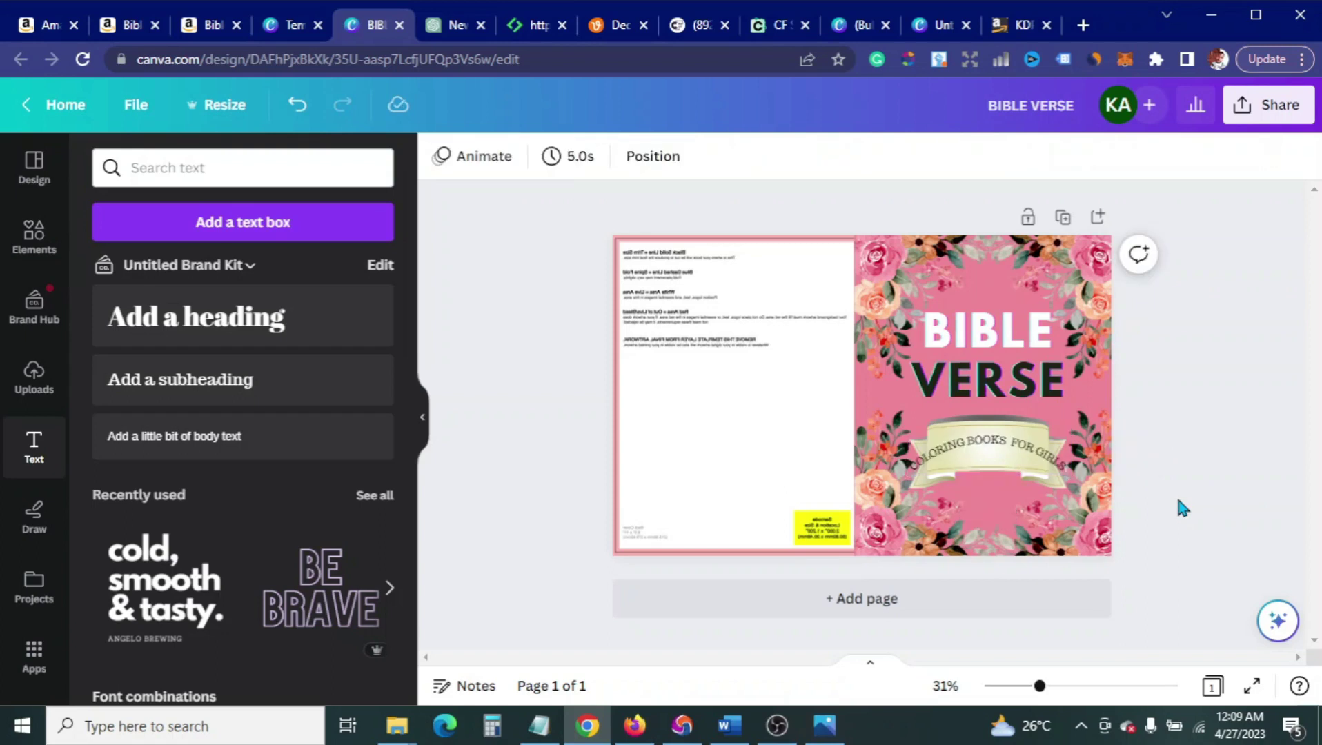
Step: Shrink the curved text to about font size 19.7 and move it off the ribbon onto the white back cover
{"action": "left_click", "coordinate": [1043, 472]}
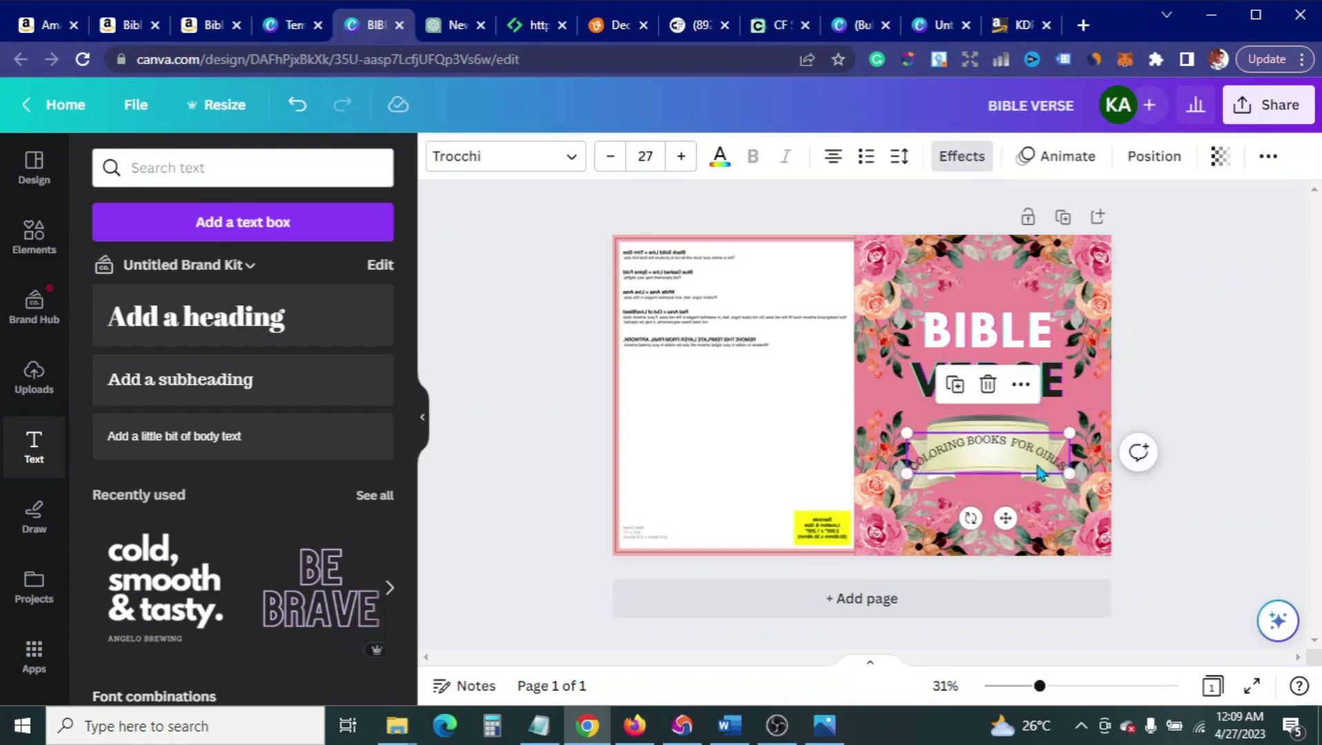
{"action": "left_click_drag", "start_coordinate": [1068, 469], "coordinate": [966, 524]}
{"action": "left_click_drag", "start_coordinate": [1030, 464], "coordinate": [767, 393]}
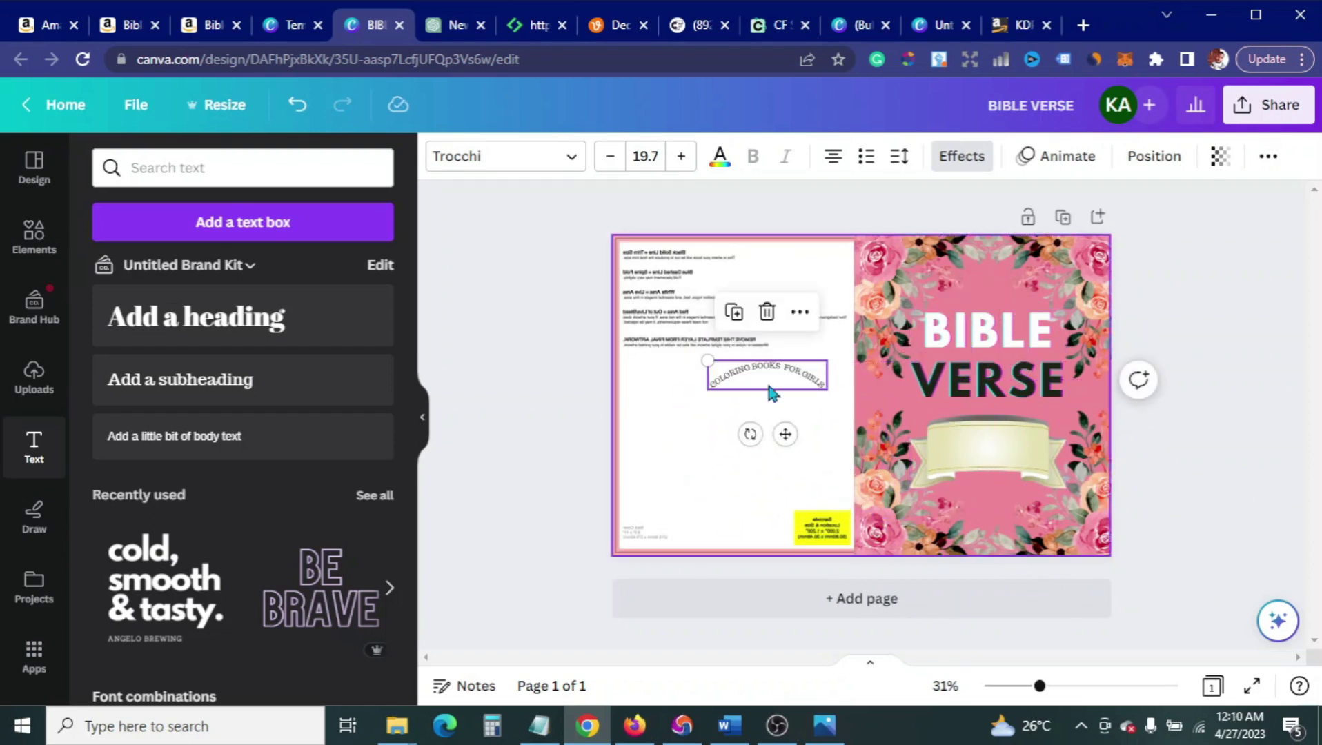
Step: Delete the curved COLORING BOOKS FOR GIRLS text from the back cover
{"action": "right_click", "coordinate": [736, 380]}
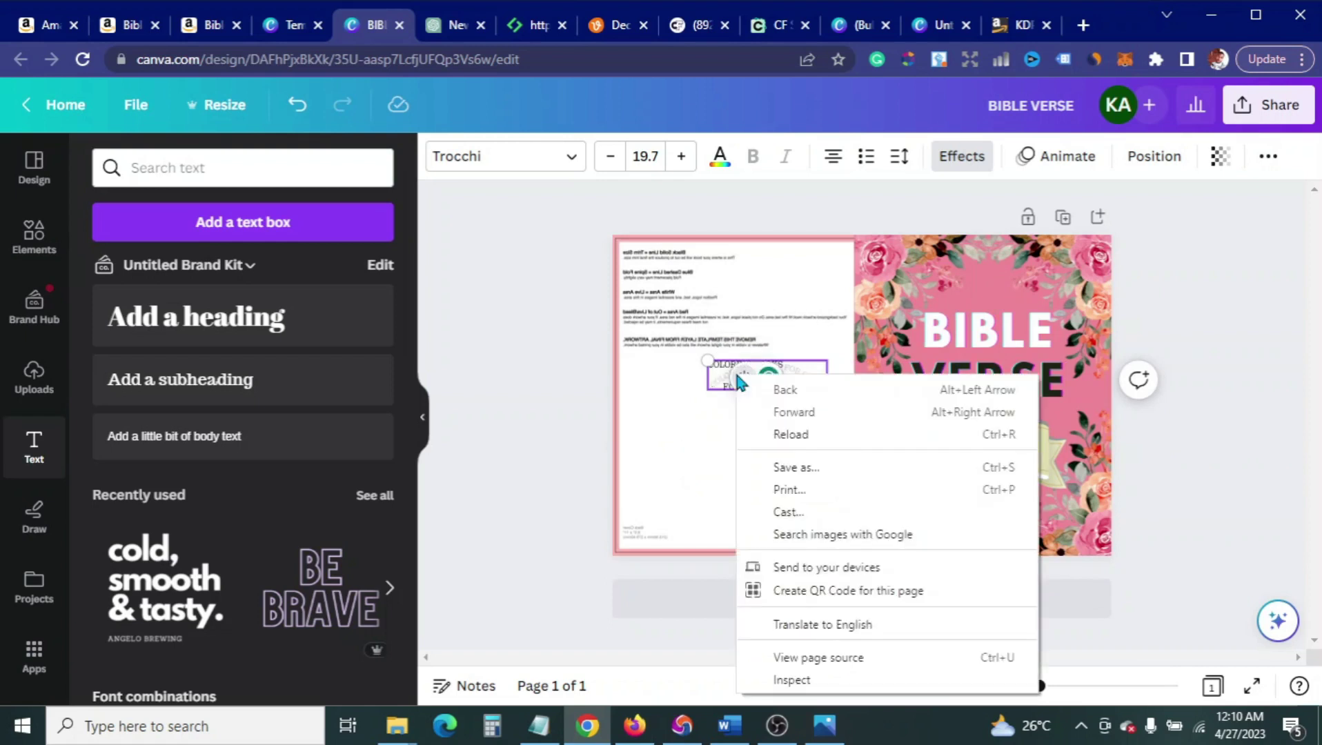
{"action": "left_click", "coordinate": [554, 419]}
{"action": "left_click", "coordinate": [759, 378]}
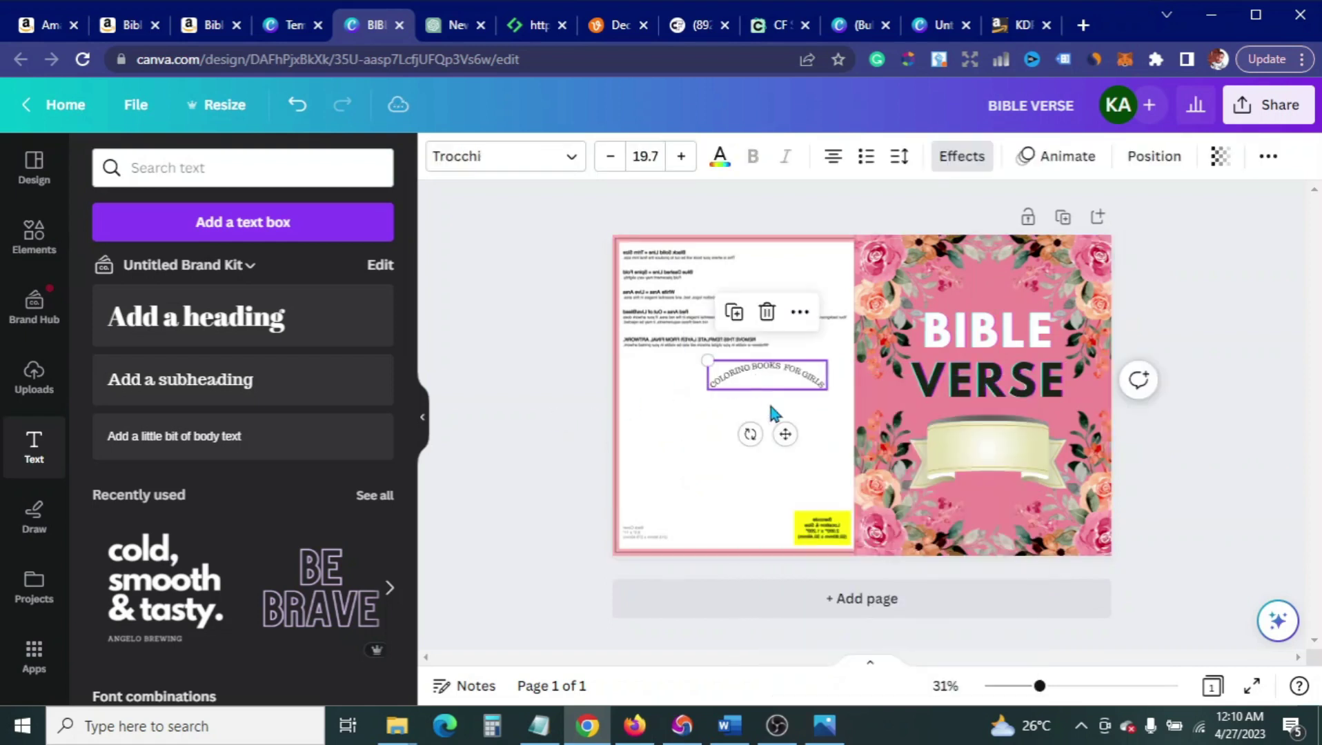
{"action": "left_click", "coordinate": [766, 313]}
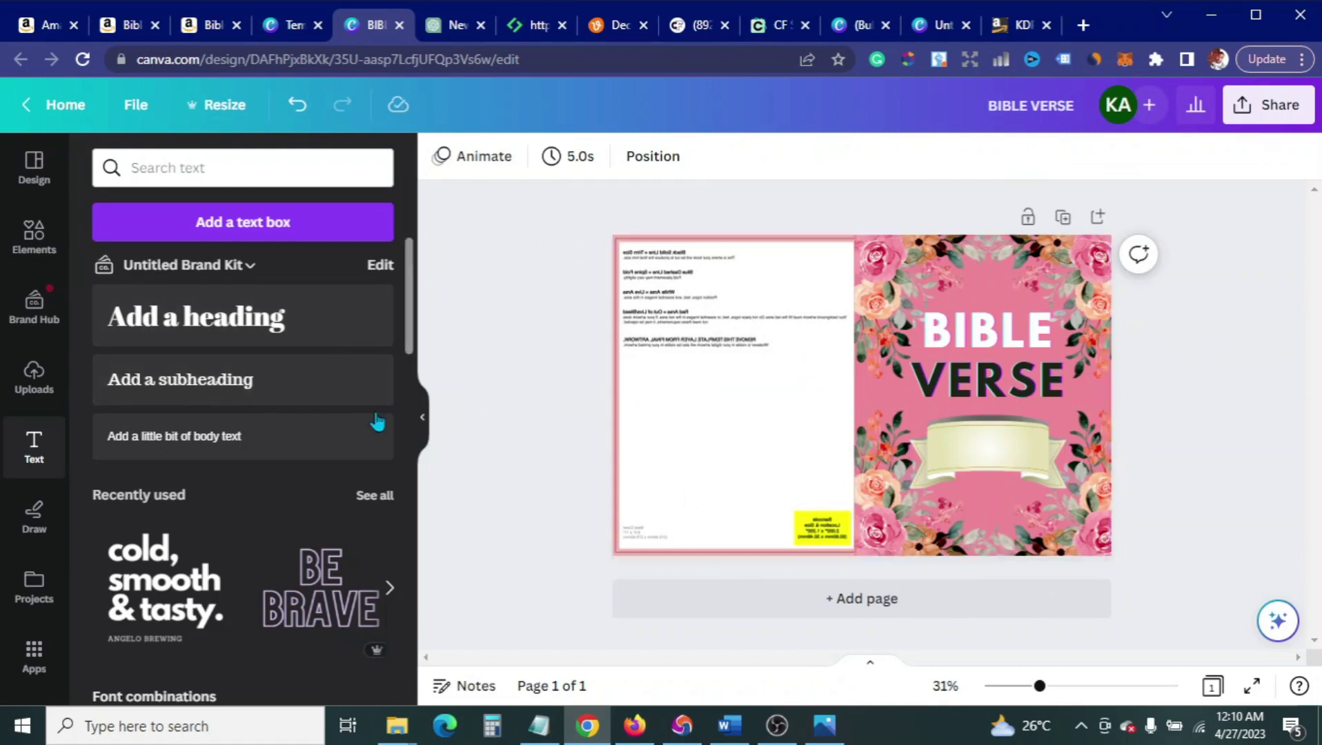
Step: Add a subheading text box, place it on the ribbon, and check the subtitle wording on the Amazon reference cover
{"action": "left_click", "coordinate": [306, 396]}
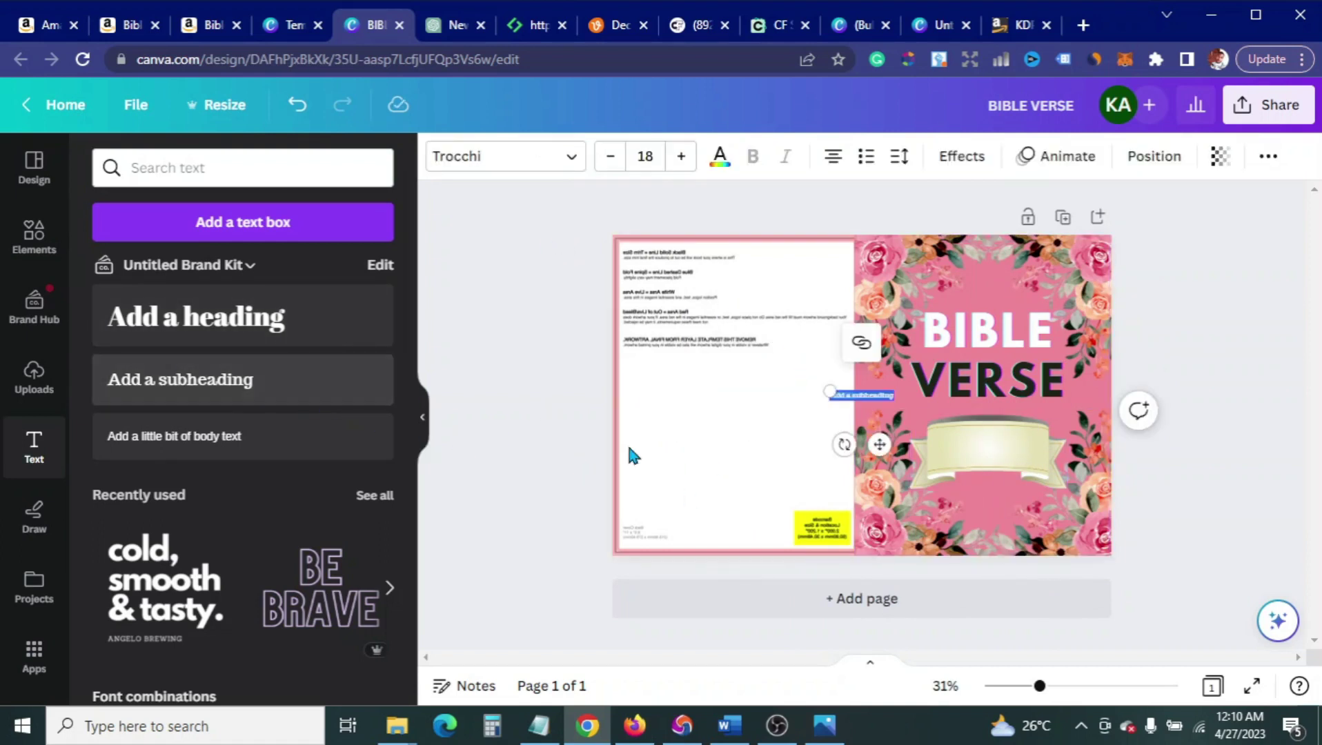
{"action": "left_click_drag", "start_coordinate": [879, 444], "coordinate": [1015, 493]}
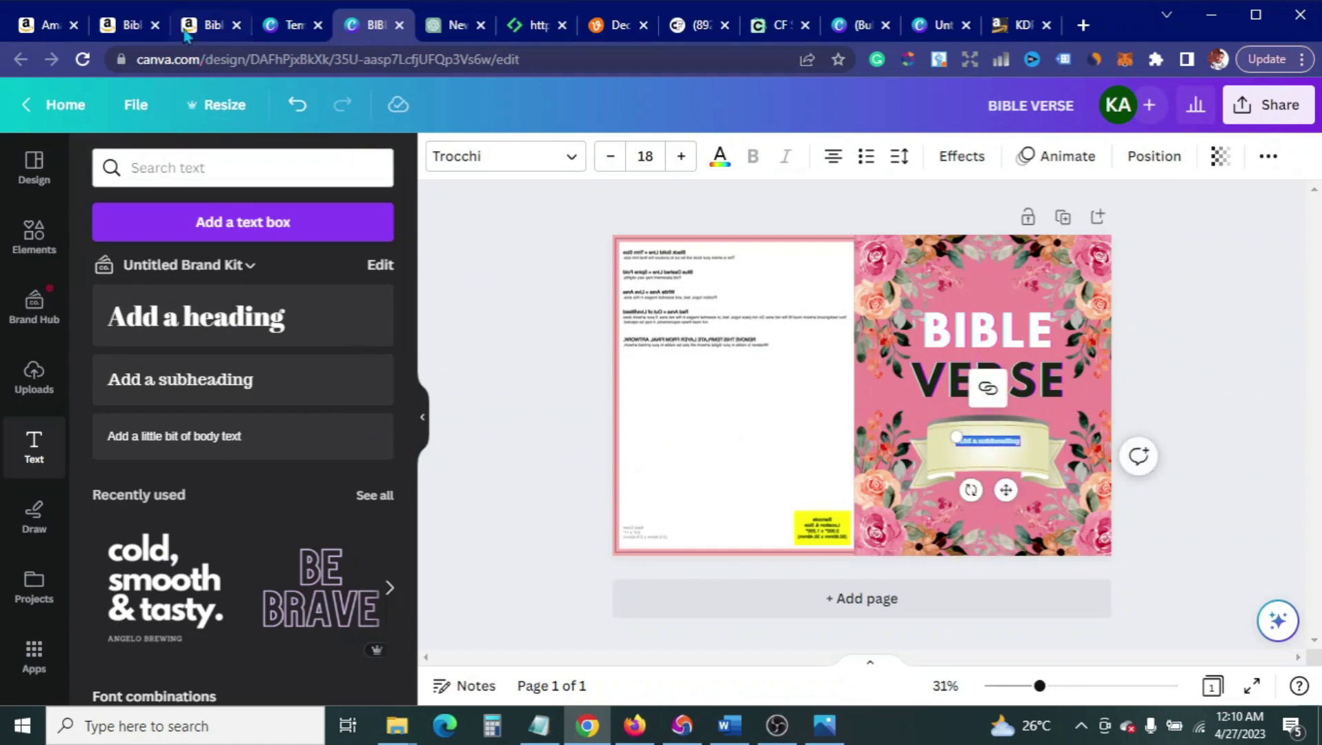
{"action": "left_click", "coordinate": [205, 26]}
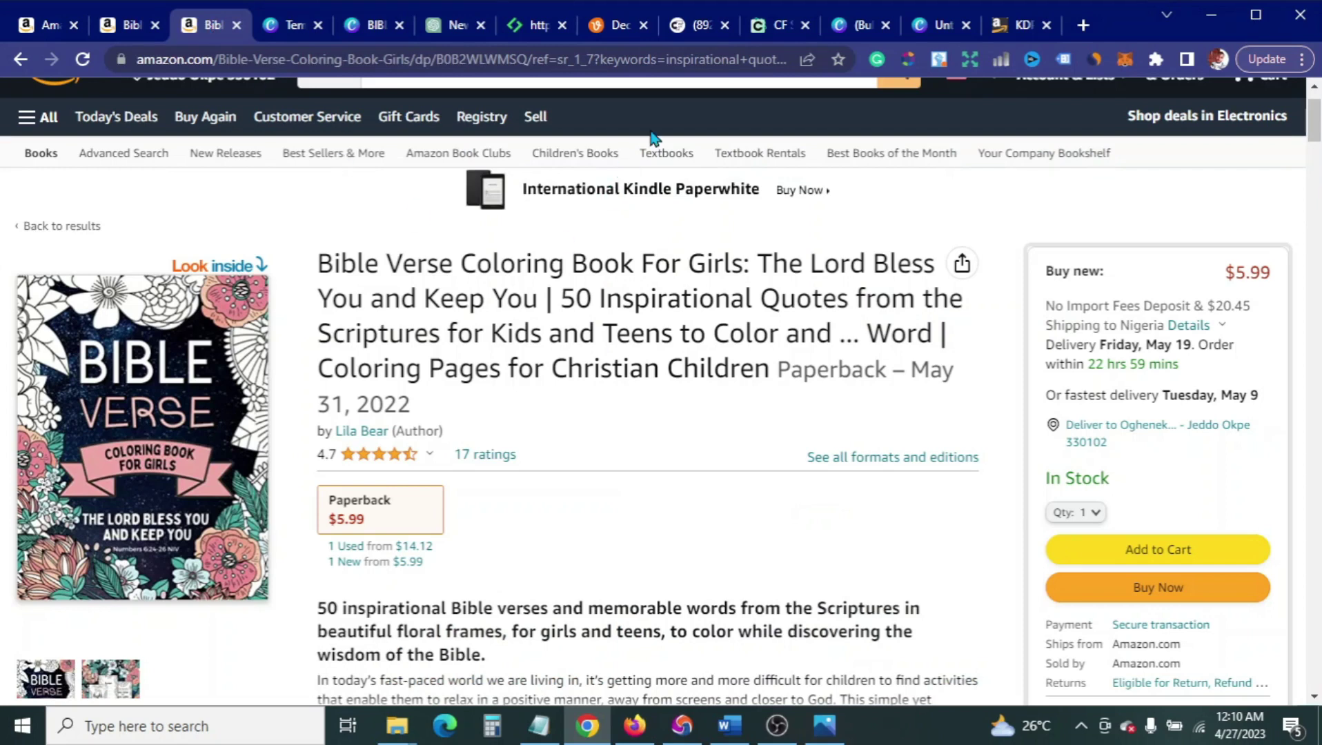
{"action": "left_click", "coordinate": [353, 26]}
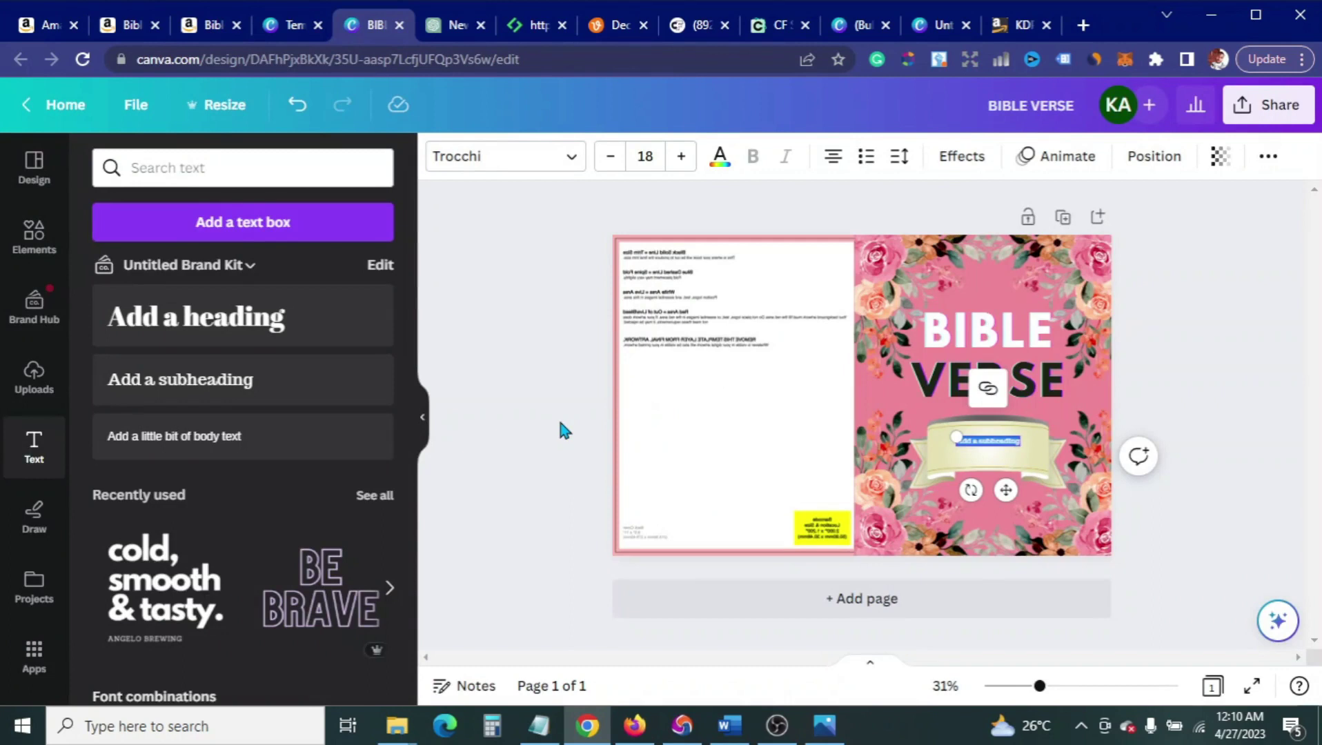
Step: Replace the placeholder text on the ribbon with "coloring book for girls" and set it in uppercase
{"action": "key", "text": "BackSpace"}
{"action": "type", "text": "col"}
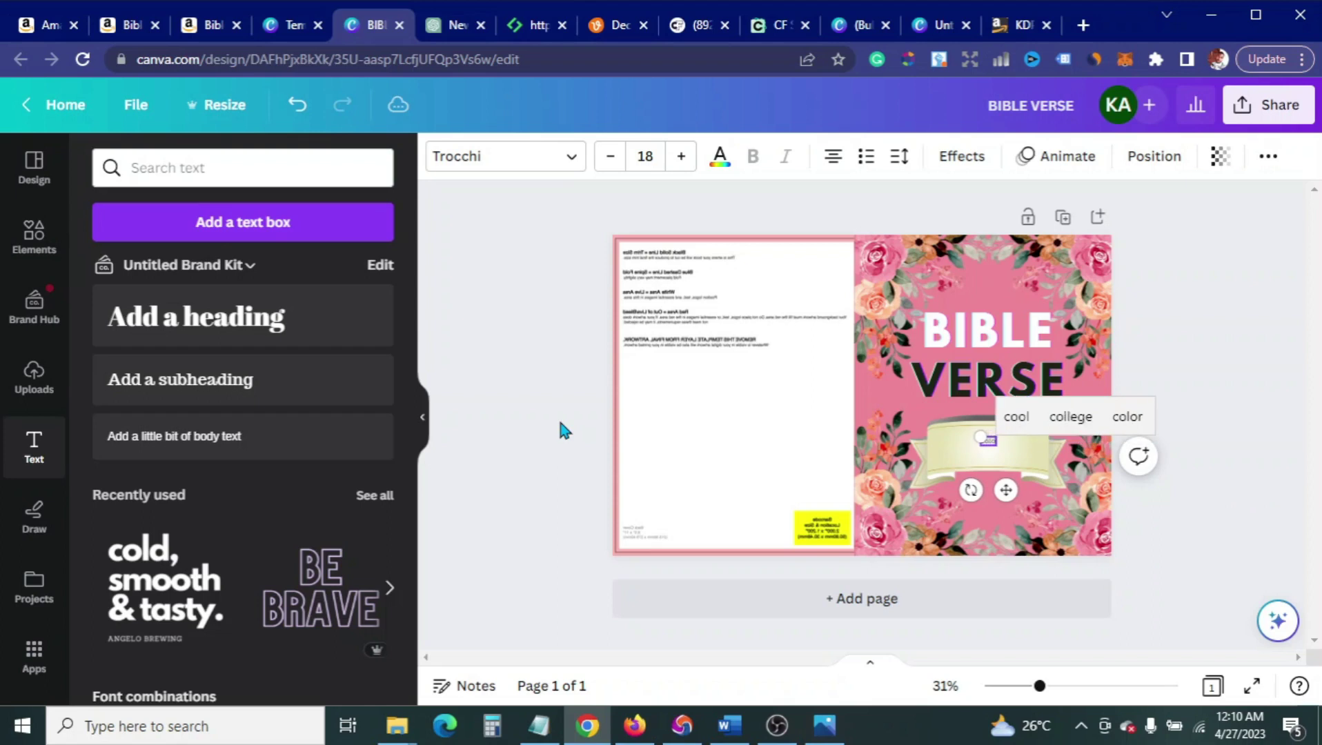
{"action": "type", "text": "oring p"}
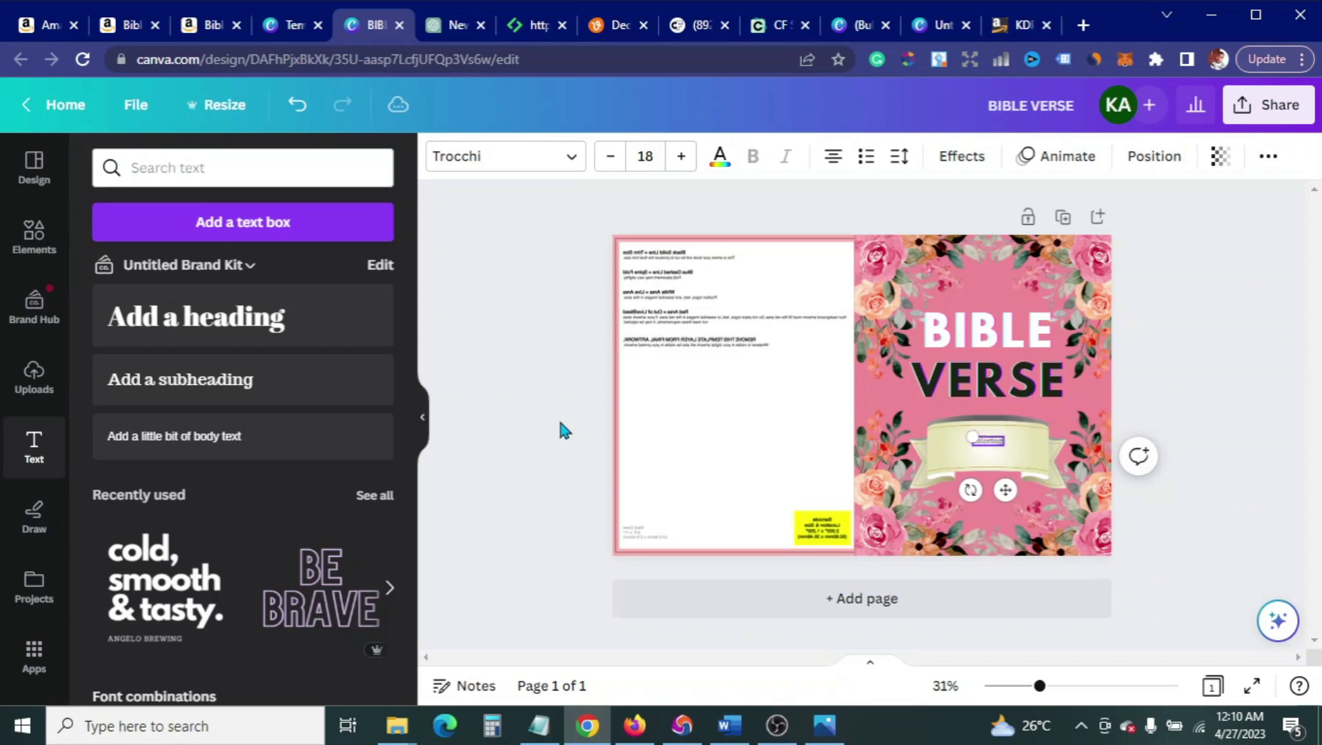
{"action": "type", "text": "ook for girls"}
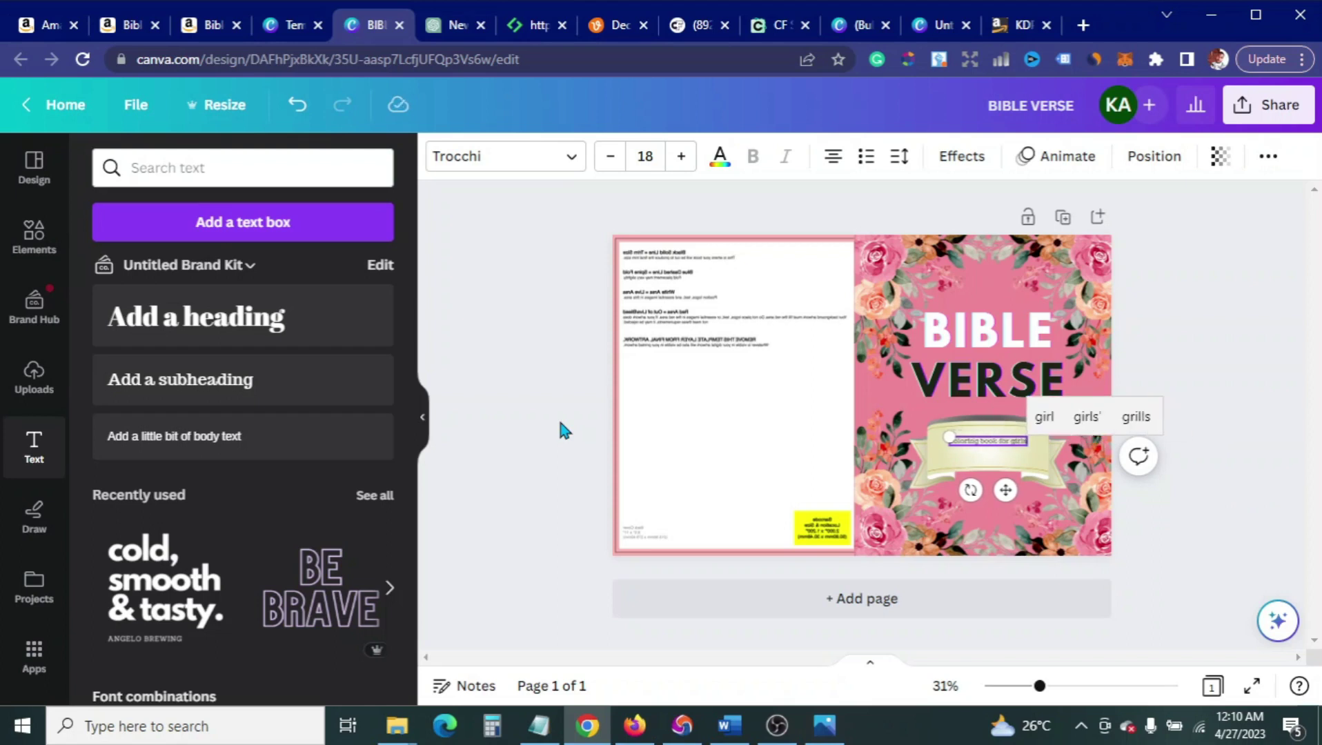
{"action": "left_click", "coordinate": [1268, 157]}
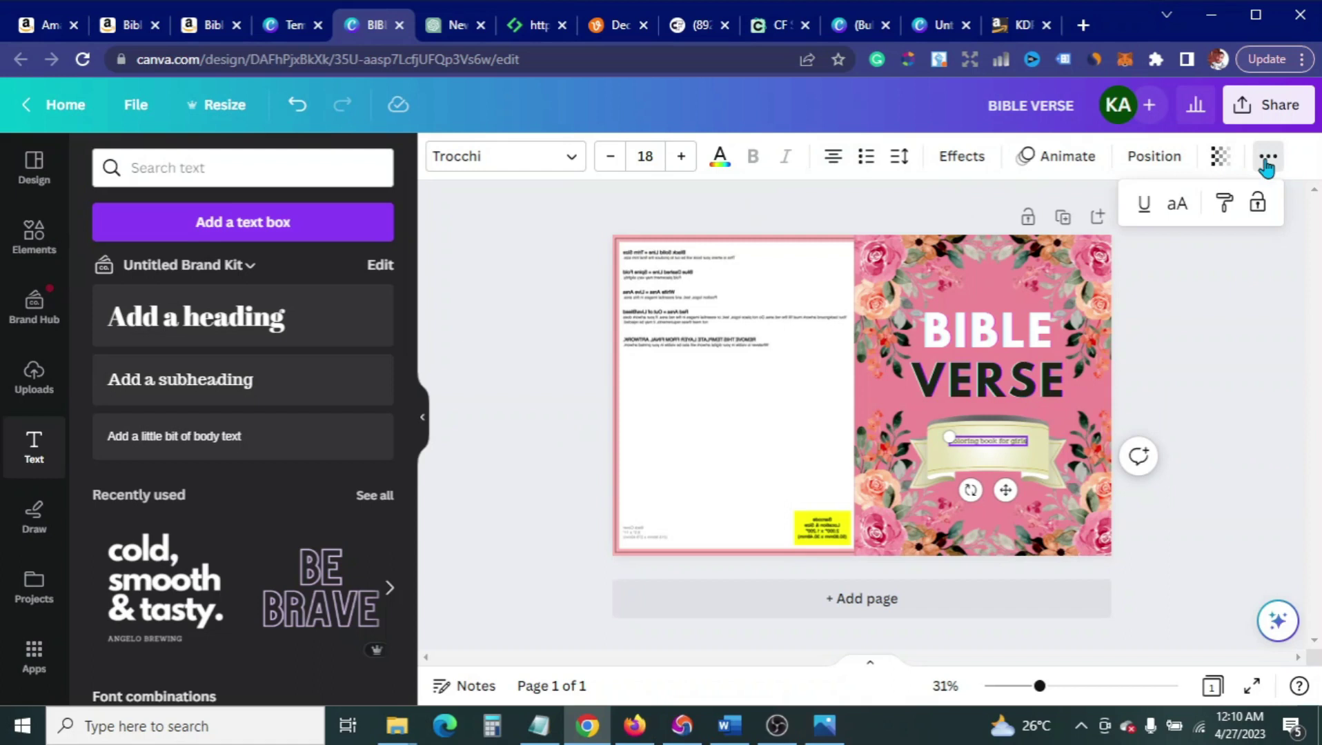
{"action": "left_click", "coordinate": [1176, 204]}
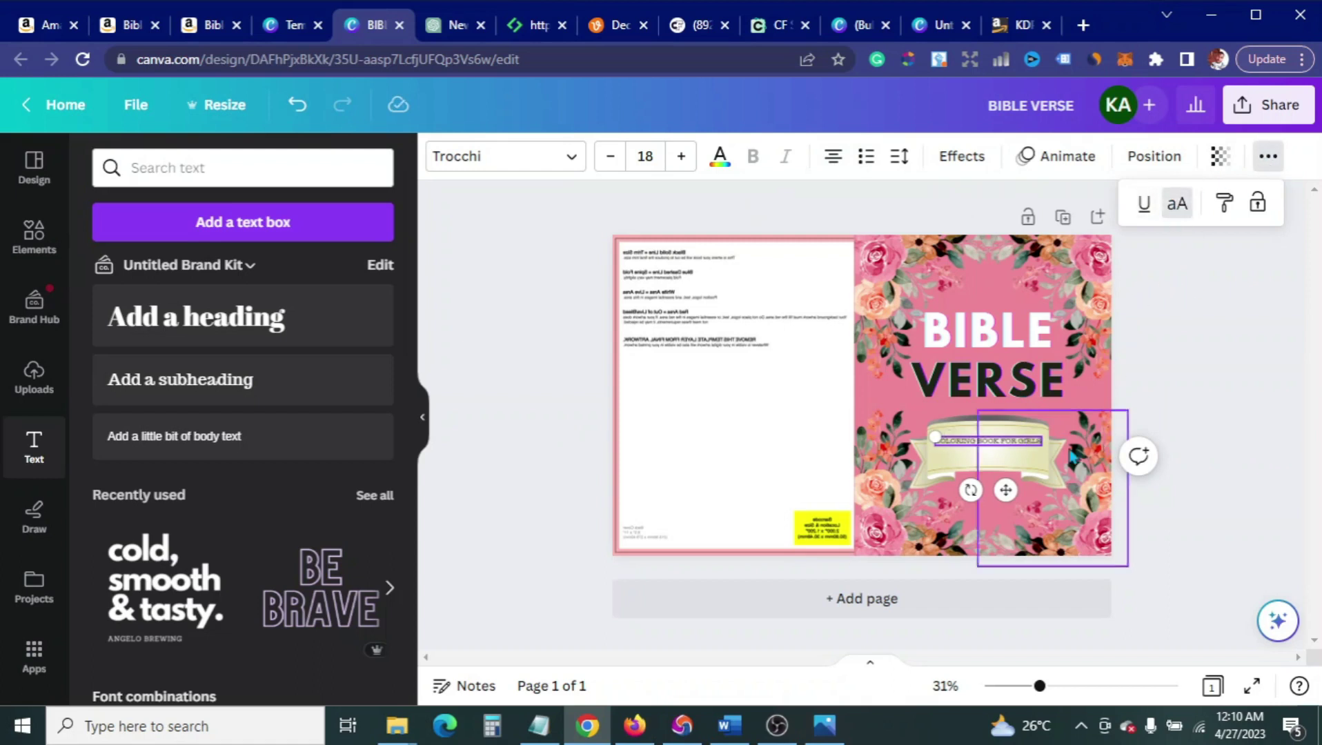
Step: Enlarge the ribbon subtitle to size 27, wrap it onto two lines and nudge it slightly upward
{"action": "left_click", "coordinate": [681, 157]}
{"action": "left_click", "coordinate": [681, 158]}
{"action": "left_click", "coordinate": [681, 157]}
{"action": "left_click", "coordinate": [681, 157]}
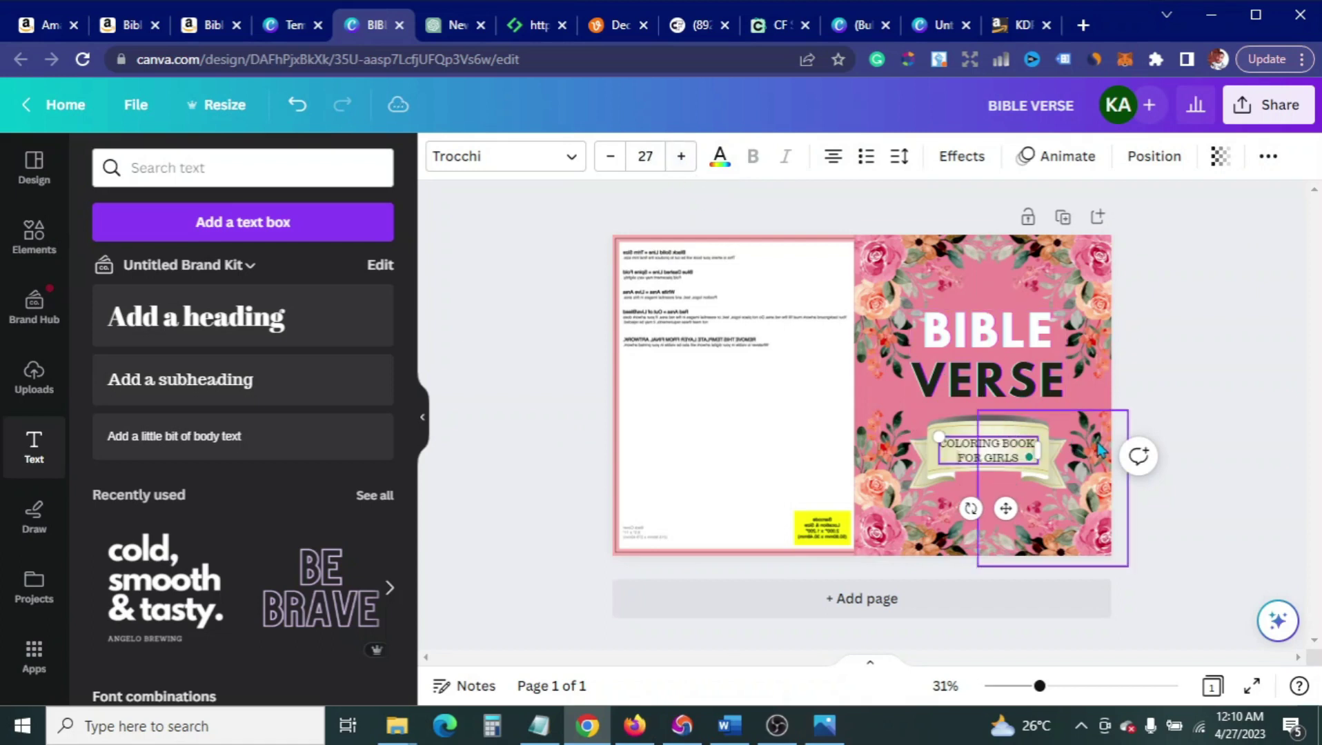
{"action": "left_click_drag", "start_coordinate": [1005, 506], "coordinate": [1005, 499]}
Step: Set the font size of the FOR GIRLS line on the ribbon to 30
{"action": "left_click", "coordinate": [681, 159]}
{"action": "left_click", "coordinate": [681, 158]}
{"action": "left_click", "coordinate": [681, 159]}
{"action": "left_click", "coordinate": [682, 159]}
{"action": "left_click", "coordinate": [682, 158]}
{"action": "left_click", "coordinate": [682, 158]}
{"action": "left_click", "coordinate": [682, 159]}
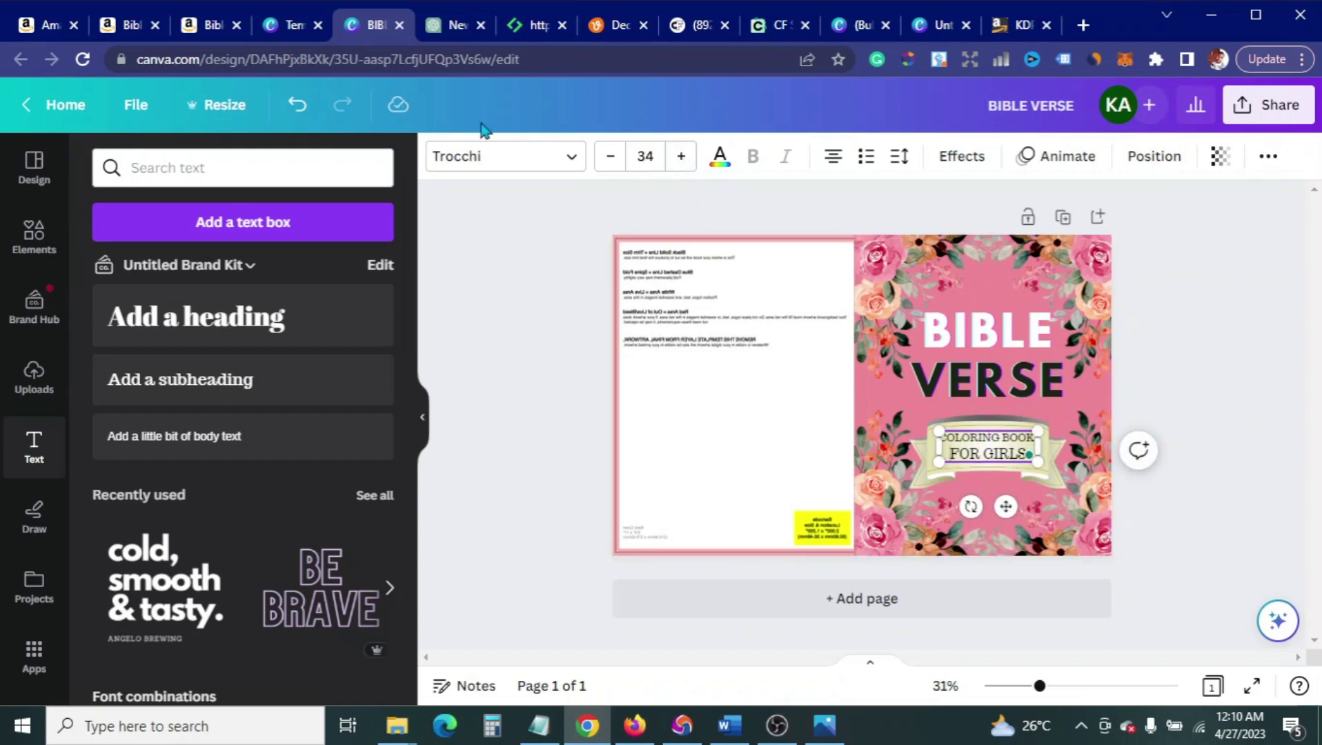
{"action": "left_click", "coordinate": [610, 158]}
{"action": "left_click", "coordinate": [609, 157]}
{"action": "left_click", "coordinate": [610, 157]}
{"action": "left_click", "coordinate": [609, 157]}
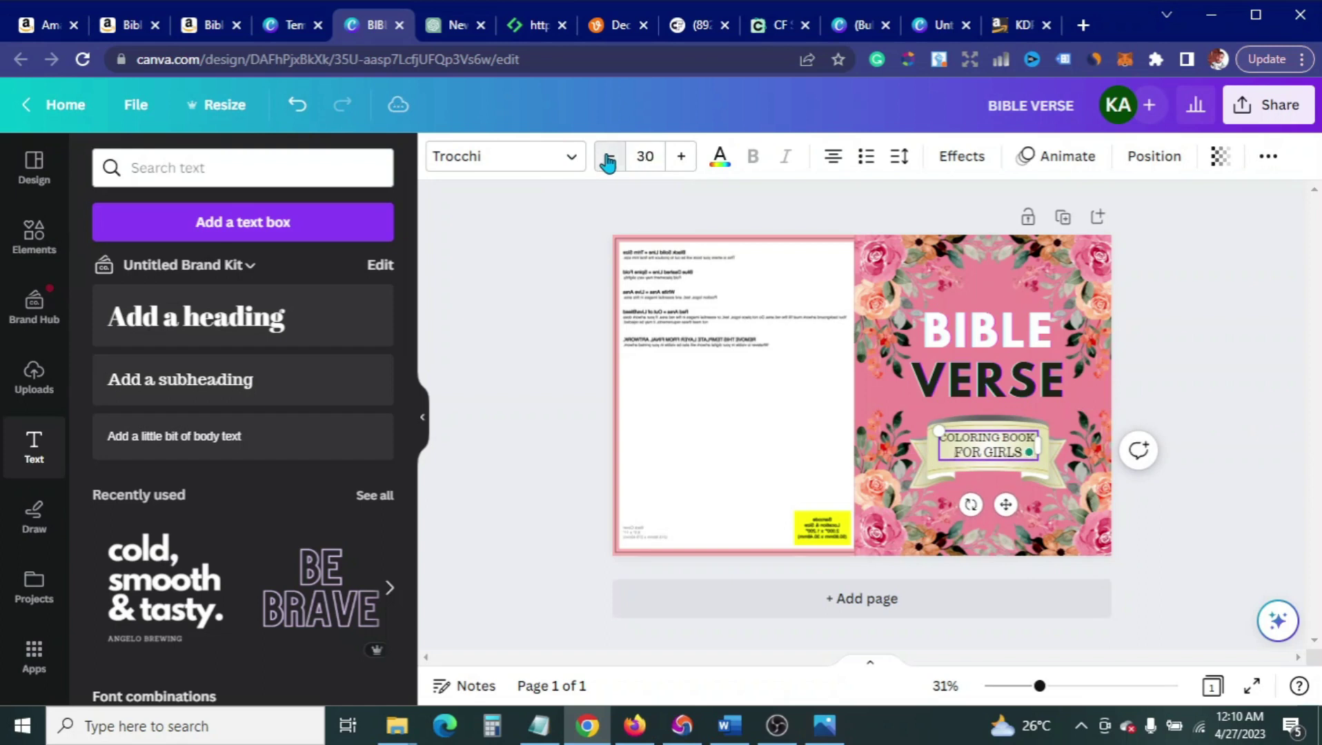
Step: Enlarge the whole COLORING BOOK FOR GIRLS text box by two font-size increments
{"action": "left_click", "coordinate": [1278, 537]}
{"action": "left_click", "coordinate": [1004, 449]}
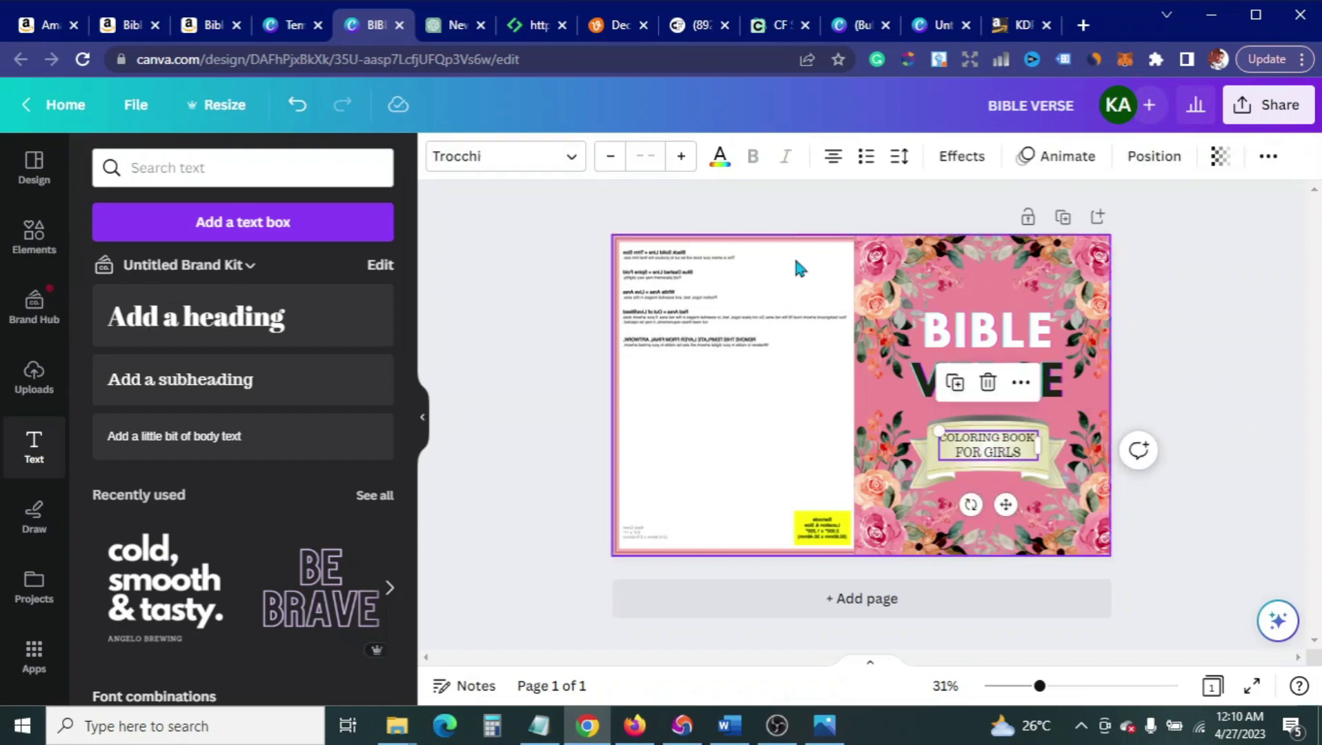
{"action": "left_click", "coordinate": [674, 158]}
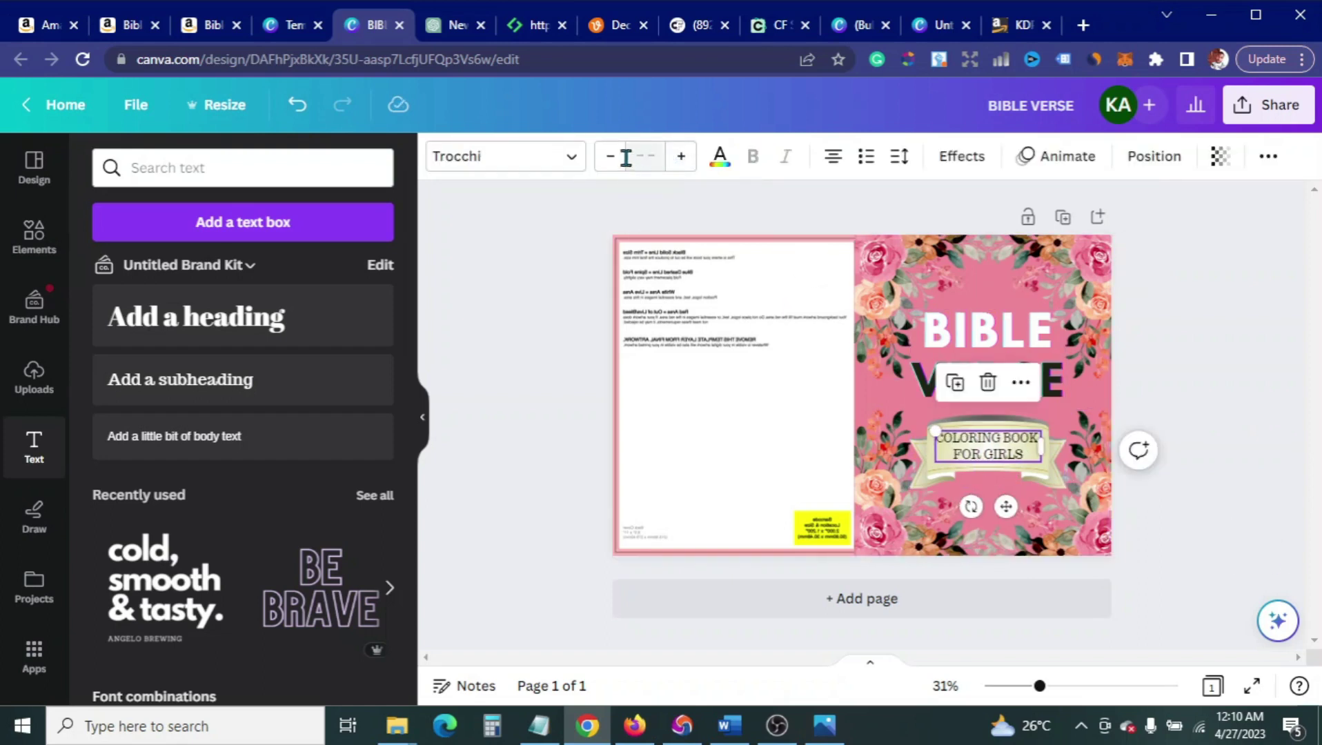
{"action": "left_click", "coordinate": [680, 158]}
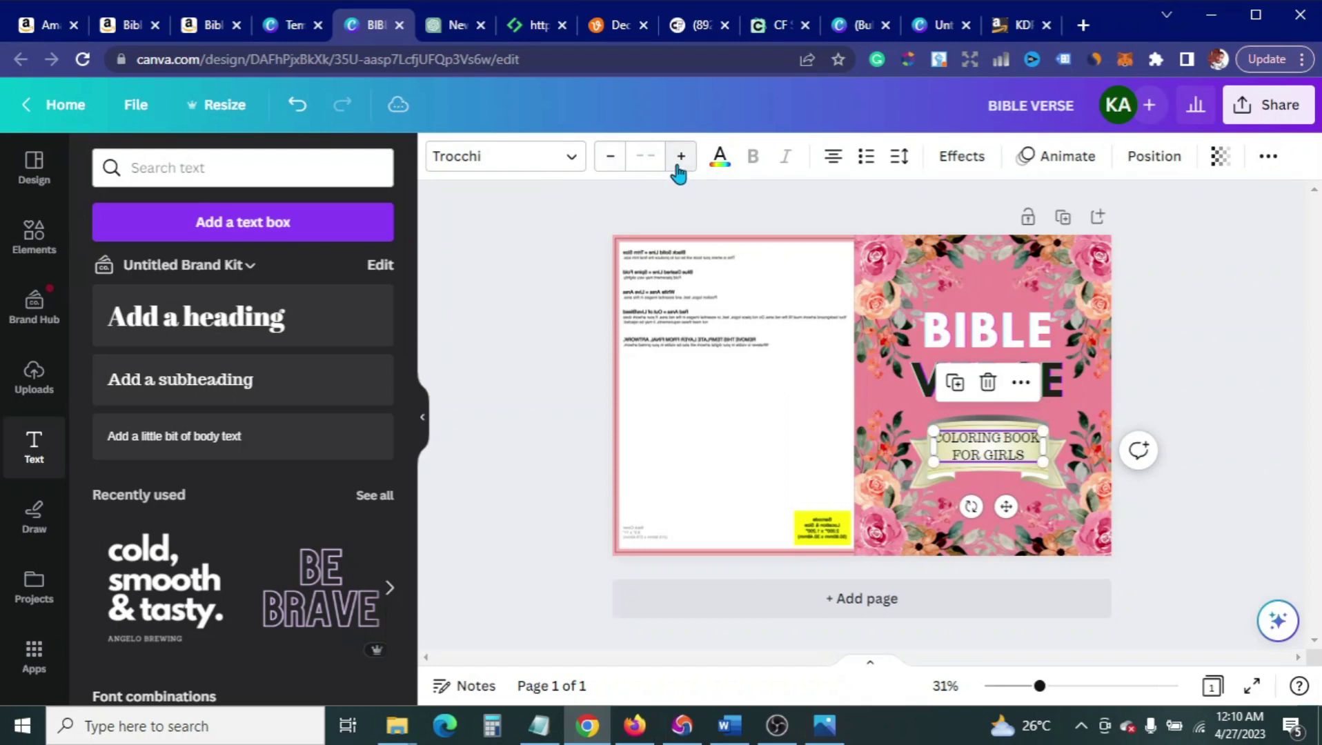
Step: Change the ribbon subtitle's font to Fabrica
{"action": "left_click", "coordinate": [574, 161]}
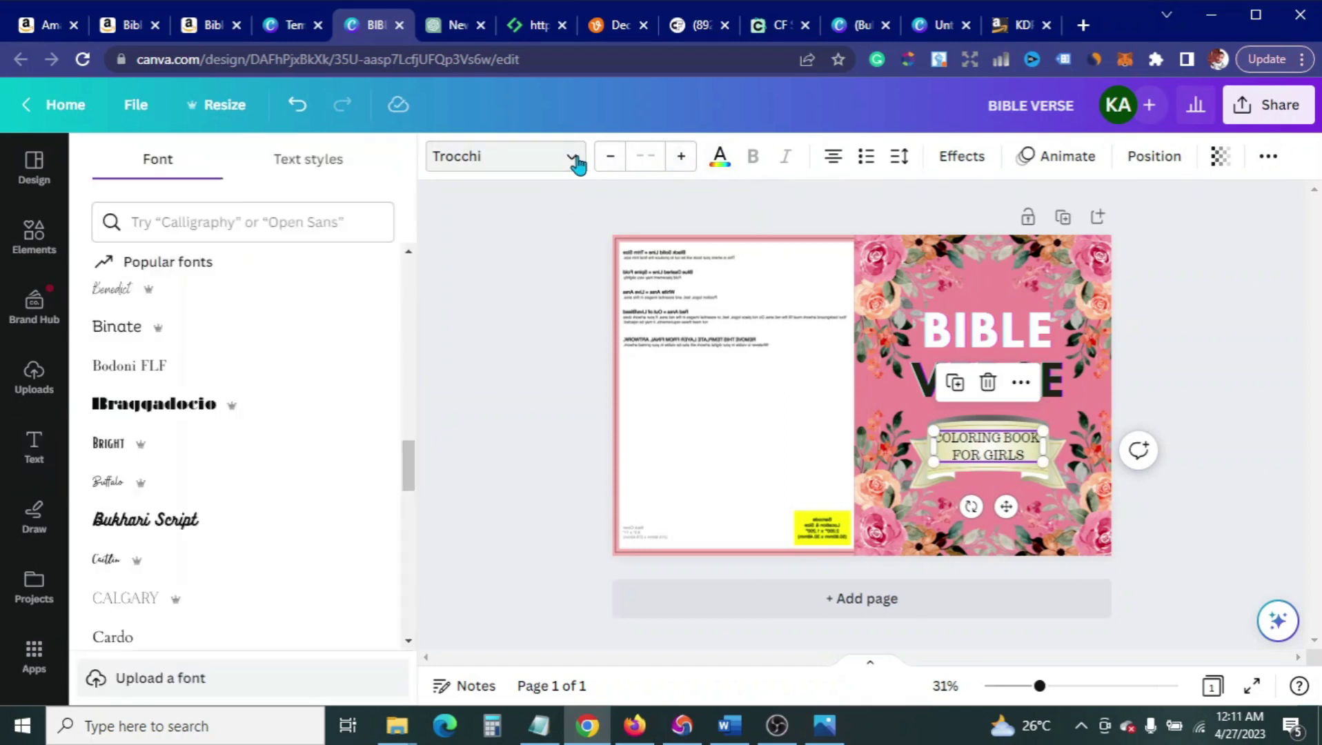
{"action": "scroll", "coordinate": [248, 461], "scroll_direction": "down", "scroll_amount": 8}
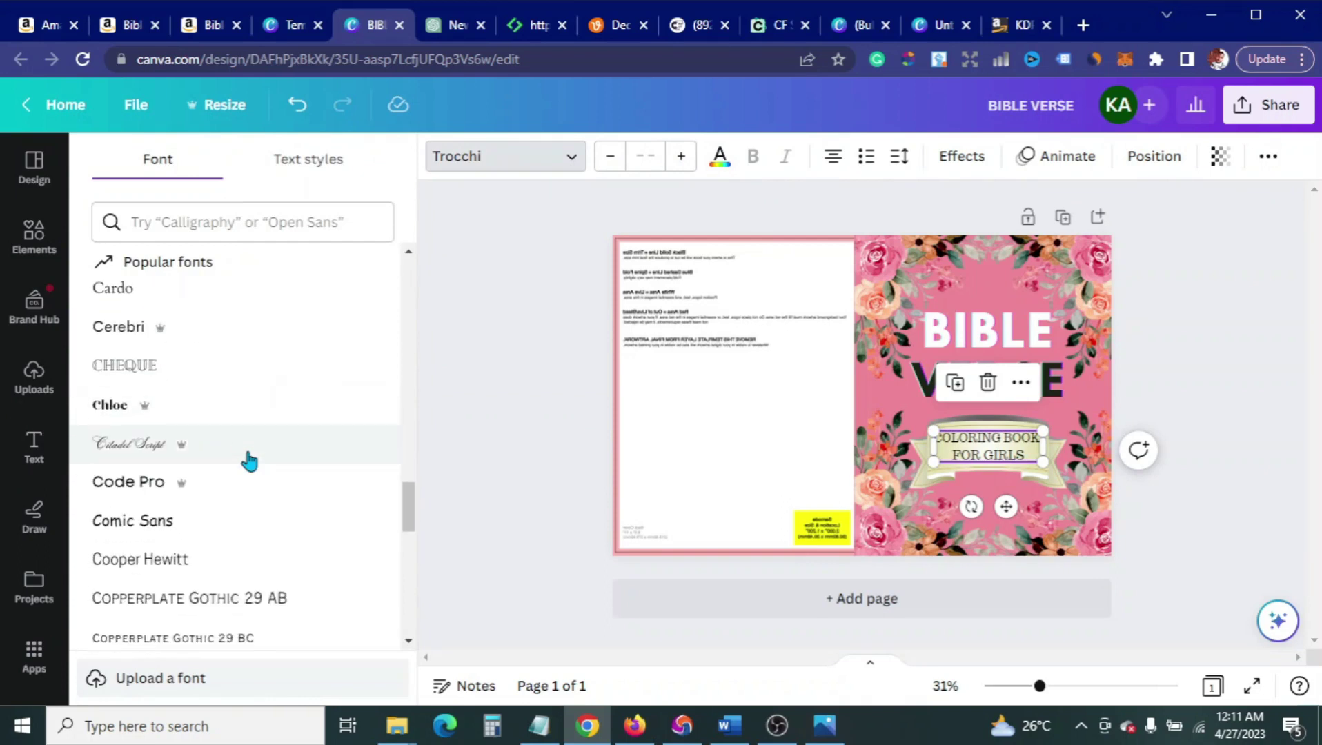
{"action": "scroll", "coordinate": [248, 466], "scroll_direction": "down", "scroll_amount": 6}
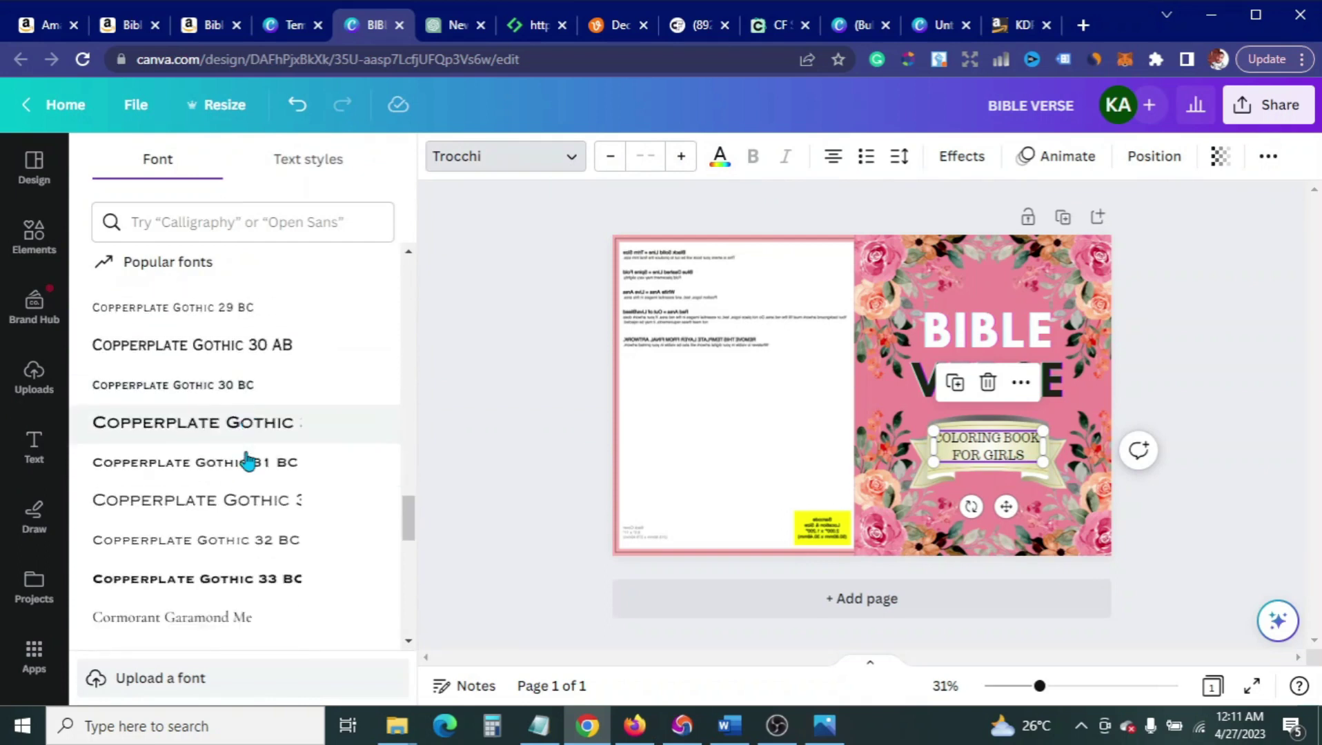
{"action": "left_click", "coordinate": [193, 560]}
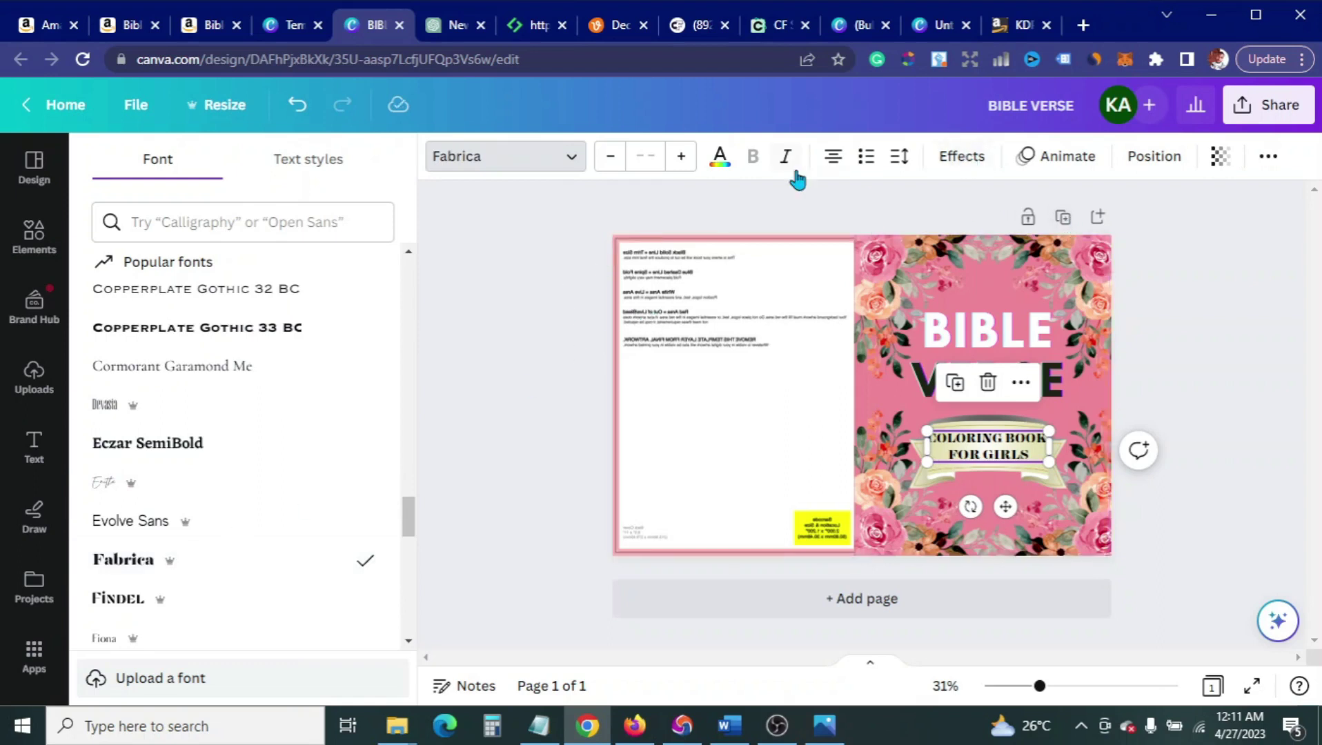
Step: Check the subtitle color on the Amazon reference cover and apply the very dark green document color to the ribbon text
{"action": "left_click", "coordinate": [720, 158]}
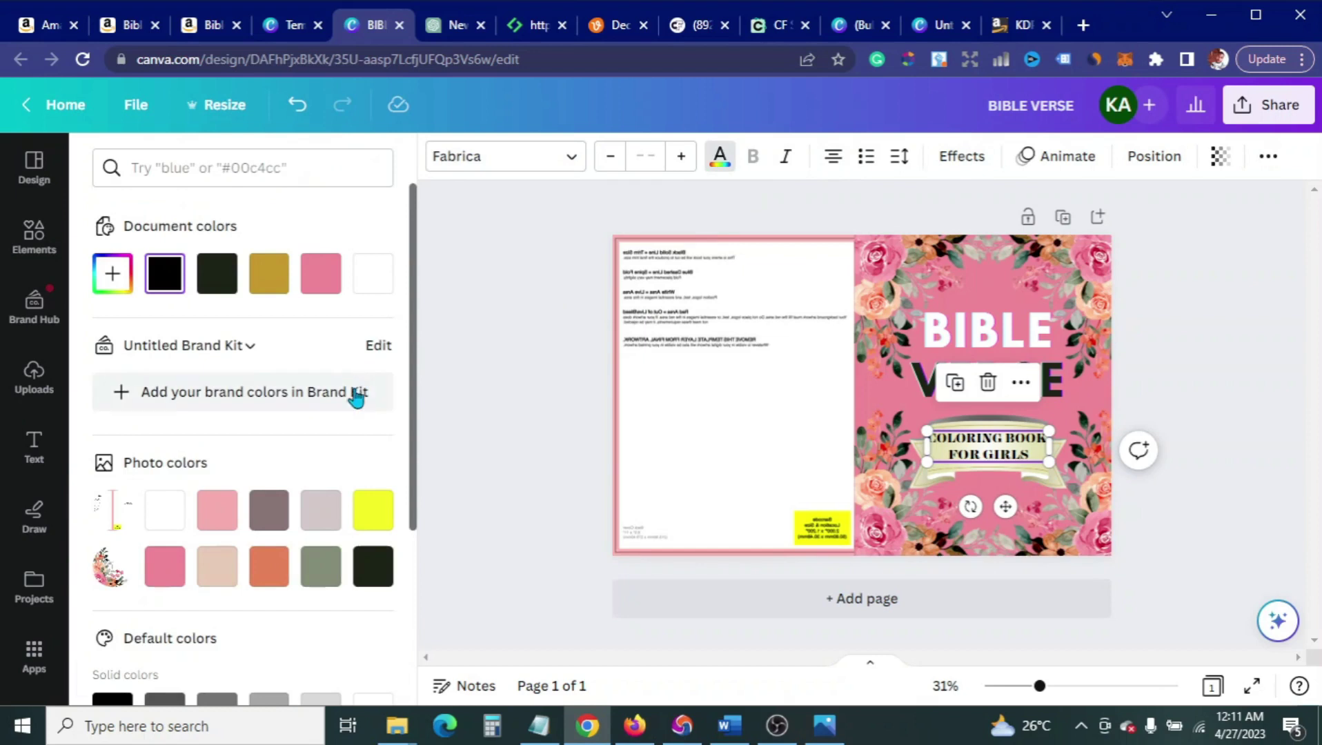
{"action": "left_click", "coordinate": [205, 24]}
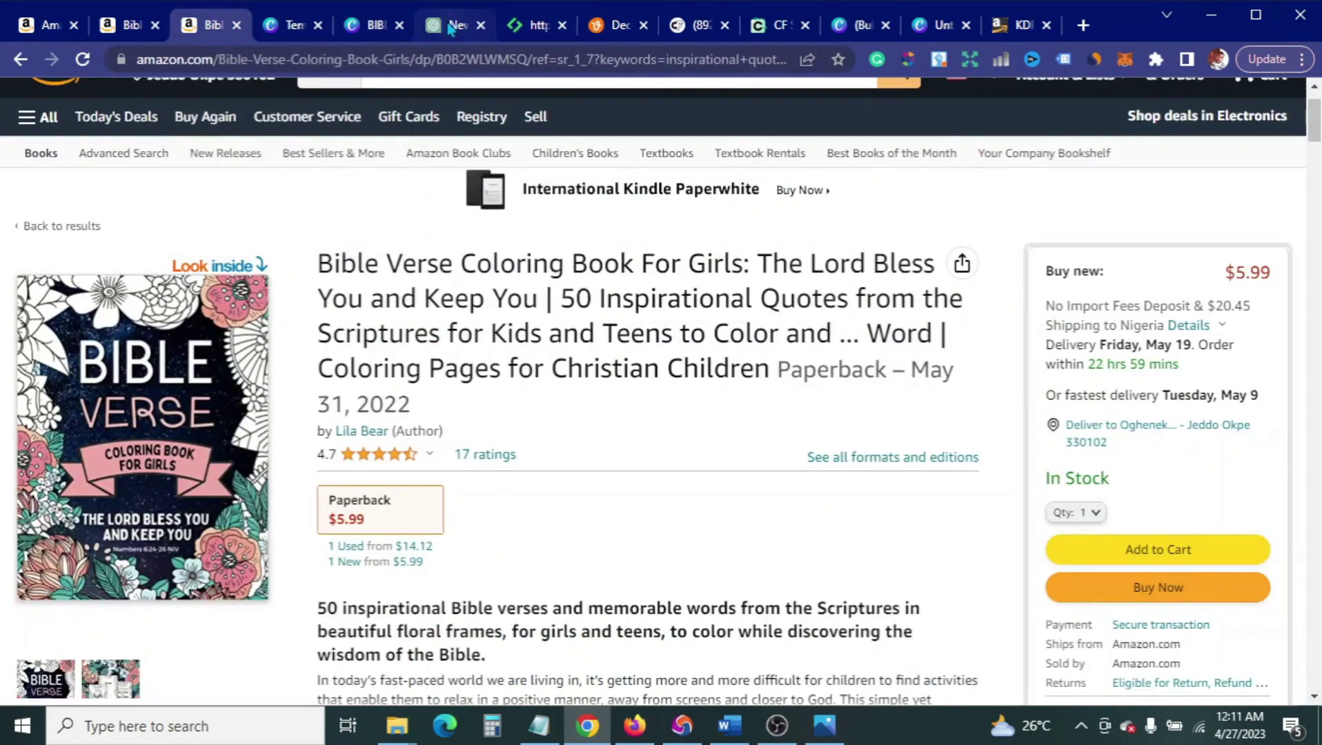
{"action": "left_click", "coordinate": [359, 29]}
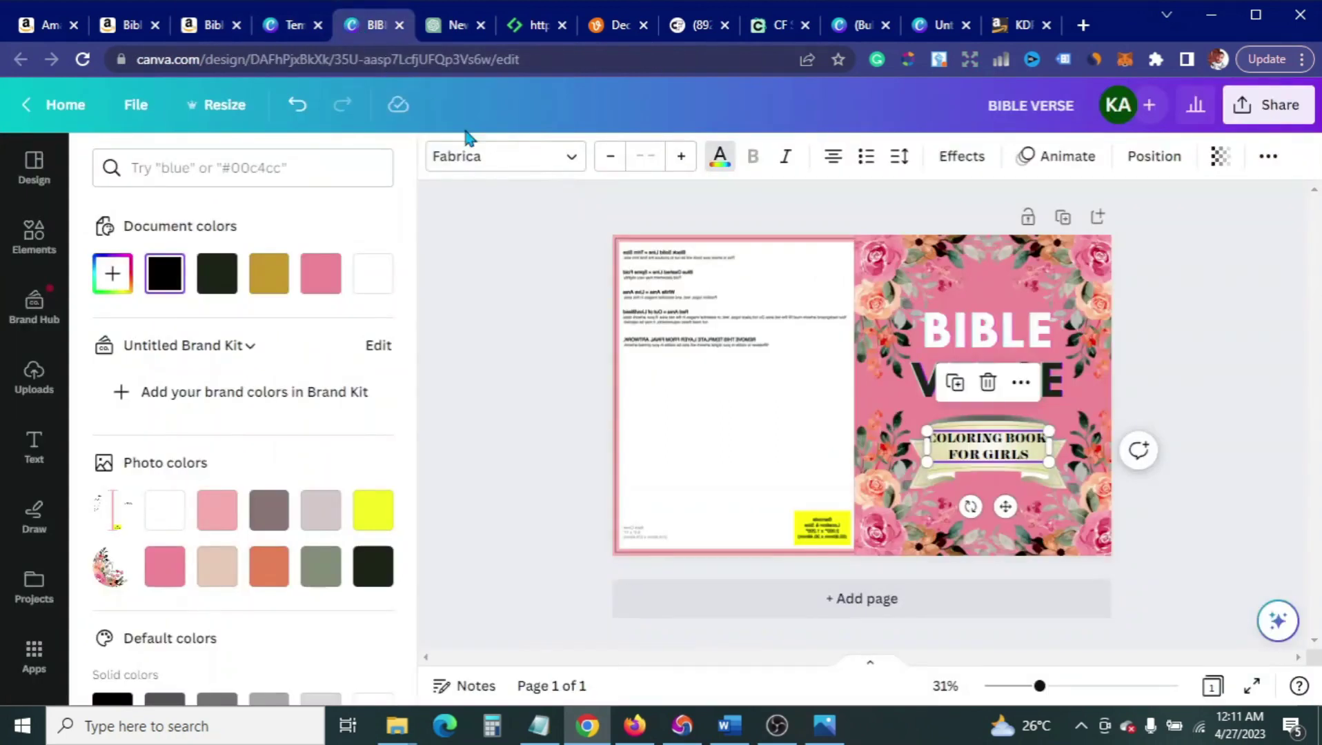
{"action": "left_click", "coordinate": [222, 277]}
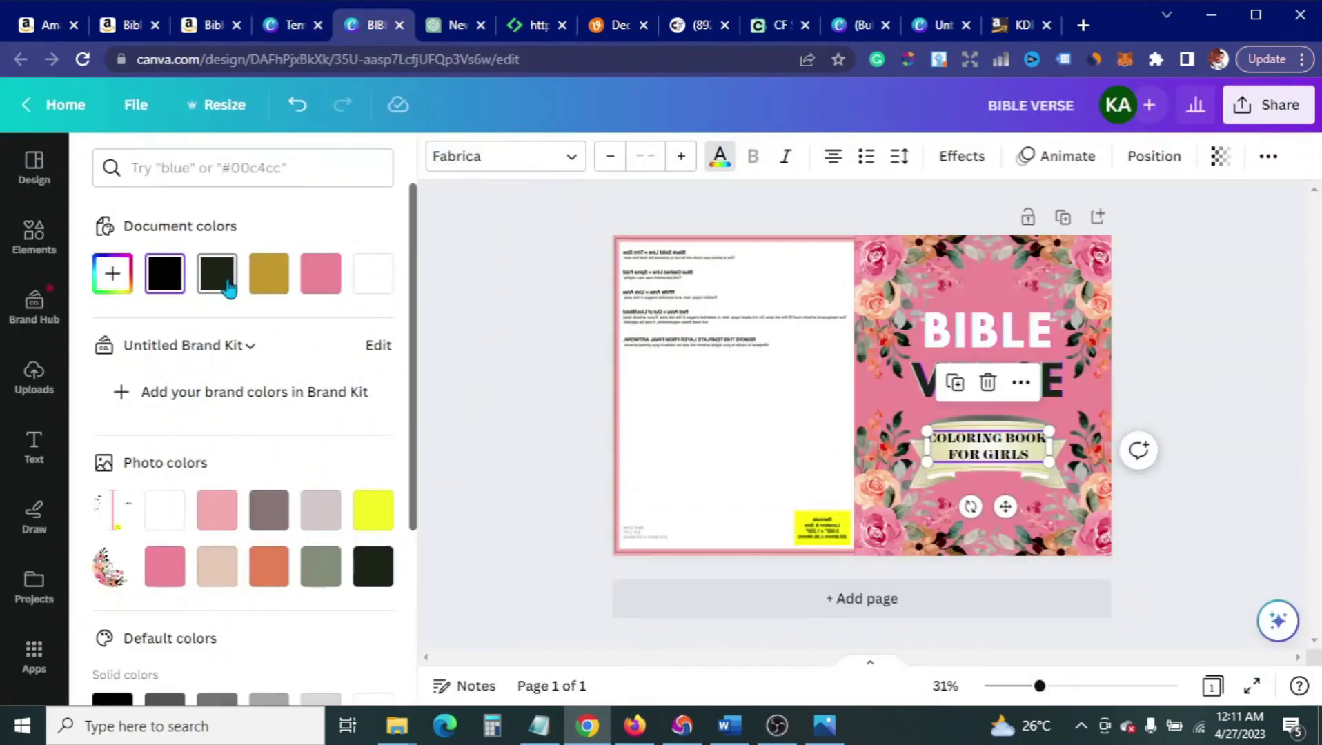
Step: Try the Outline, Splice and Lift effects on the ribbon subtitle and settle on Glitch
{"action": "left_click", "coordinate": [947, 163]}
{"action": "left_click", "coordinate": [356, 391]}
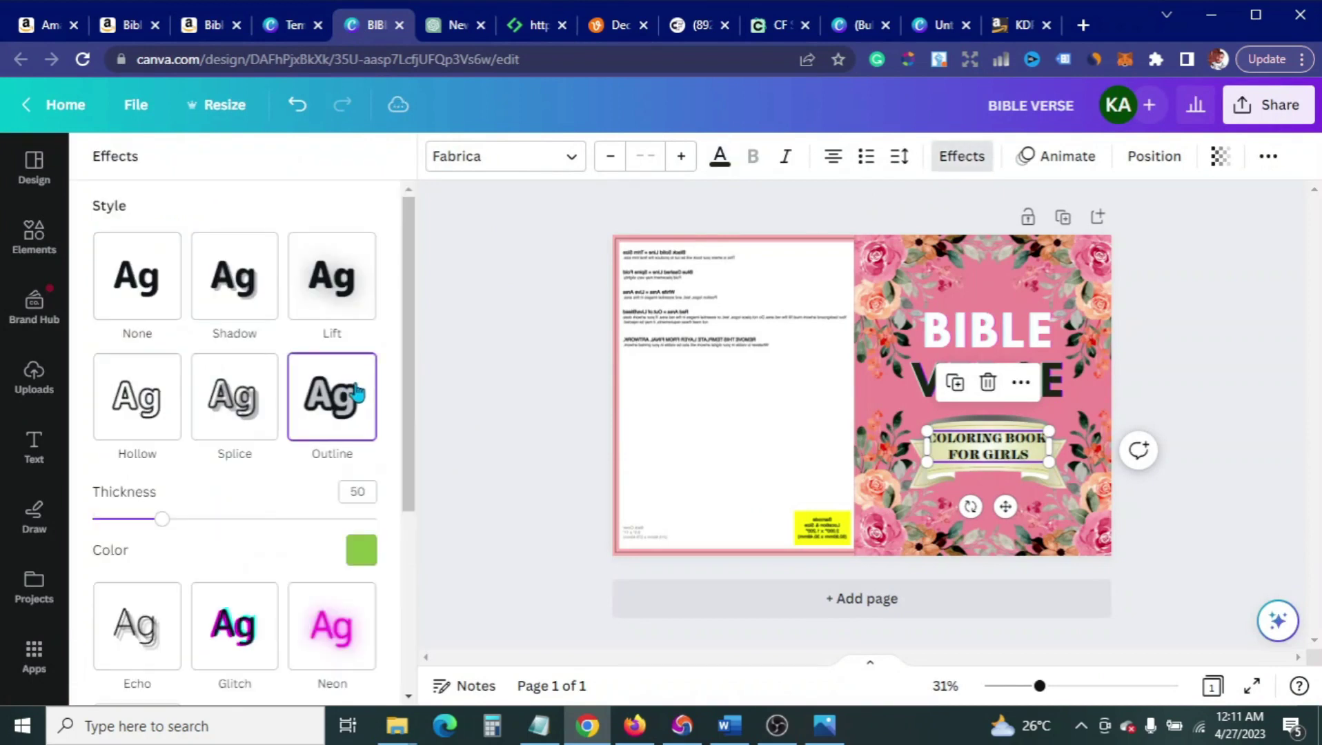
{"action": "left_click", "coordinate": [257, 393]}
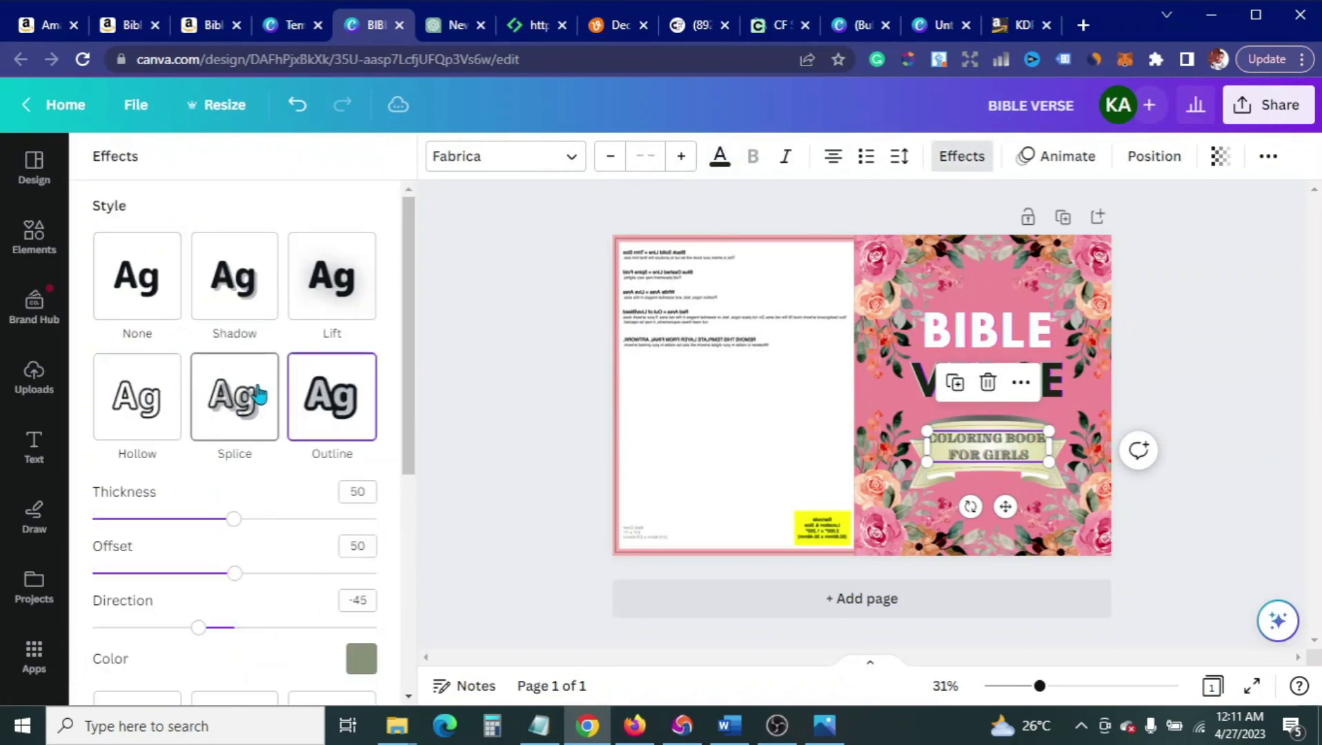
{"action": "left_click", "coordinate": [317, 293]}
{"action": "scroll", "coordinate": [303, 404], "scroll_direction": "down", "scroll_amount": 3}
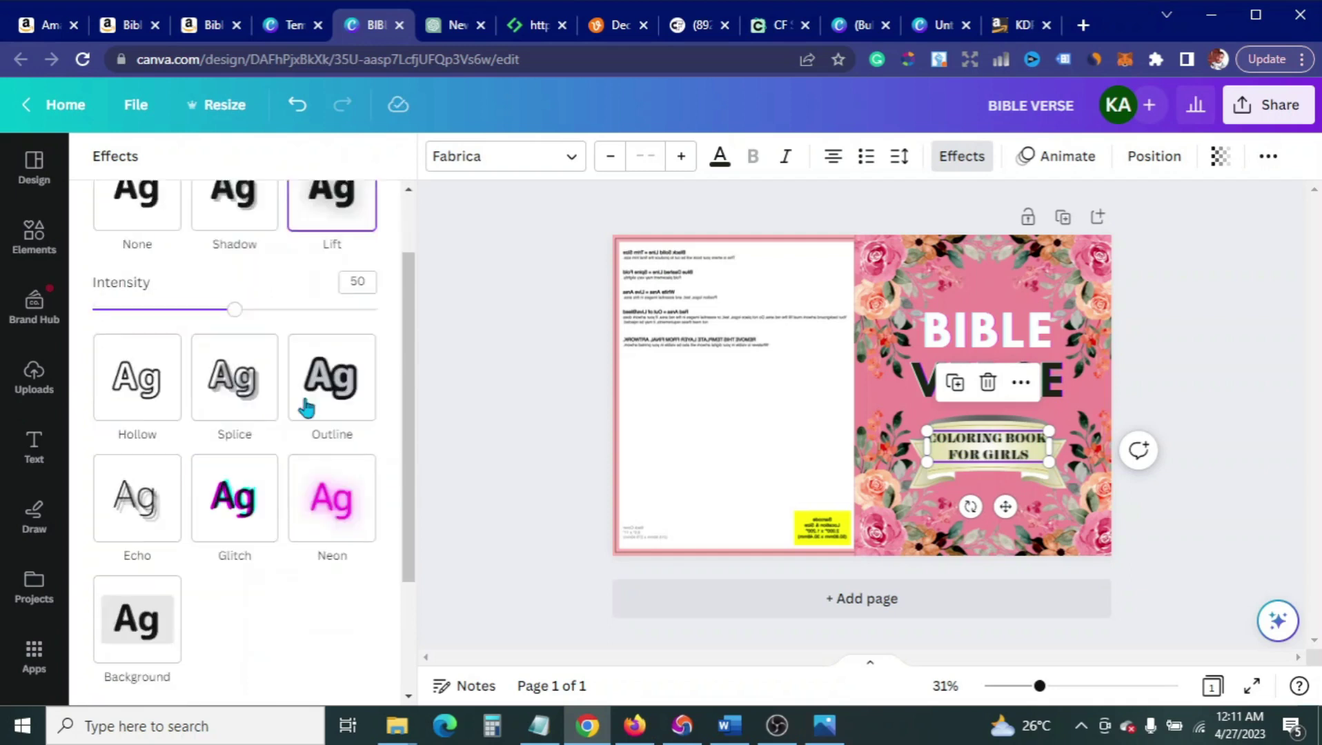
{"action": "left_click", "coordinate": [234, 405]}
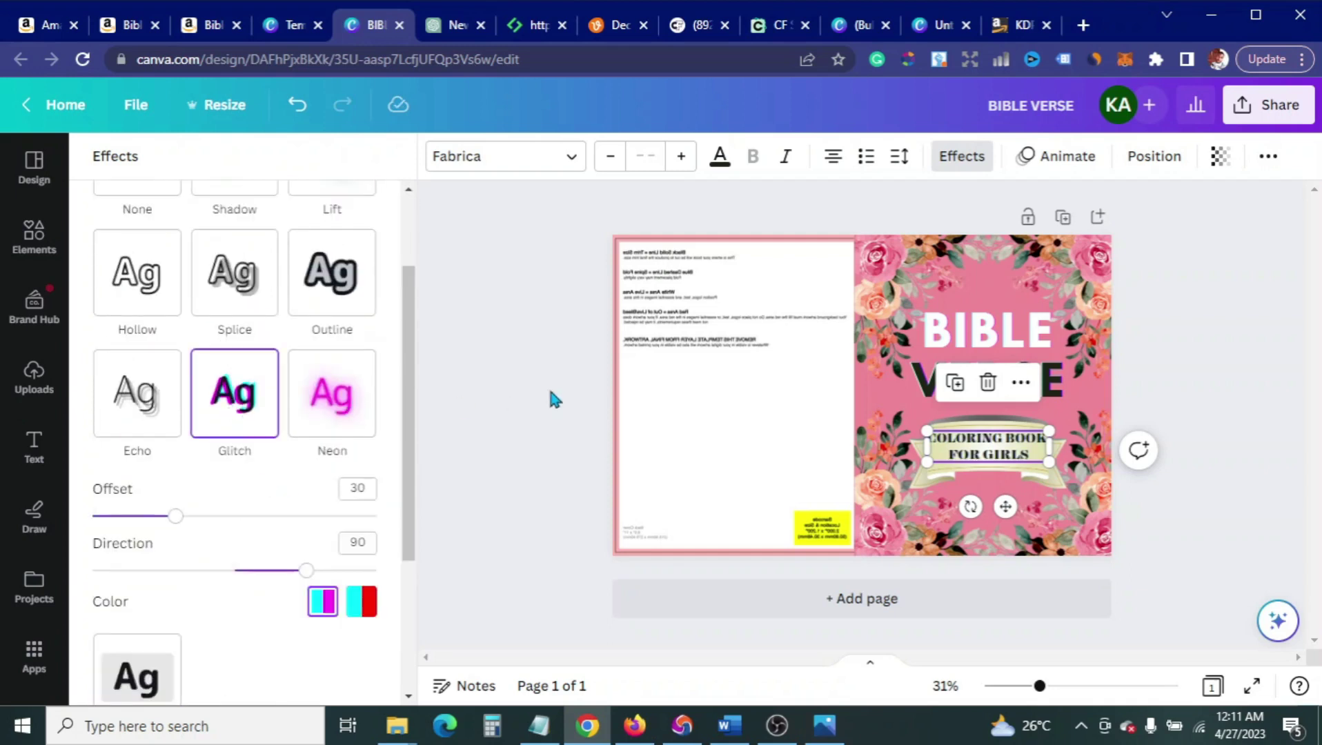
{"action": "left_click", "coordinate": [551, 392]}
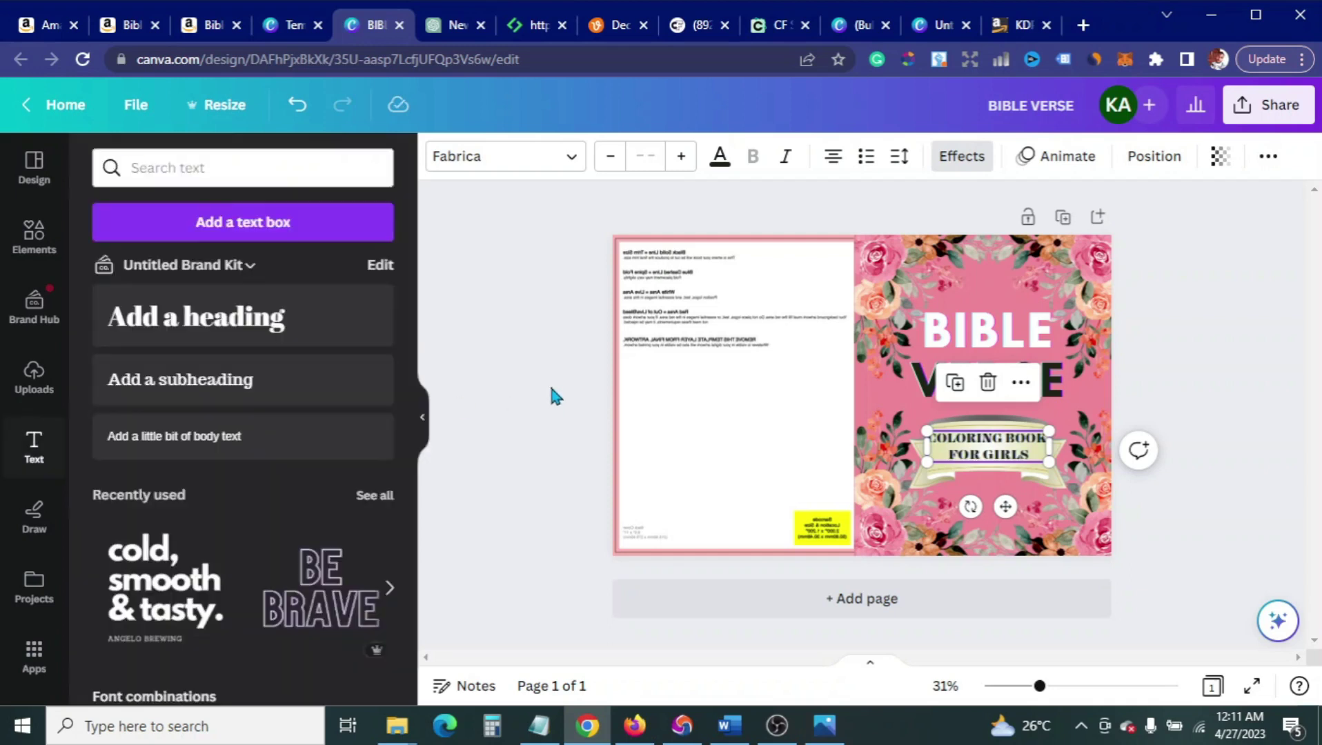
Step: Reduce the ribbon subtitle by one font-size increment and shift it slightly up on the ribbon
{"action": "left_click", "coordinate": [1012, 461]}
{"action": "left_click", "coordinate": [608, 160]}
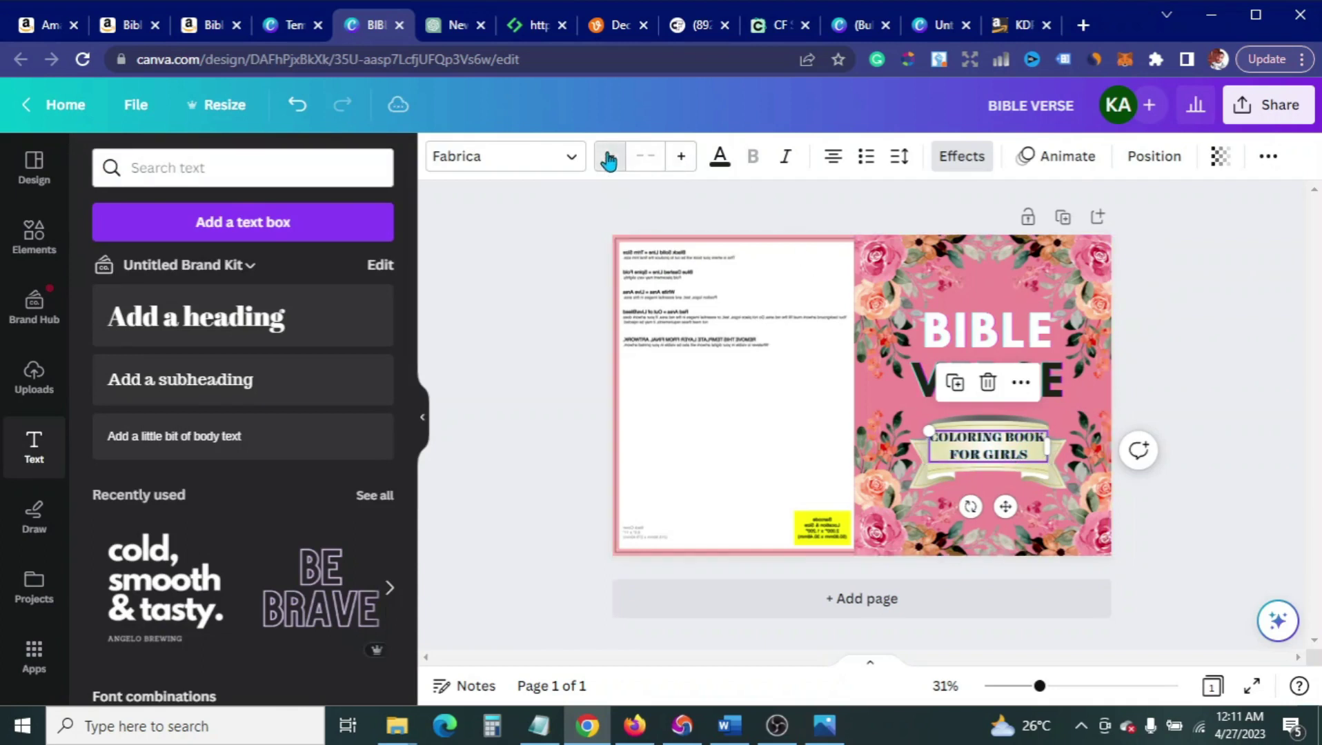
{"action": "left_click", "coordinate": [513, 252]}
{"action": "left_click_drag", "start_coordinate": [980, 456], "coordinate": [976, 447]}
{"action": "left_click", "coordinate": [576, 417]}
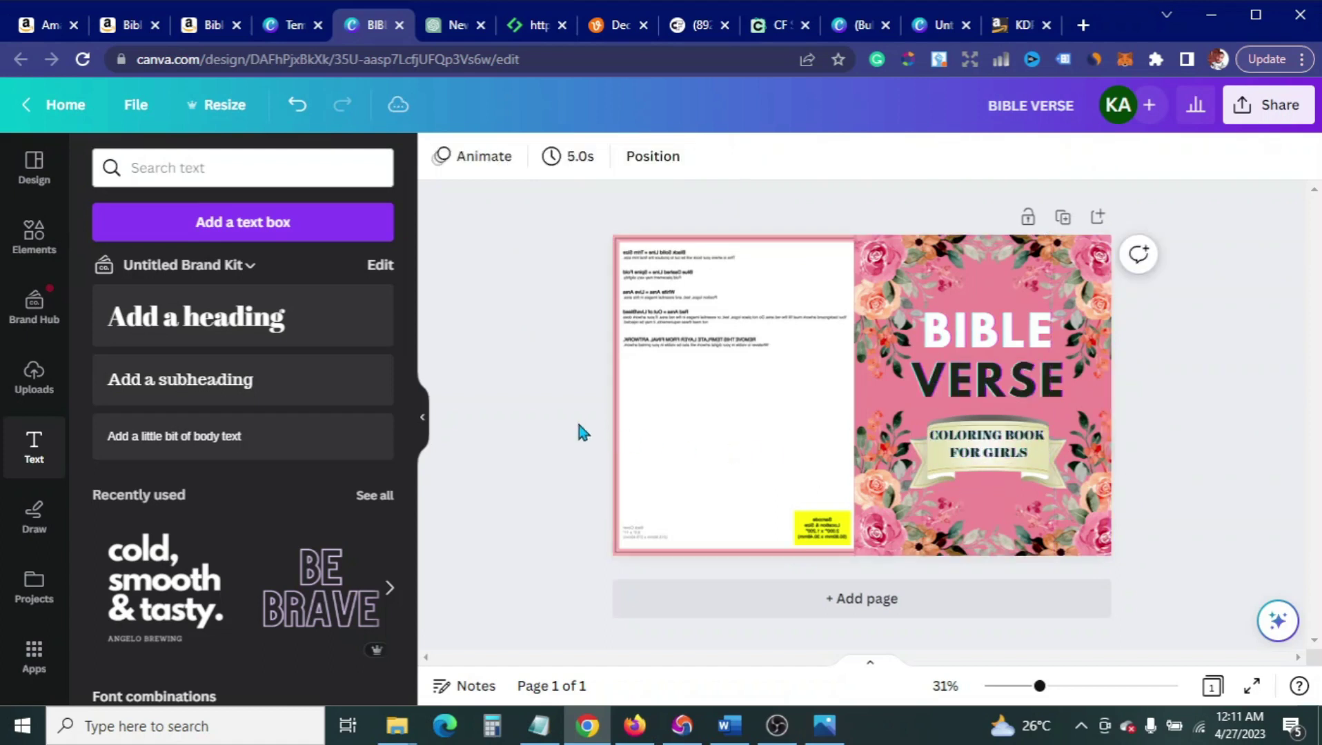
Step: Apply the Curve shape effect to the ribbon subtitle and set its curve amount to 8
{"action": "left_click", "coordinate": [1032, 454]}
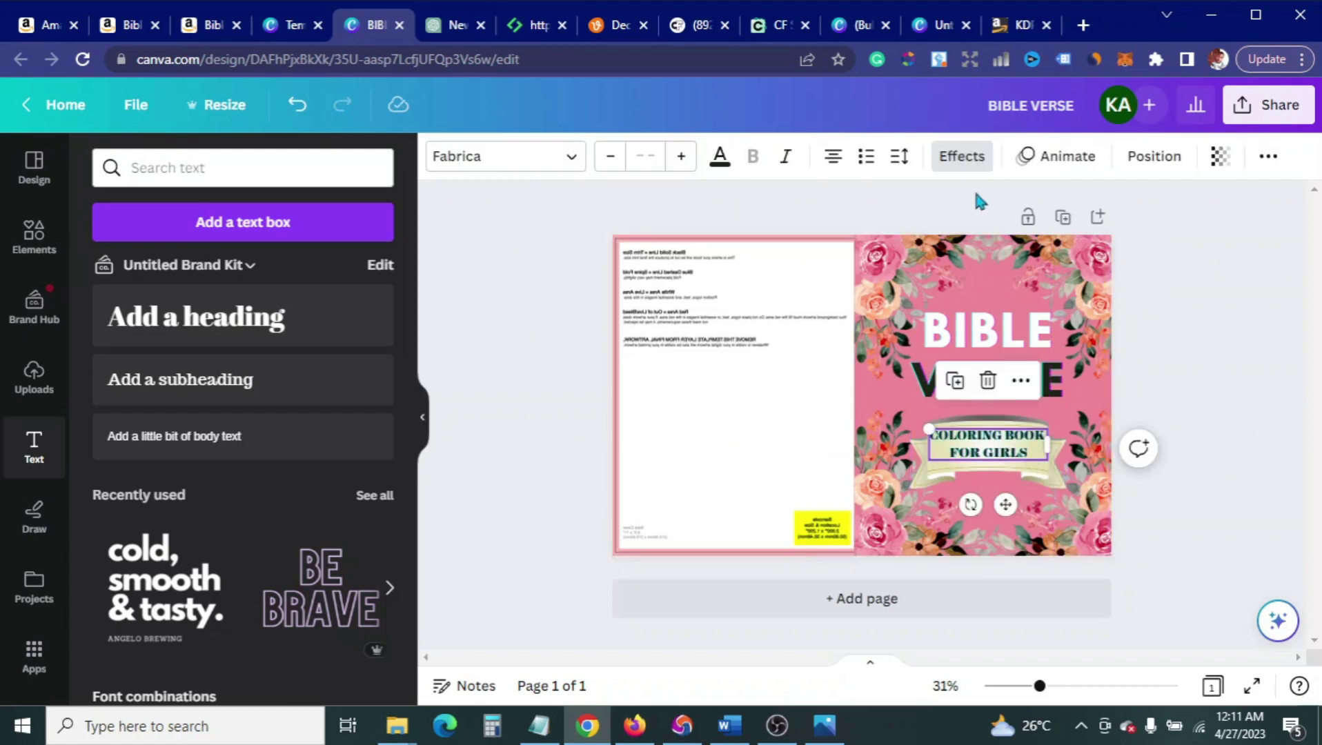
{"action": "left_click", "coordinate": [960, 157]}
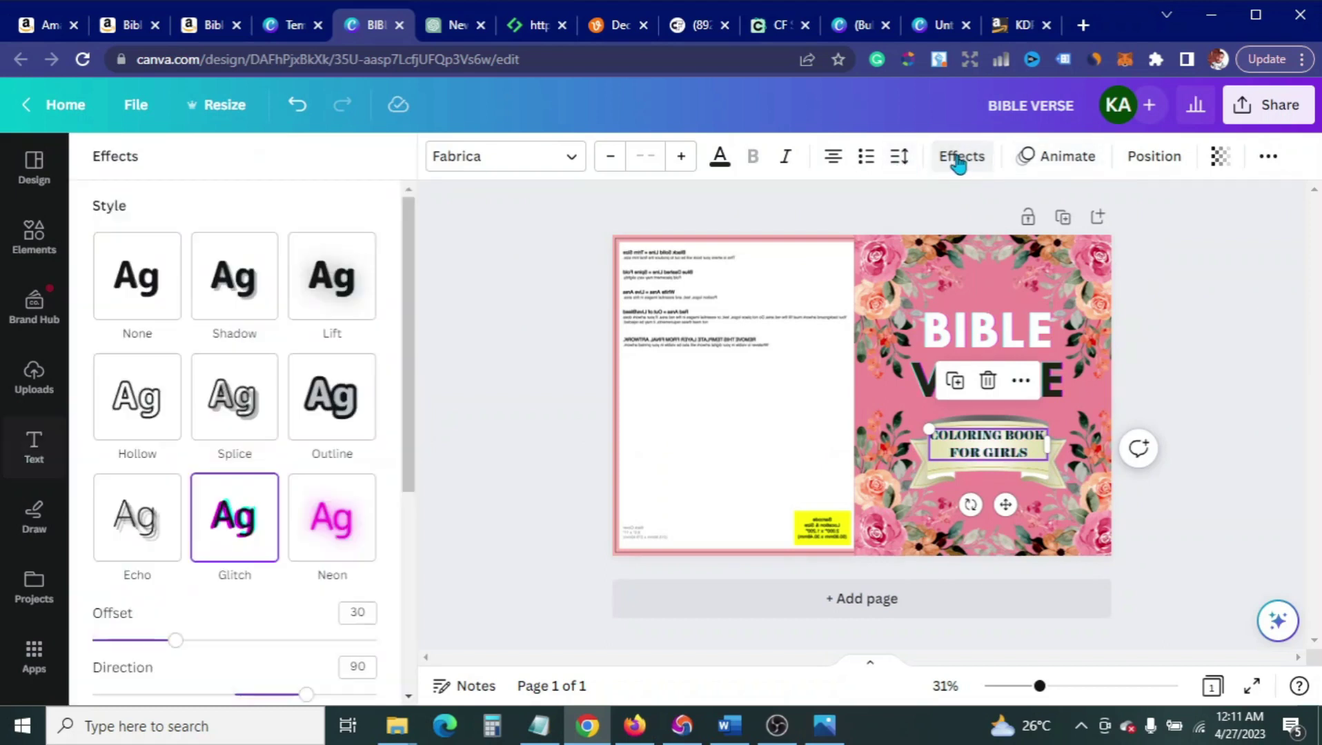
{"action": "scroll", "coordinate": [304, 654], "scroll_direction": "down", "scroll_amount": 3}
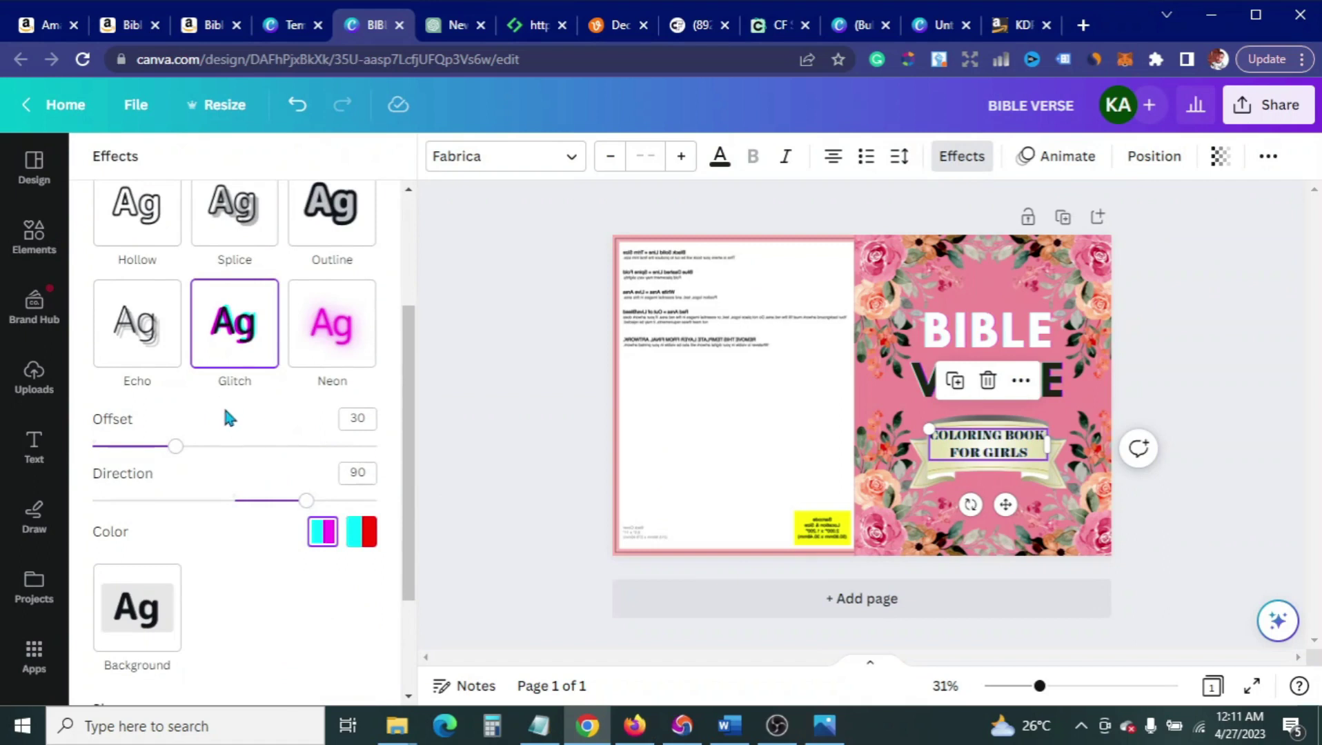
{"action": "scroll", "coordinate": [242, 524], "scroll_direction": "down", "scroll_amount": 2}
{"action": "left_click", "coordinate": [231, 637]}
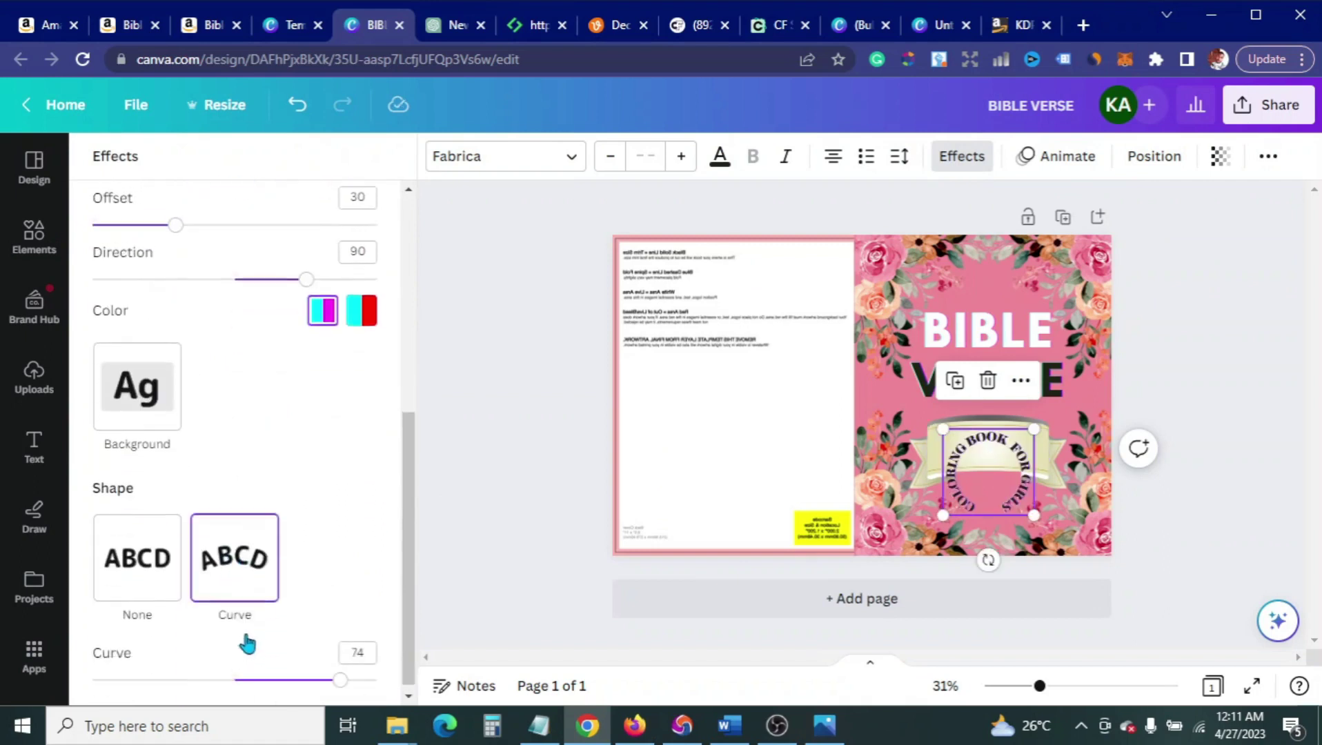
{"action": "left_click_drag", "start_coordinate": [308, 675], "coordinate": [246, 674]}
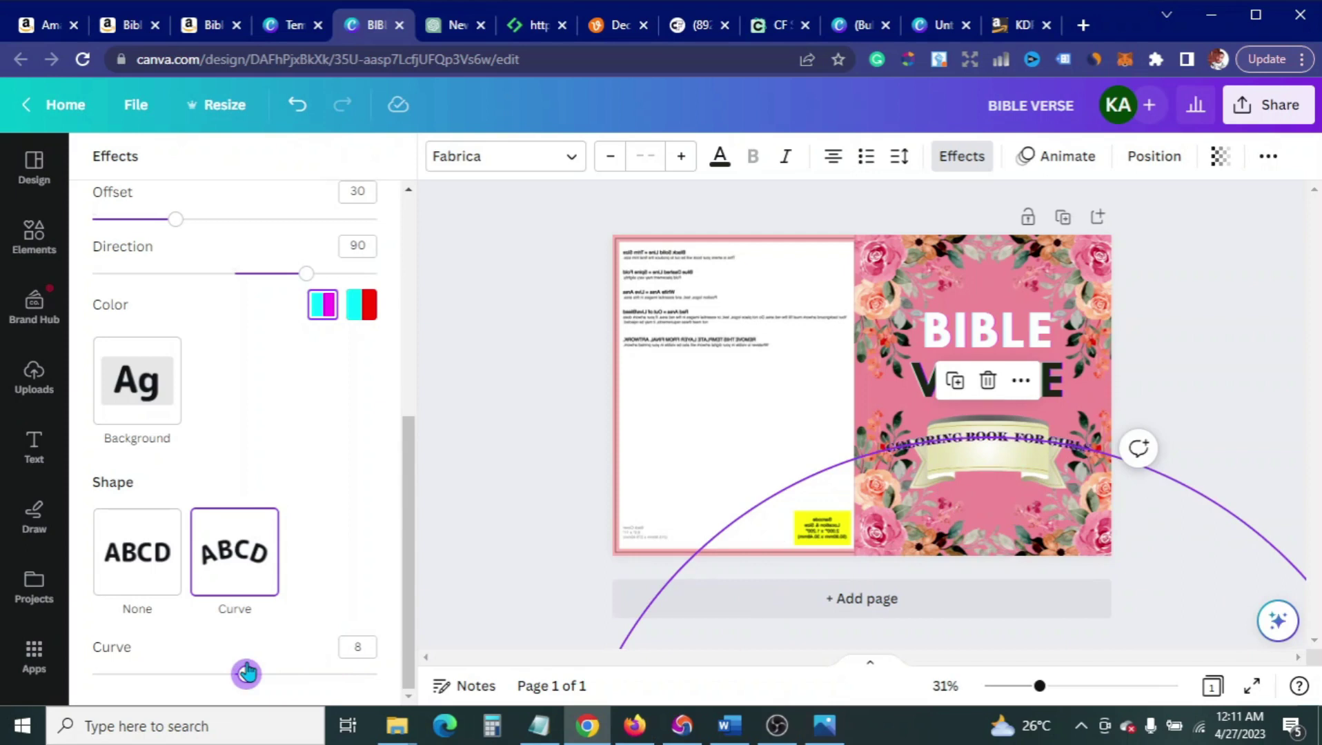
Step: Remove the Curve shape from the ribbon subtitle and shift the text slightly to the right on the ribbon
{"action": "left_click", "coordinate": [138, 559]}
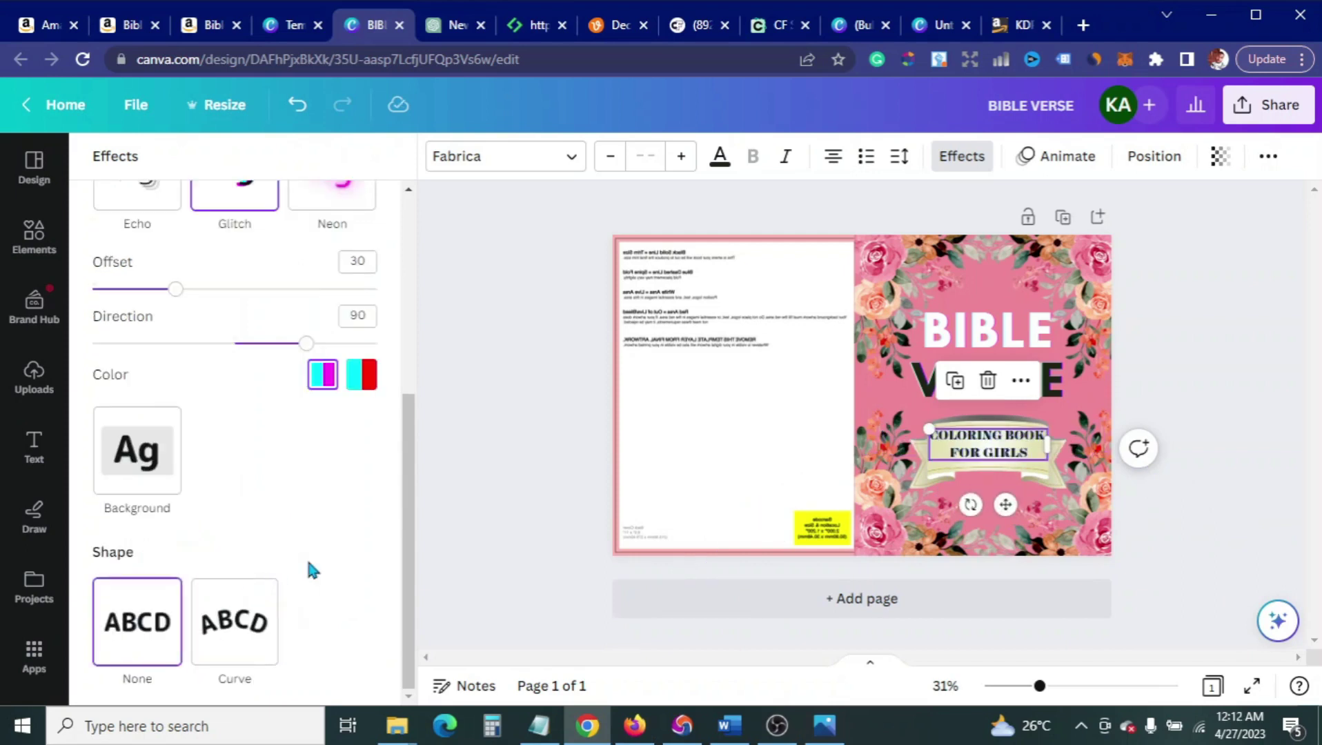
{"action": "key", "text": "Escape"}
{"action": "left_click", "coordinate": [517, 395]}
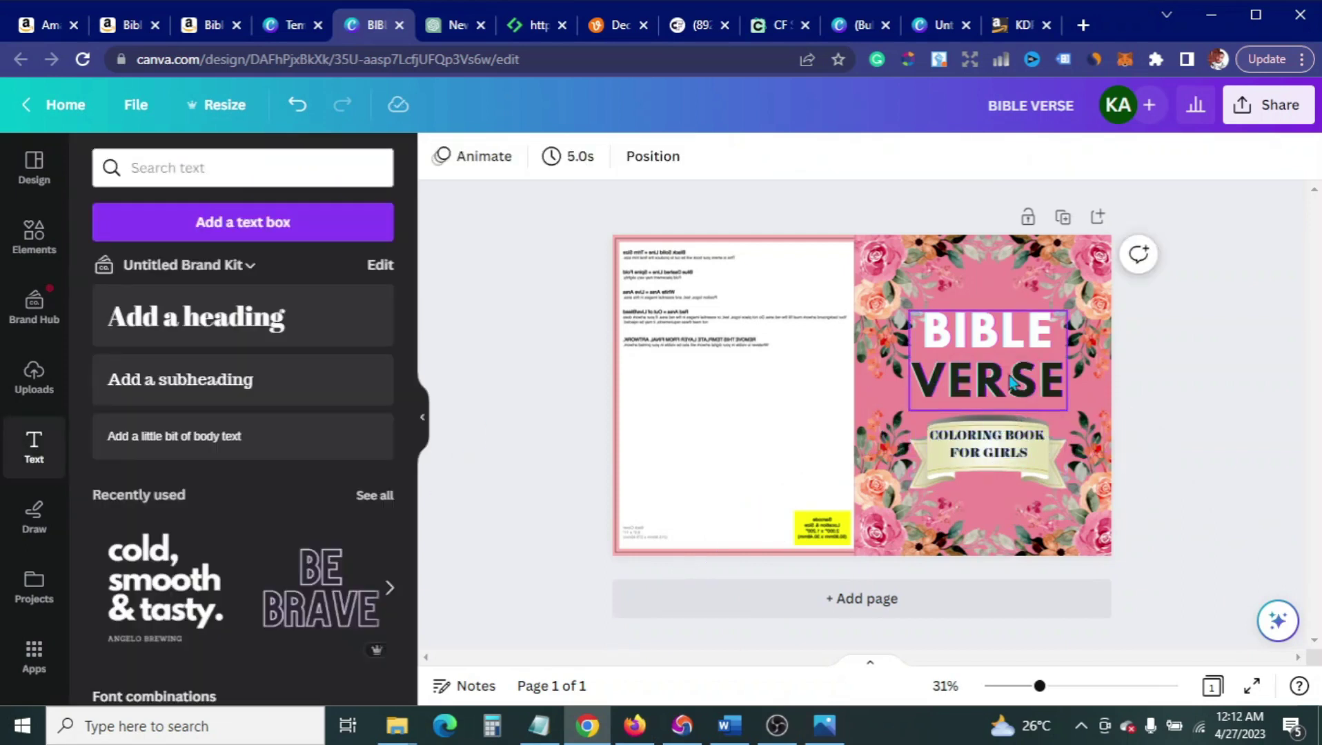
{"action": "left_click", "coordinate": [1004, 448]}
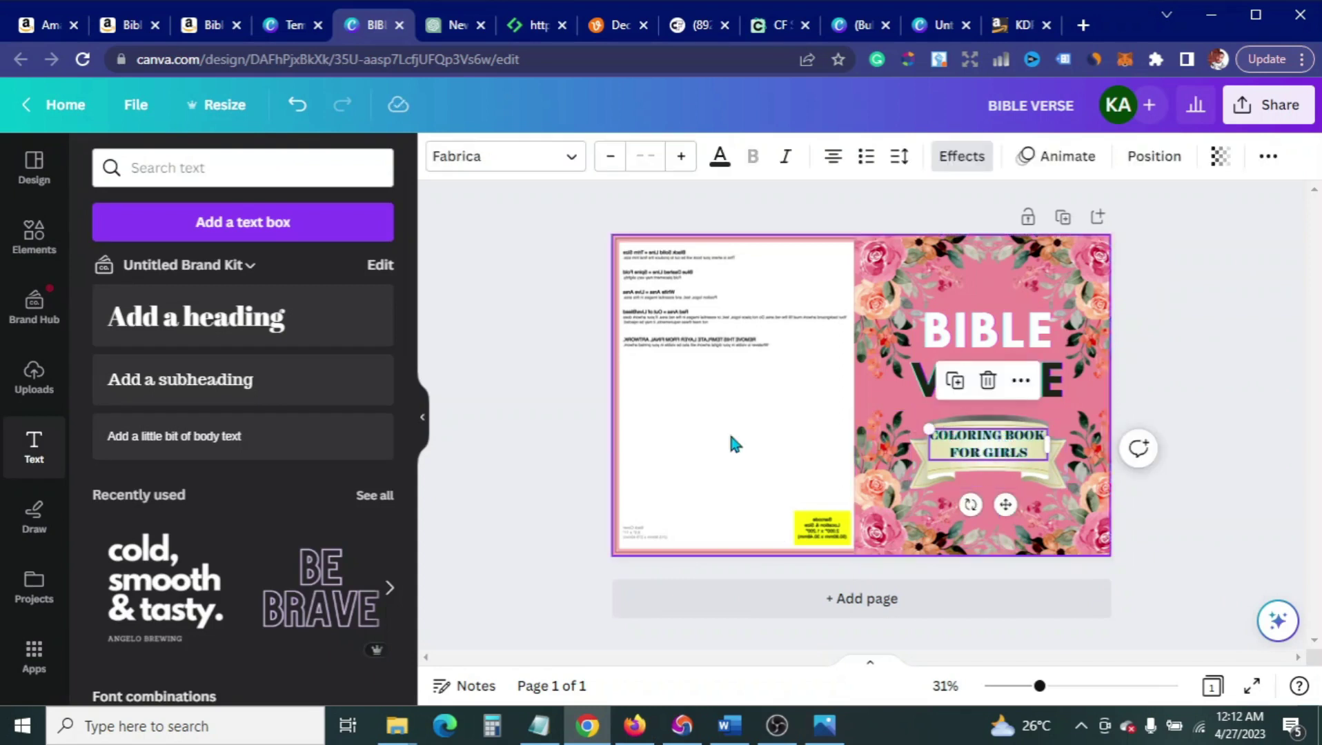
{"action": "left_click", "coordinate": [585, 428]}
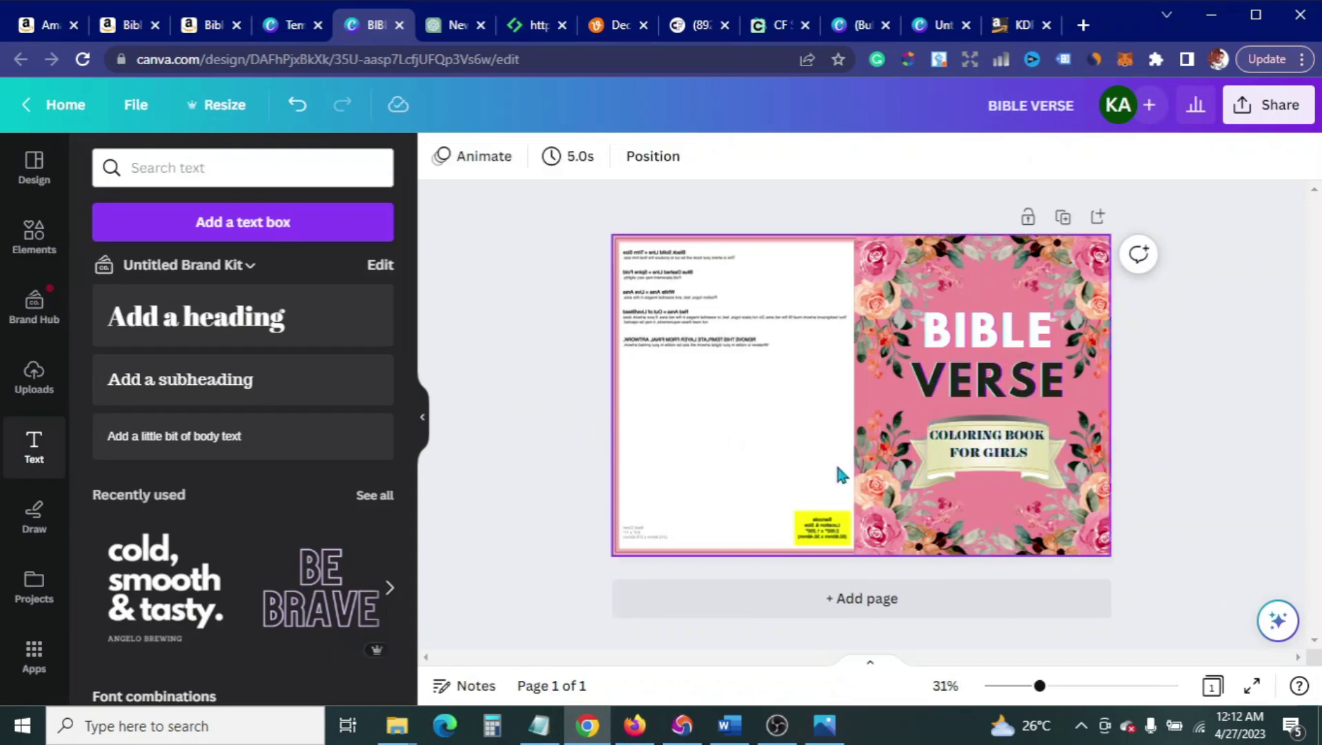
{"action": "left_click", "coordinate": [969, 463]}
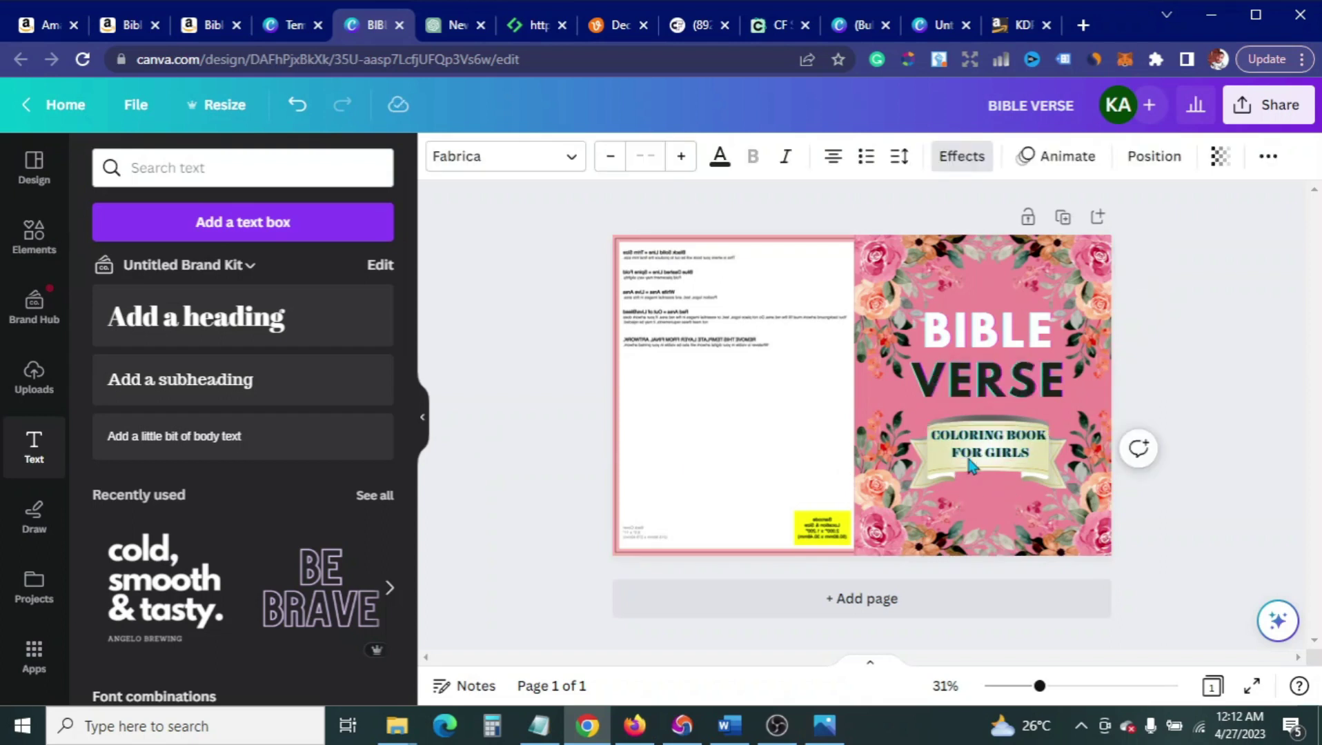
{"action": "left_click", "coordinate": [541, 468]}
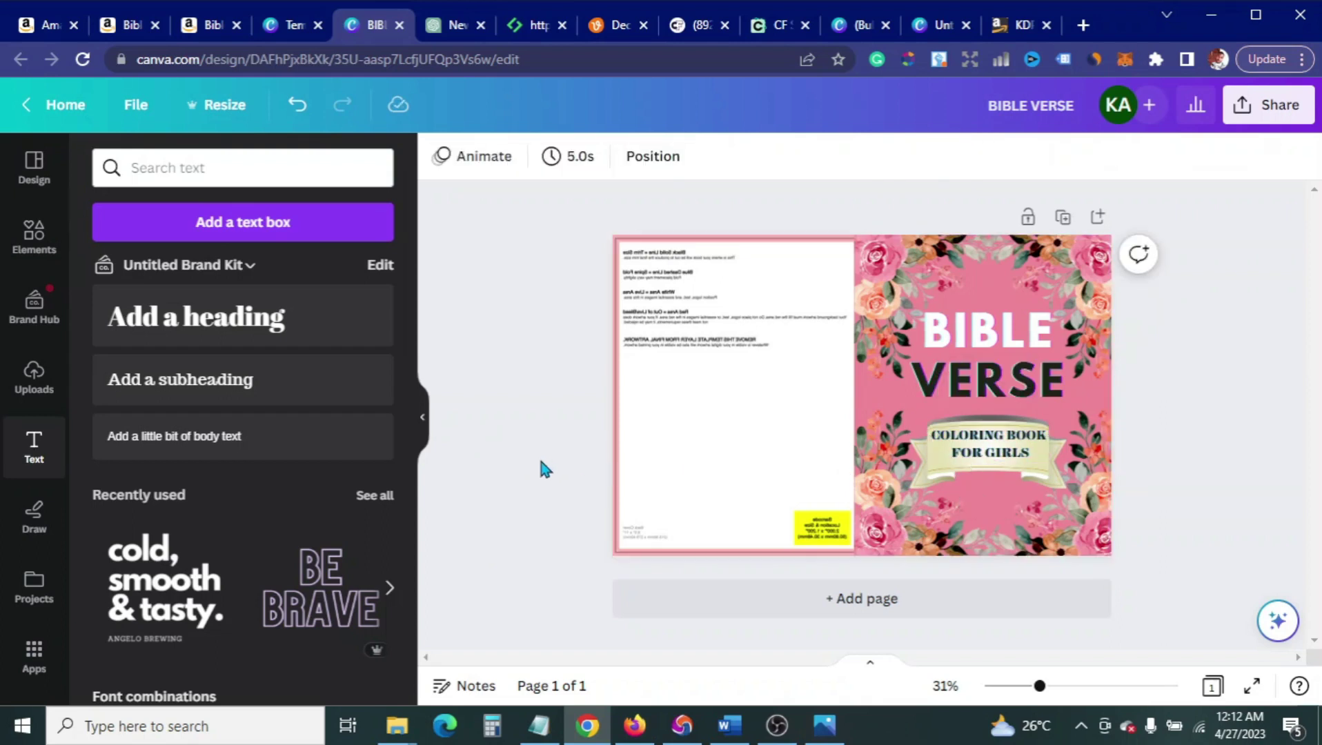
Step: Recolor the whole BIBLE VERSE title in the black document color
{"action": "left_click", "coordinate": [1041, 364]}
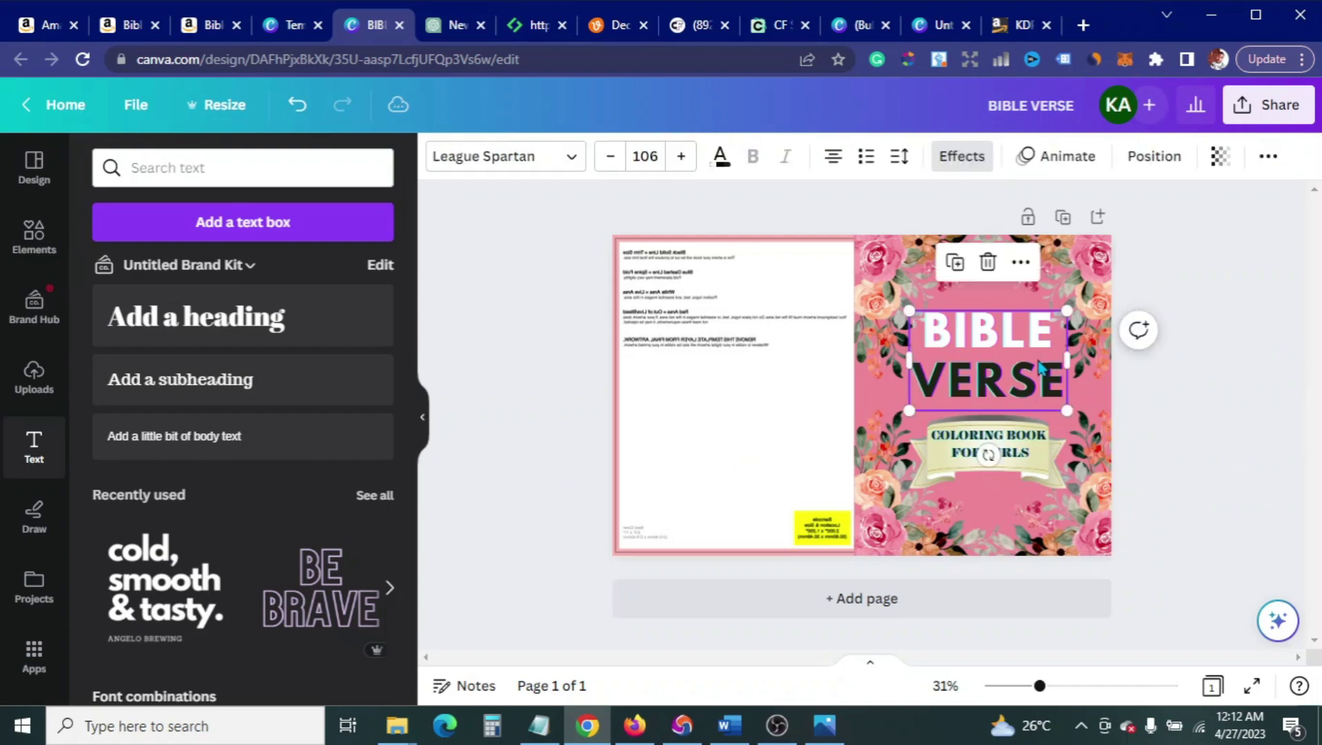
{"action": "left_click", "coordinate": [721, 157]}
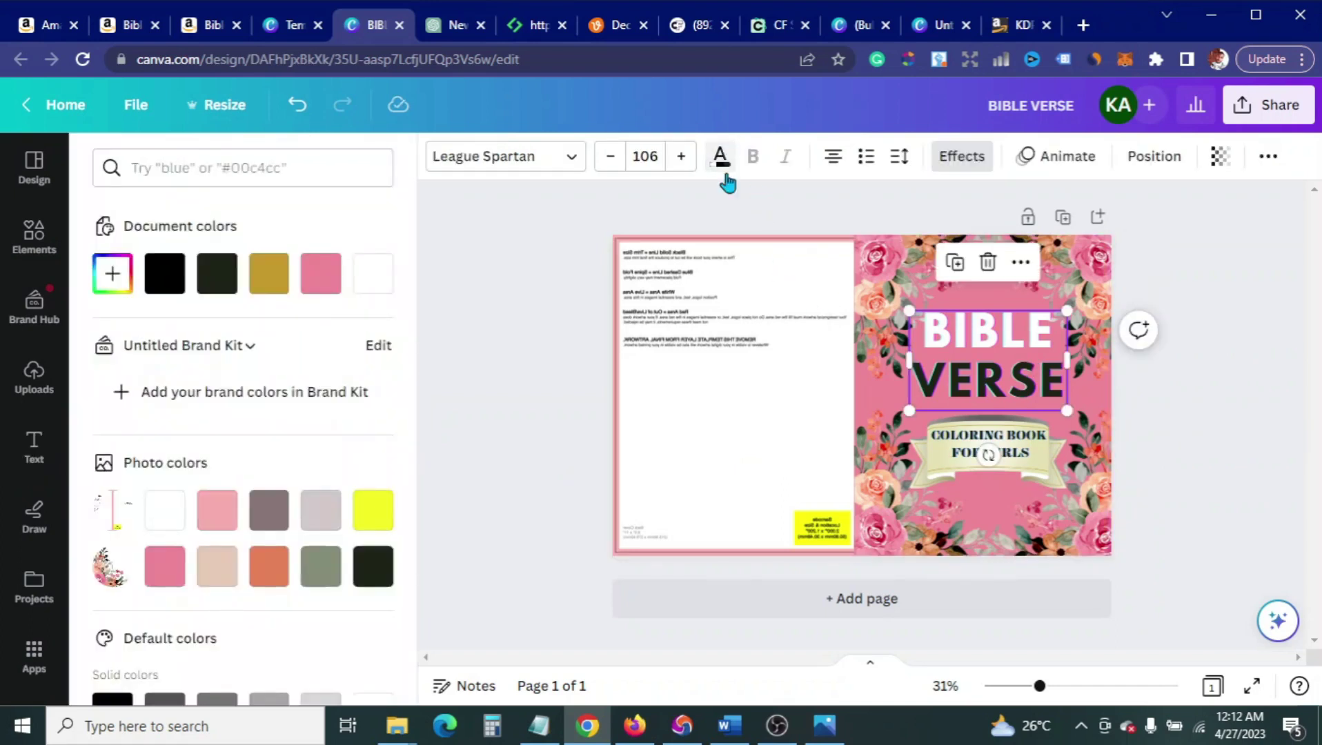
{"action": "left_click", "coordinate": [1054, 385]}
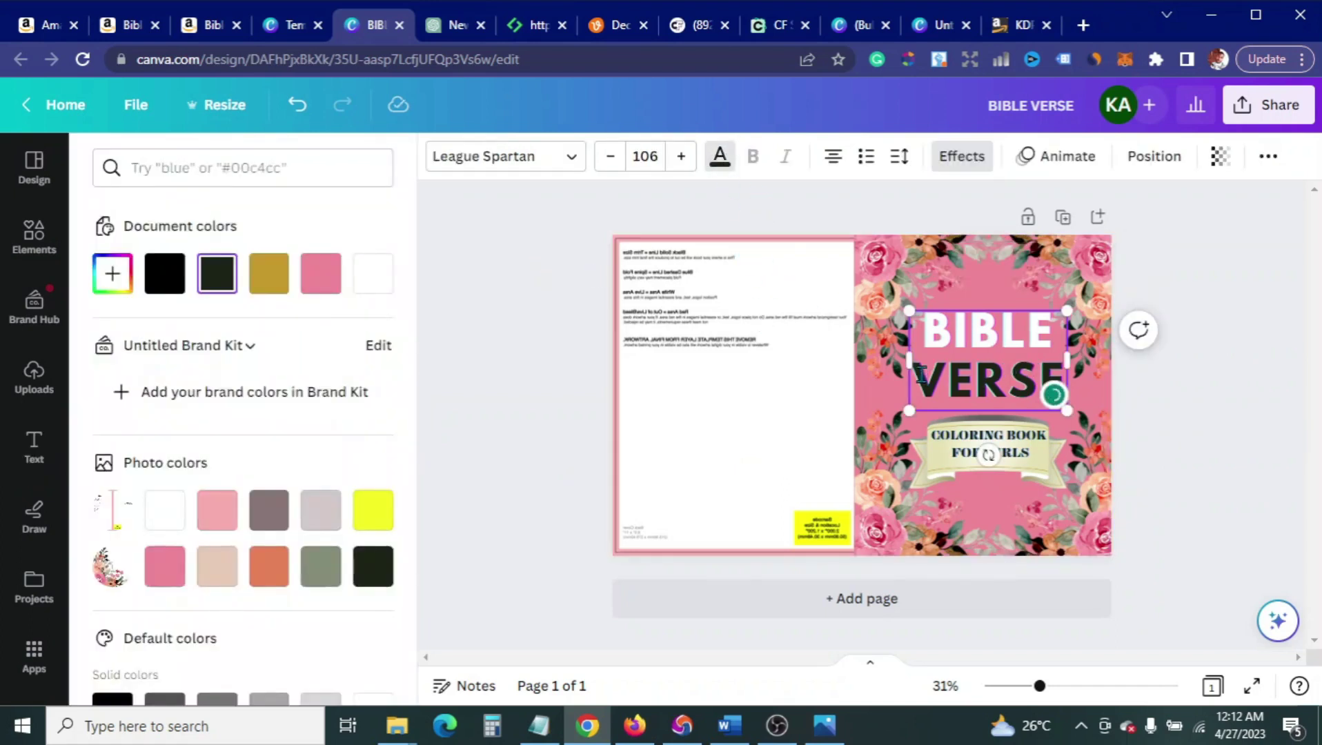
{"action": "left_click_drag", "start_coordinate": [928, 334], "coordinate": [1072, 393]}
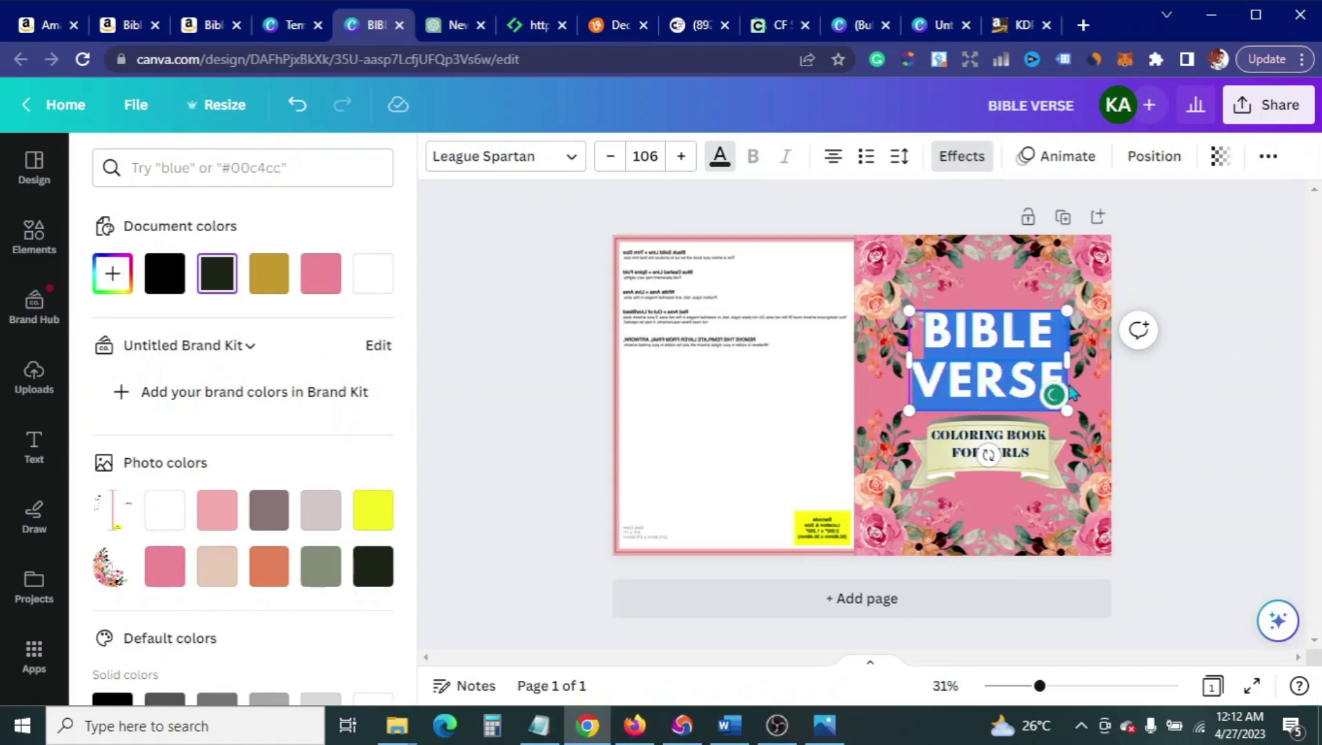
{"action": "left_click", "coordinate": [165, 273]}
{"action": "left_click", "coordinate": [583, 317]}
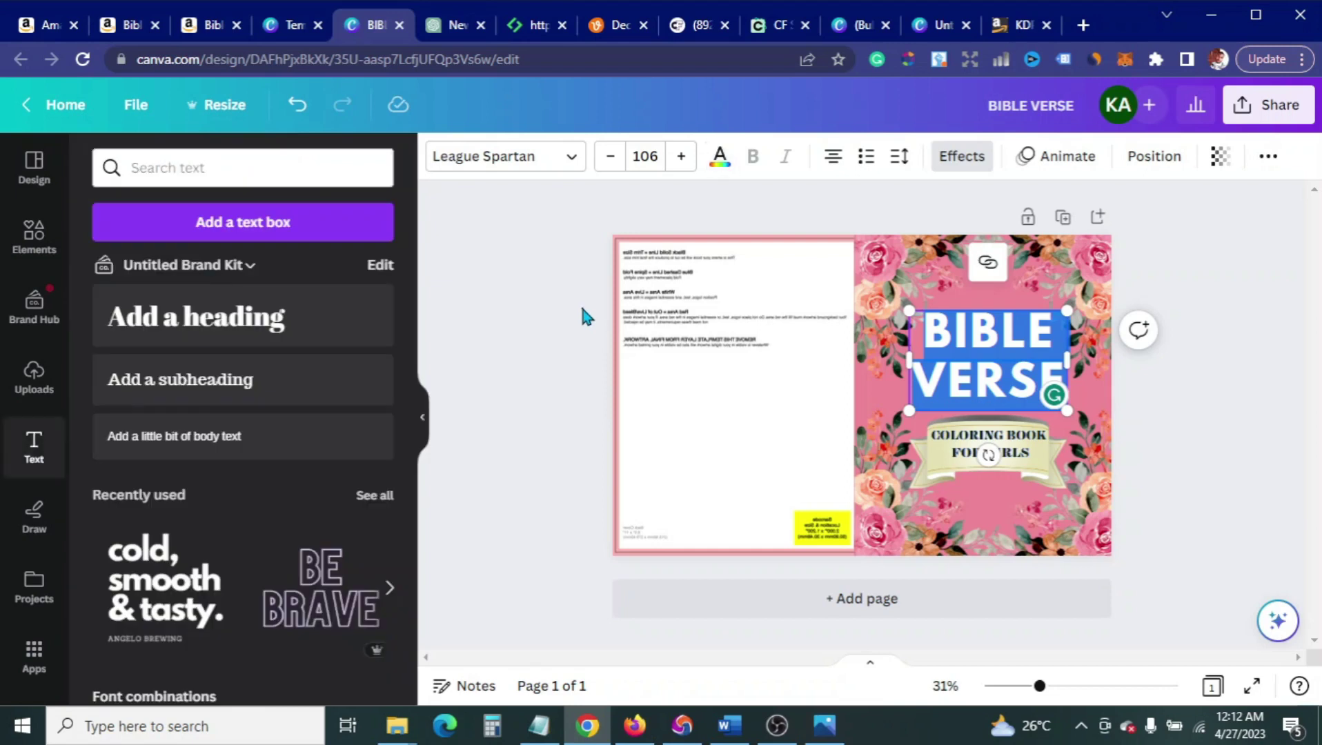
Step: Set the BIBLE VERSE title's letter spacing to 47 and its line spacing to 1.11
{"action": "left_click", "coordinate": [1015, 339]}
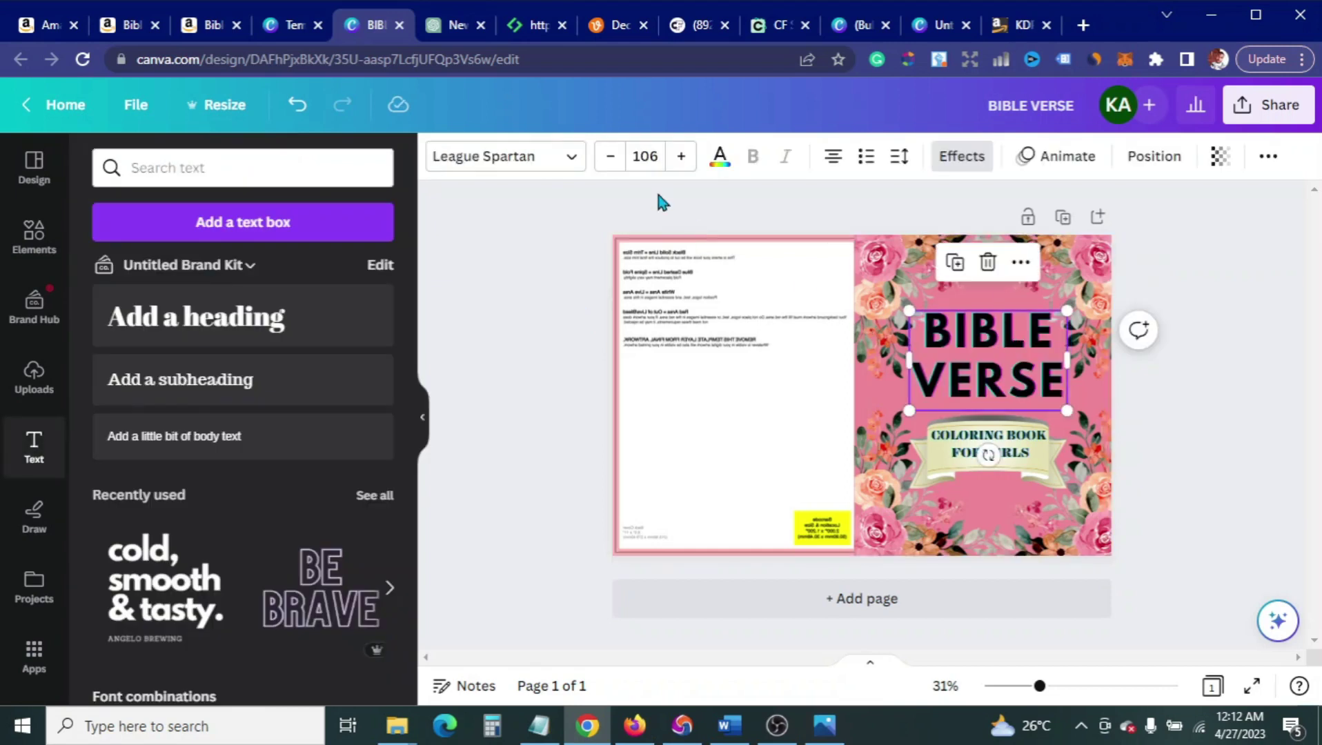
{"action": "left_click", "coordinate": [899, 156]}
{"action": "left_click_drag", "start_coordinate": [977, 249], "coordinate": [972, 251]}
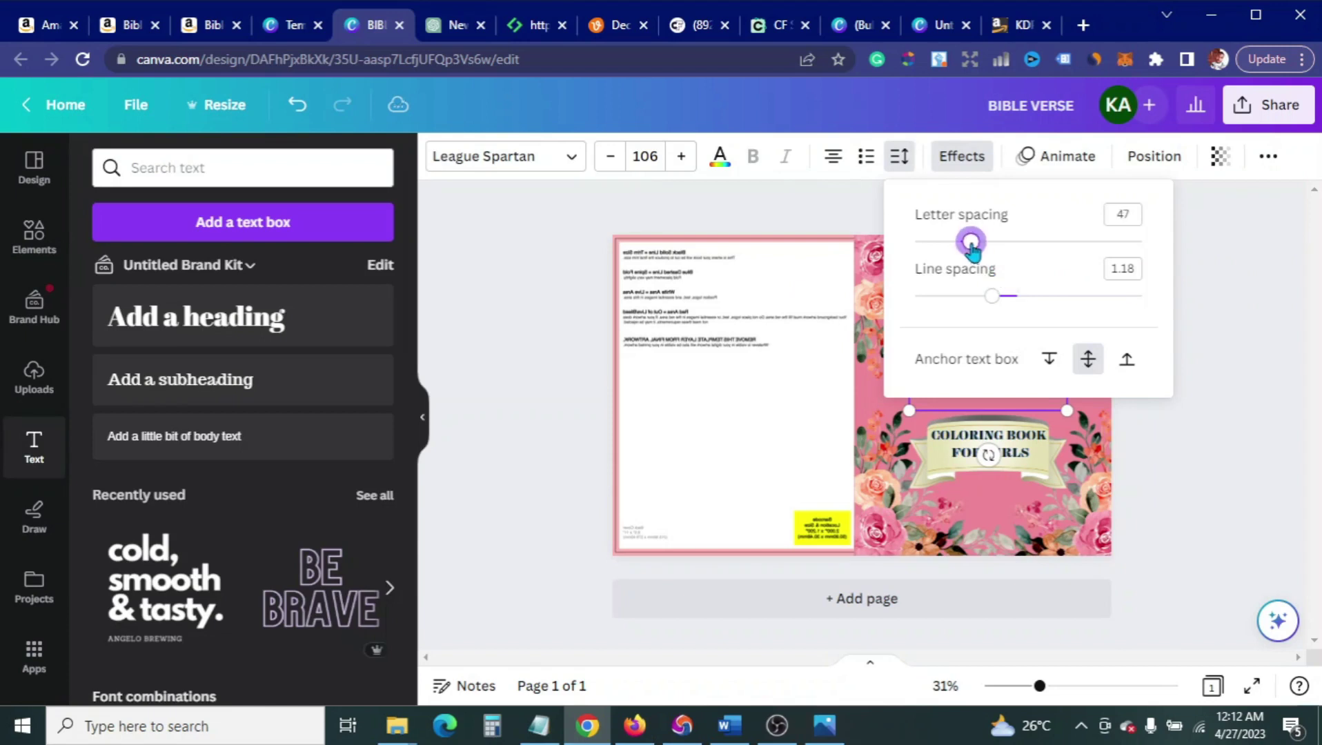
{"action": "left_click_drag", "start_coordinate": [992, 298], "coordinate": [985, 301]}
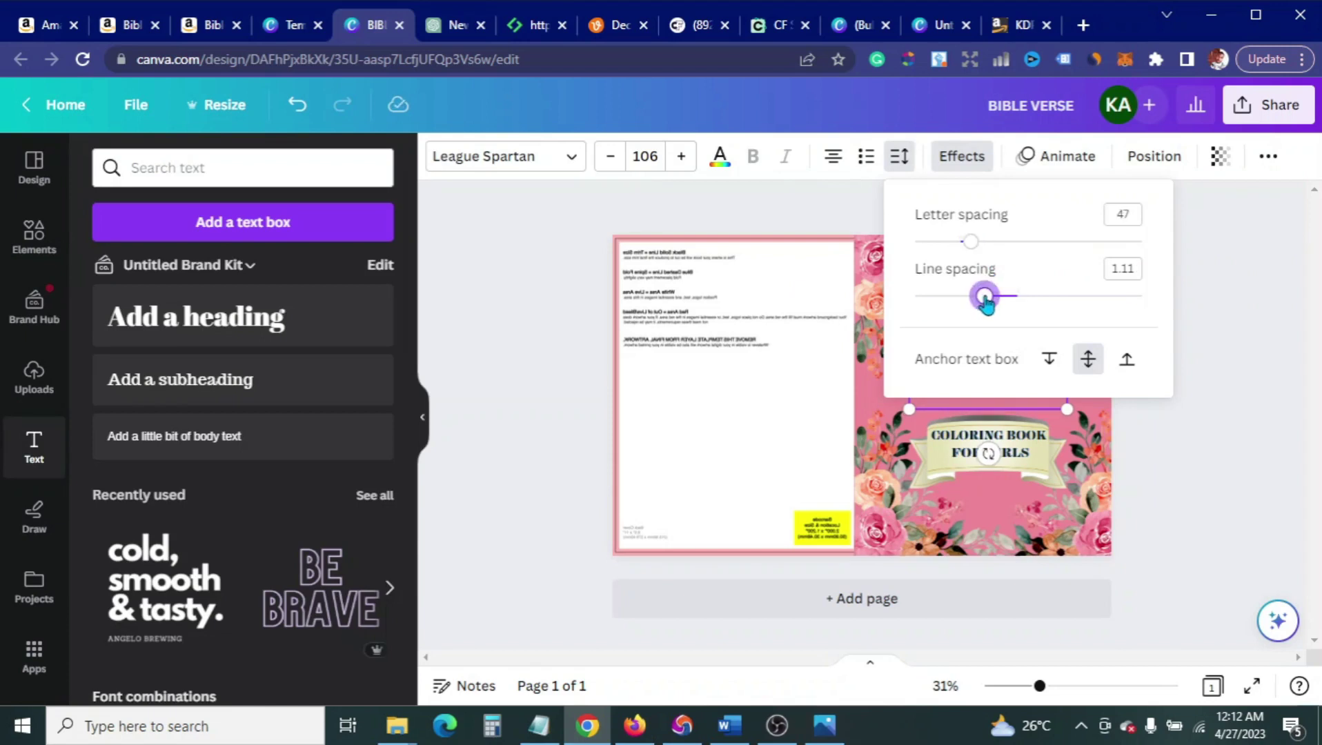
{"action": "left_click", "coordinate": [545, 312]}
{"action": "left_click", "coordinate": [545, 312]}
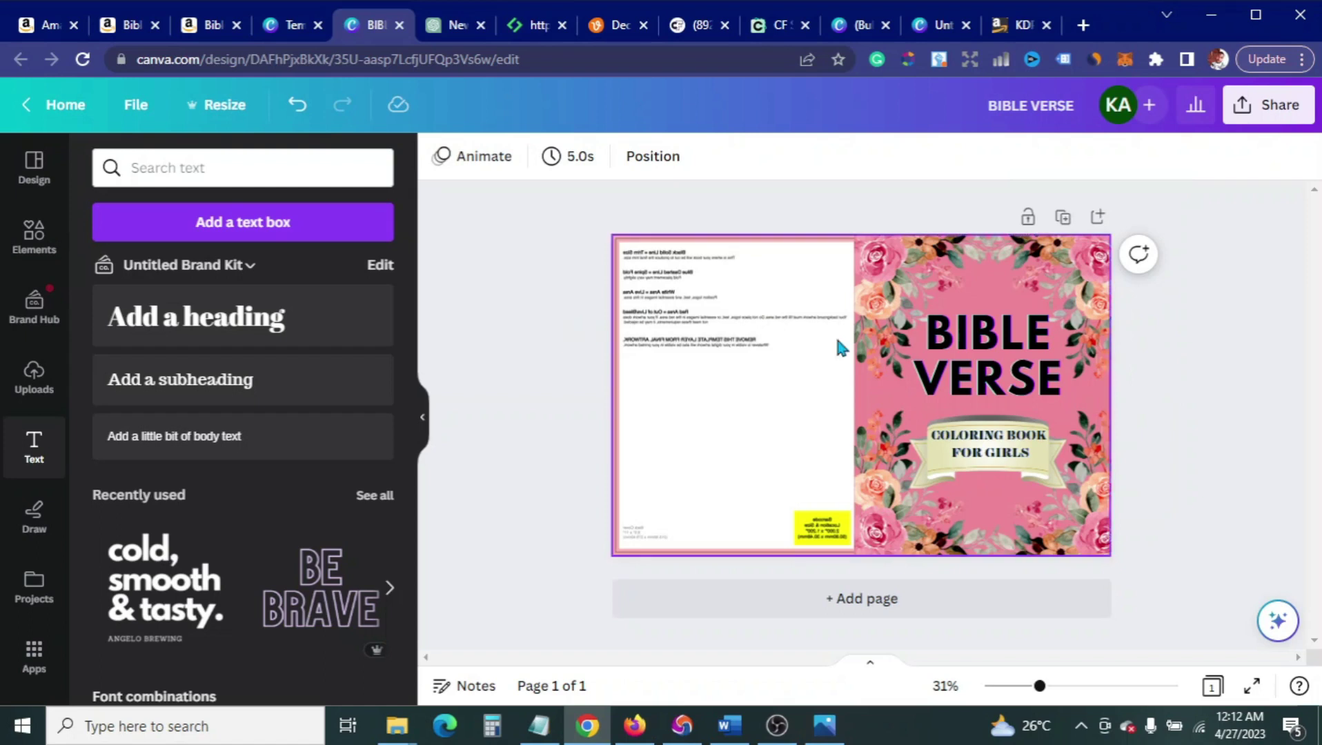
Step: Increase the BIBLE VERSE title's font size to 107
{"action": "left_click", "coordinate": [963, 353]}
{"action": "left_click", "coordinate": [682, 160]}
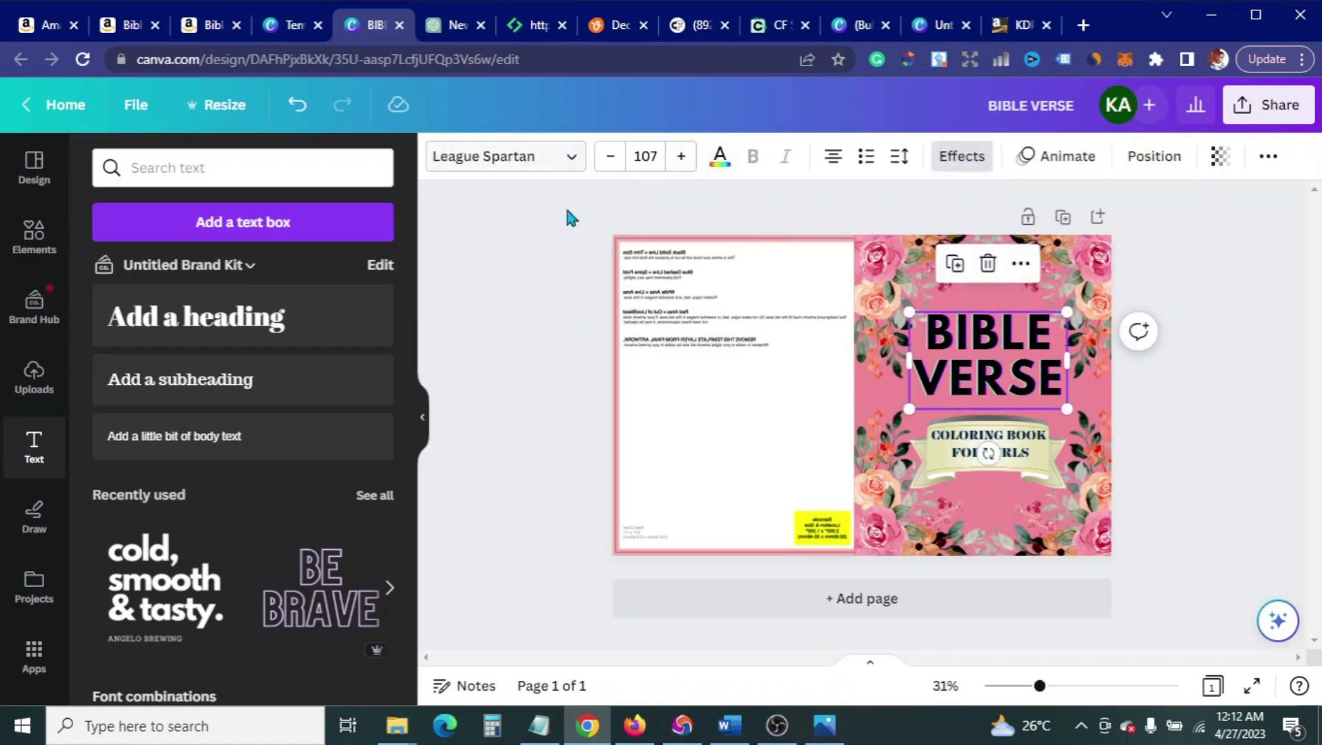
{"action": "left_click", "coordinate": [494, 280]}
{"action": "scroll", "coordinate": [283, 507], "scroll_direction": "down", "scroll_amount": 6}
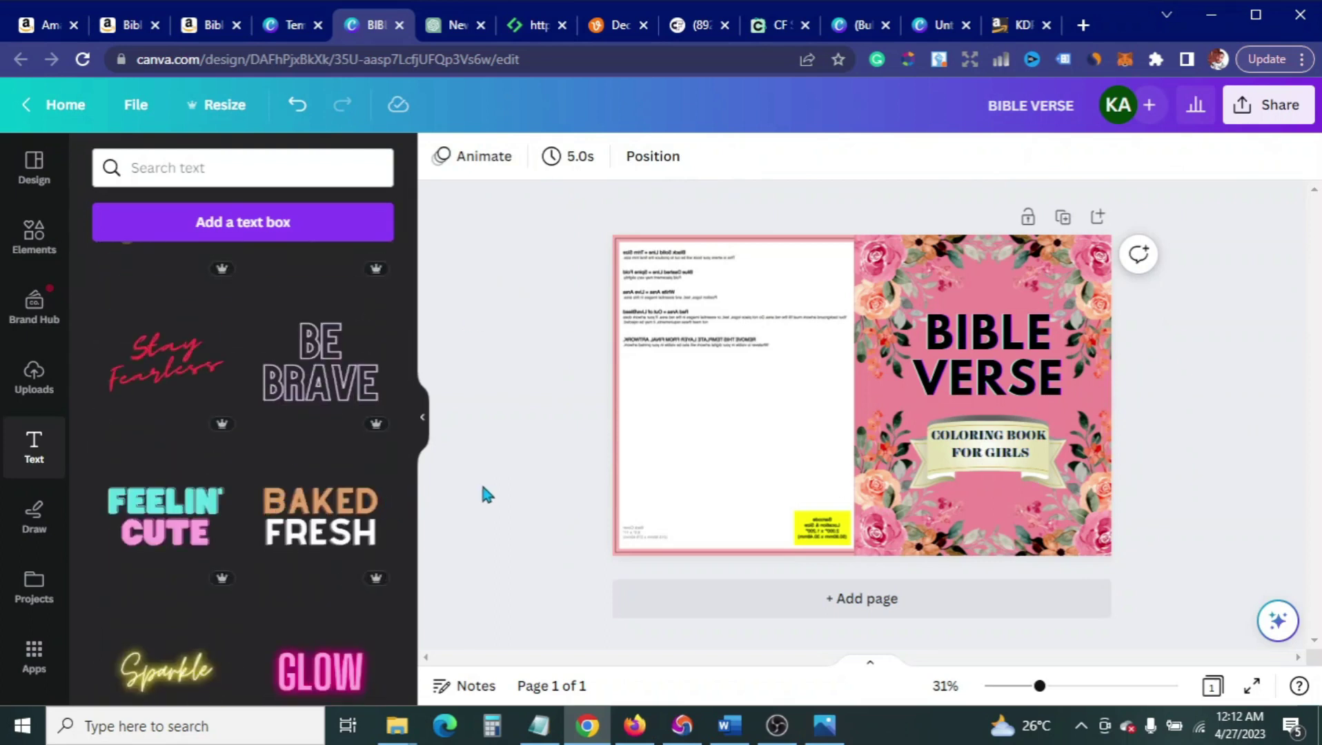
Step: Color only the word VERSE in the title with the bright yellow photo color
{"action": "left_click", "coordinate": [940, 385]}
{"action": "left_click", "coordinate": [1054, 388]}
{"action": "left_click_drag", "start_coordinate": [914, 378], "coordinate": [1053, 373]}
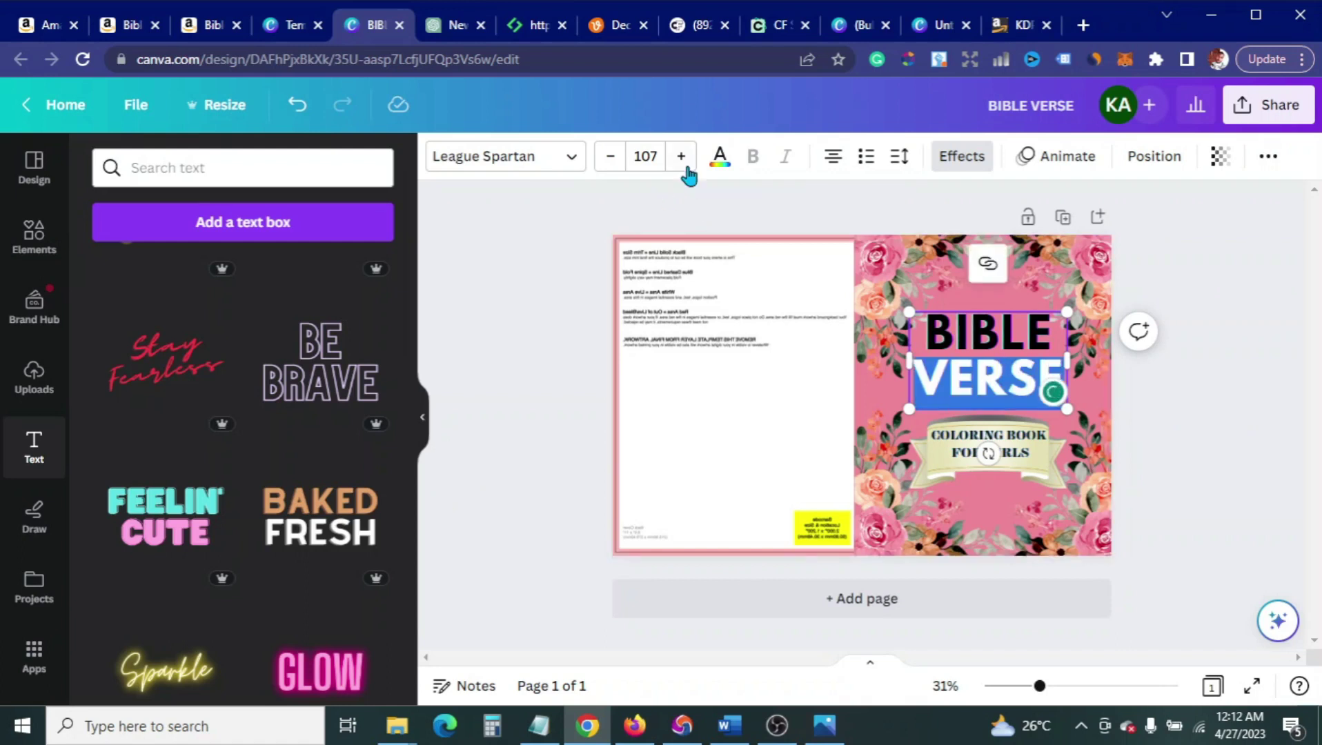
{"action": "left_click", "coordinate": [719, 160]}
{"action": "scroll", "coordinate": [125, 448], "scroll_direction": "down", "scroll_amount": 2}
{"action": "left_click", "coordinate": [386, 418]}
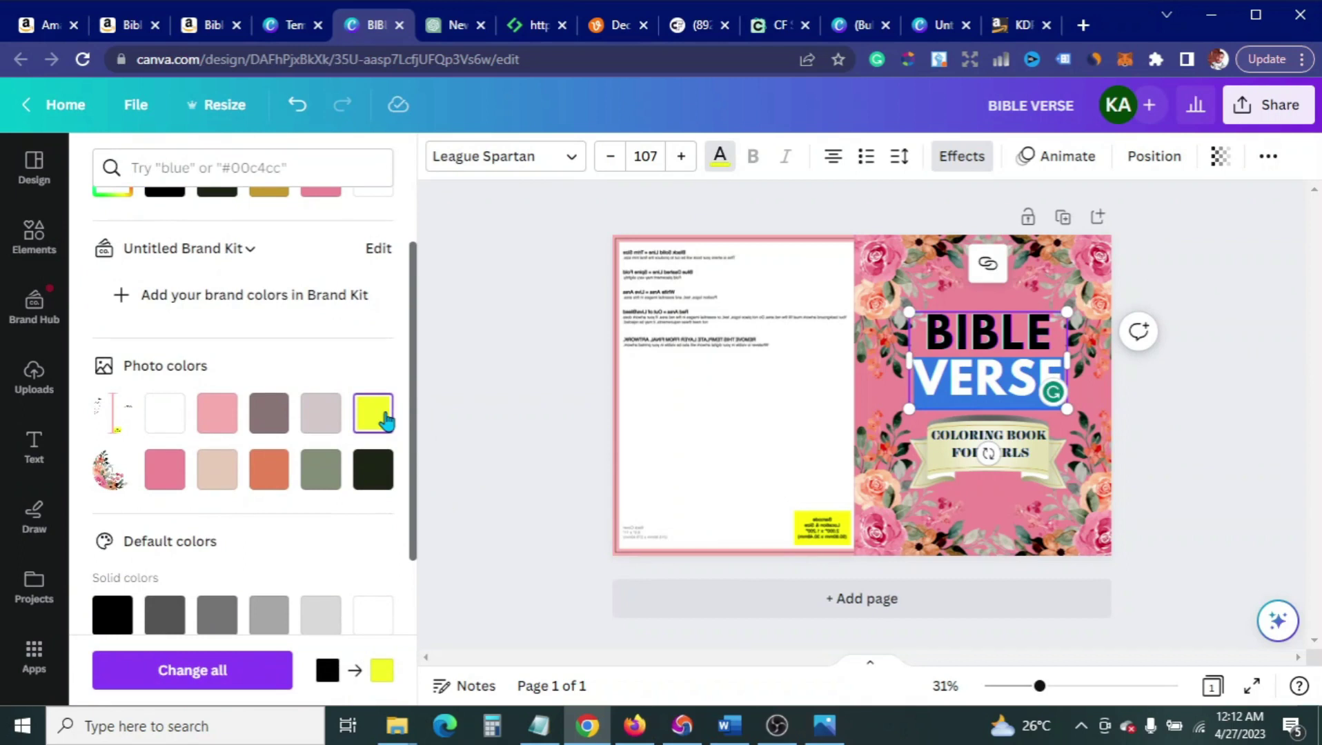
{"action": "left_click", "coordinate": [476, 419]}
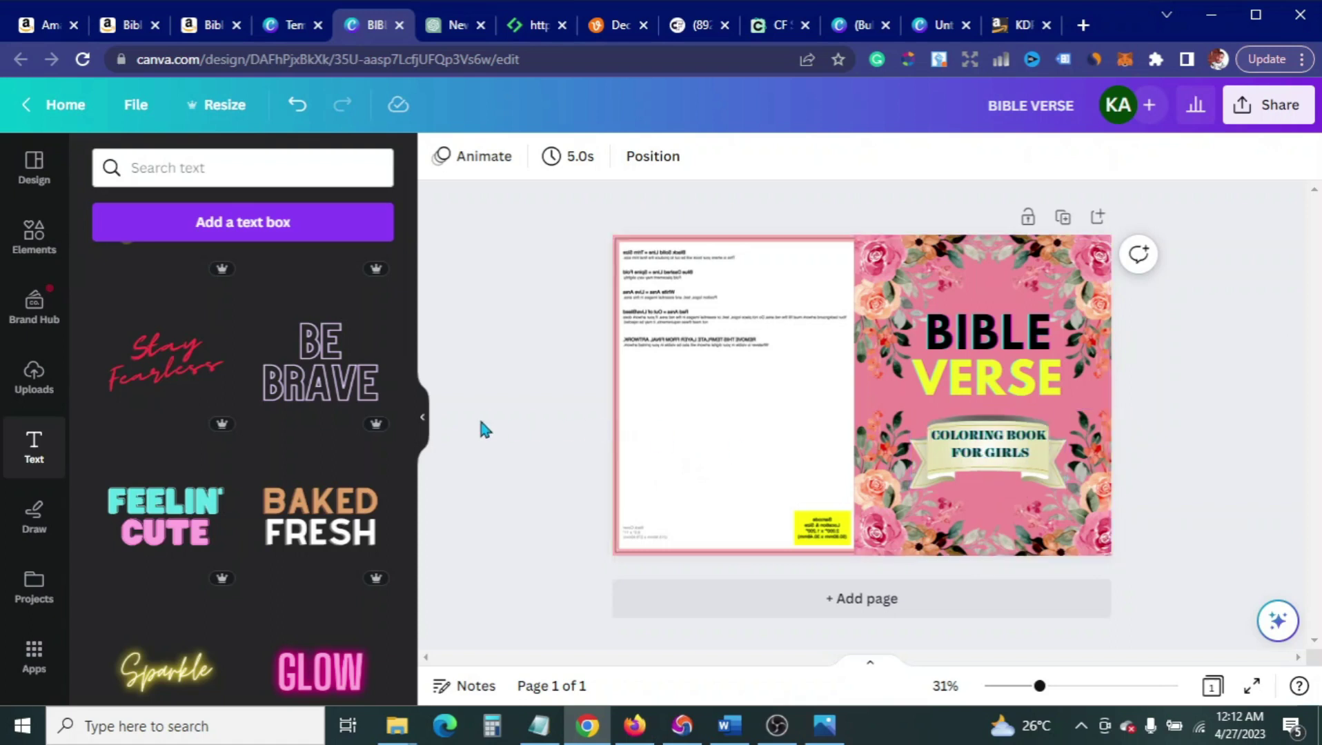
Step: Move the ribbon and its subtitle together slightly up, closer to the word VERSE
{"action": "left_click", "coordinate": [1053, 481]}
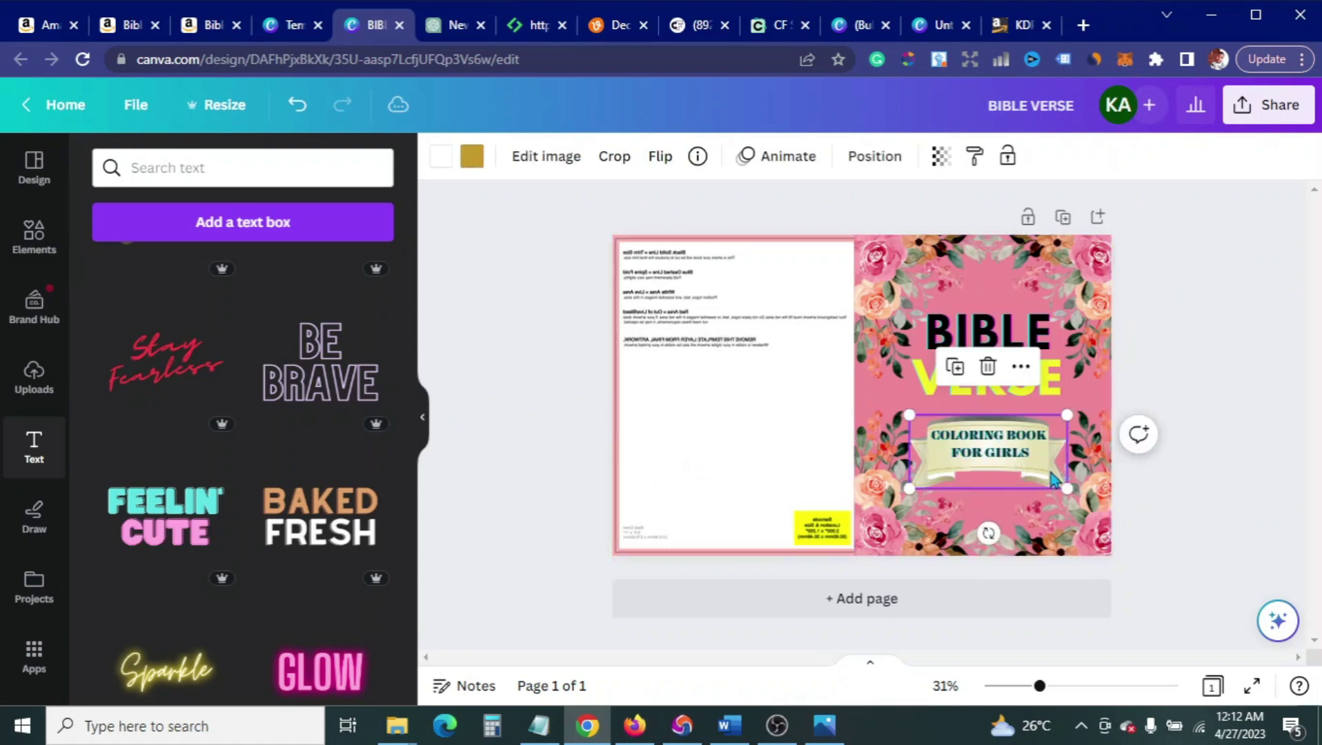
{"action": "left_click", "coordinate": [994, 454], "text": "shift"}
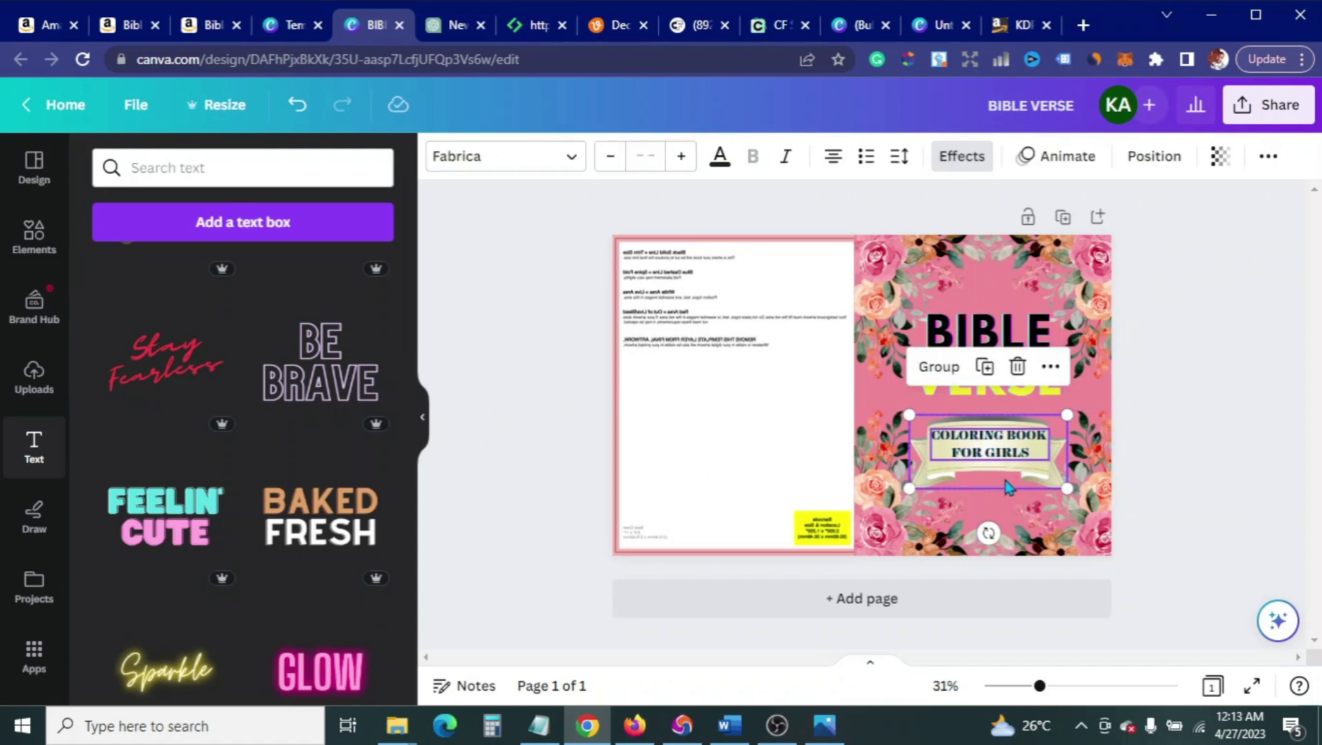
{"action": "left_click_drag", "start_coordinate": [1004, 474], "coordinate": [1004, 465]}
{"action": "left_click", "coordinate": [1252, 497]}
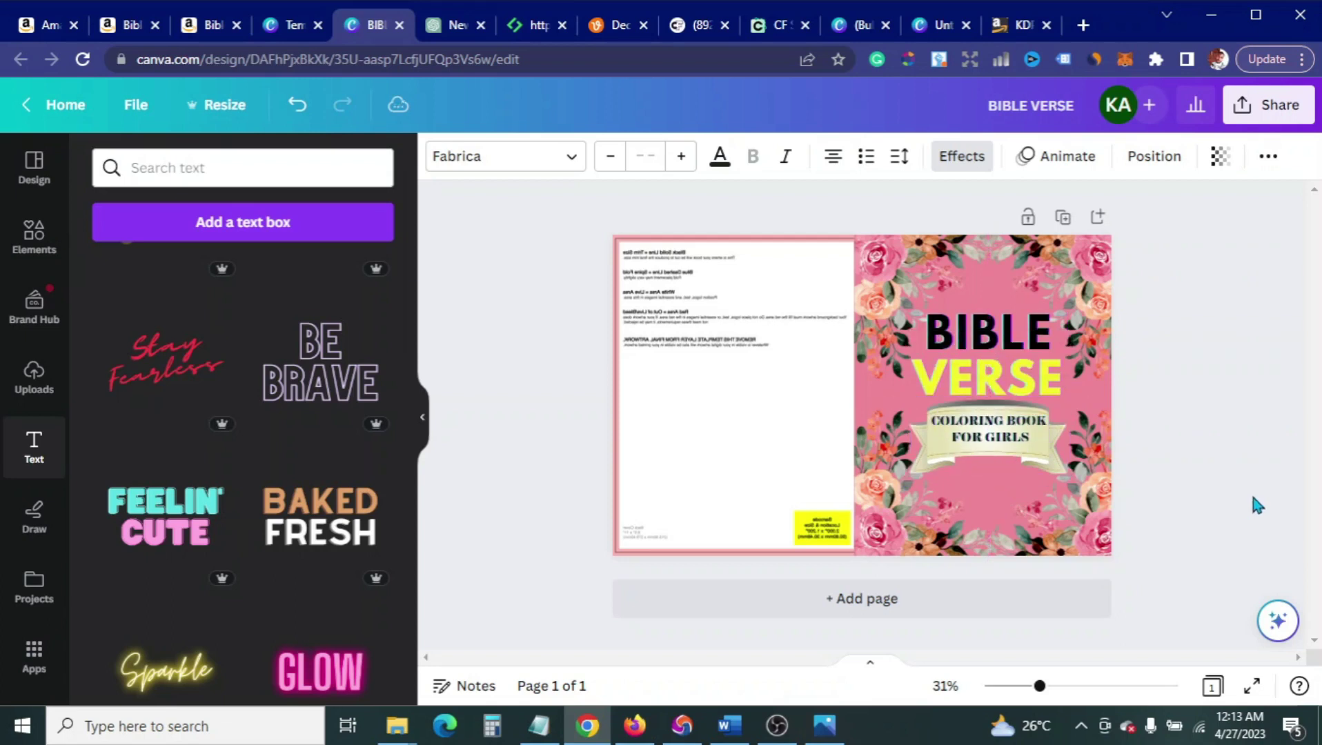
{"action": "left_click", "coordinate": [1254, 497]}
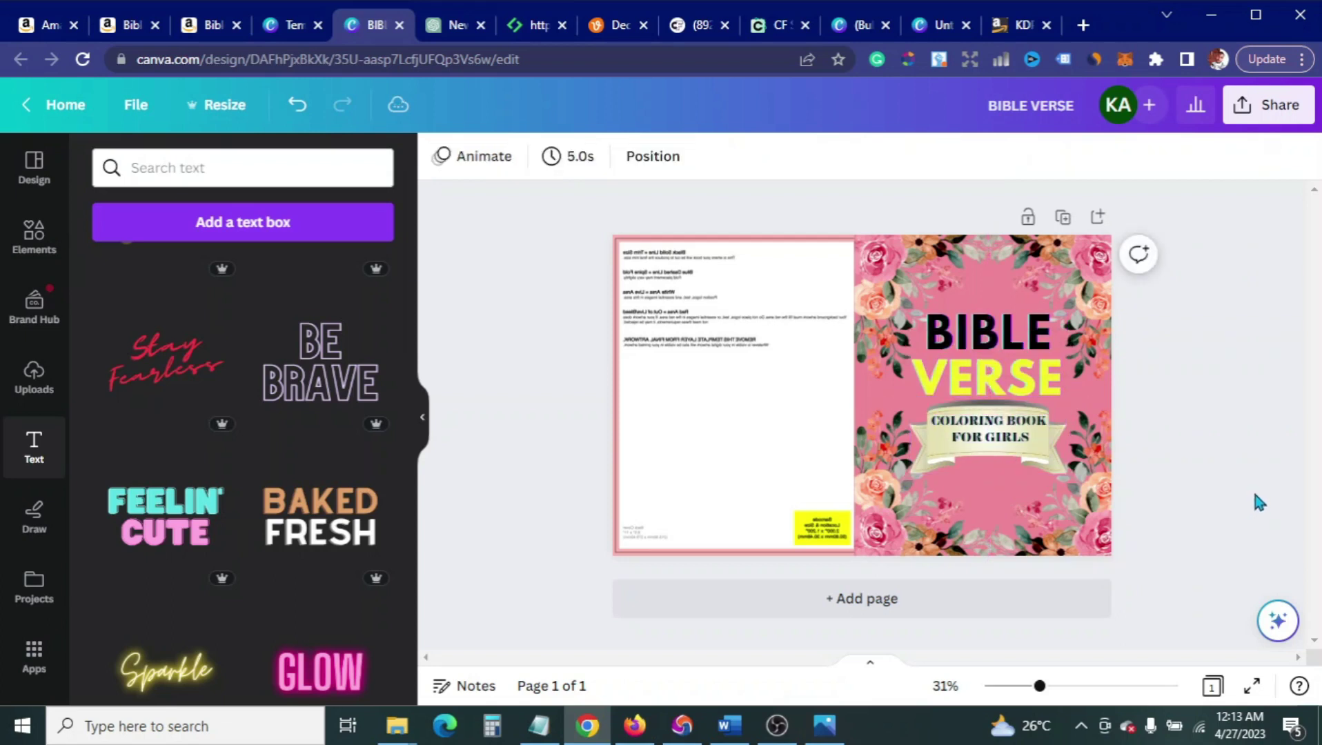
Step: Shift the BIBLE VERSE title slightly up from the ribbon
{"action": "left_click", "coordinate": [985, 379]}
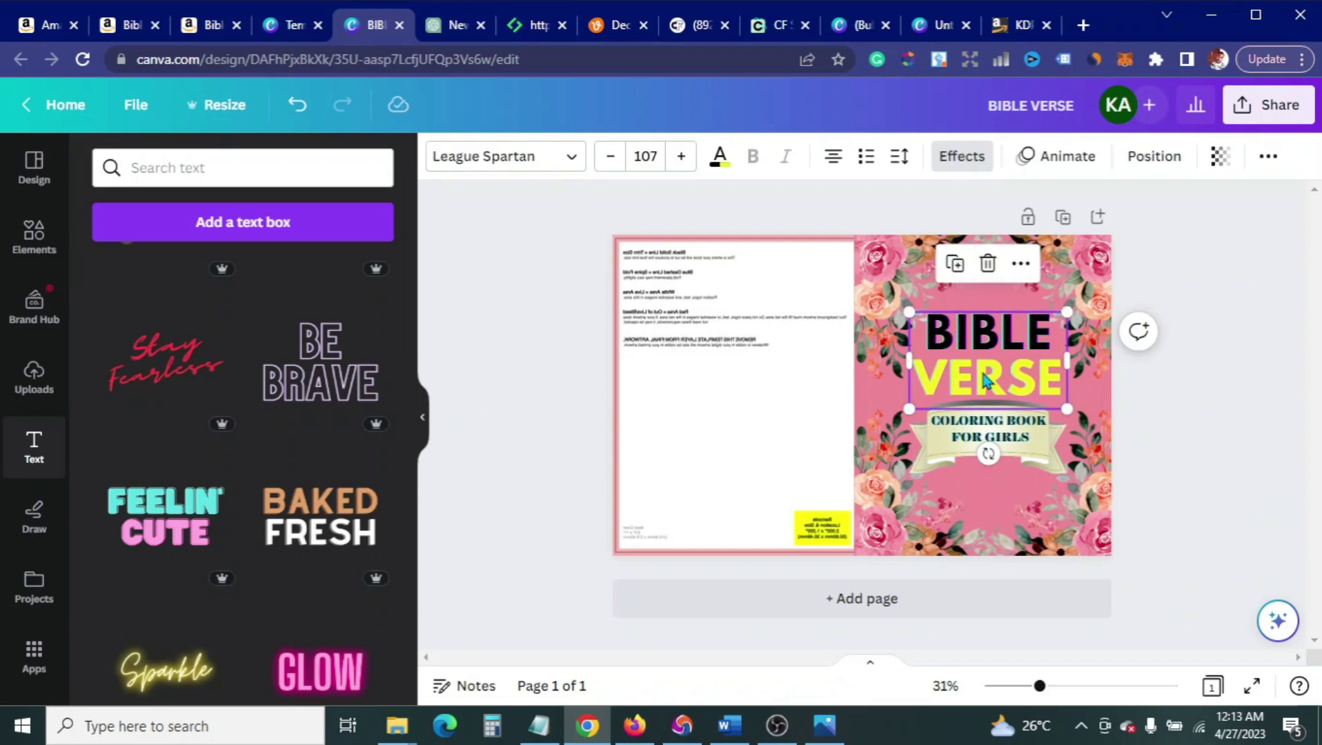
{"action": "left_click_drag", "start_coordinate": [983, 374], "coordinate": [983, 372]}
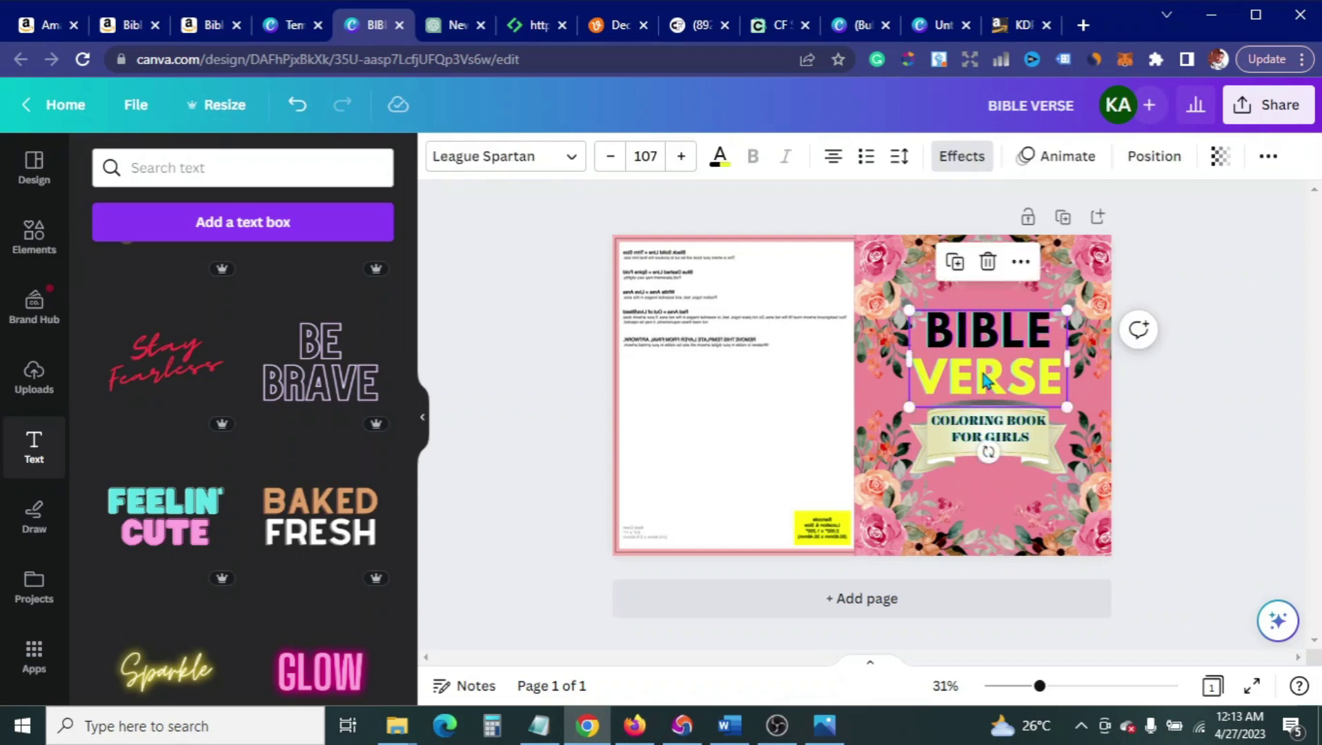
{"action": "left_click", "coordinate": [1227, 452]}
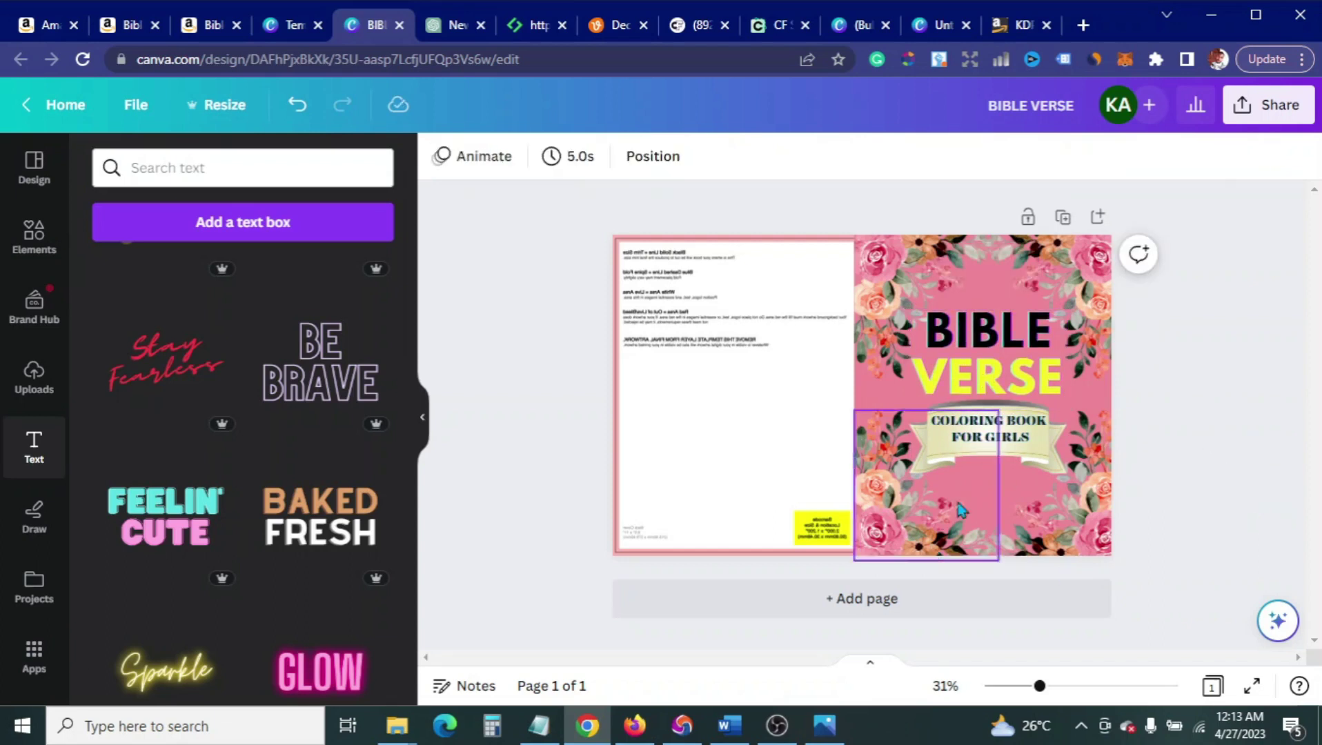
Step: Check the tagline on the Amazon reference cover and add a subheading reading "The lord bless and keep" to the design
{"action": "left_click", "coordinate": [197, 26]}
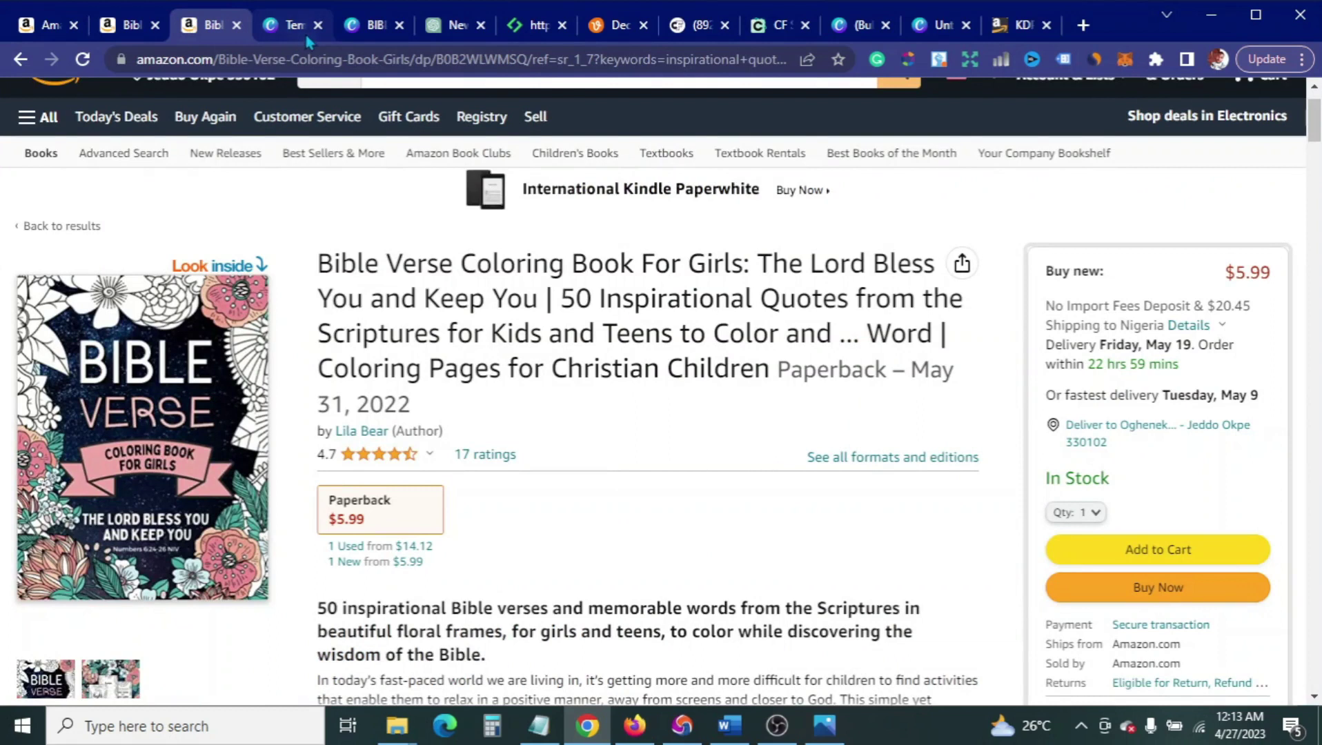
{"action": "left_click", "coordinate": [365, 26]}
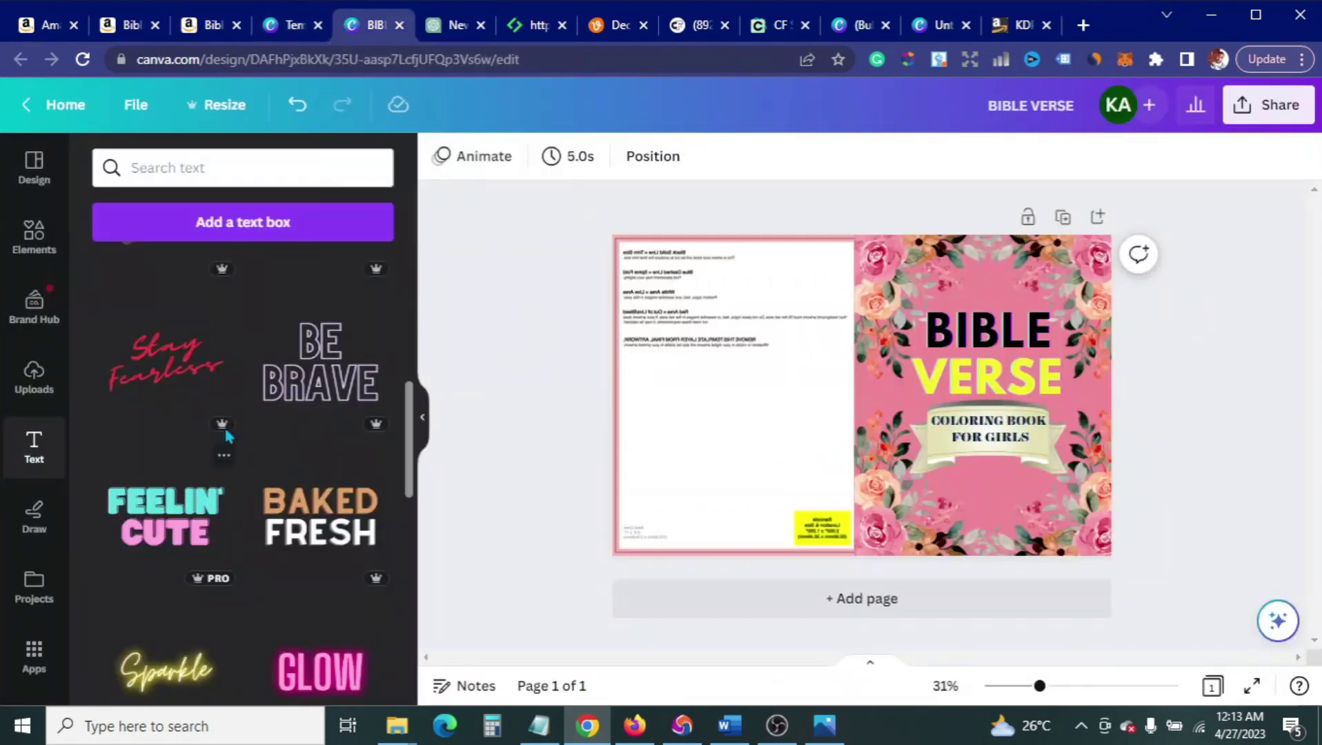
{"action": "scroll", "coordinate": [276, 386], "scroll_direction": "up", "scroll_amount": 5}
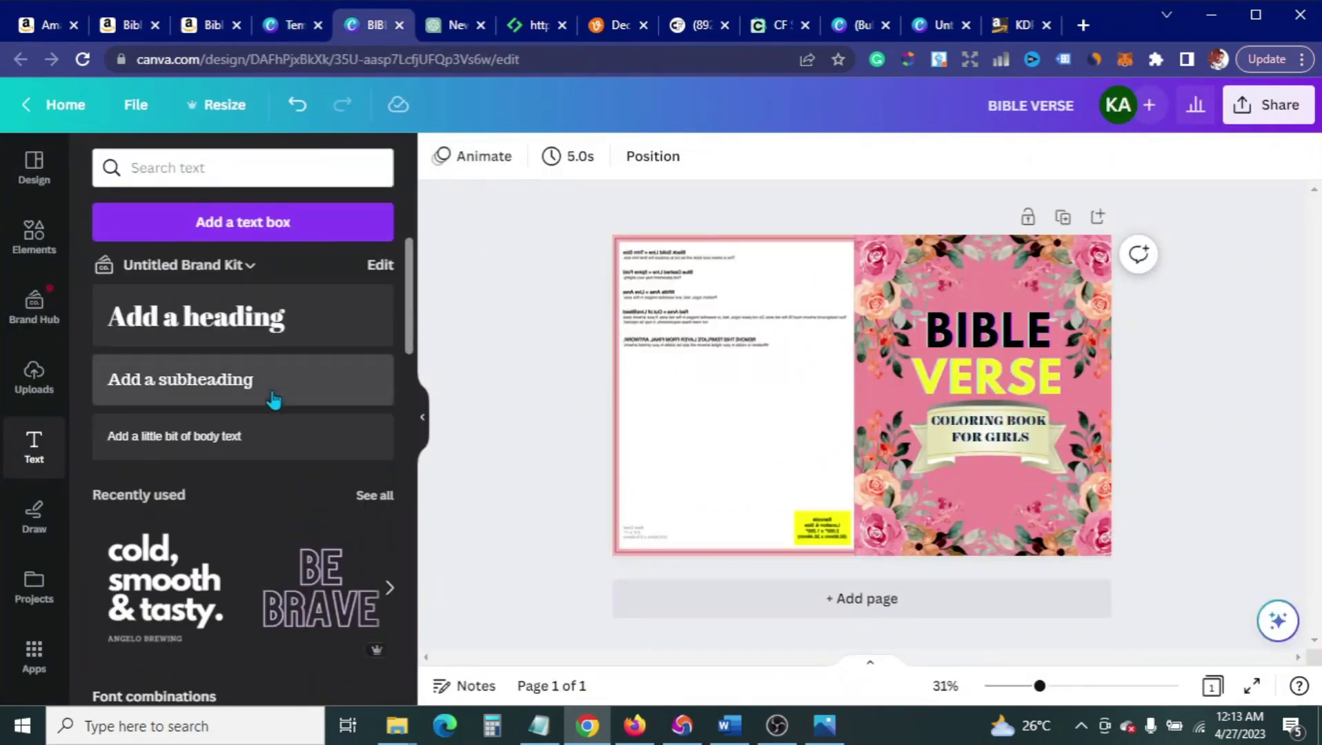
{"action": "left_click", "coordinate": [273, 398]}
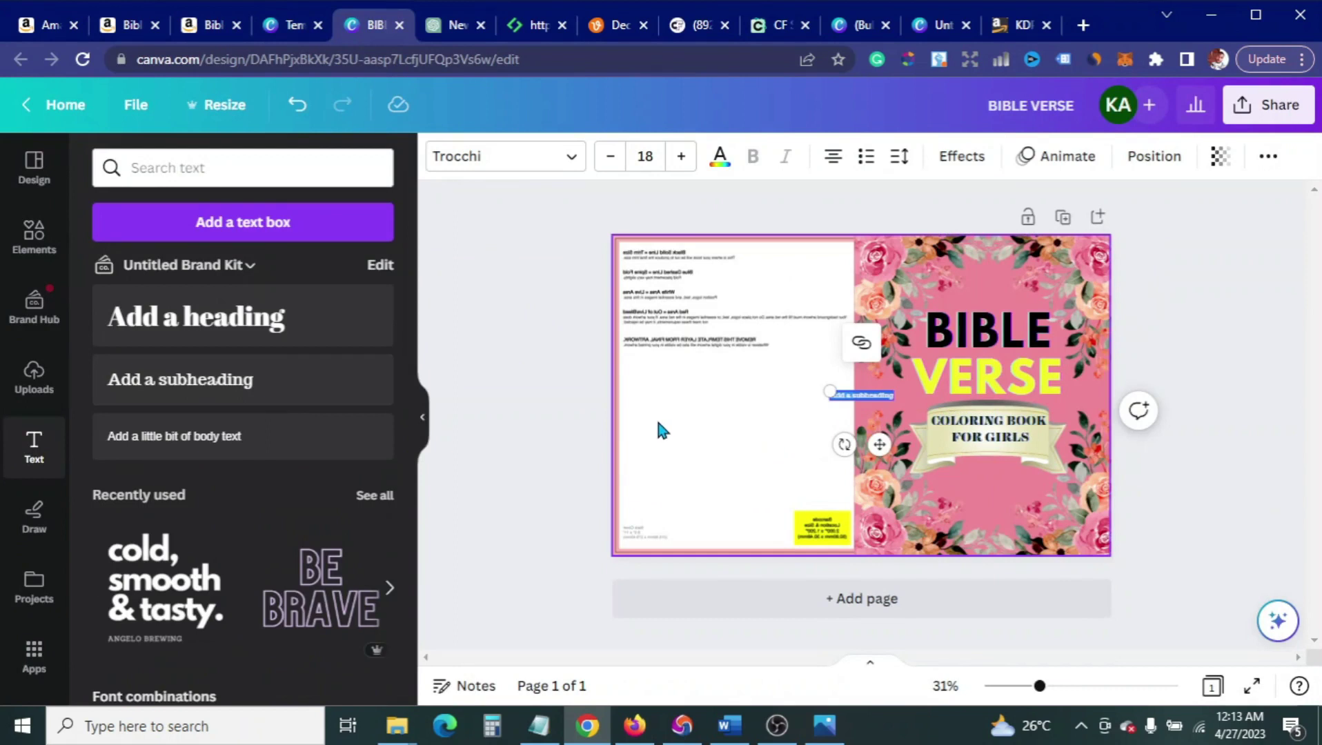
{"action": "key", "text": "BackSpace"}
{"action": "type", "text": "The word o"}
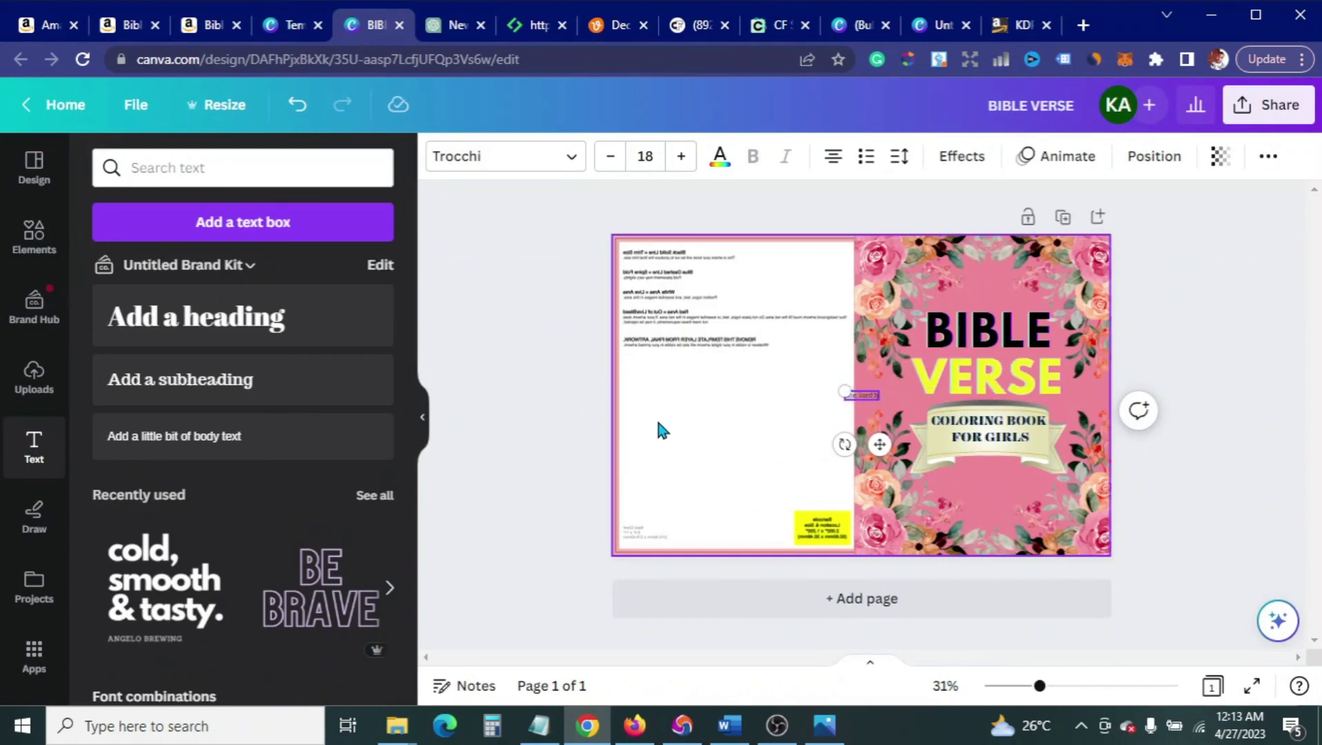
{"action": "type", "text": "f God"}
{"action": "type", "text": " and"}
{"action": "type", "text": " keep"}
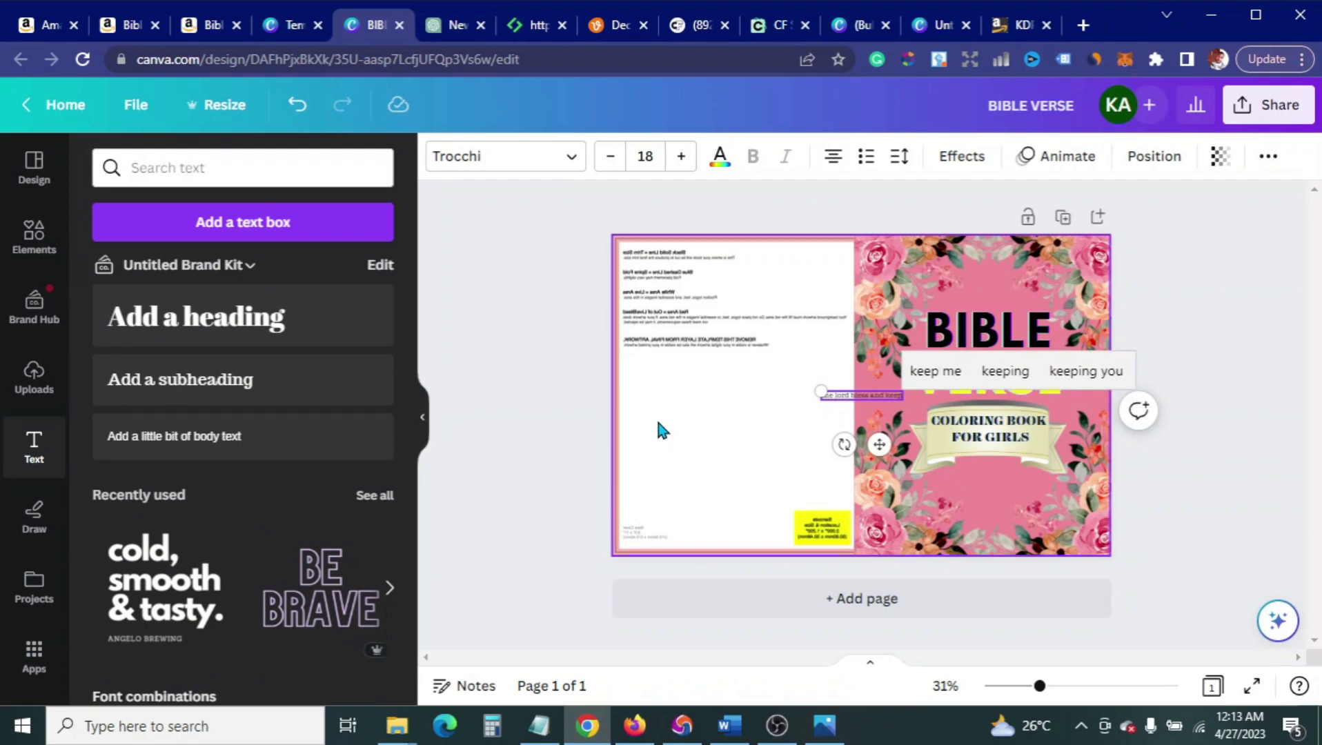
Step: Place the new tagline centered below the ribbon and increase its font size to 21
{"action": "left_click_drag", "start_coordinate": [879, 445], "coordinate": [1003, 524]}
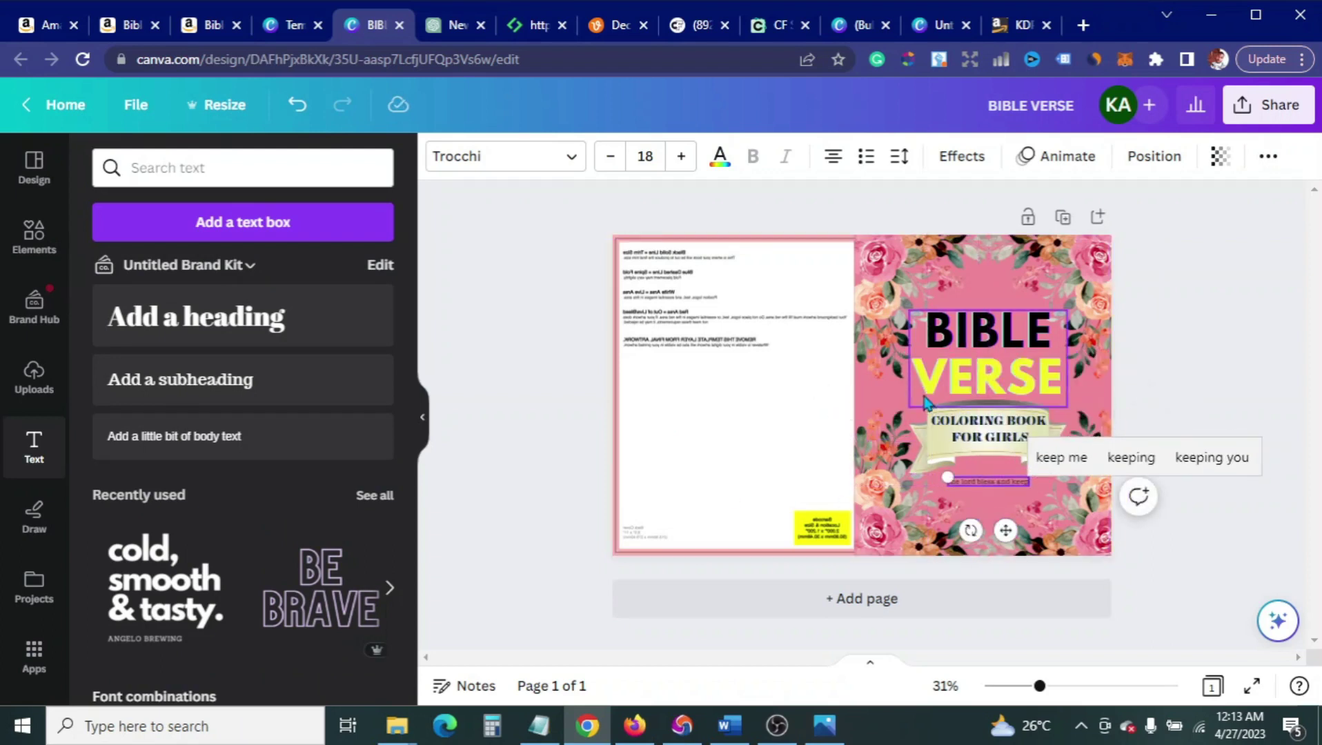
{"action": "left_click", "coordinate": [681, 156]}
{"action": "left_click", "coordinate": [681, 157]}
{"action": "left_click", "coordinate": [681, 156]}
{"action": "left_click", "coordinate": [681, 157]}
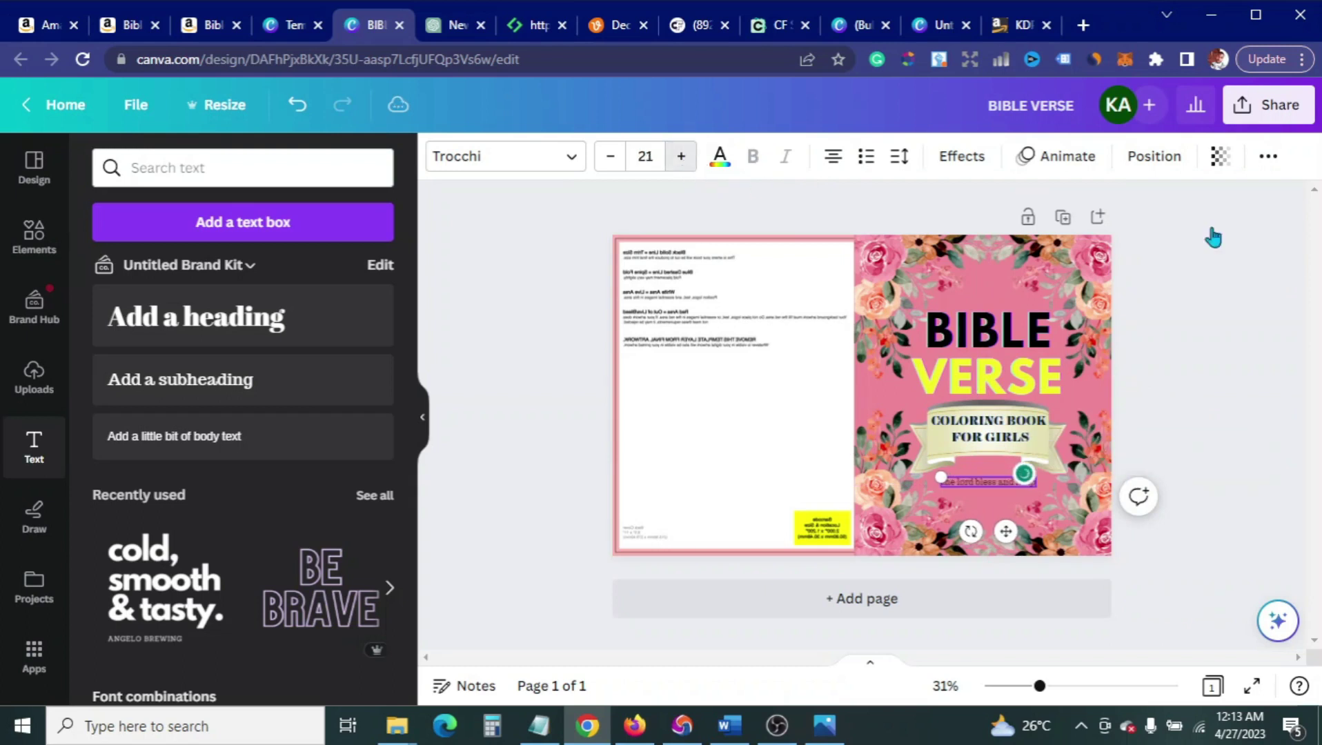
Step: Set the tagline in uppercase at font size 23 and complete it on two lines as "THE LORD BLESS AND KEEP YOU"
{"action": "left_click", "coordinate": [681, 156]}
{"action": "left_click", "coordinate": [1268, 157]}
{"action": "left_click", "coordinate": [1178, 204]}
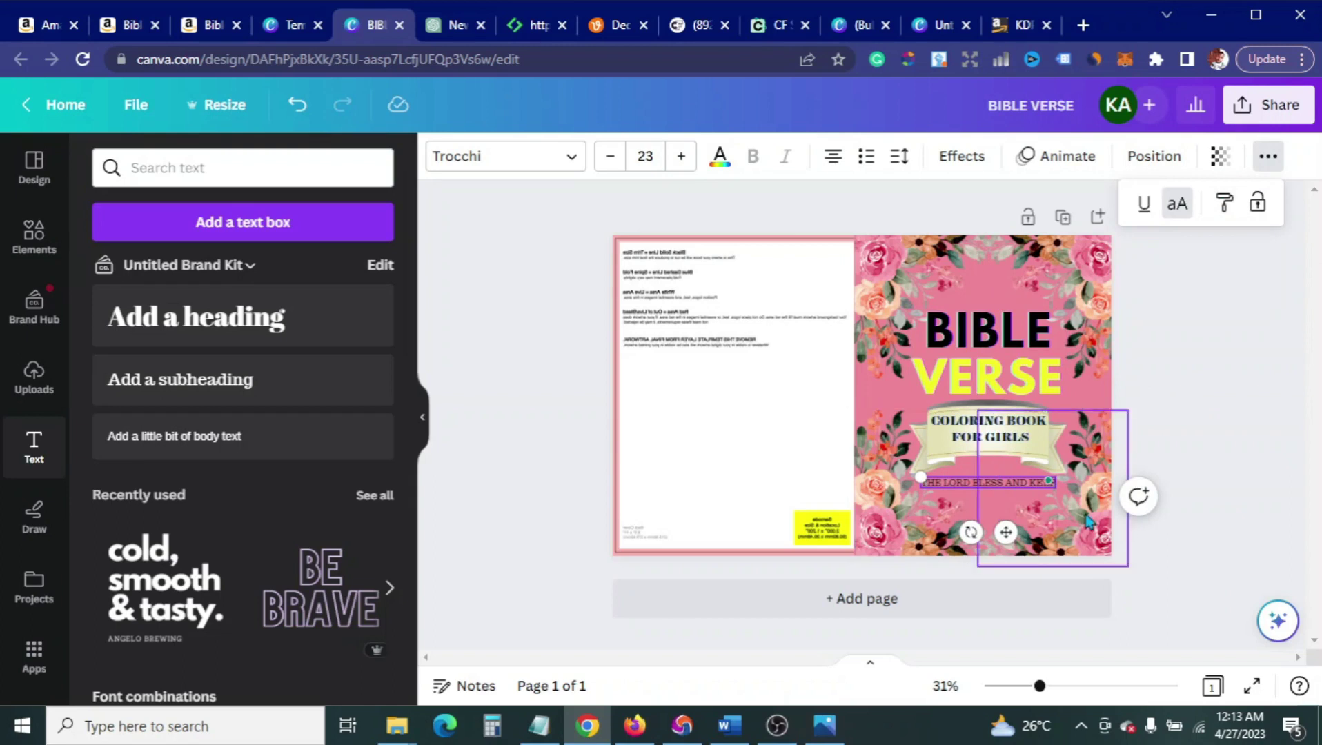
{"action": "left_click", "coordinate": [1010, 477]}
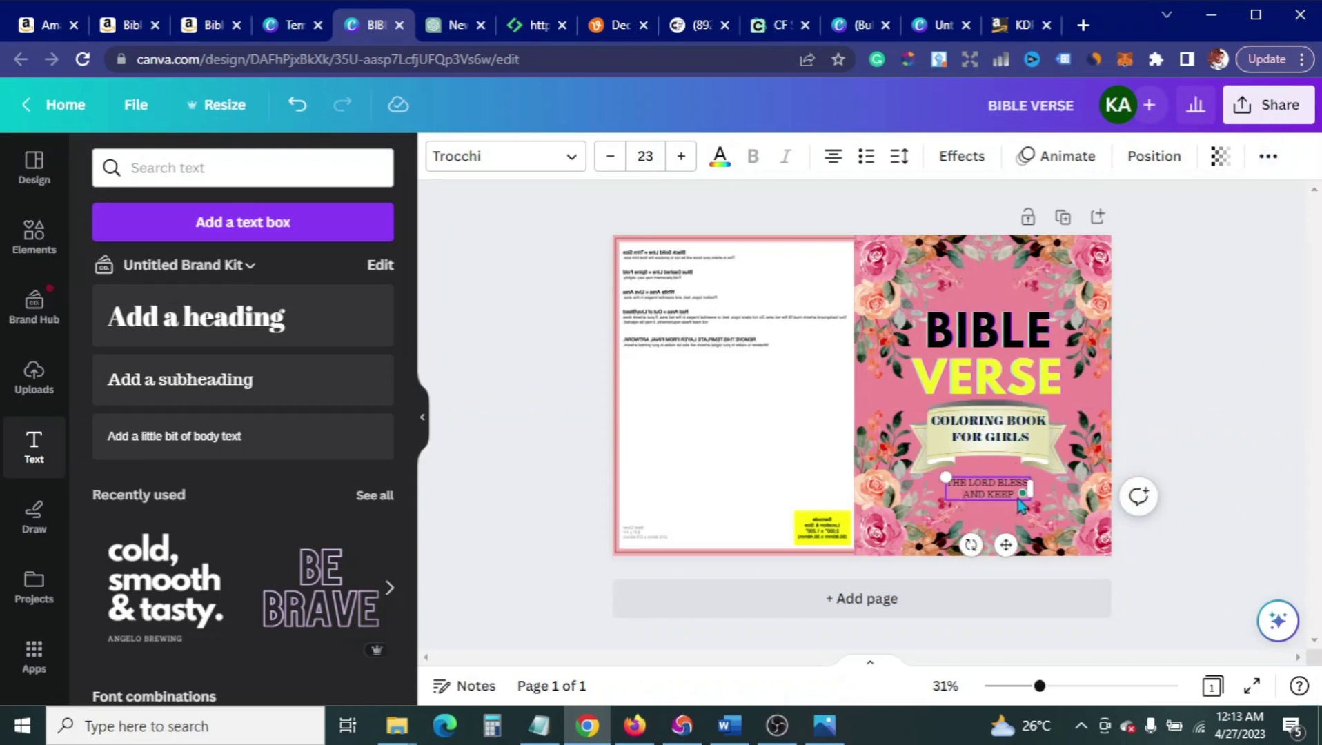
{"action": "type", "text": "YO"}
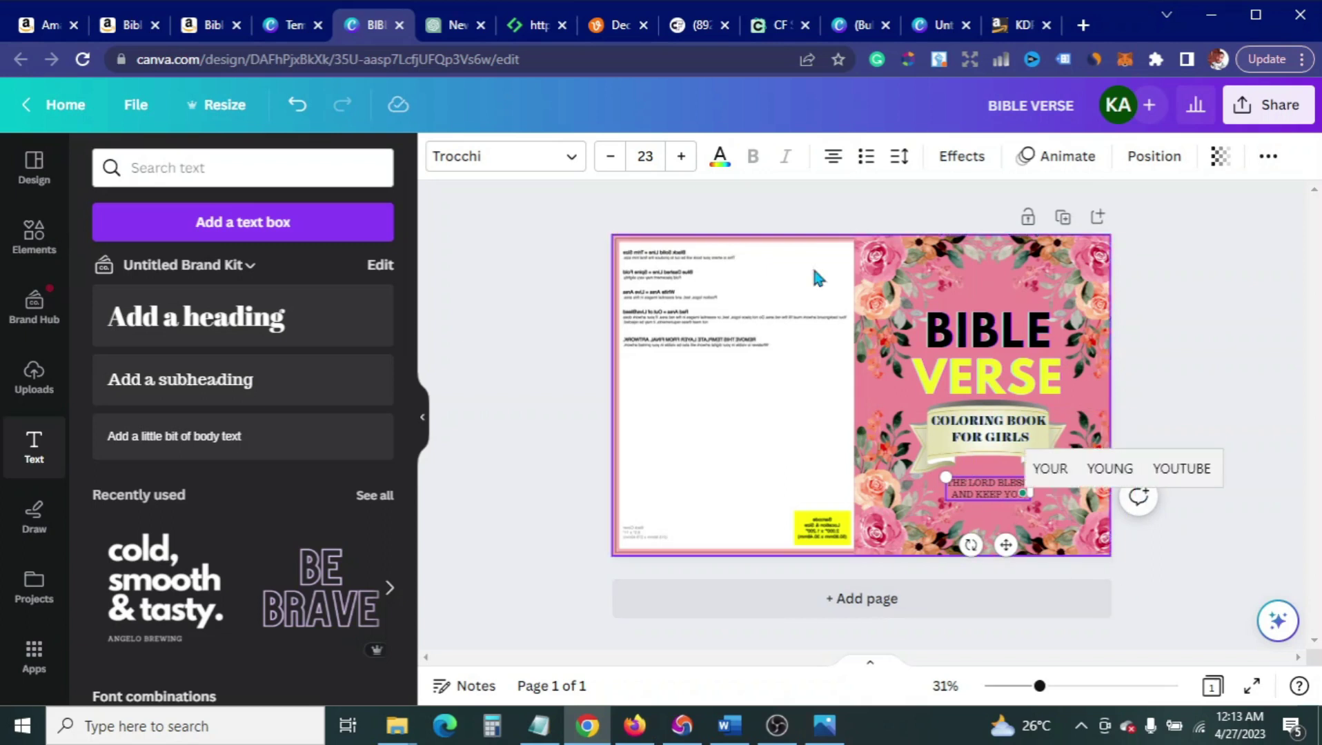
Step: Try the ITC Bauhaus font on the tagline
{"action": "left_click", "coordinate": [570, 169]}
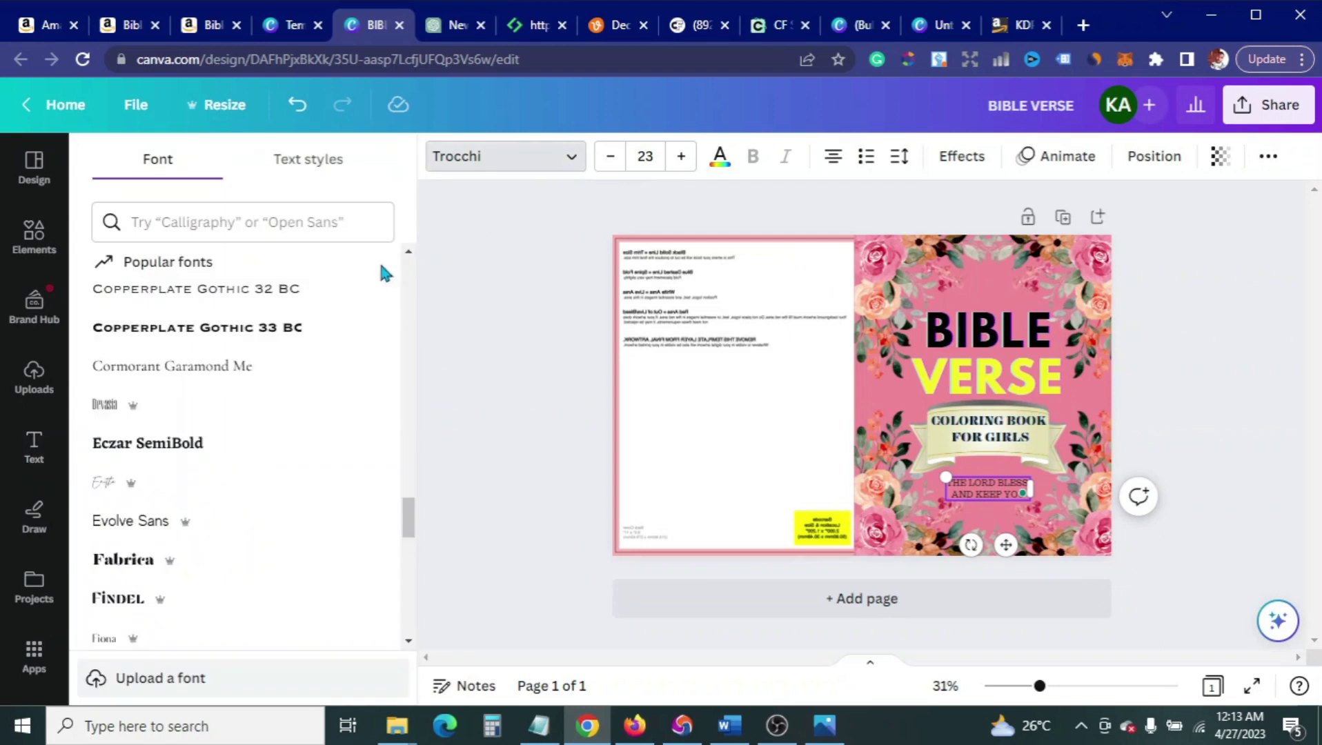
{"action": "scroll", "coordinate": [235, 355], "scroll_direction": "down", "scroll_amount": 12}
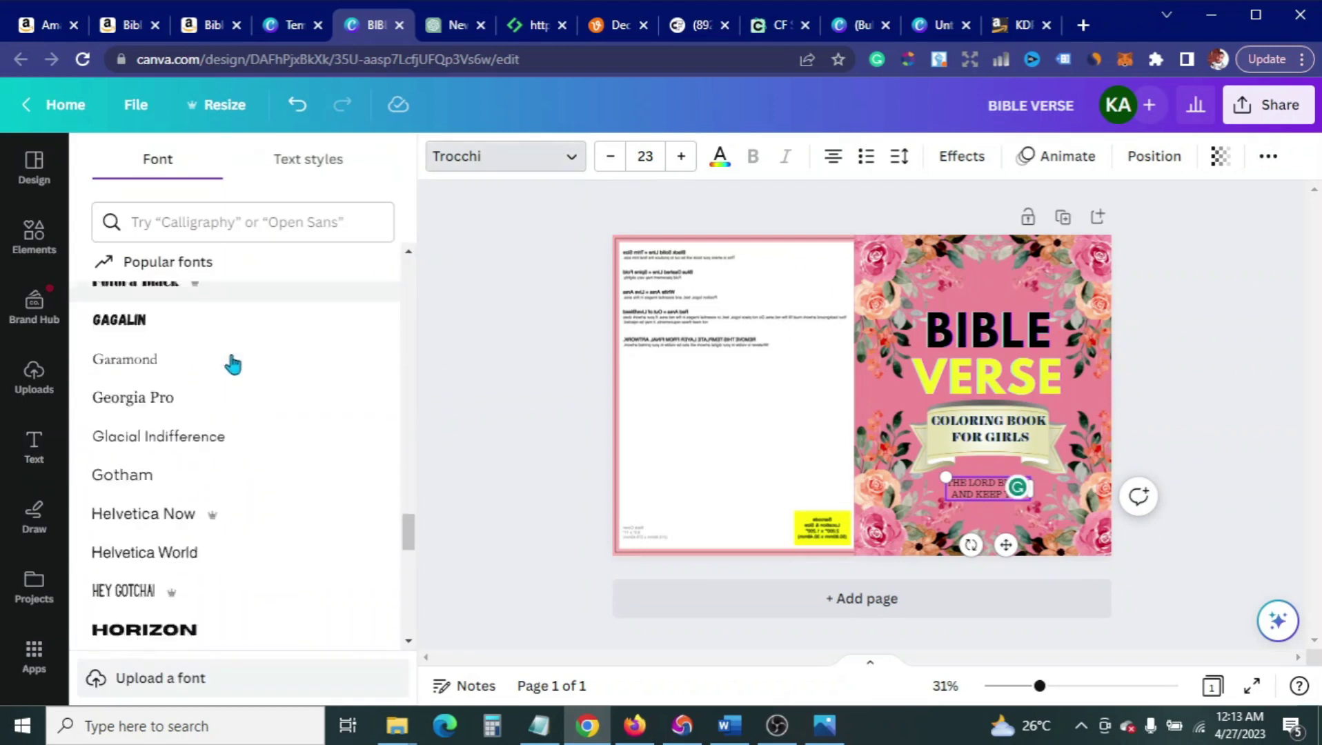
{"action": "left_click", "coordinate": [214, 439]}
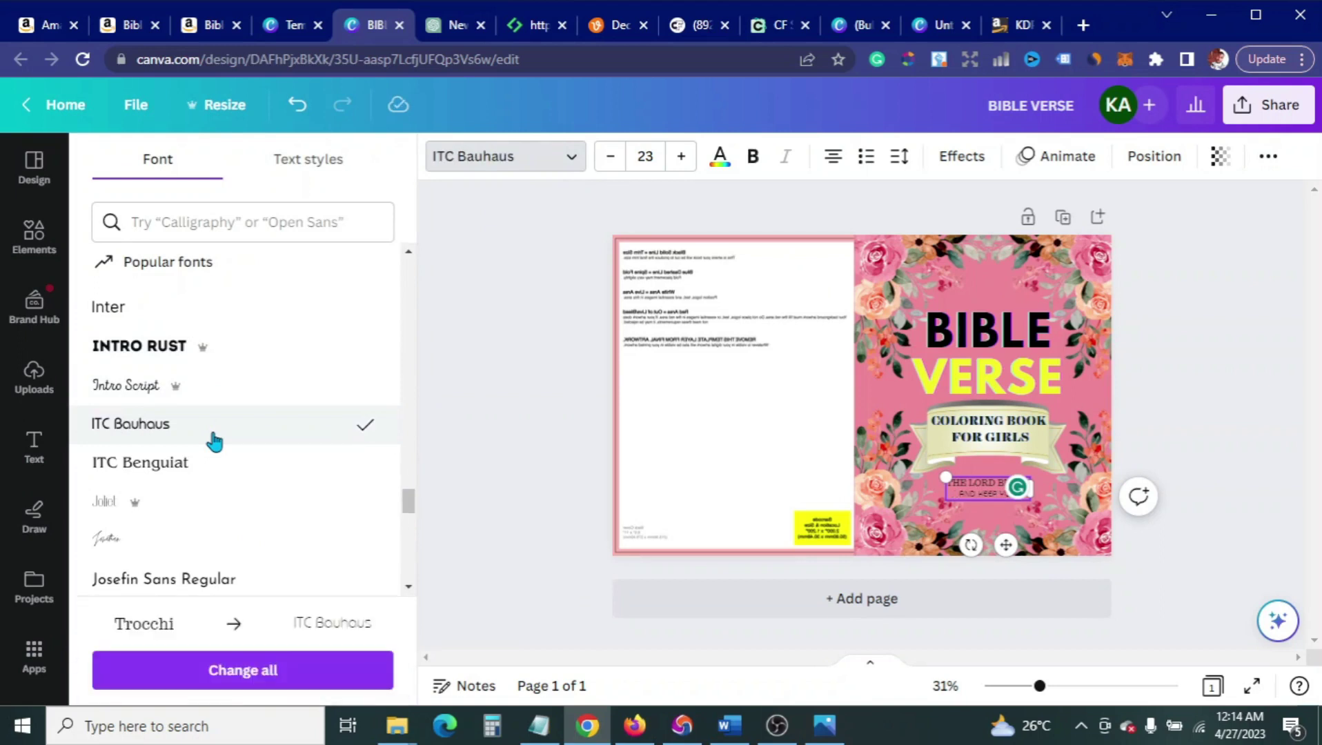
{"action": "double_click", "coordinate": [968, 490]}
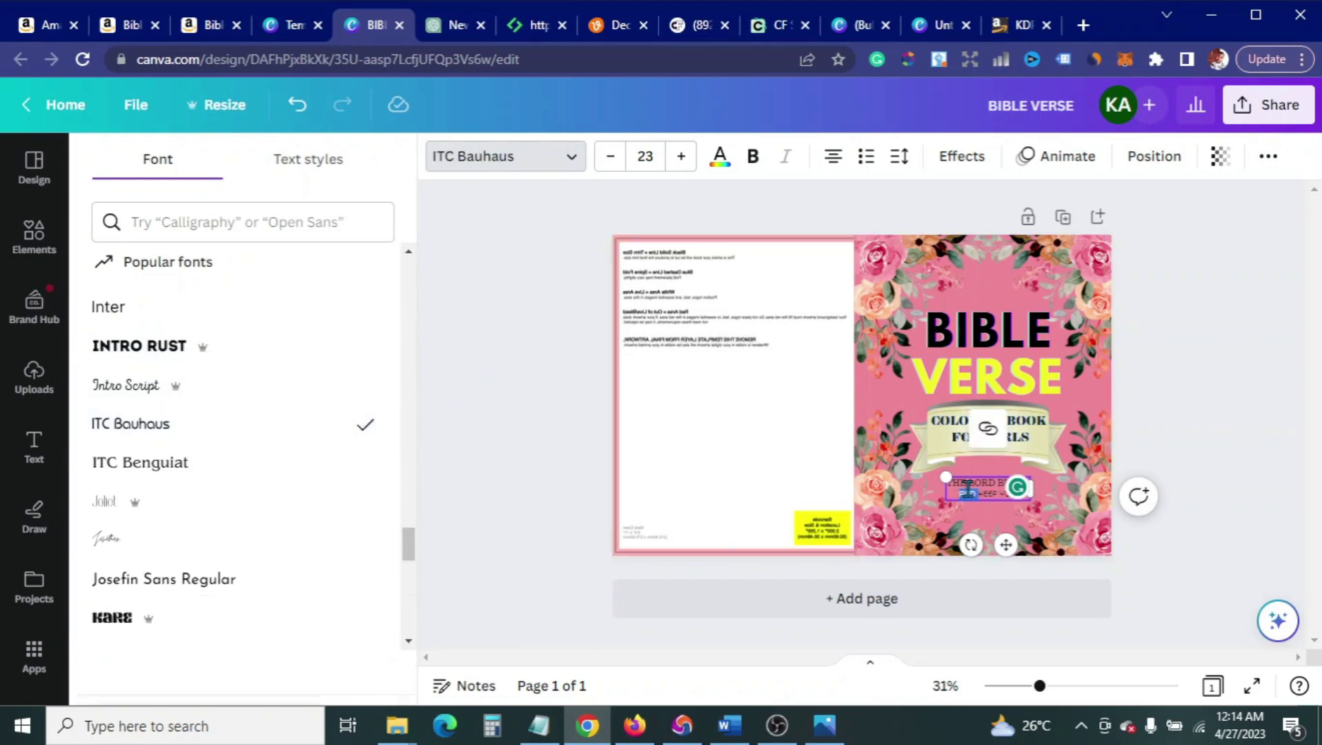
{"action": "left_click", "coordinate": [967, 483]}
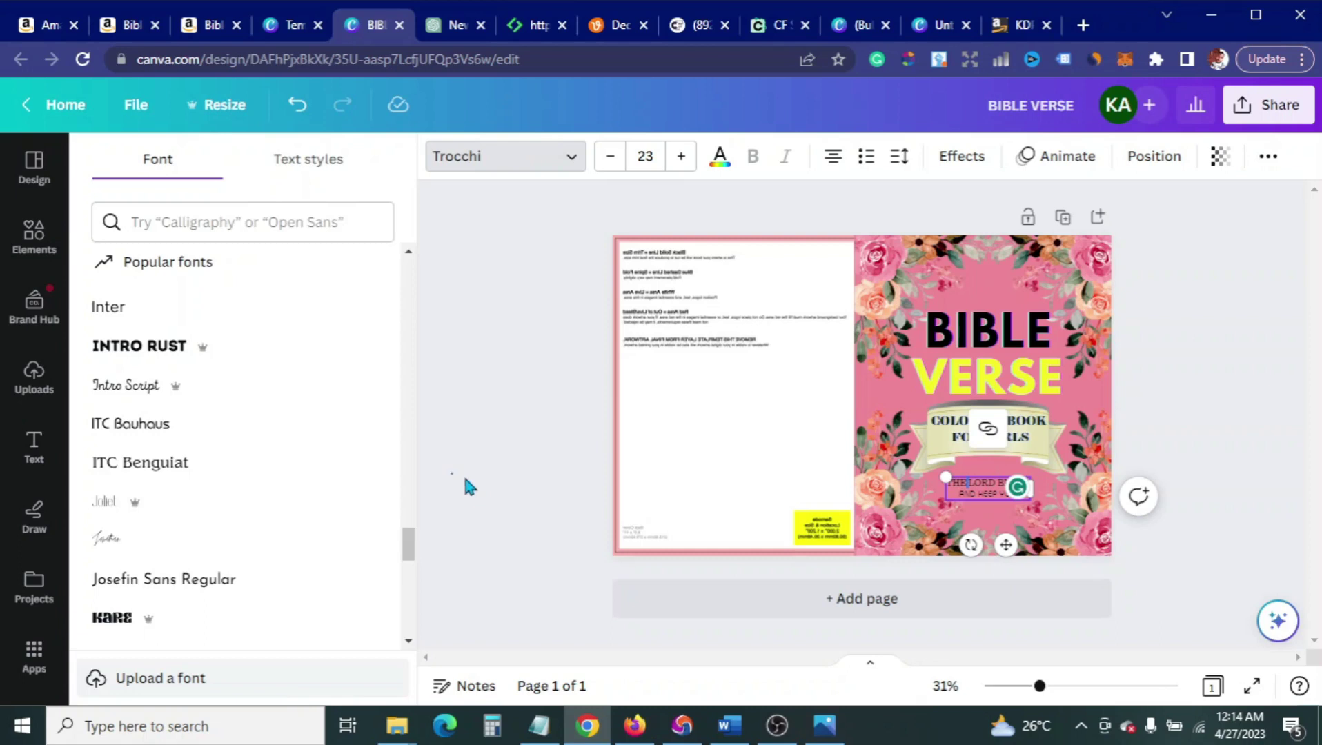
{"action": "left_click", "coordinate": [465, 486]}
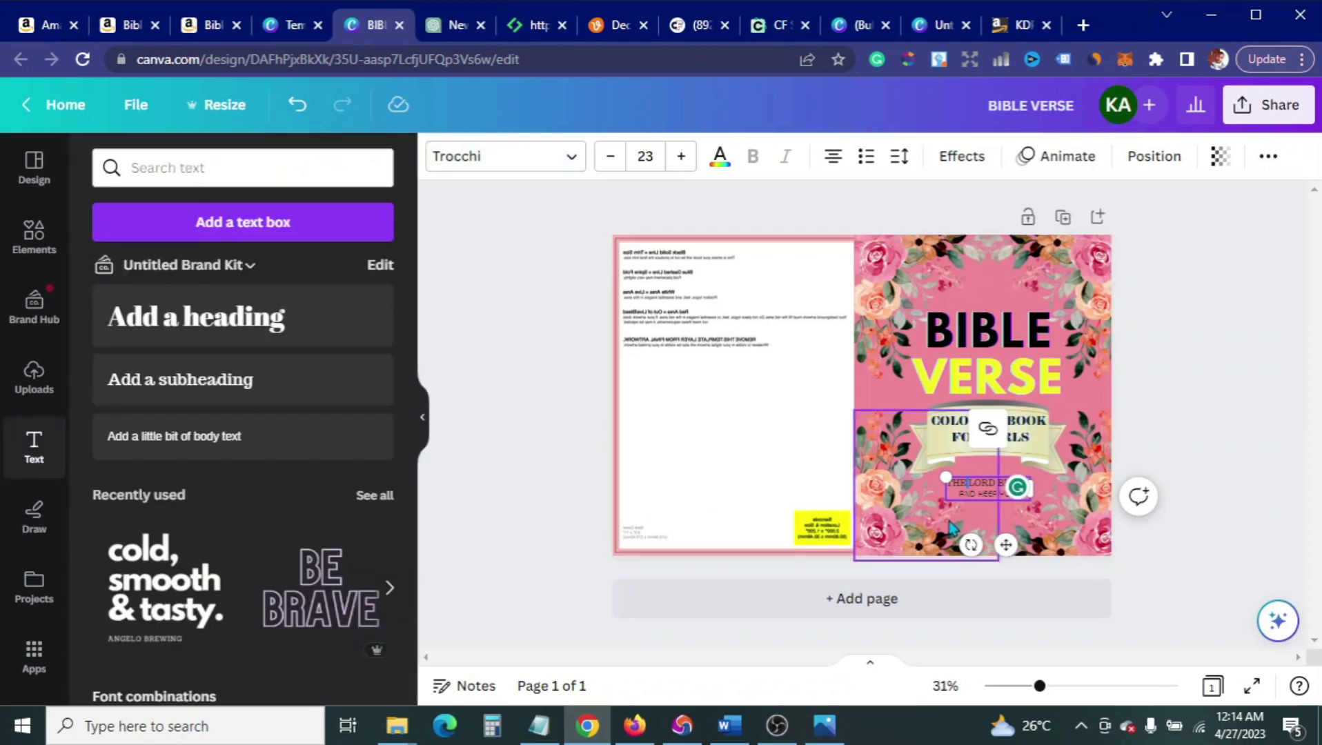
Step: Change the whole tagline to the ITC Benguiat font and make it bold
{"action": "left_click", "coordinate": [980, 492]}
{"action": "left_click", "coordinate": [572, 156]}
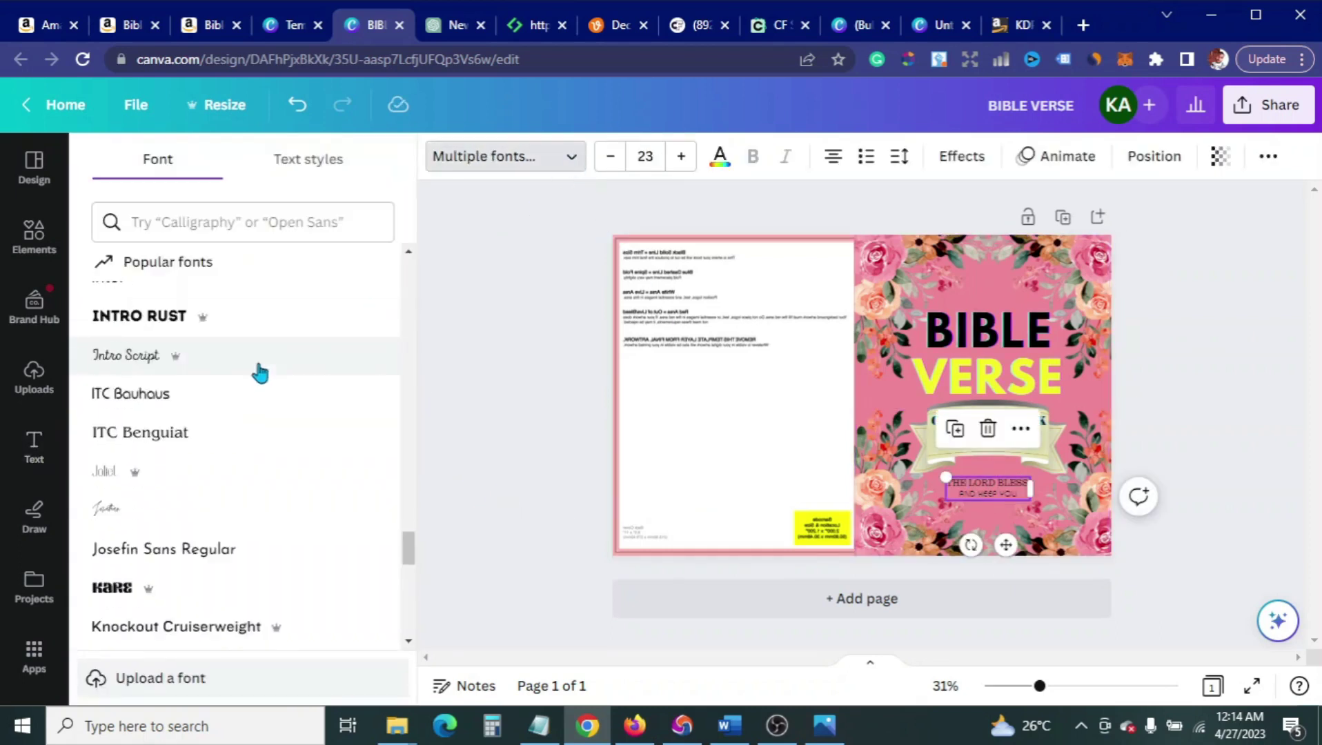
{"action": "scroll", "coordinate": [235, 396], "scroll_direction": "down", "scroll_amount": 1}
{"action": "left_click", "coordinate": [209, 414]}
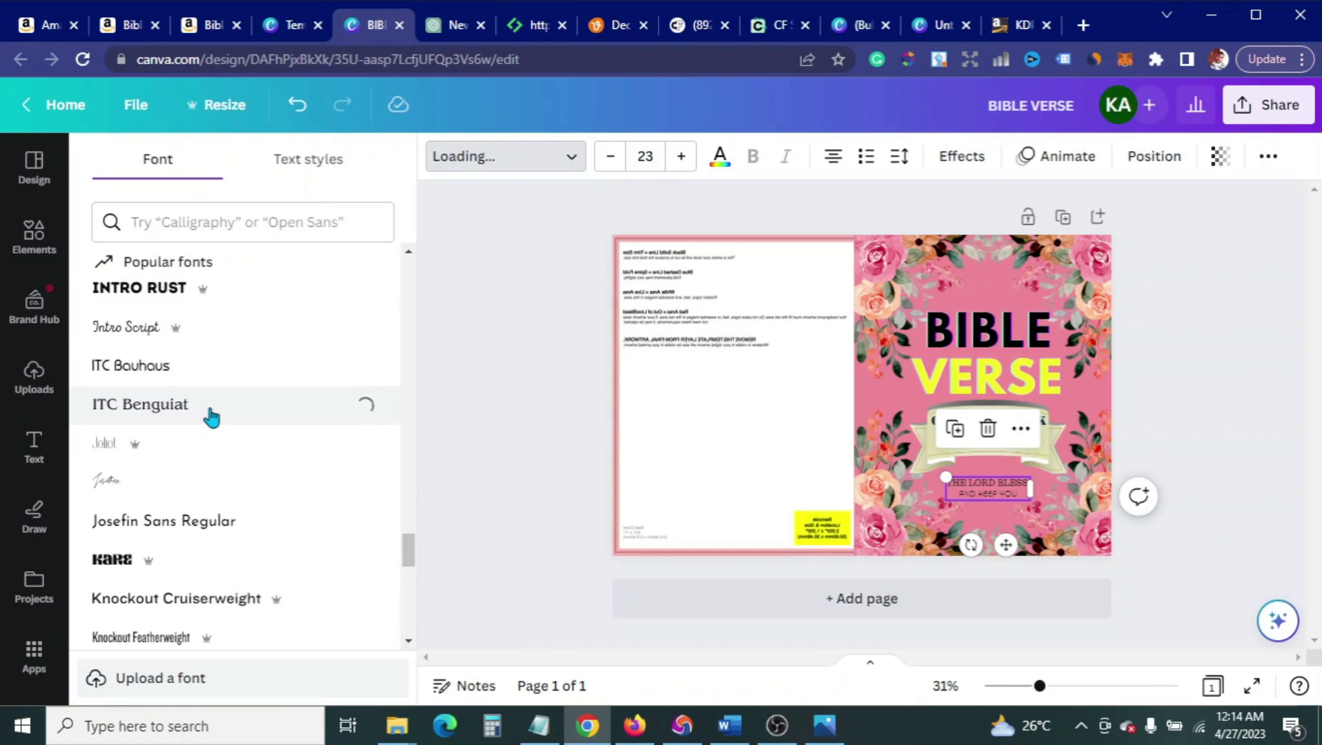
{"action": "left_click", "coordinate": [752, 157]}
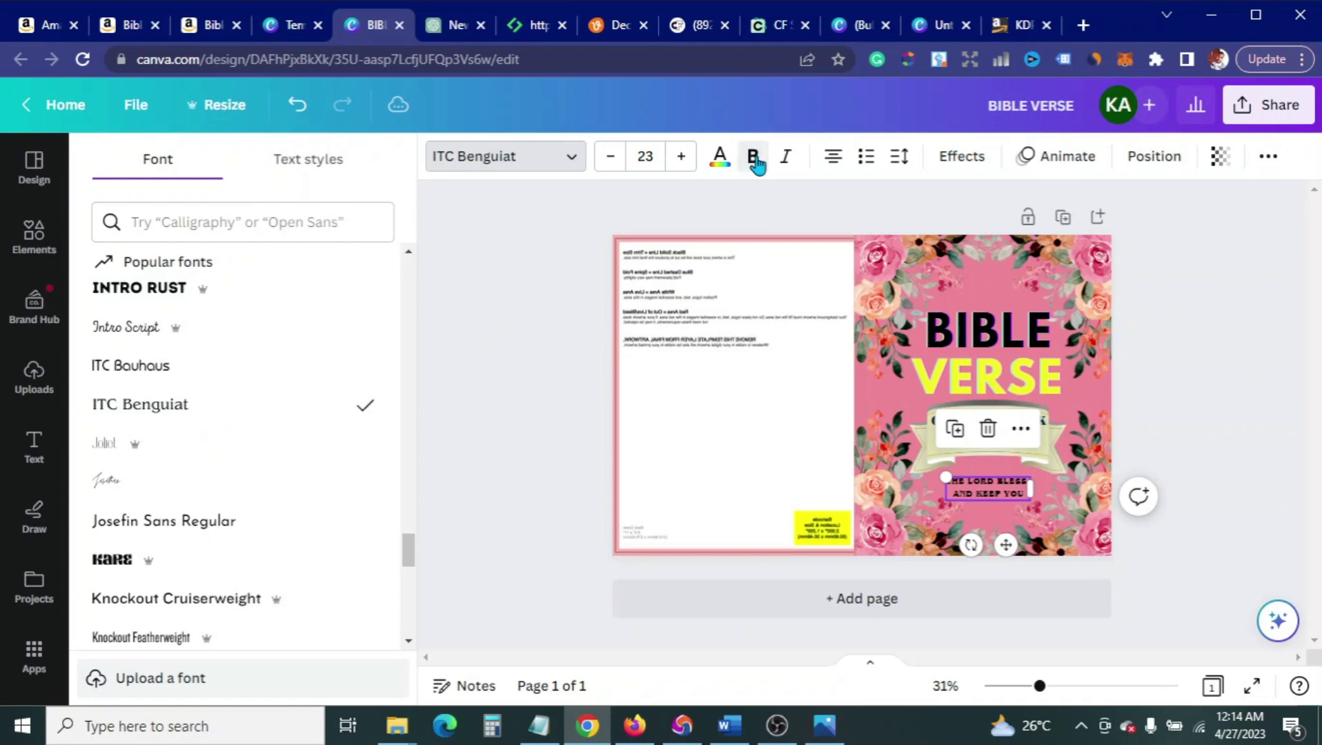
{"action": "left_click", "coordinate": [572, 166]}
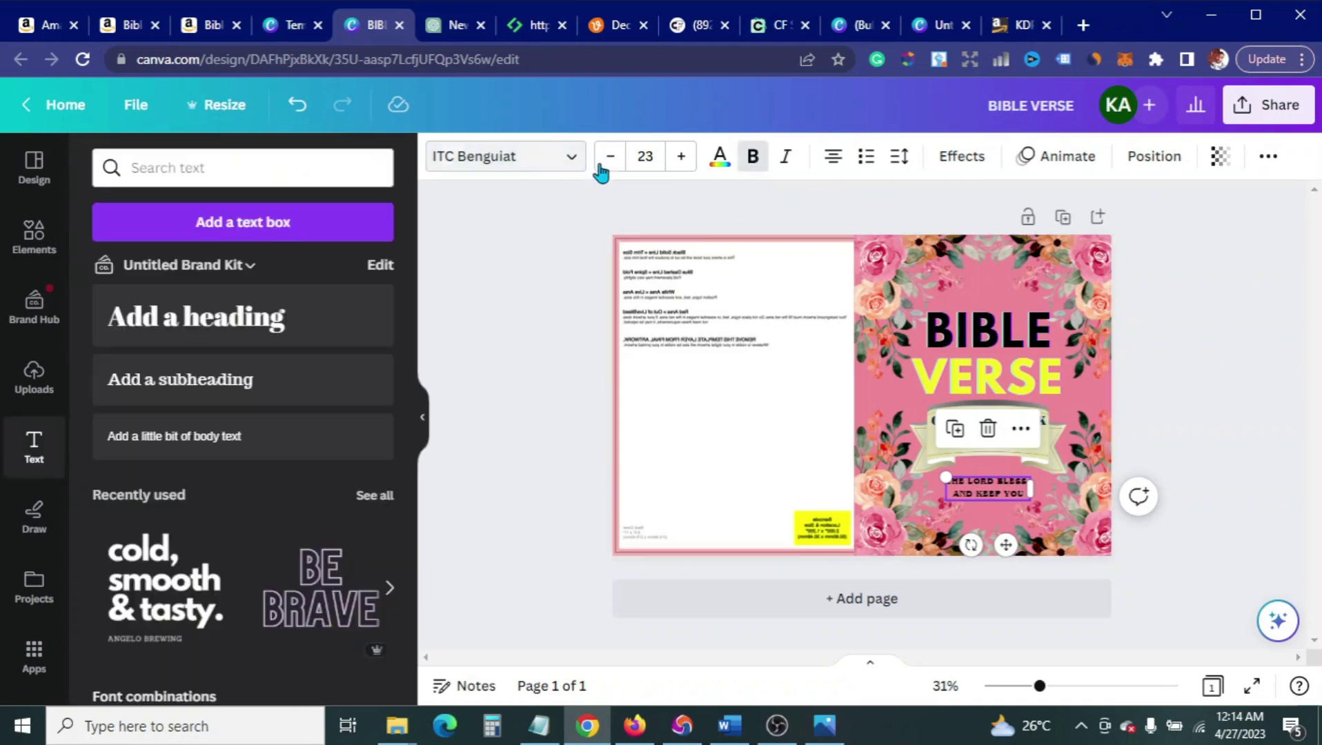
Step: Try yellow, orange, pink, white and dark green on the tagline text, then set its color back to black
{"action": "left_click", "coordinate": [718, 165]}
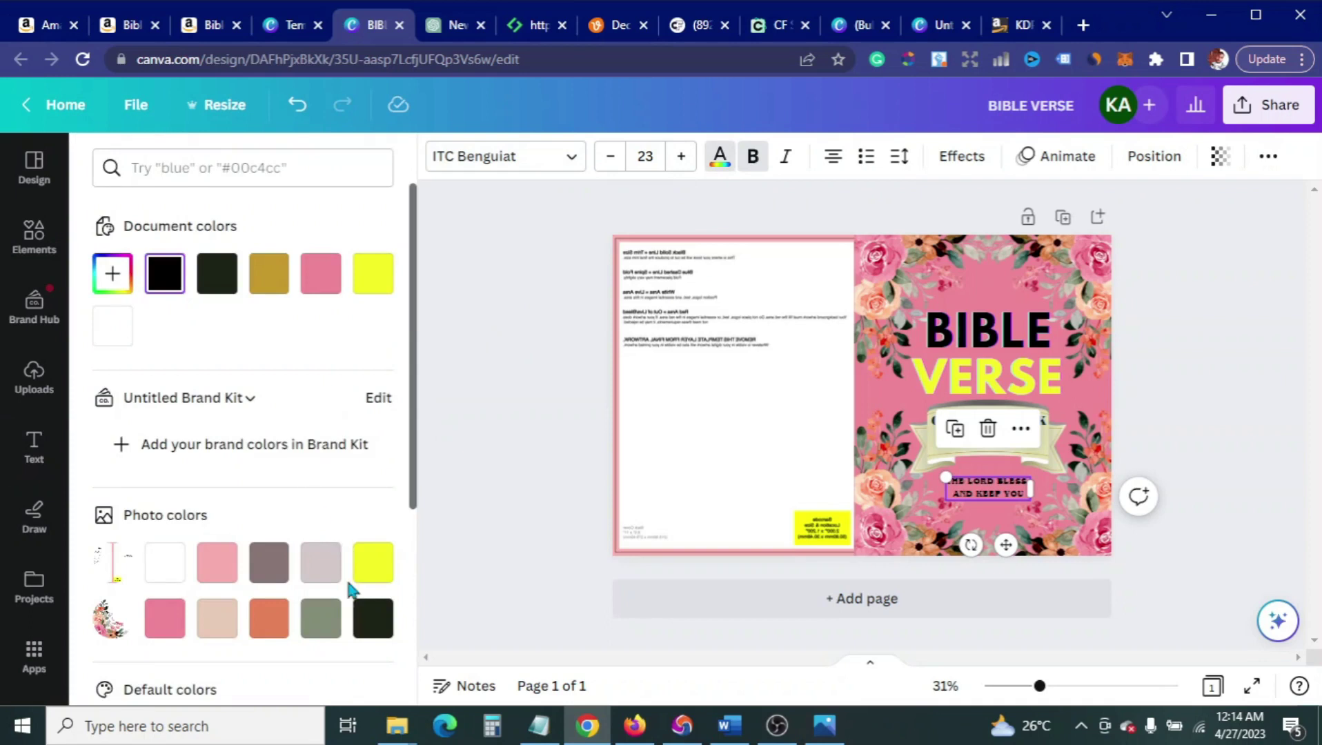
{"action": "left_click", "coordinate": [372, 571]}
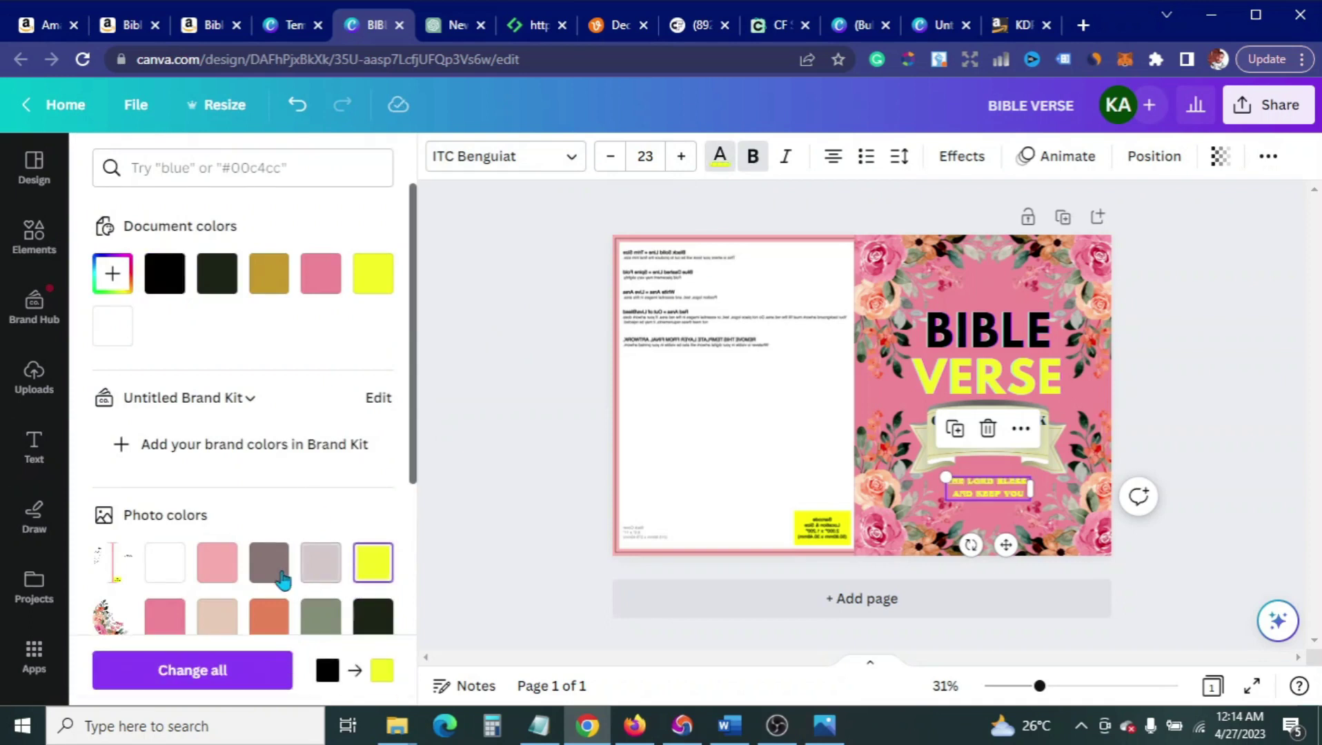
{"action": "scroll", "coordinate": [276, 583], "scroll_direction": "down", "scroll_amount": 3}
{"action": "left_click", "coordinate": [283, 436]}
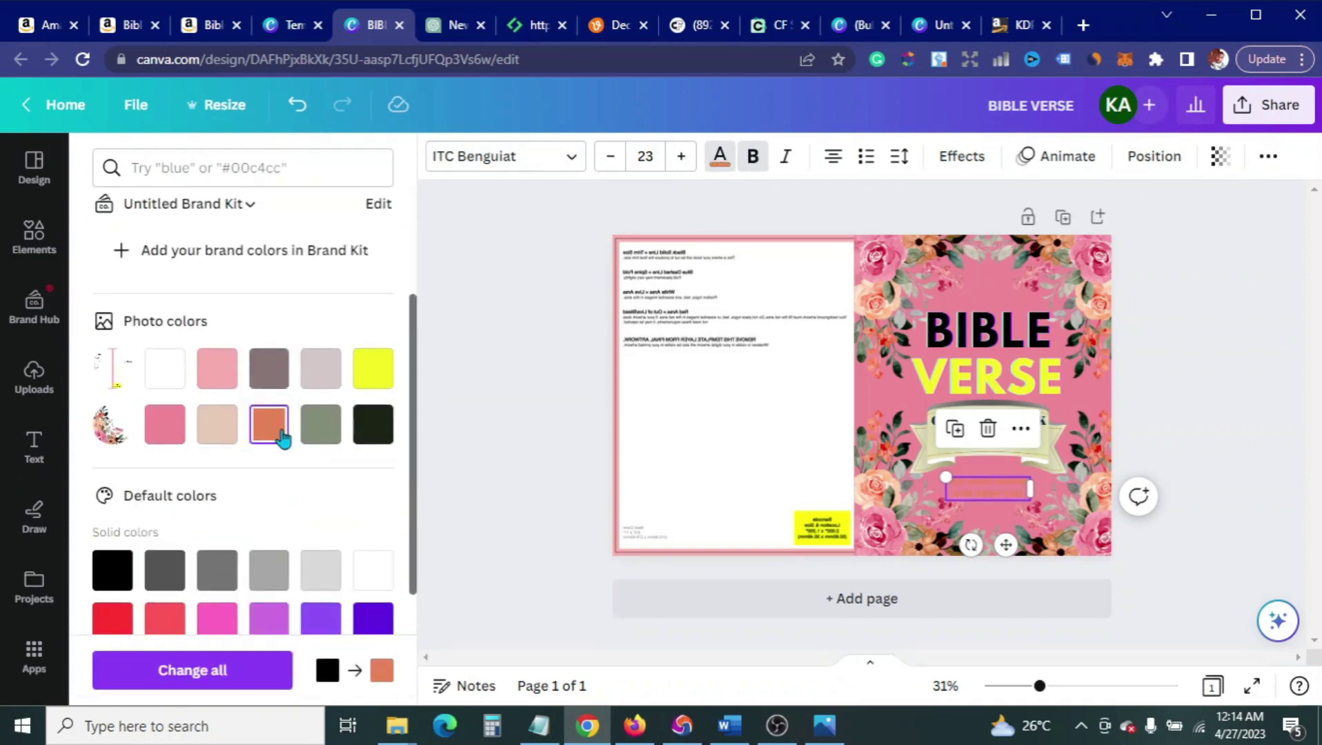
{"action": "left_click", "coordinate": [173, 435]}
{"action": "left_click", "coordinate": [159, 385]}
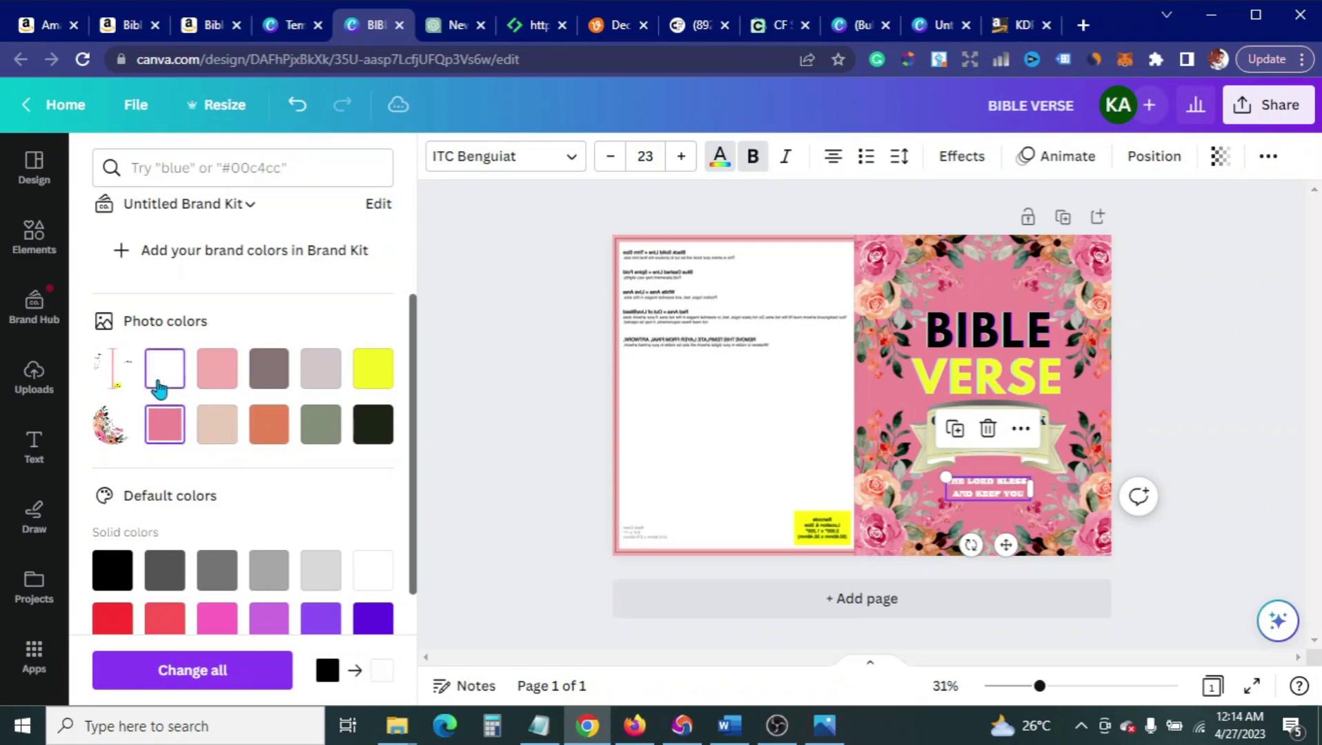
{"action": "left_click", "coordinate": [371, 432]}
{"action": "left_click", "coordinate": [113, 570]}
Step: Compare the Glitch, Outline and Lift text effects on the tagline and apply the Shadow effect
{"action": "left_click", "coordinate": [951, 157]}
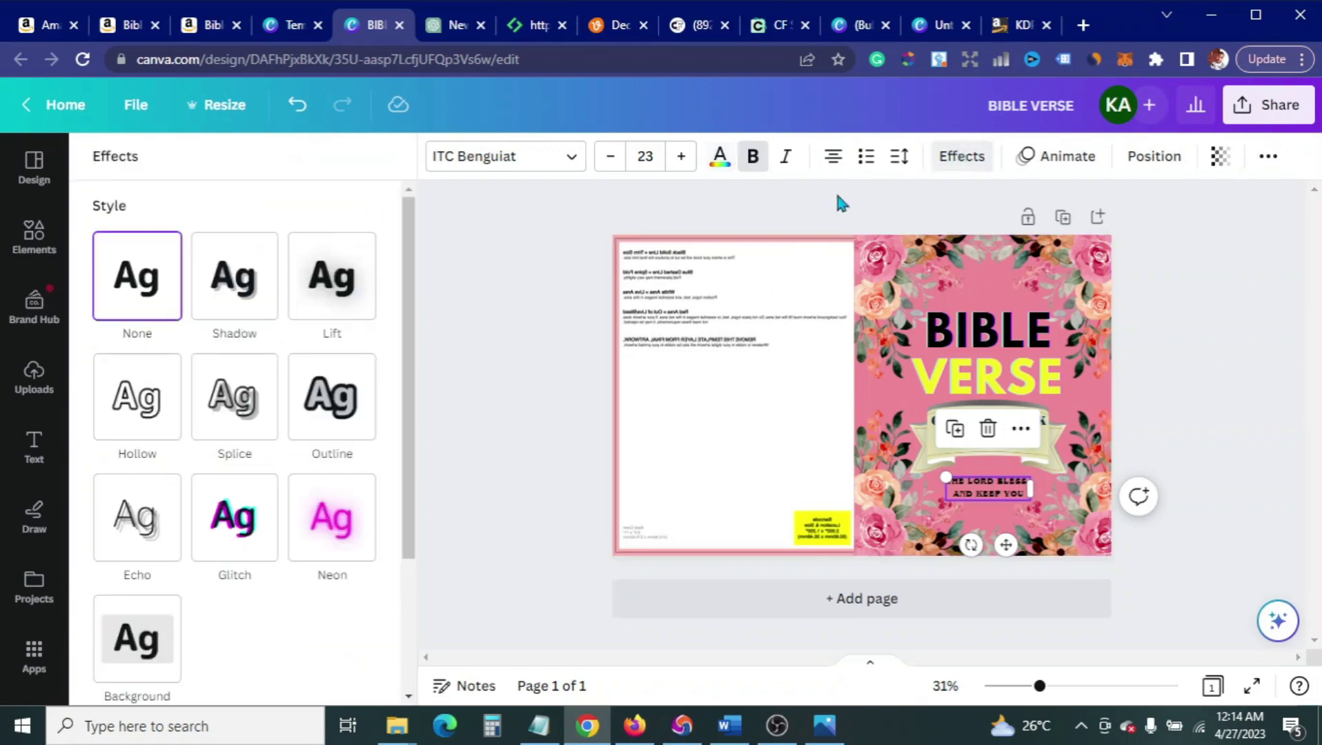
{"action": "left_click", "coordinate": [266, 516]}
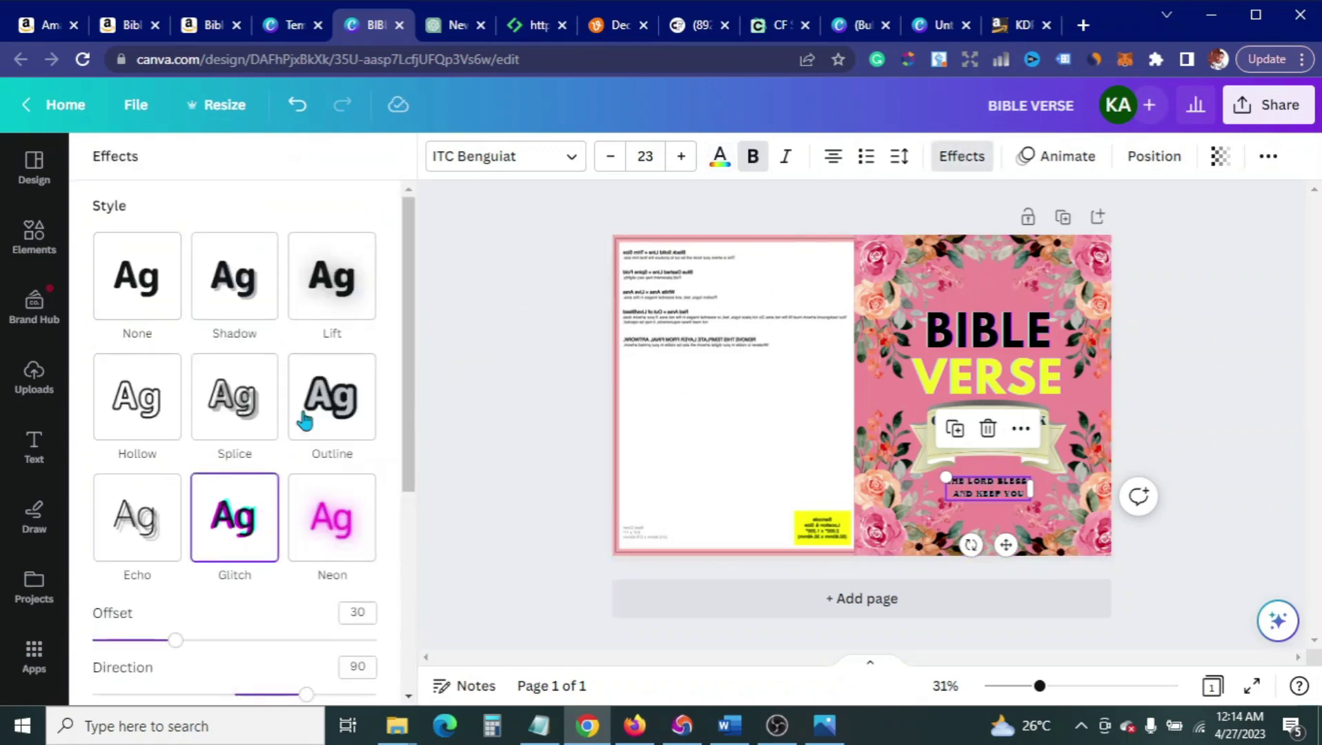
{"action": "left_click", "coordinate": [304, 420]}
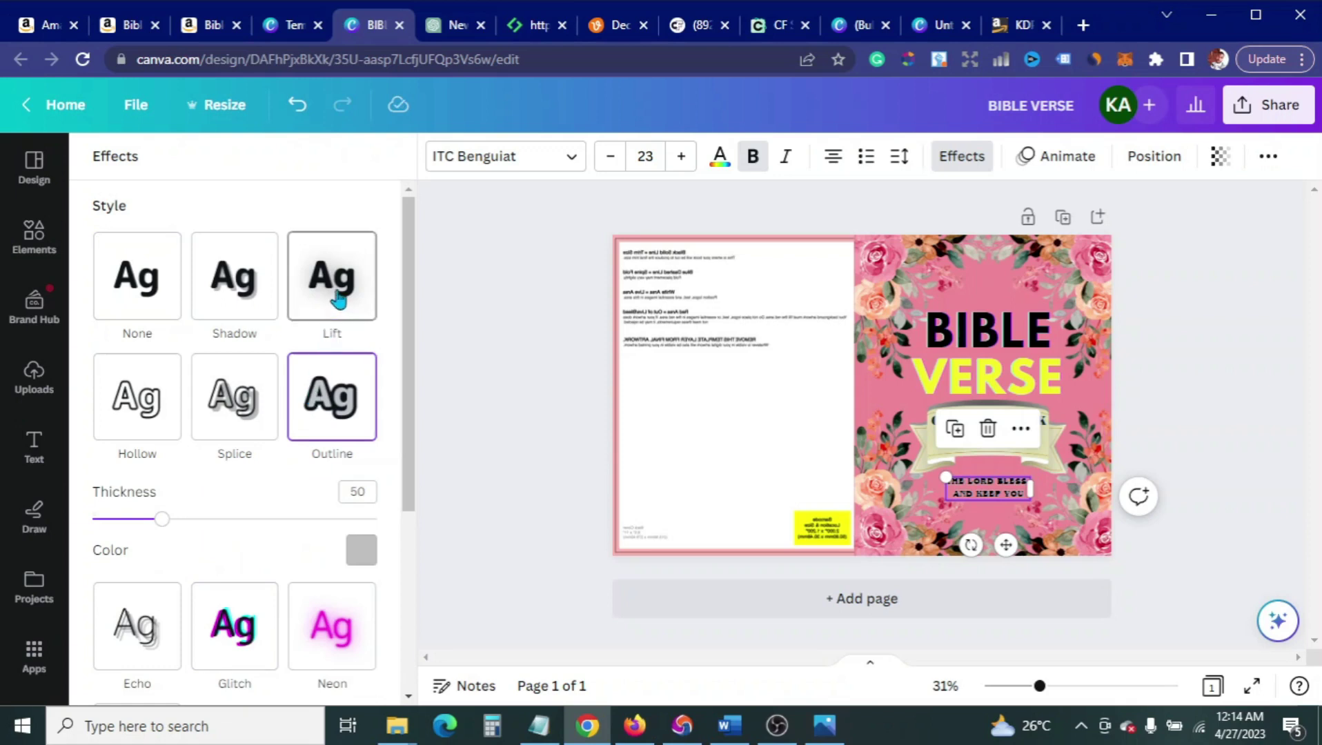
{"action": "left_click", "coordinate": [336, 296]}
{"action": "left_click", "coordinate": [267, 293]}
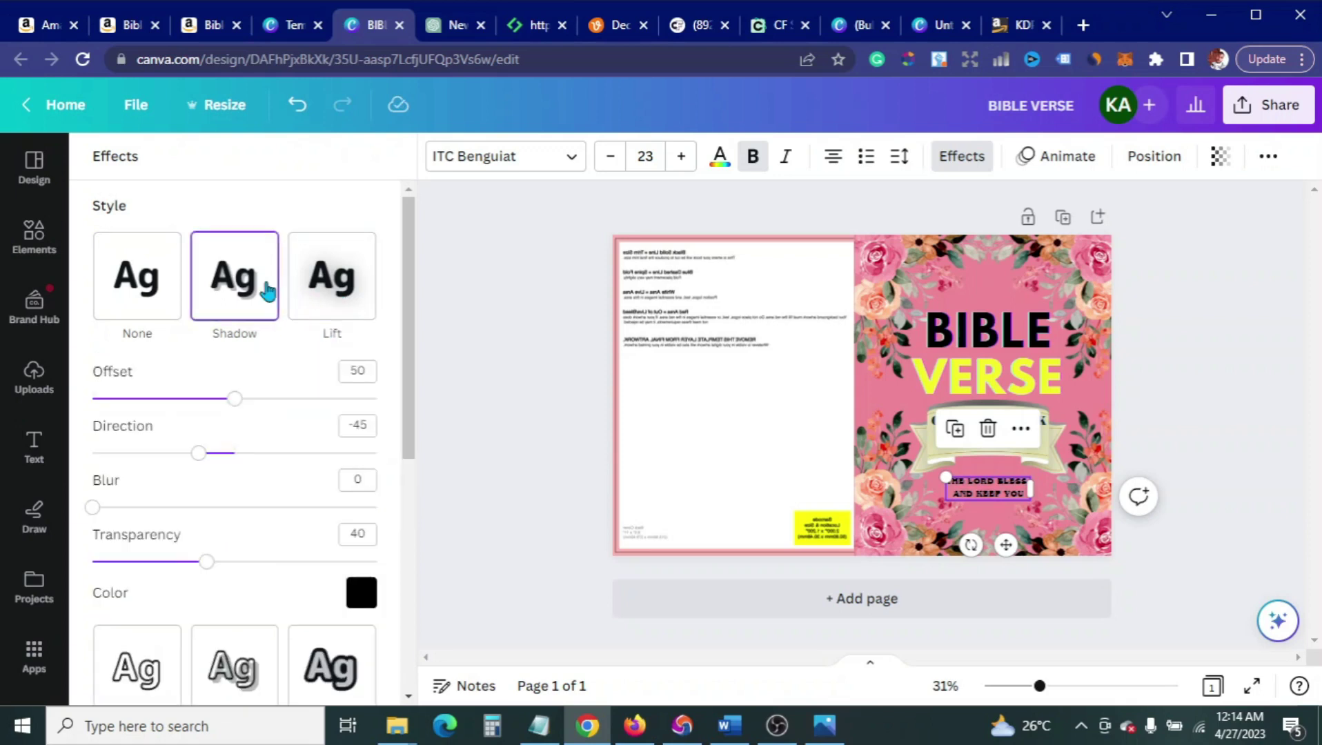
{"action": "left_click", "coordinate": [512, 291]}
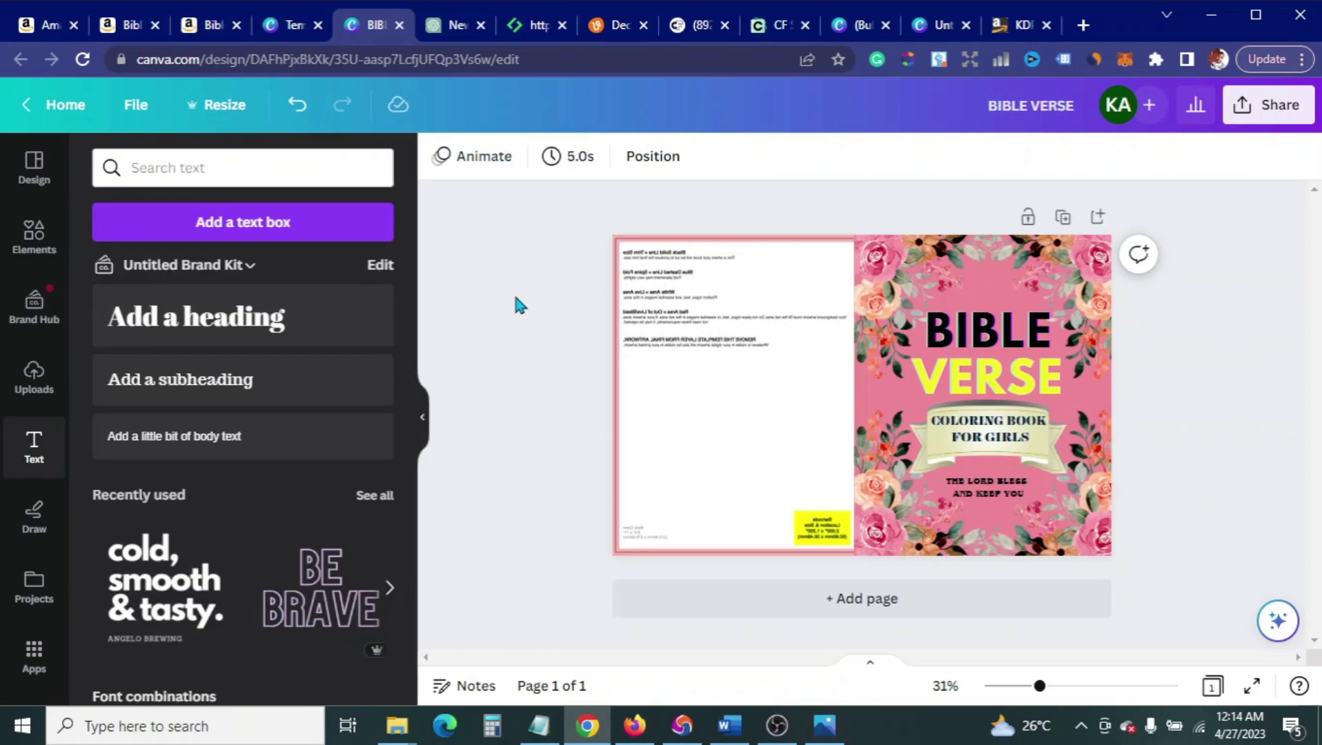
Step: Move the tagline slightly up toward the ribbon and set its font size to 24
{"action": "left_click", "coordinate": [965, 504]}
{"action": "left_click_drag", "start_coordinate": [968, 502], "coordinate": [968, 496]}
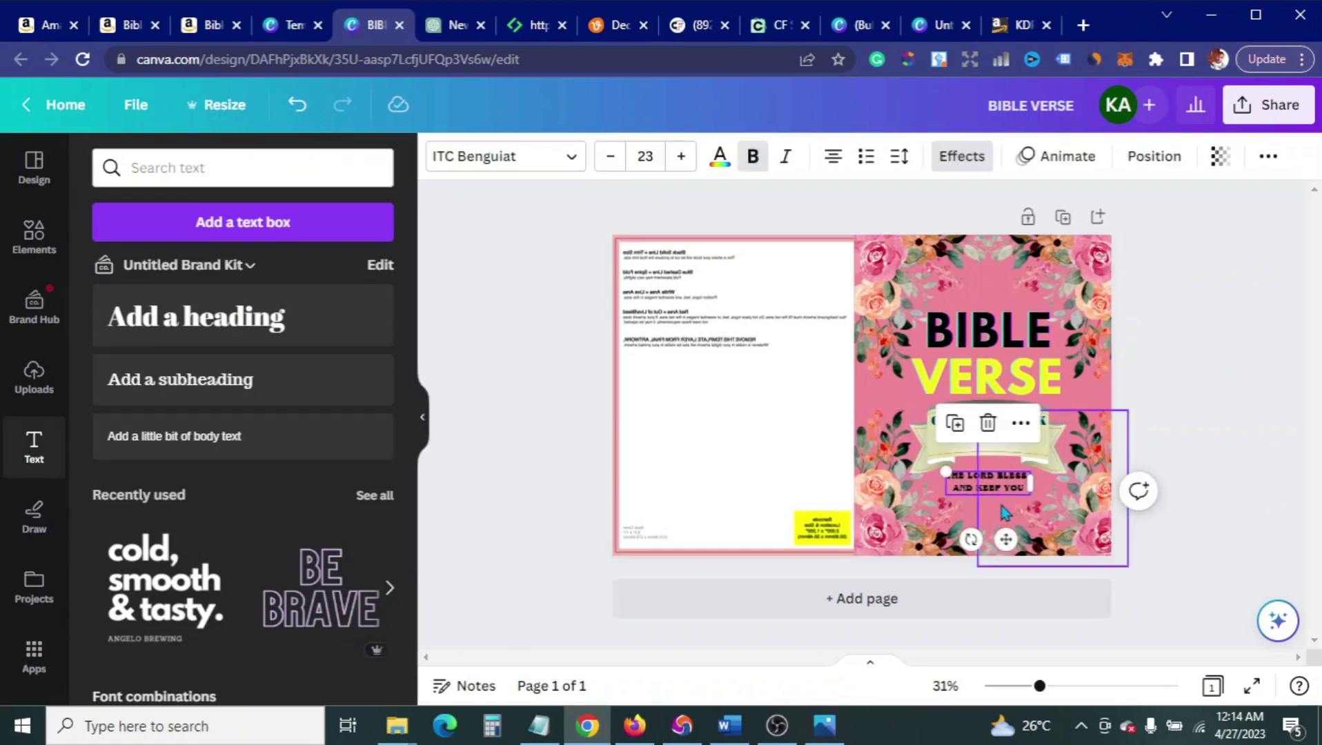
{"action": "left_click", "coordinate": [510, 509]}
{"action": "left_click", "coordinate": [990, 489]}
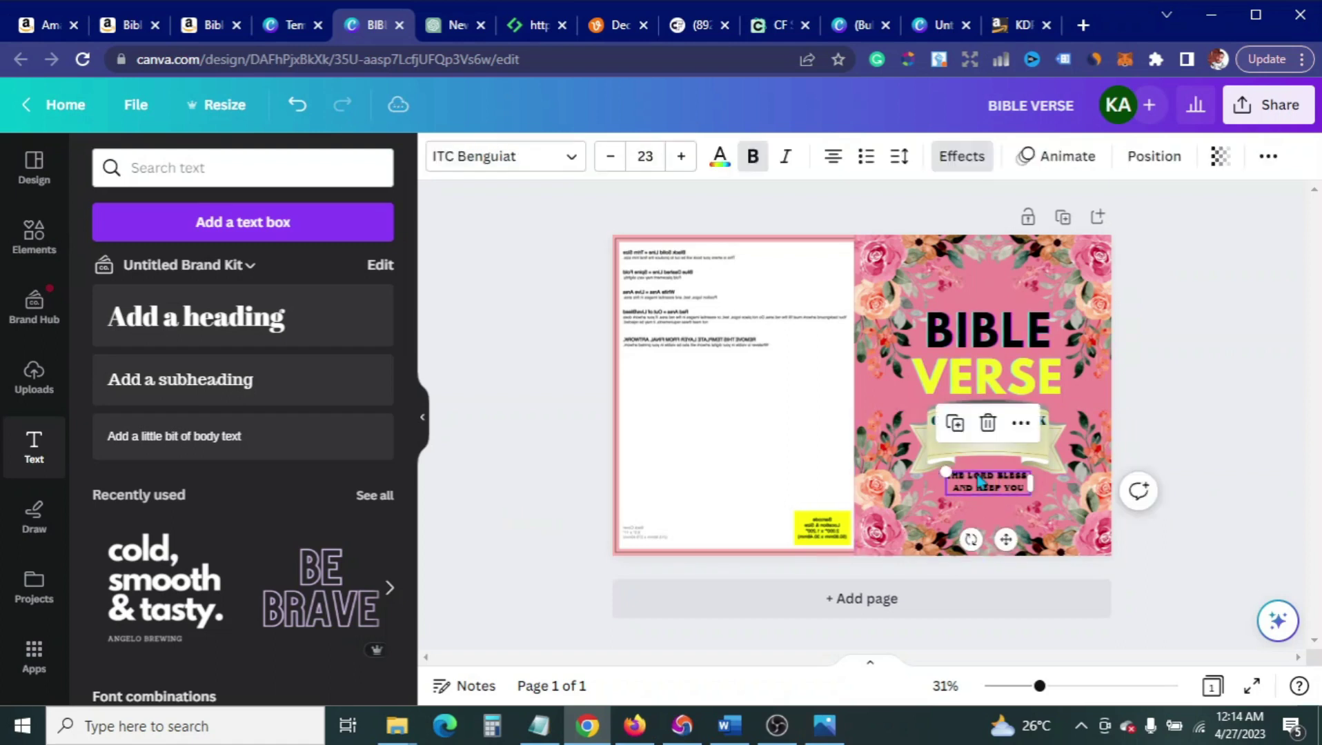
{"action": "left_click", "coordinate": [681, 158]}
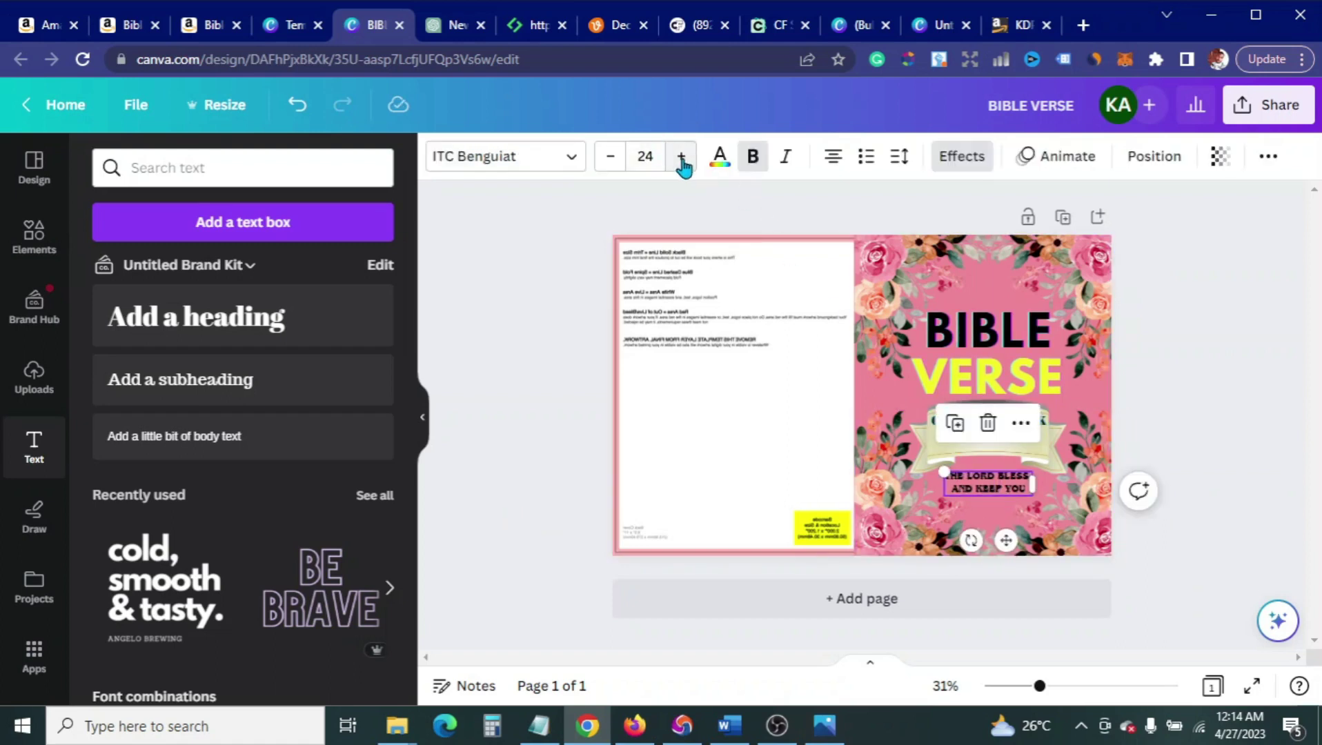
Step: Try the Jonathan and Intro Script fonts on the tagline and settle on Knockout Welterweight
{"action": "left_click", "coordinate": [575, 160]}
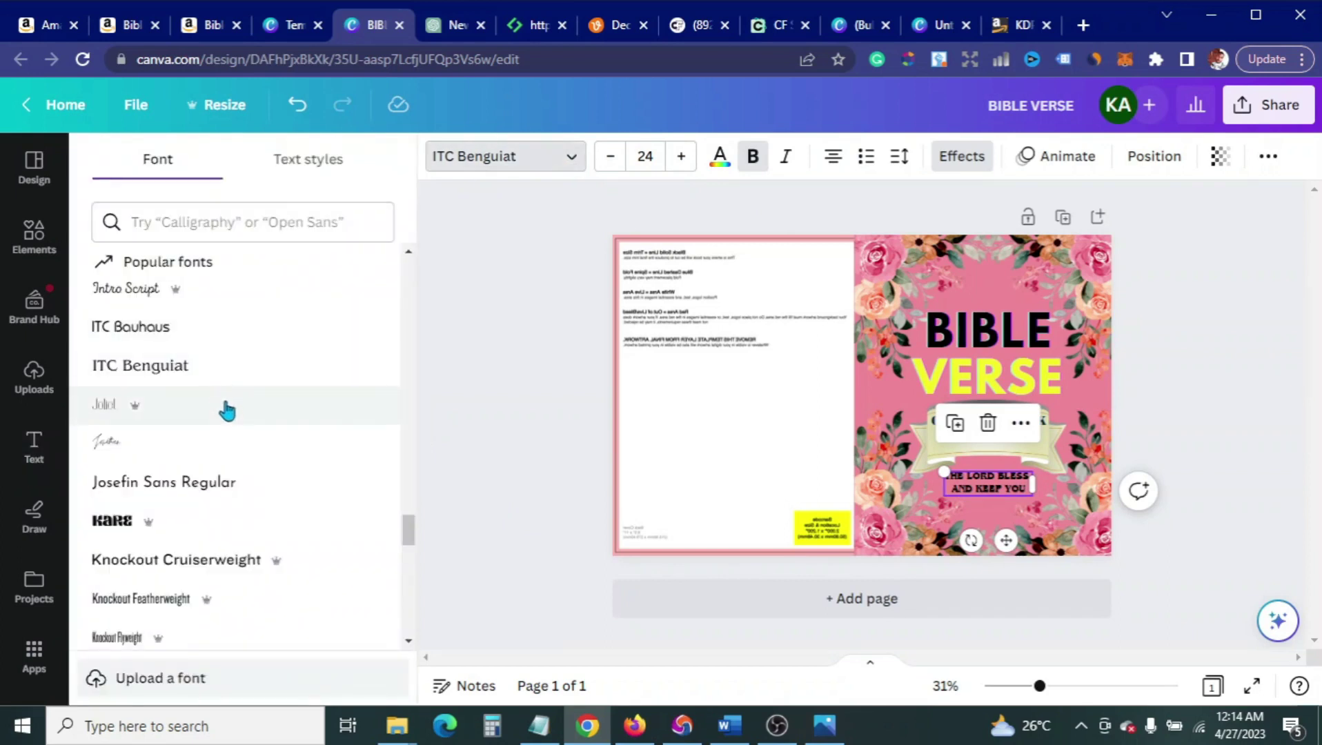
{"action": "left_click", "coordinate": [221, 445]}
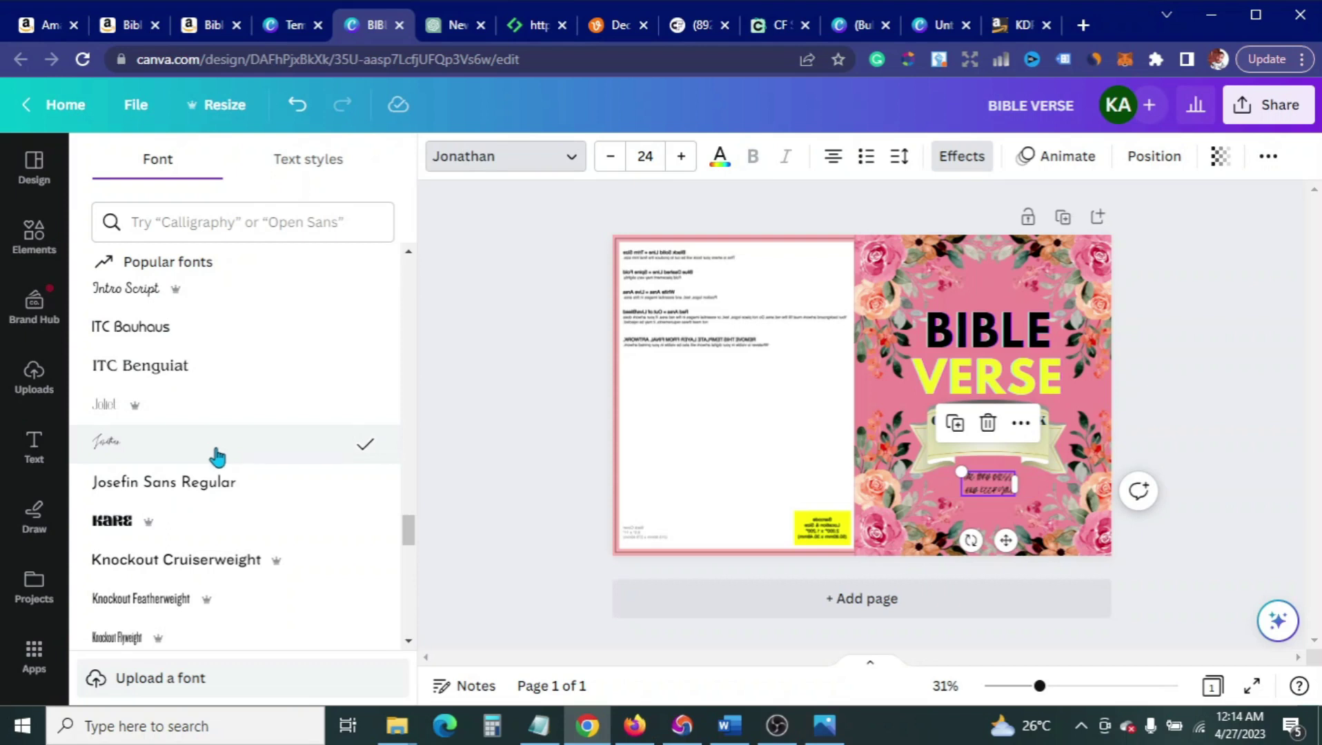
{"action": "left_click", "coordinate": [200, 305]}
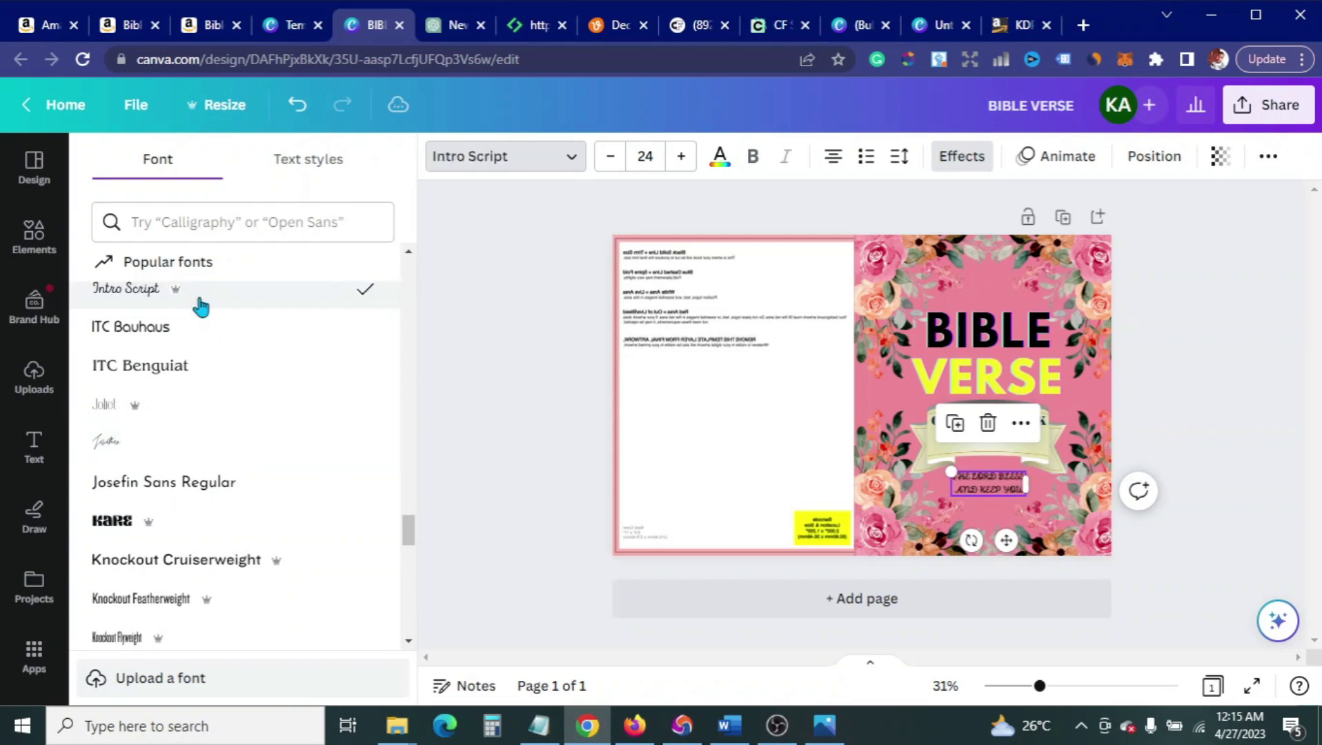
{"action": "scroll", "coordinate": [271, 466], "scroll_direction": "down", "scroll_amount": 5}
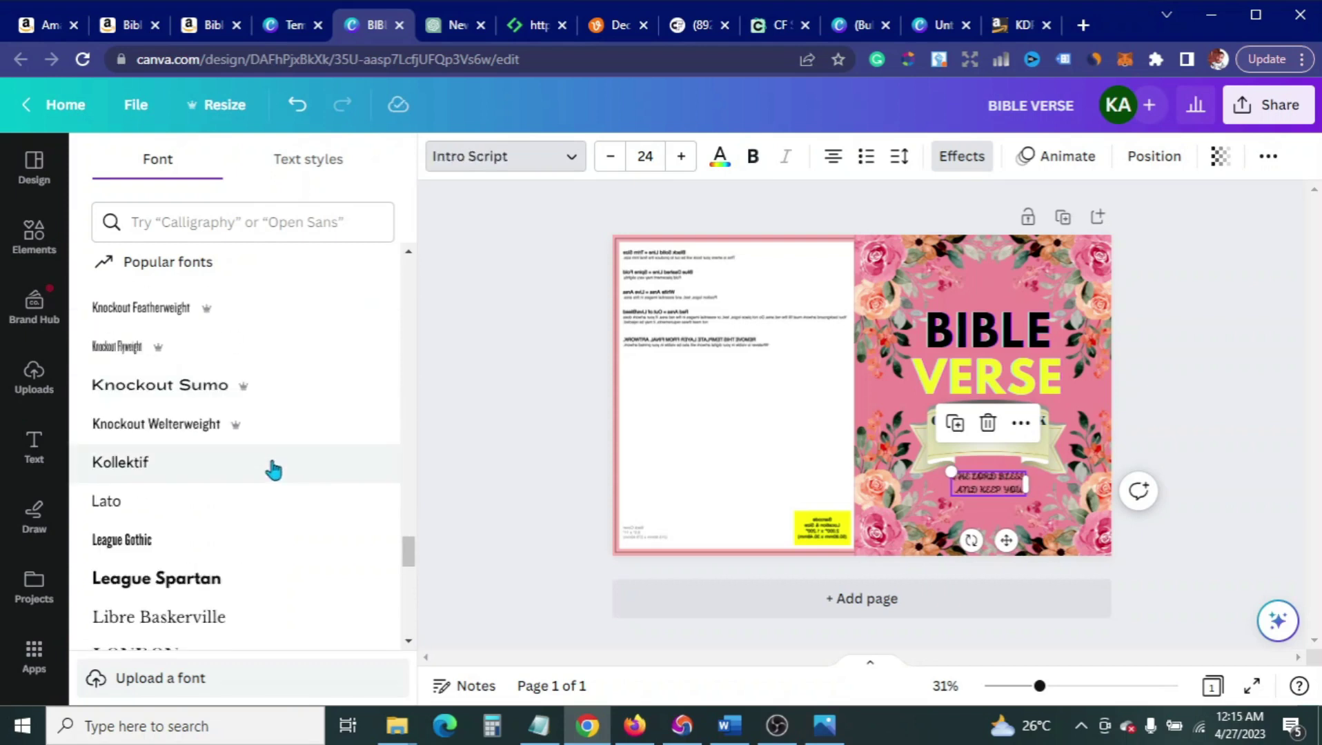
{"action": "left_click", "coordinate": [263, 339]}
{"action": "left_click", "coordinate": [261, 435]}
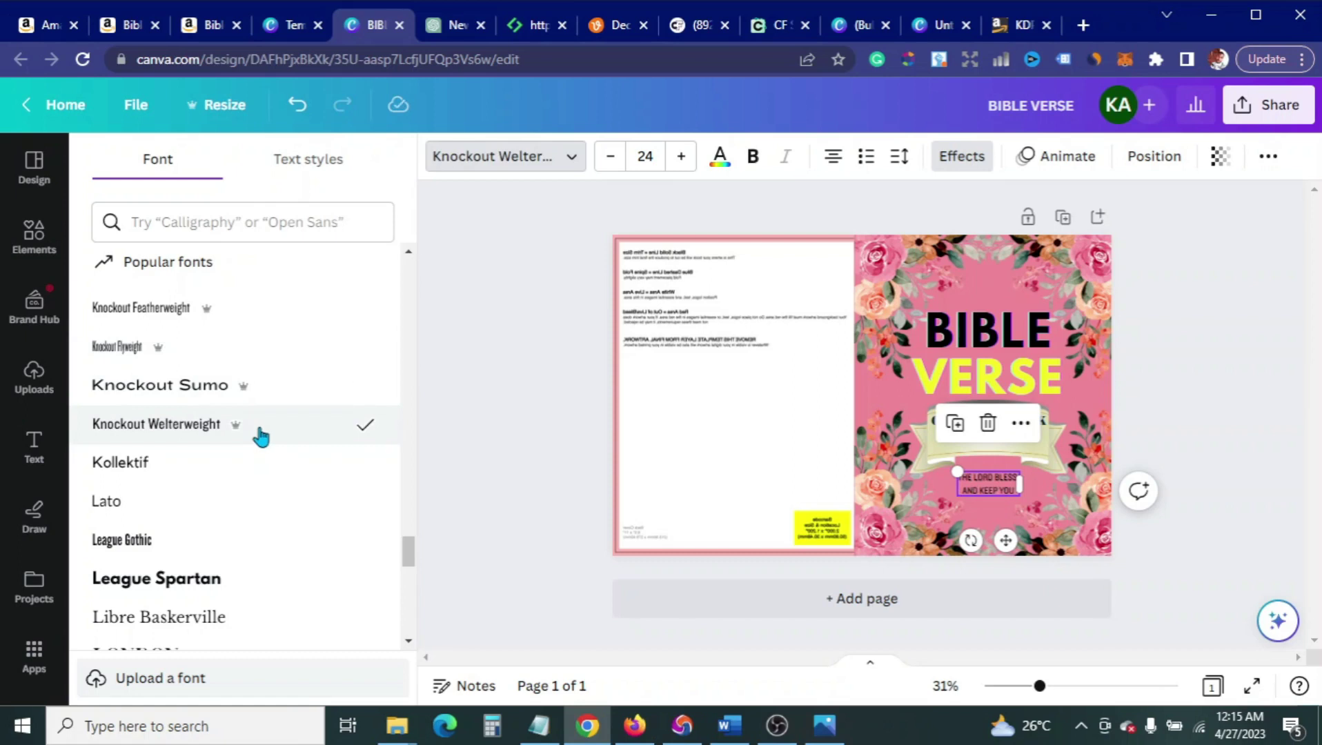
Step: Widen the tagline's letter spacing and slightly tighten its line spacing
{"action": "left_click", "coordinate": [901, 157]}
{"action": "left_click_drag", "start_coordinate": [965, 245], "coordinate": [996, 241]}
{"action": "left_click_drag", "start_coordinate": [1017, 298], "coordinate": [1010, 297]}
{"action": "left_click_drag", "start_coordinate": [994, 242], "coordinate": [1001, 241]}
{"action": "key", "text": "Escape"}
{"action": "key", "text": "Escape"}
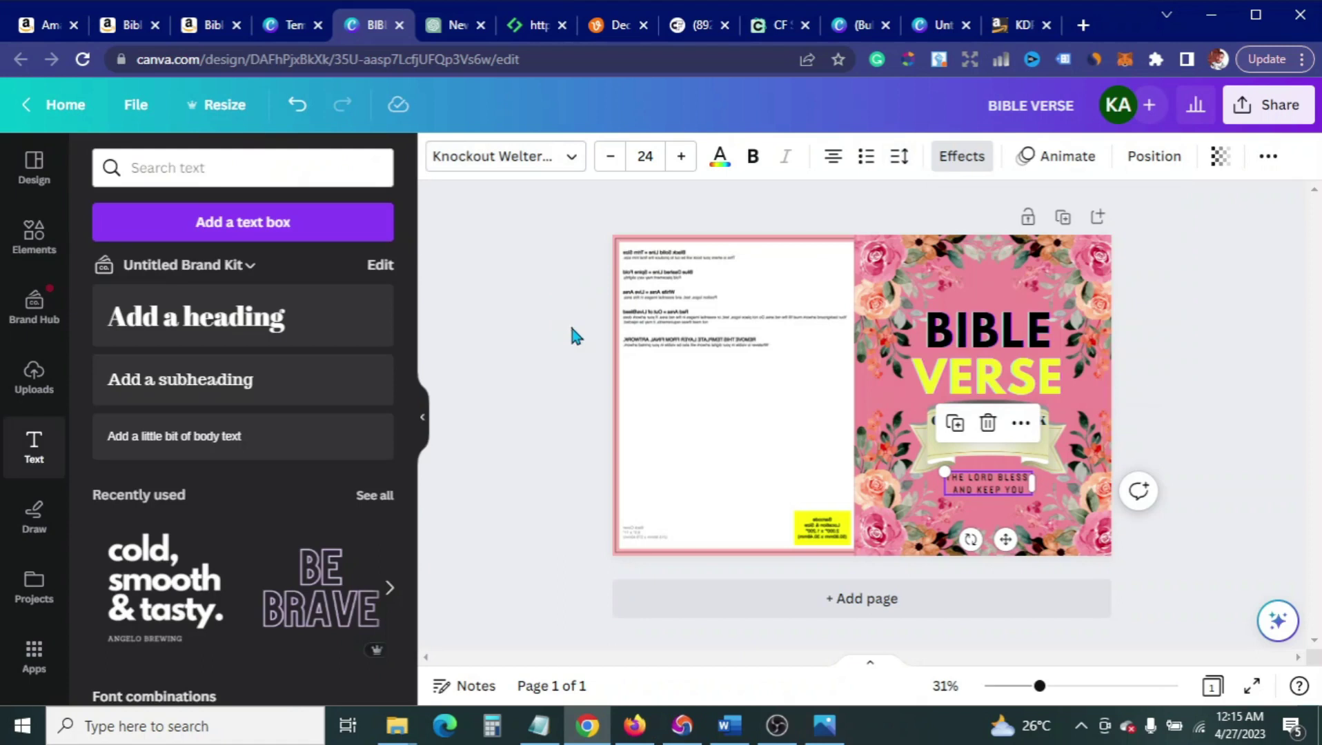
{"action": "key", "text": "Escape"}
Step: Set the tagline's font size to 25 and make it bold
{"action": "left_click", "coordinate": [970, 487]}
{"action": "left_click", "coordinate": [683, 158]}
{"action": "left_click", "coordinate": [752, 157]}
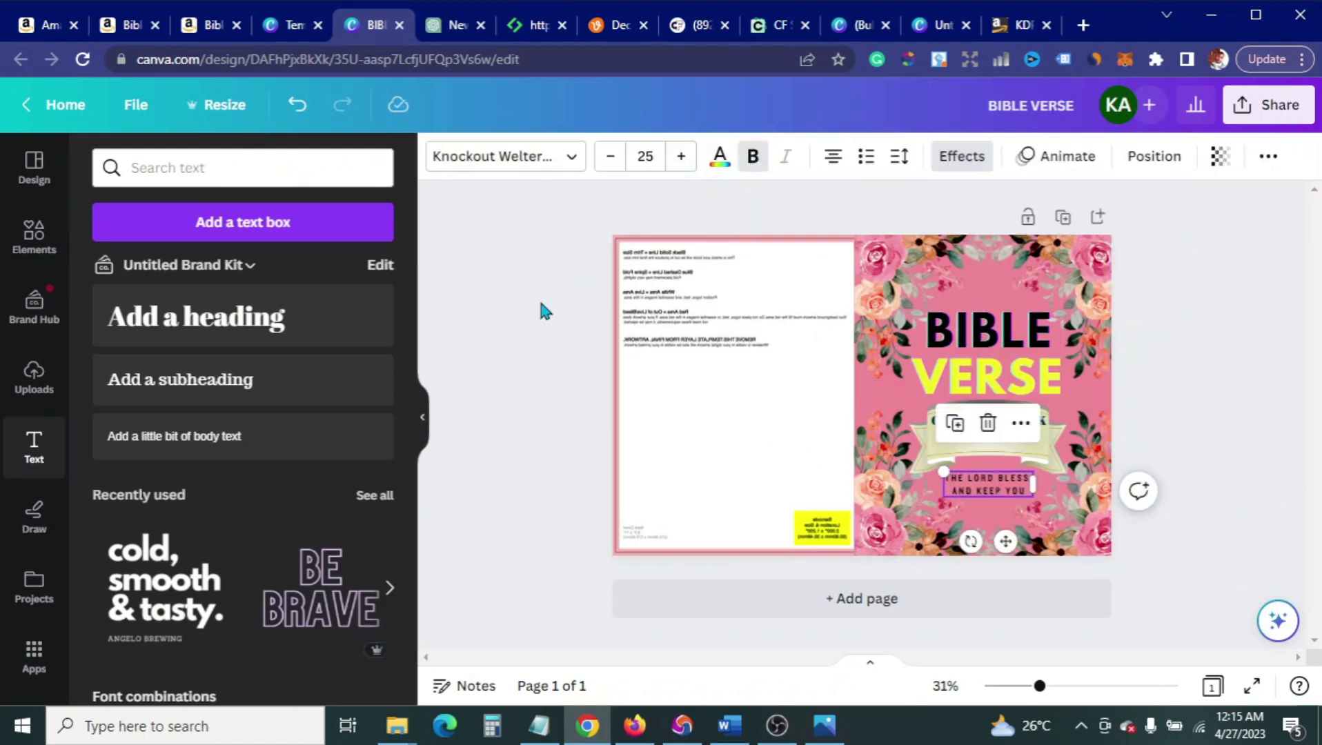
{"action": "left_click", "coordinate": [504, 371]}
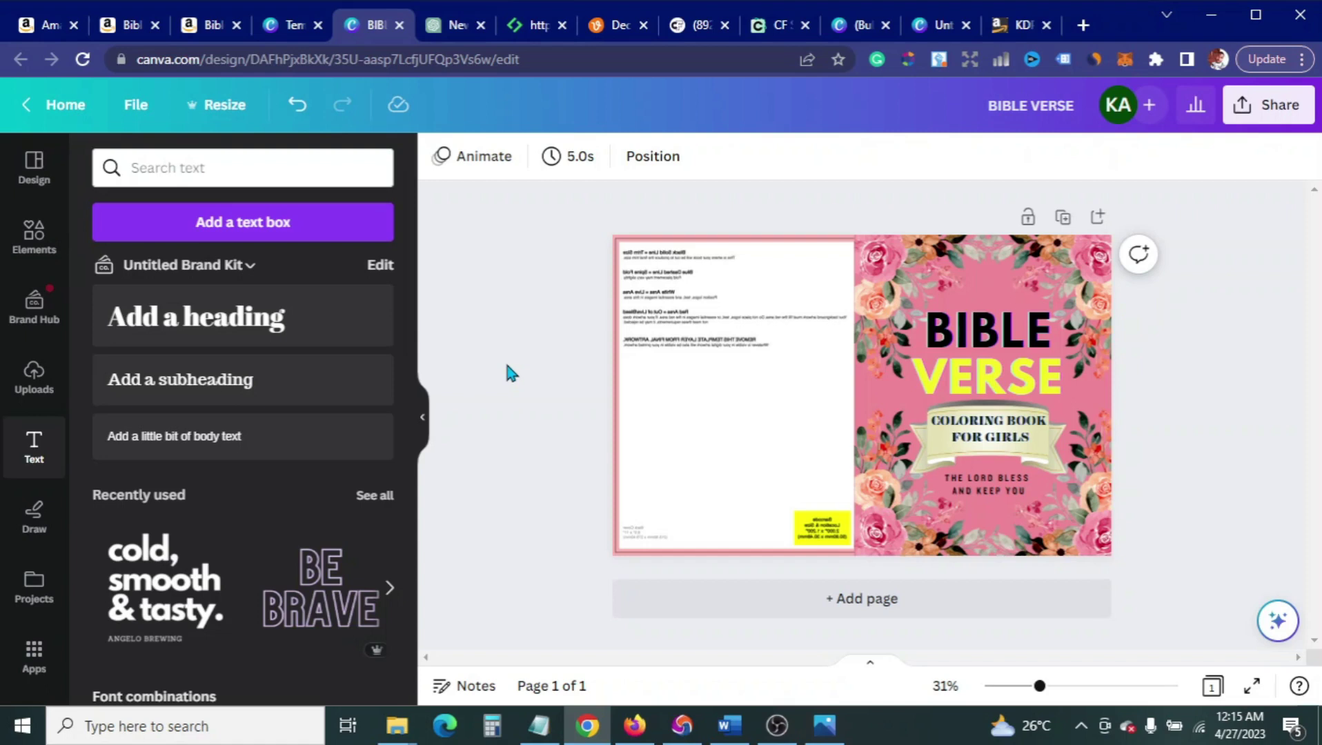
Step: Shift the "COLORING BOOK FOR GIRLS" subtitle slightly down on the ribbon
{"action": "left_click", "coordinate": [984, 445]}
{"action": "left_click_drag", "start_coordinate": [985, 452], "coordinate": [986, 453]}
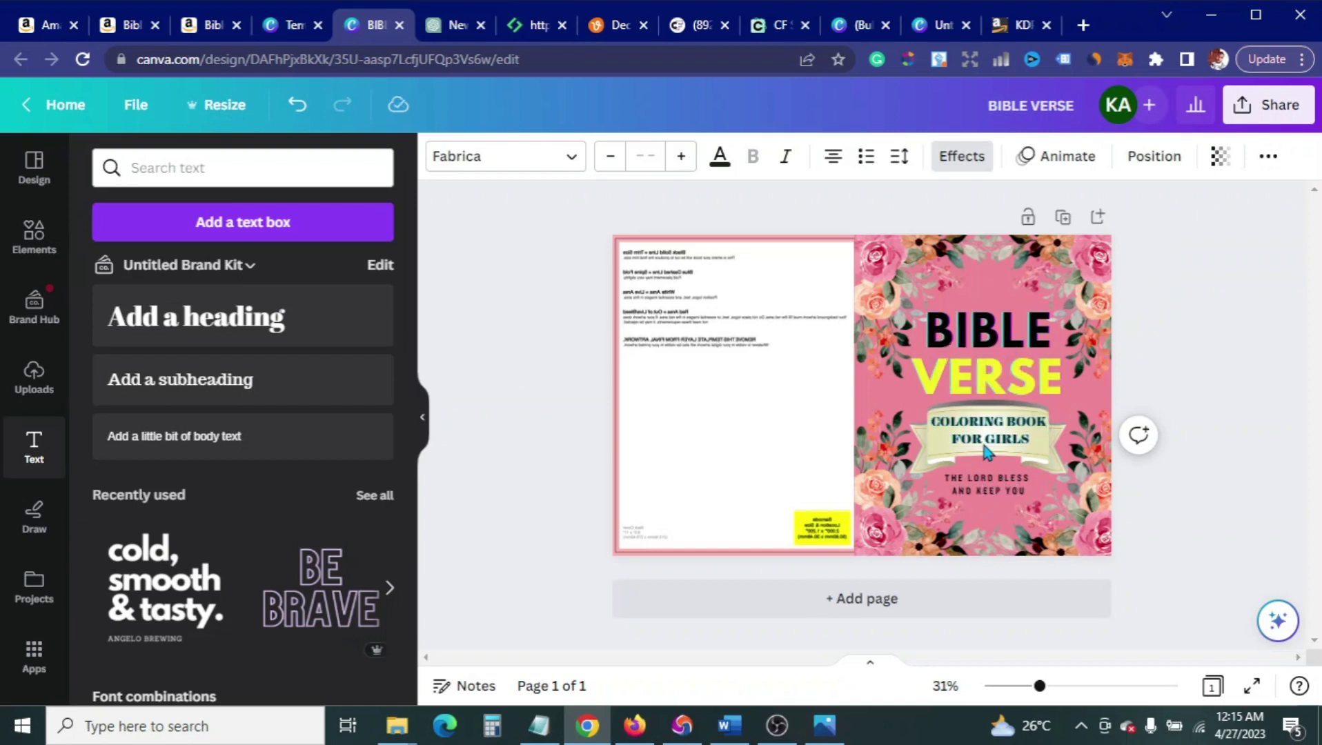
{"action": "left_click", "coordinate": [540, 434]}
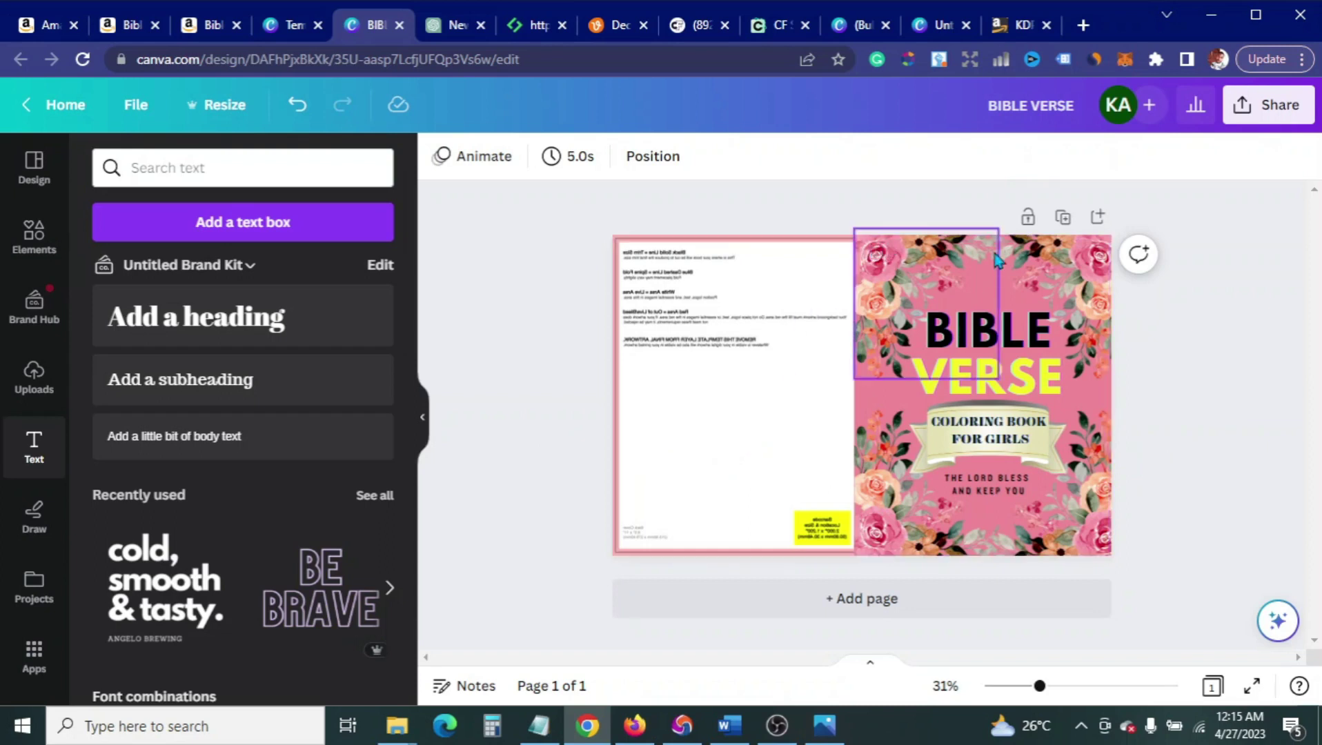
{"action": "left_click", "coordinate": [974, 345]}
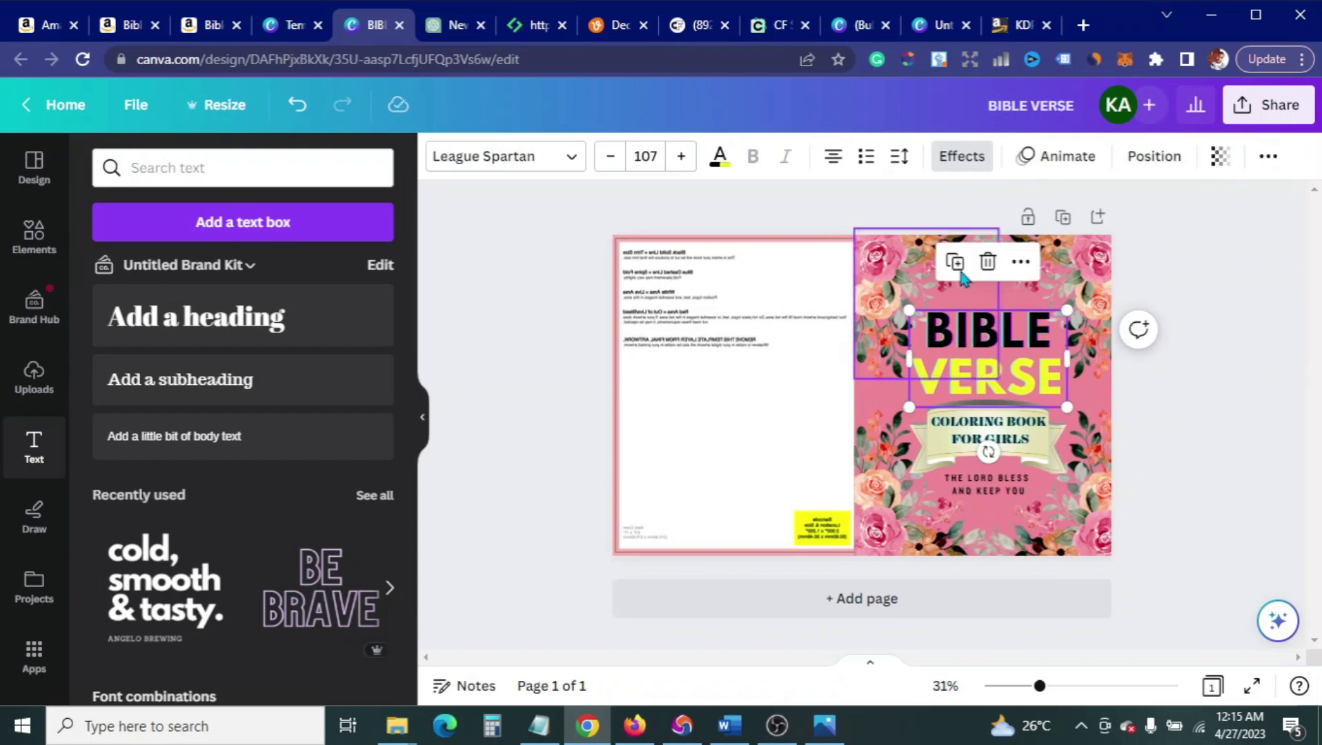
{"action": "left_click", "coordinate": [1145, 161]}
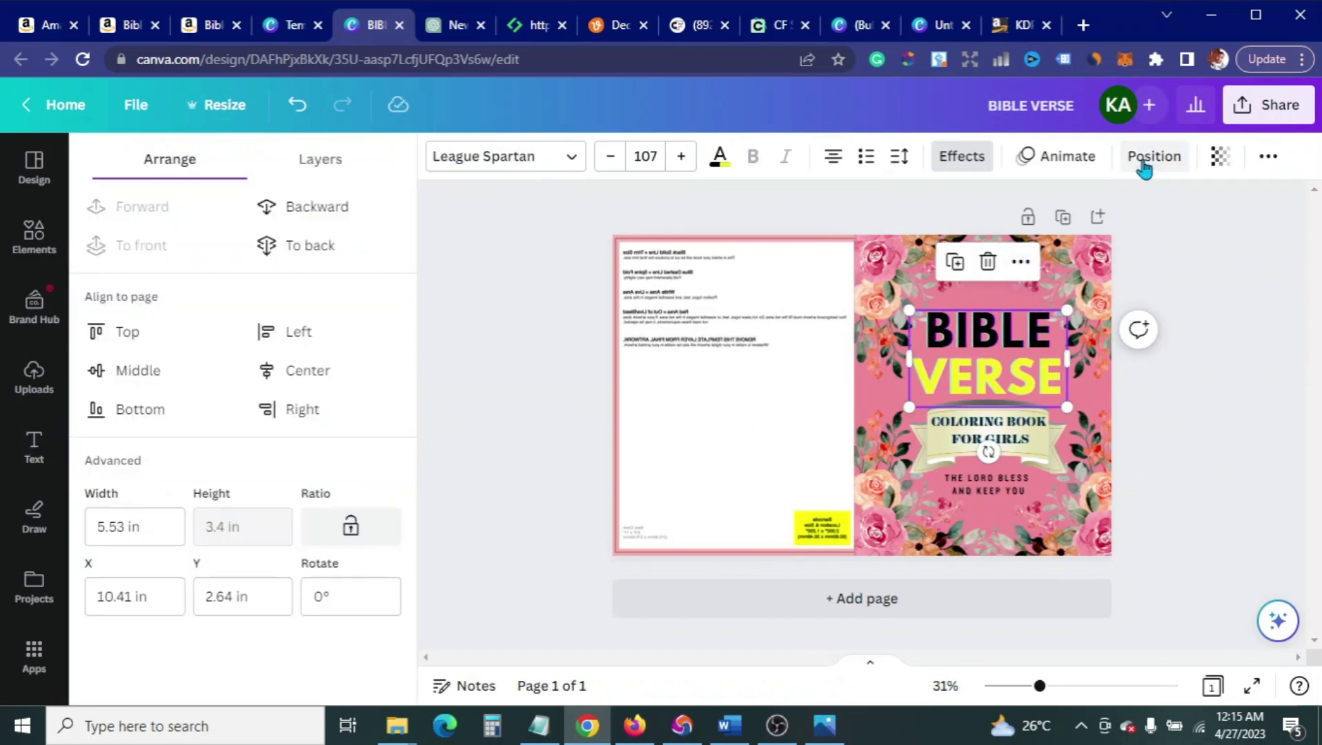
{"action": "left_click", "coordinate": [488, 272]}
{"action": "left_click", "coordinate": [488, 272]}
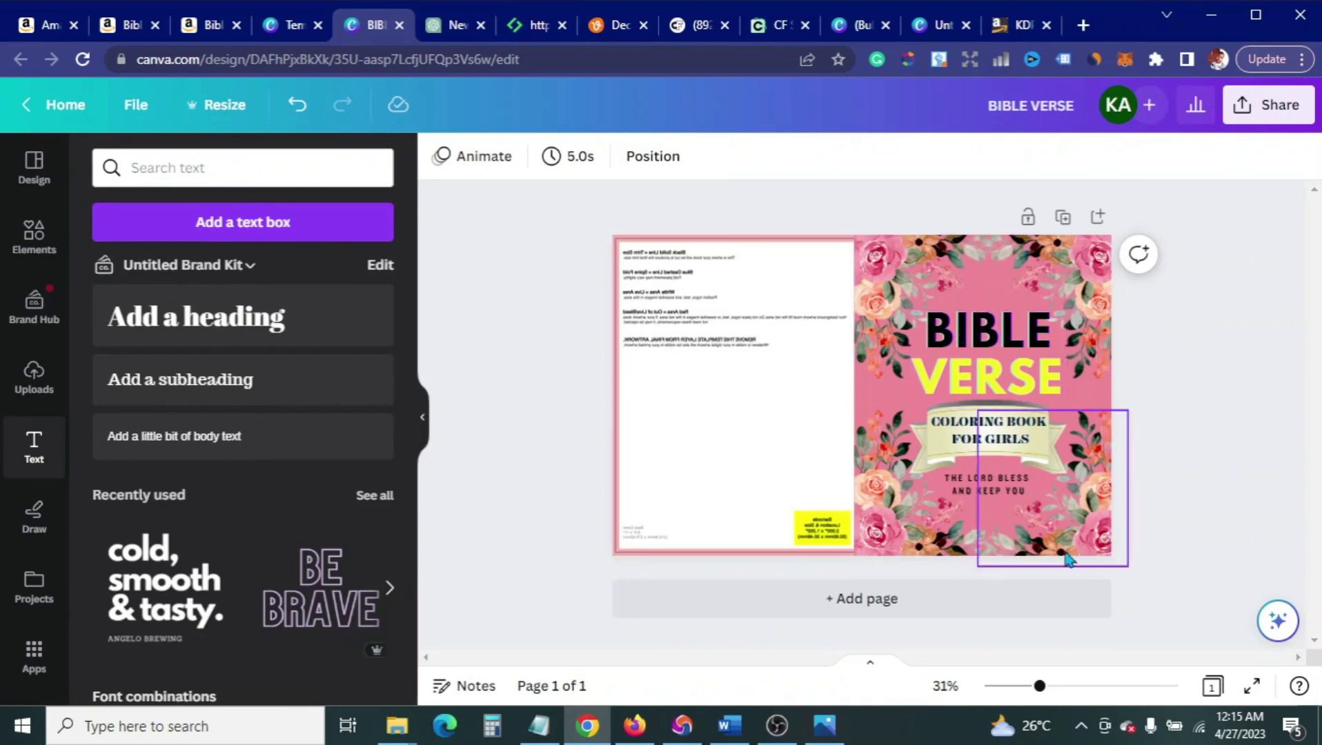
{"action": "left_click", "coordinate": [670, 401]}
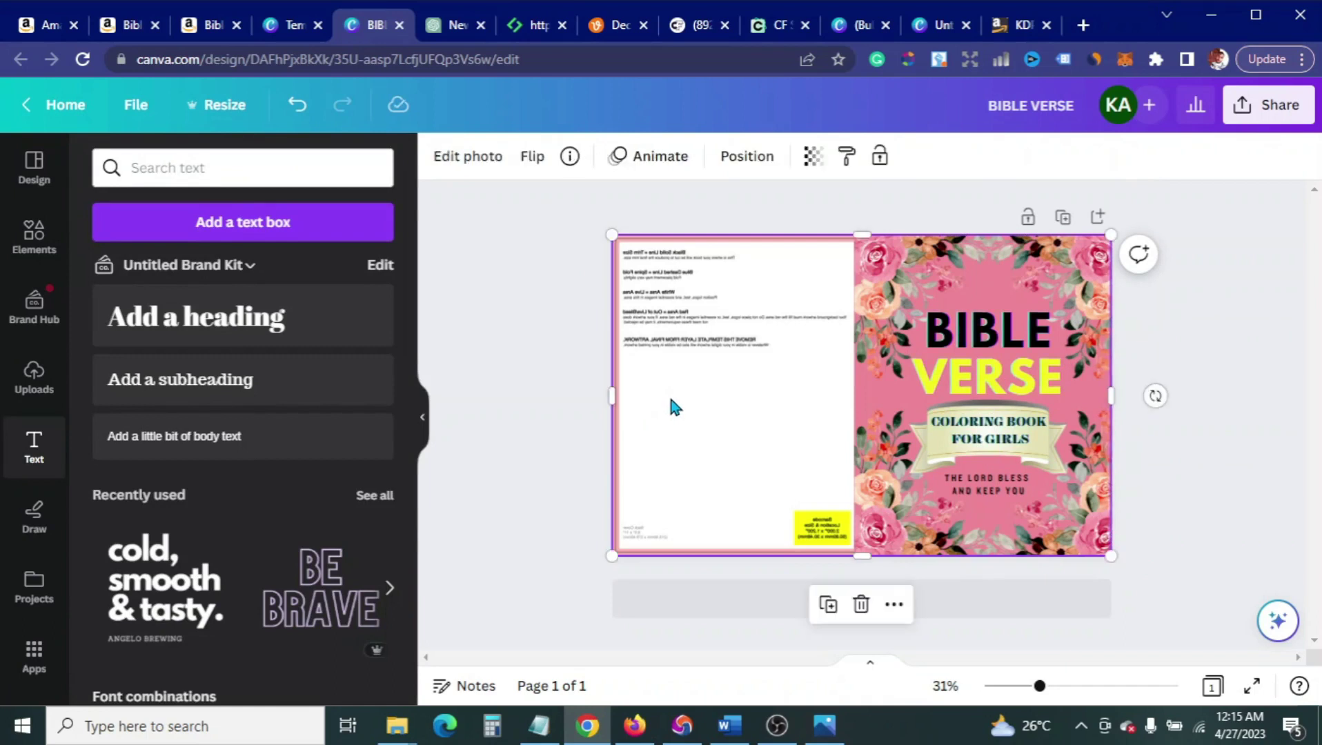
{"action": "left_click", "coordinate": [520, 408]}
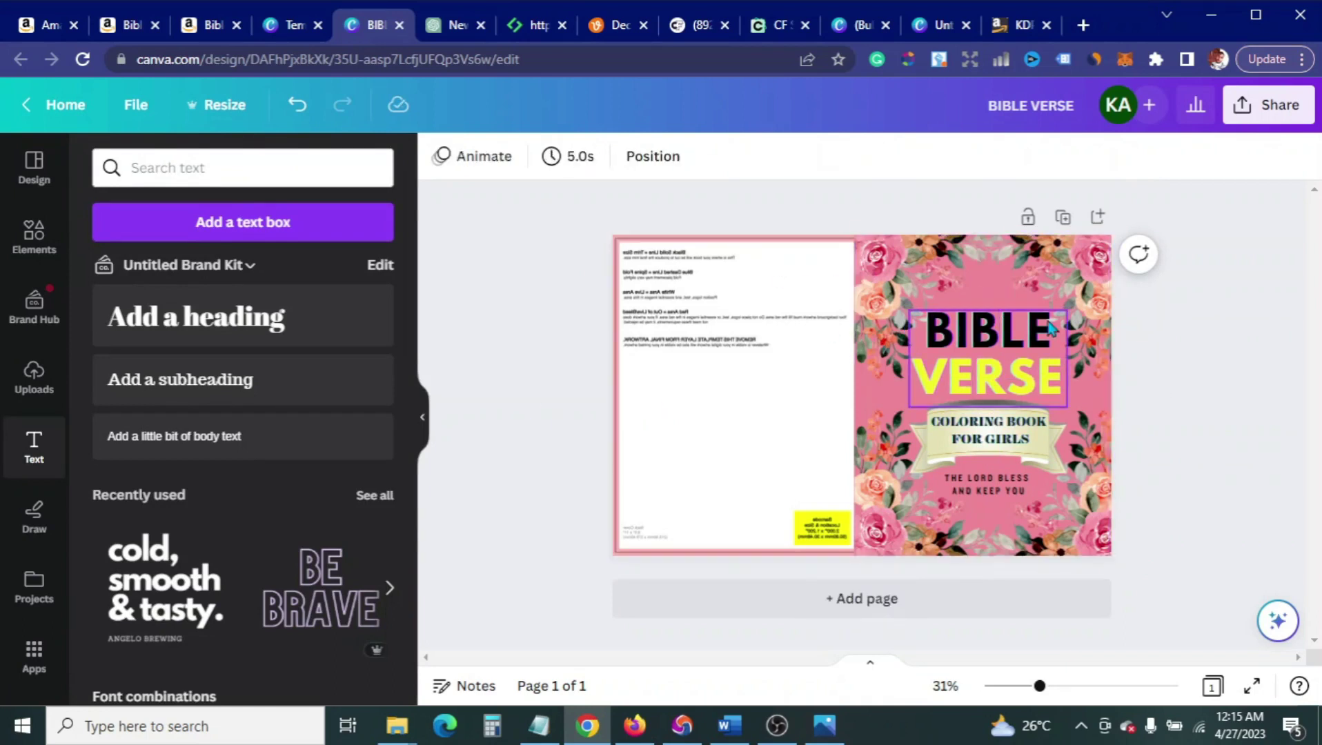
{"action": "left_click_drag", "start_coordinate": [901, 202], "coordinate": [1259, 538]}
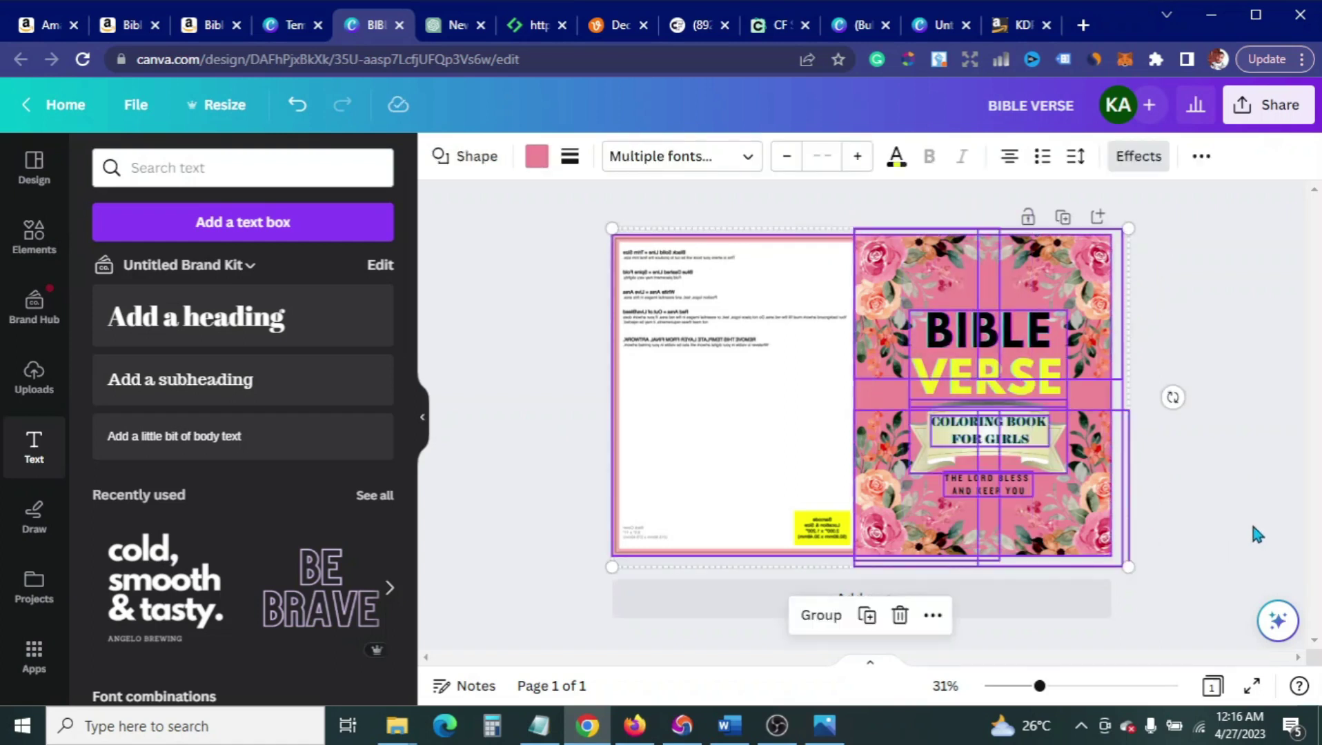
{"action": "left_click", "coordinate": [1250, 519]}
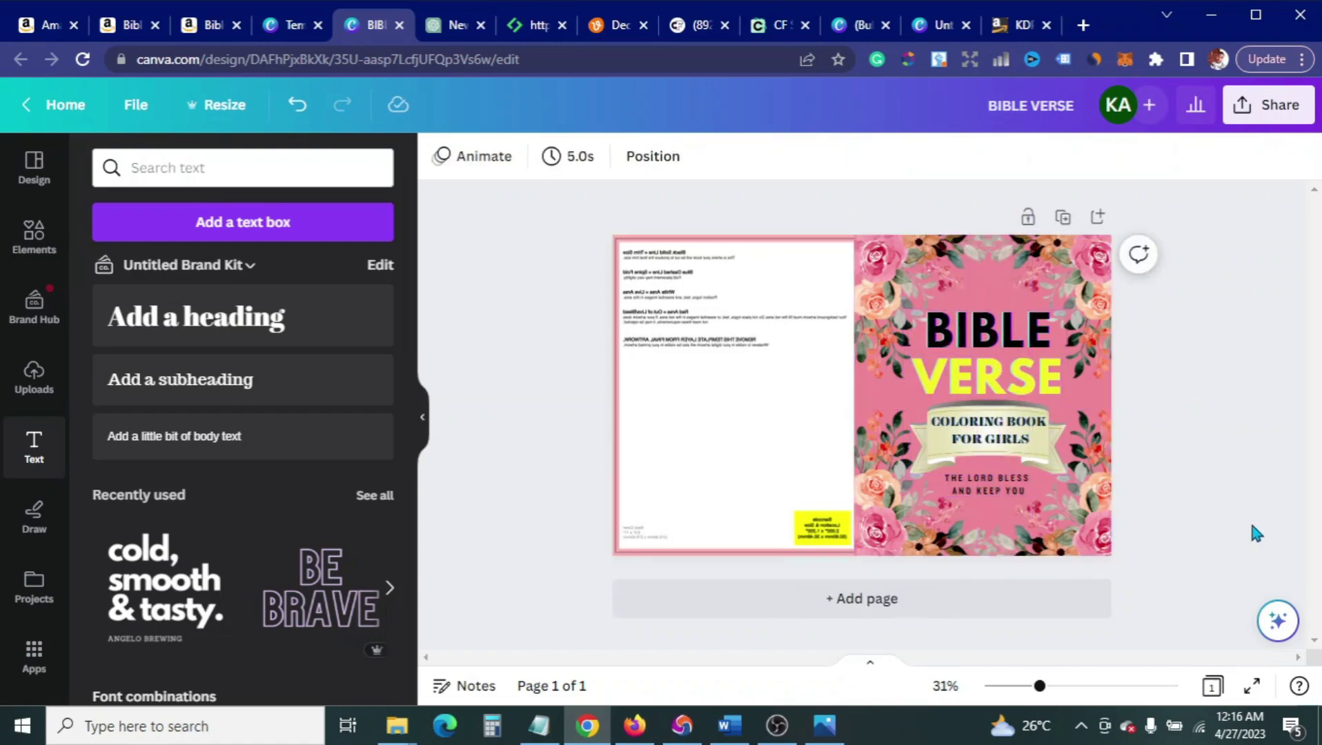
Step: Set the transparency of the pink front-cover background rectangle to 5
{"action": "left_click", "coordinate": [974, 304]}
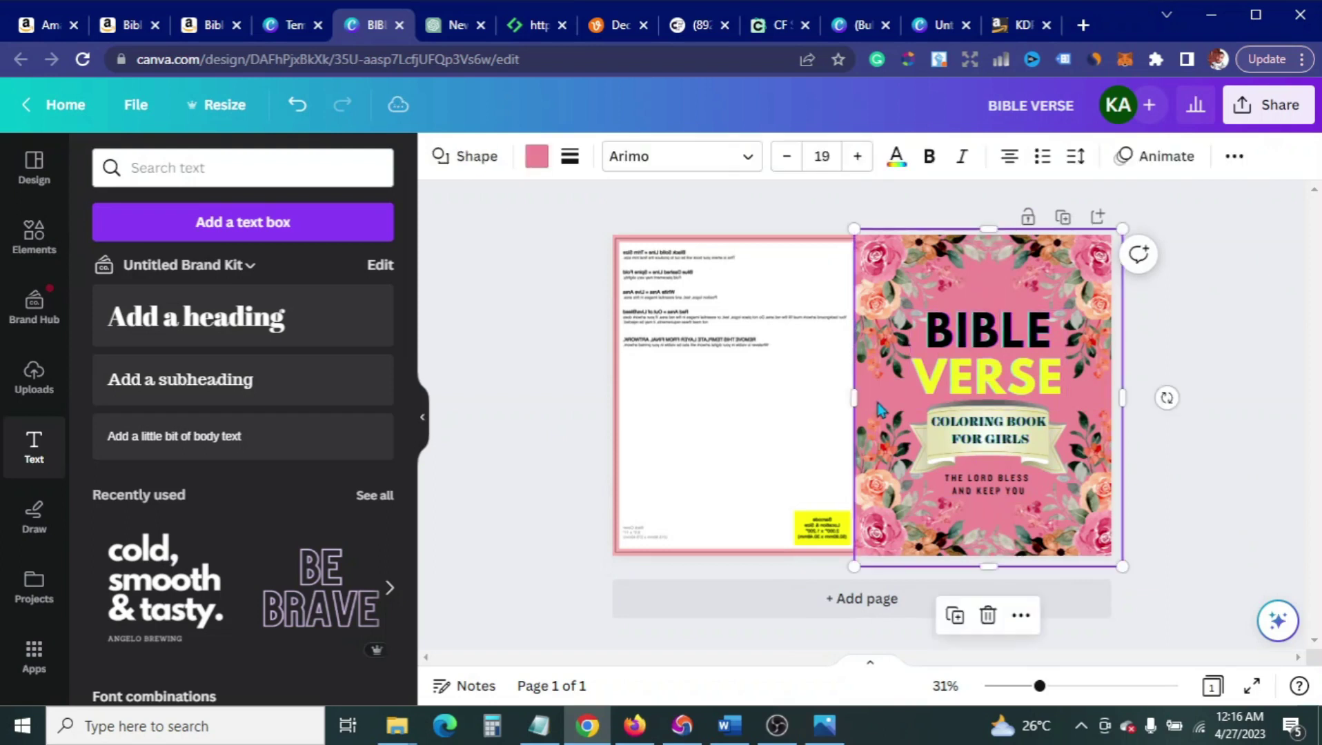
{"action": "left_click", "coordinate": [1231, 158]}
{"action": "left_click", "coordinate": [1159, 203]}
{"action": "left_click_drag", "start_coordinate": [1153, 285], "coordinate": [981, 281]}
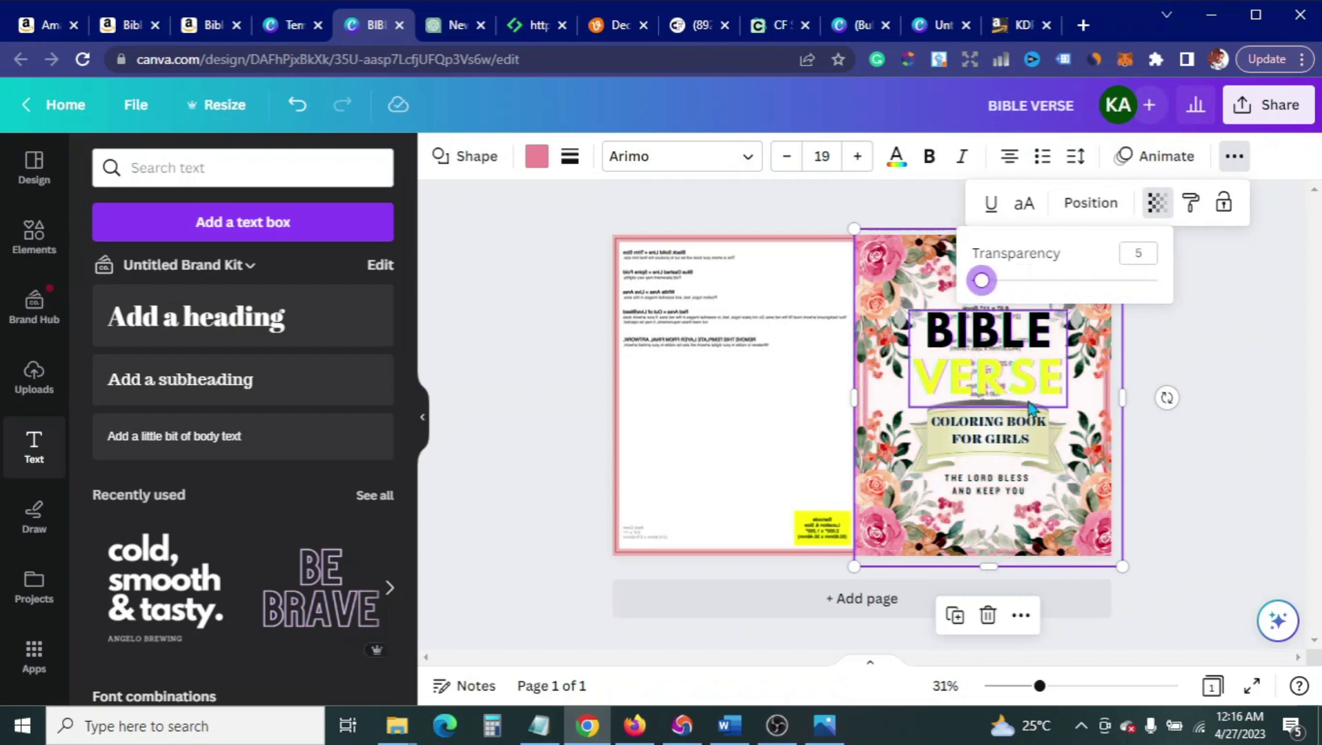
{"action": "left_click", "coordinate": [898, 525]}
Step: Try a transparency of 27 on the four floral corner graphics and undo both transparency changes
{"action": "left_click", "coordinate": [889, 280]}
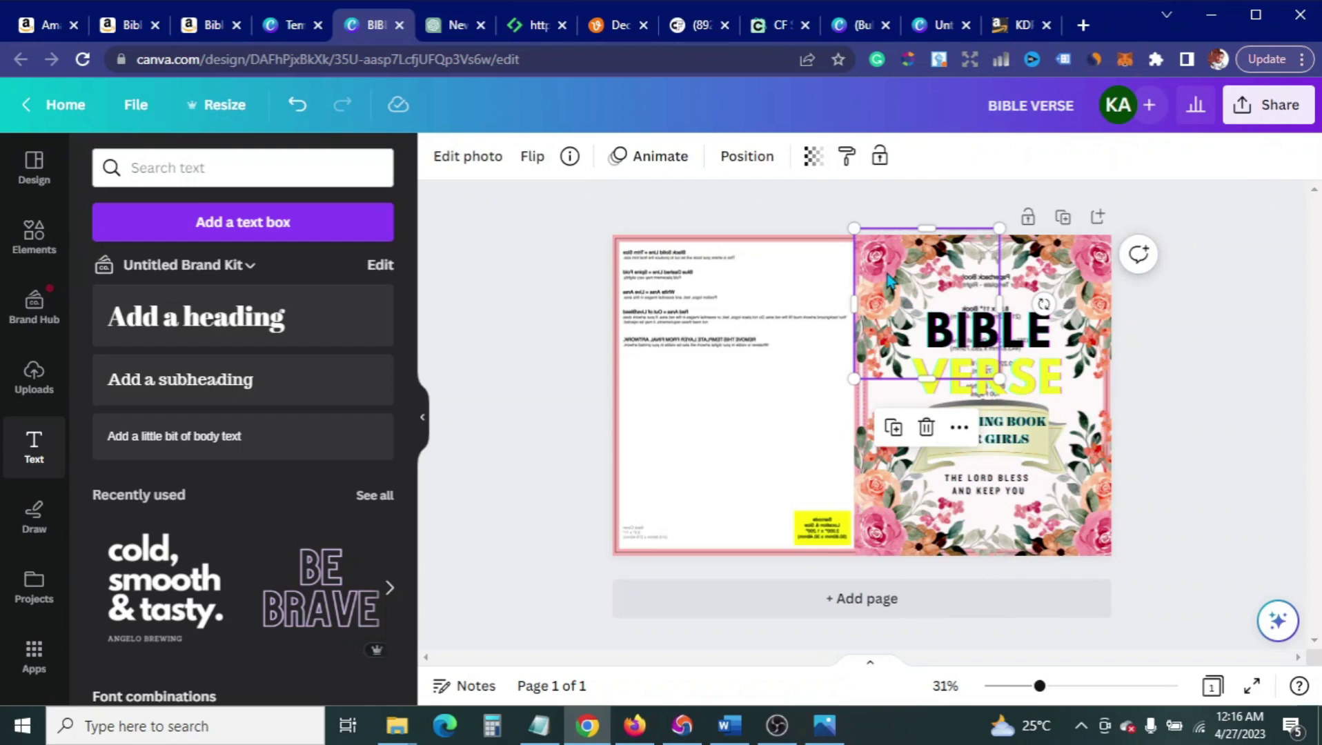
{"action": "left_click", "coordinate": [1062, 310], "text": "shift"}
{"action": "left_click", "coordinate": [1076, 497], "text": "shift"}
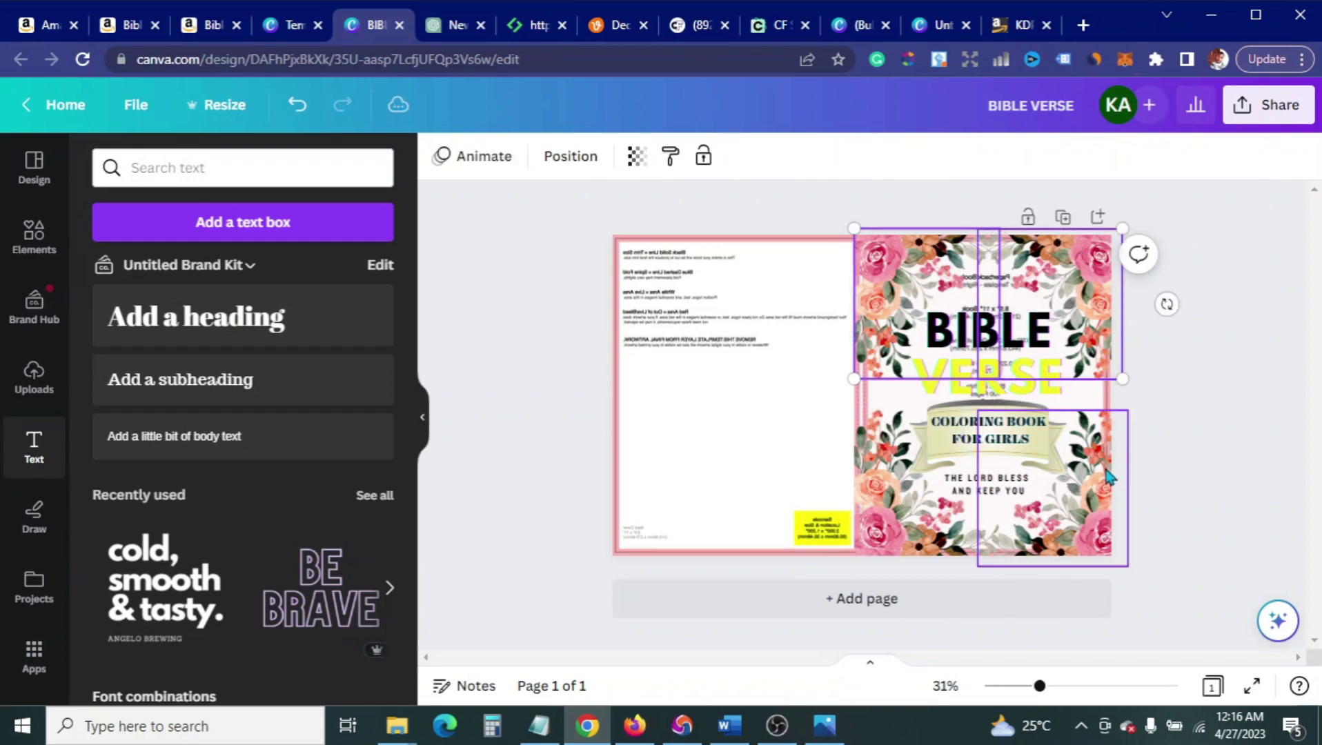
{"action": "left_click", "coordinate": [964, 545], "text": "shift"}
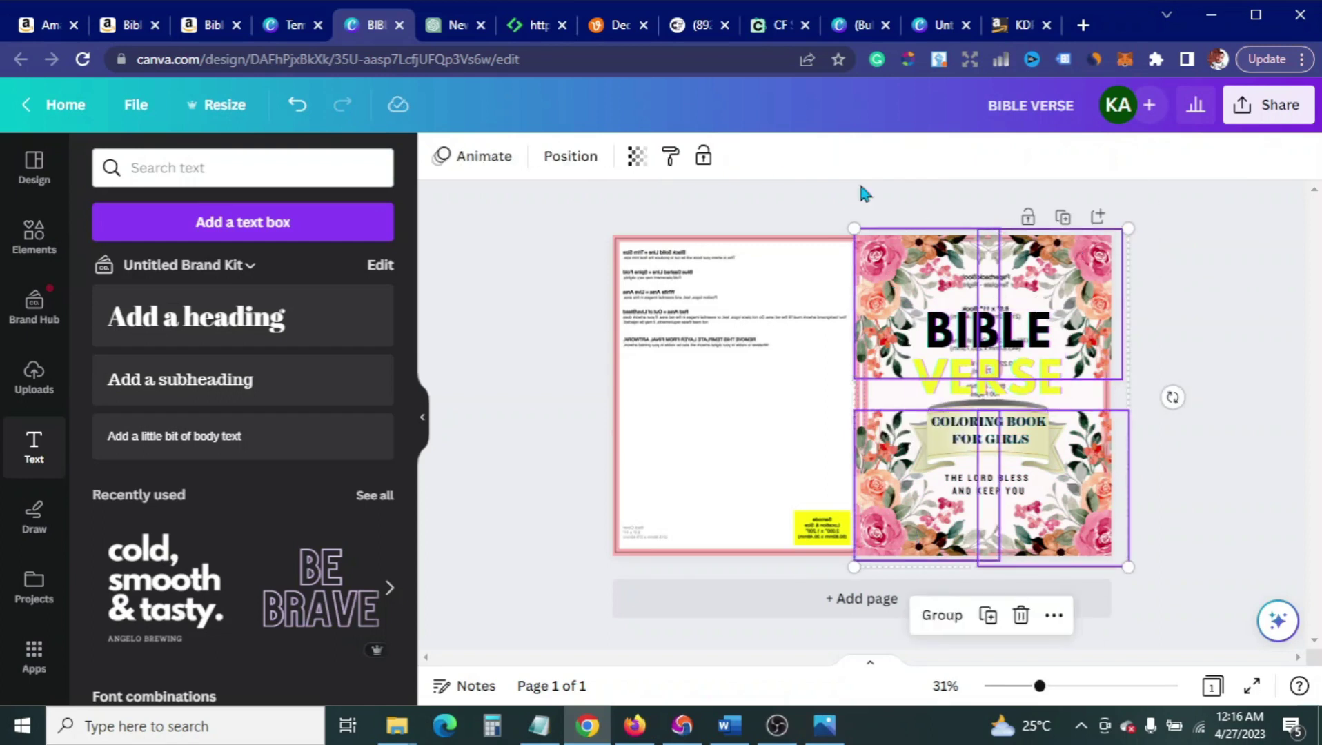
{"action": "left_click", "coordinate": [635, 162]}
{"action": "left_click_drag", "start_coordinate": [636, 241], "coordinate": [502, 236]}
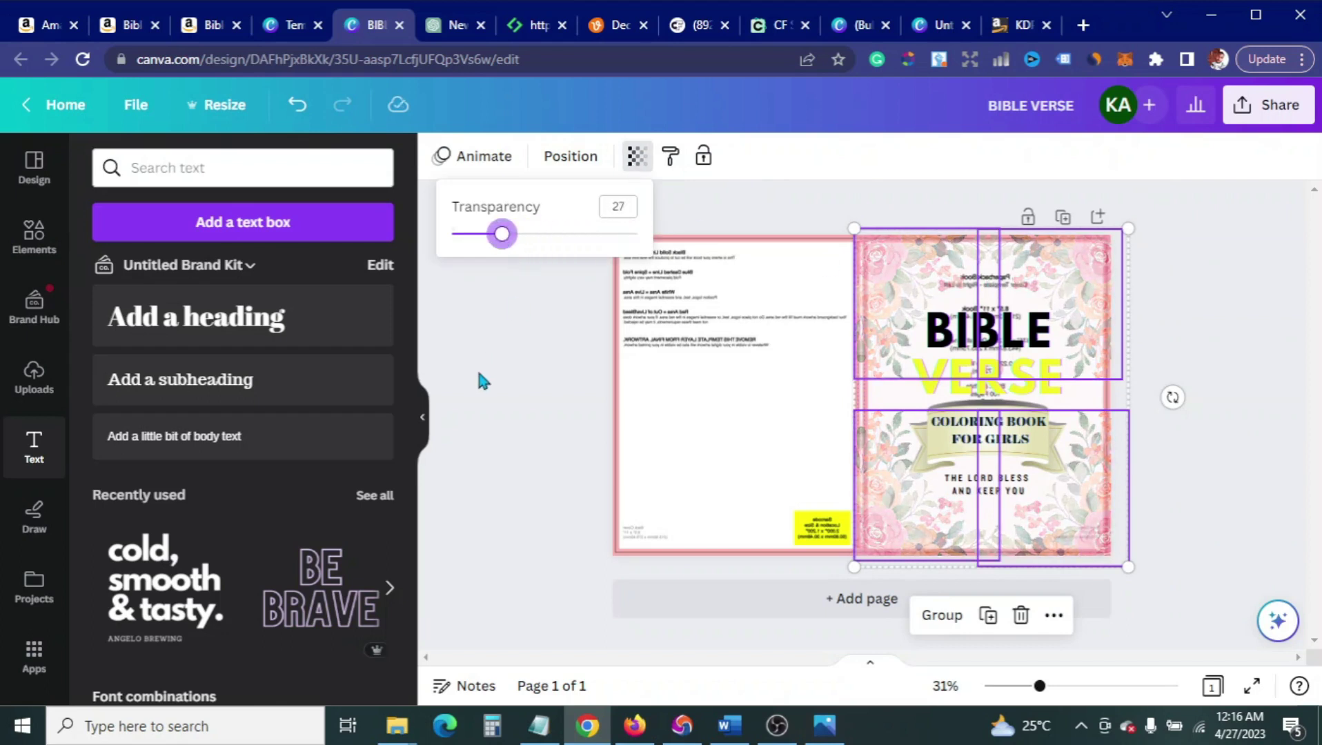
{"action": "left_click", "coordinate": [482, 378]}
{"action": "left_click", "coordinate": [481, 378]}
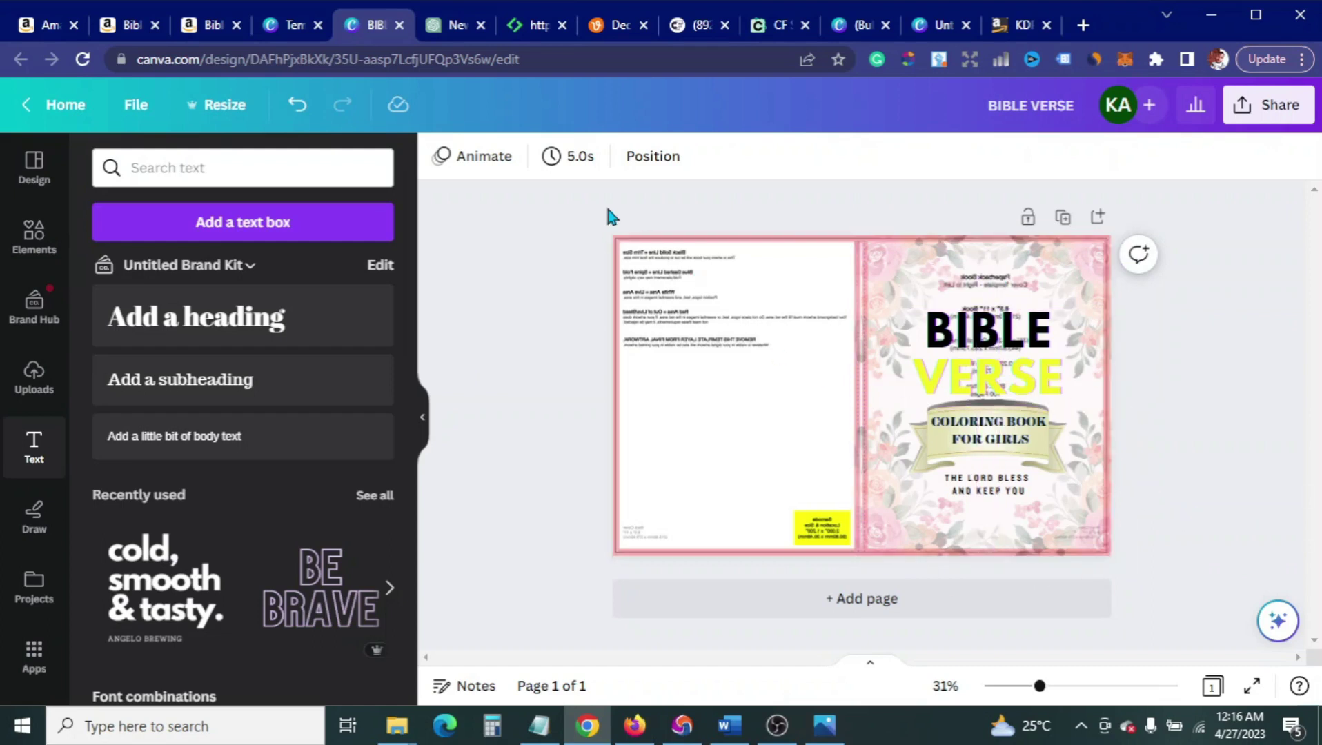
{"action": "left_click", "coordinate": [297, 105]}
{"action": "left_click", "coordinate": [297, 105]}
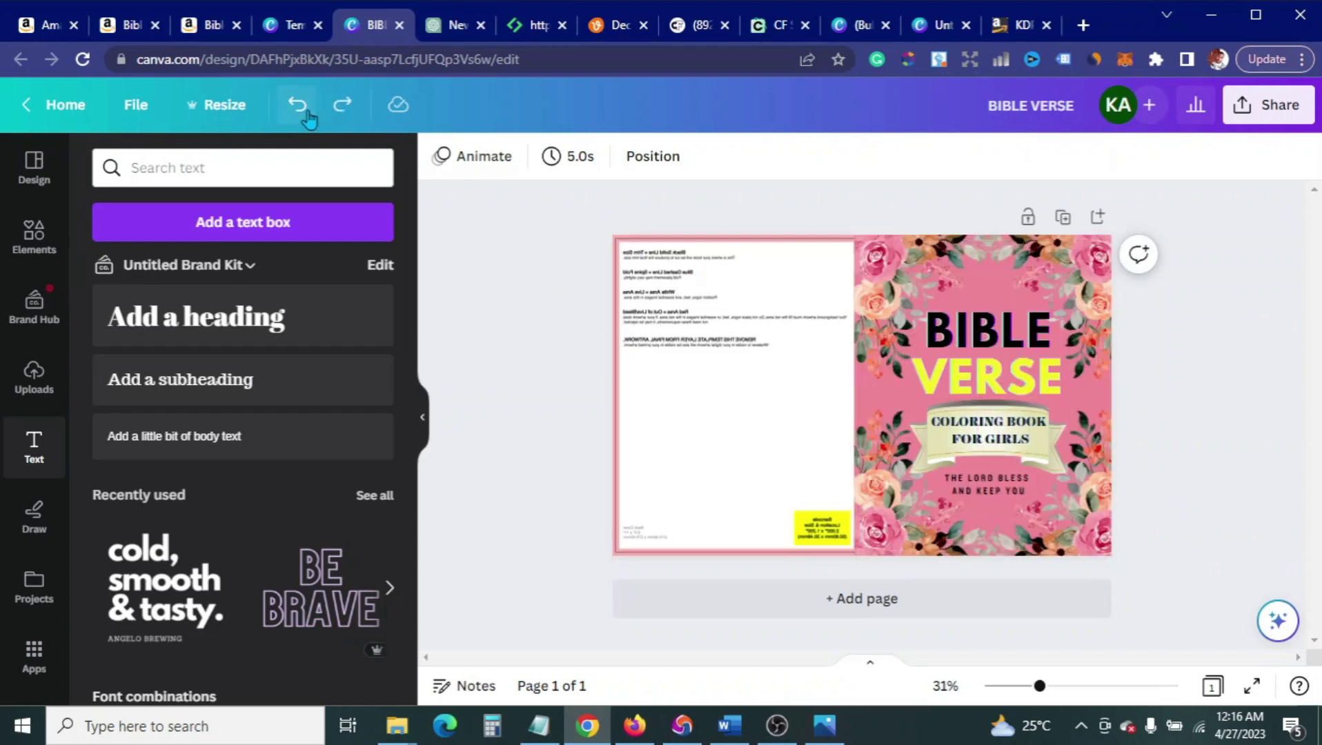
Step: Delete the cover template image and fill the page background with the pink document color
{"action": "left_click", "coordinate": [674, 373]}
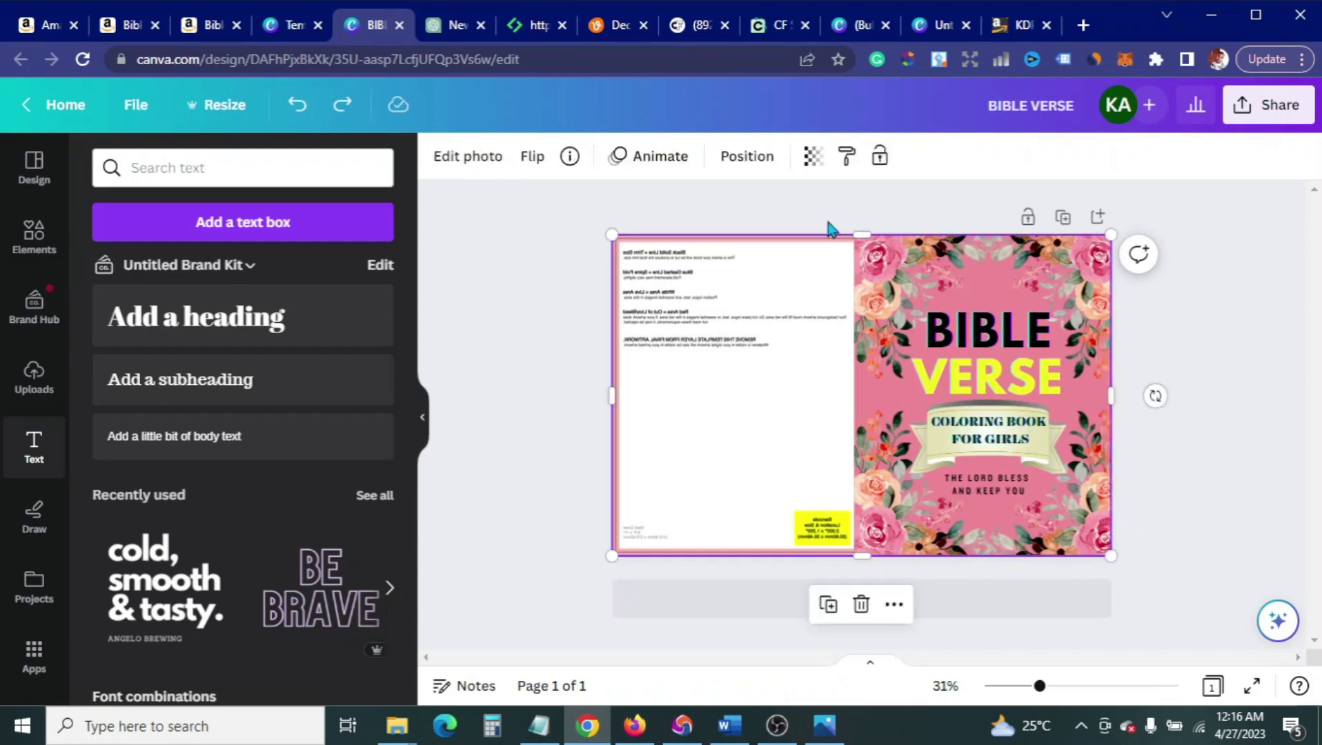
{"action": "left_click", "coordinate": [861, 604]}
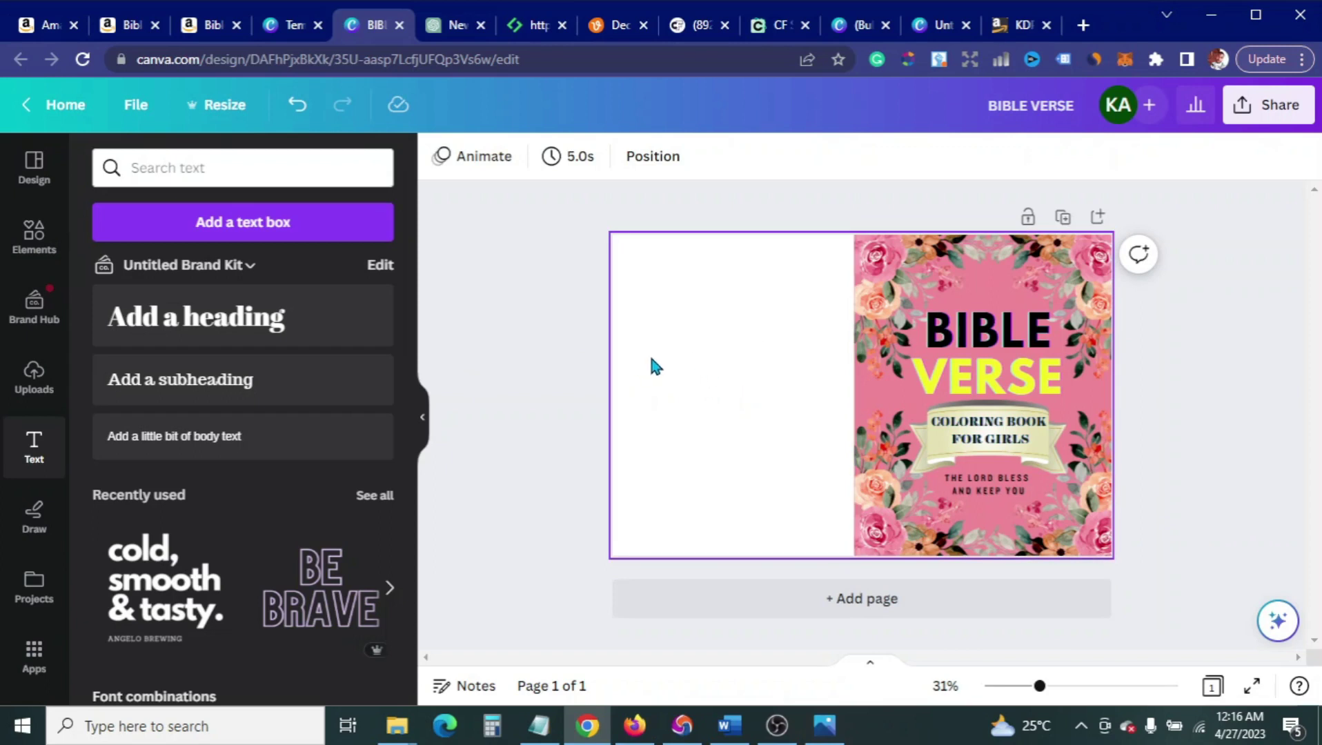
{"action": "left_click", "coordinate": [665, 395]}
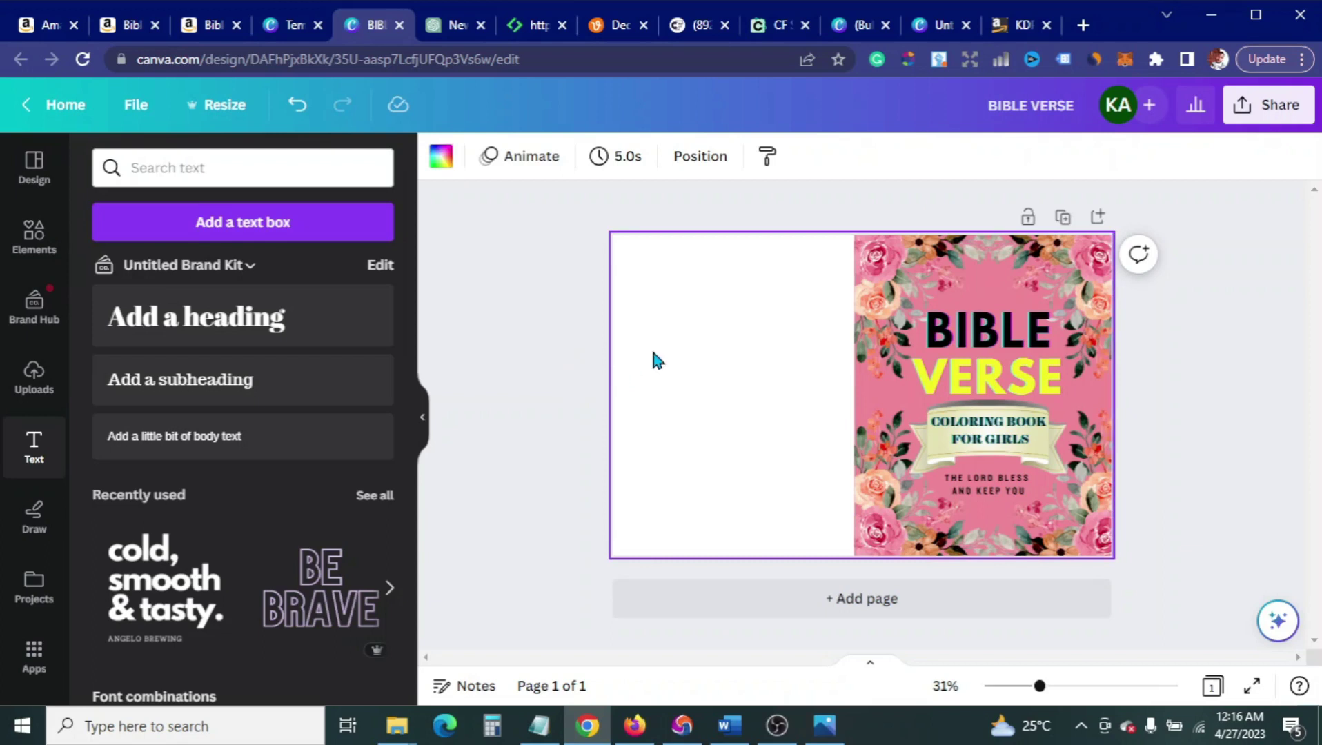
{"action": "left_click", "coordinate": [441, 157]}
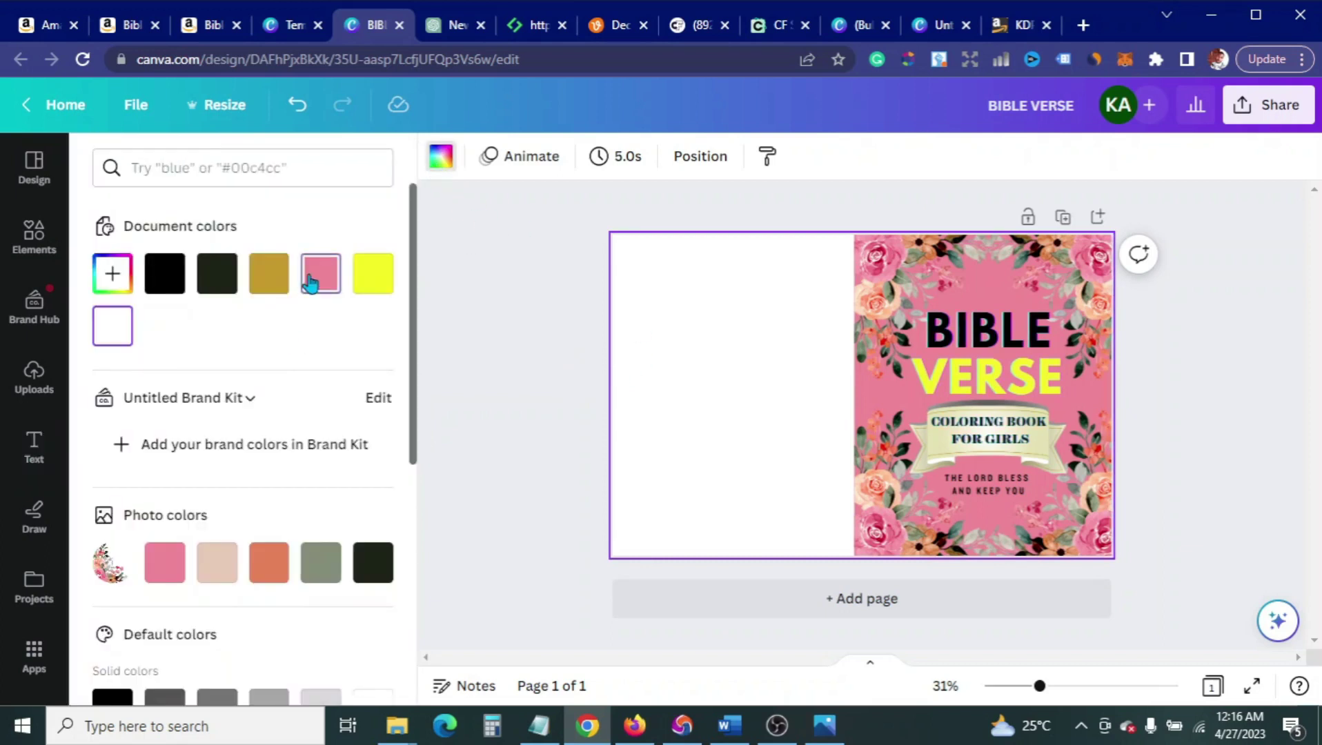
{"action": "left_click", "coordinate": [310, 282]}
{"action": "left_click", "coordinate": [455, 341]}
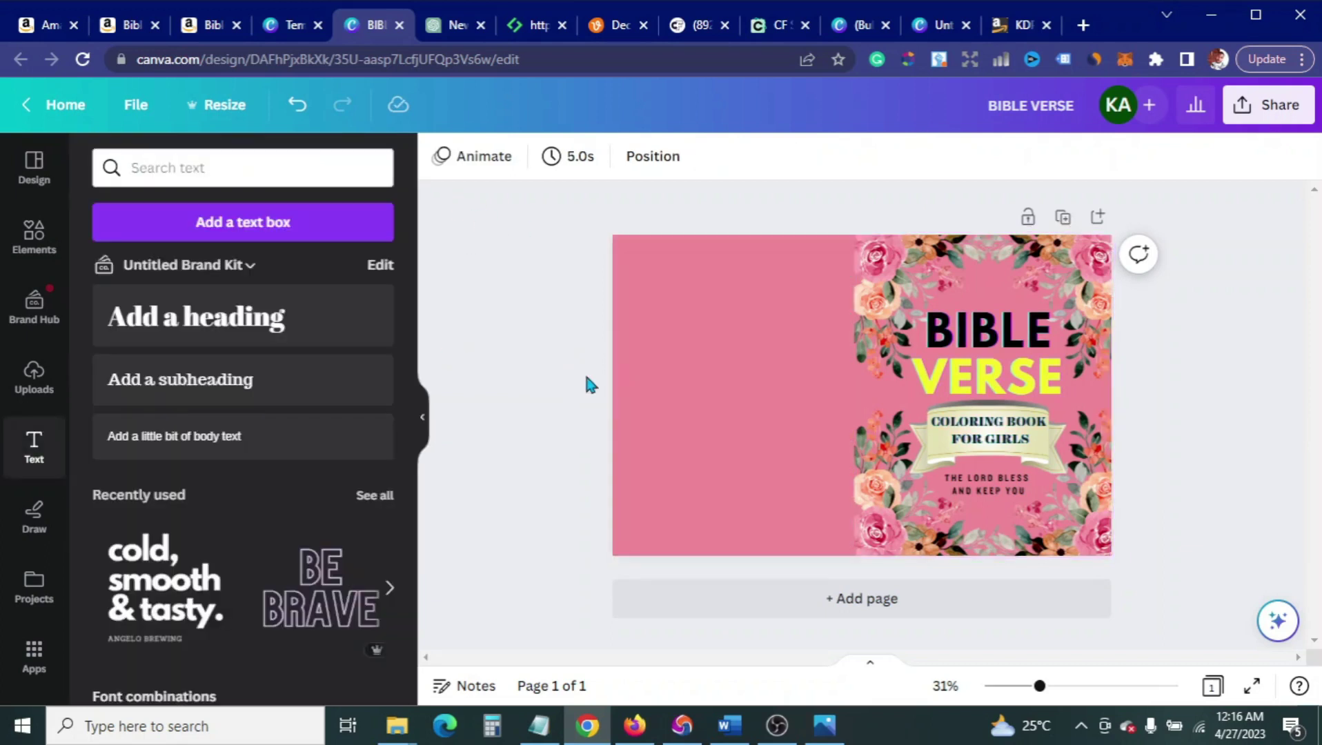
Step: Add the recommended floral frame graphic to the page and move it onto the back cover
{"action": "left_click", "coordinate": [61, 247]}
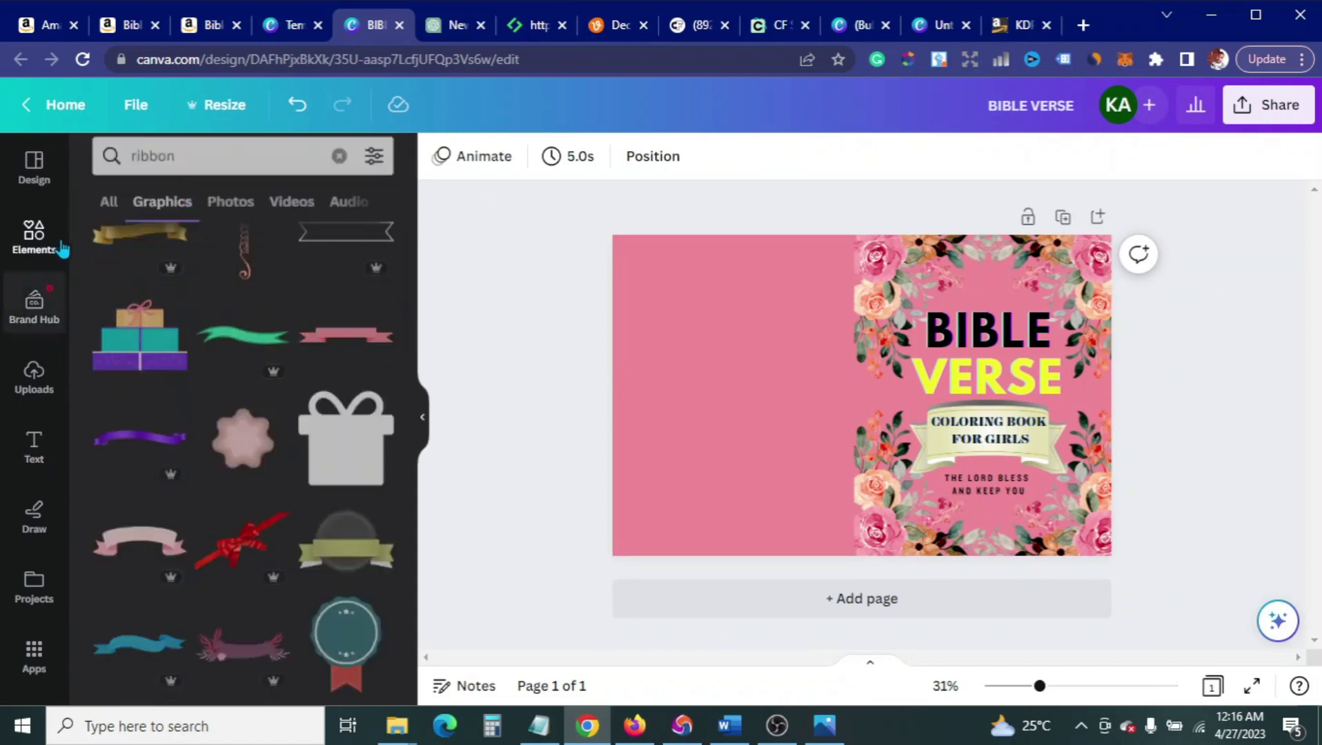
{"action": "left_click", "coordinate": [337, 168]}
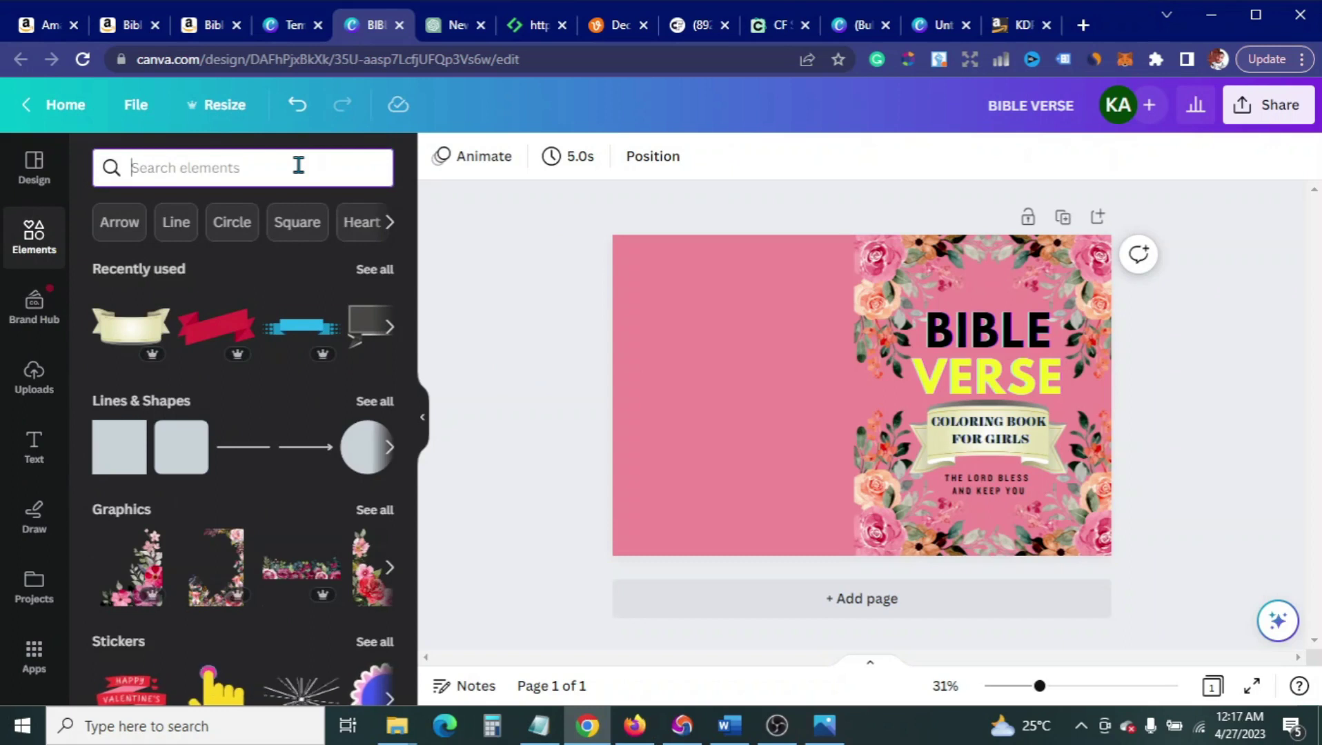
{"action": "left_click", "coordinate": [366, 510]}
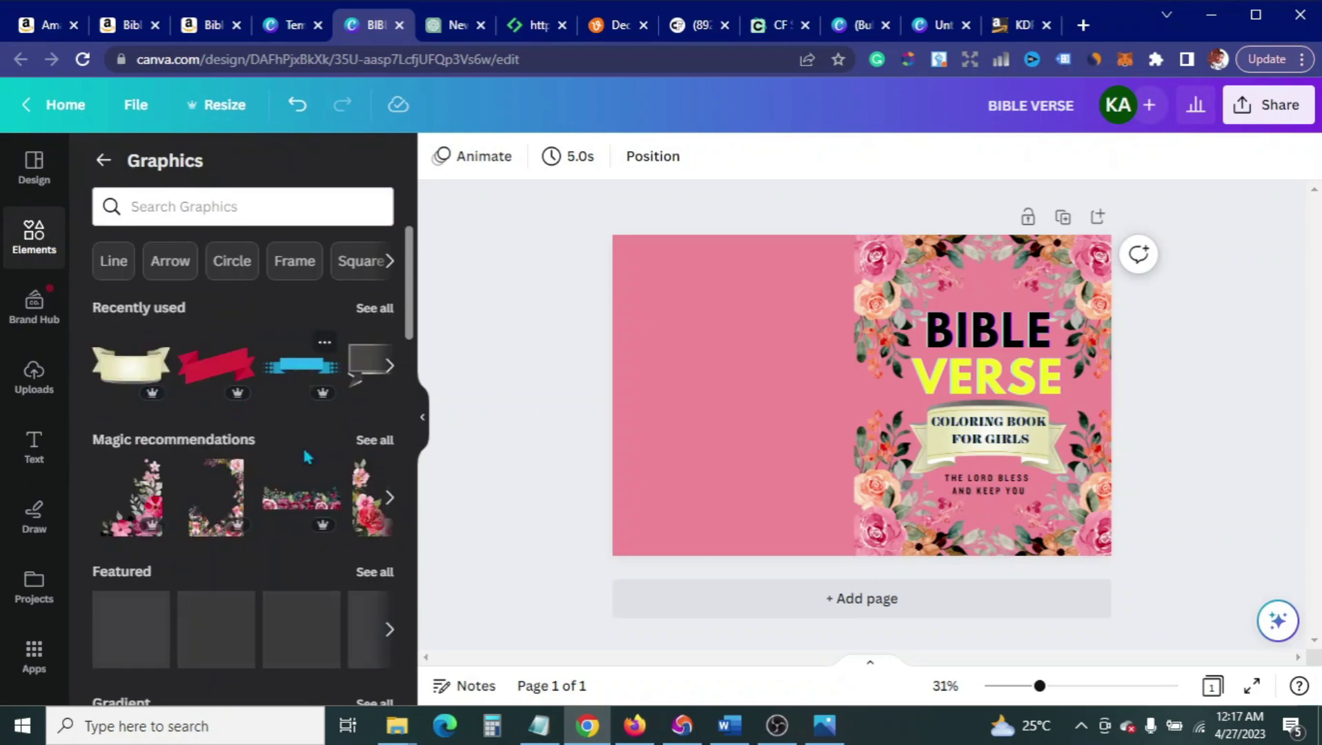
{"action": "left_click_drag", "start_coordinate": [304, 474], "coordinate": [634, 449]}
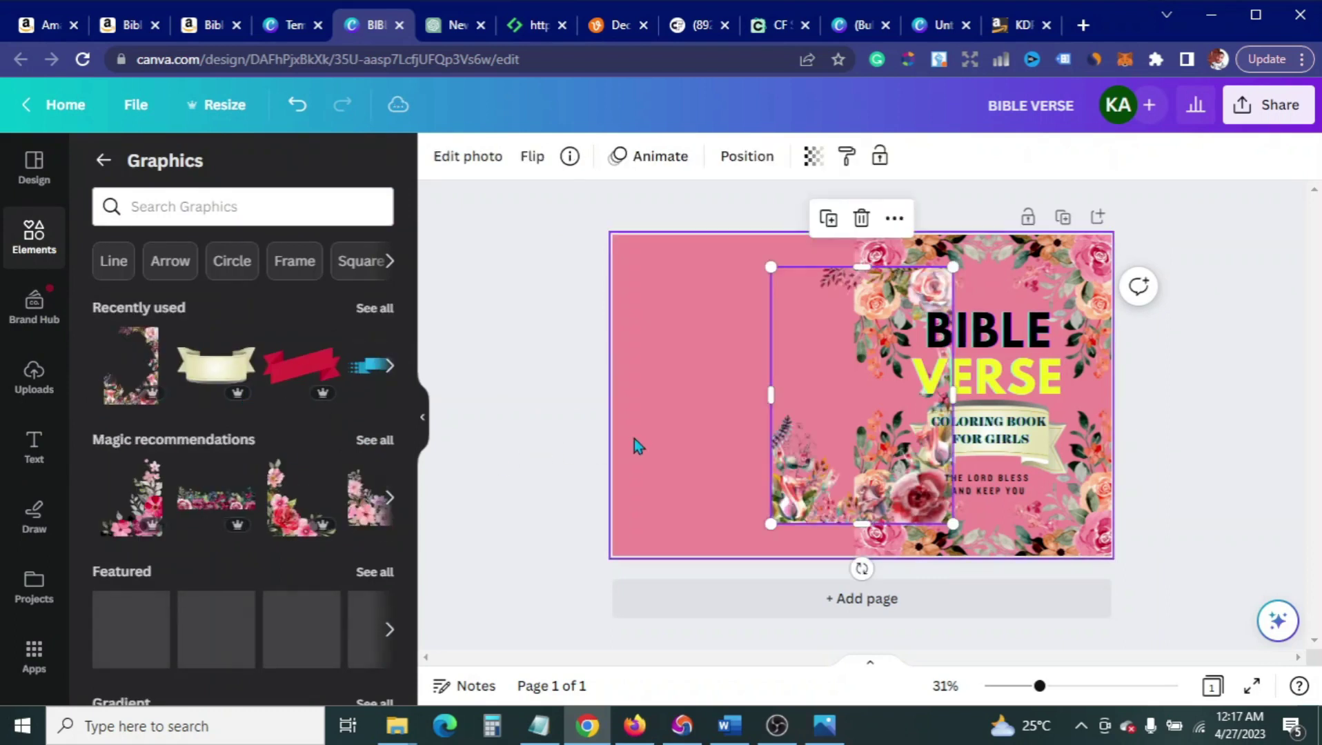
{"action": "left_click_drag", "start_coordinate": [794, 421], "coordinate": [709, 426]}
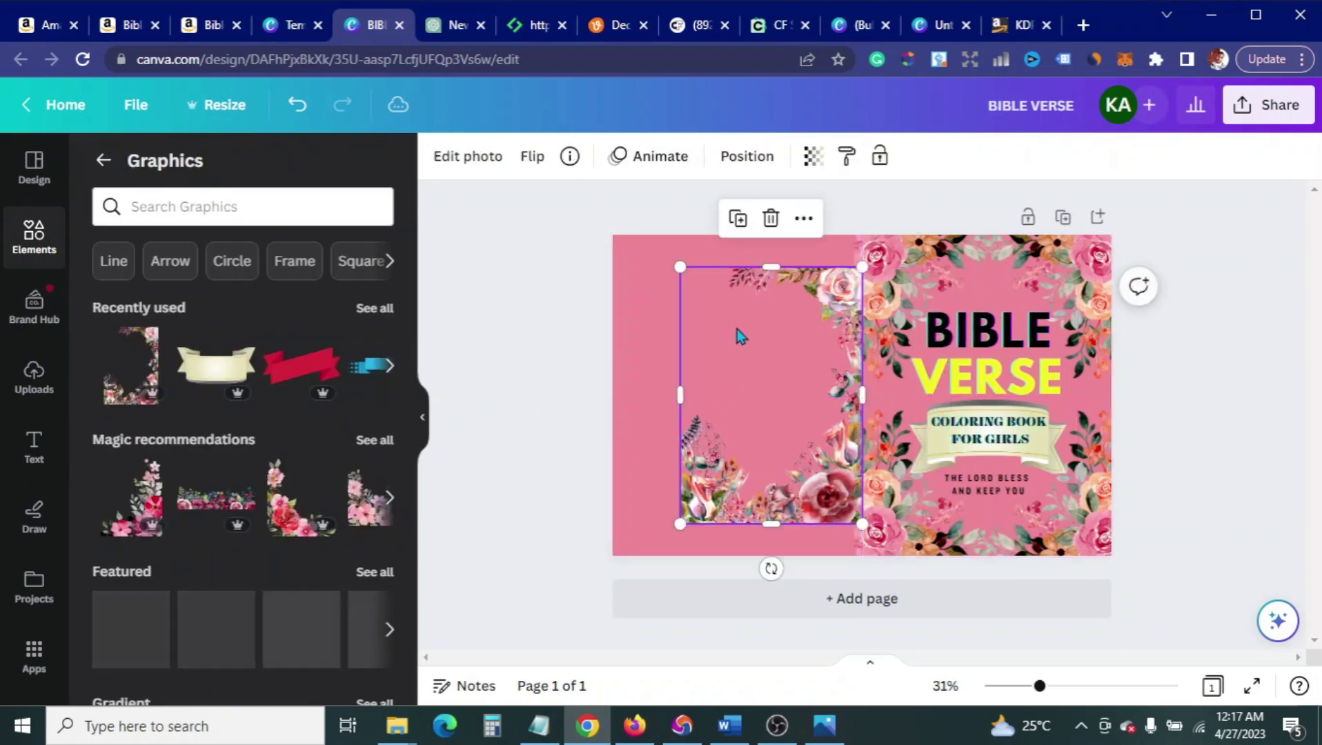
Step: Flip the floral frame horizontally and enlarge it to fill the whole back cover
{"action": "left_click", "coordinate": [532, 156]}
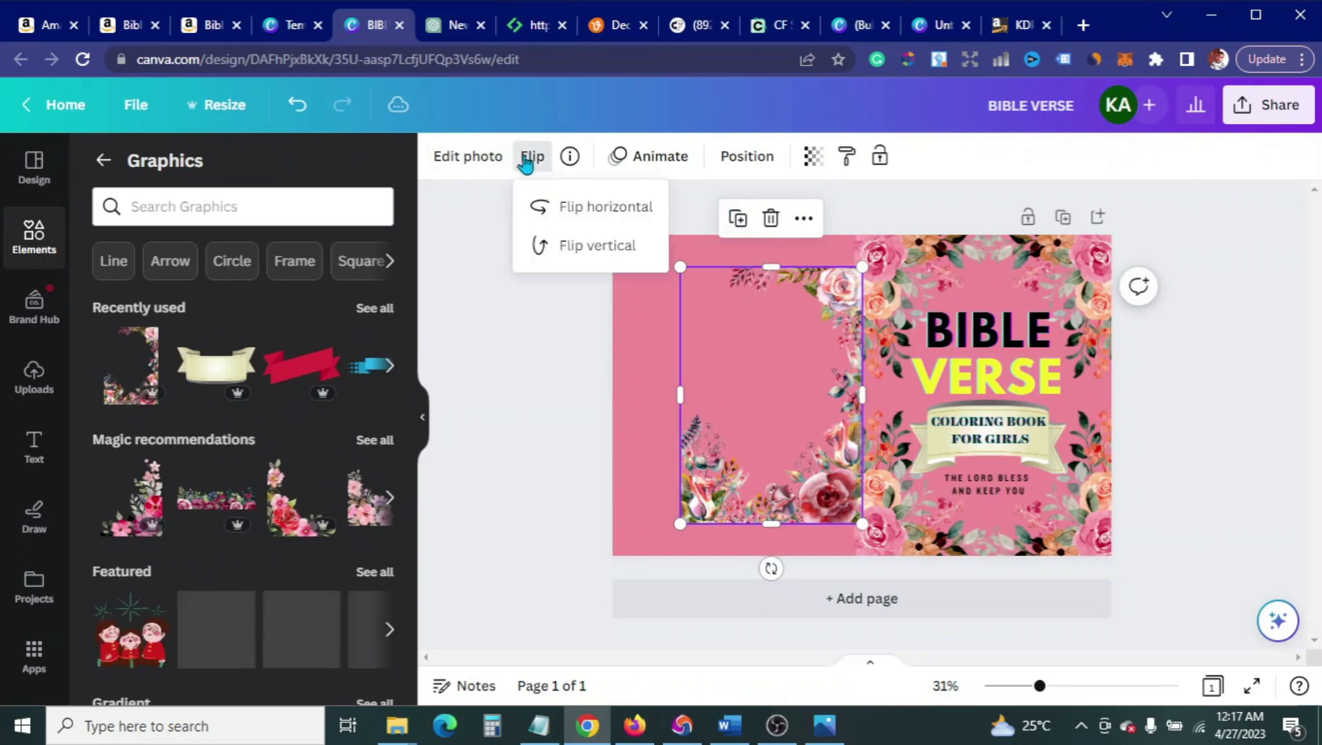
{"action": "left_click", "coordinate": [596, 219]}
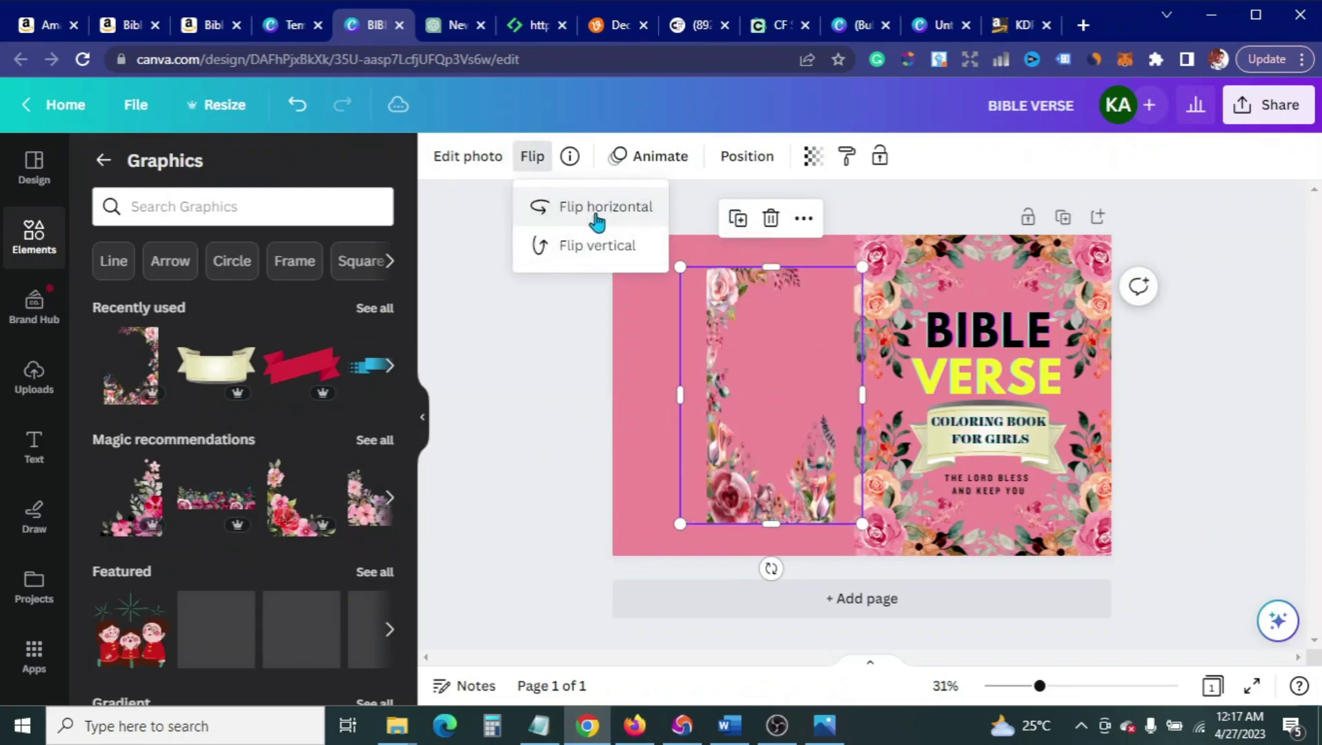
{"action": "left_click_drag", "start_coordinate": [711, 354], "coordinate": [635, 316]}
{"action": "left_click_drag", "start_coordinate": [797, 490], "coordinate": [821, 537]}
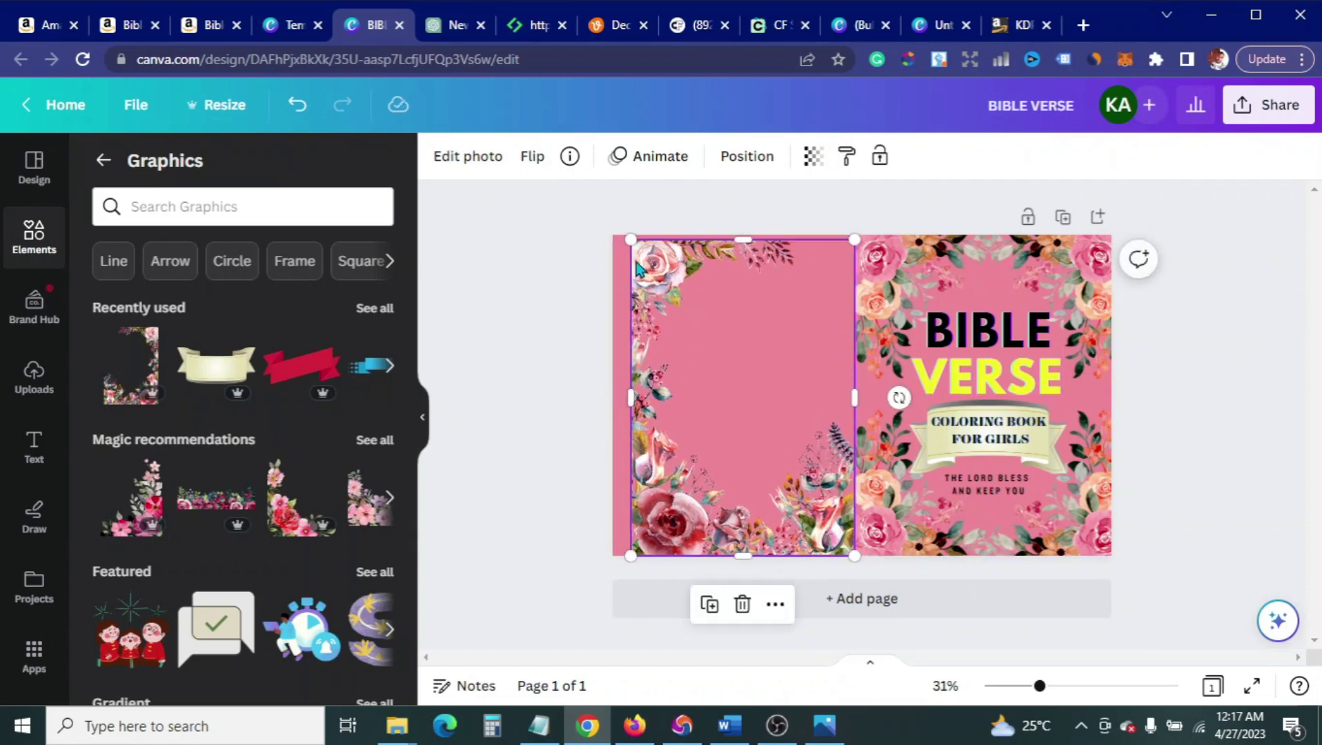
{"action": "left_click_drag", "start_coordinate": [631, 242], "coordinate": [607, 255]}
{"action": "left_click_drag", "start_coordinate": [628, 305], "coordinate": [626, 315]}
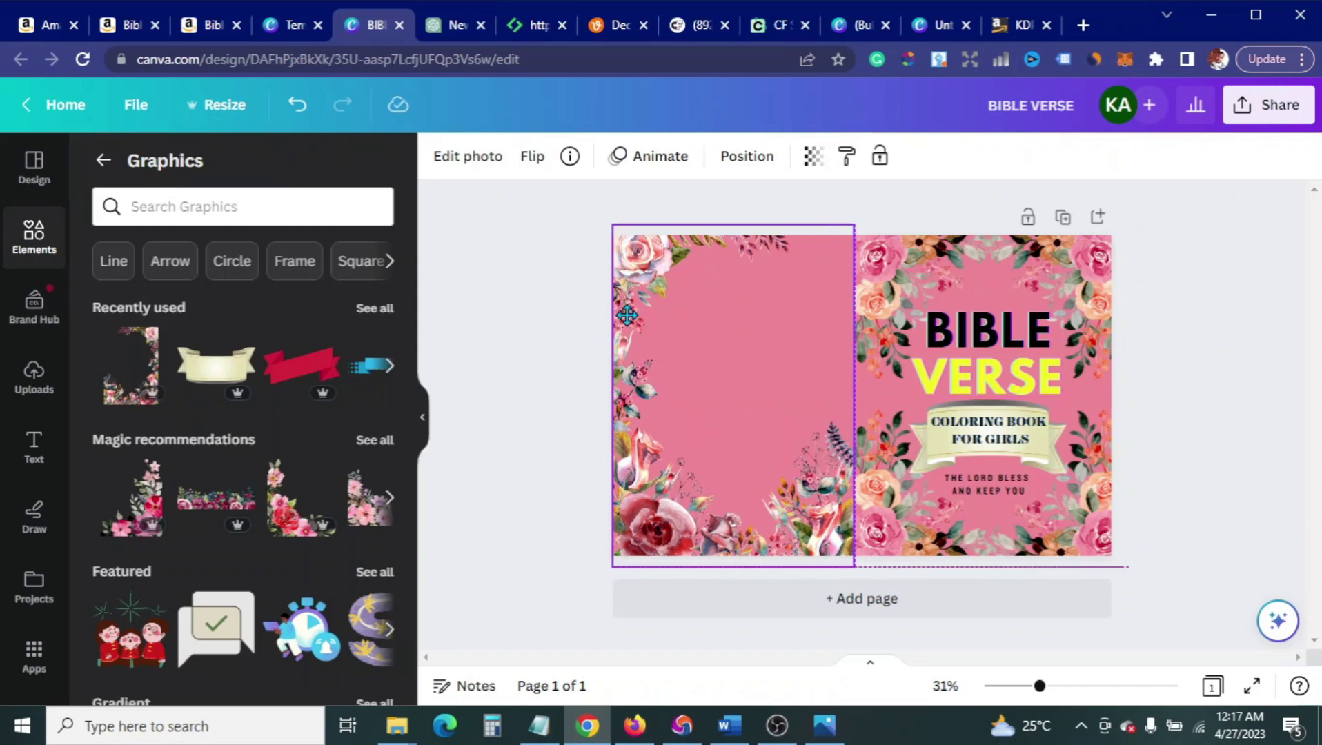
{"action": "left_click", "coordinate": [543, 312]}
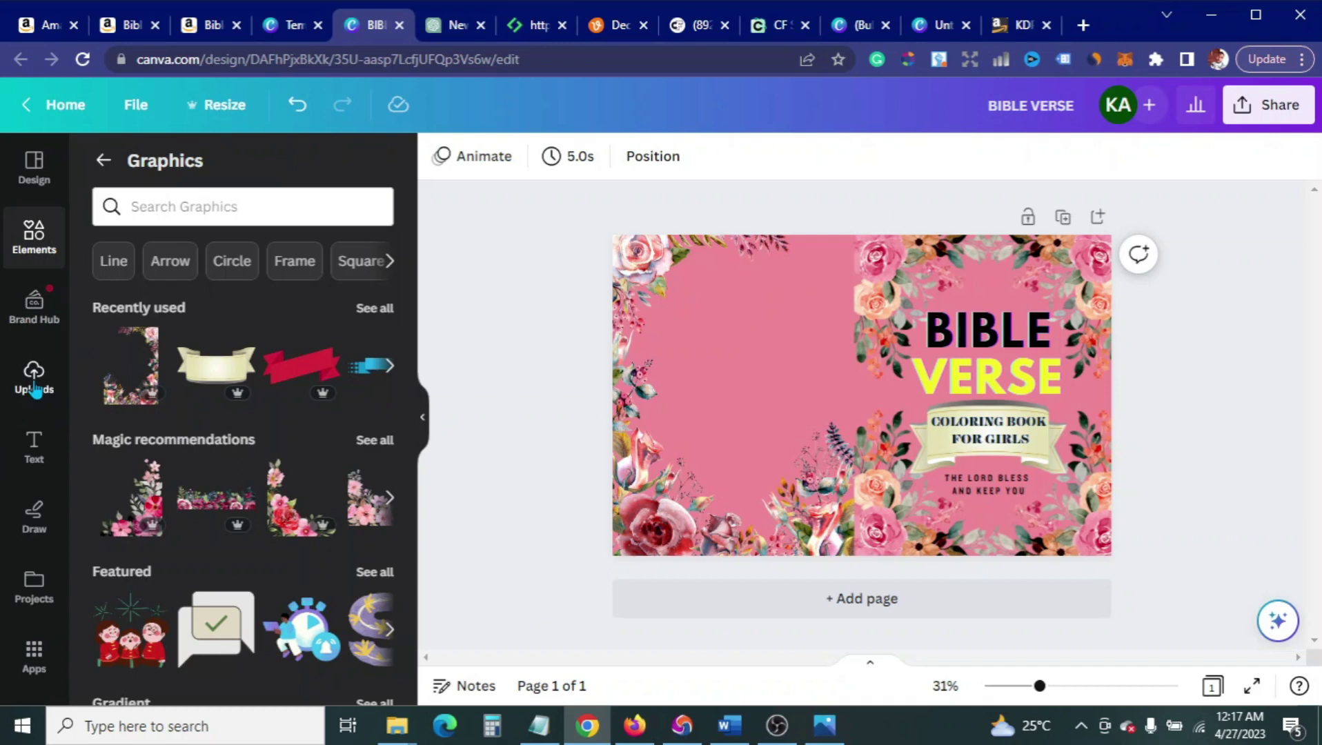
Step: Try placing a subheading text box in the middle of the back cover
{"action": "left_click", "coordinate": [34, 442]}
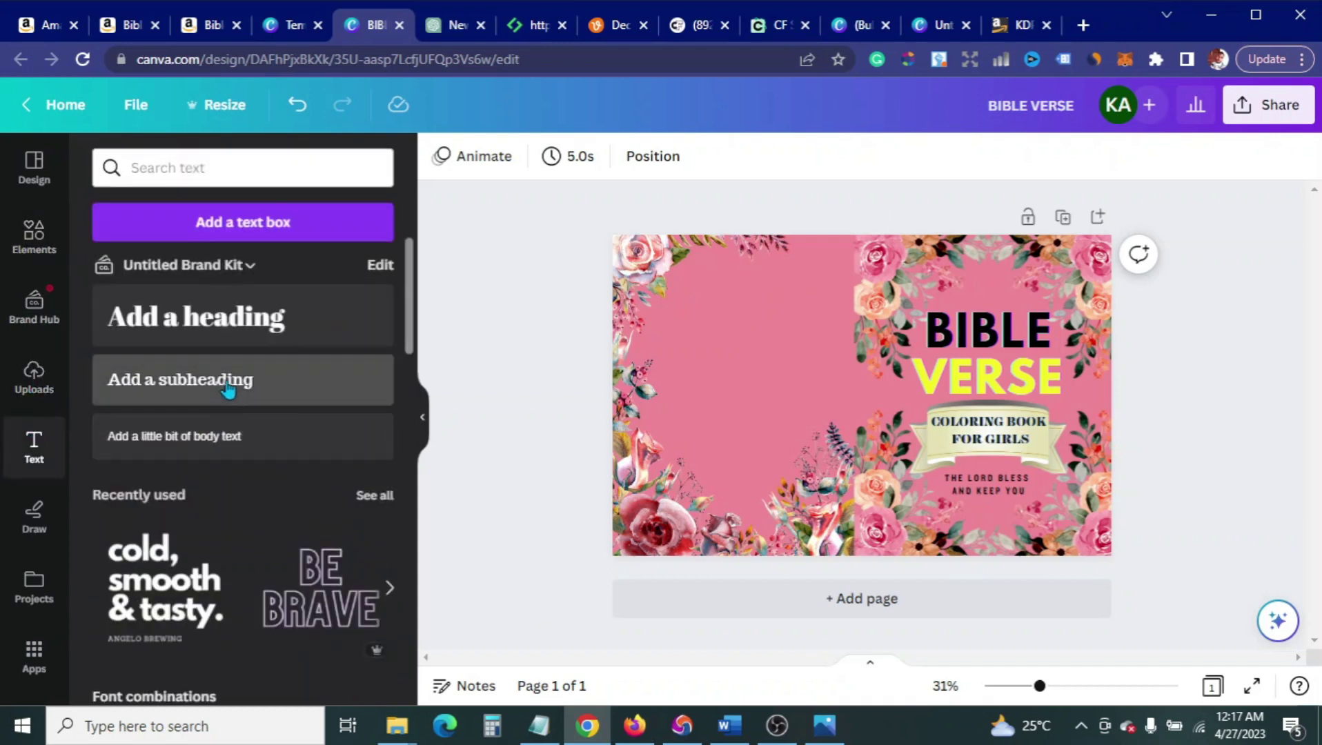
{"action": "left_click", "coordinate": [227, 381]}
{"action": "left_click_drag", "start_coordinate": [873, 443], "coordinate": [759, 403]}
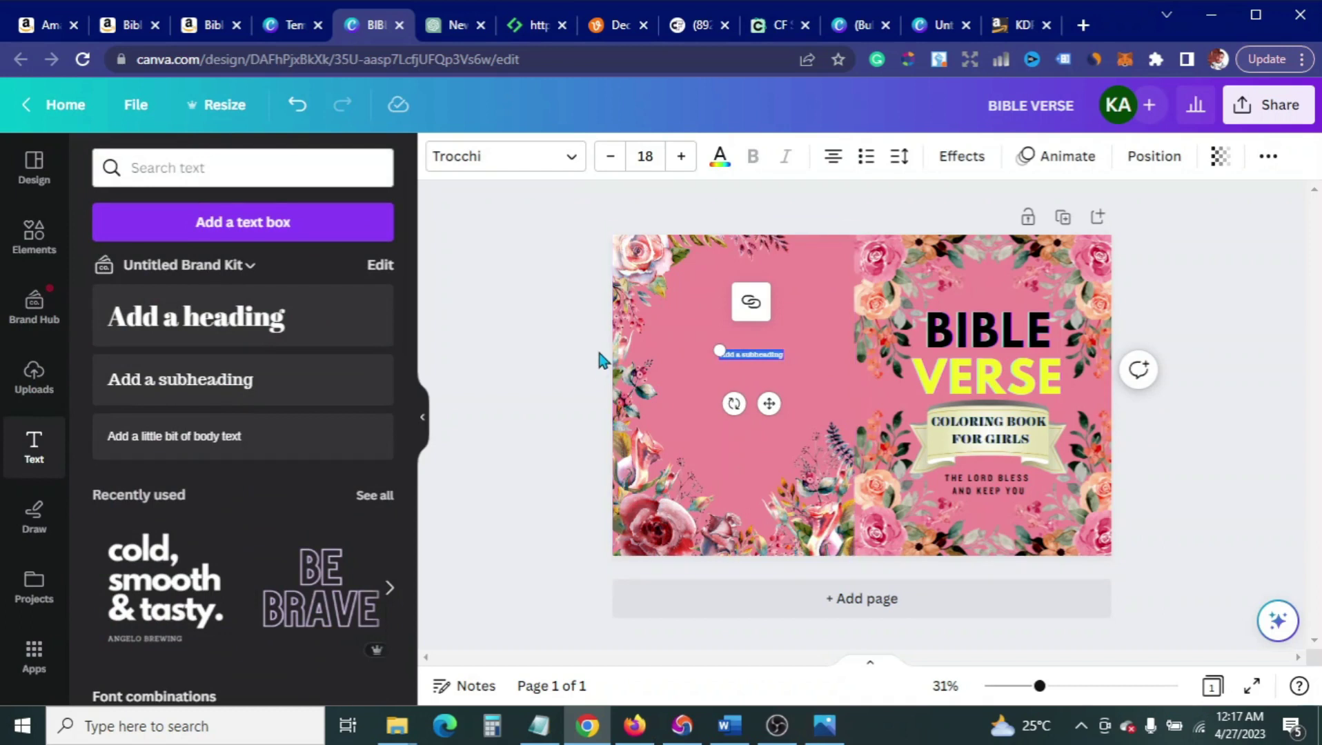
Step: Paste the copied verse "The Lord is my strength and my shield." – Psalm 28:7 and move it inside the back cover's floral frame
{"action": "left_click", "coordinate": [739, 368]}
{"action": "right_click", "coordinate": [739, 368]}
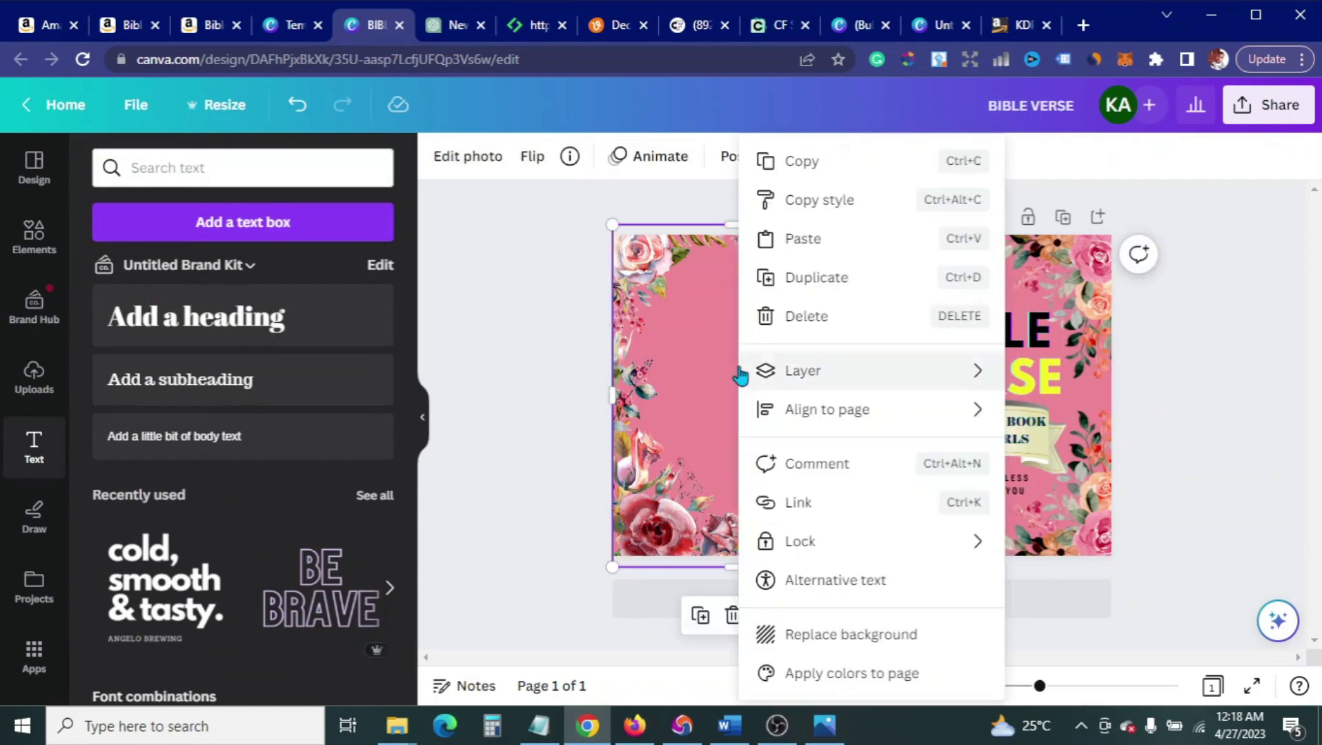
{"action": "left_click", "coordinate": [814, 248]}
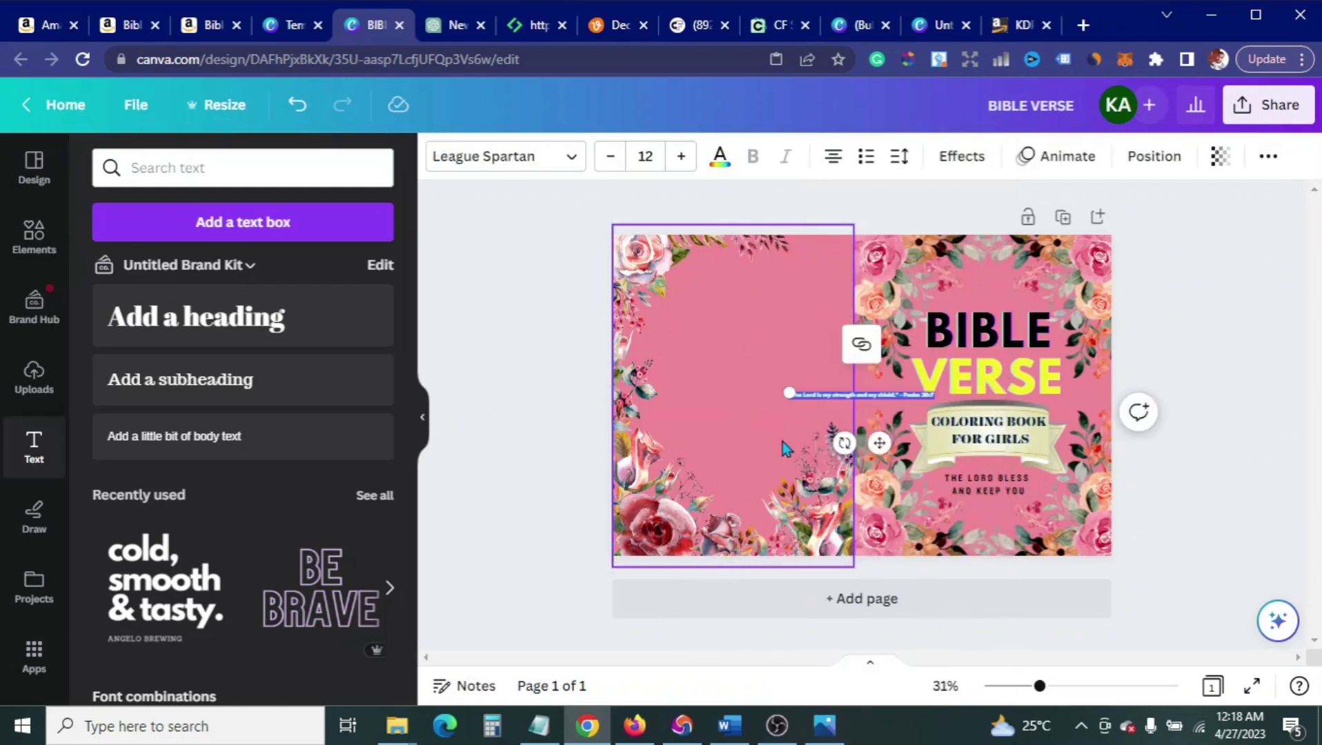
{"action": "left_click_drag", "start_coordinate": [856, 439], "coordinate": [753, 407]}
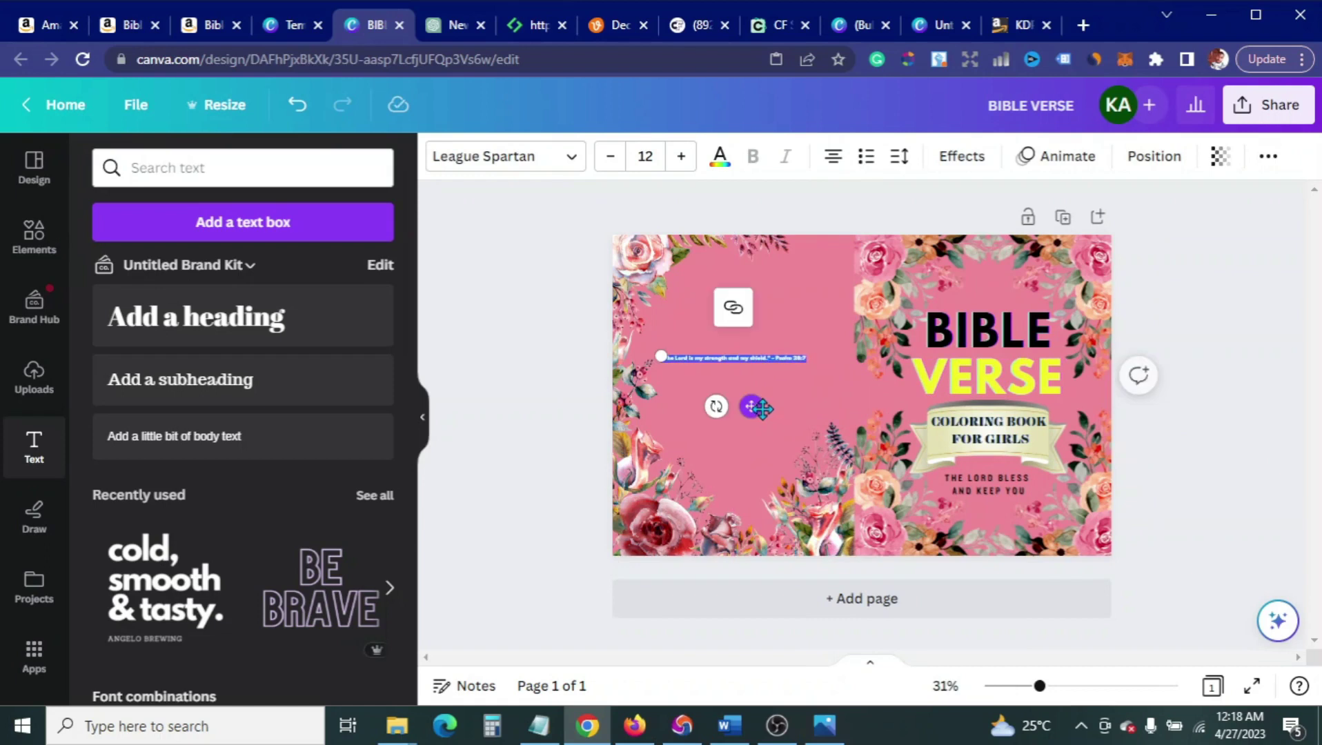
Step: Enlarge the back-cover verse text to size 23.6, narrow its text box and reposition it inside the floral frame
{"action": "left_click", "coordinate": [681, 156]}
{"action": "left_click", "coordinate": [681, 156]}
{"action": "left_click", "coordinate": [681, 156]}
{"action": "left_click", "coordinate": [680, 156]}
{"action": "left_click", "coordinate": [681, 155]}
{"action": "left_click", "coordinate": [680, 156]}
{"action": "left_click", "coordinate": [681, 156]}
{"action": "left_click", "coordinate": [681, 156]}
{"action": "left_click", "coordinate": [681, 156]}
{"action": "left_click", "coordinate": [681, 156]}
{"action": "left_click", "coordinate": [681, 156]}
{"action": "left_click", "coordinate": [681, 156]}
{"action": "left_click", "coordinate": [681, 156]}
{"action": "left_click_drag", "start_coordinate": [612, 356], "coordinate": [669, 362]}
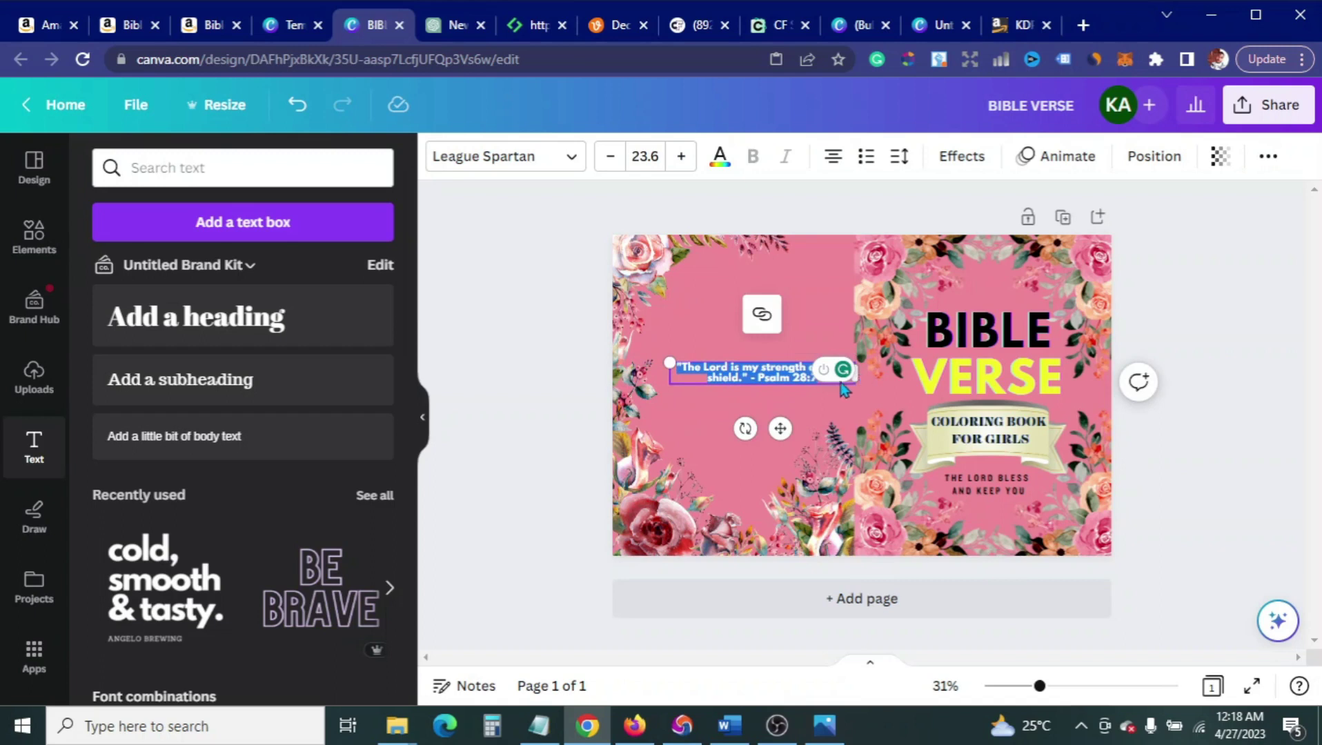
{"action": "left_click_drag", "start_coordinate": [788, 423], "coordinate": [761, 432]}
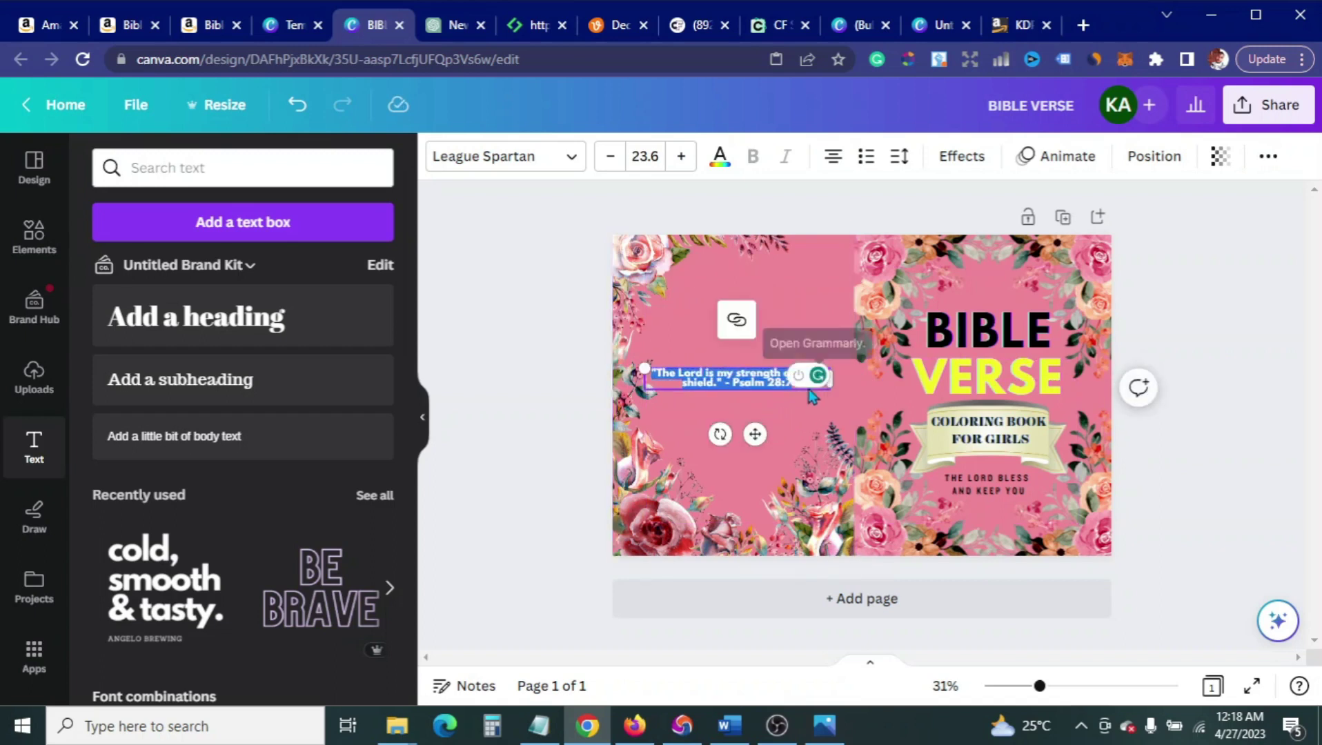
{"action": "left_click_drag", "start_coordinate": [761, 434], "coordinate": [768, 404]}
Step: Increase the verse text to size 43.6 and narrow its box from both sides to fit within the floral frame
{"action": "left_click", "coordinate": [682, 158]}
{"action": "left_click", "coordinate": [682, 158]}
{"action": "left_click", "coordinate": [682, 158]}
{"action": "left_click", "coordinate": [683, 157]}
{"action": "left_click", "coordinate": [682, 157]}
{"action": "left_click", "coordinate": [683, 157]}
{"action": "left_click", "coordinate": [683, 158]}
{"action": "left_click", "coordinate": [682, 157]}
{"action": "left_click", "coordinate": [682, 157]}
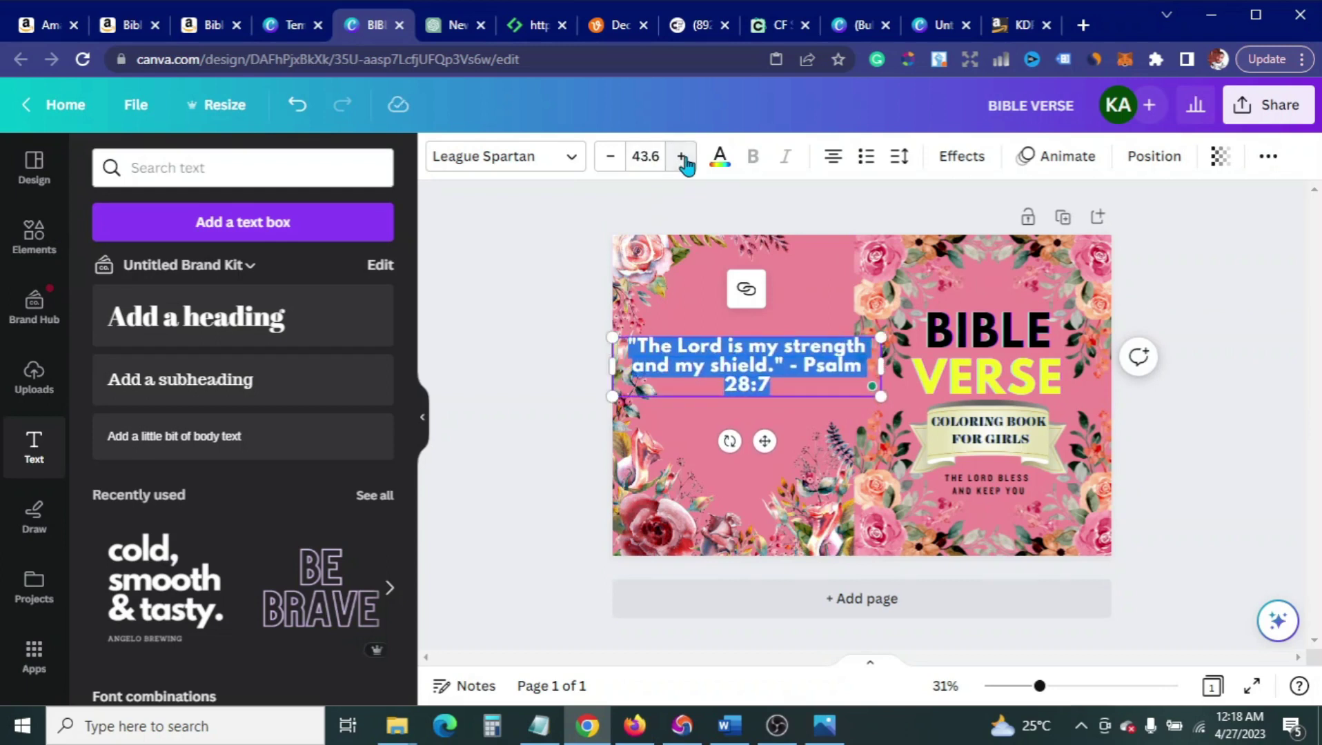
{"action": "left_click_drag", "start_coordinate": [606, 360], "coordinate": [659, 360]}
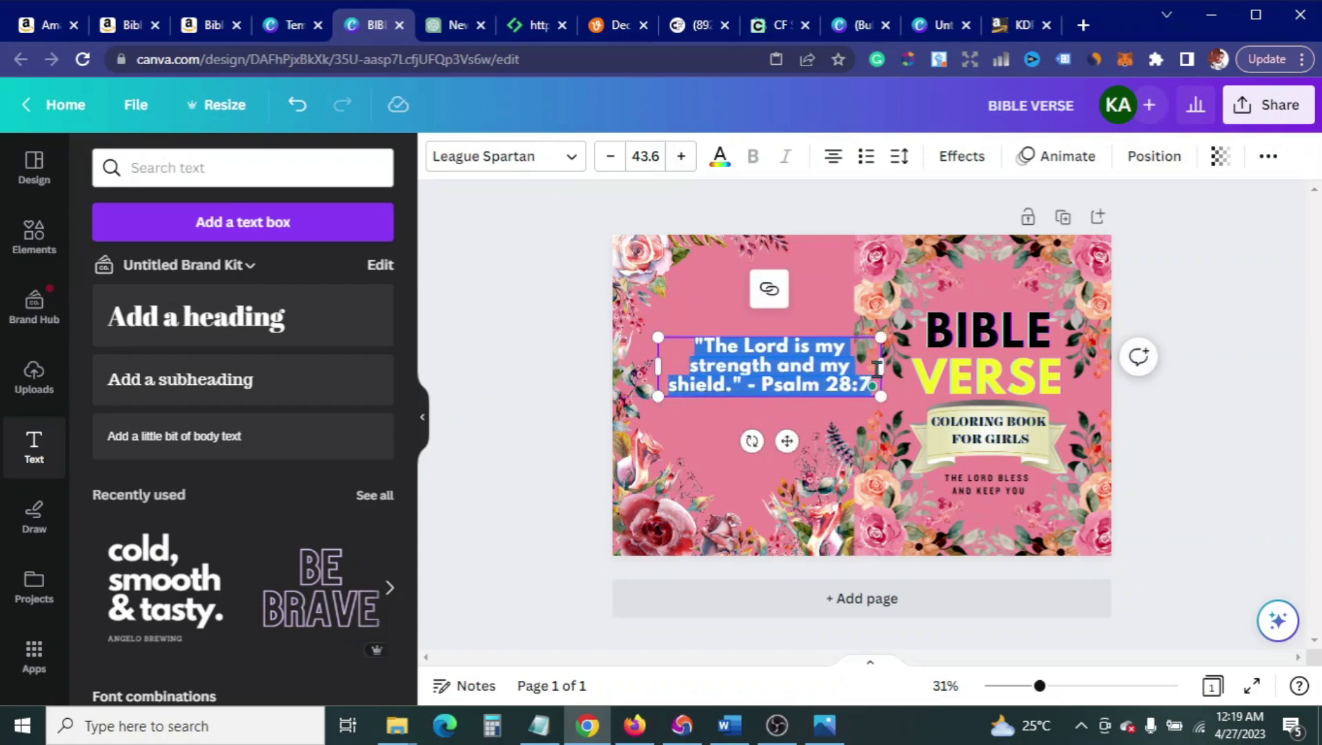
{"action": "left_click_drag", "start_coordinate": [883, 364], "coordinate": [818, 363]}
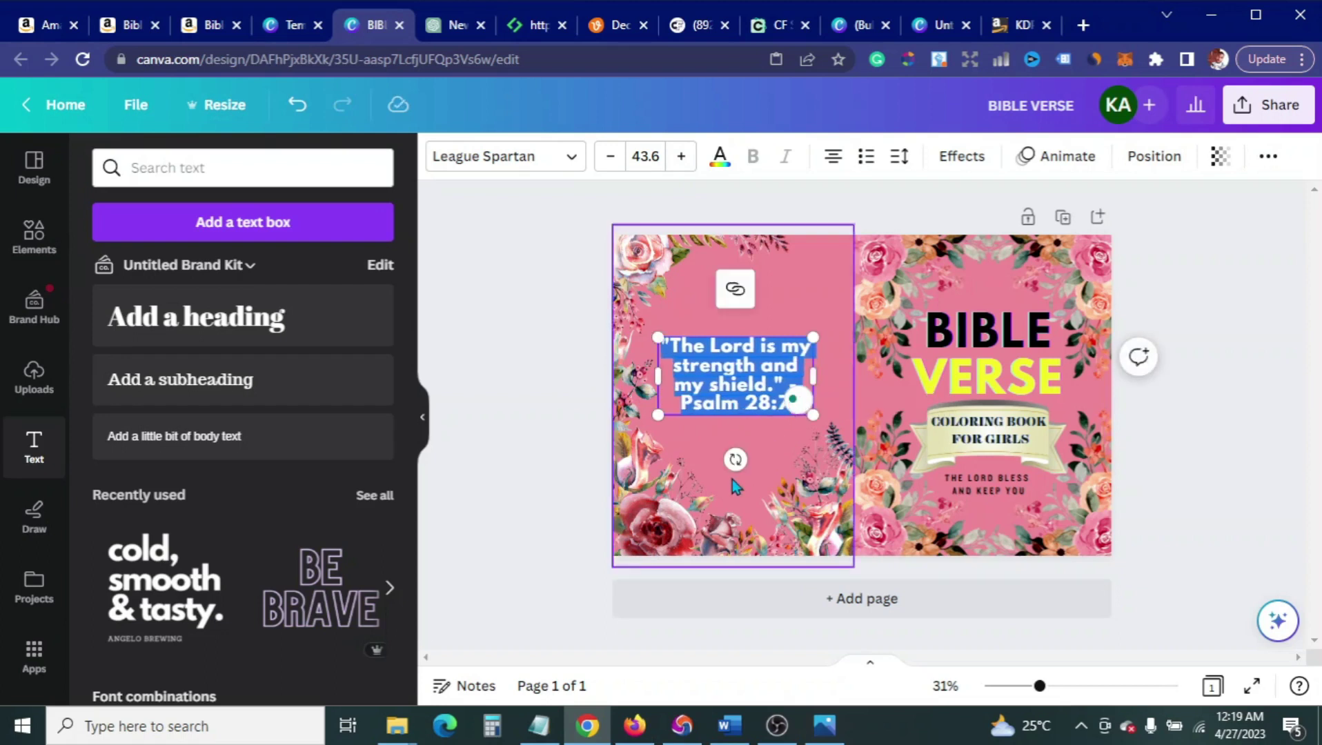
{"action": "left_click", "coordinate": [523, 397]}
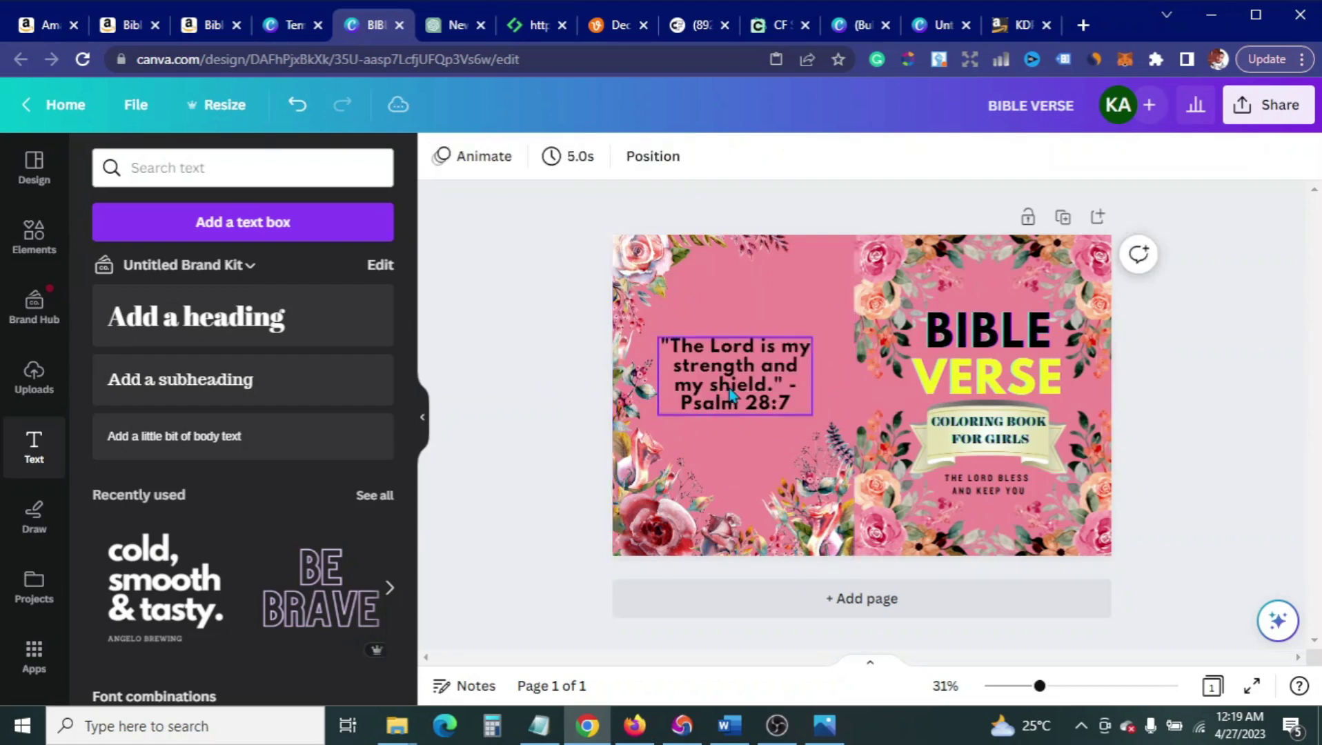
Step: Remove the dash after the quote, set "Psalm 28:7" apart below a blank line, and centre the text block on the back cover
{"action": "left_click", "coordinate": [790, 395]}
{"action": "left_click", "coordinate": [790, 394]}
{"action": "left_click", "coordinate": [782, 384]}
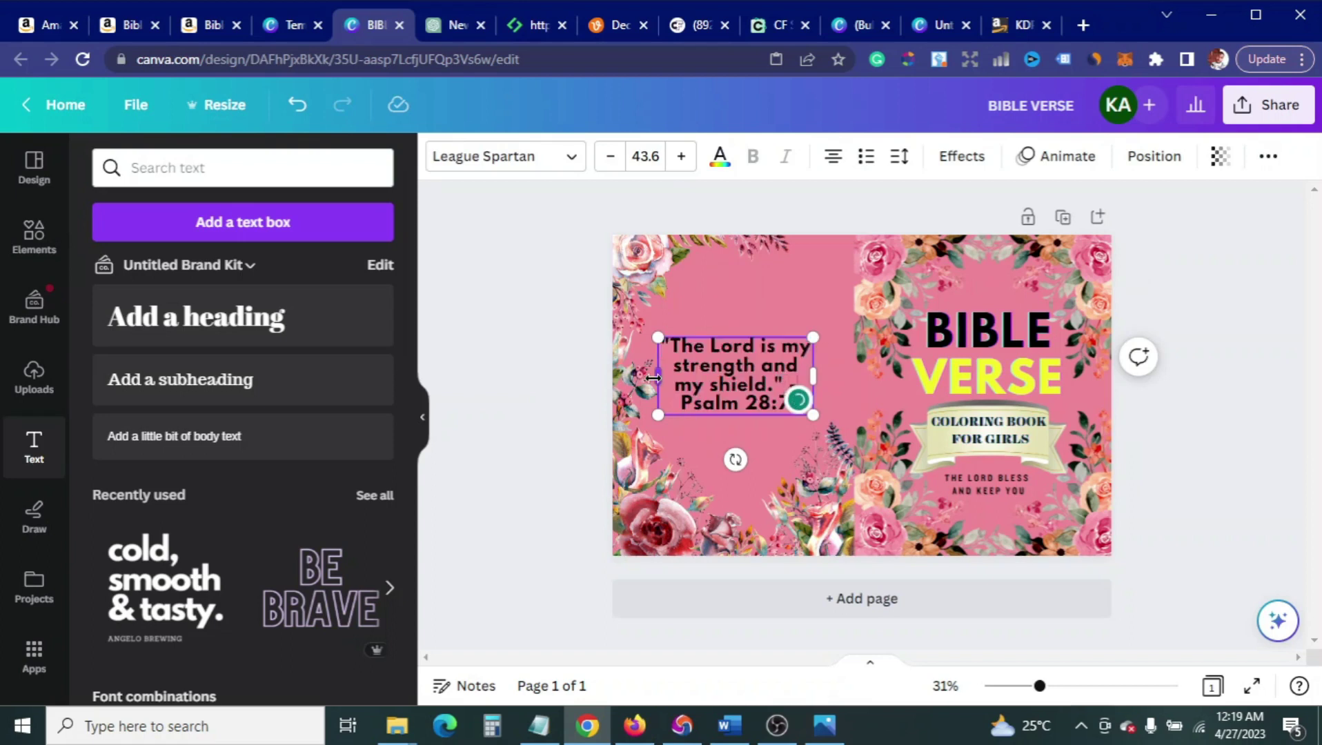
{"action": "key", "text": "Delete"}
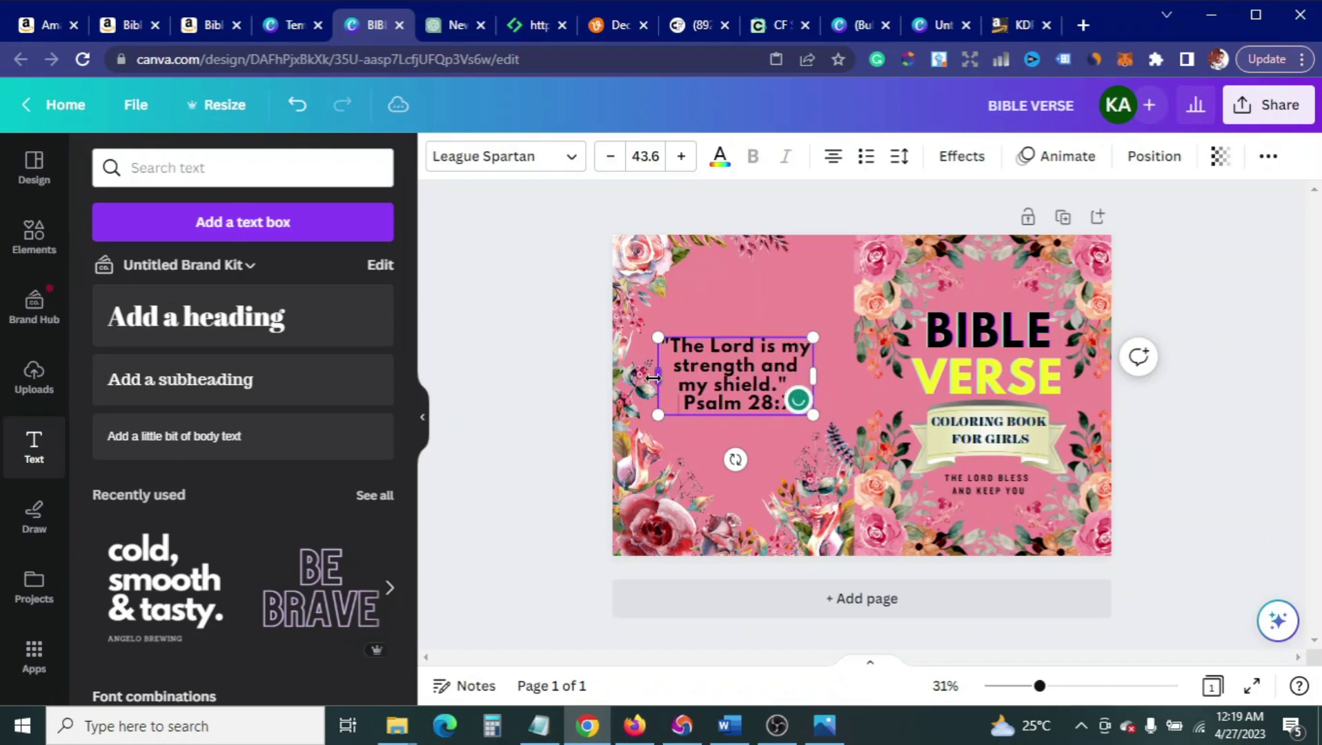
{"action": "key", "text": "Return"}
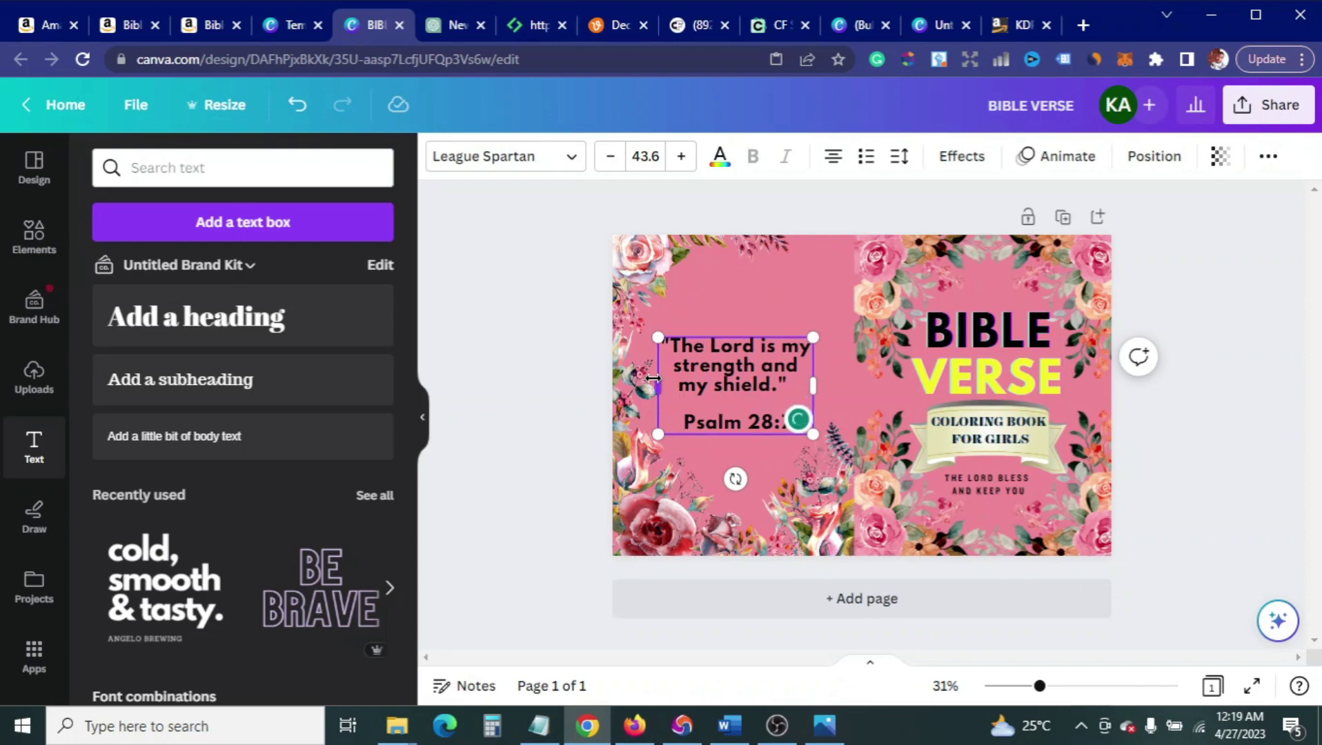
{"action": "left_click", "coordinate": [473, 408]}
{"action": "mouse_move", "coordinate": [705, 384]}
{"action": "left_mouse_down"}
{"action": "mouse_move", "coordinate": [726, 375]}
{"action": "mouse_move", "coordinate": [715, 367]}
{"action": "left_mouse_up"}
{"action": "left_click", "coordinate": [556, 240]}
Step: Change the verse text's font to Nexa Script
{"action": "left_click", "coordinate": [744, 373]}
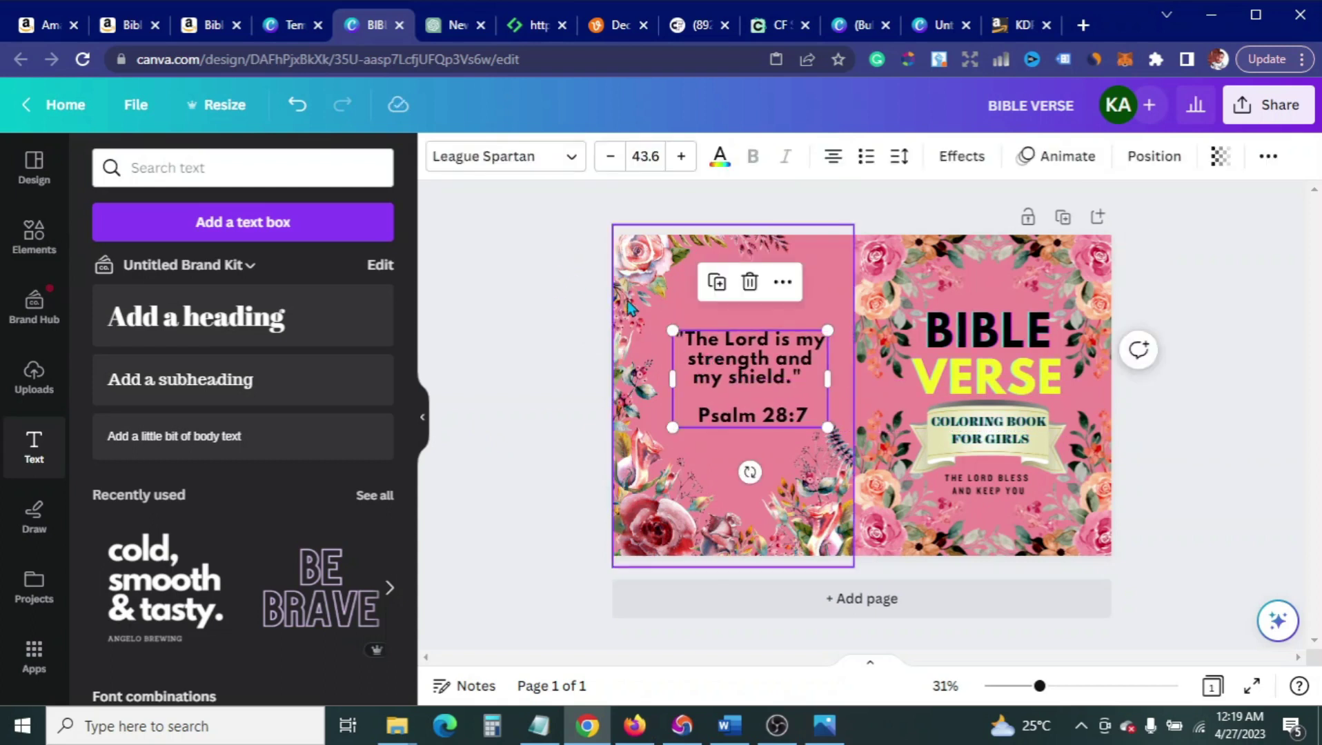
{"action": "left_click", "coordinate": [576, 160]}
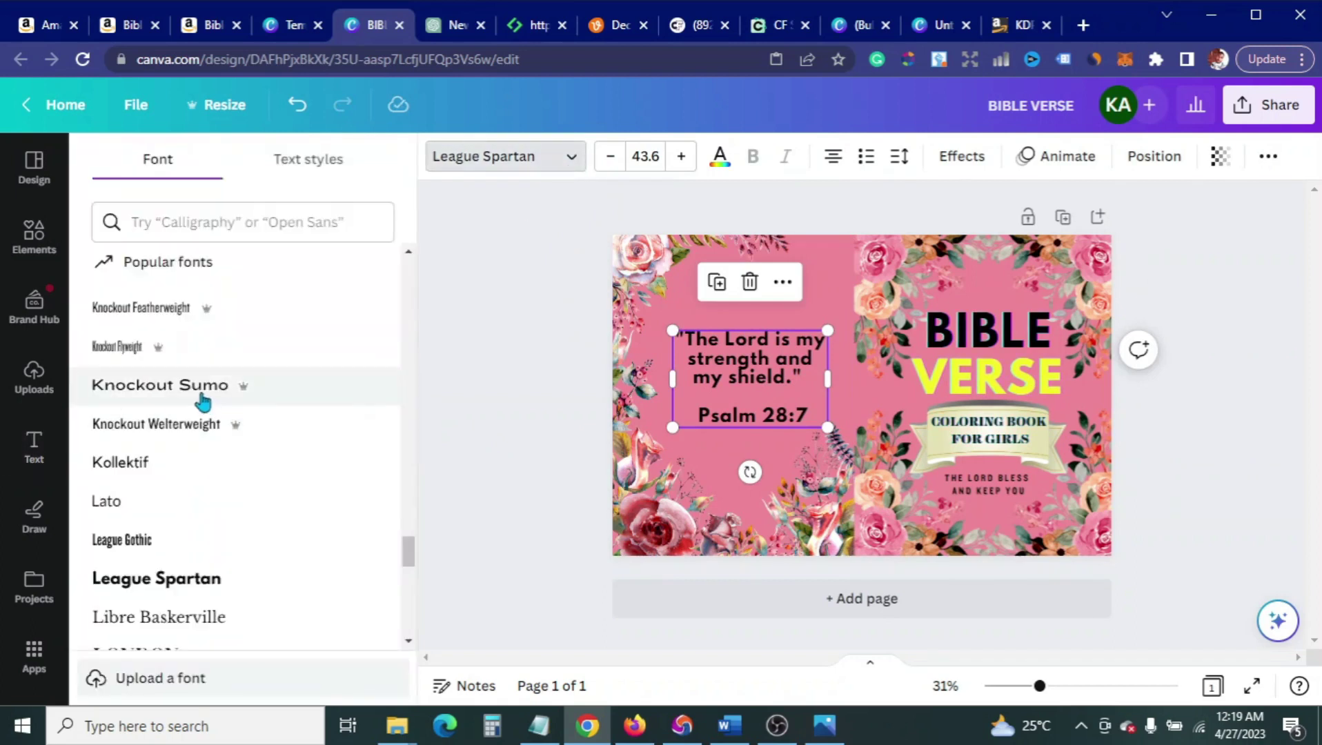
{"action": "scroll", "coordinate": [186, 457], "scroll_direction": "down", "scroll_amount": 2}
{"action": "scroll", "coordinate": [190, 459], "scroll_direction": "down", "scroll_amount": 6}
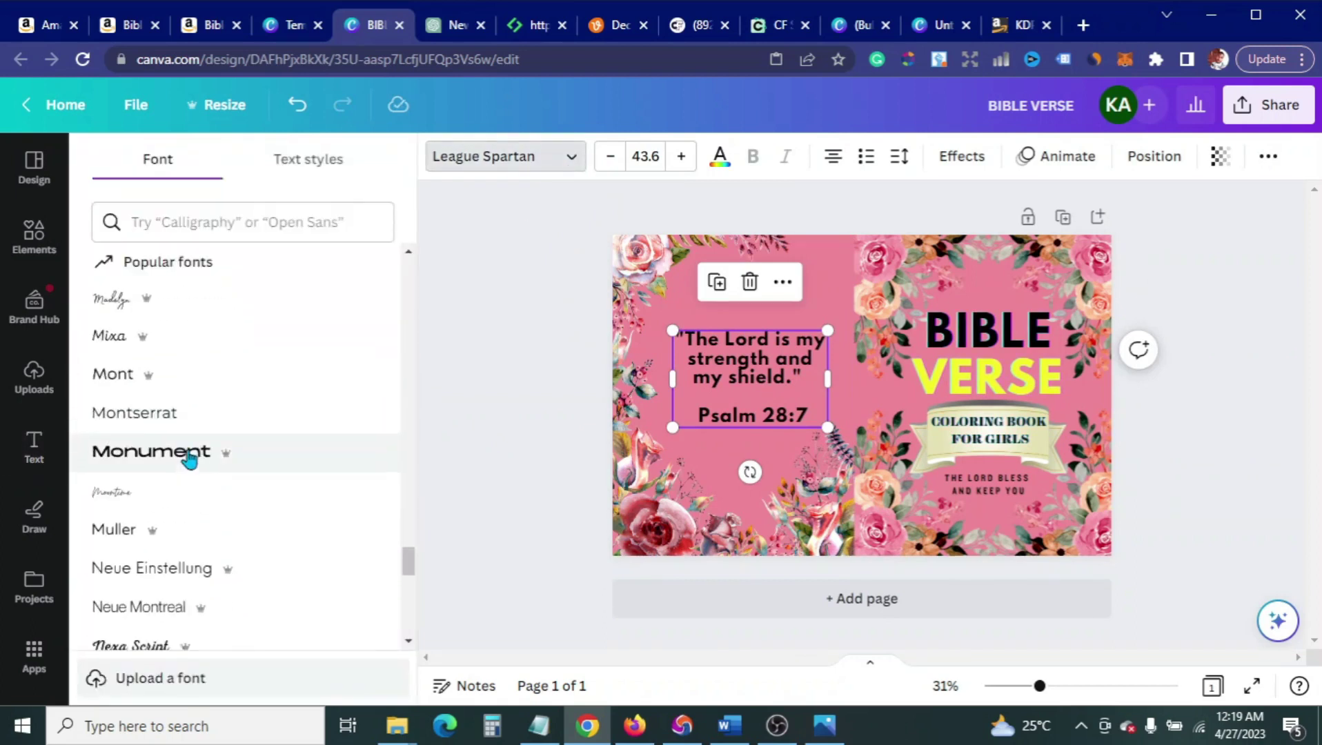
{"action": "scroll", "coordinate": [187, 570], "scroll_direction": "down", "scroll_amount": 2}
{"action": "left_click", "coordinate": [159, 445]}
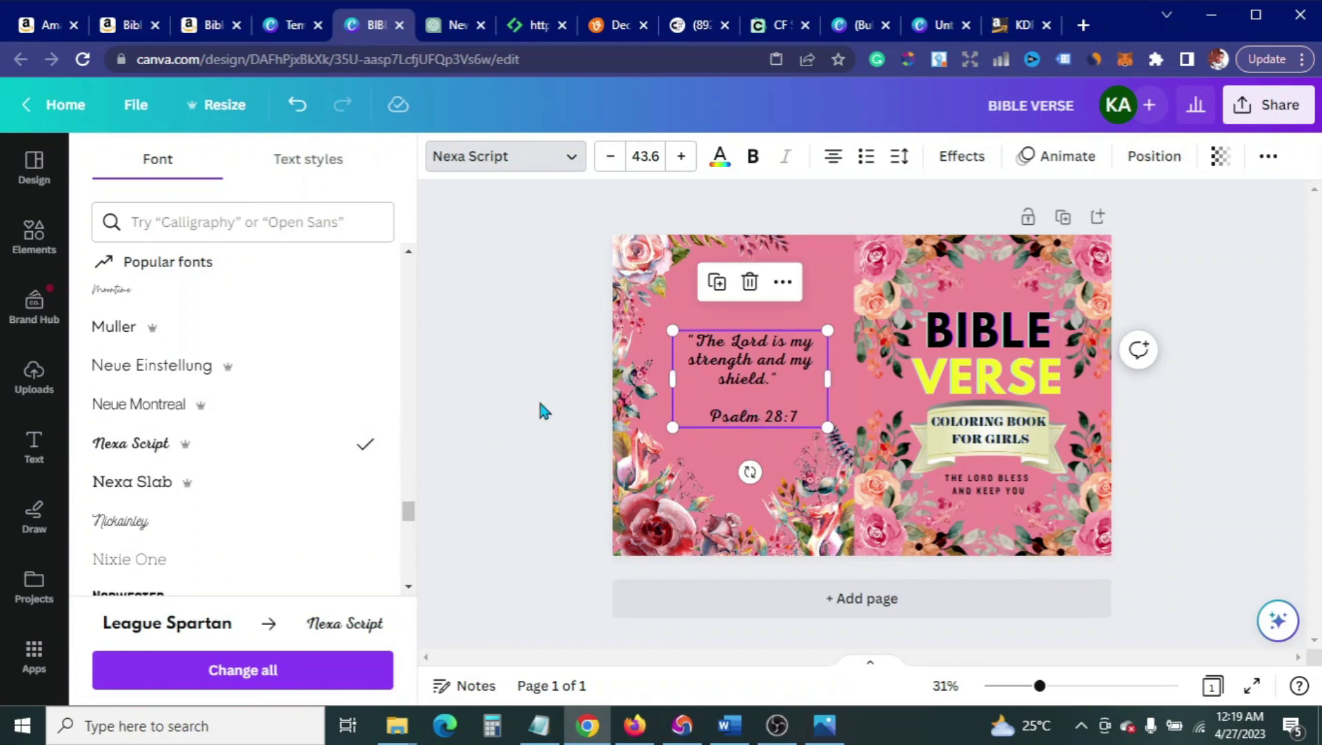
{"action": "key", "text": "Escape"}
{"action": "left_click", "coordinate": [495, 390]}
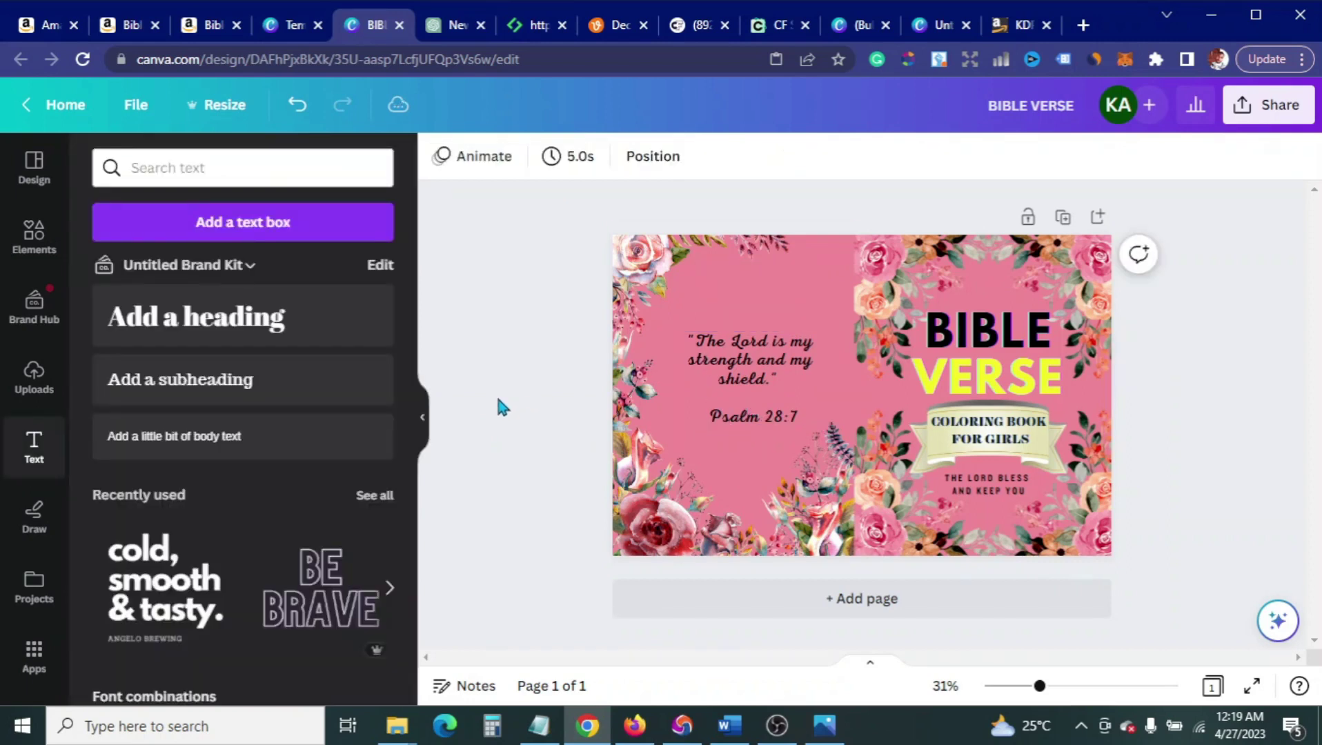
Step: Try uppercase and underline formatting on the verse text
{"action": "left_click", "coordinate": [721, 362]}
{"action": "left_click", "coordinate": [1268, 156]}
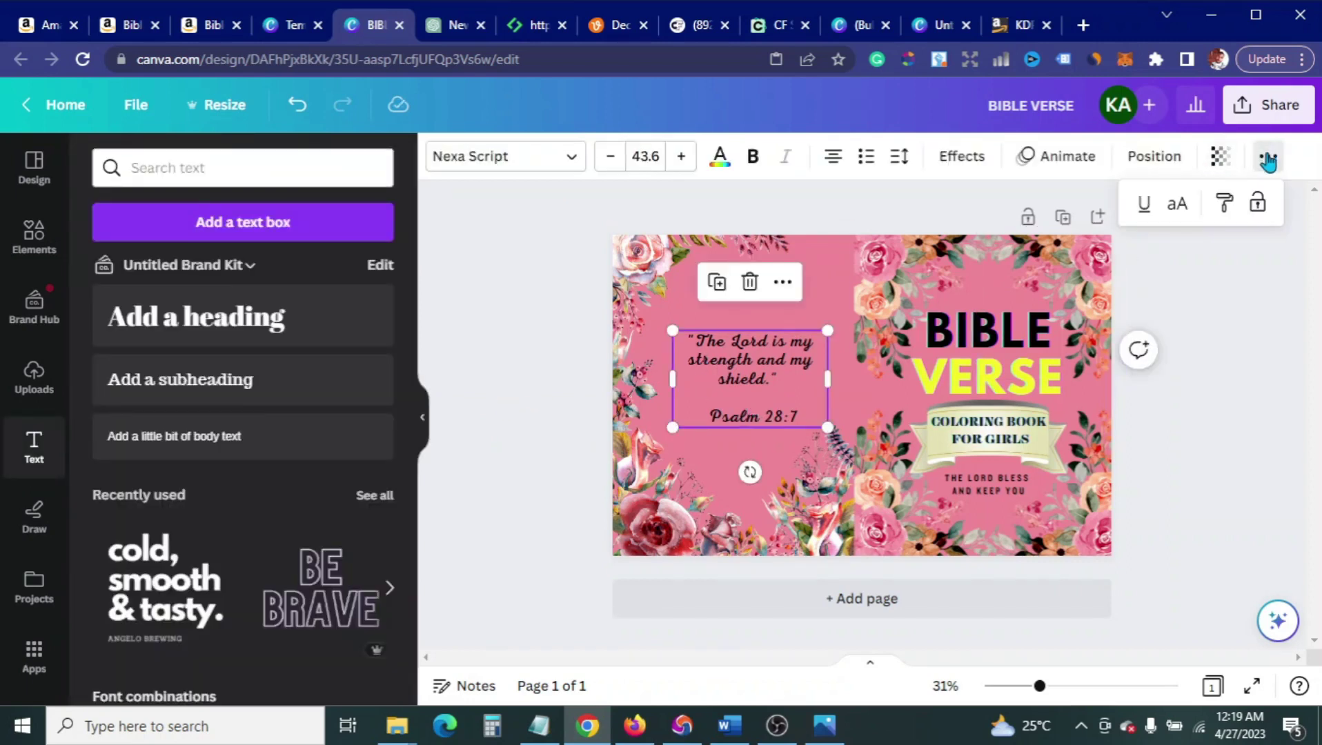
{"action": "left_click", "coordinate": [1177, 204]}
{"action": "left_click", "coordinate": [1145, 208]}
{"action": "left_click", "coordinate": [1156, 213]}
{"action": "left_click", "coordinate": [1175, 207]}
{"action": "left_click", "coordinate": [528, 387]}
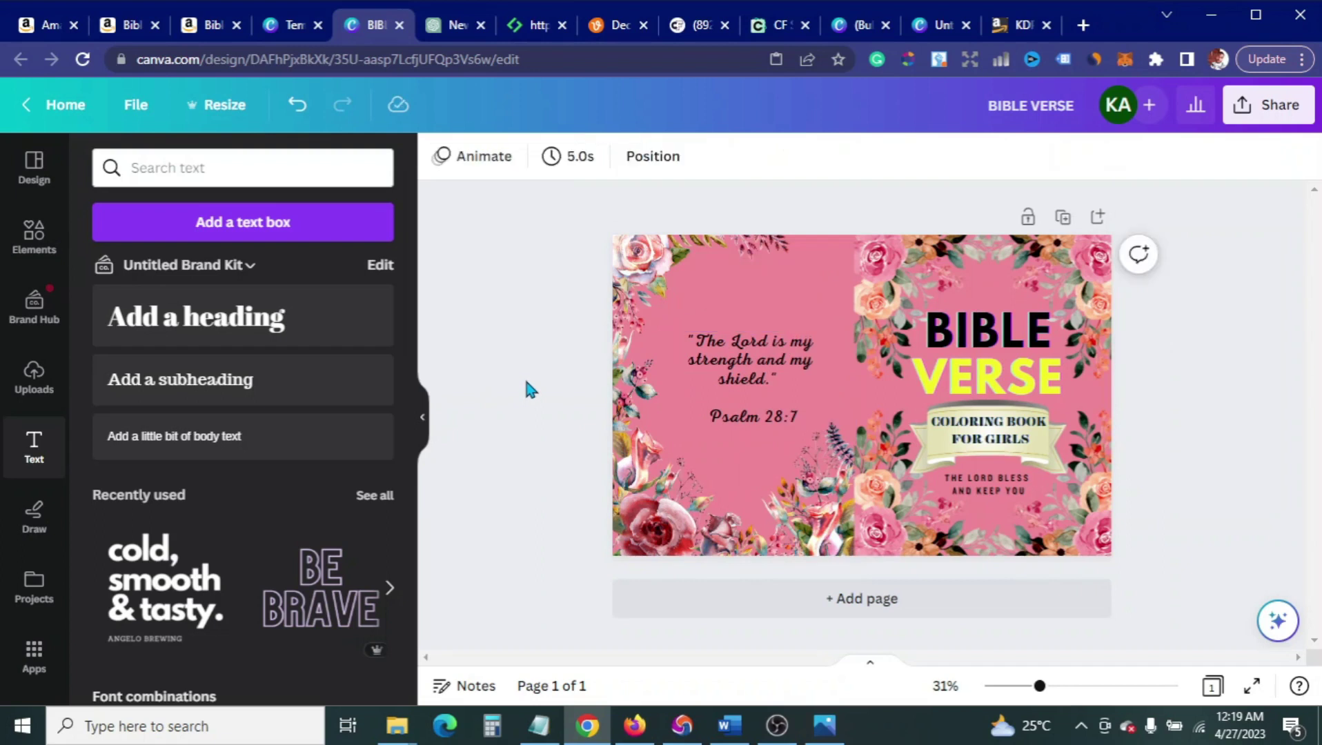
Step: Make the verse text bold and give it an Outline effect in white
{"action": "left_click_drag", "start_coordinate": [771, 382], "coordinate": [767, 381]}
{"action": "left_click", "coordinate": [750, 160]}
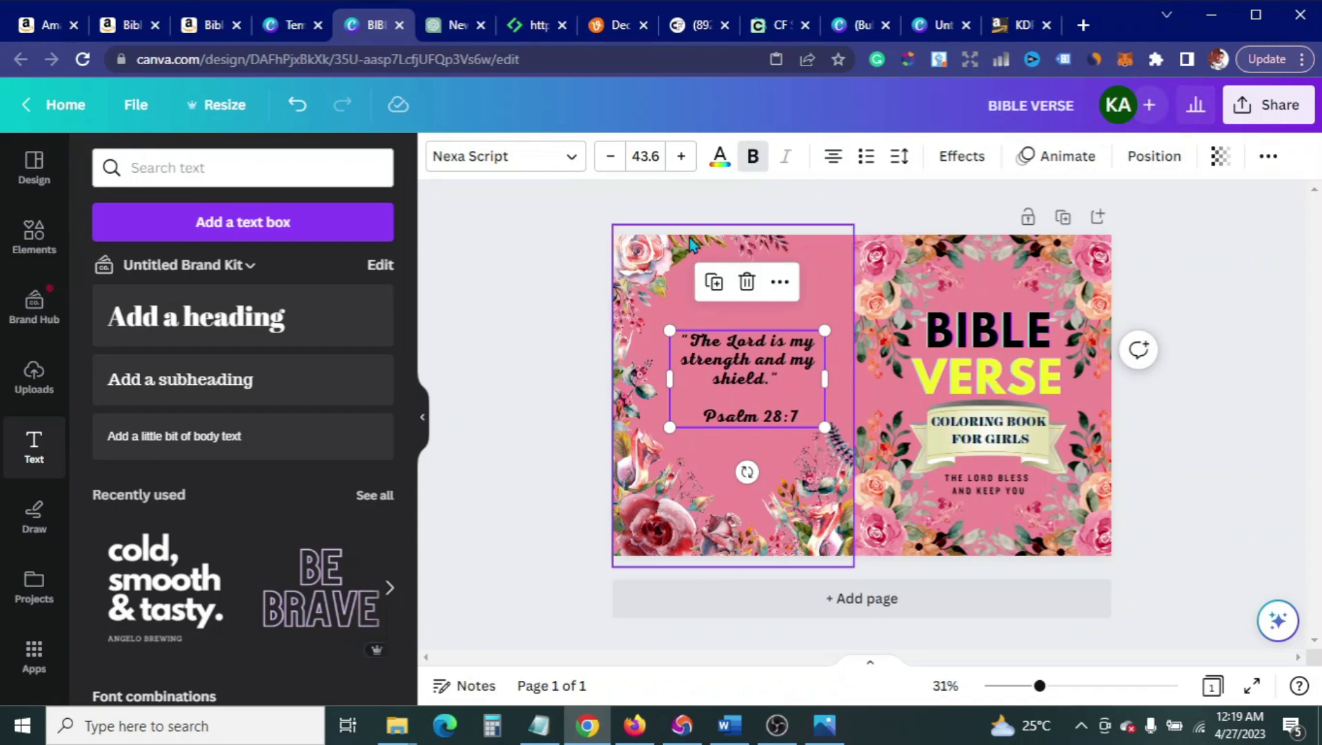
{"action": "left_click", "coordinate": [961, 158]}
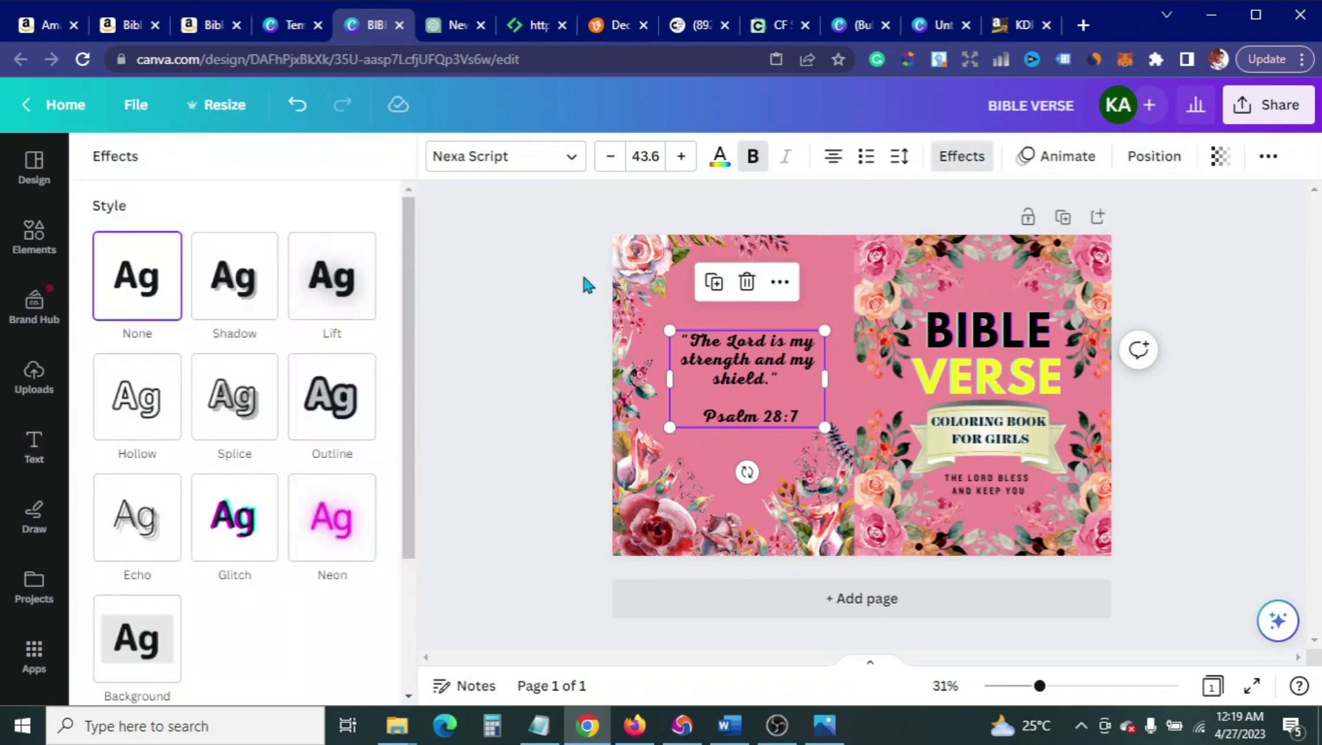
{"action": "left_click", "coordinate": [332, 394]}
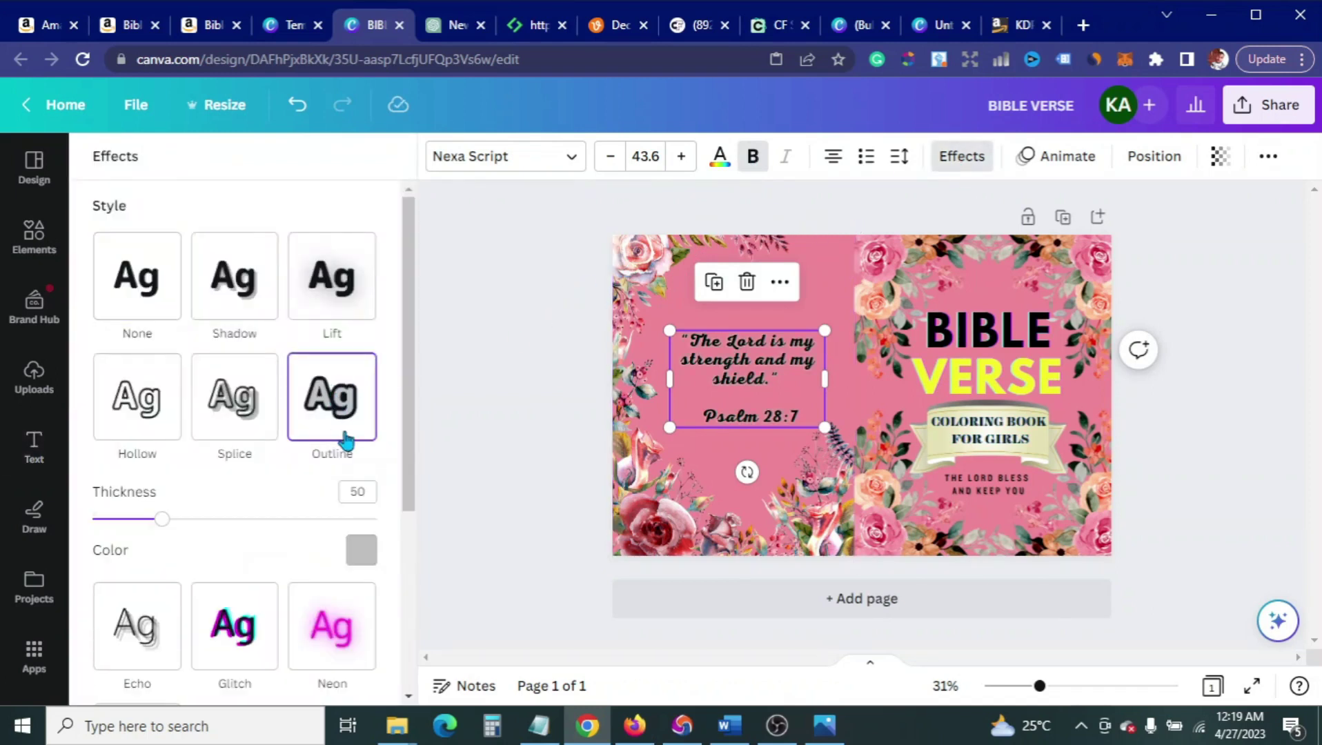
{"action": "left_click", "coordinate": [358, 548]}
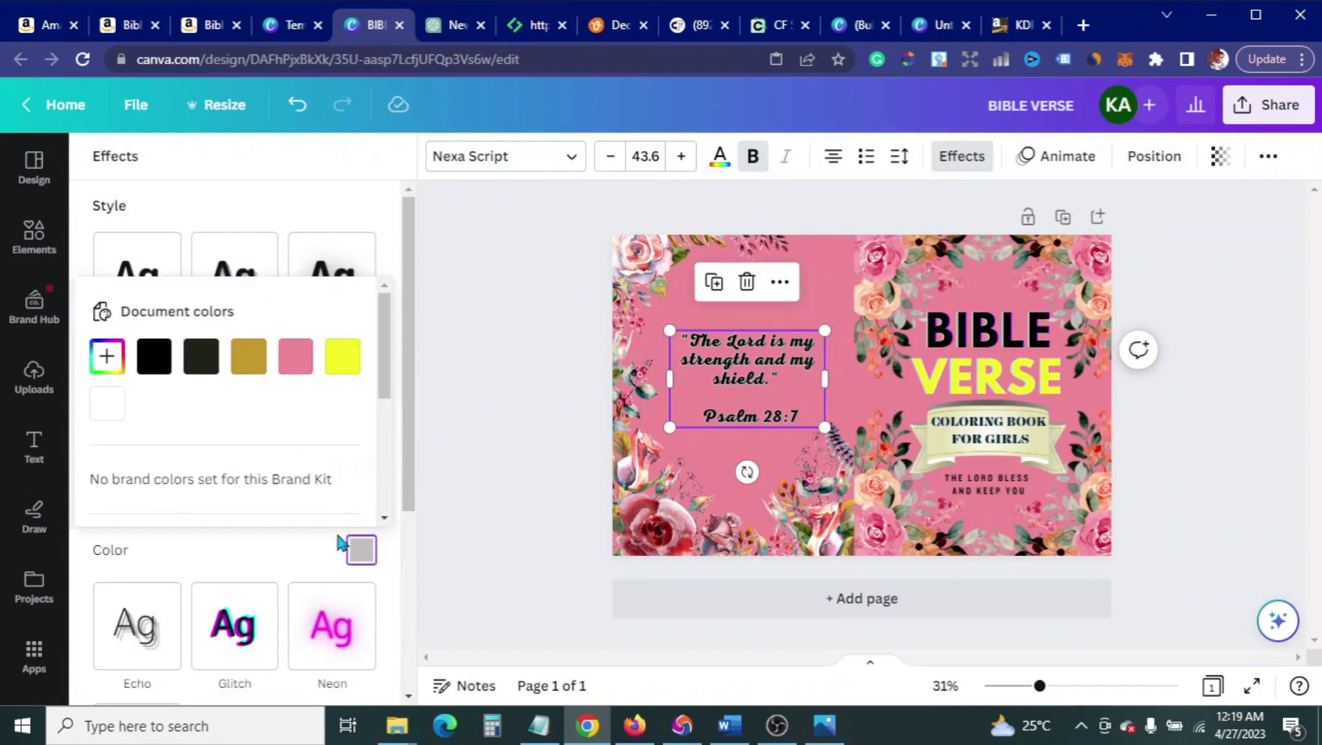
{"action": "left_click", "coordinate": [112, 405]}
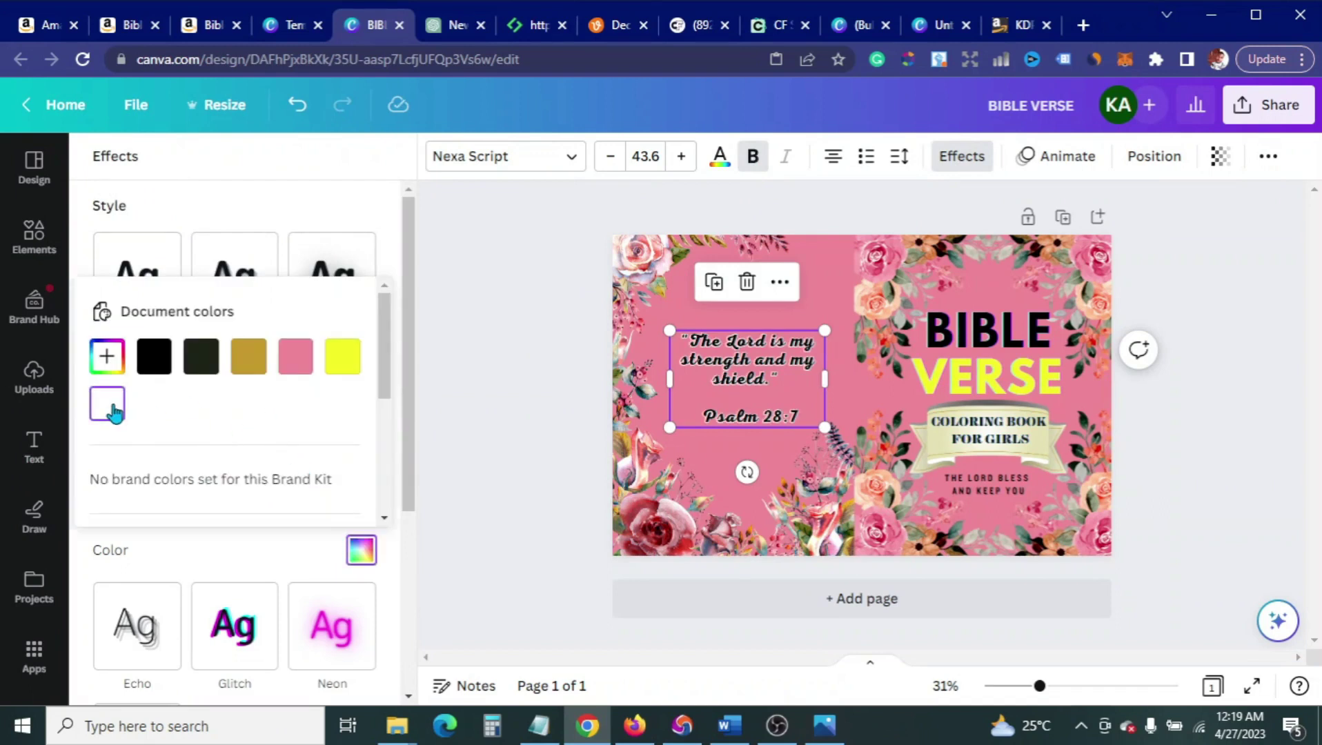
{"action": "left_click", "coordinate": [153, 356]}
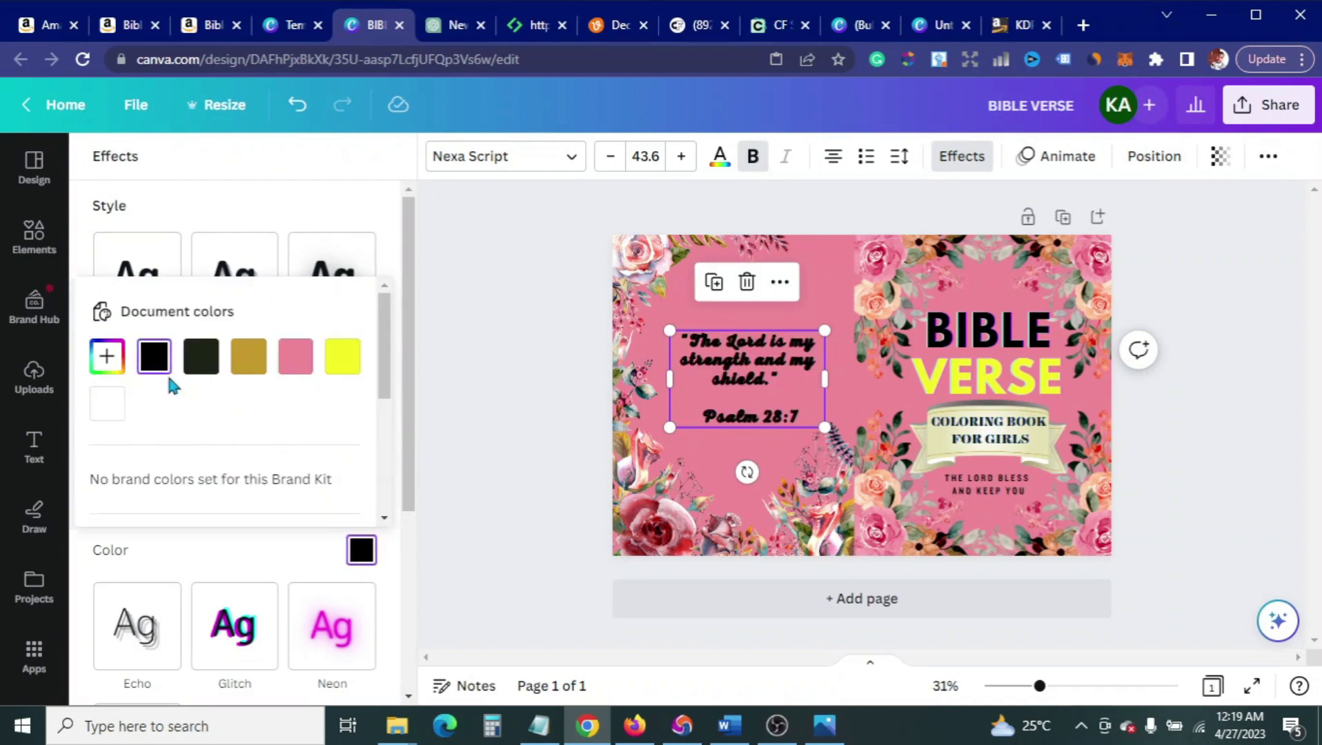
{"action": "left_click", "coordinate": [109, 407]}
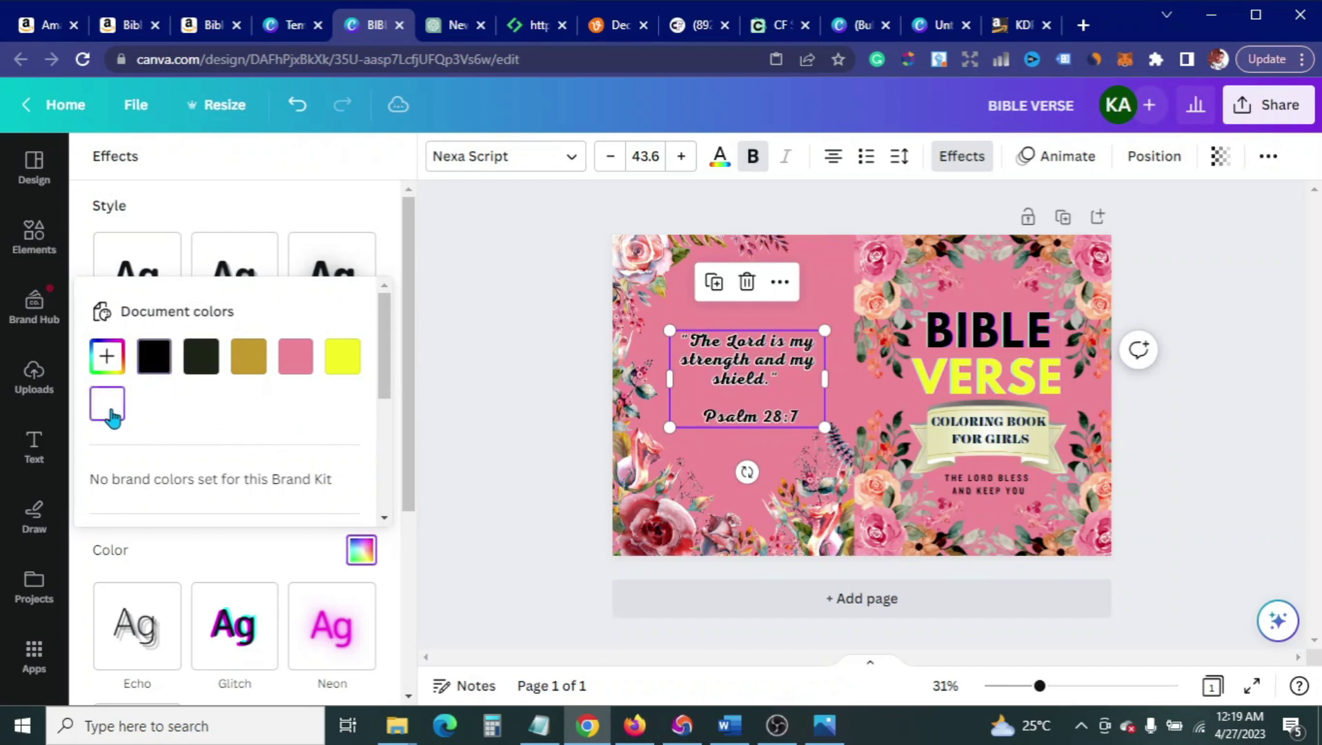
{"action": "left_click", "coordinate": [482, 390]}
{"action": "left_click", "coordinate": [482, 386]}
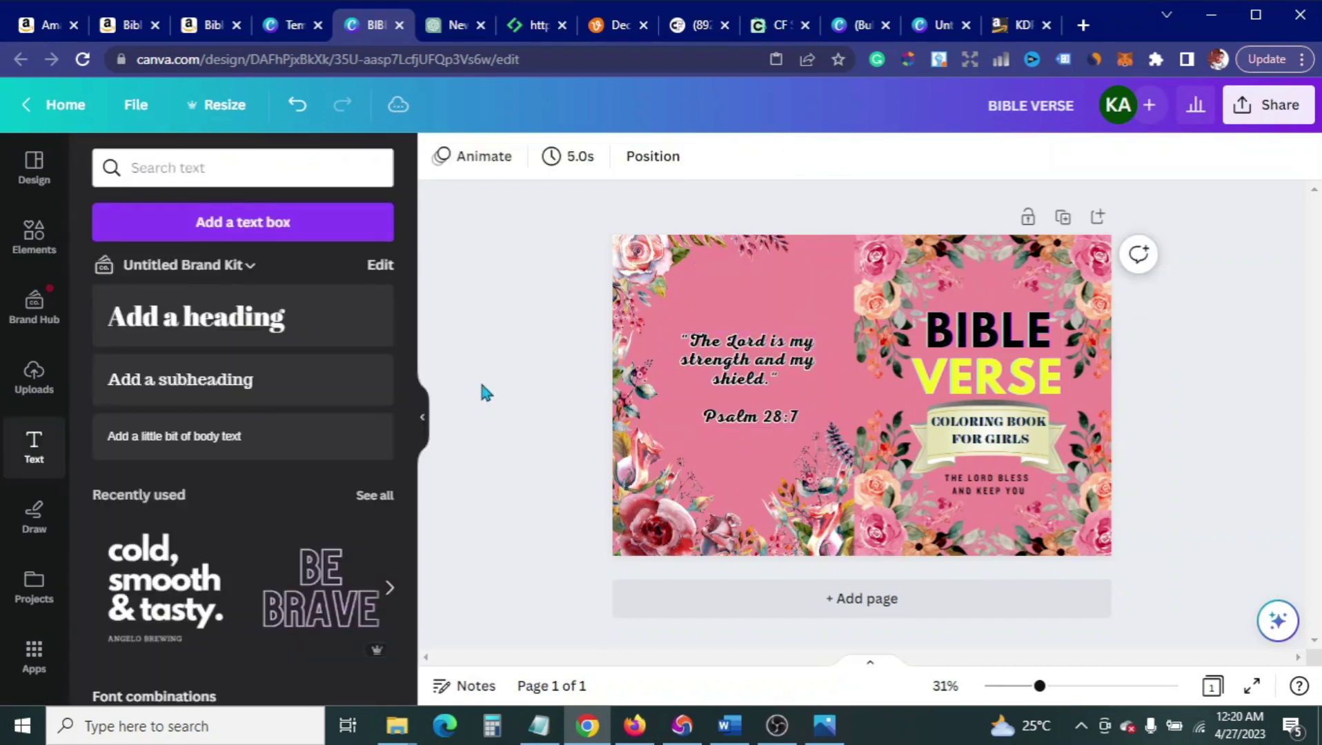
Step: Search the graphics library for "border"
{"action": "left_click", "coordinate": [703, 374]}
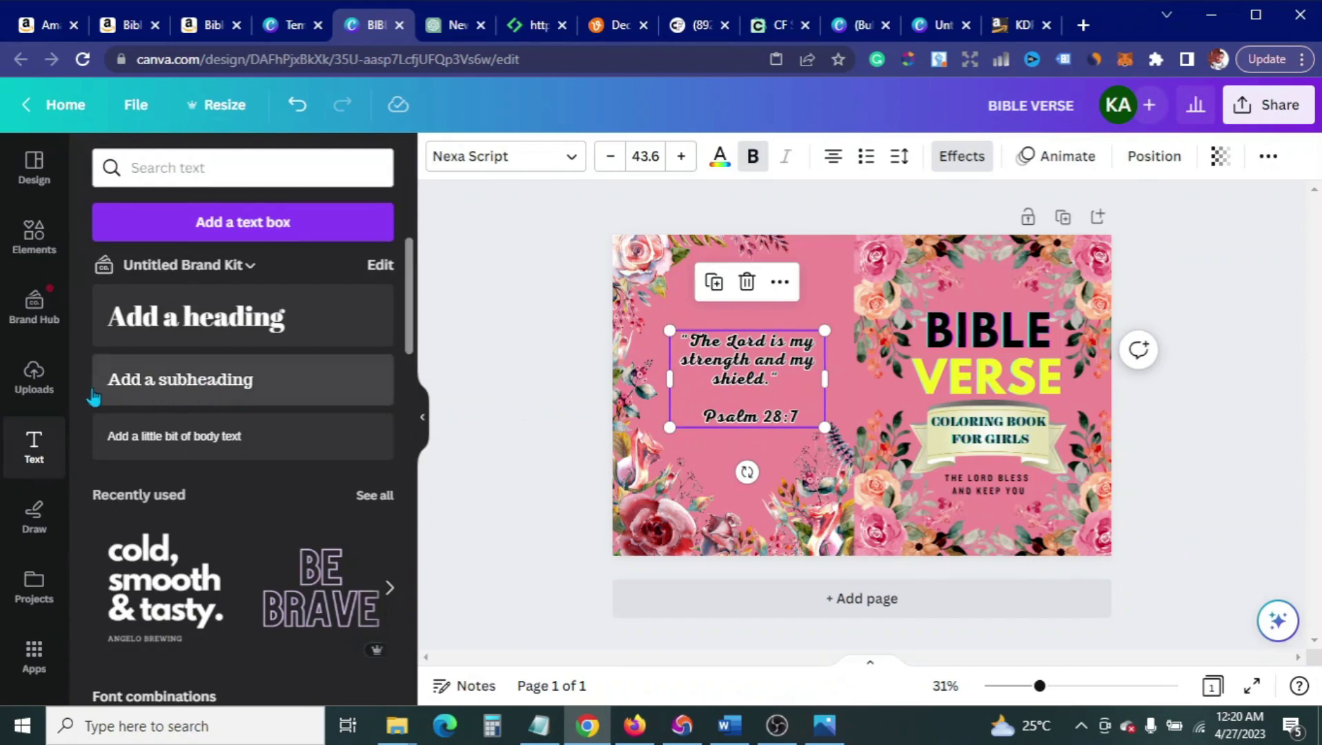
{"action": "left_click", "coordinate": [33, 235]}
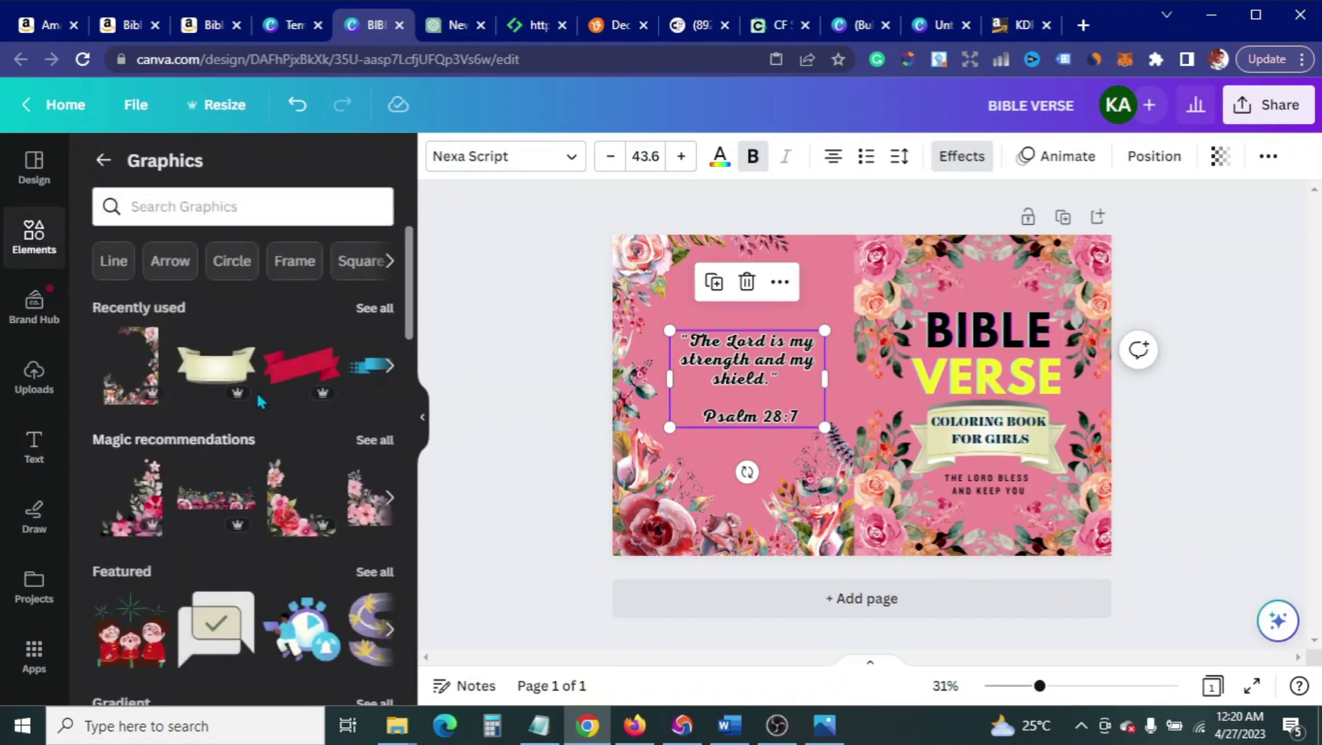
{"action": "left_click", "coordinate": [207, 206]}
{"action": "type", "text": "b"}
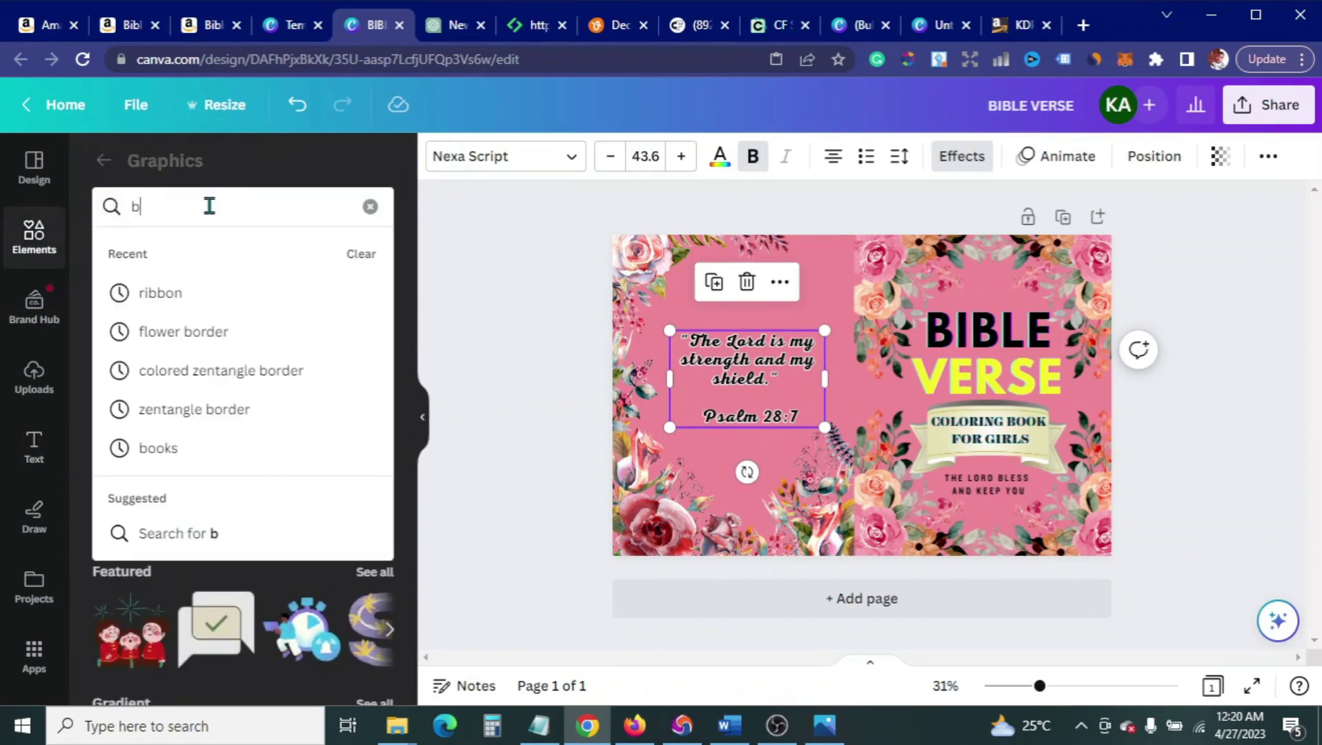
{"action": "type", "text": "or"}
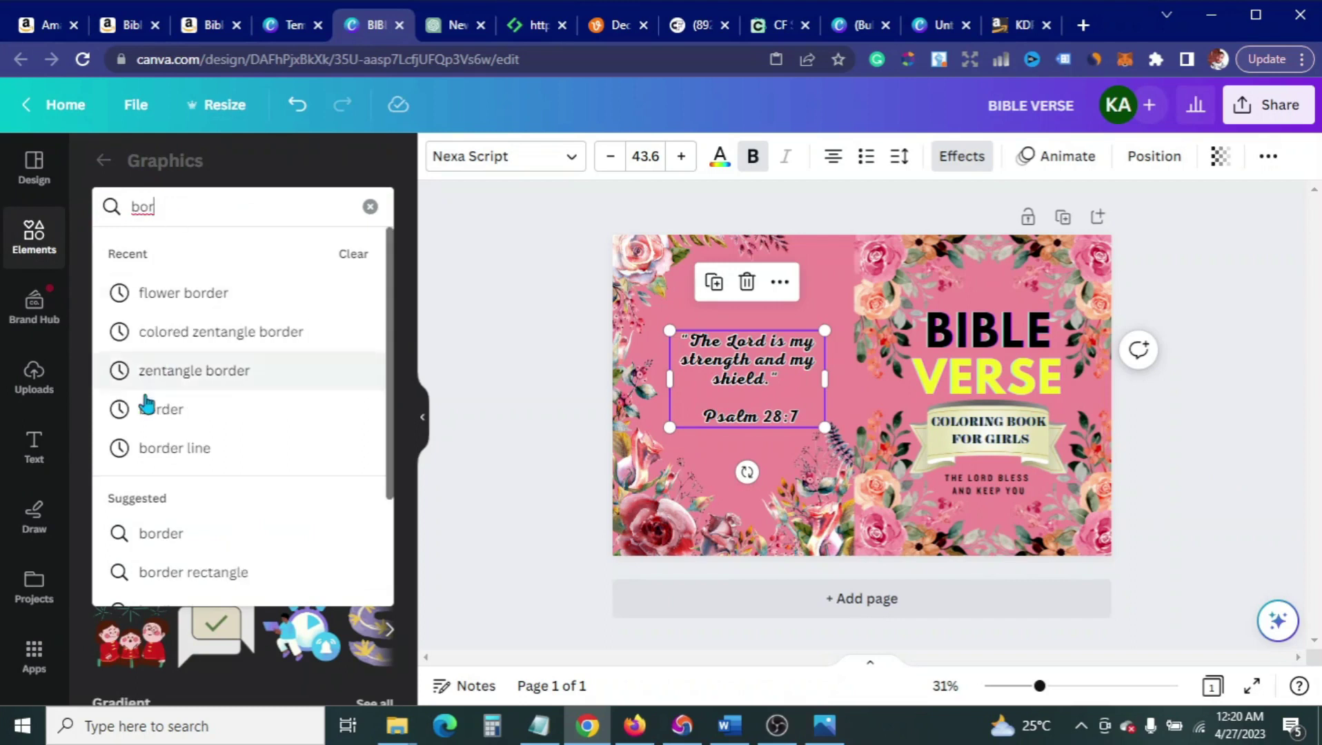
{"action": "left_click", "coordinate": [165, 413]}
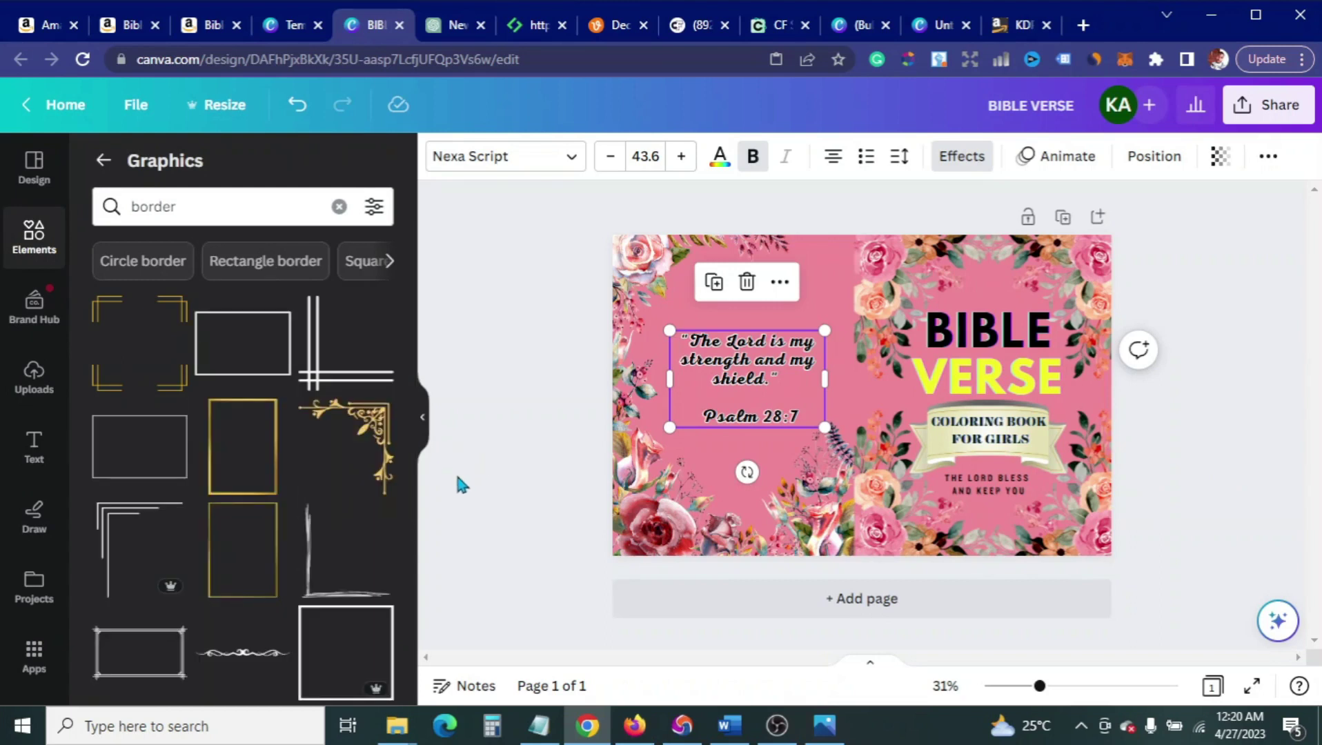
Step: Add the gold double-line corner border to the back cover and resize it to surround the verse
{"action": "scroll", "coordinate": [334, 502], "scroll_direction": "down", "scroll_amount": 3}
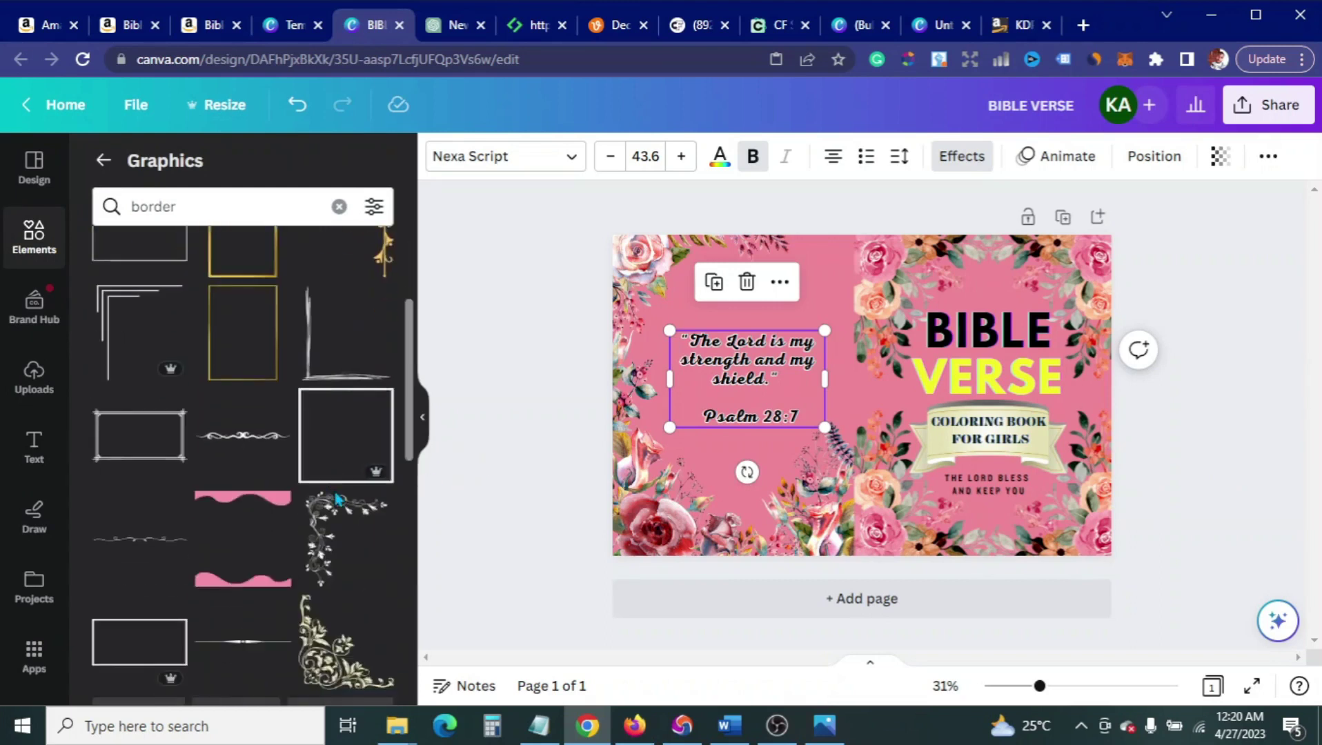
{"action": "scroll", "coordinate": [335, 500], "scroll_direction": "up", "scroll_amount": 3}
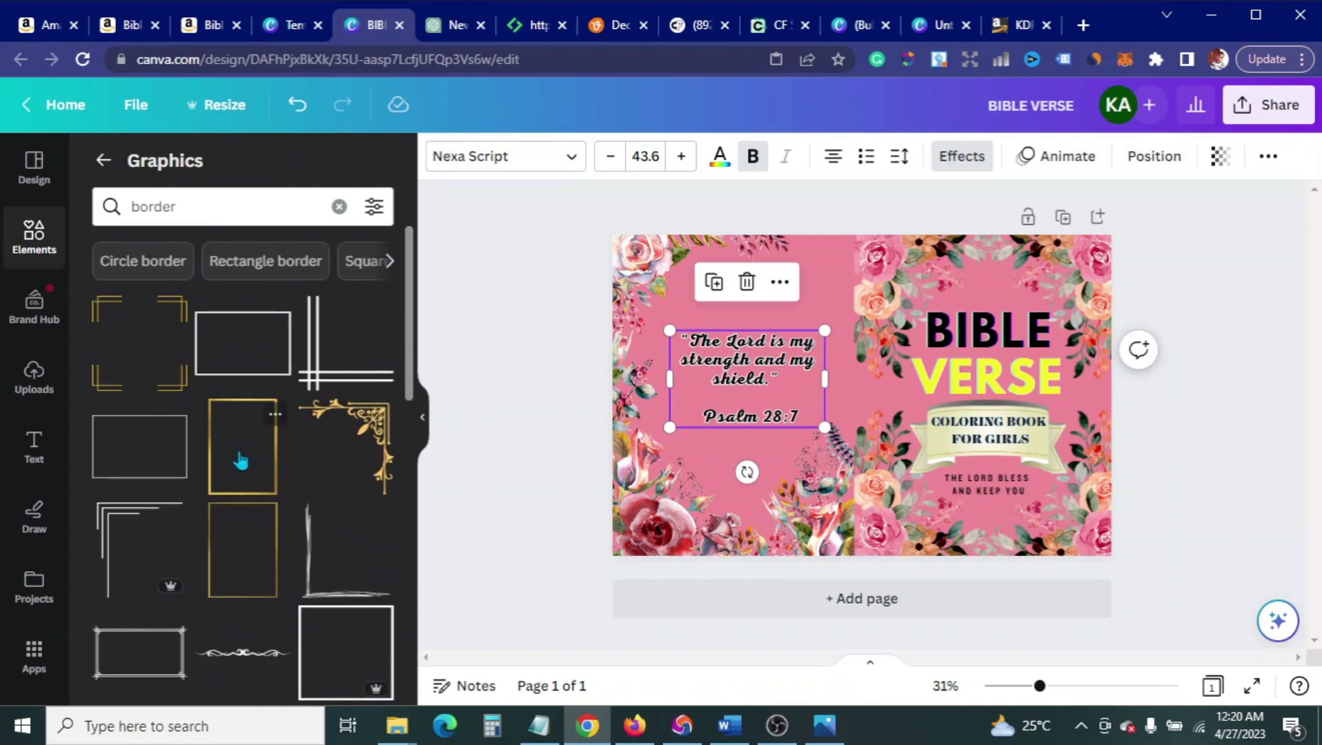
{"action": "left_click_drag", "start_coordinate": [142, 352], "coordinate": [718, 378]}
{"action": "left_click_drag", "start_coordinate": [854, 555], "coordinate": [764, 447]}
Step: Recolor the corner border around the verse white (#ffffff), trying black as an alternative
{"action": "left_click", "coordinate": [440, 167]}
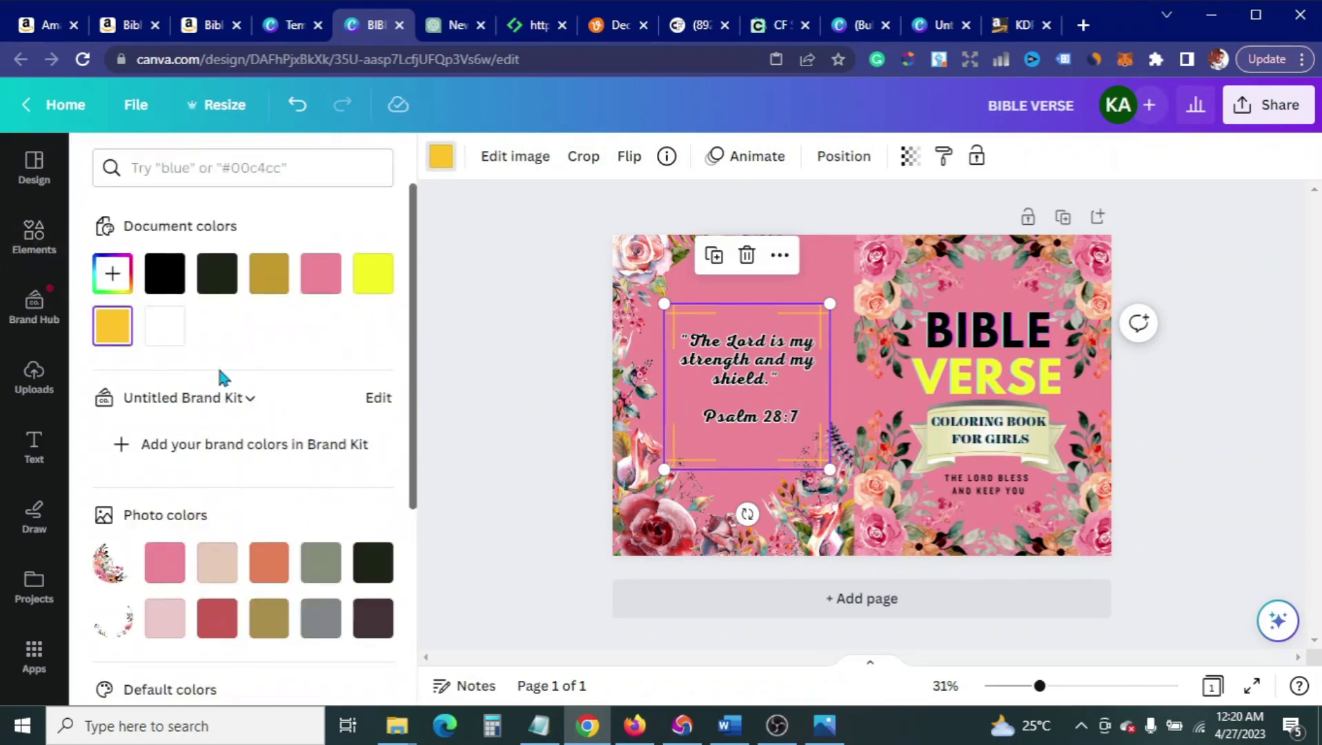
{"action": "left_click", "coordinate": [173, 333]}
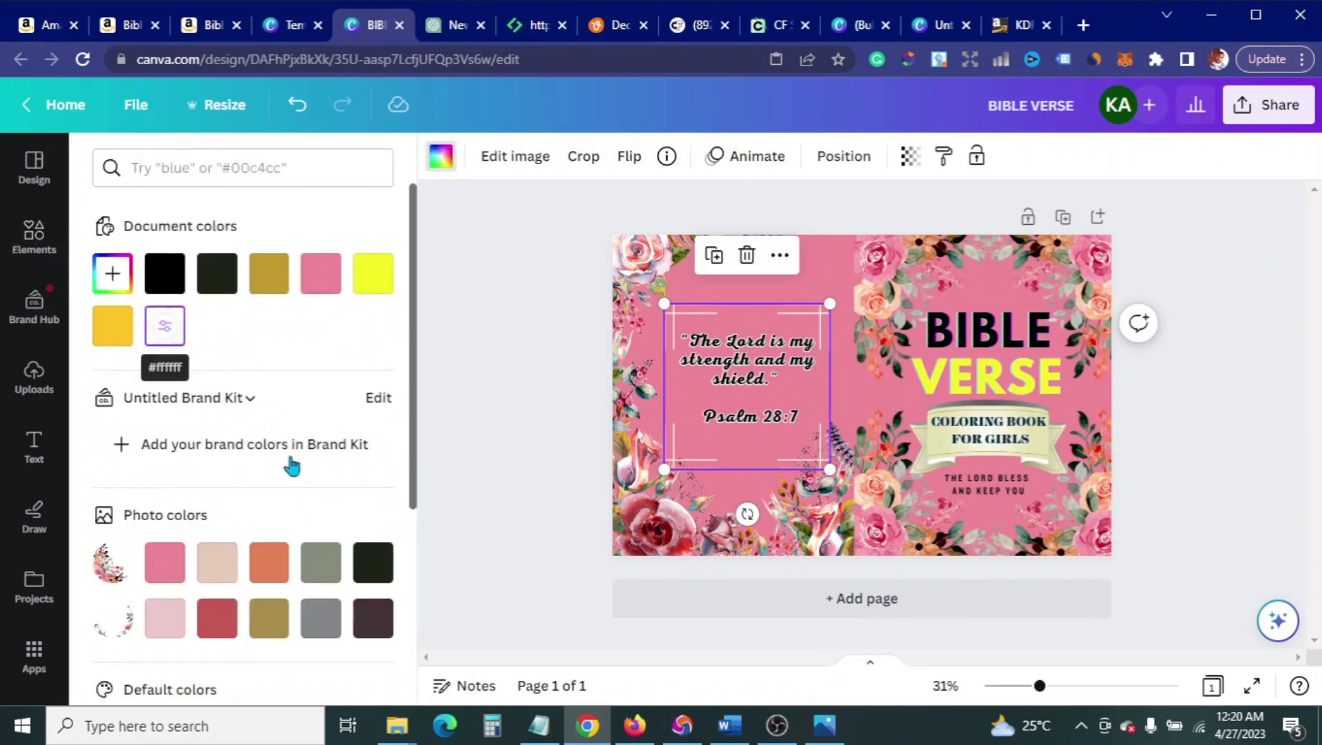
{"action": "left_click", "coordinate": [173, 276]}
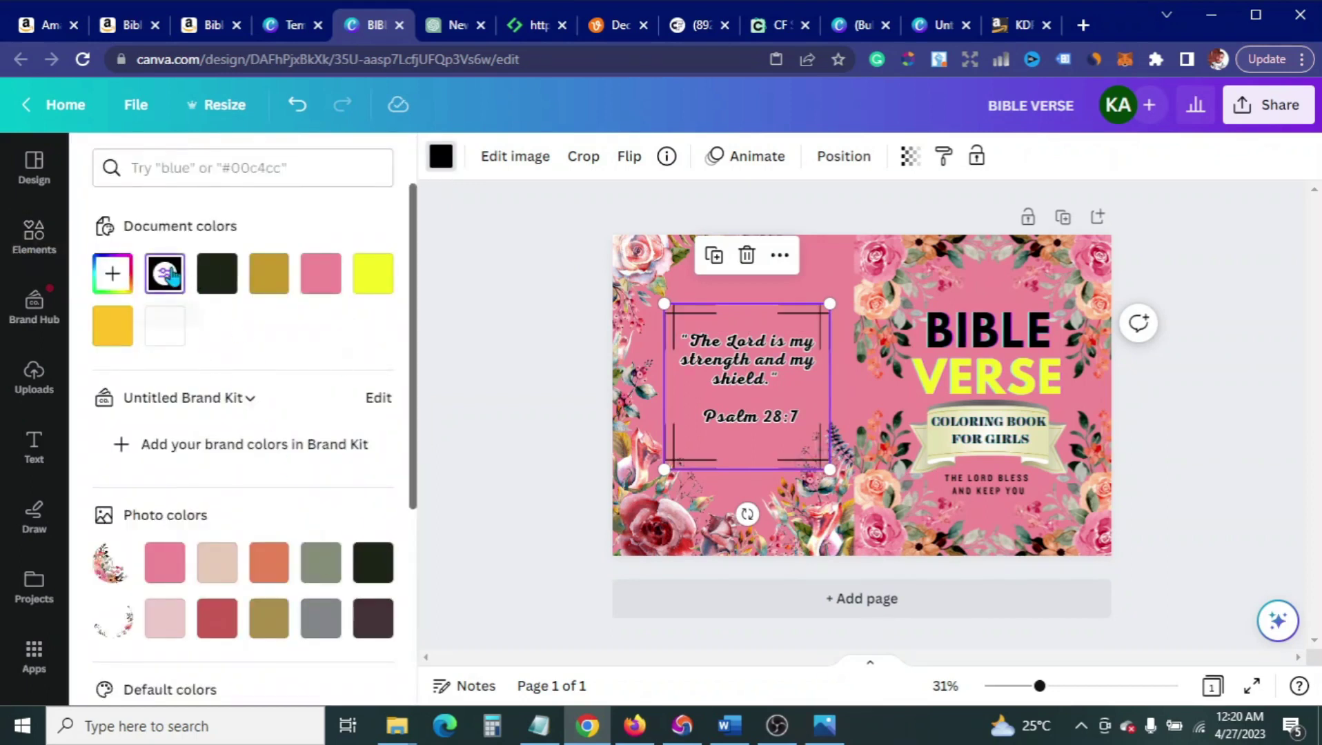
{"action": "left_click", "coordinate": [181, 334]}
{"action": "left_click", "coordinate": [505, 335]}
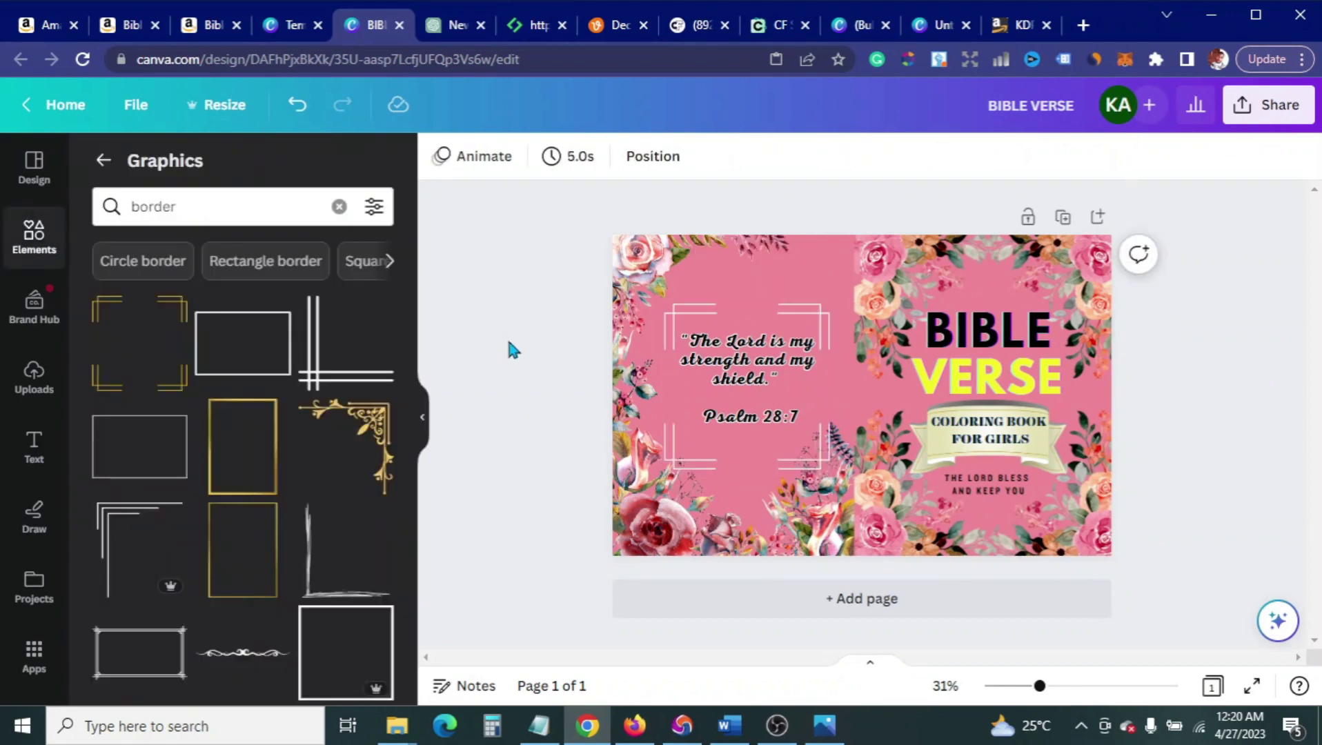
Step: Scale down the Psalm 28:7 verse text so it sits inside the white corner border on the back cover
{"action": "left_click", "coordinate": [724, 382]}
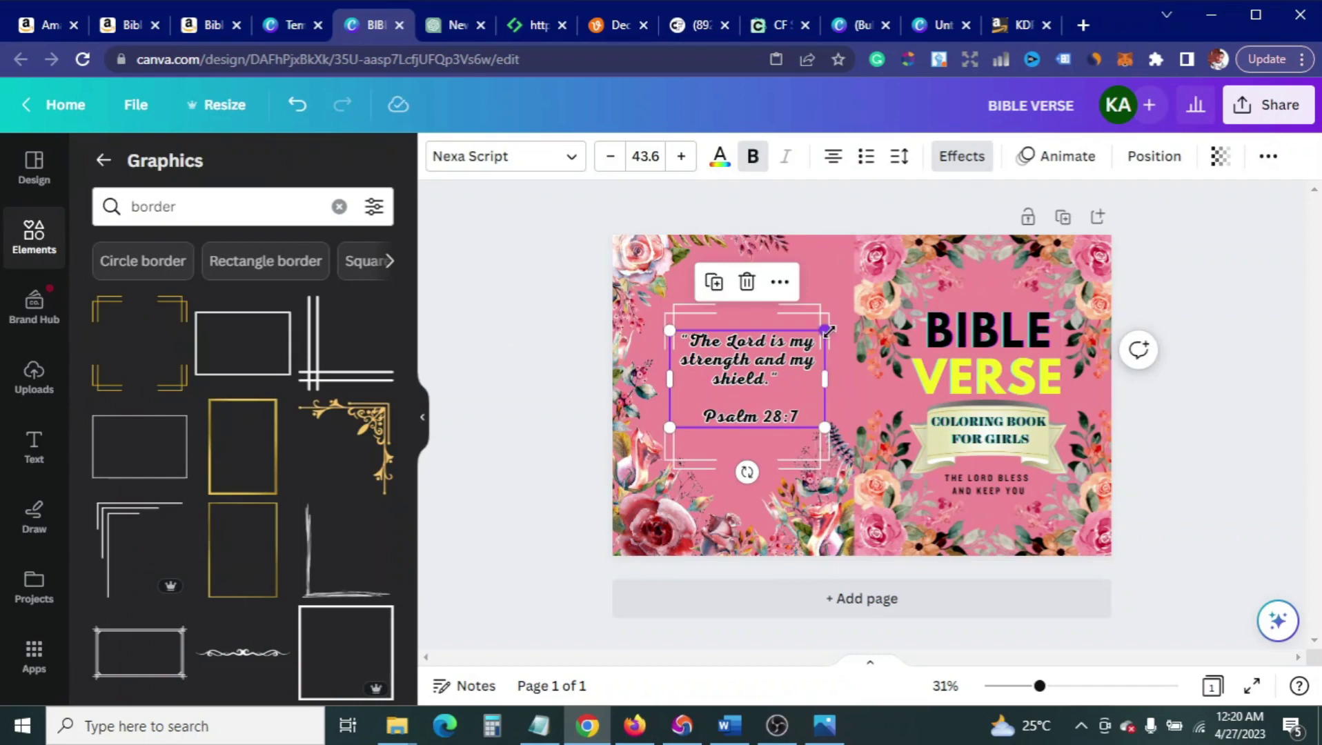
{"action": "left_click_drag", "start_coordinate": [826, 330], "coordinate": [815, 336]}
{"action": "left_click_drag", "start_coordinate": [669, 428], "coordinate": [724, 397]}
{"action": "left_click", "coordinate": [543, 376]}
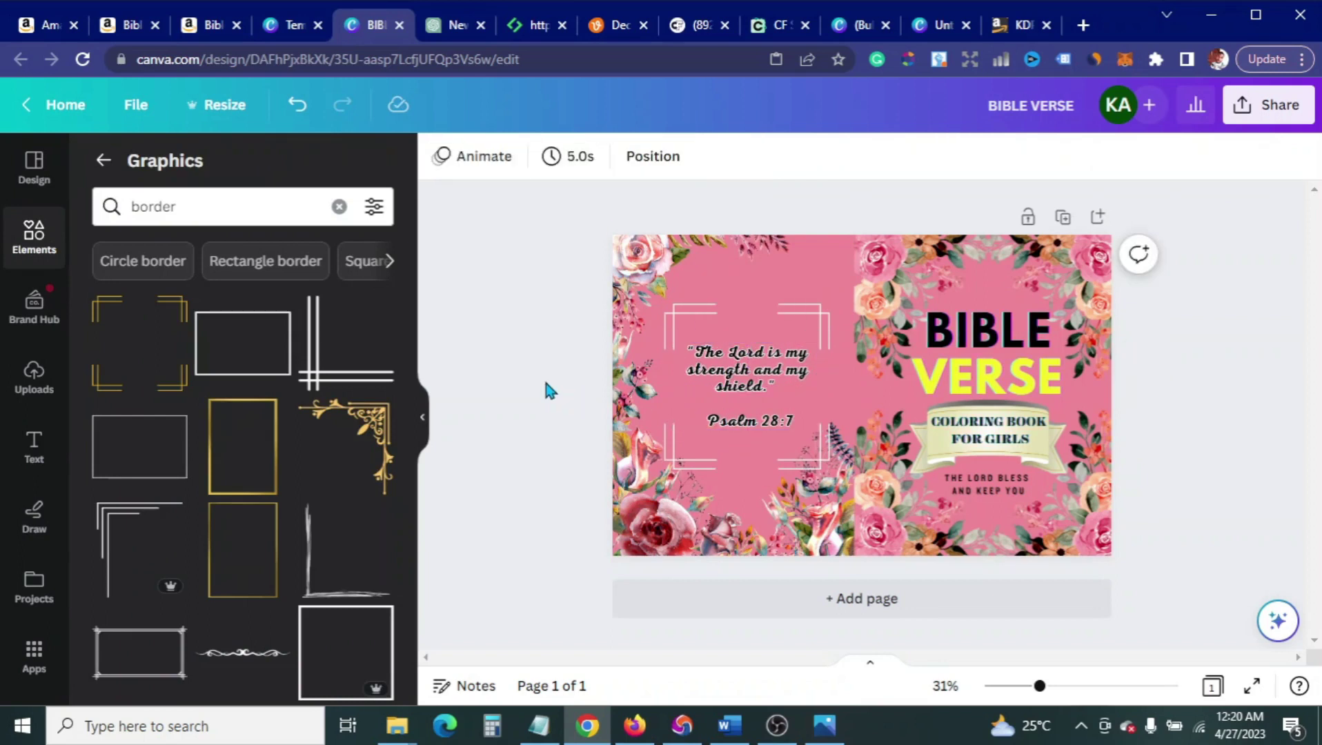
Step: Shrink the white corner border slightly and reposition it so it frames the verse evenly on the back cover
{"action": "left_click", "coordinate": [697, 332]}
{"action": "left_click_drag", "start_coordinate": [697, 331], "coordinate": [695, 312]}
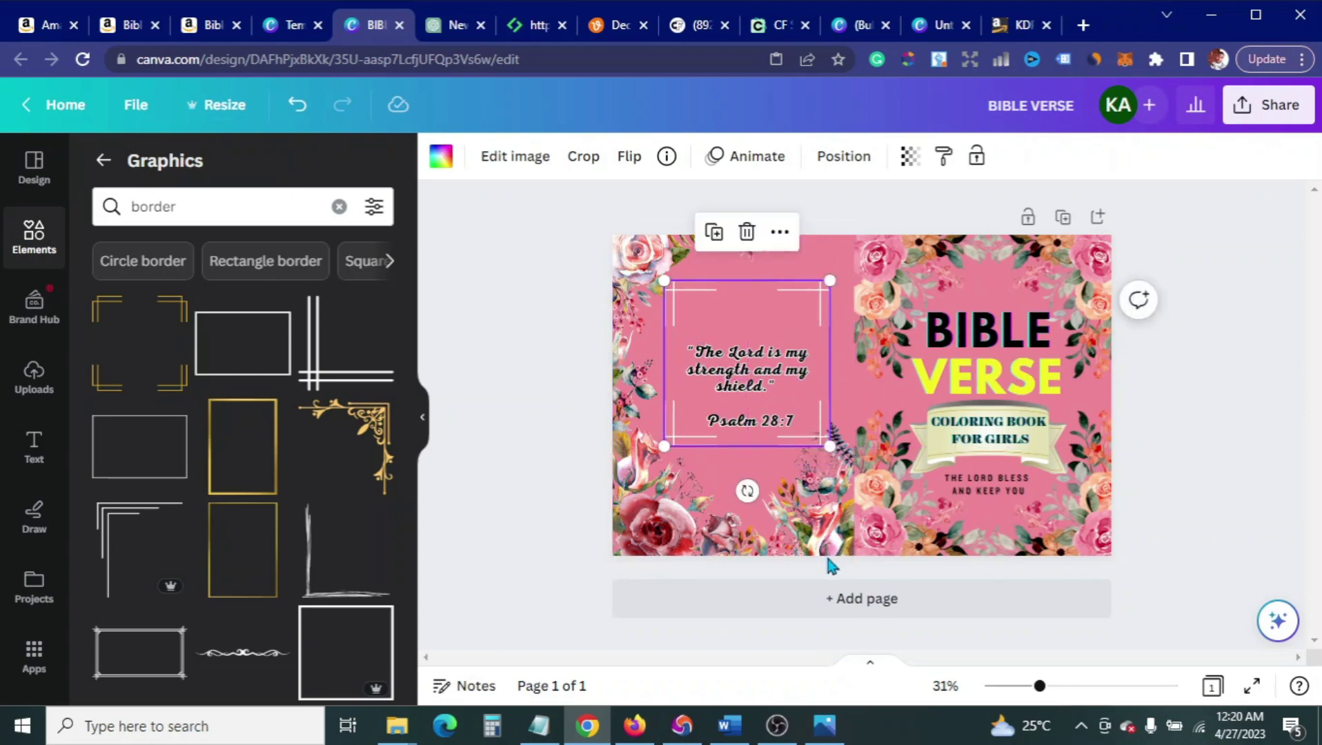
{"action": "left_click", "coordinate": [823, 543]}
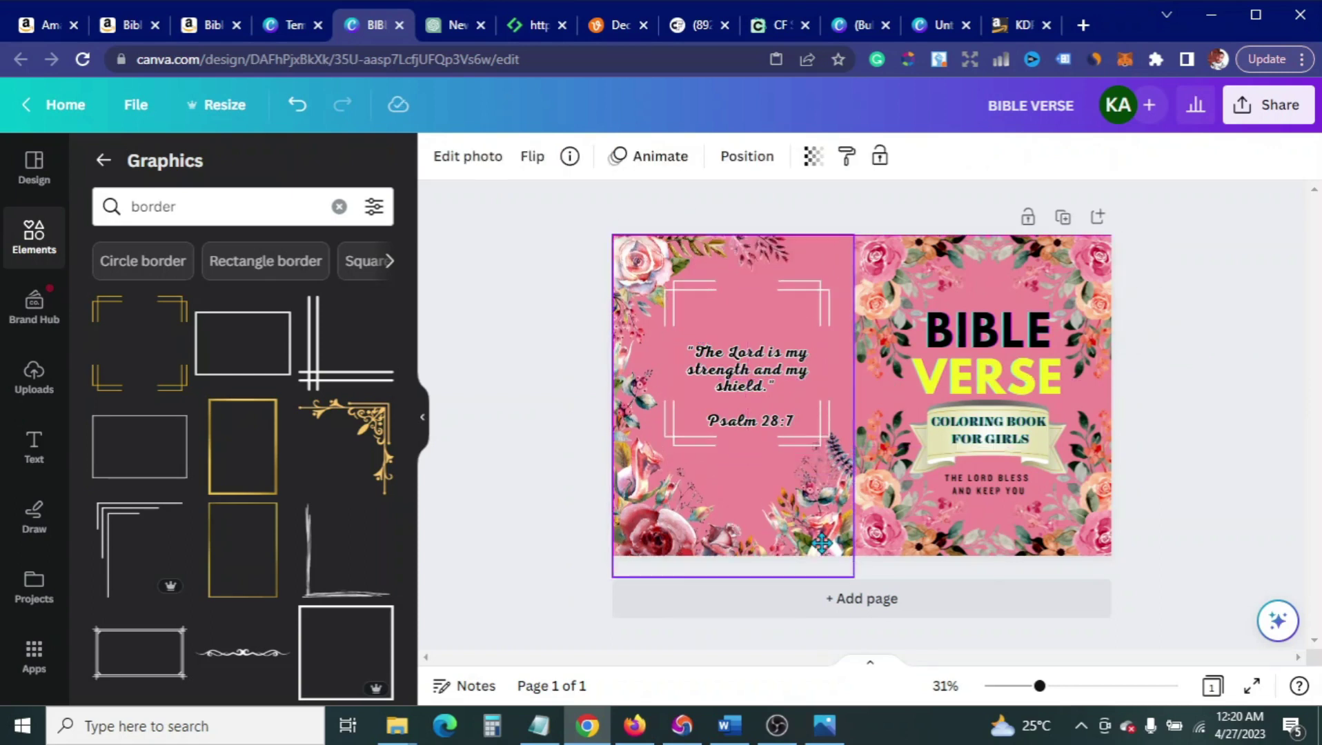
{"action": "left_click_drag", "start_coordinate": [700, 443], "coordinate": [700, 468]}
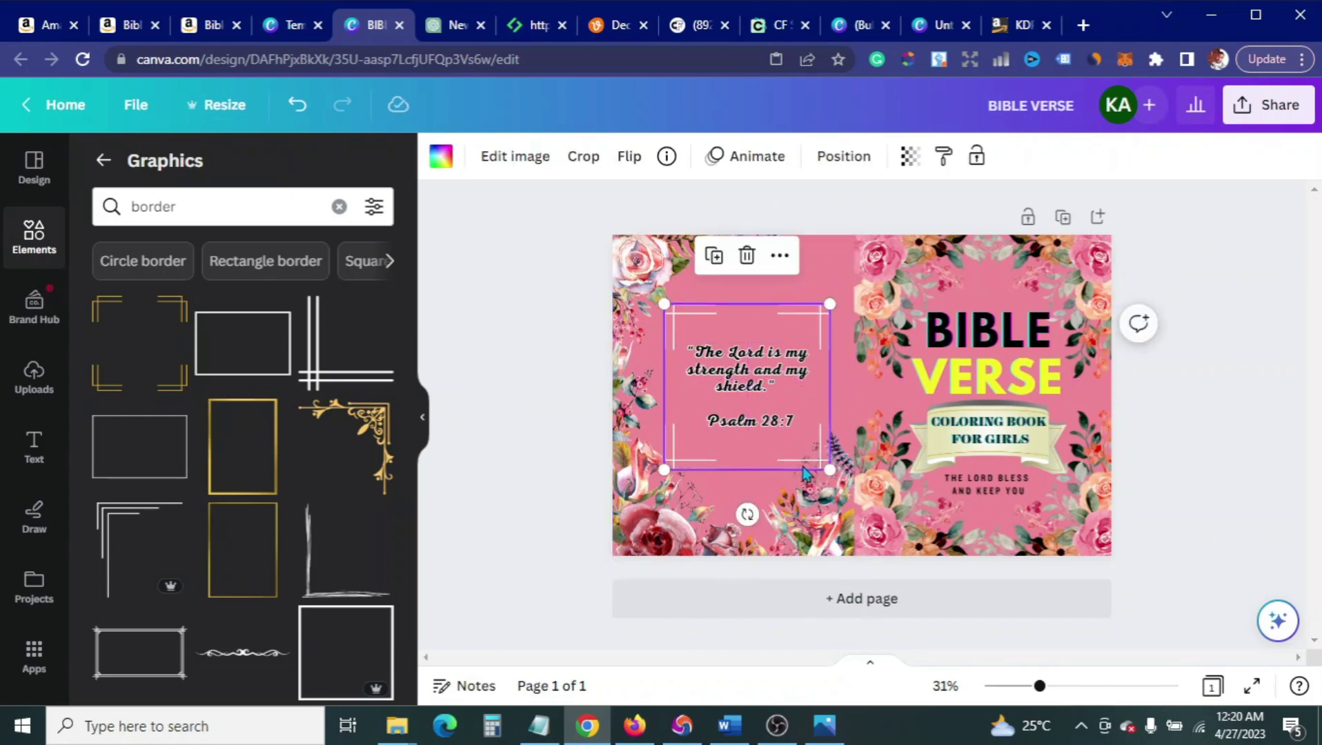
{"action": "left_click_drag", "start_coordinate": [829, 470], "coordinate": [823, 462]}
{"action": "left_click_drag", "start_coordinate": [740, 457], "coordinate": [743, 450]}
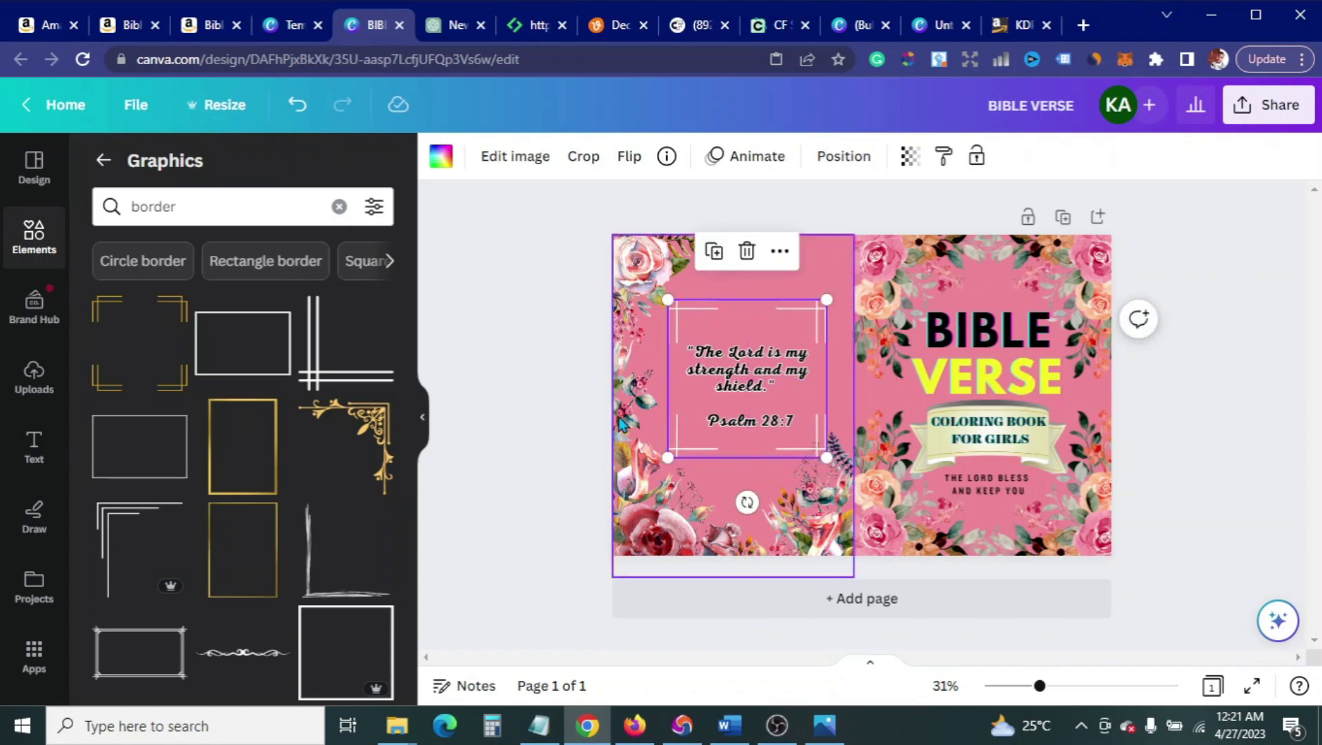
{"action": "left_click", "coordinate": [561, 414]}
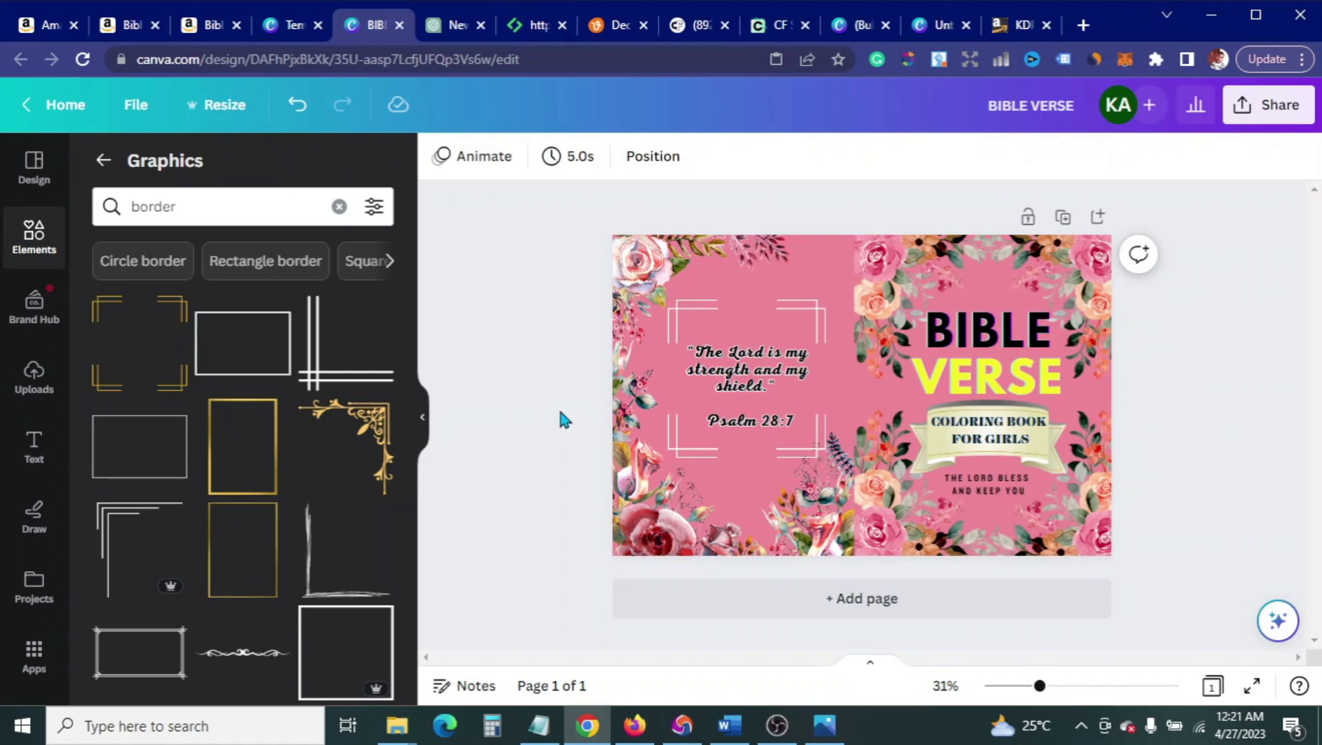